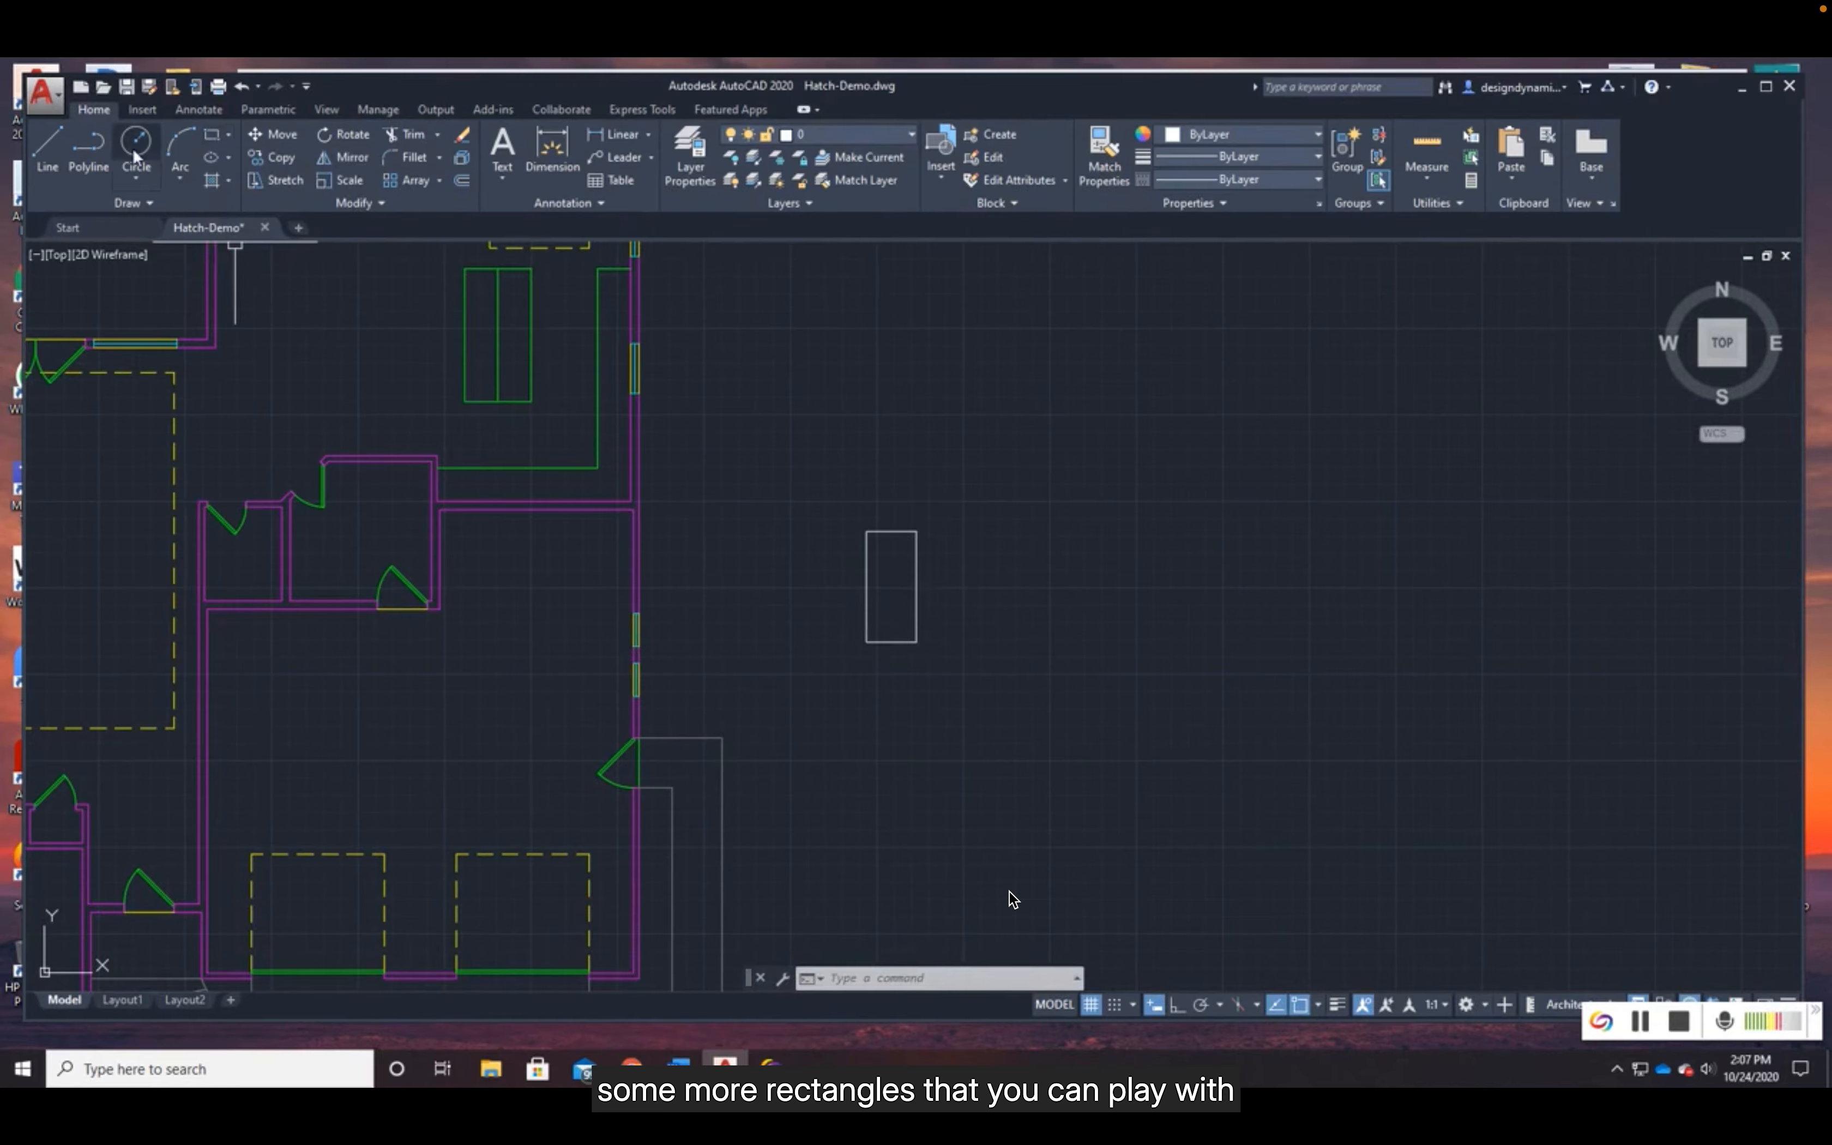
- Draw an open six-segment polyline beside the small rectangle, leaving a small gap between its start and end points
left_click(95, 152)
left_click(1028, 642)
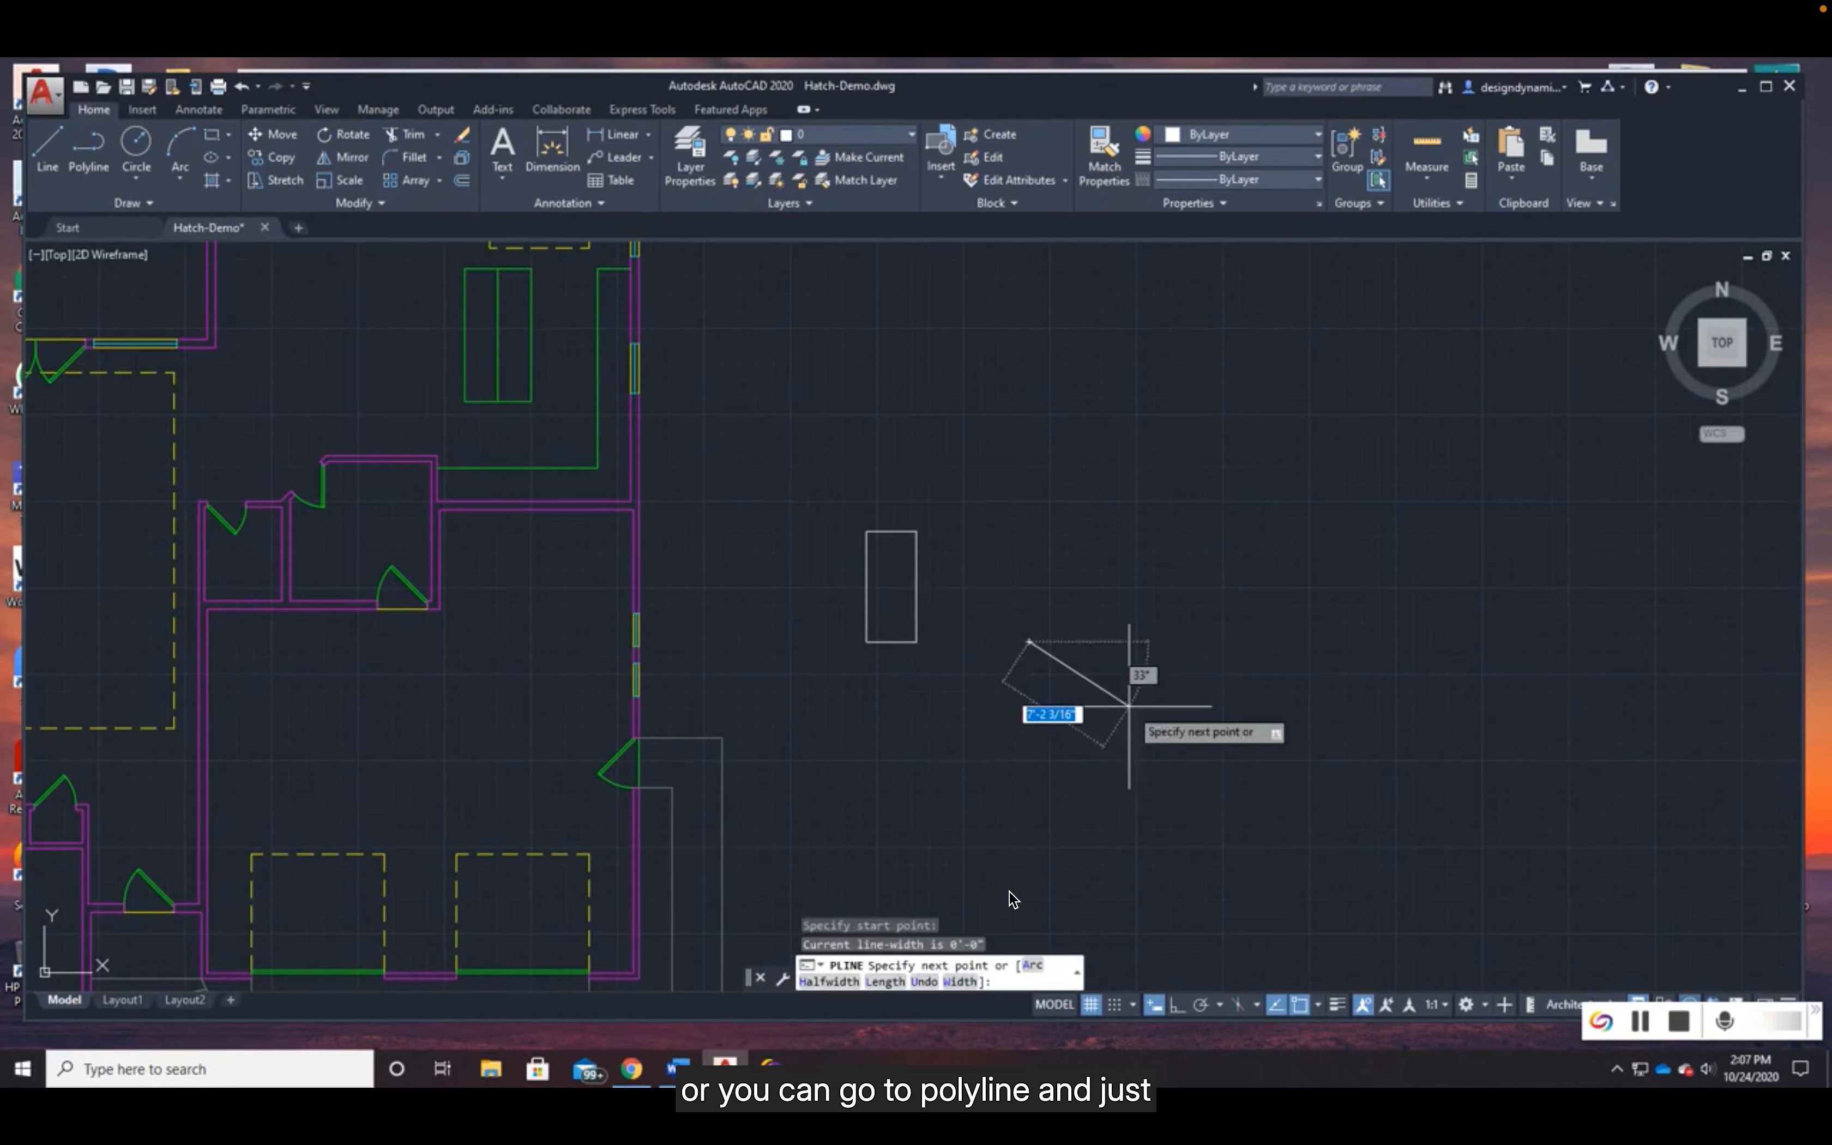
left_click(1129, 705)
left_click(1219, 647)
left_click(1163, 542)
left_click(1045, 494)
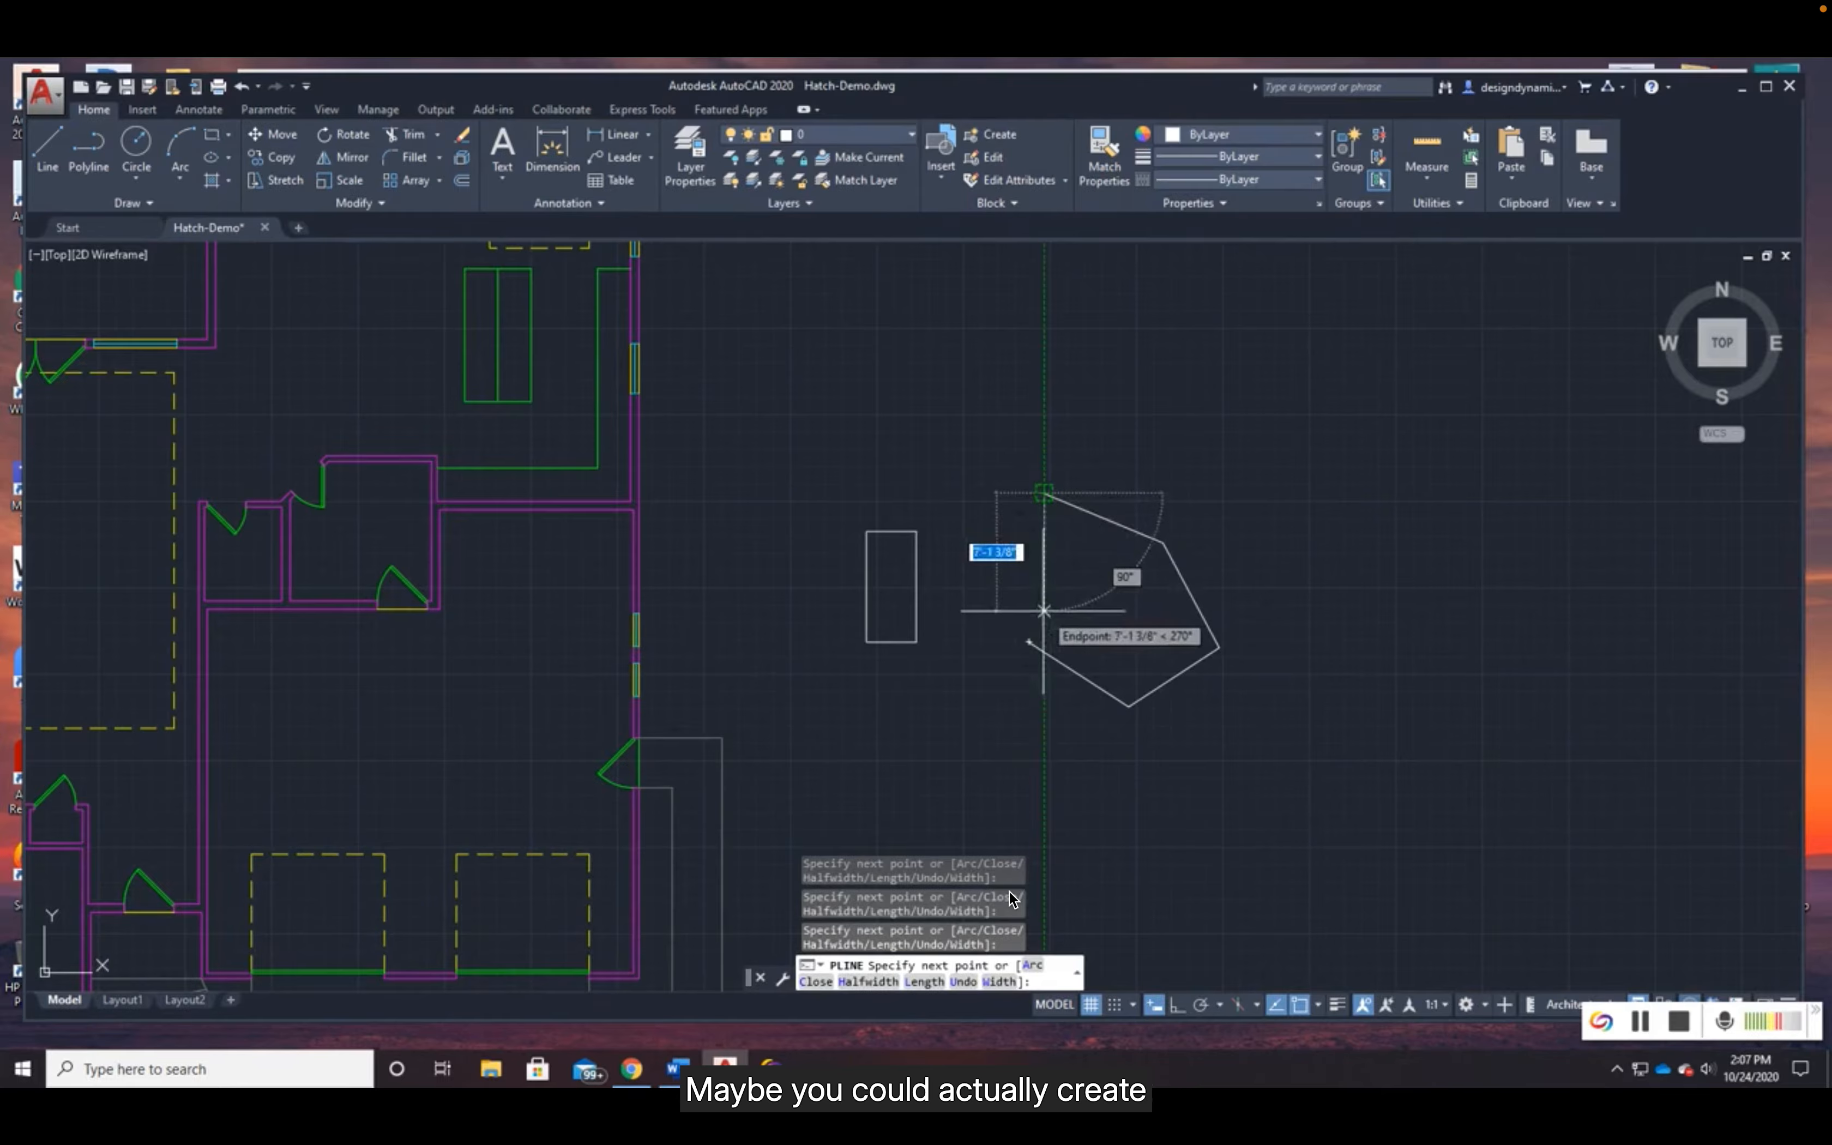
left_click(1045, 612)
scroll(1058, 622, "up", 2)
scroll(1052, 609, "up", 3)
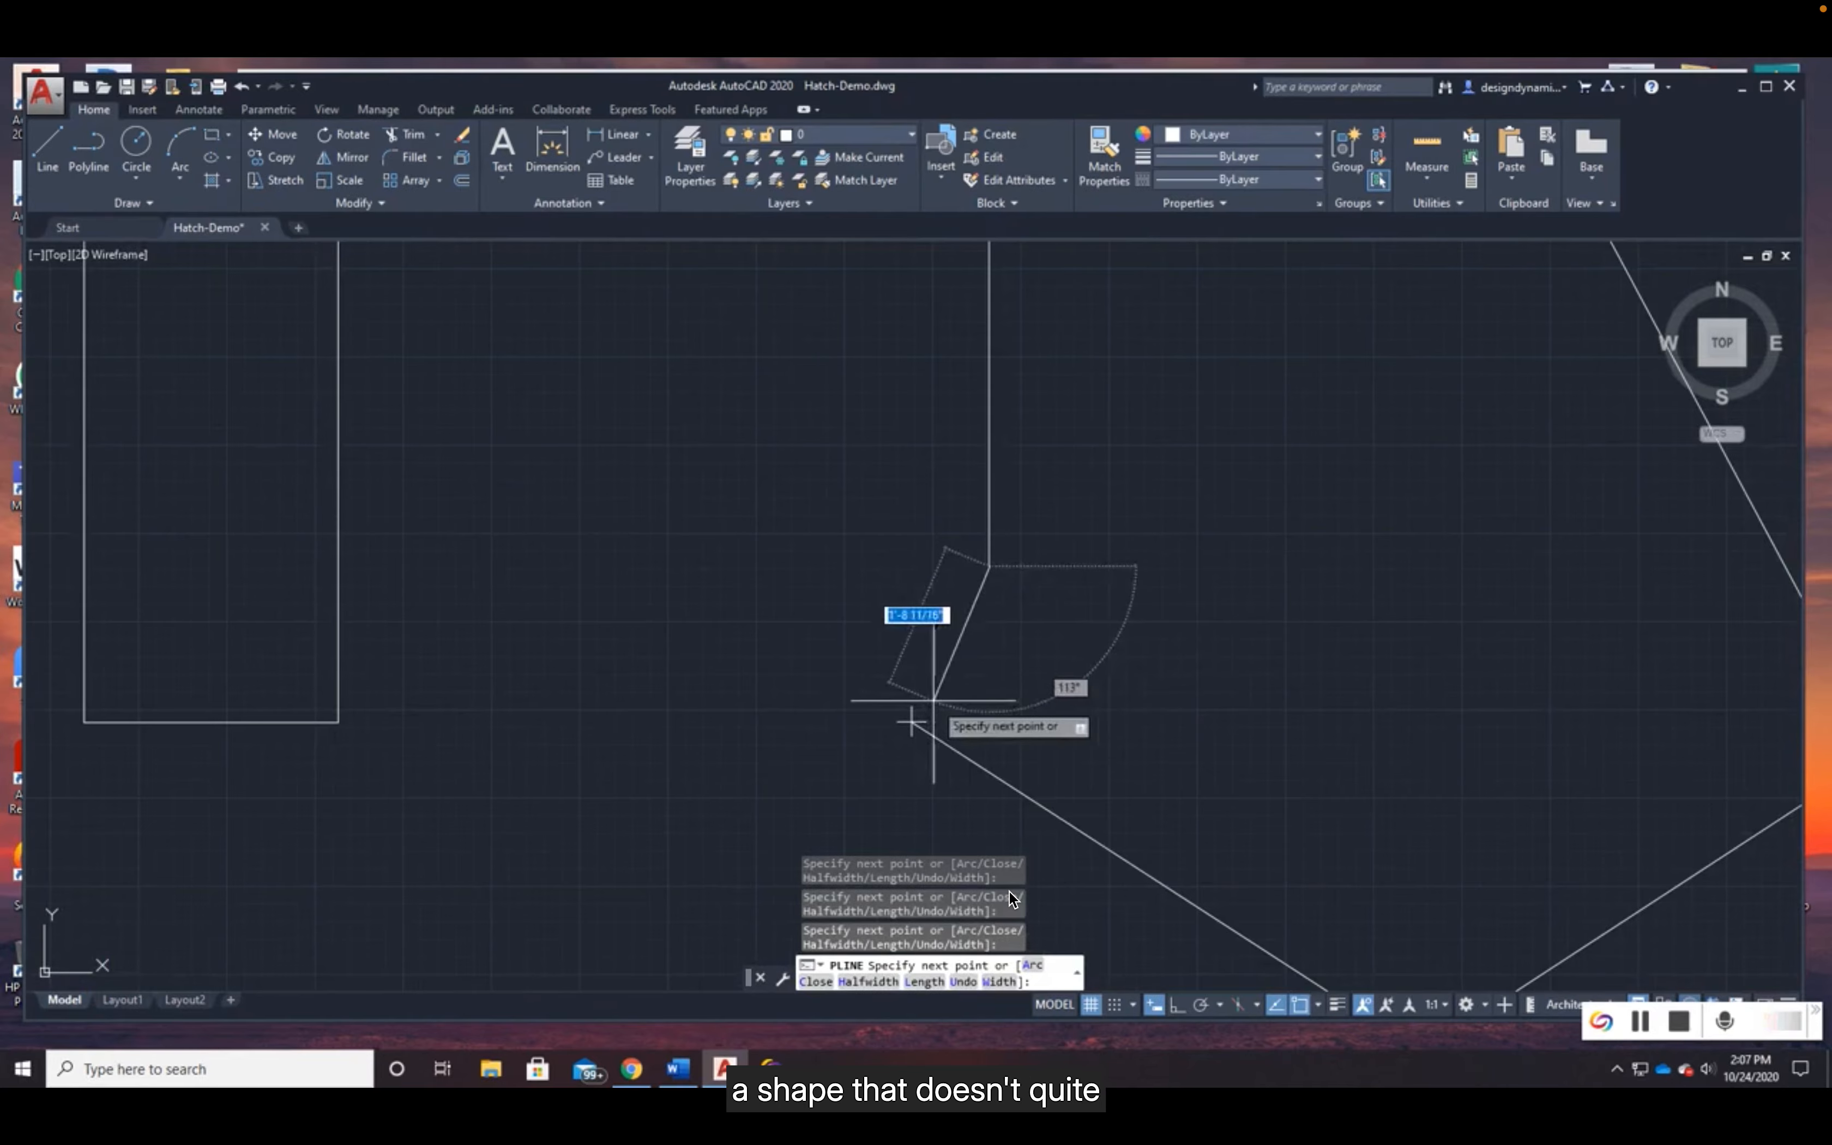
left_click(931, 699)
key("Return")
- Thaw all layers in the floor plan drawing
scroll(1096, 736, "down", 4)
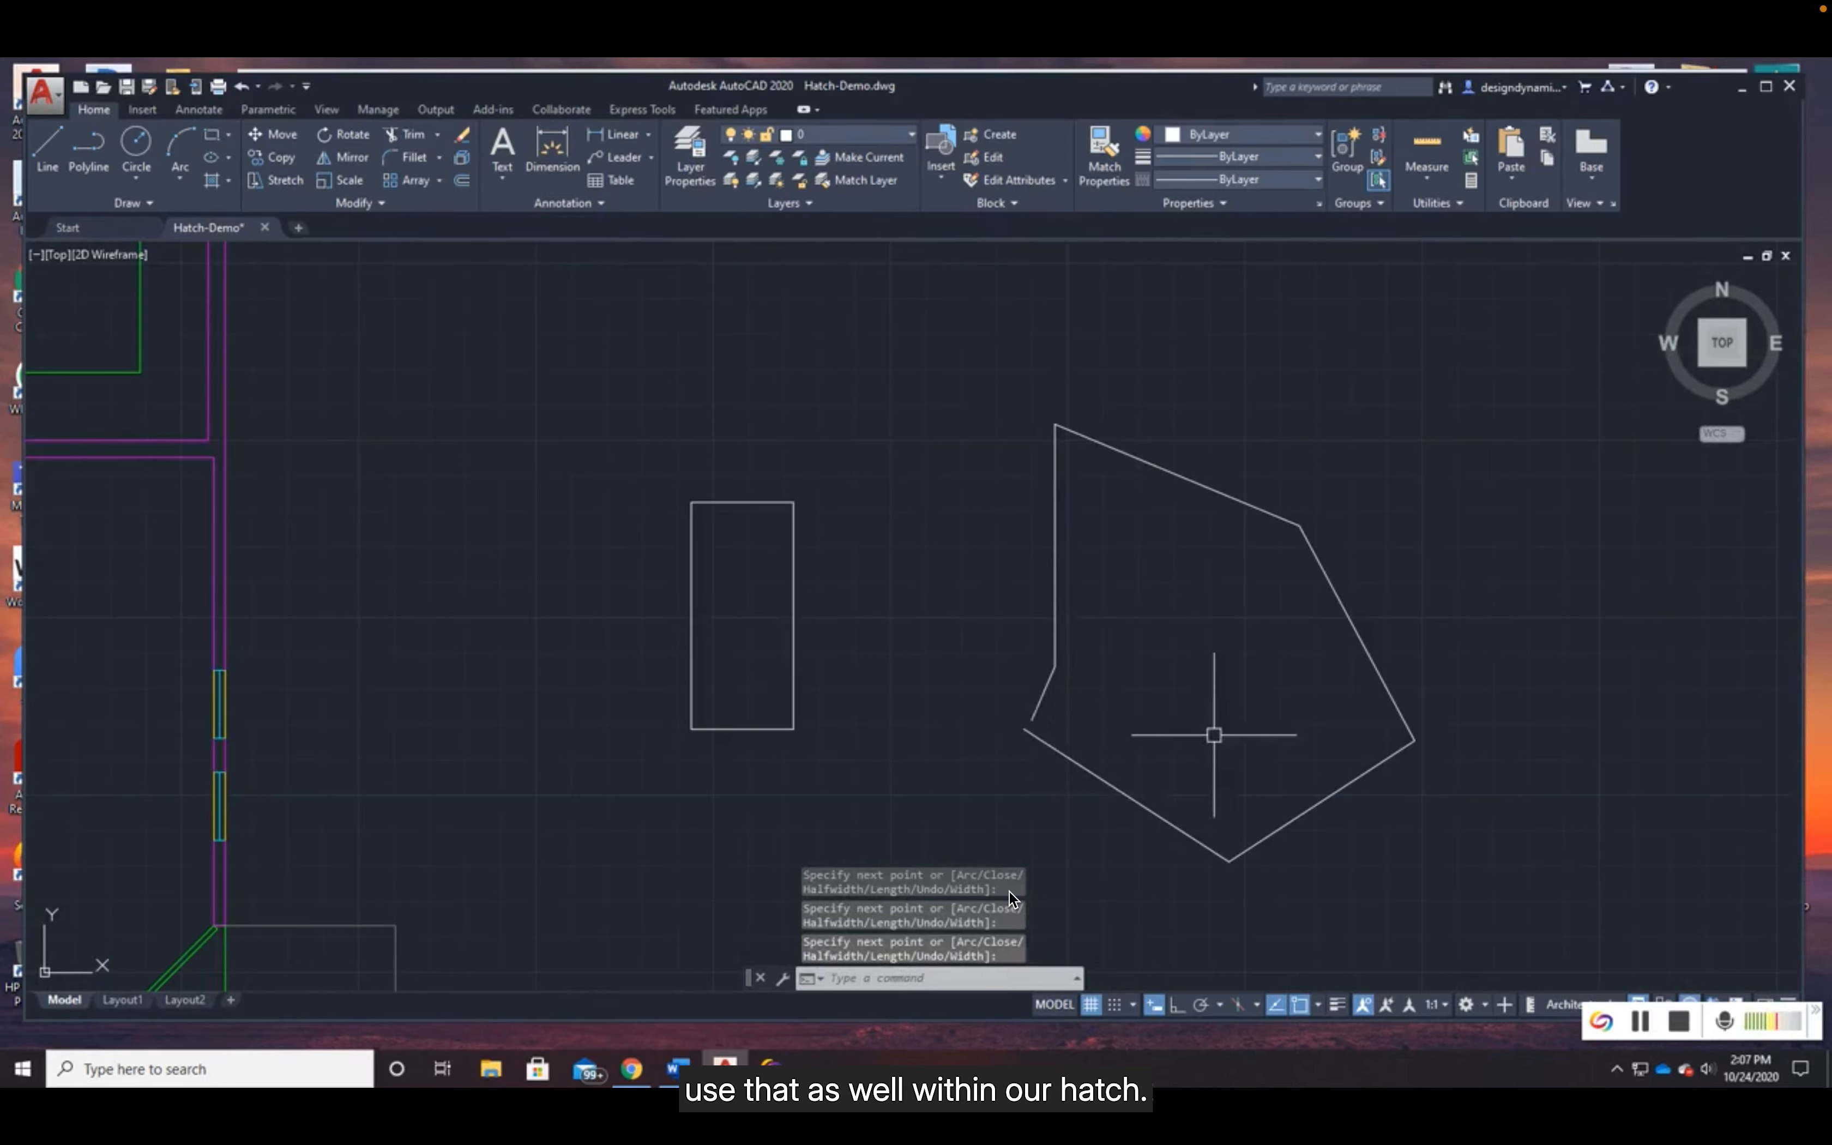
scroll(1202, 718, "down", 2)
scroll(969, 746, "down", 2)
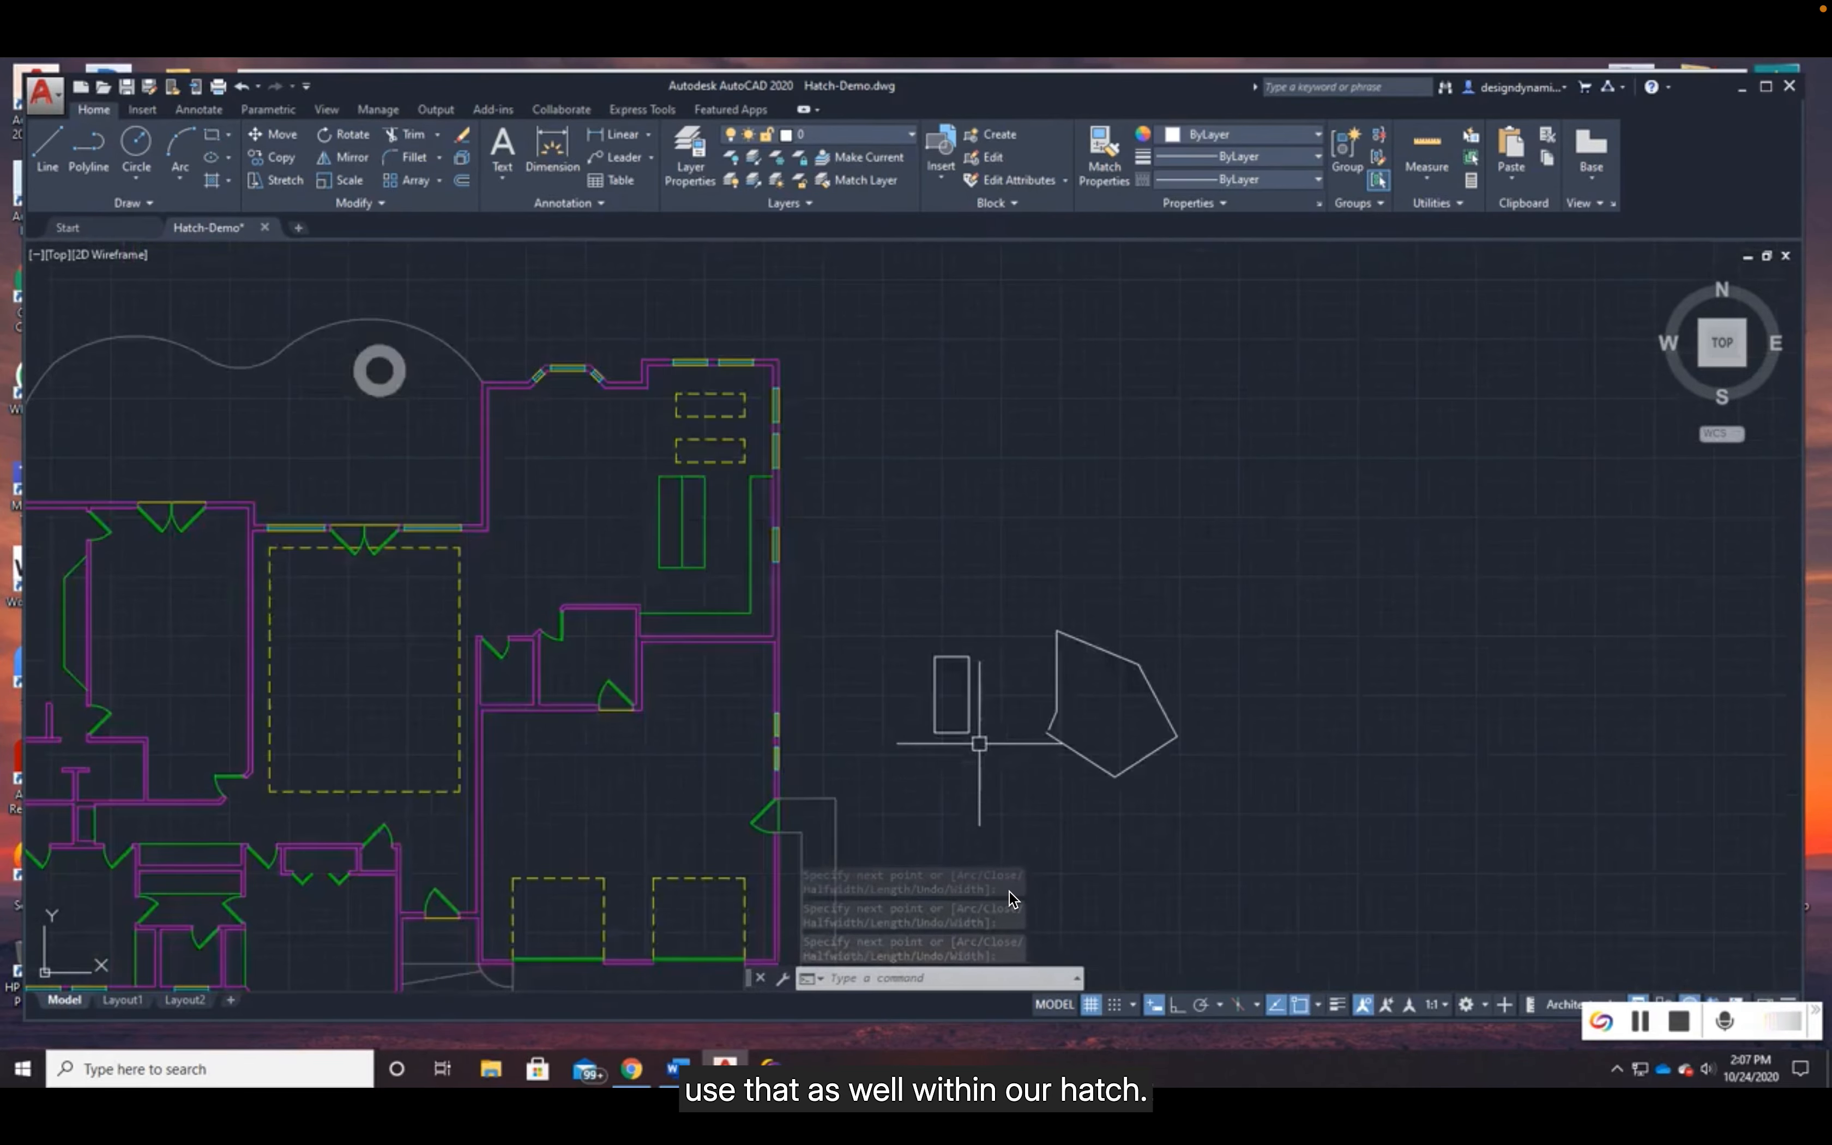
middle_click_drag(978, 744, 1308, 701)
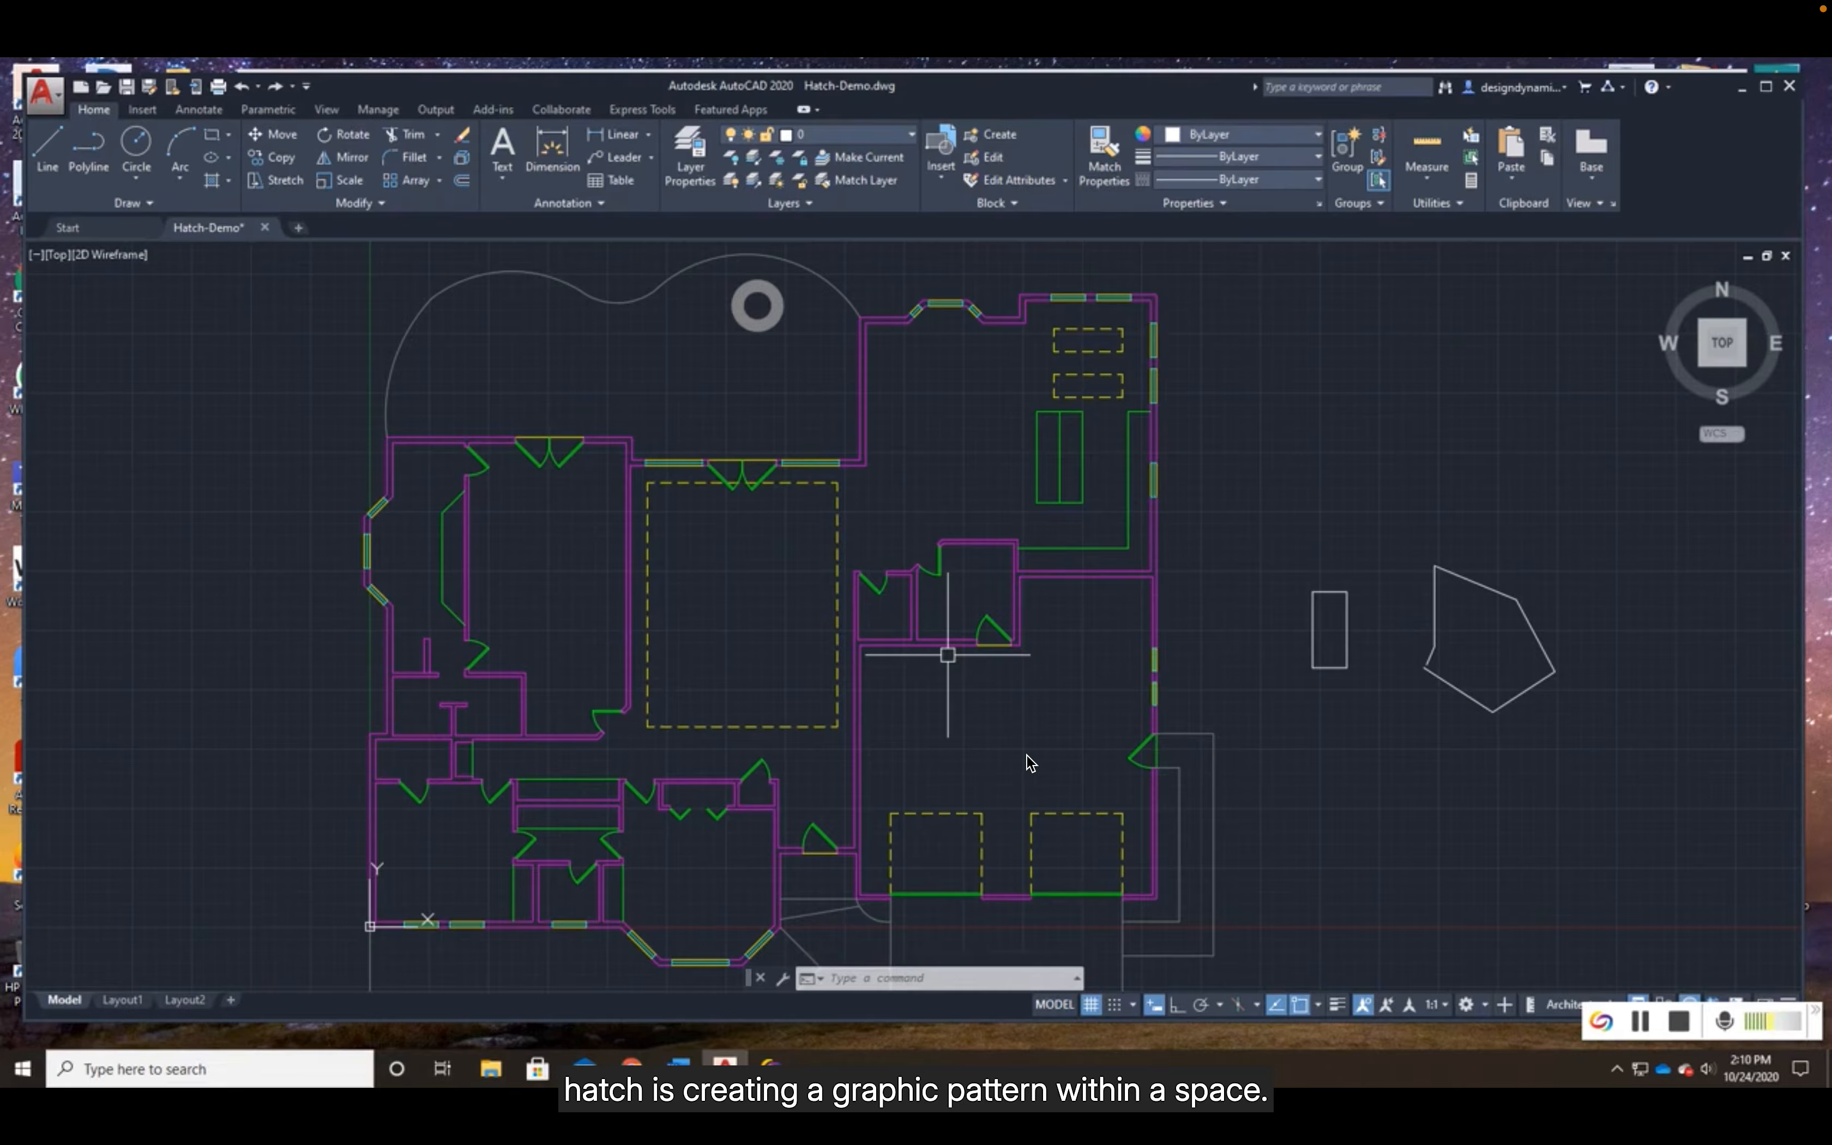
left_click(779, 185)
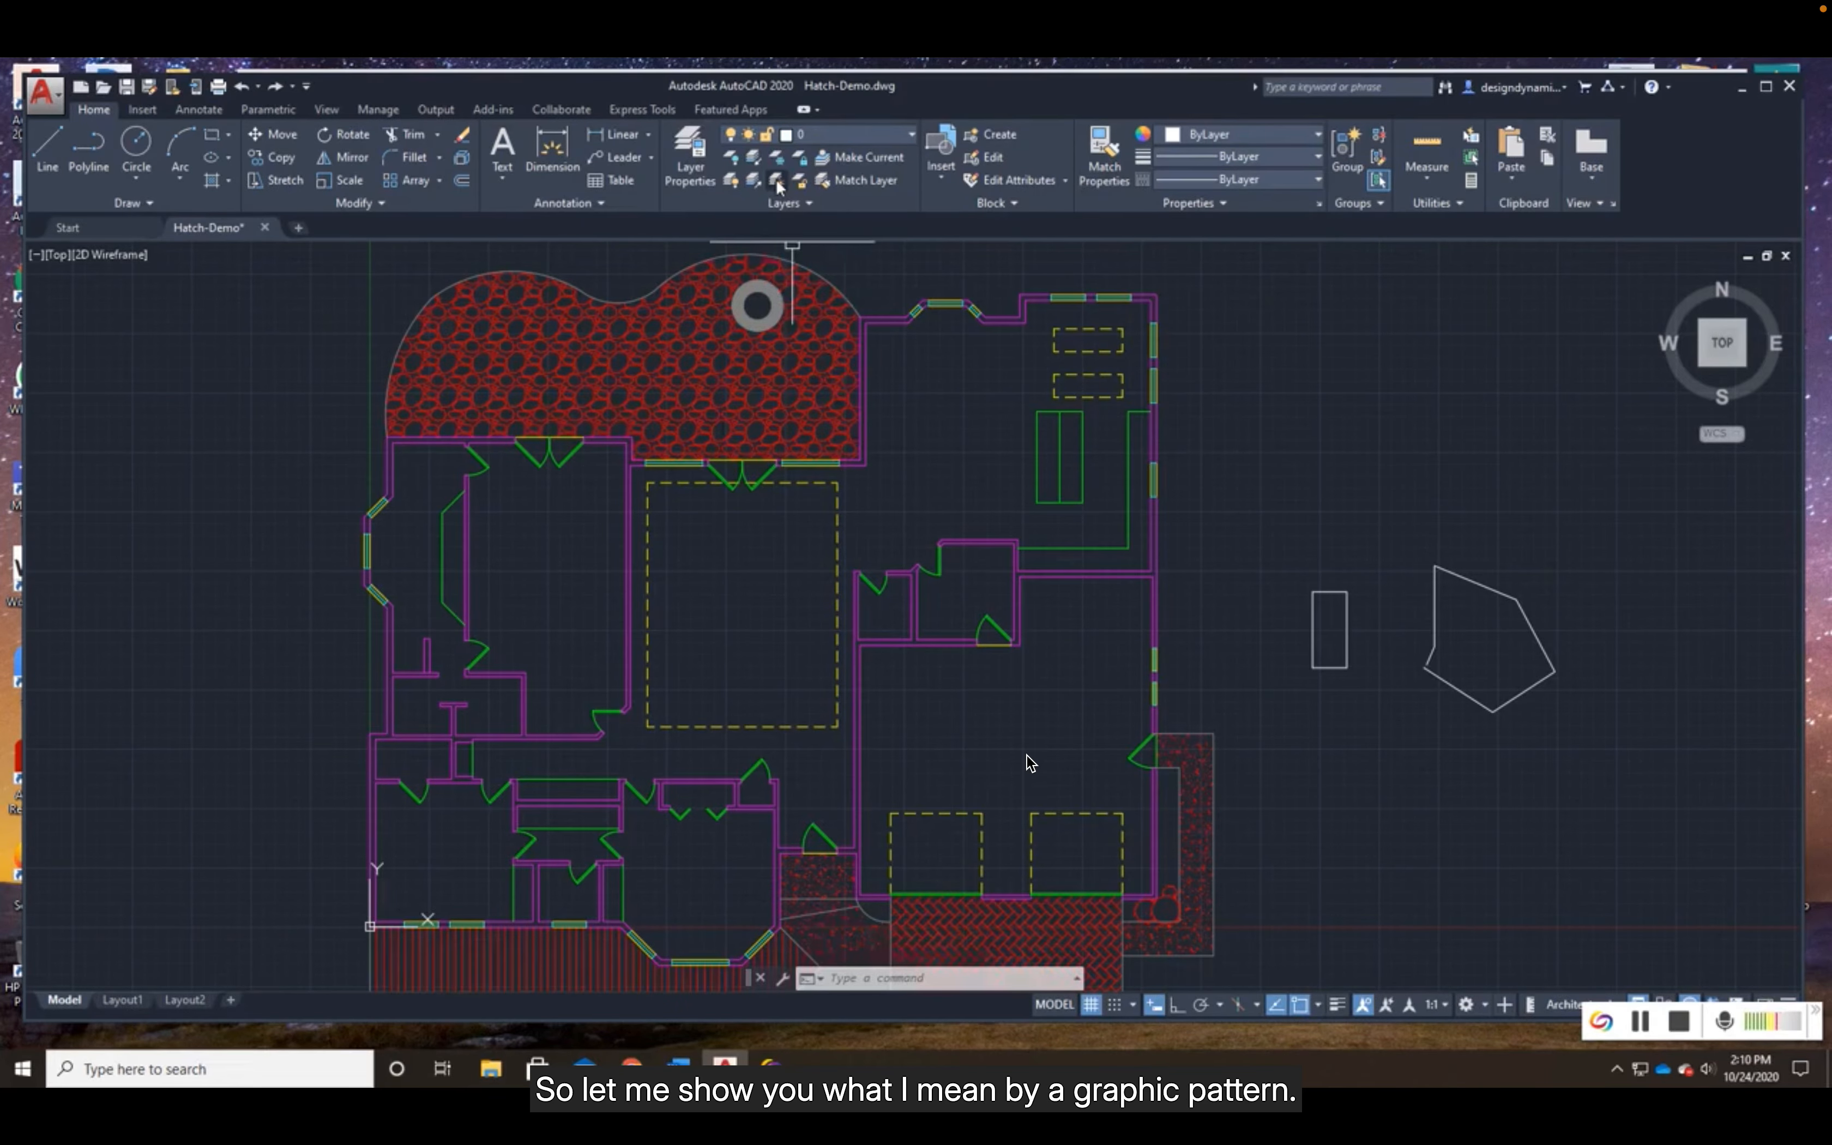
- Inspect the patio's stone hatch up close and check its properties as a single object
middle_click_drag(1012, 781, 1076, 800)
scroll(769, 397, "up", 5)
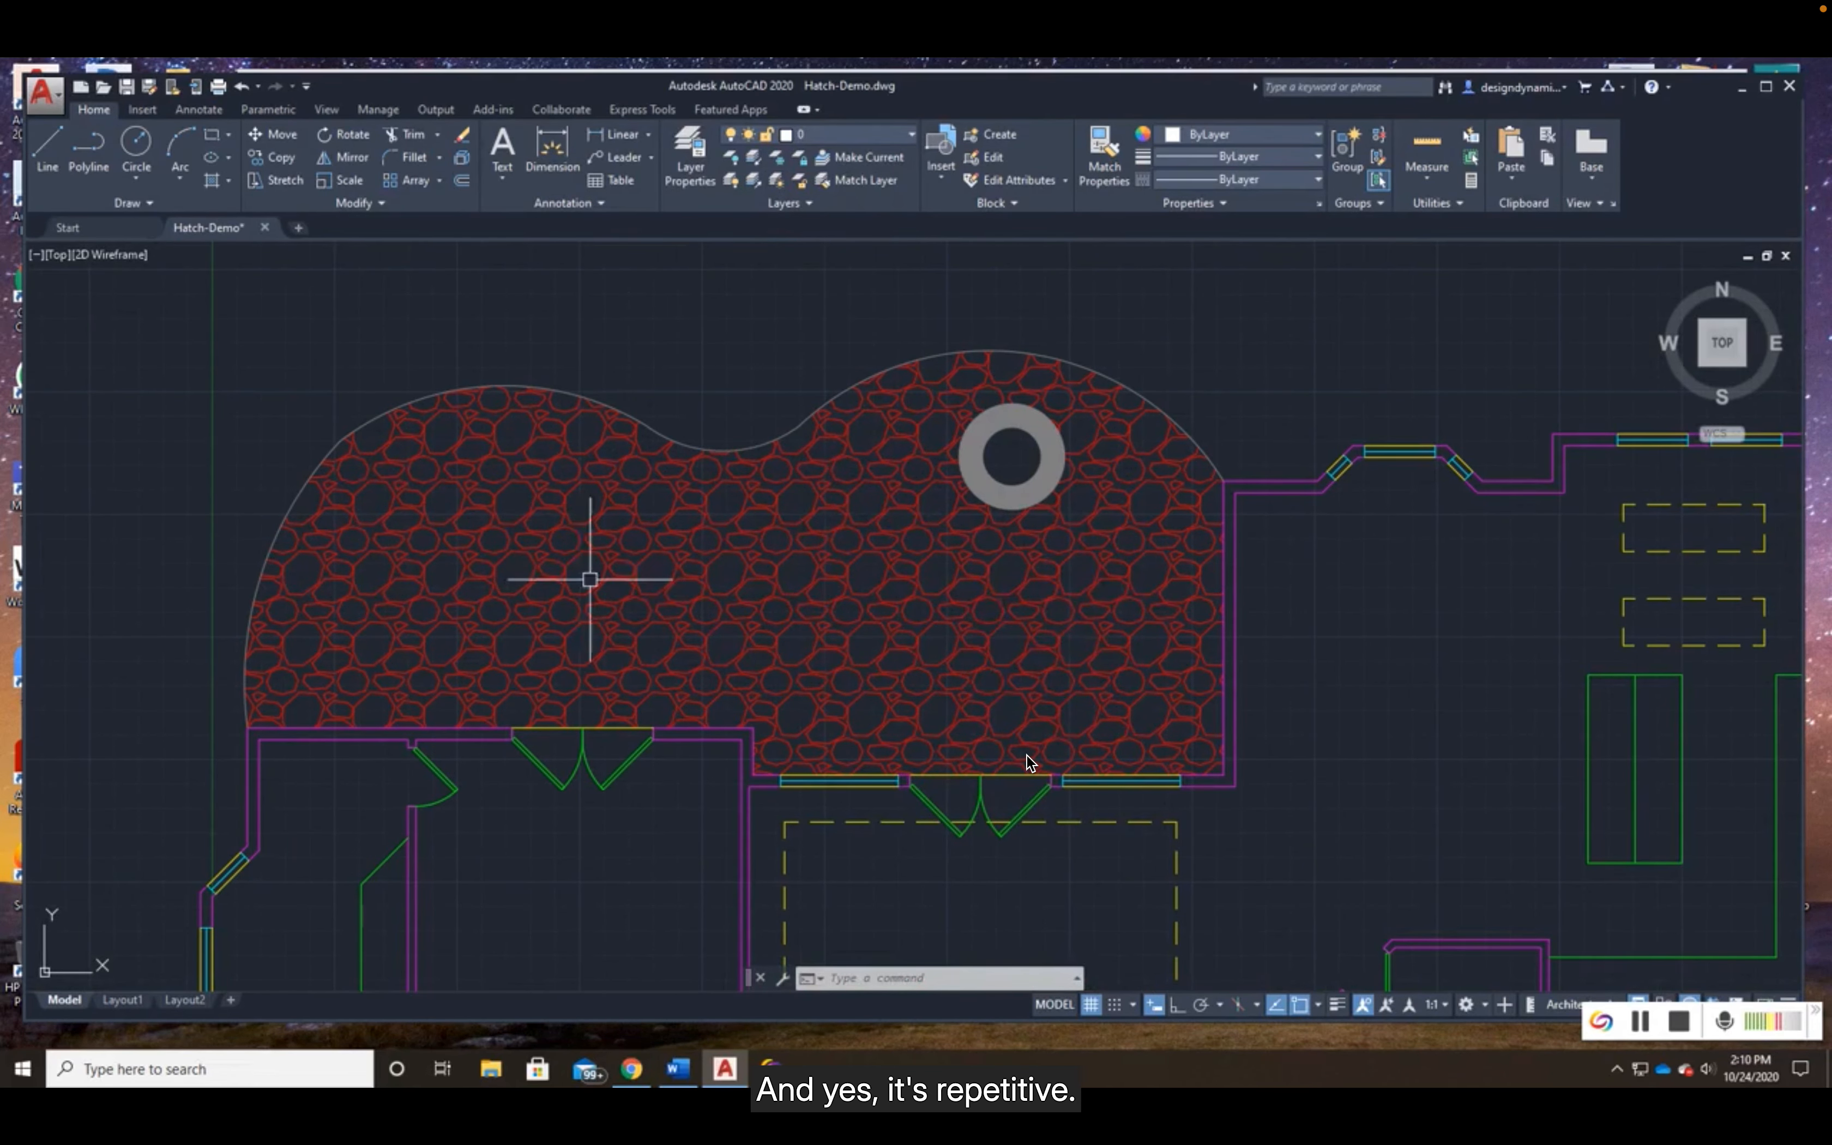
scroll(896, 593, "up", 4)
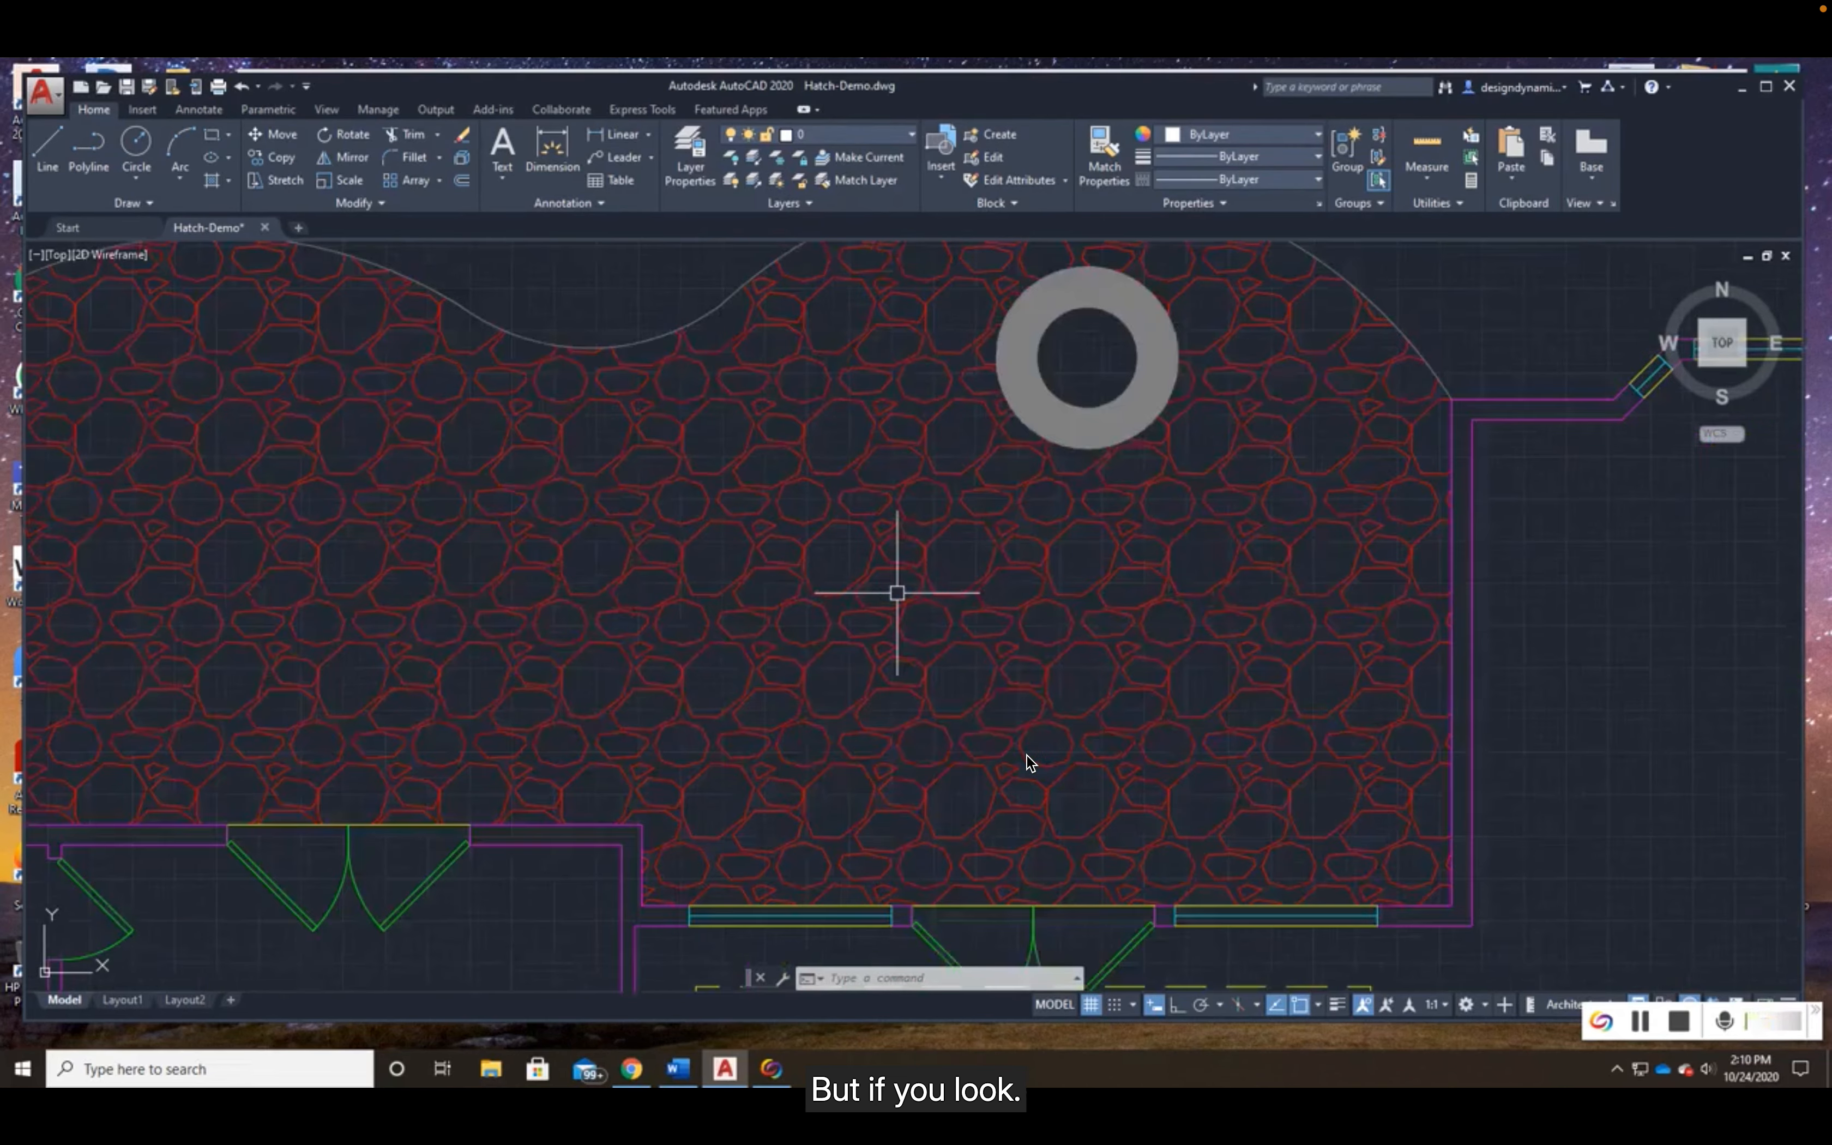
scroll(897, 594, "up", 2)
scroll(745, 630, "up", 2)
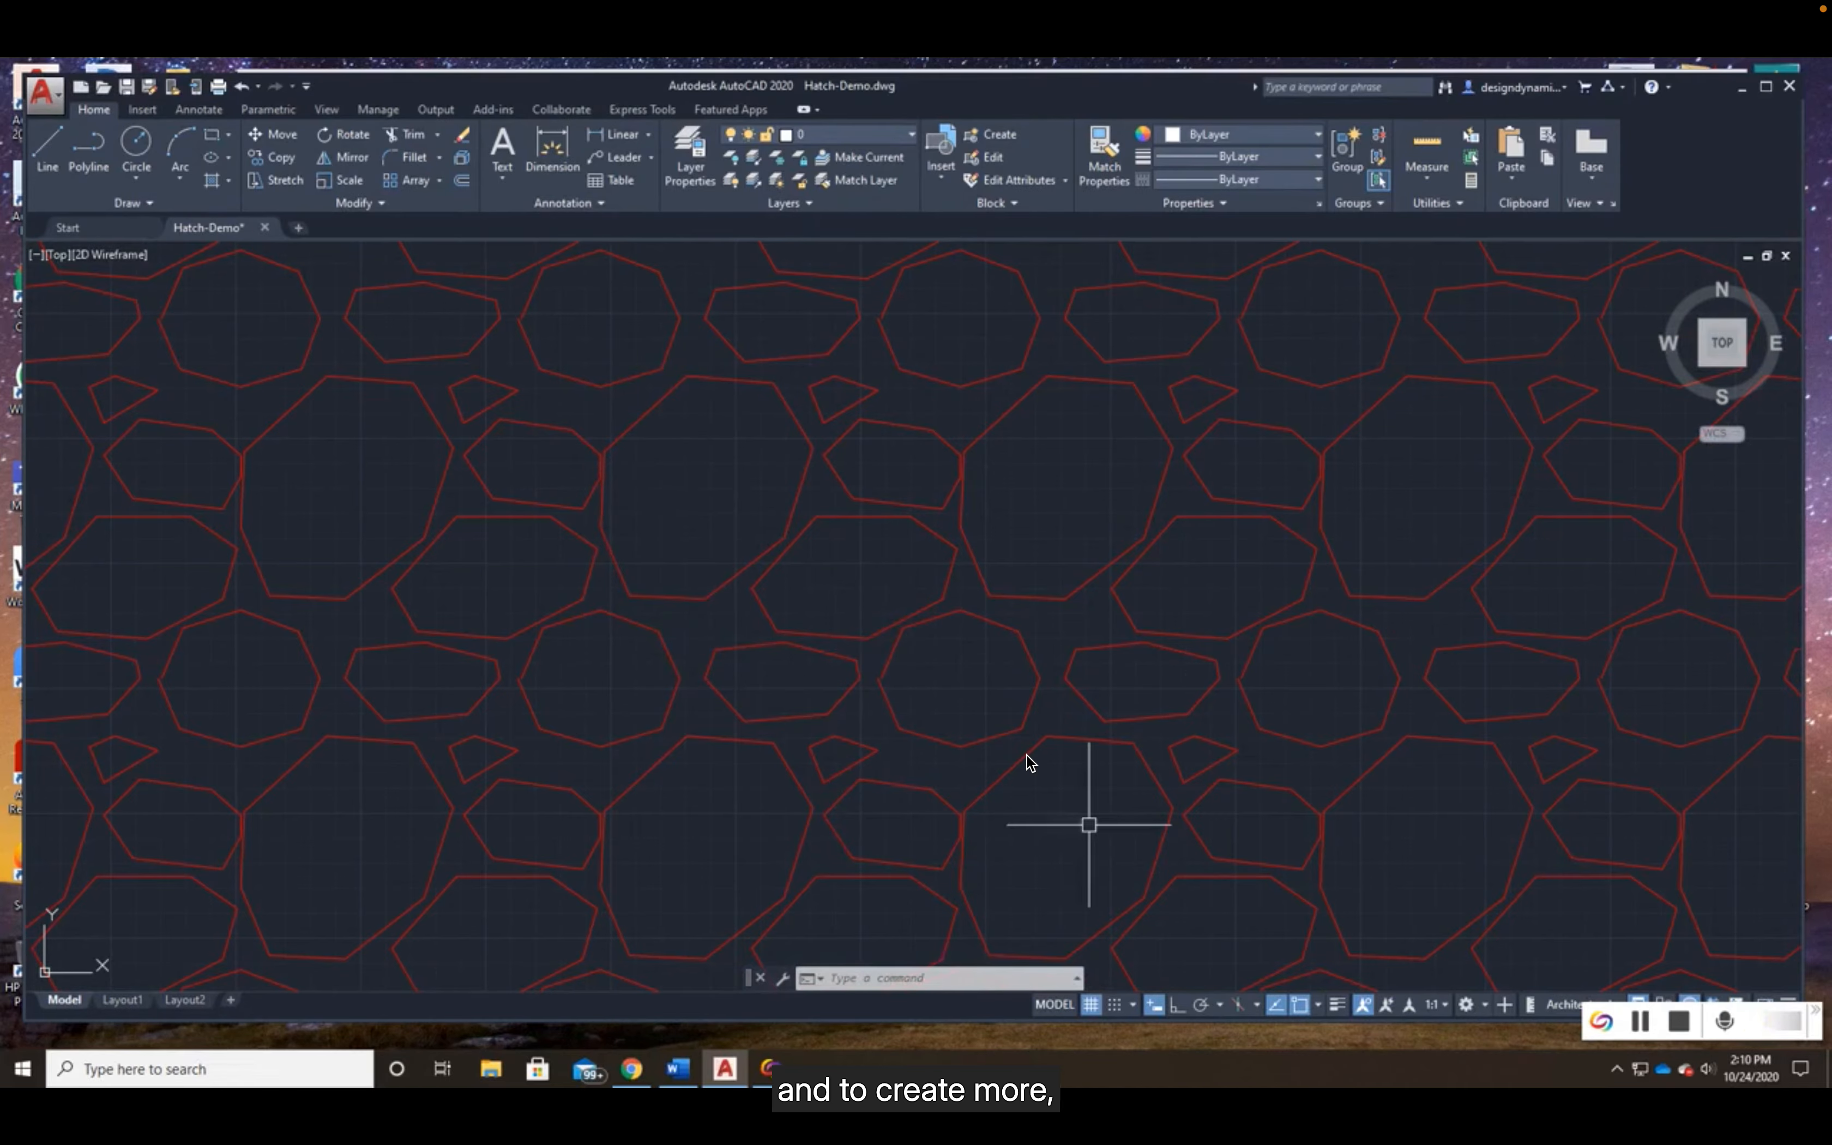
scroll(1033, 746, "down", 7)
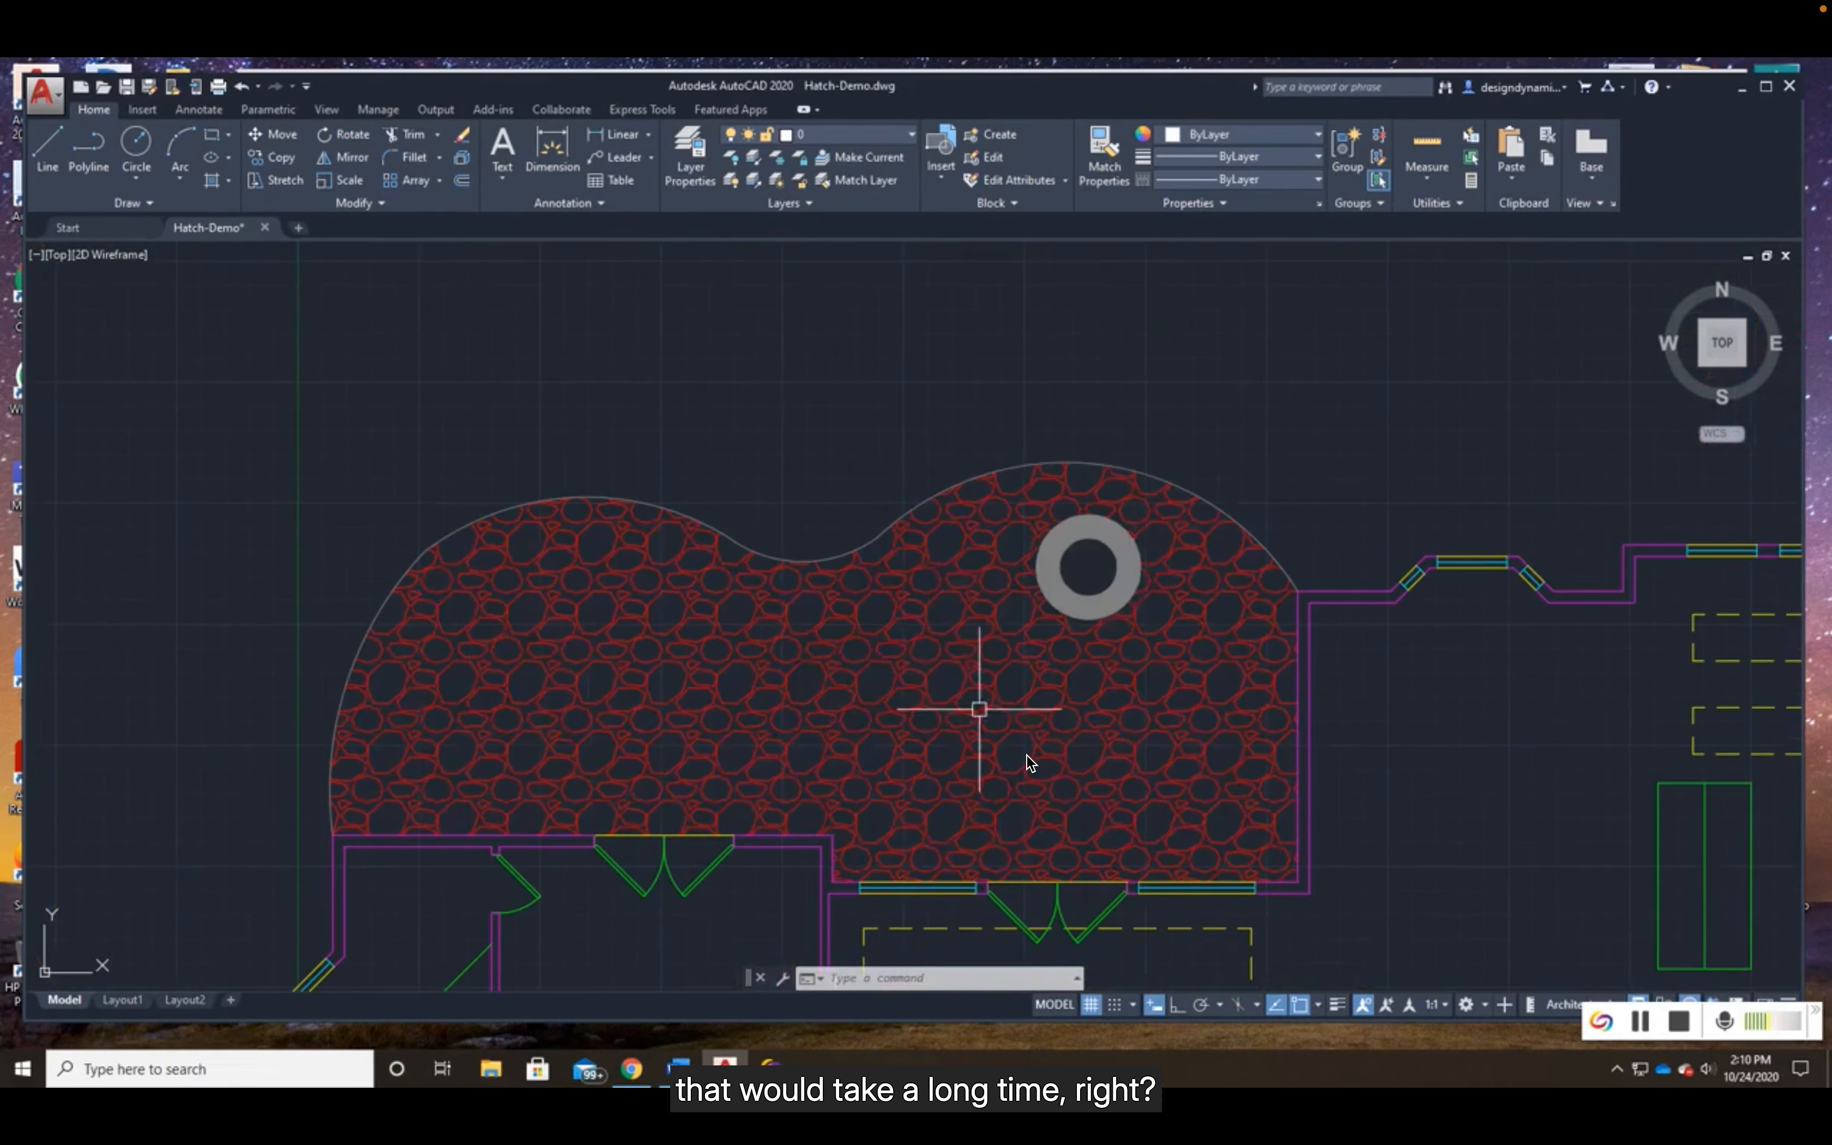
left_click(814, 672)
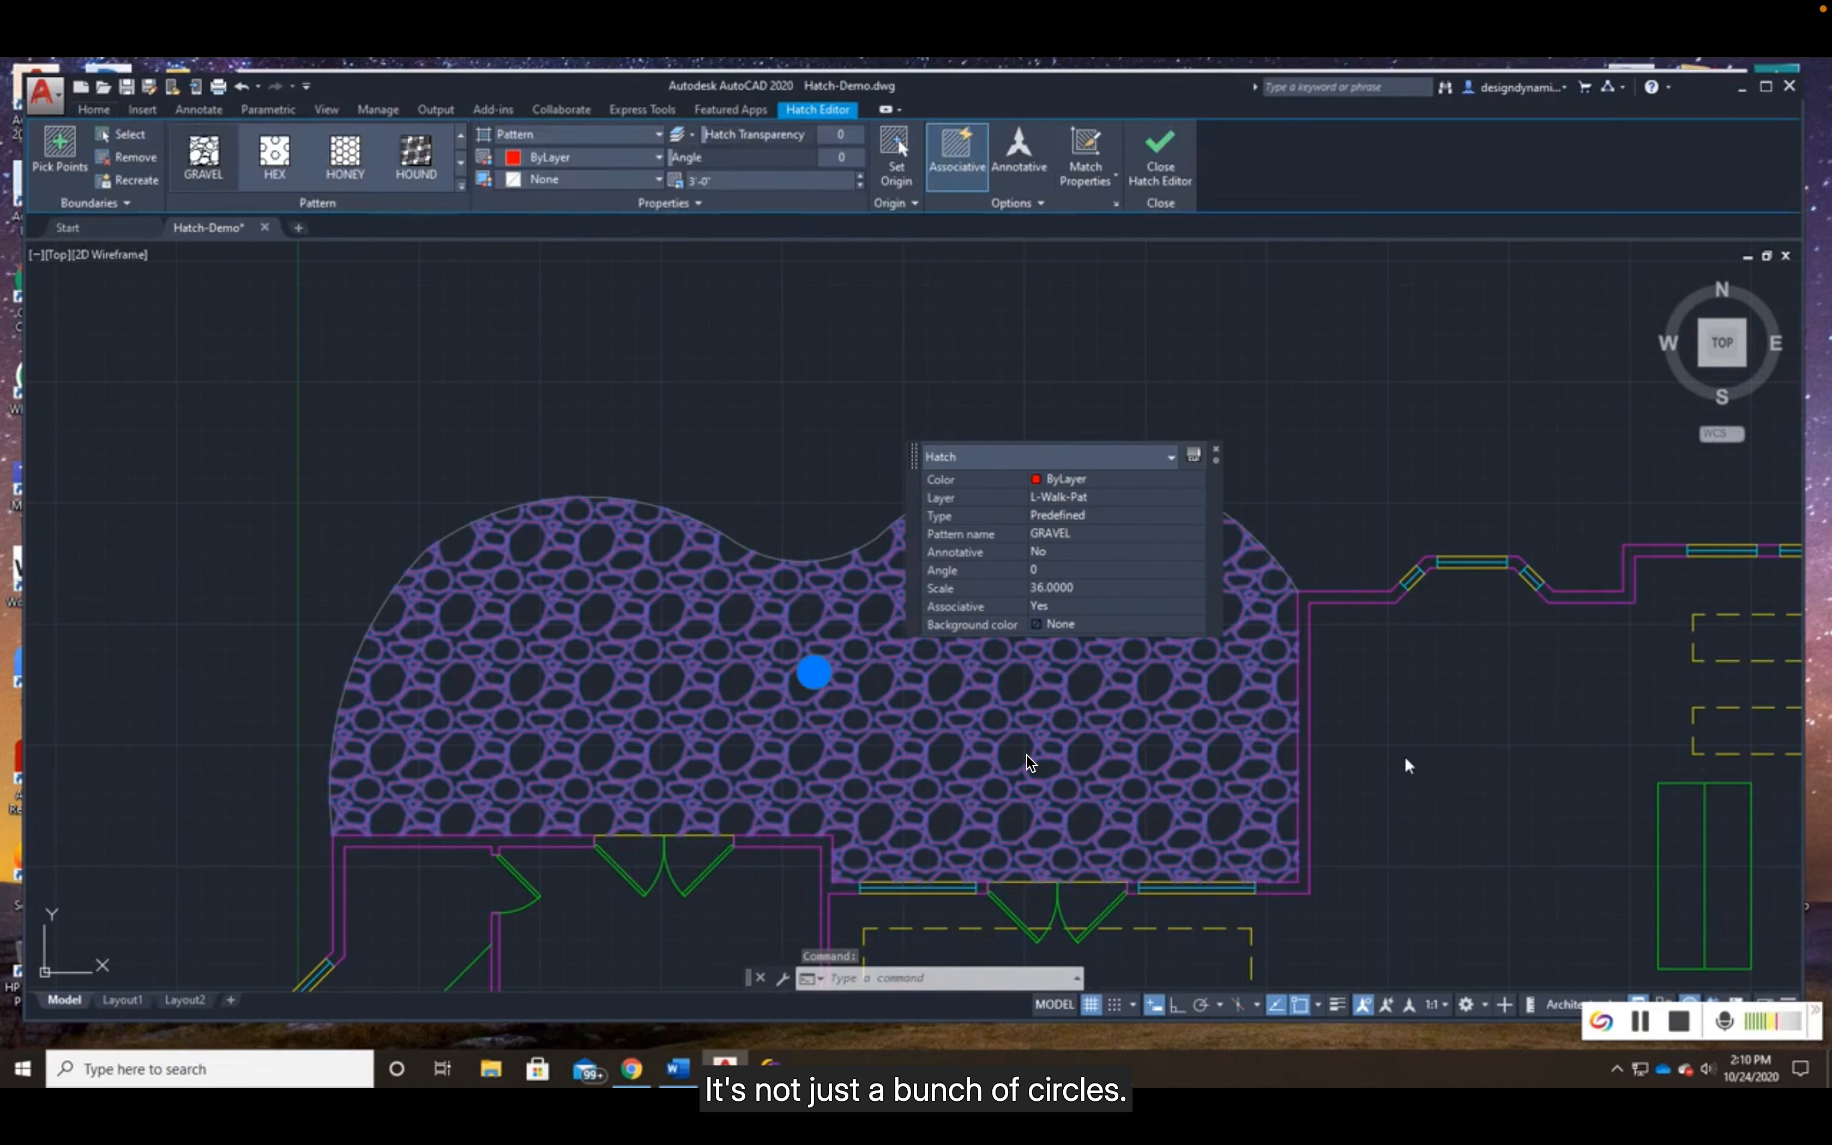
key("Escape")
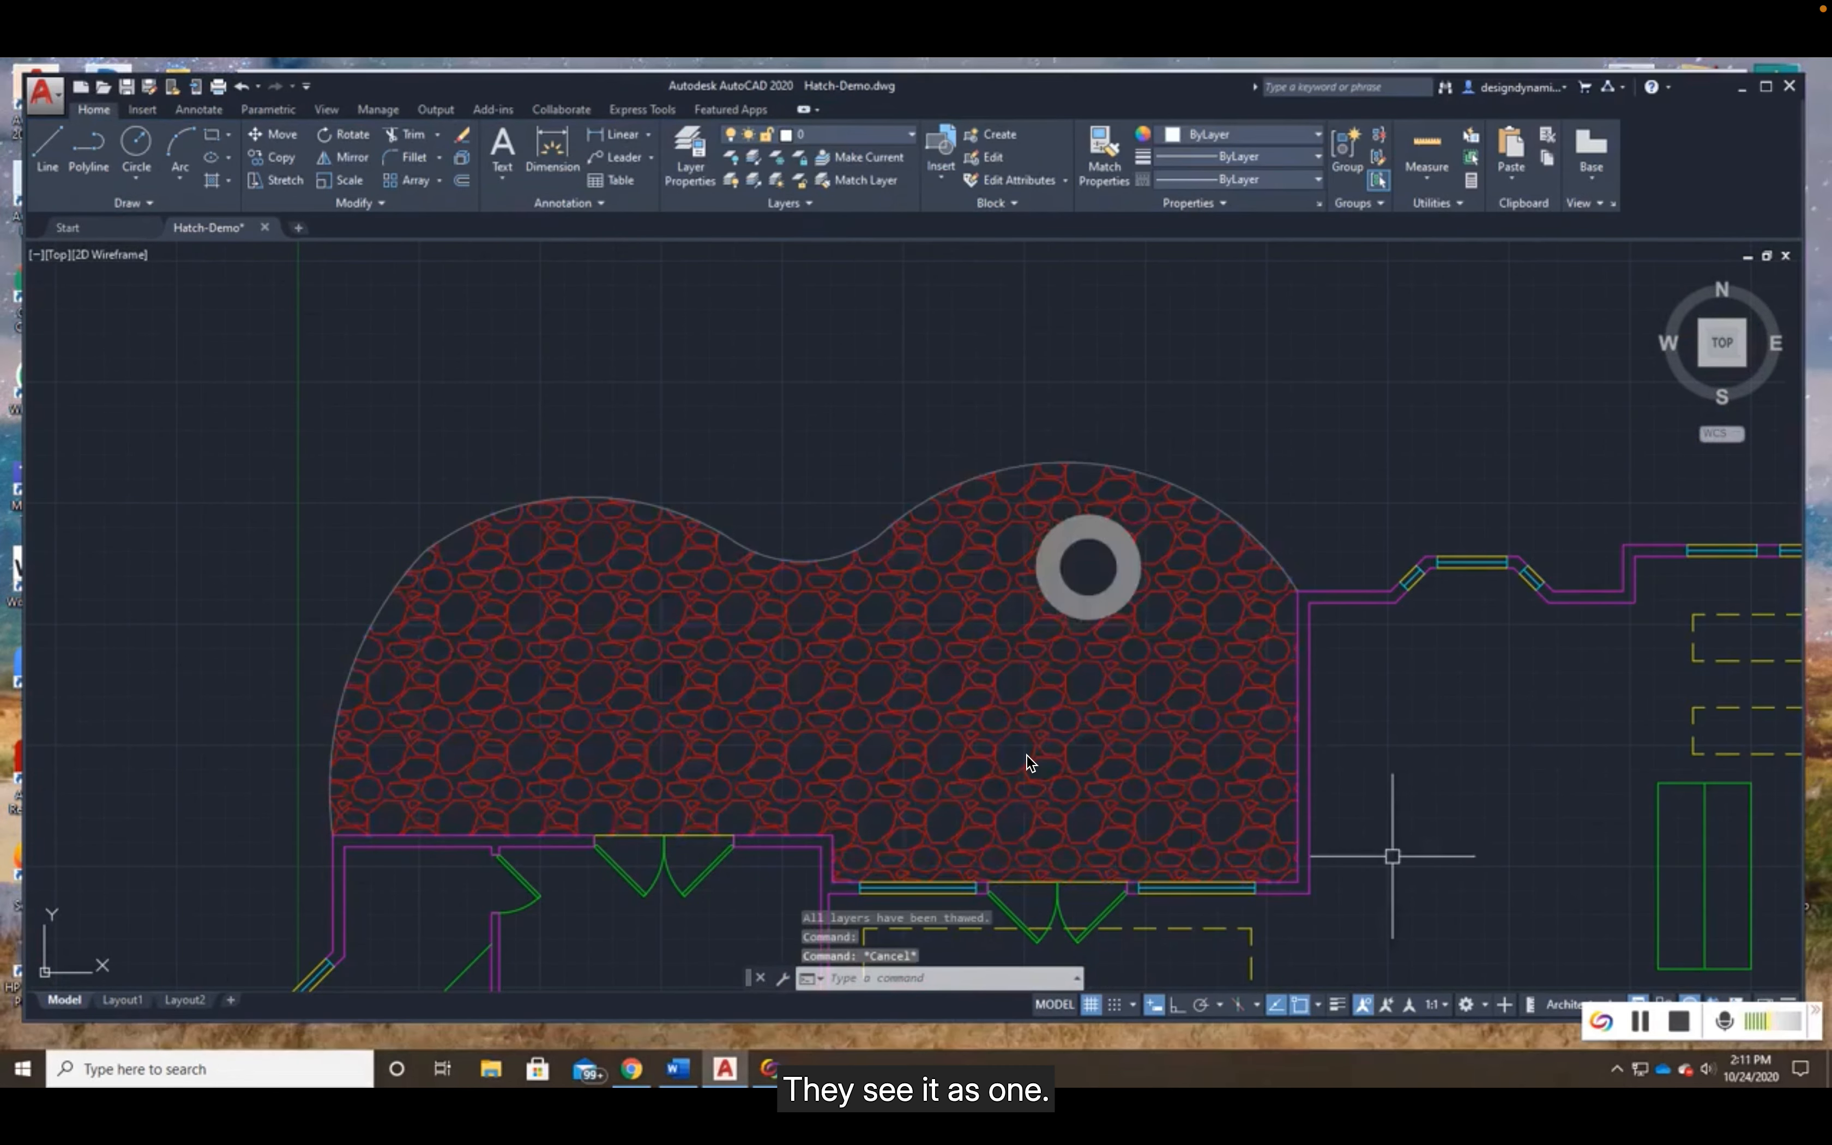
- Inspect the driveway's herringbone brick hatch and check its pattern properties
middle_click_drag(1390, 898, 1137, 441)
middle_click_drag(1285, 909, 1124, 467)
middle_click_drag(1227, 719, 1099, 306)
middle_click_drag(1260, 634, 1168, 467)
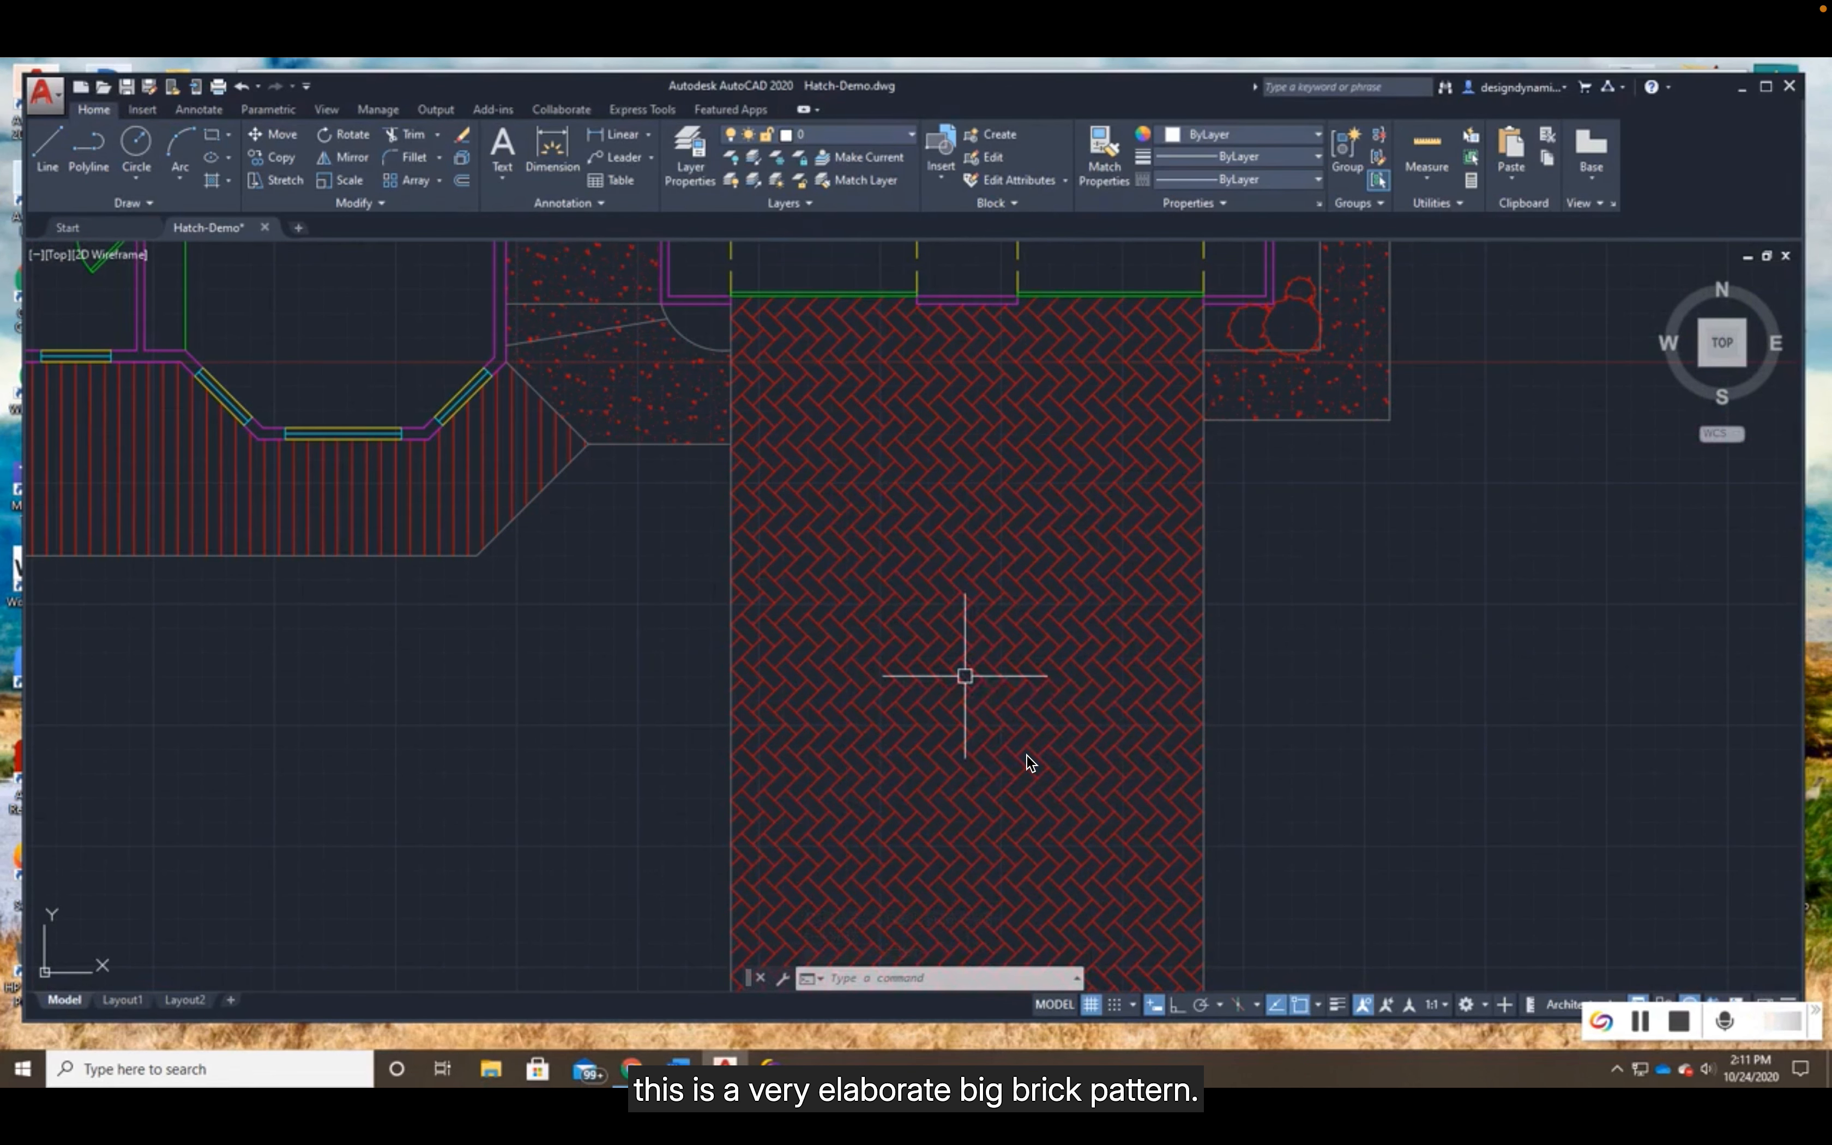
mouse_move(1027, 753)
left_click(967, 651)
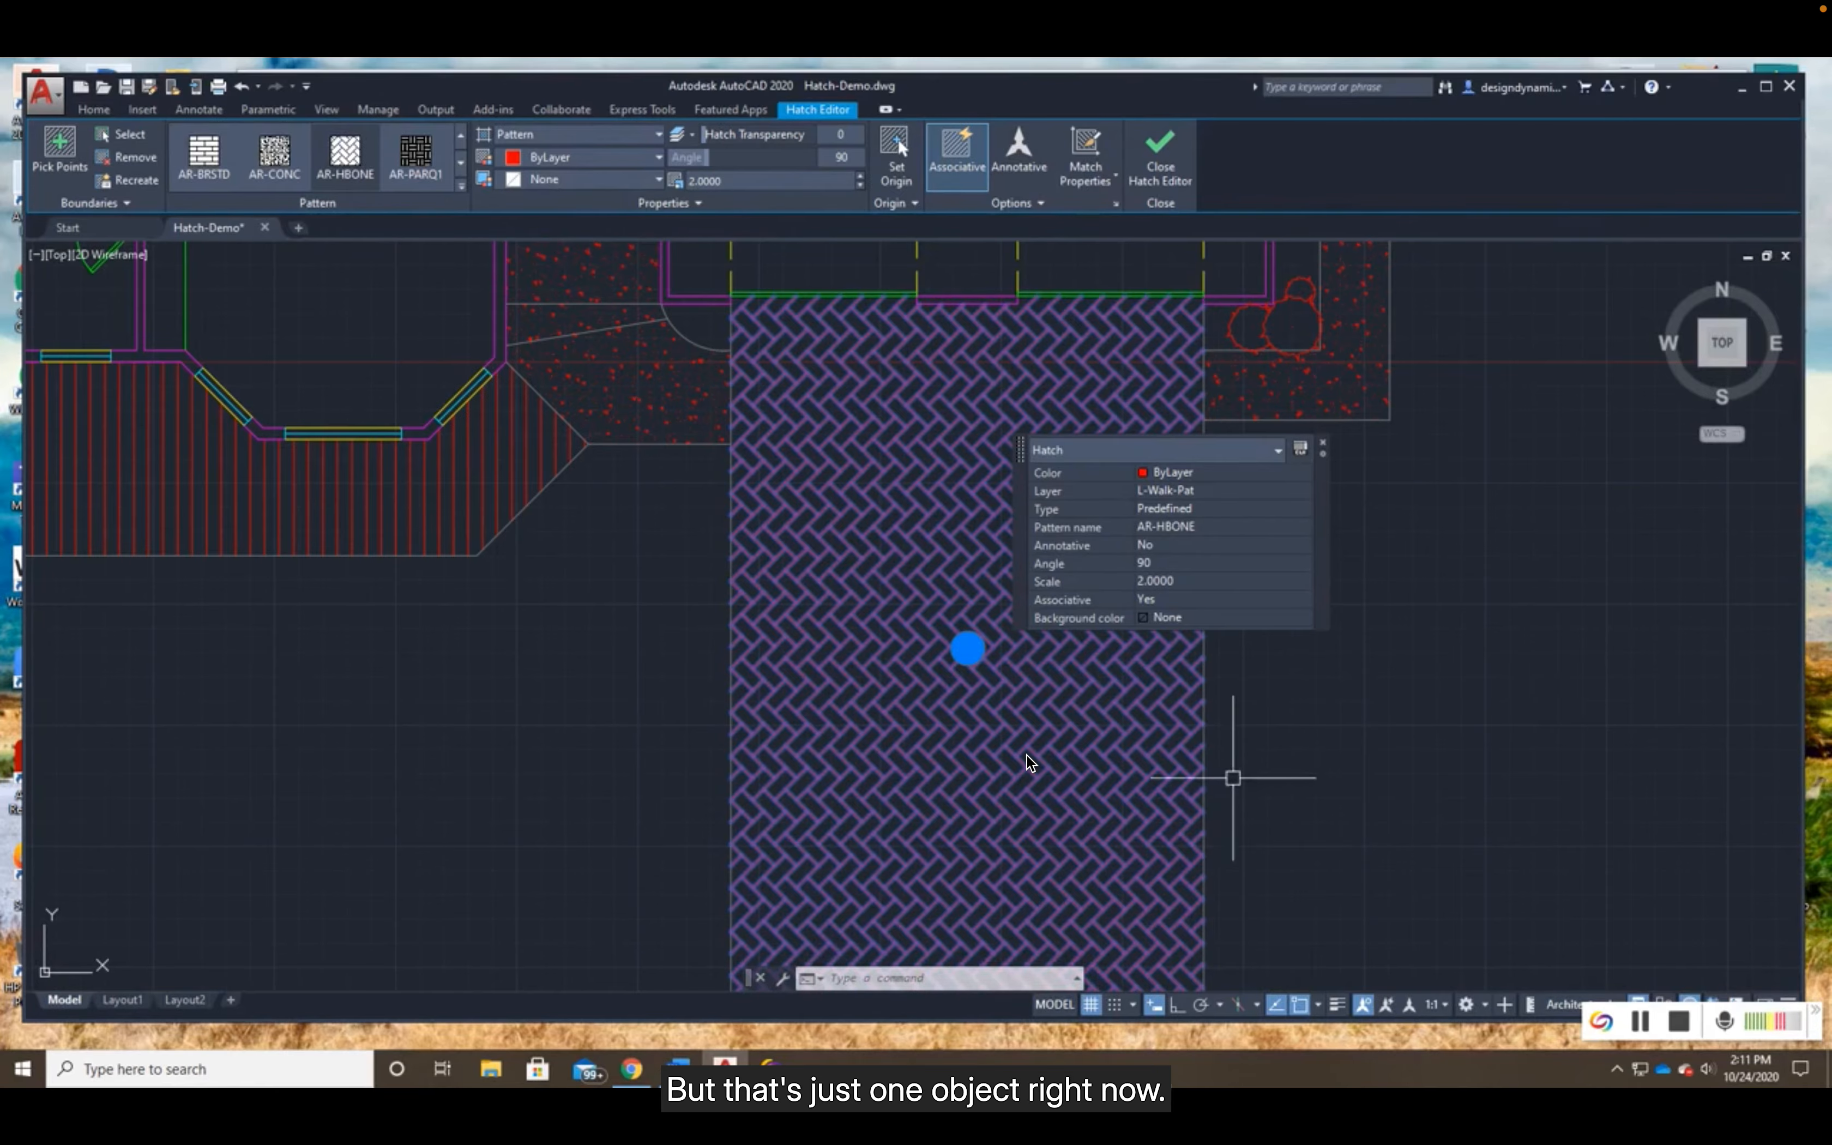
key("Escape")
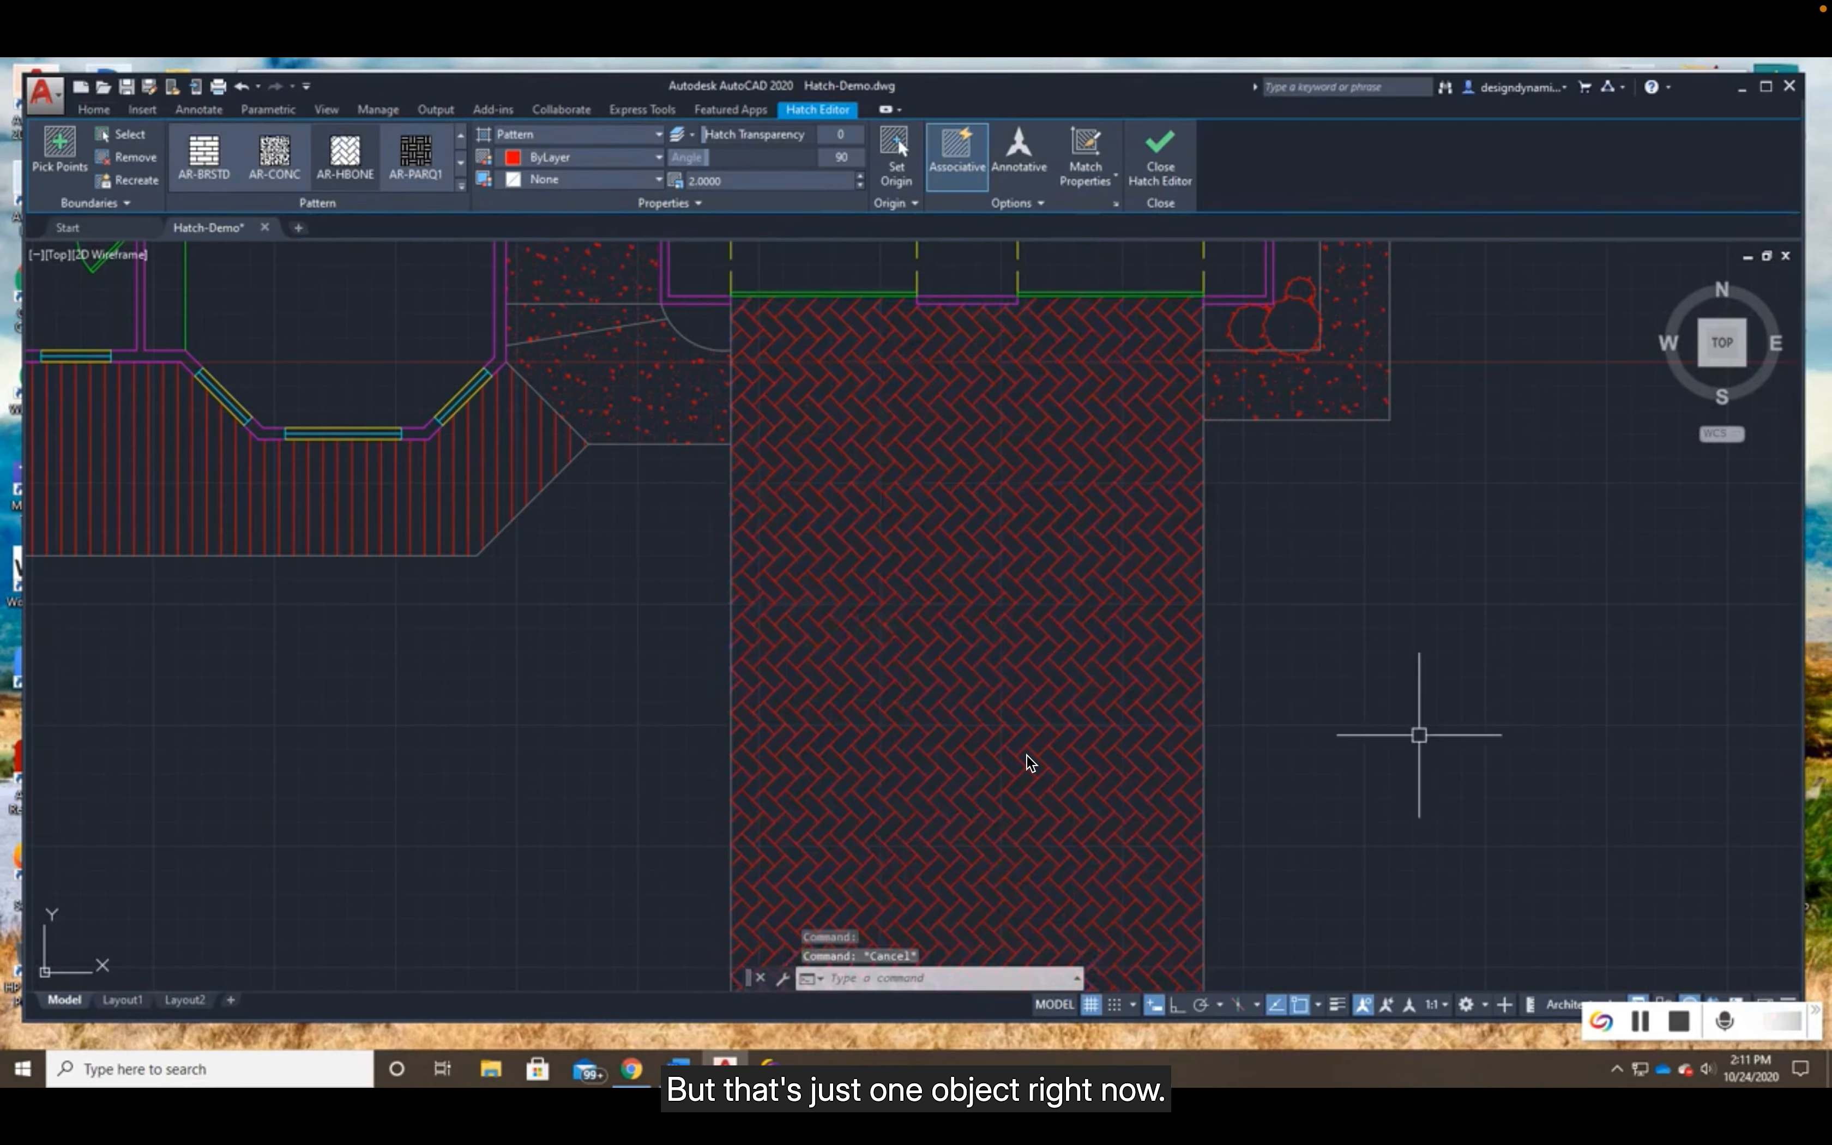
- Inspect the concrete hatch on the front entry walk, checking its pattern properties and its symbols up close
scroll(632, 443, "up", 1)
middle_click_drag(622, 420, 928, 642)
scroll(931, 553, "up", 3)
middle_click_drag(943, 565, 870, 646)
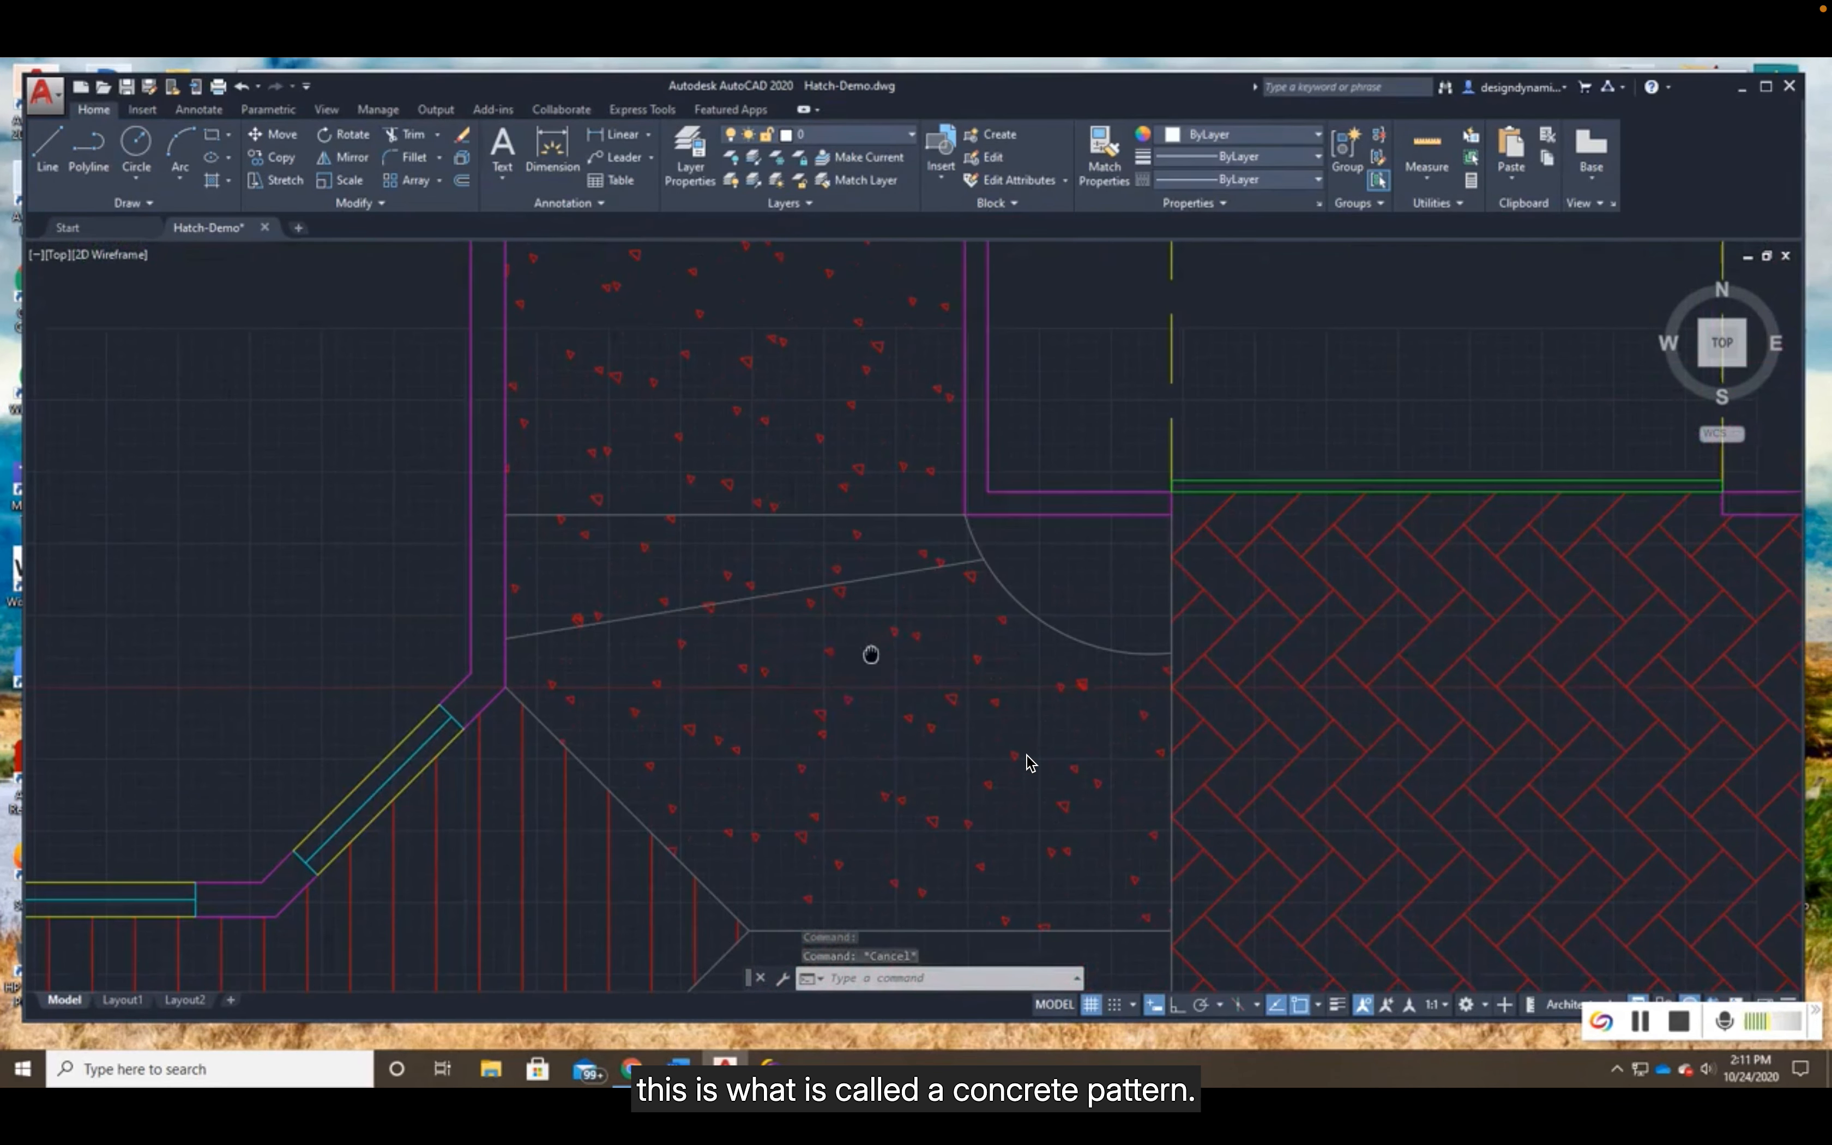
left_click(830, 649)
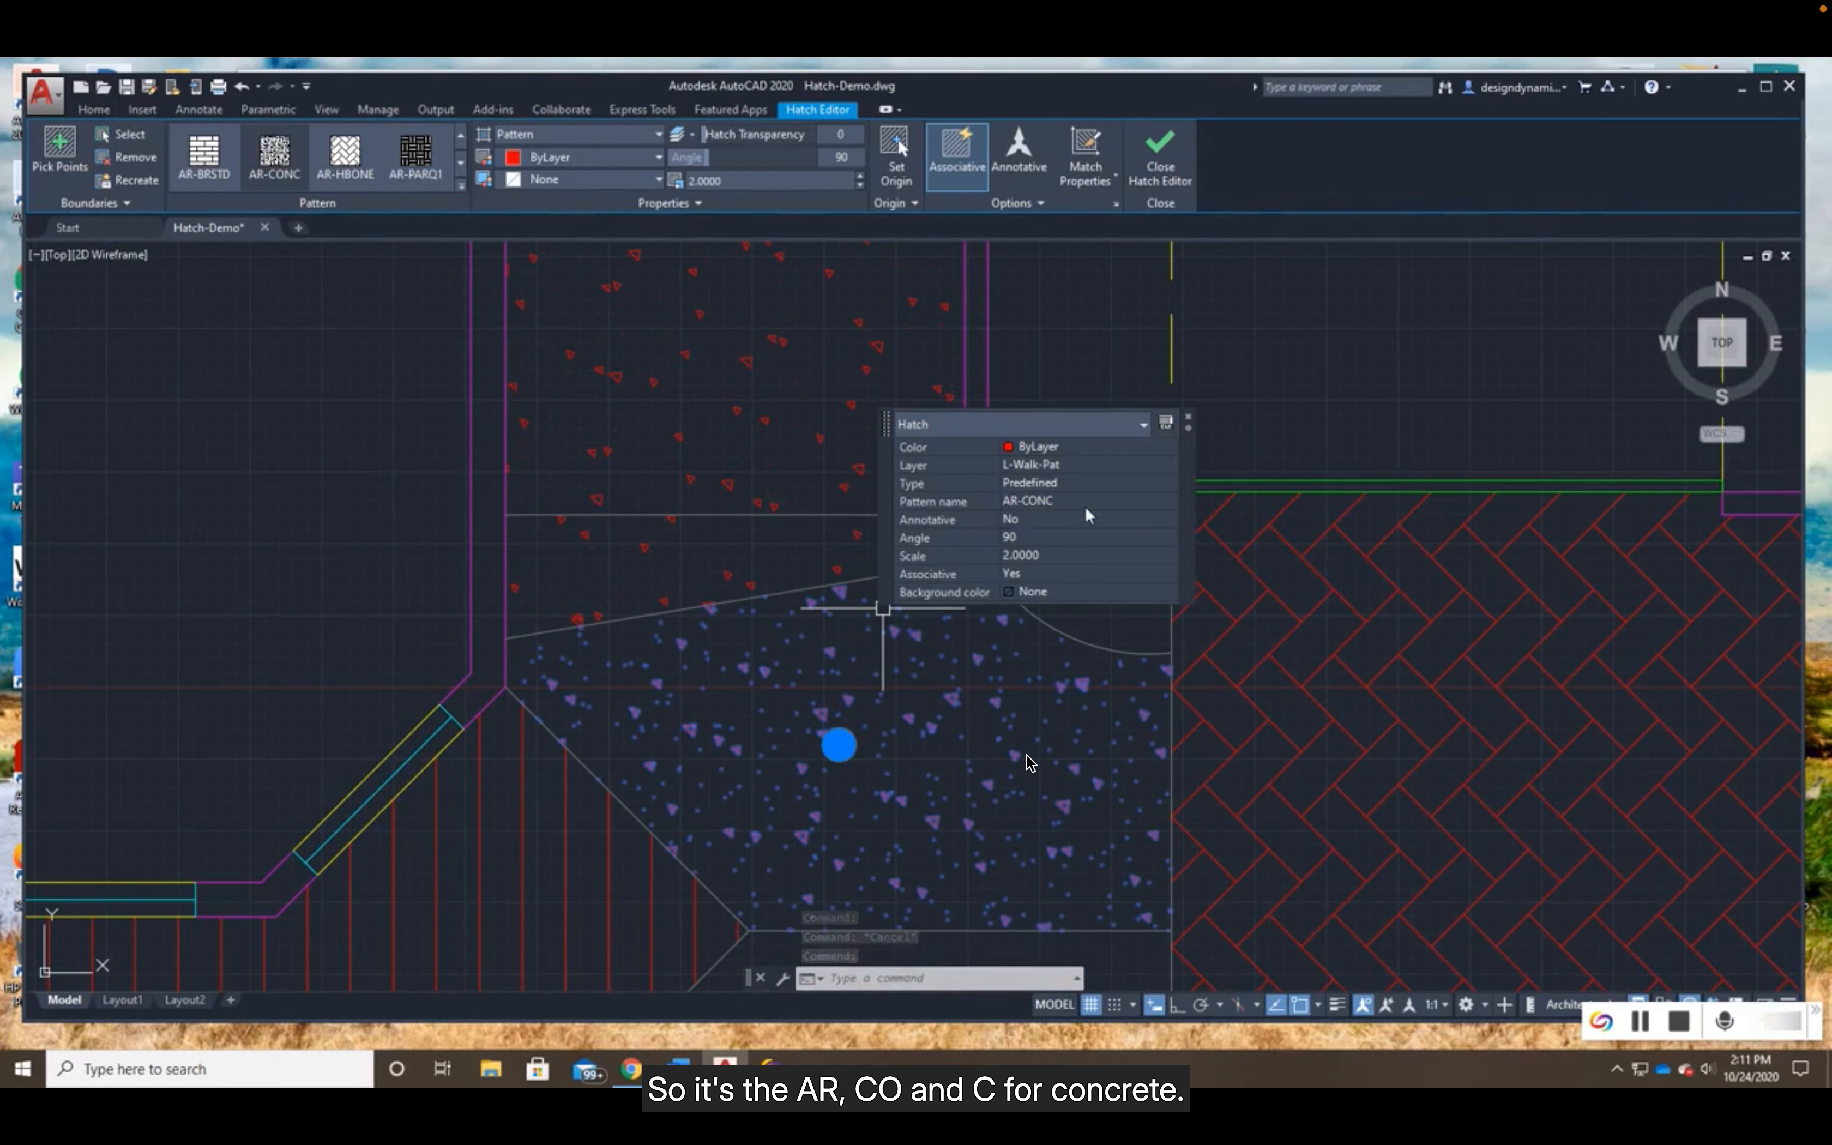
key("Escape")
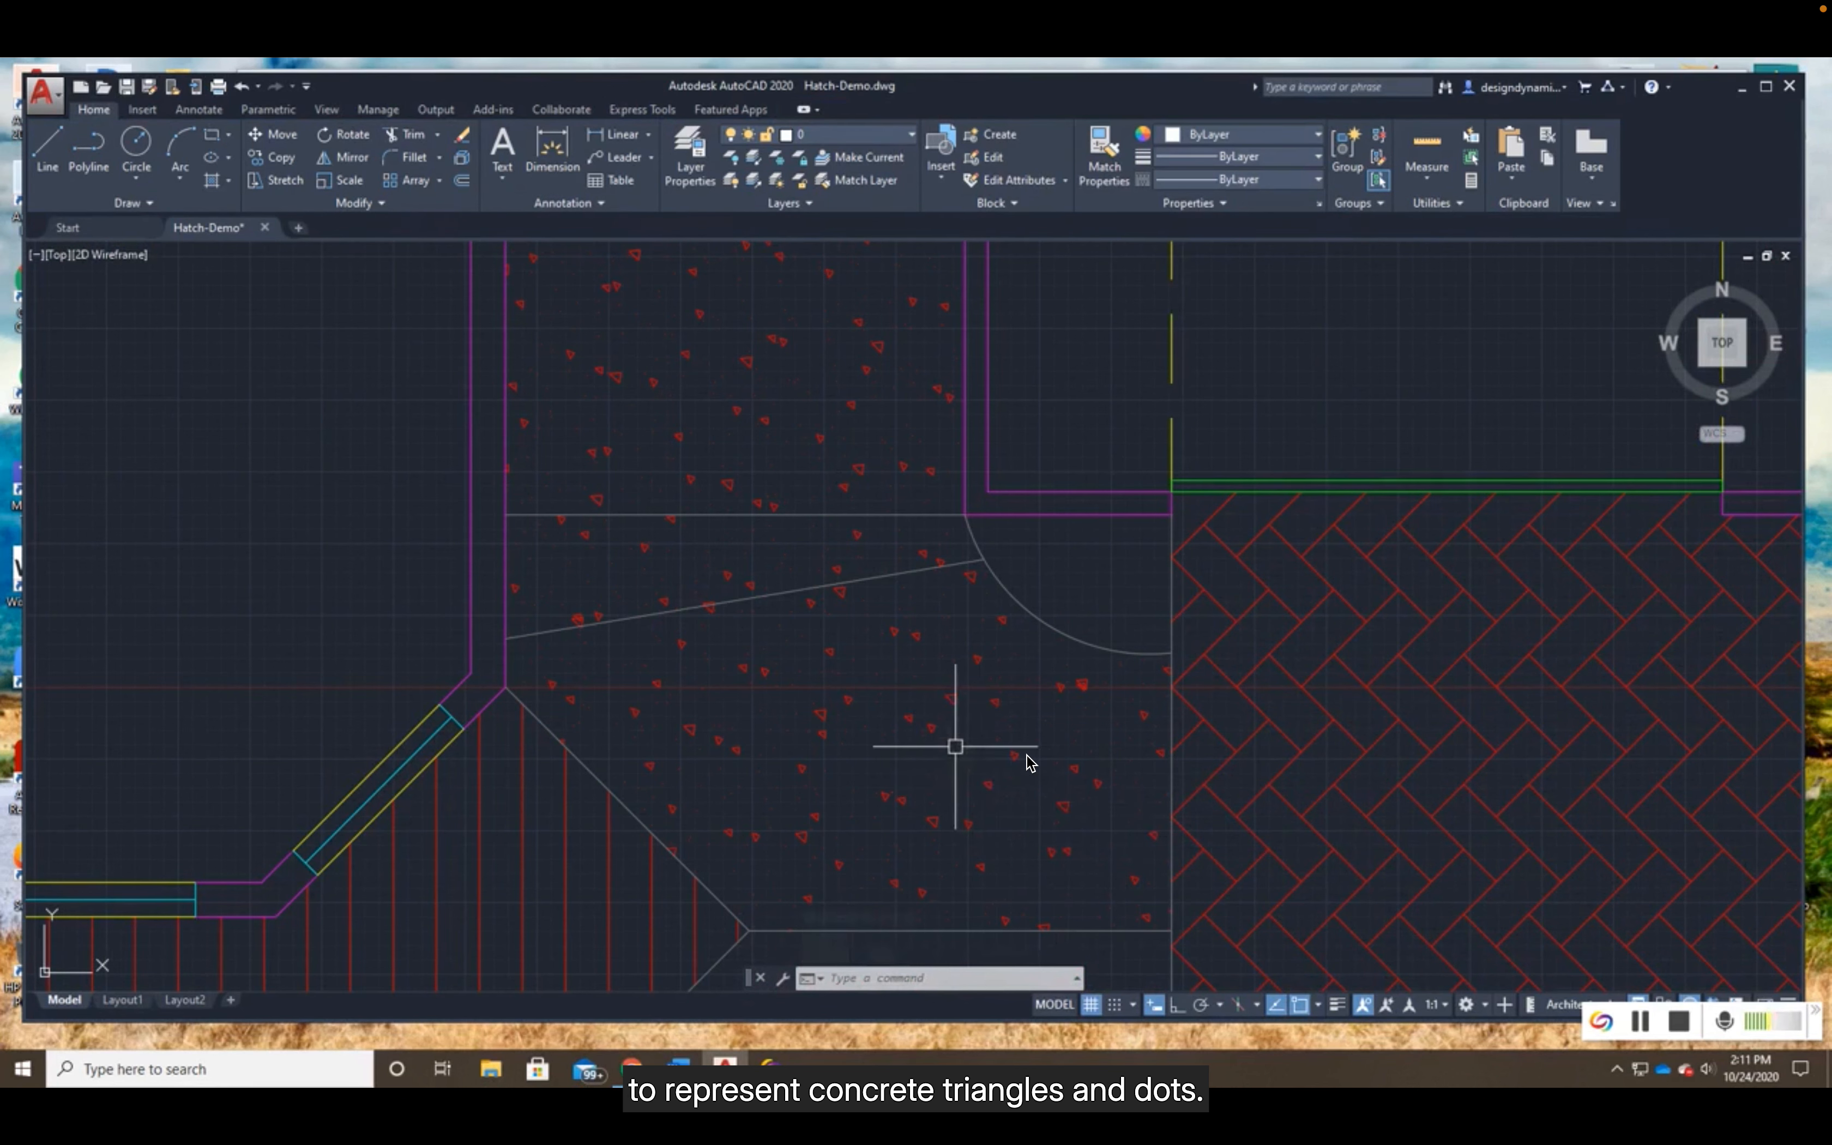
scroll(917, 679, "up", 3)
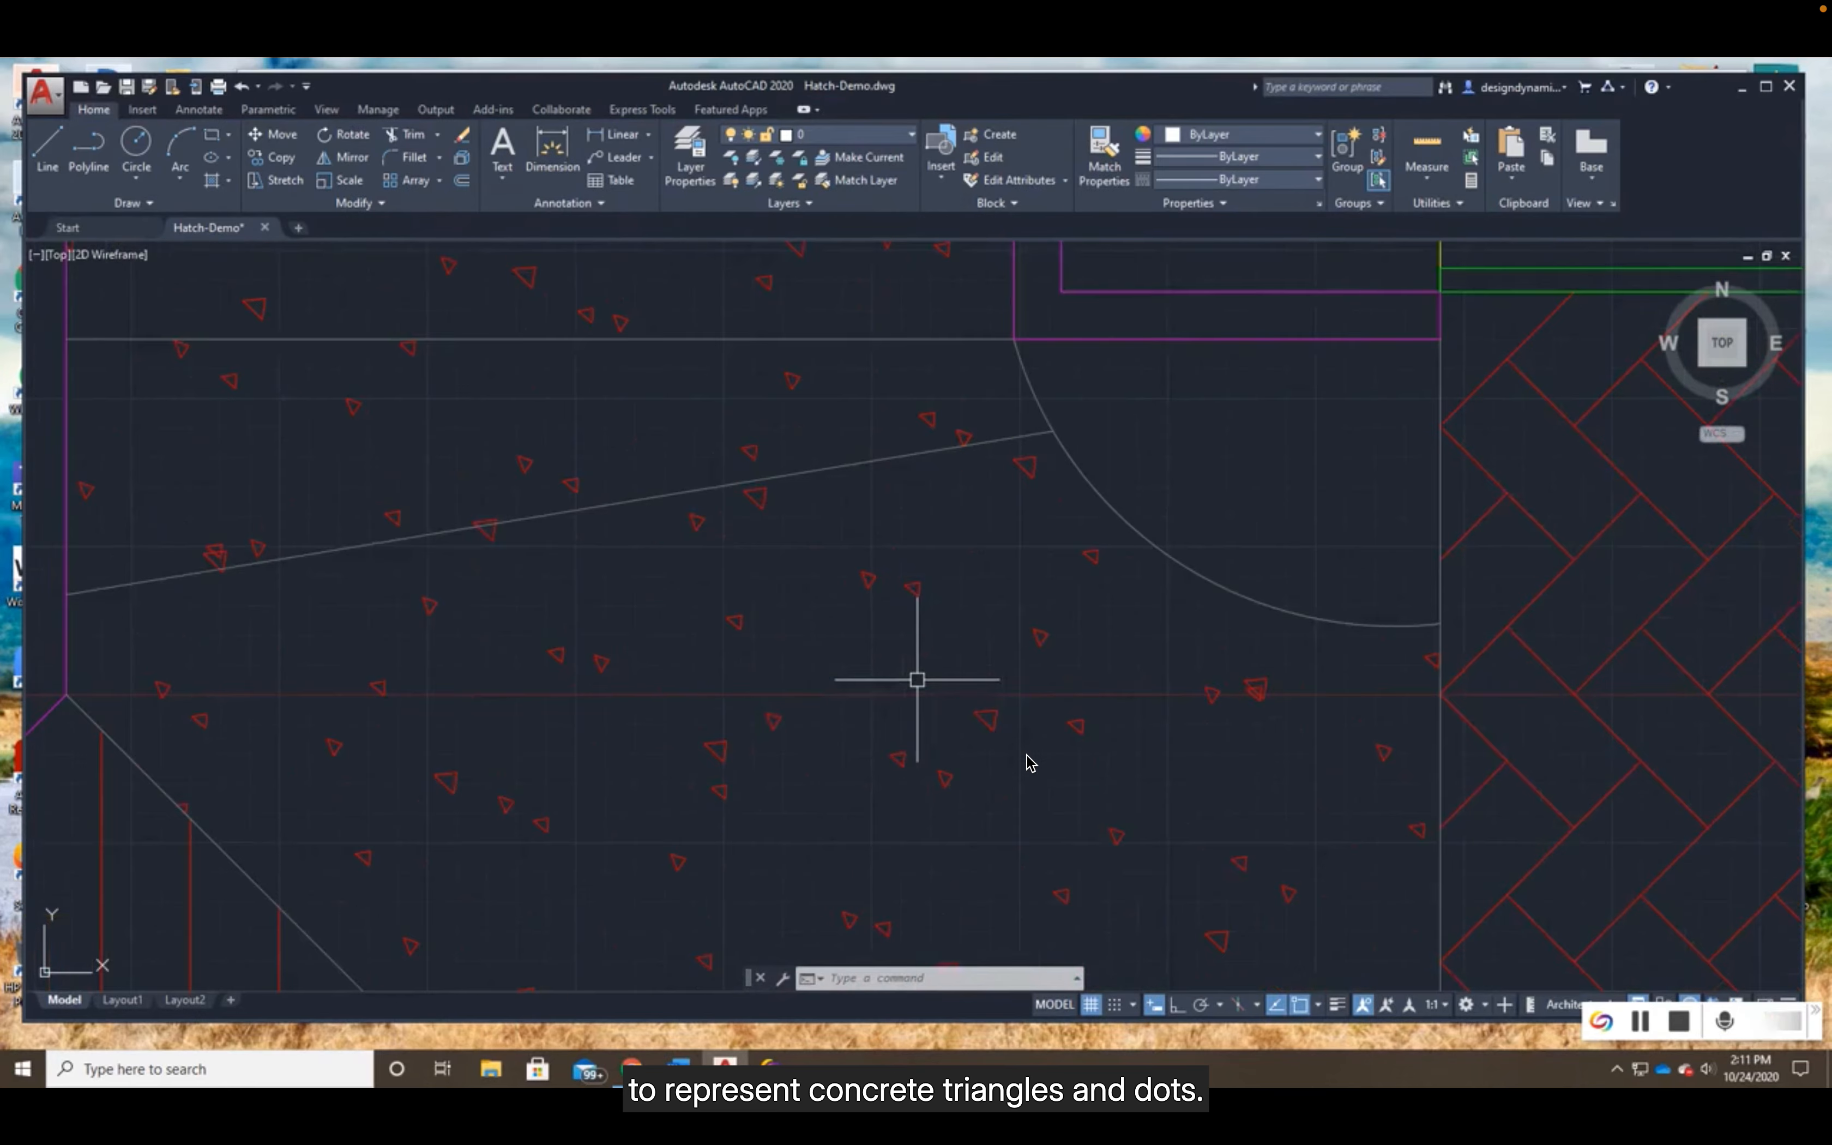
scroll(917, 680, "down", 6)
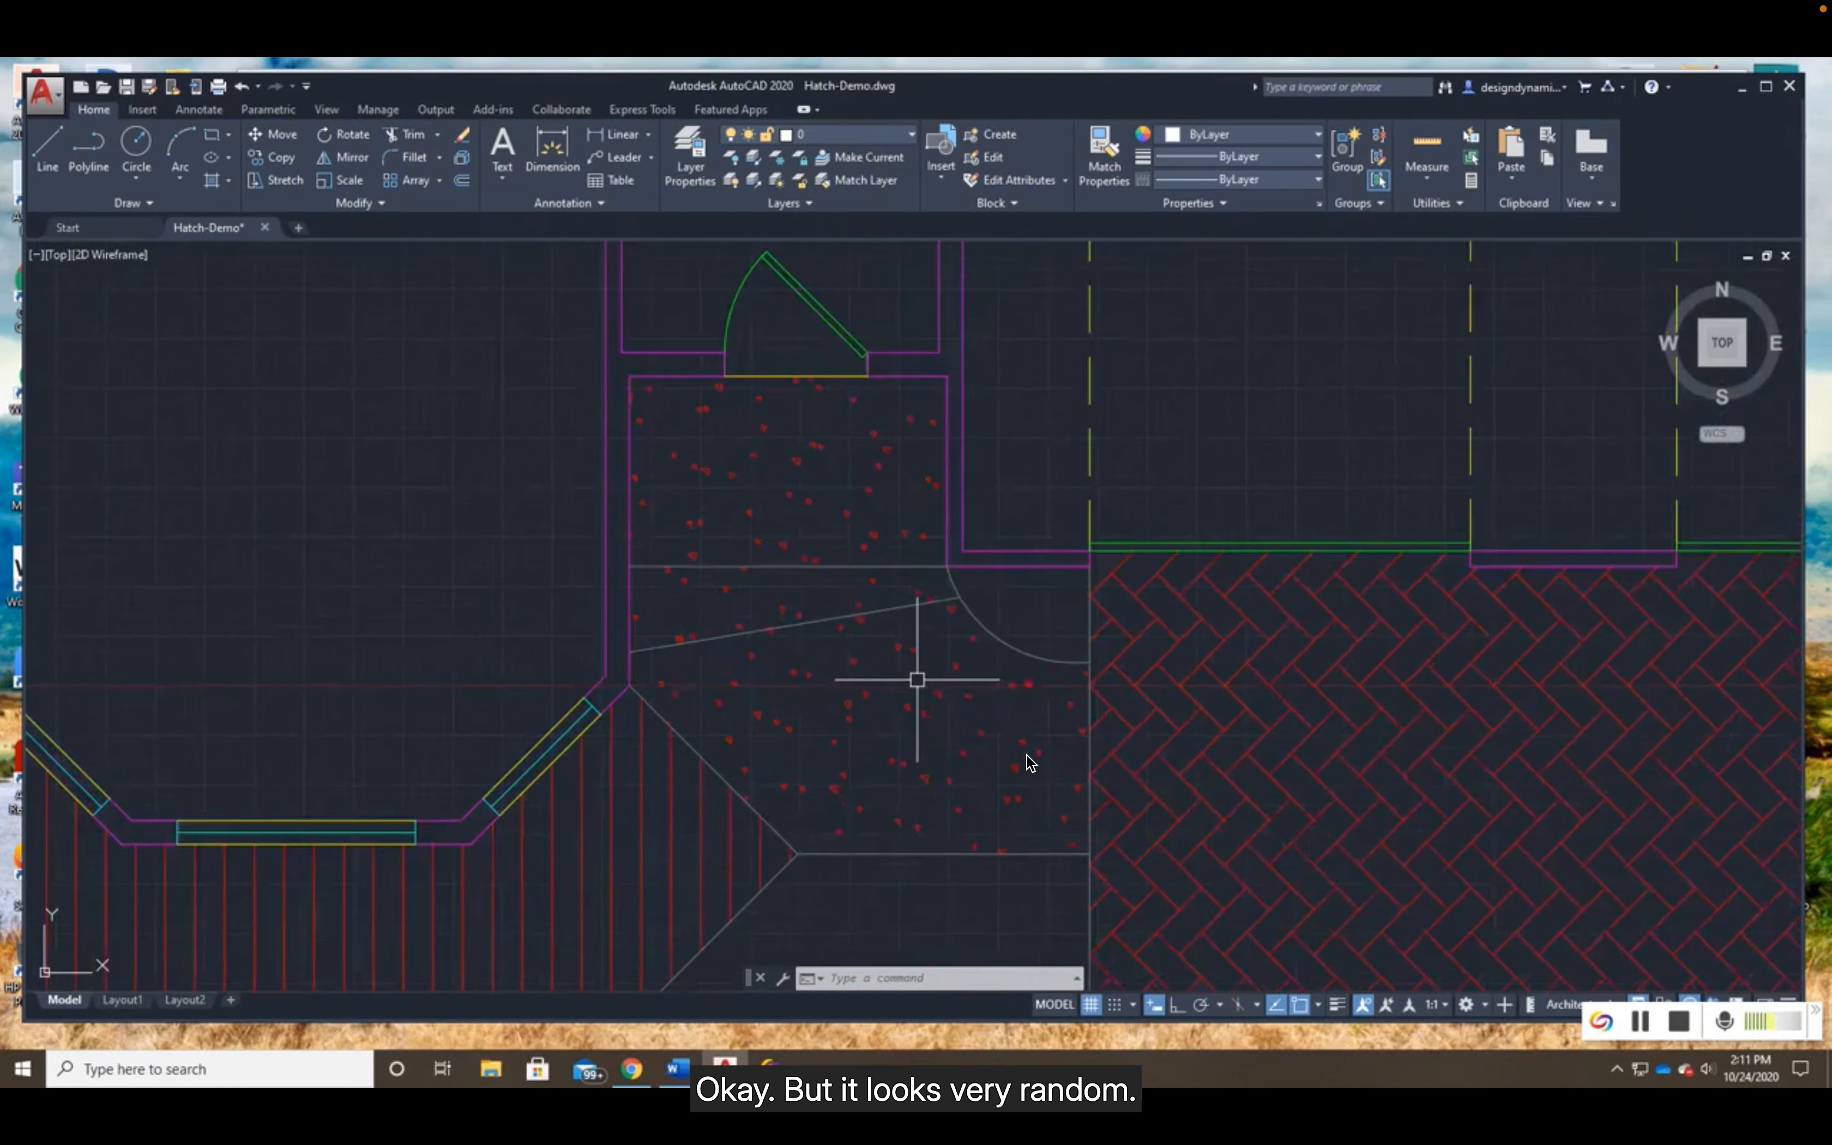
- Check the properties of the parallel-line hatch on the front porch
scroll(916, 679, "down", 3)
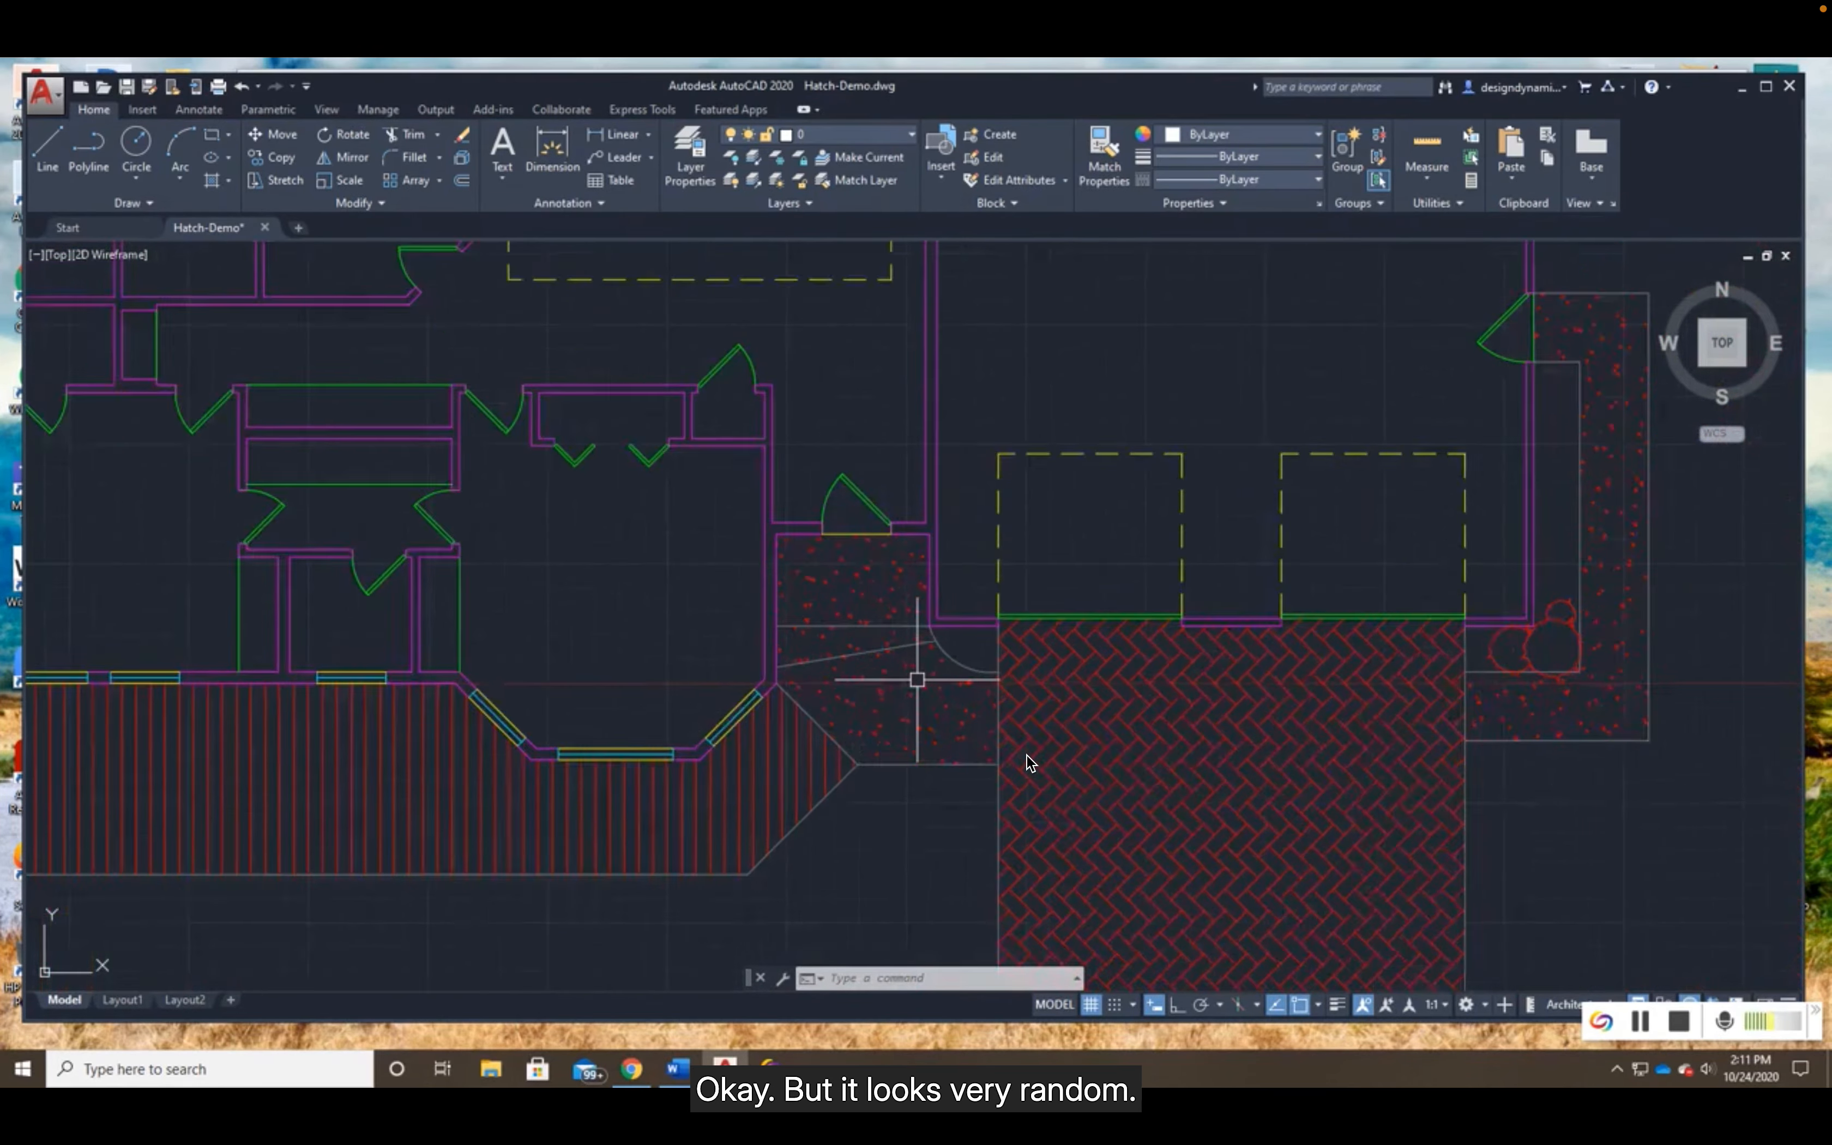
left_click(641, 788)
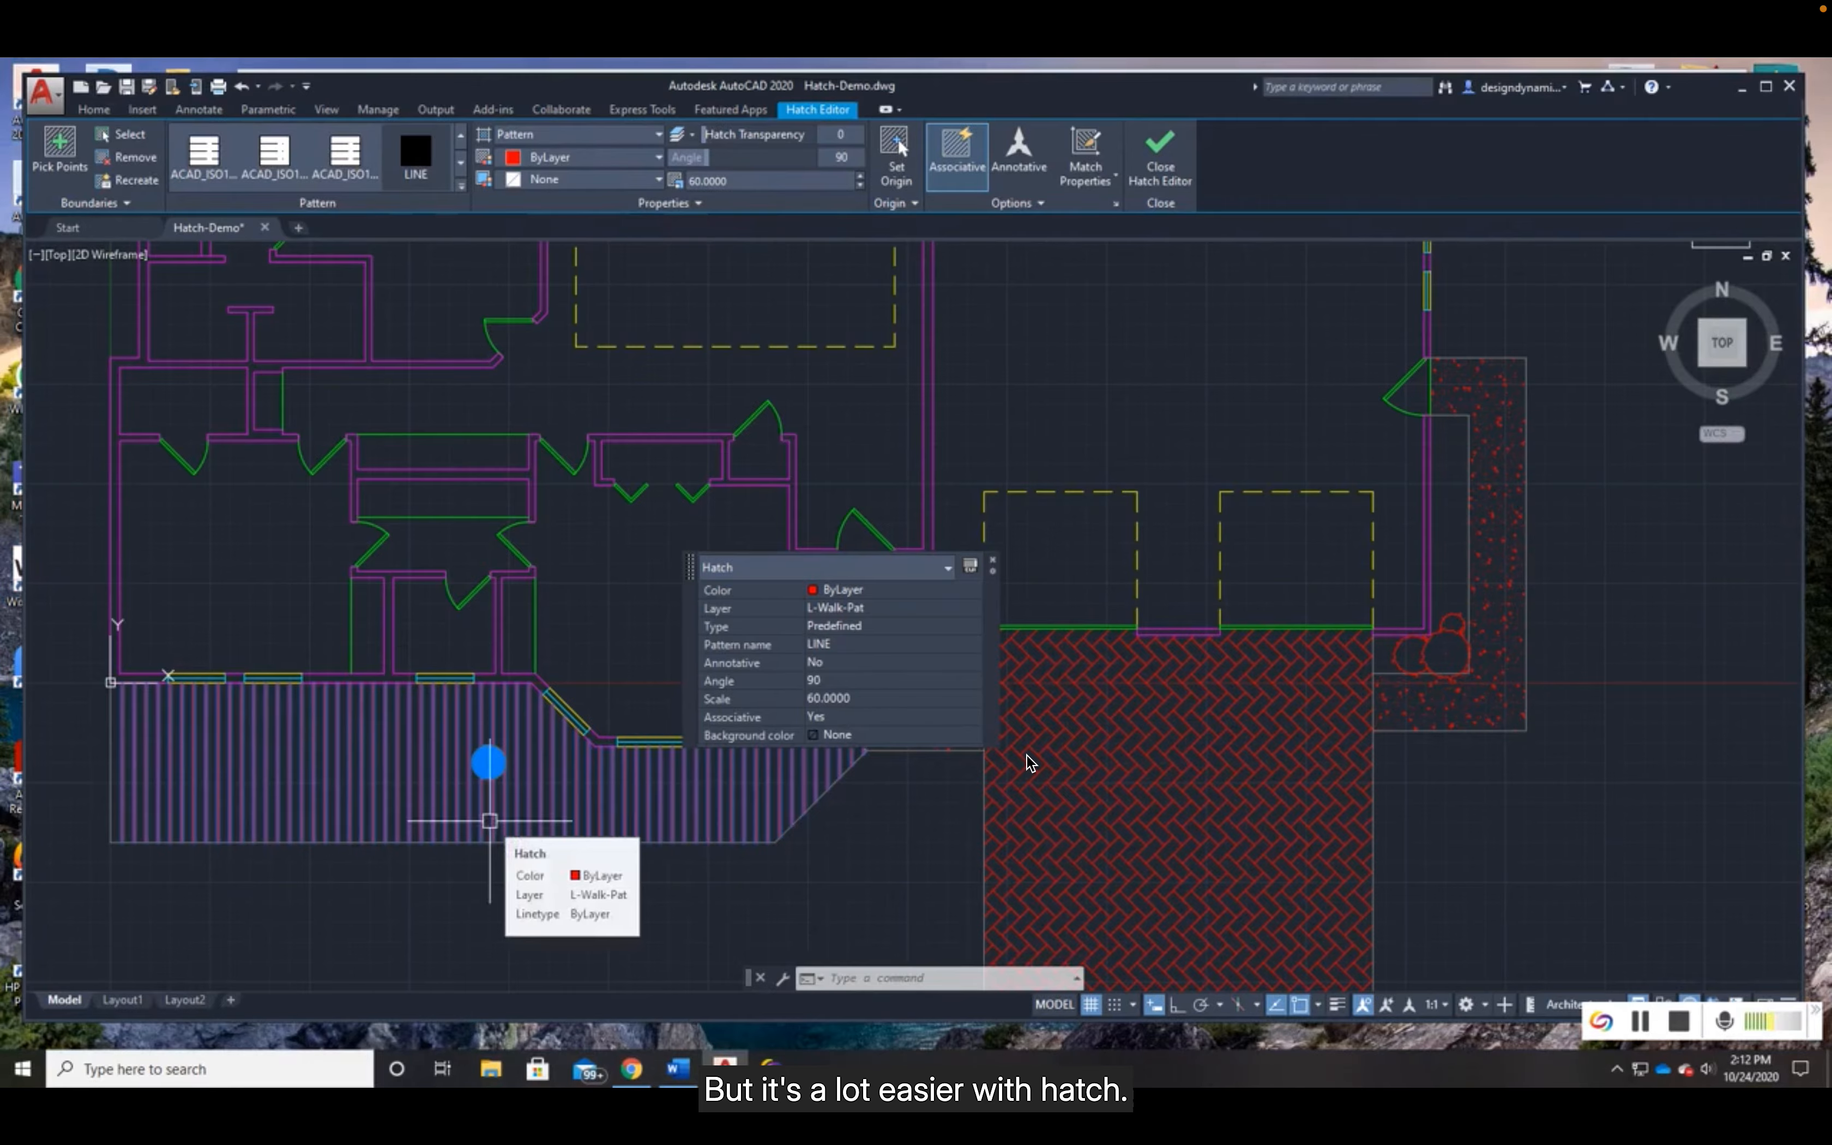
key("Escape")
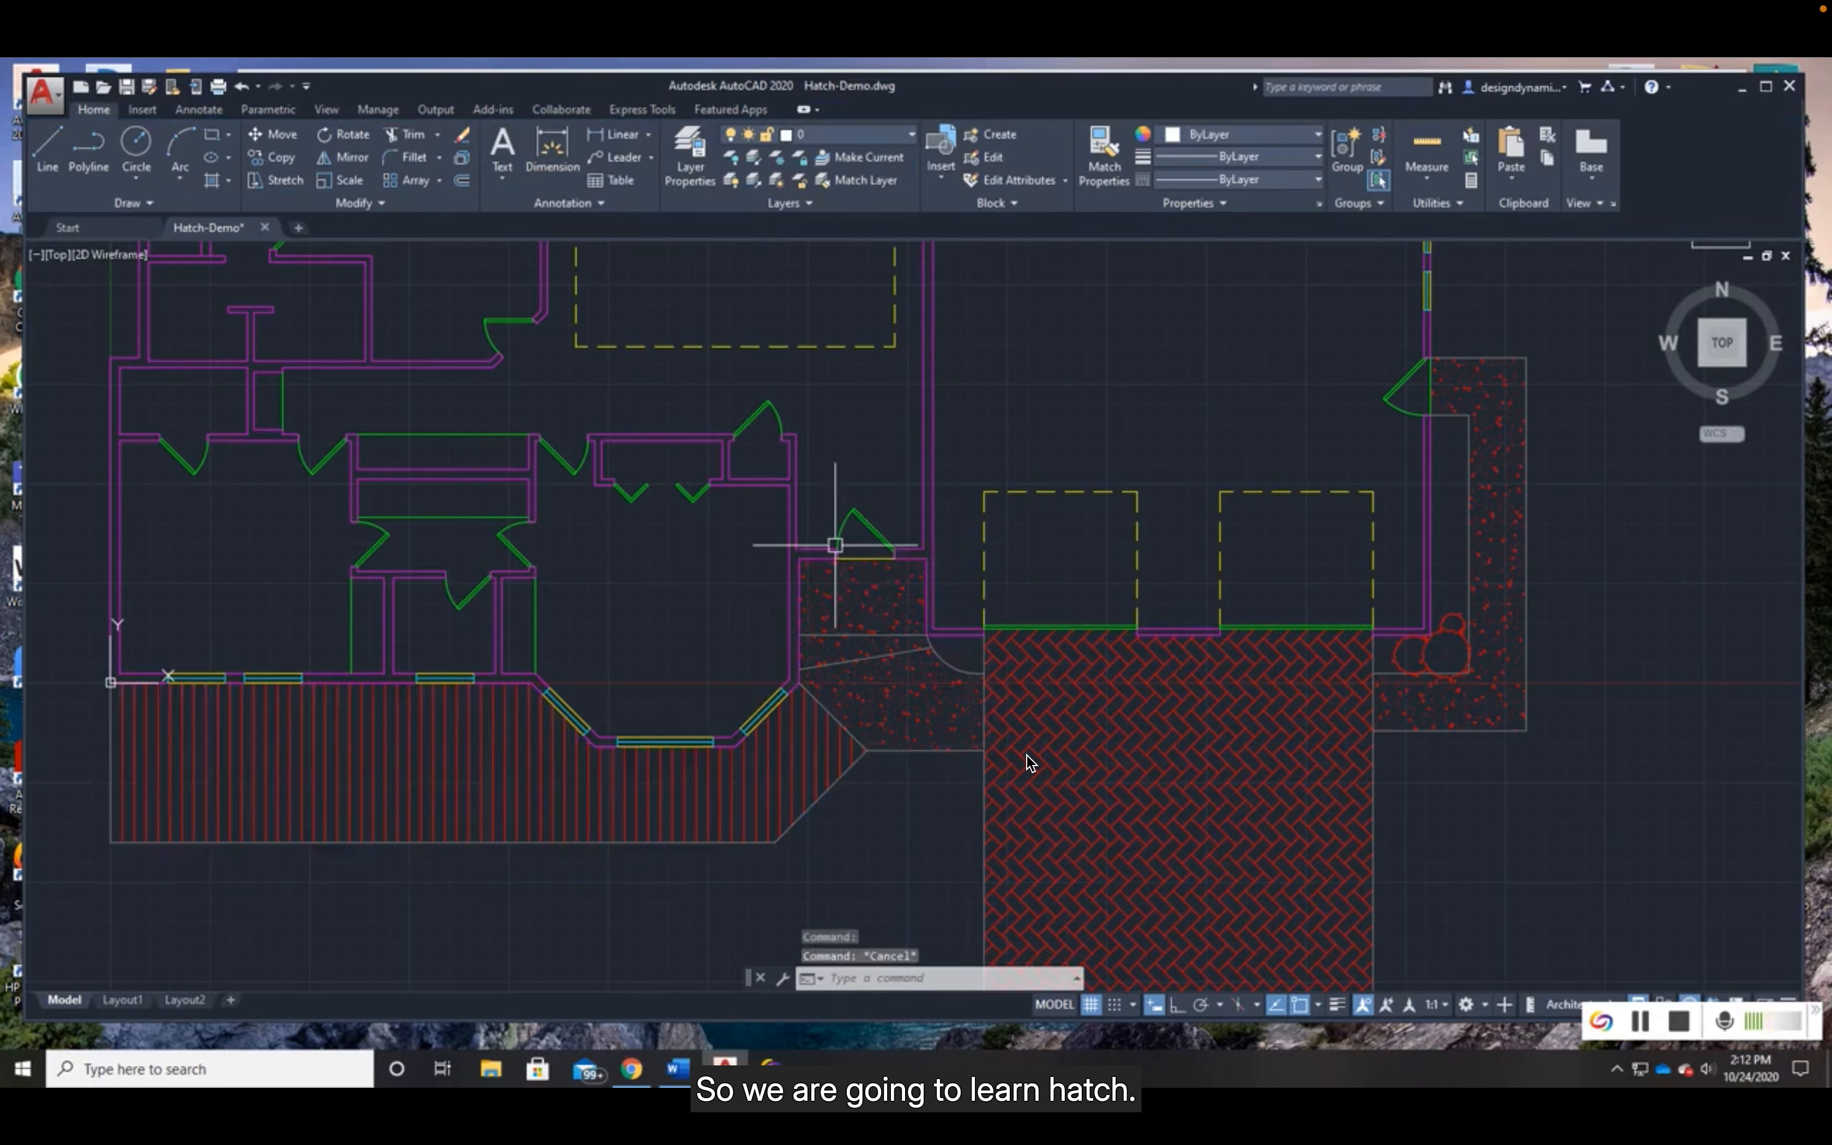
- Examine the kitchen walls, the island and the patio around the fire pit as closed boundaries for hatching
scroll(838, 531, "down", 2)
middle_click_drag(961, 396, 851, 646)
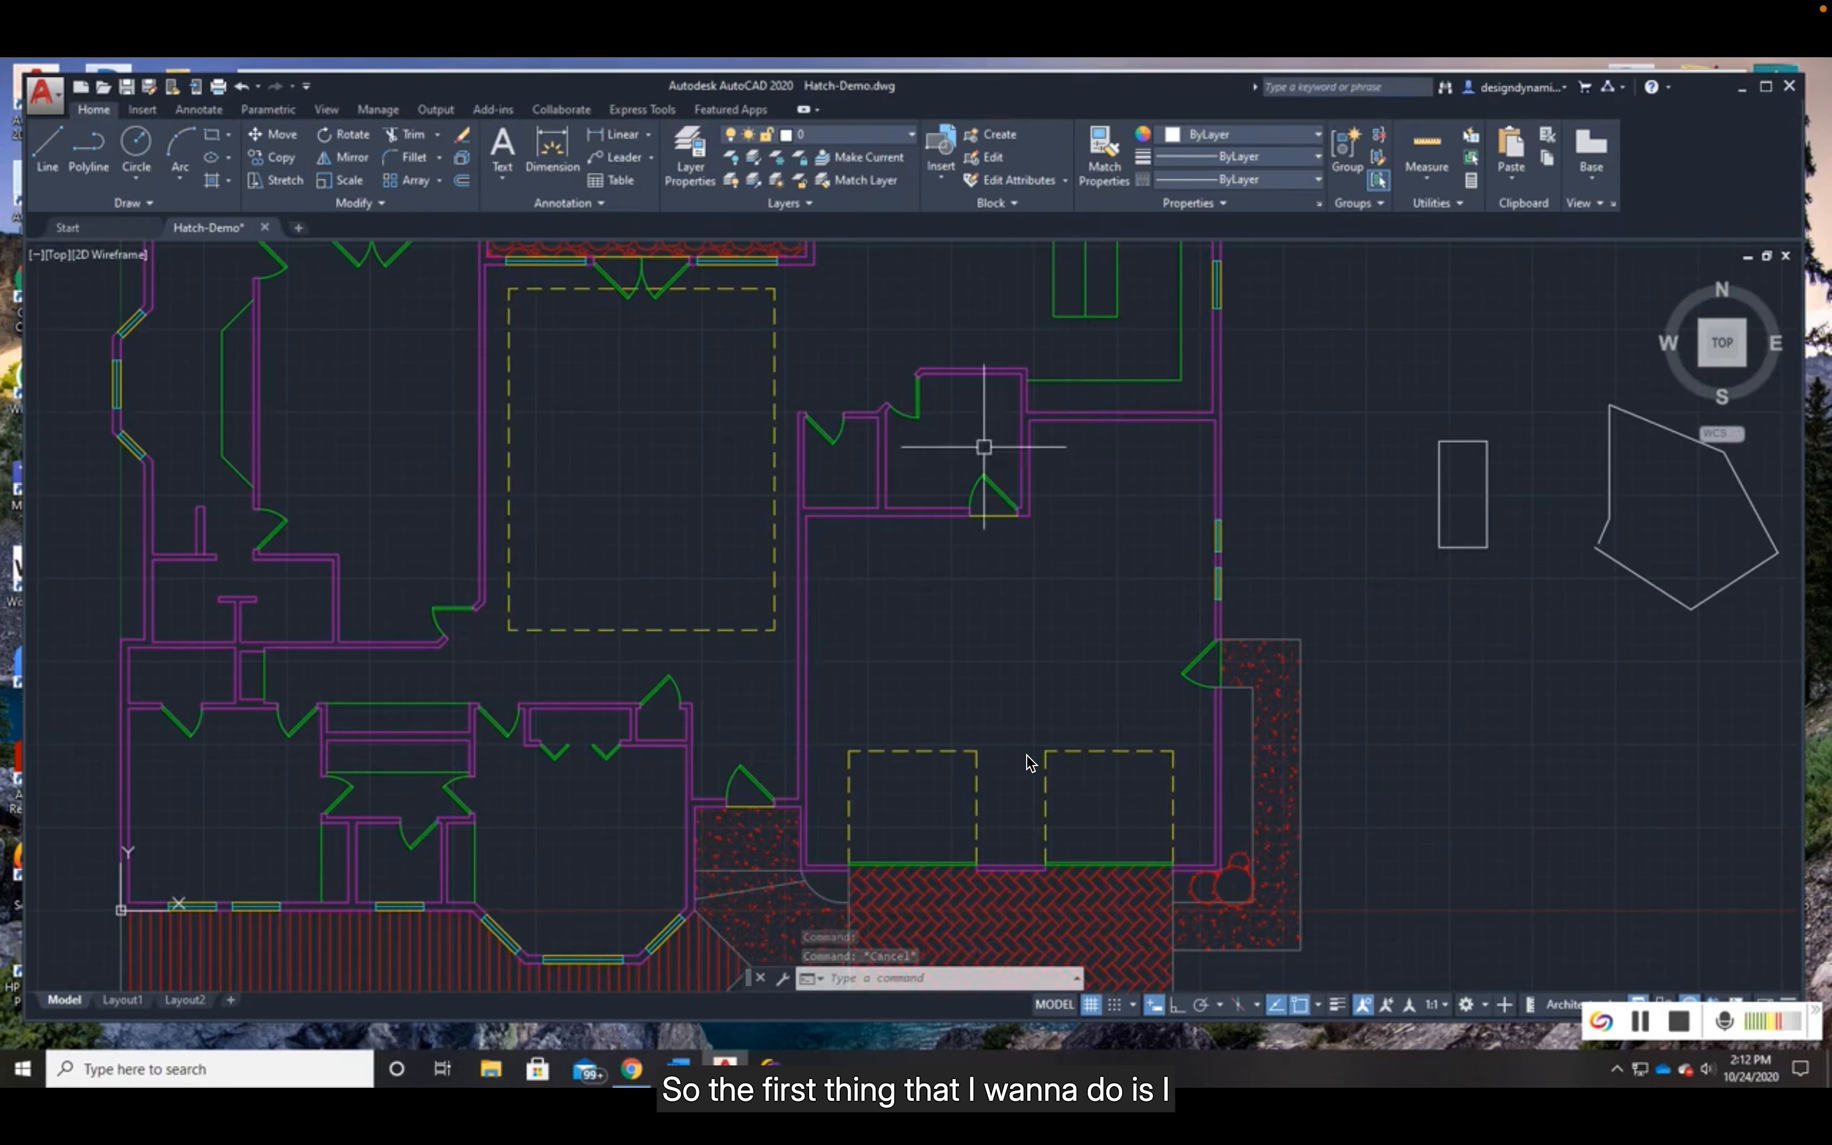
scroll(988, 441, "down", 1)
middle_click_drag(988, 442, 927, 689)
scroll(893, 573, "up", 3)
middle_click_drag(939, 501, 842, 672)
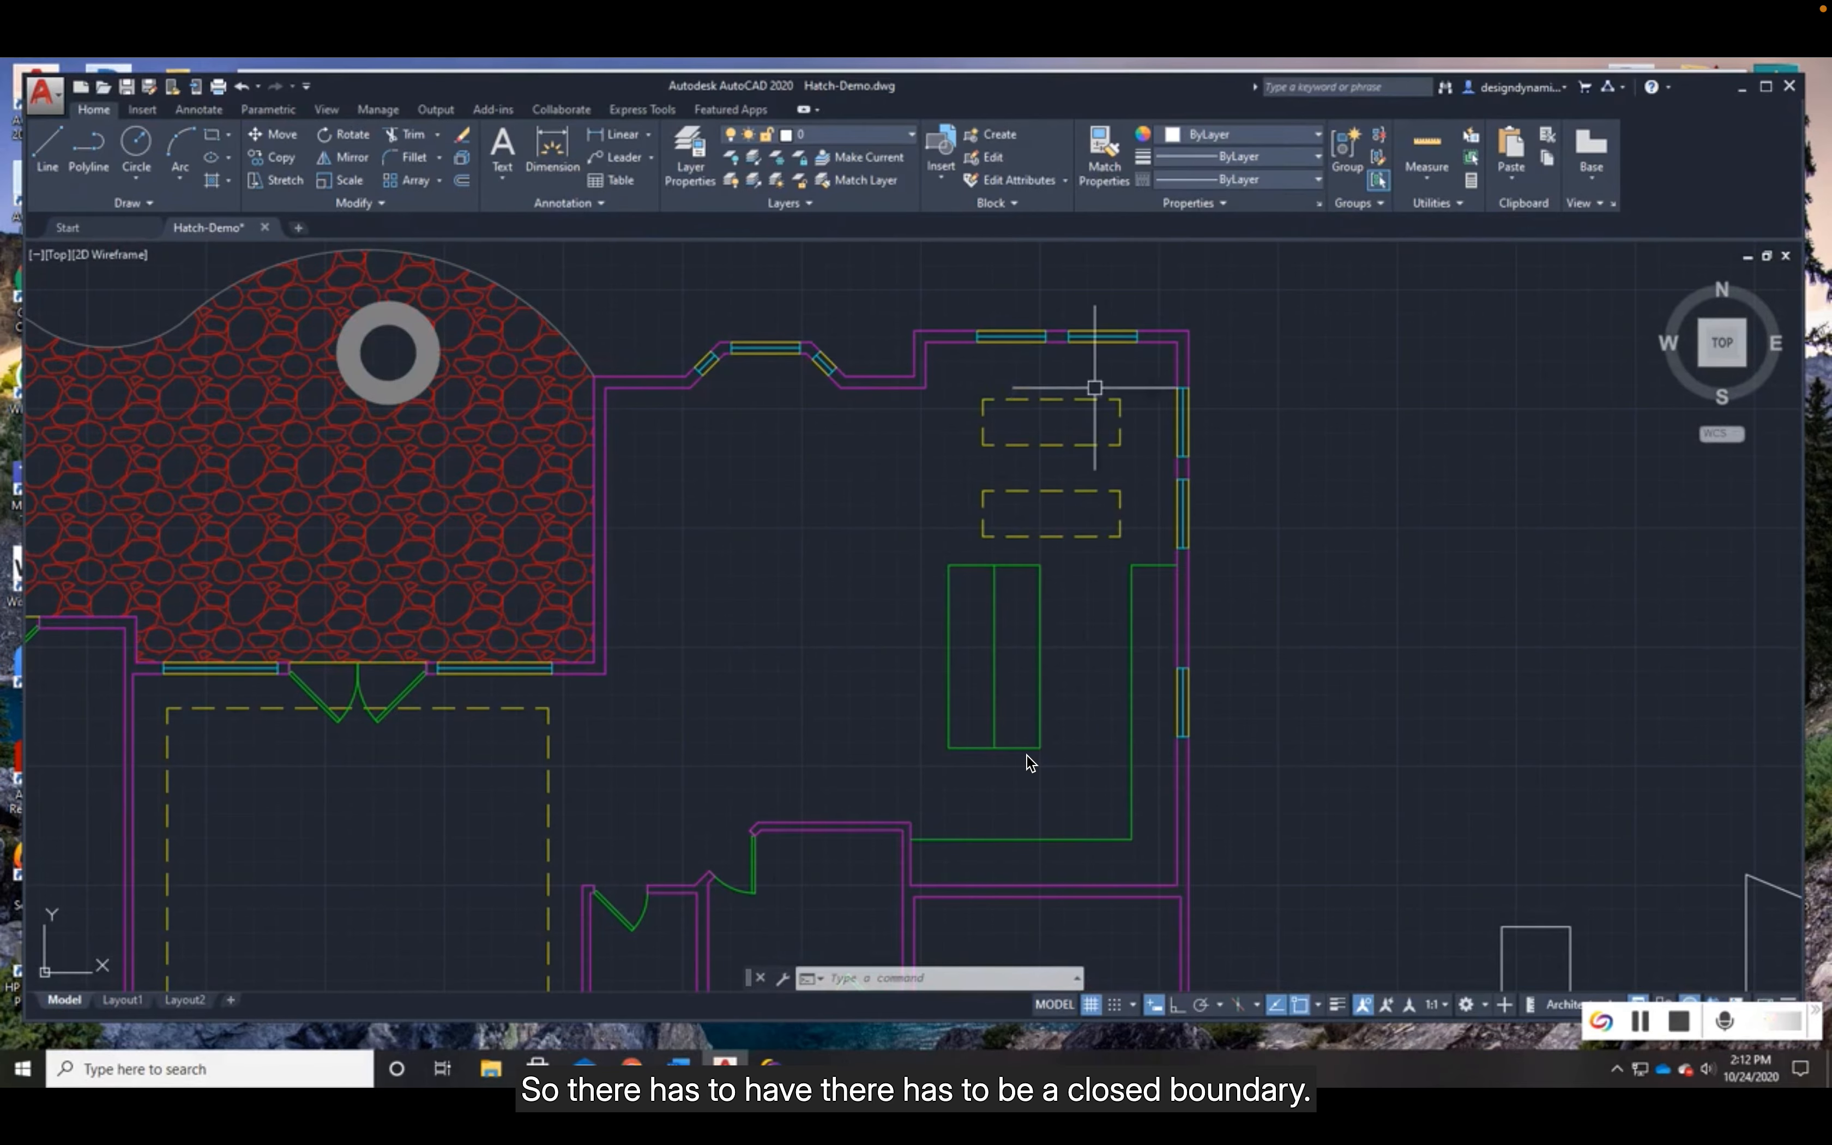
scroll(1068, 703, "up", 4)
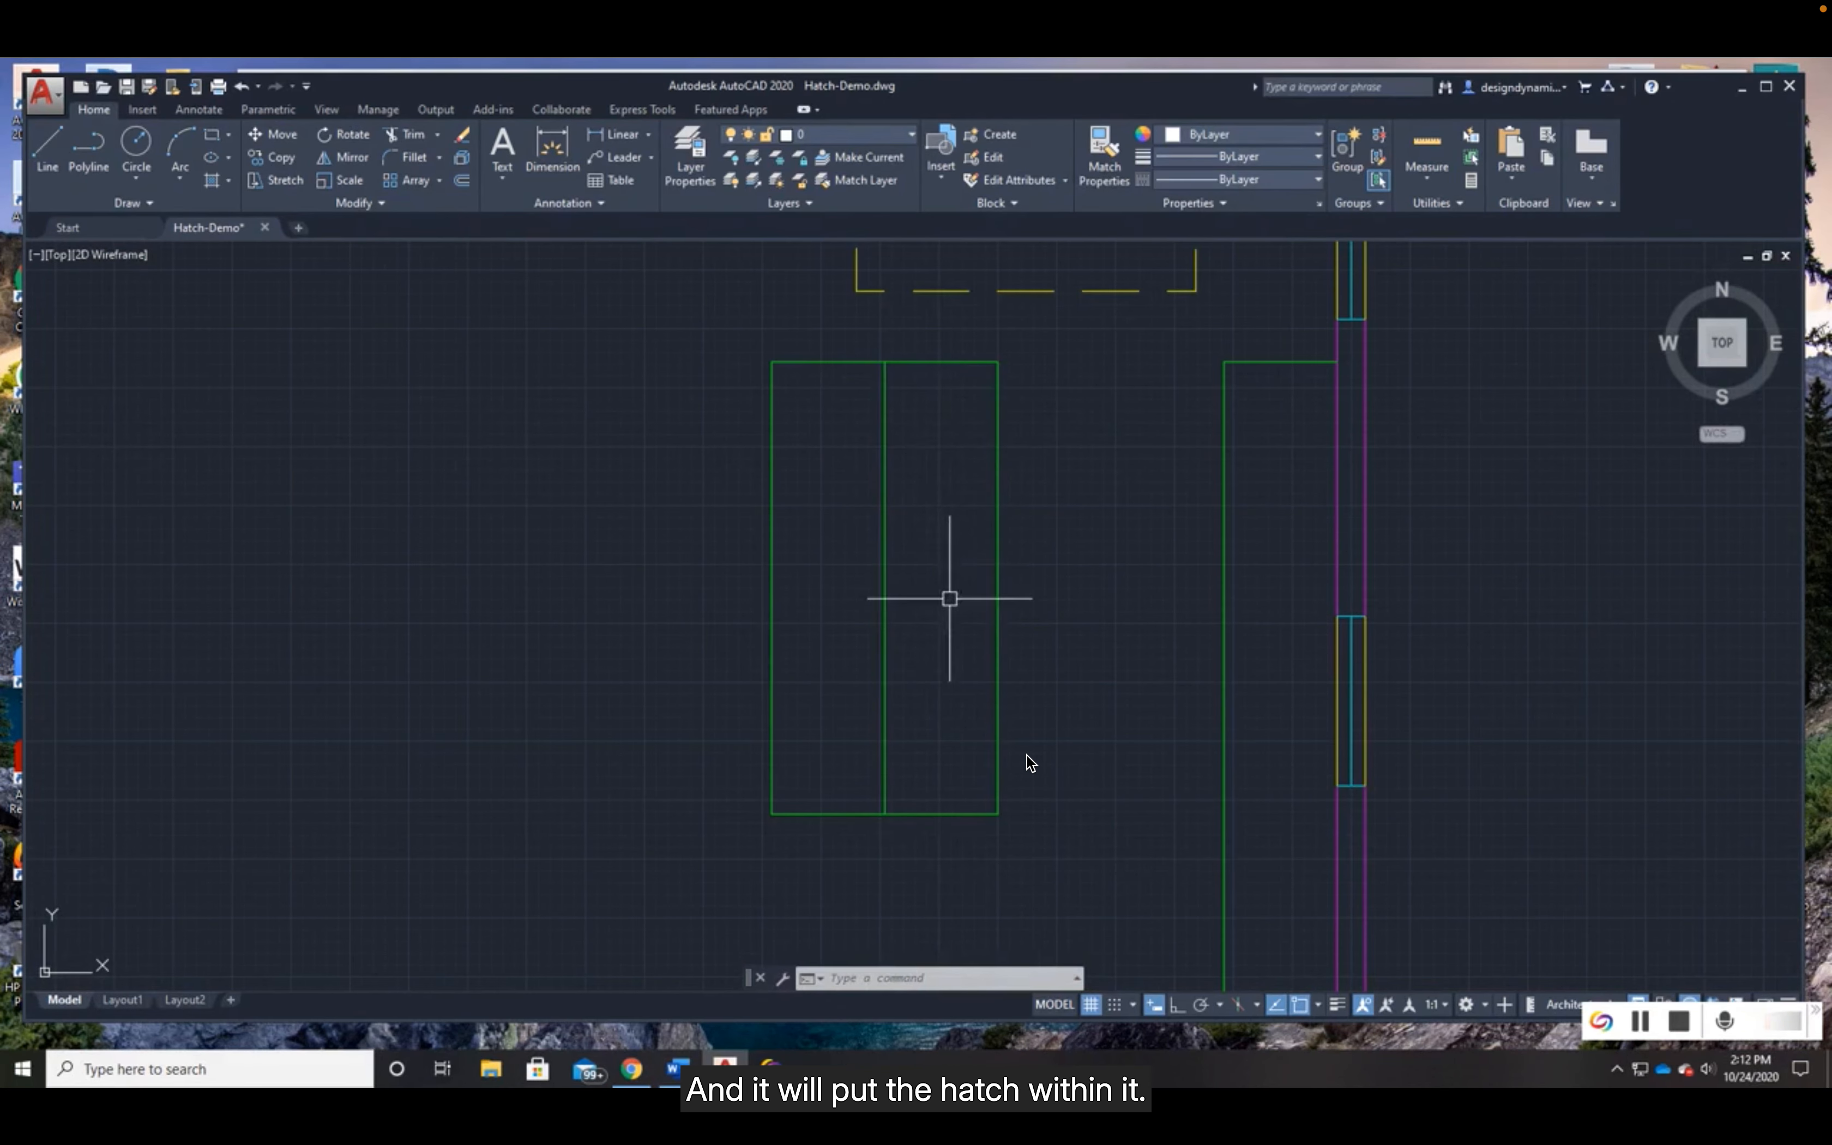
scroll(949, 598, "down", 5)
middle_click_drag(666, 483, 1037, 530)
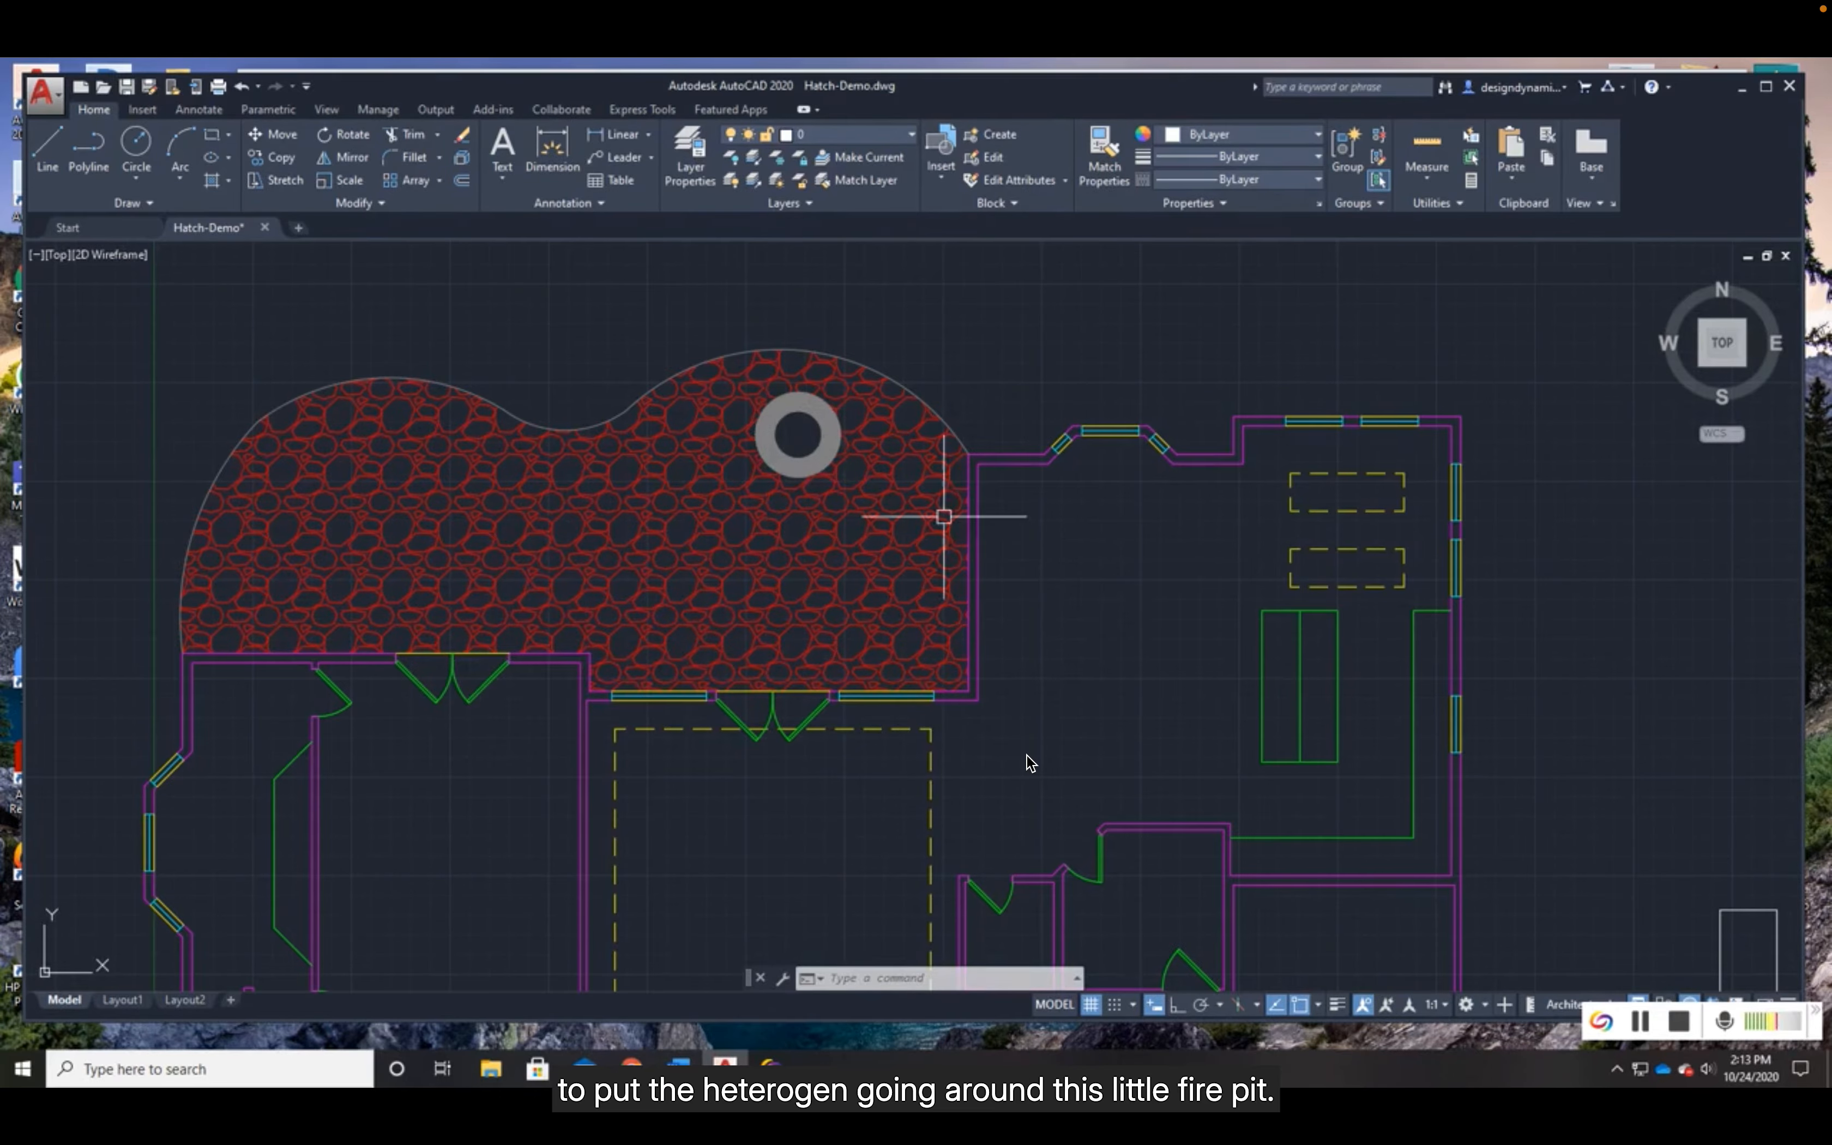
- Freeze the A-Door and A-Flor-Ovhd layers by picking a door and a dashed overhead rectangle near the kitchen
scroll(1121, 637, "down", 1)
middle_click_drag(1120, 637, 818, 547)
scroll(821, 546, "up", 2)
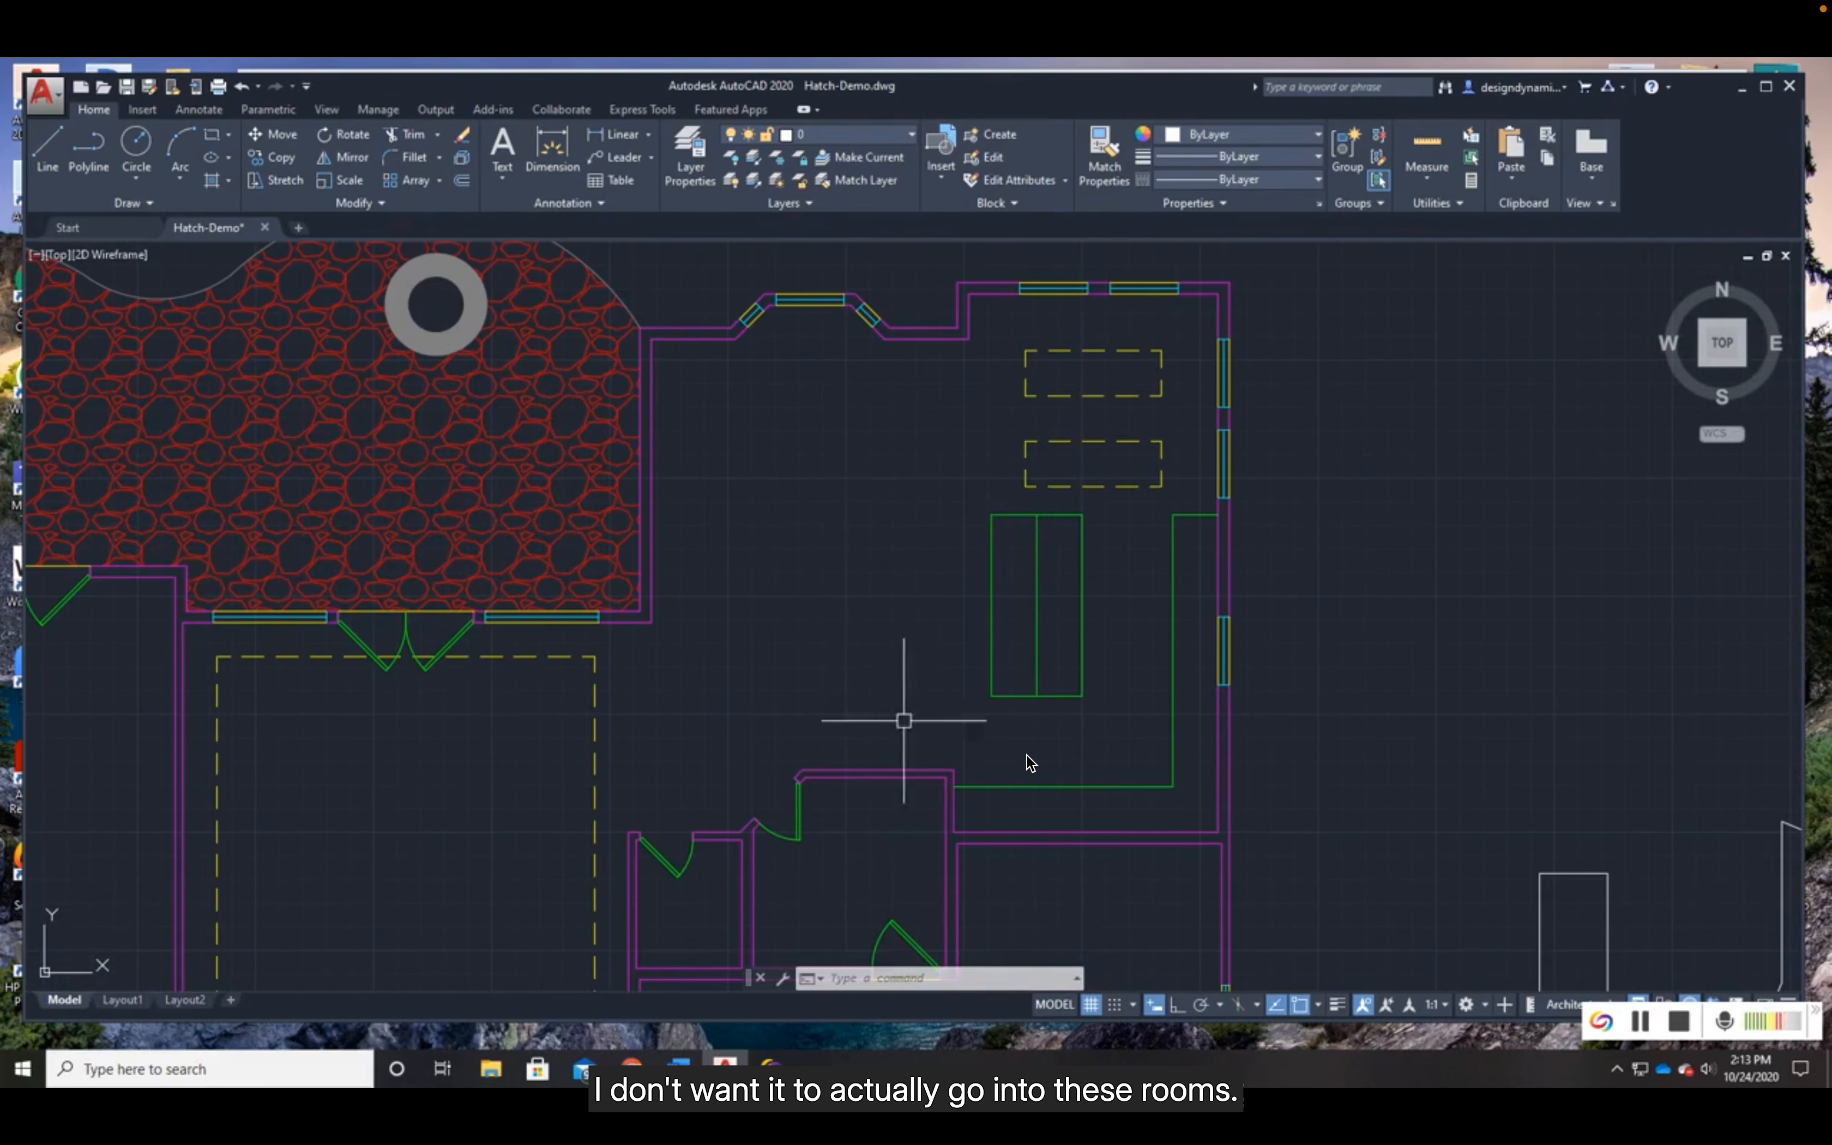
middle_click_drag(924, 719, 899, 665)
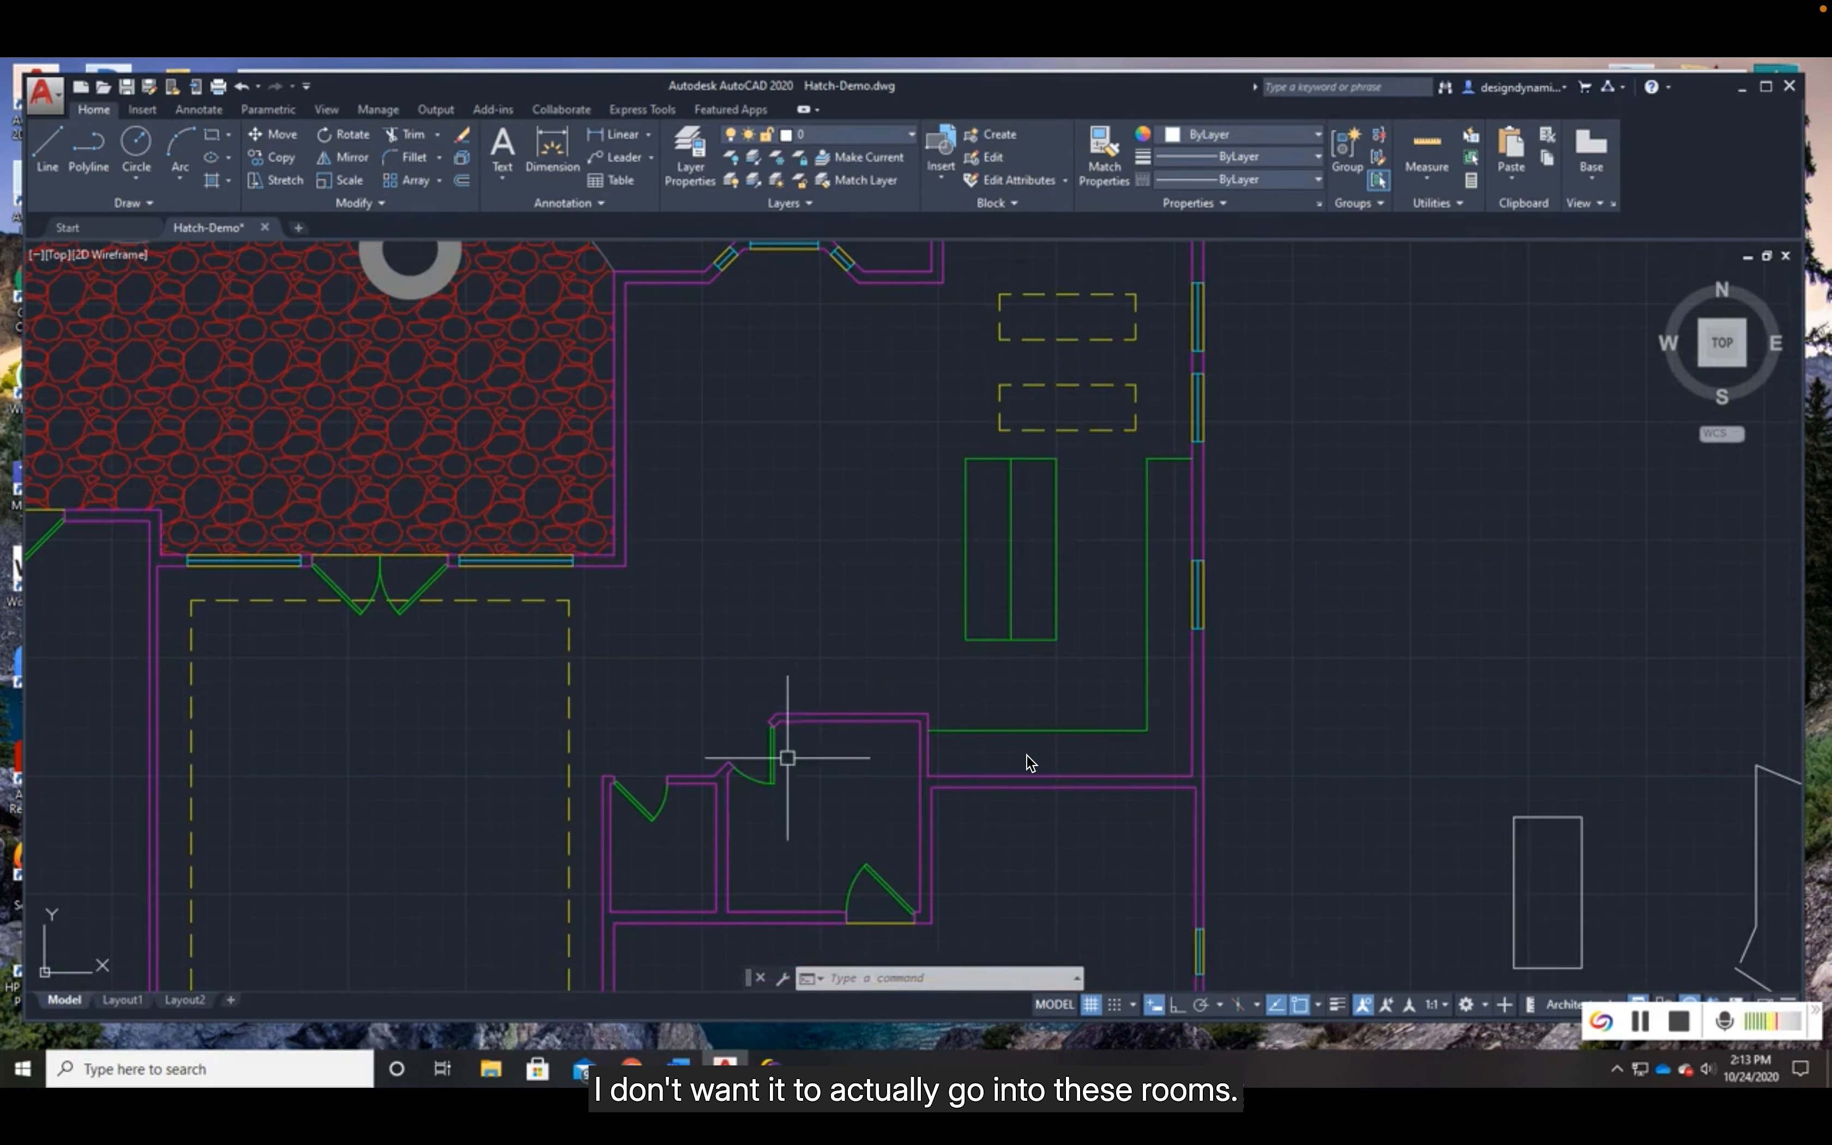
scroll(805, 718, "up", 4)
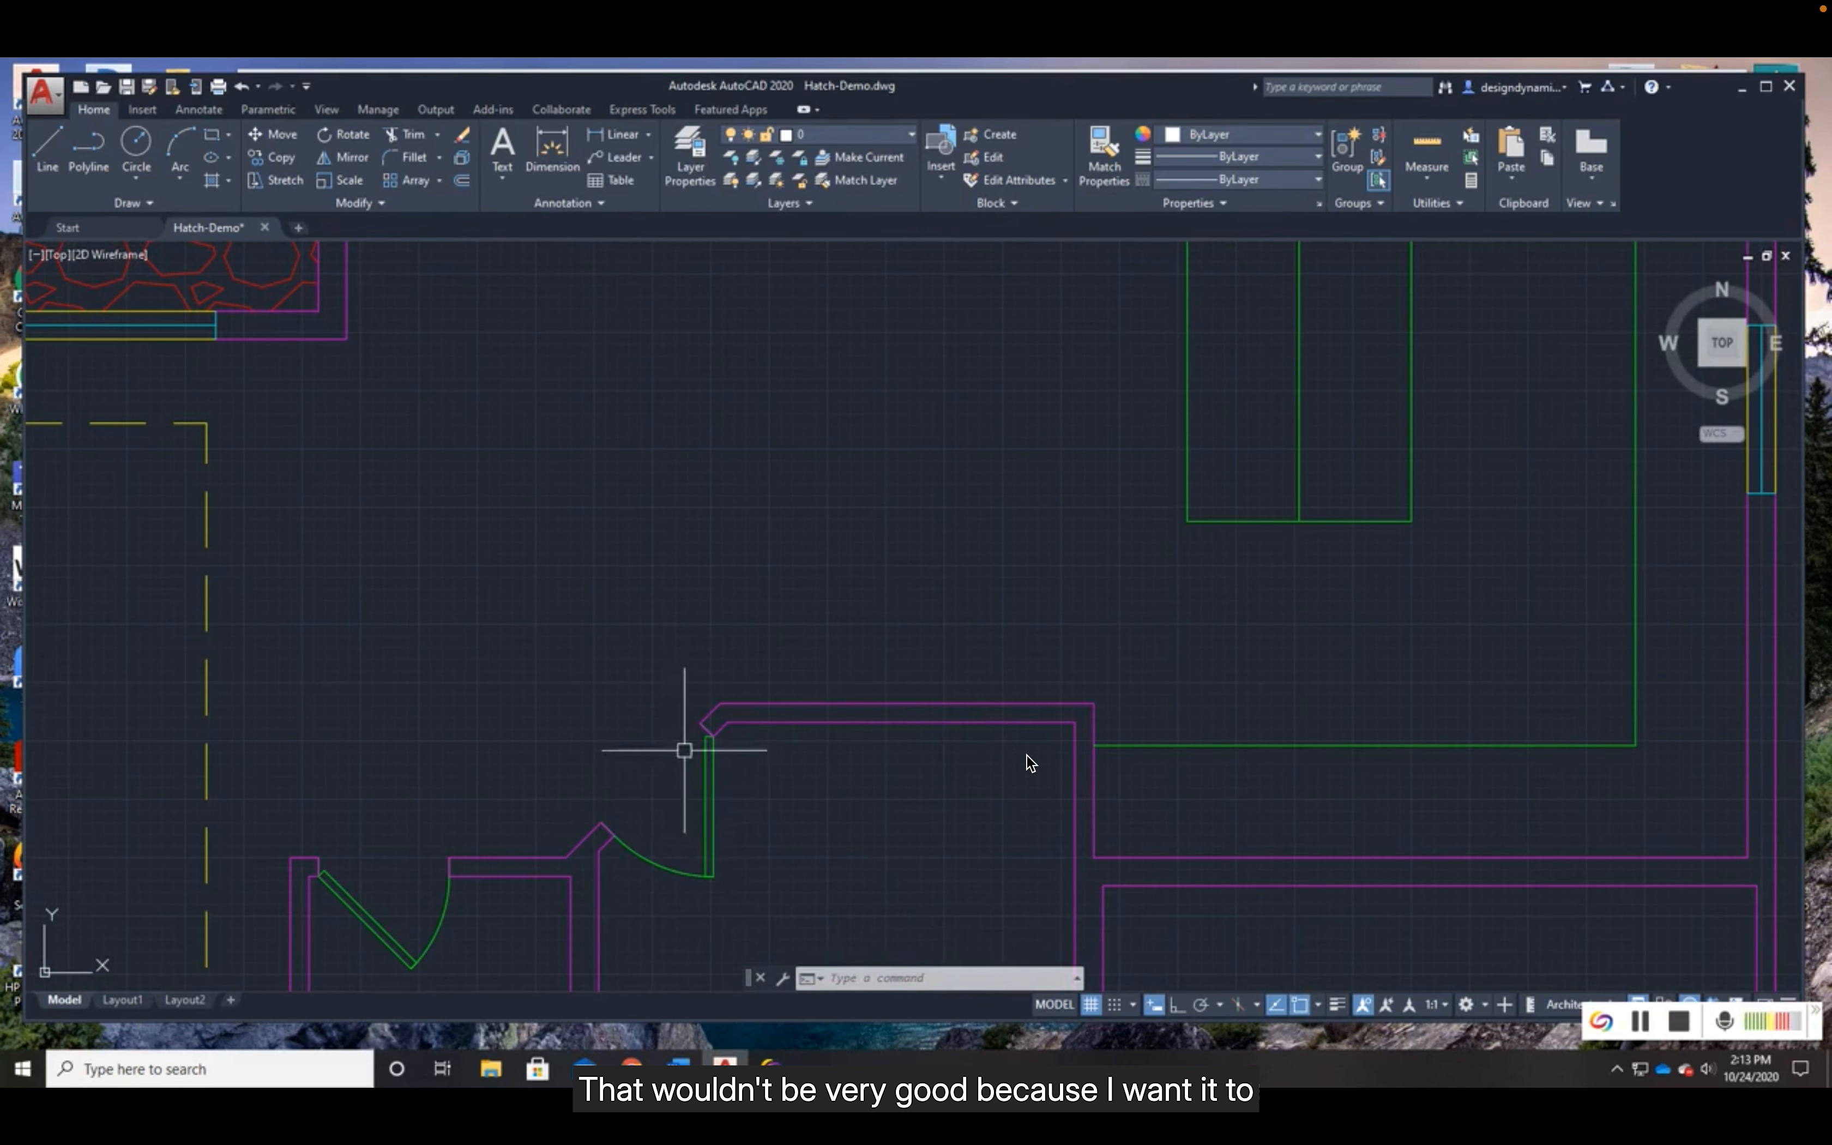
scroll(832, 795, "down", 6)
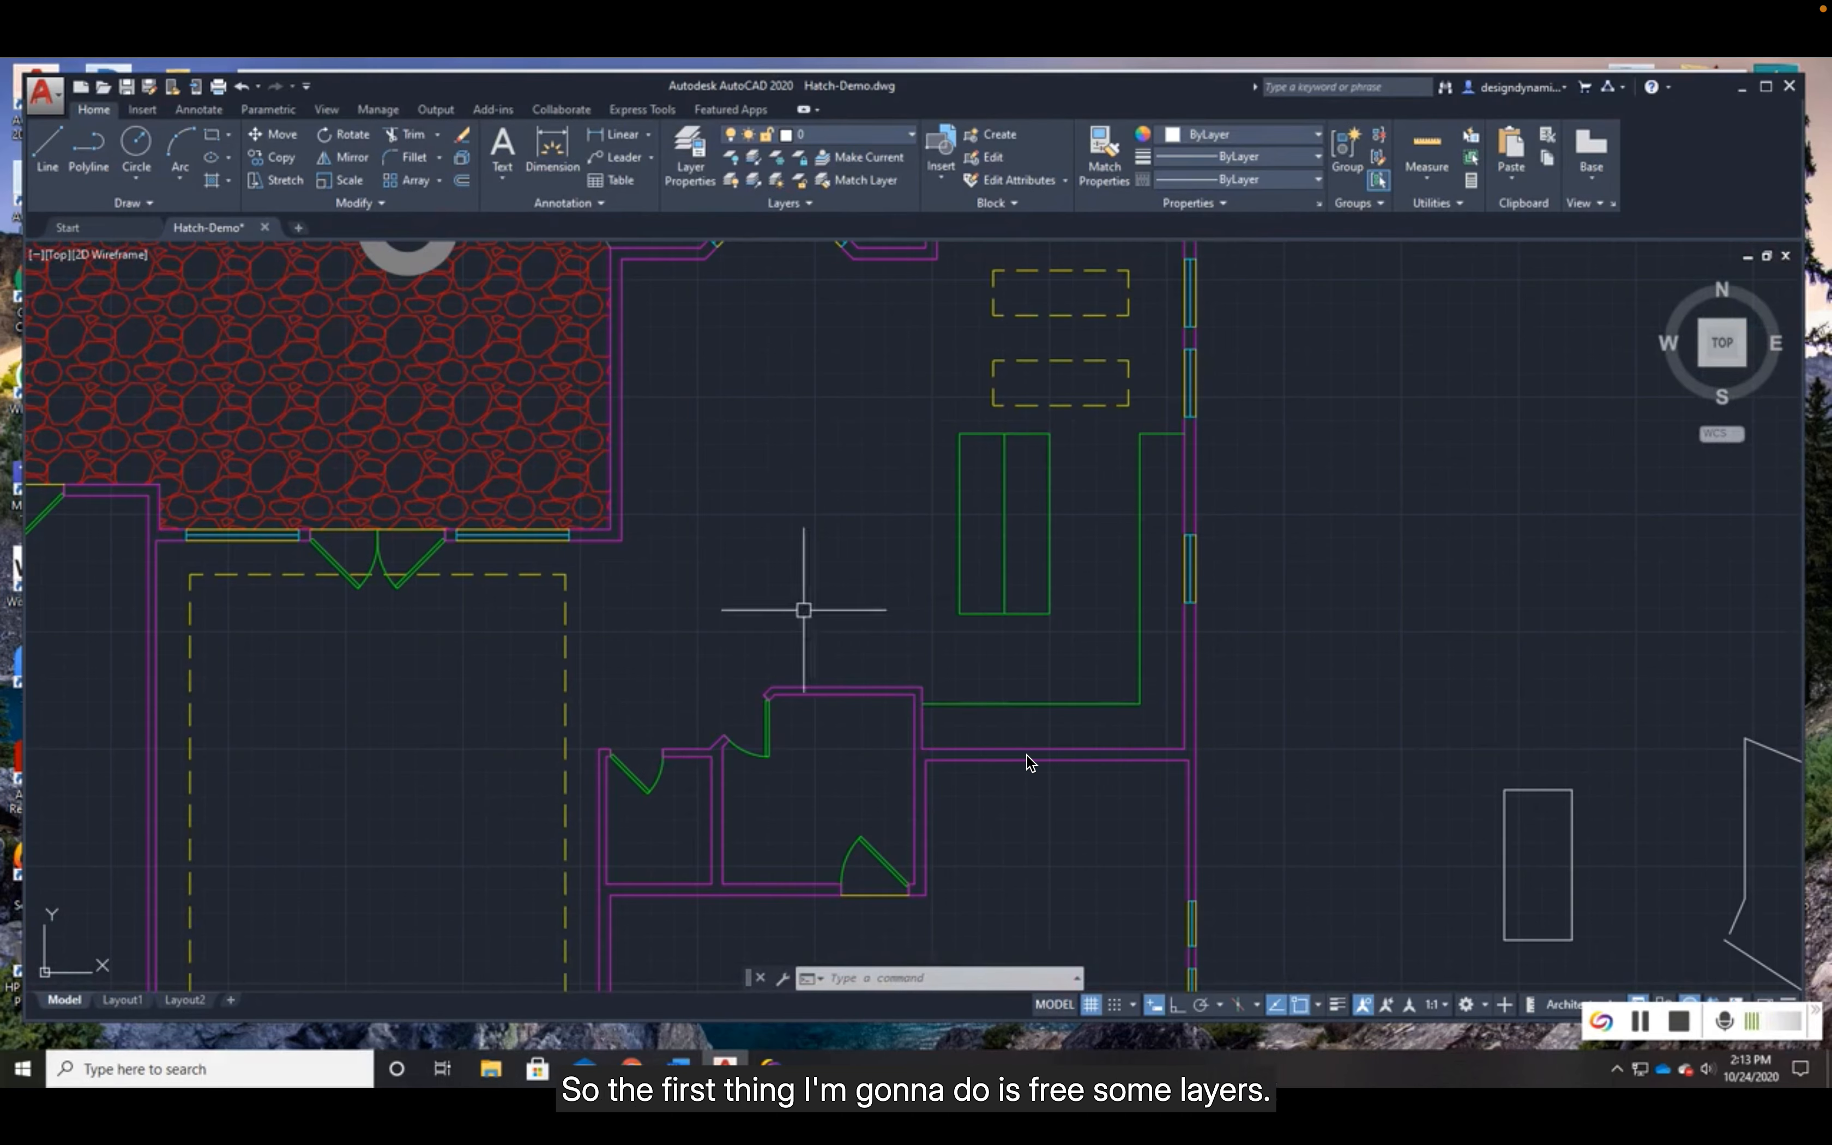
left_click(777, 160)
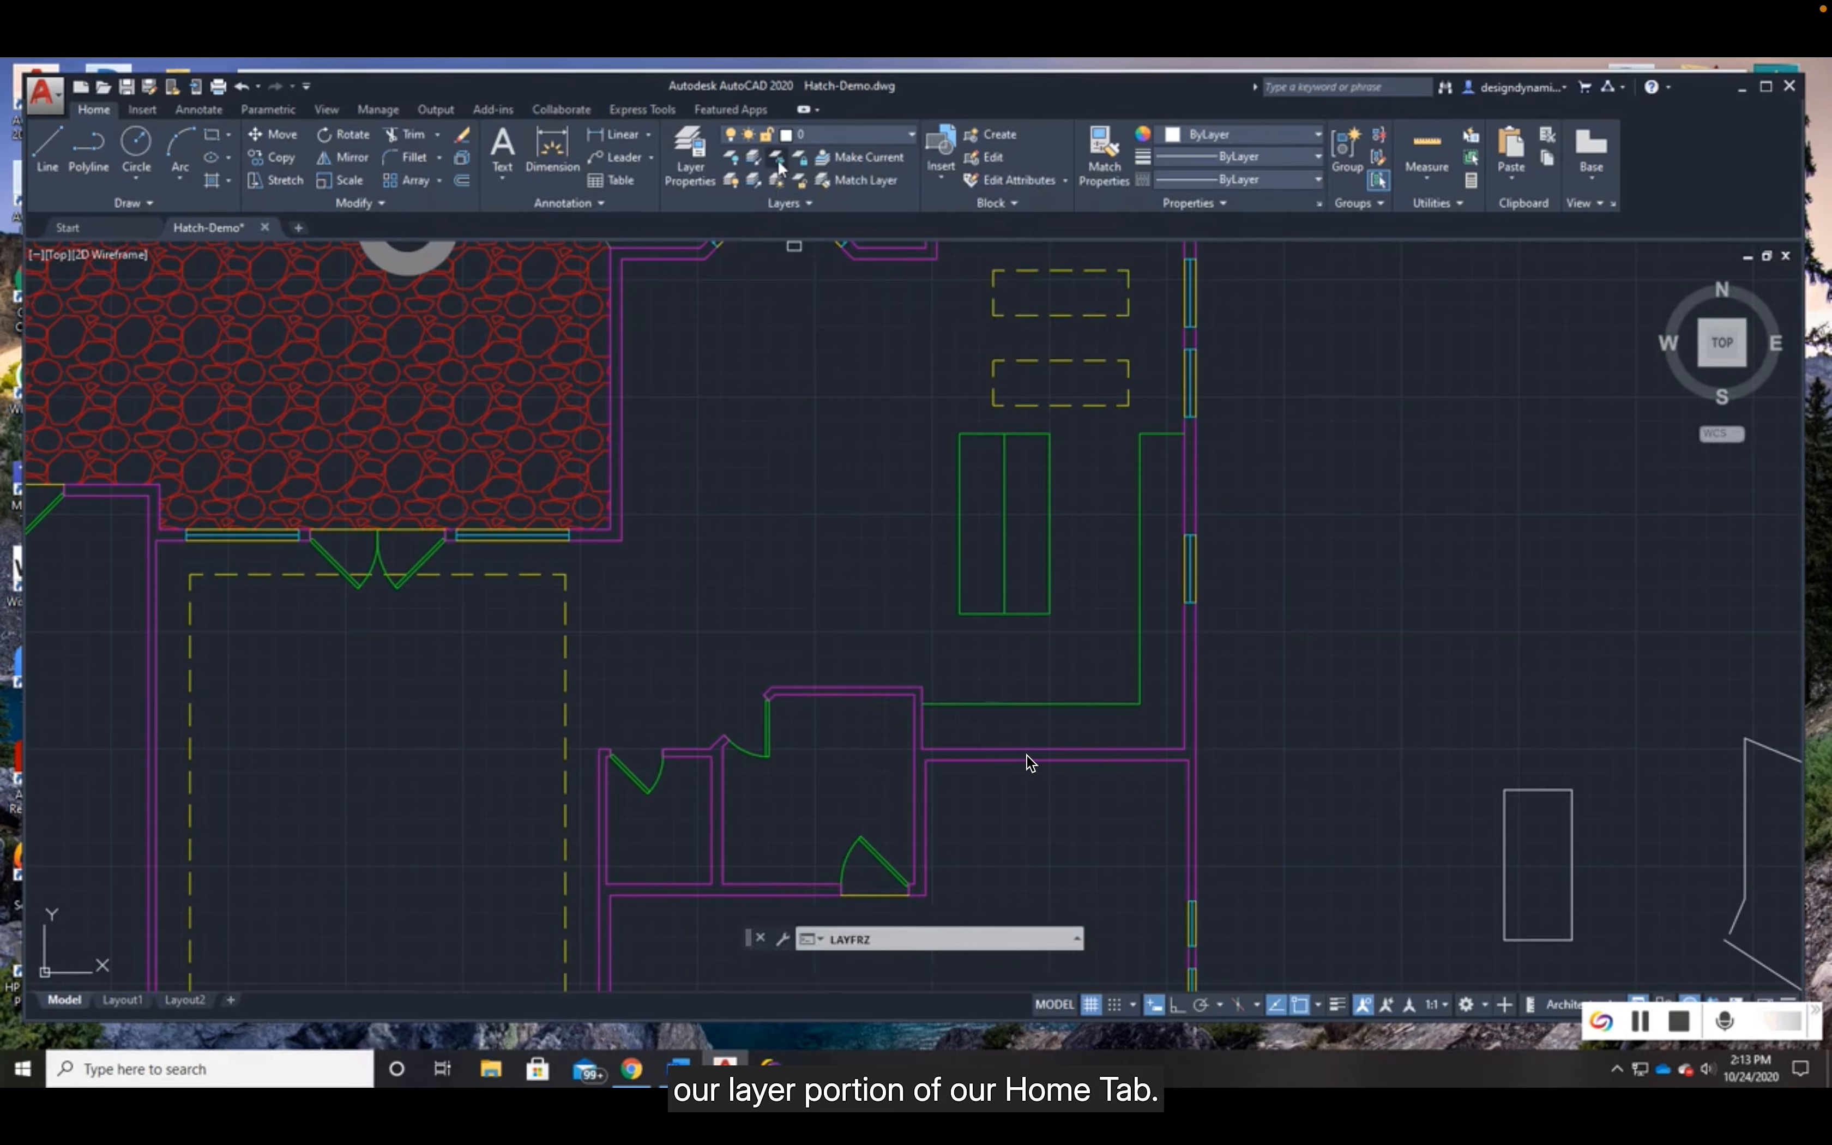
left_click(648, 792)
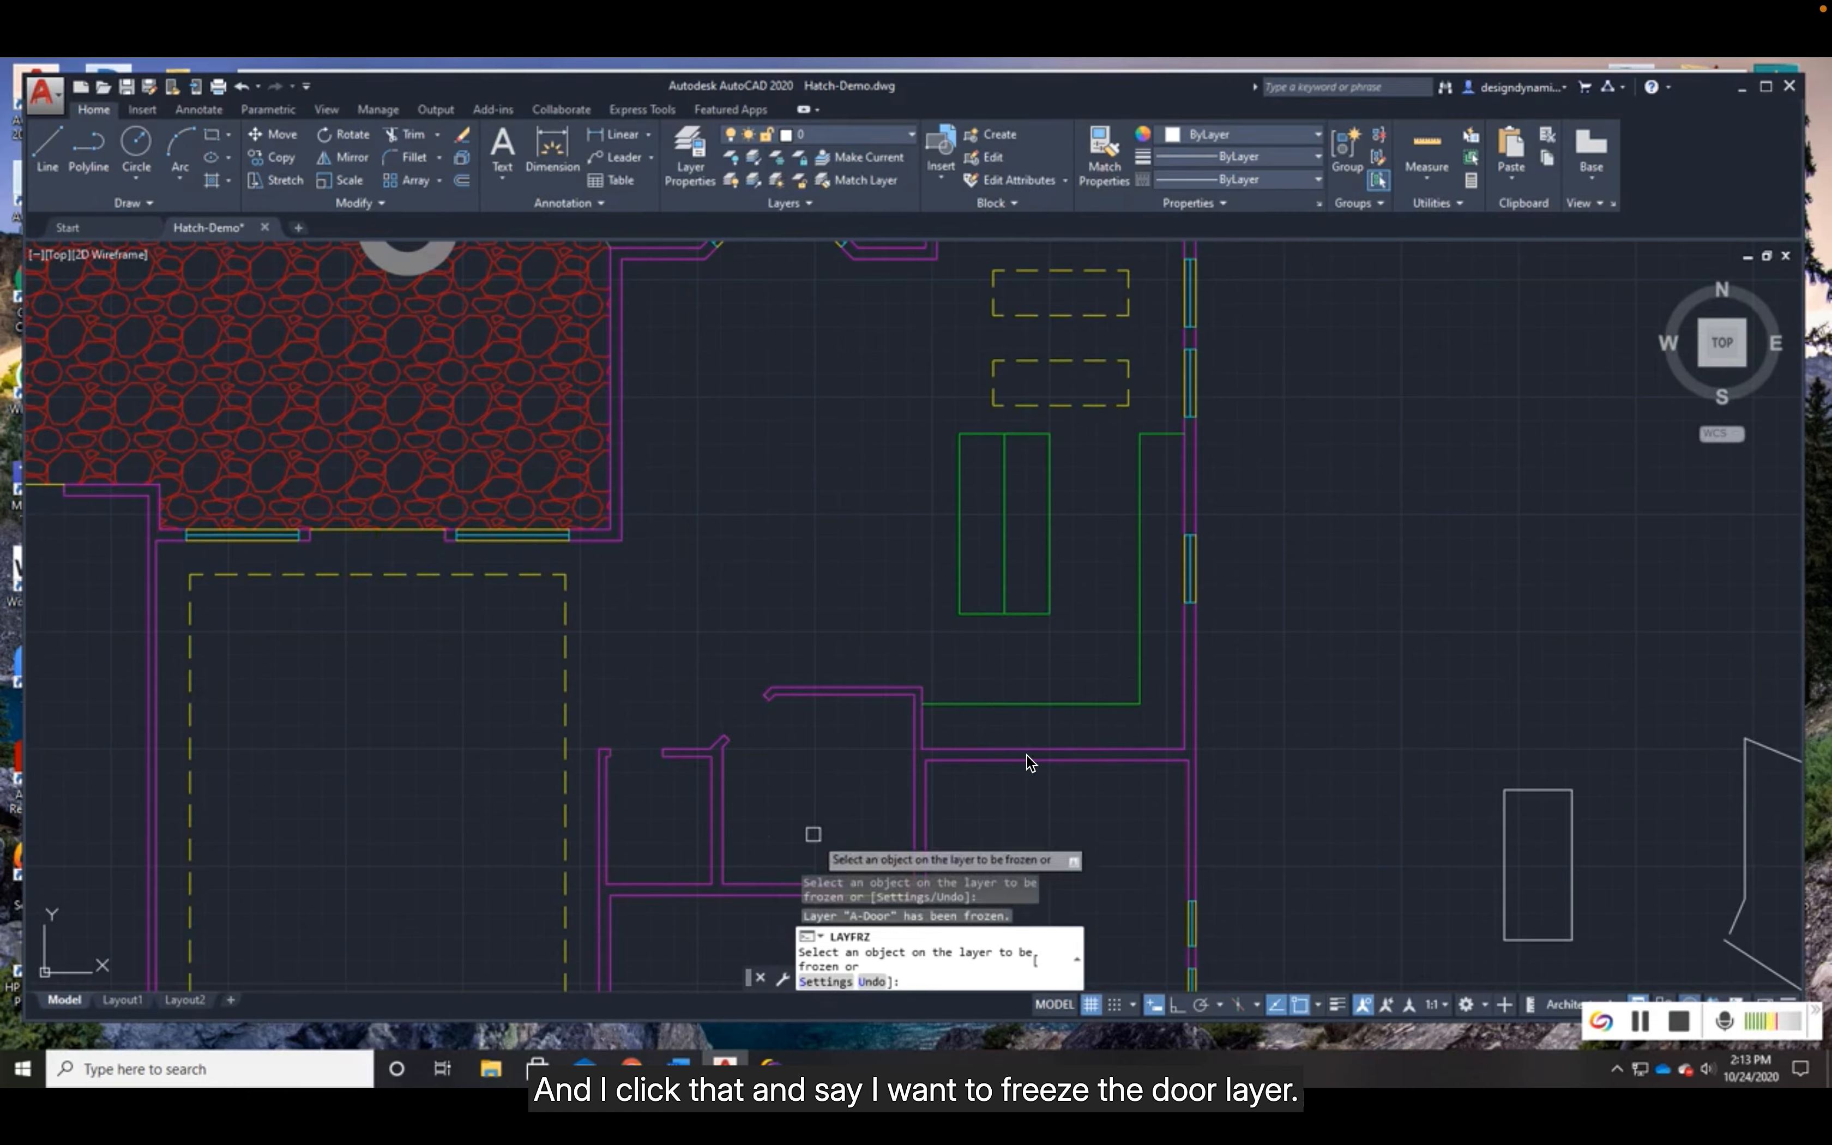
left_click(1062, 360)
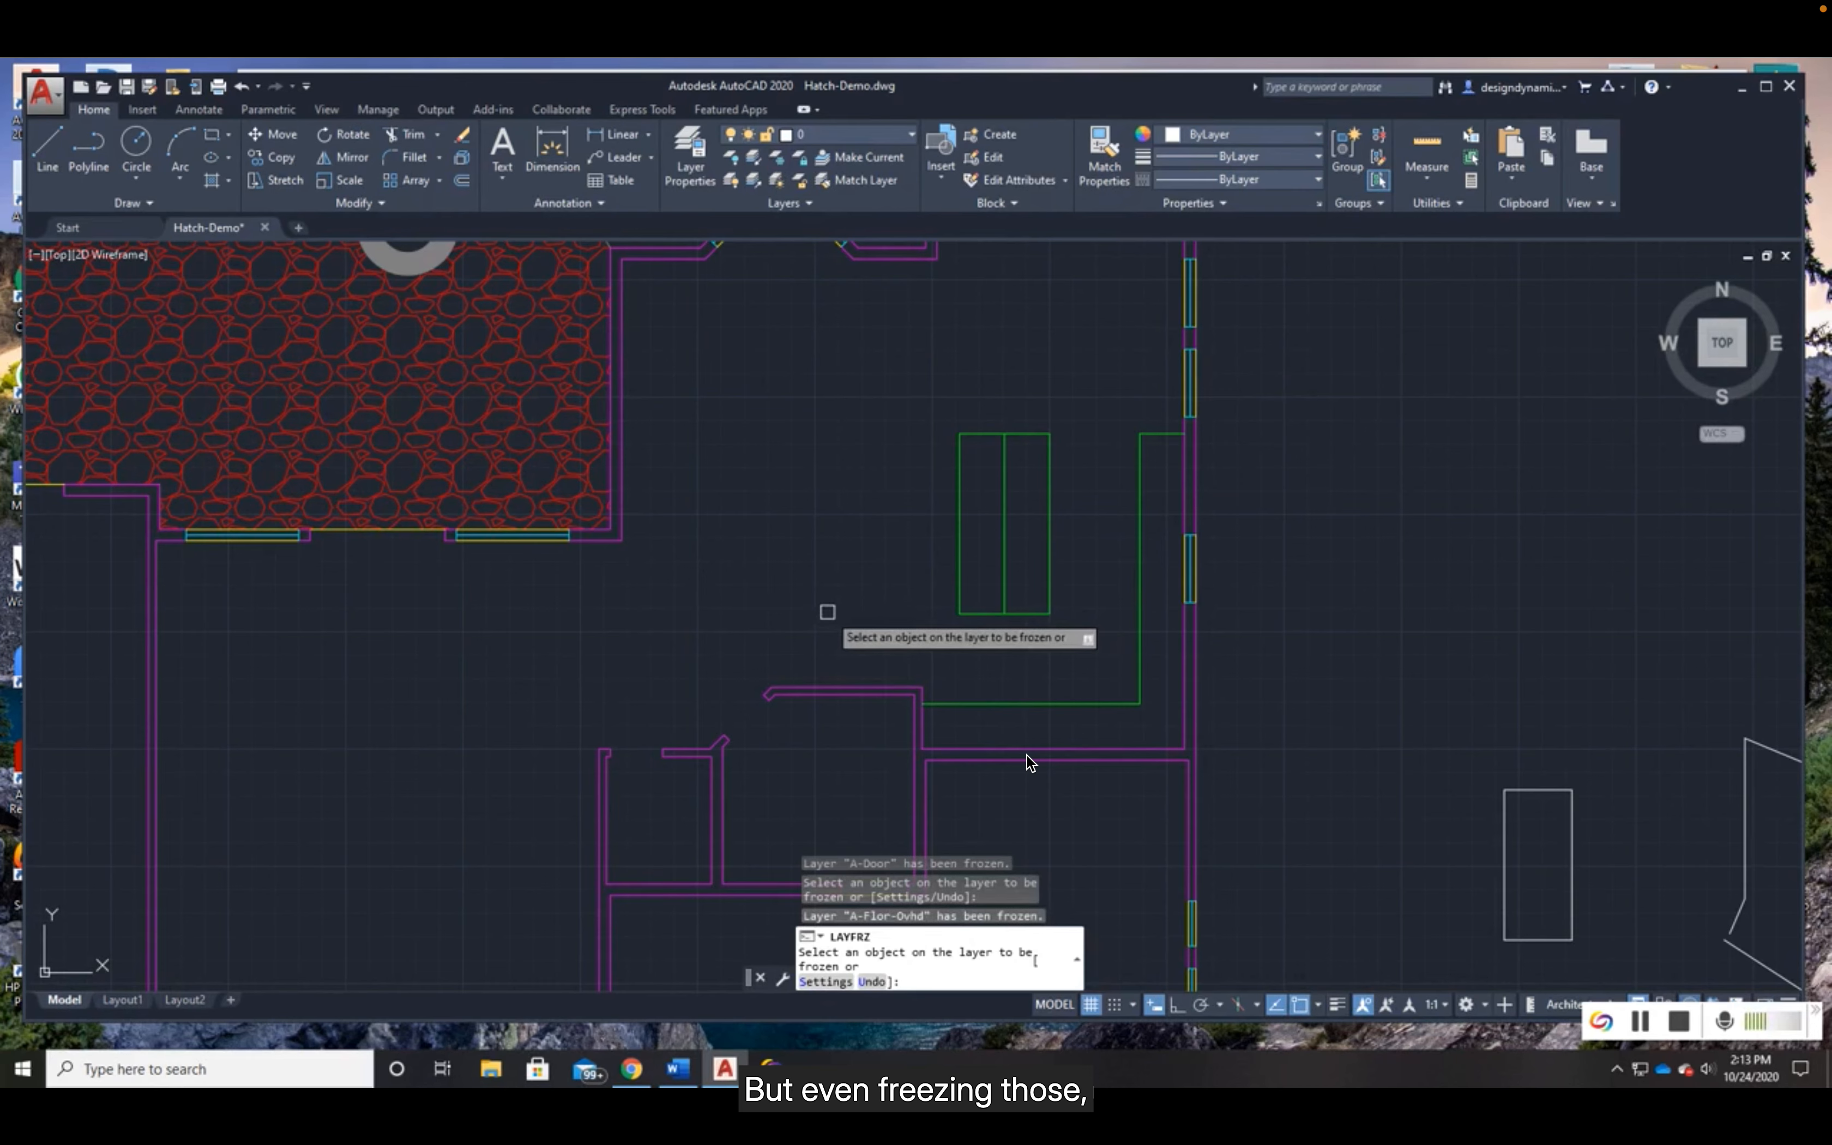
- End the layer freezing and make A-Flor-Pat the current layer
key("Return")
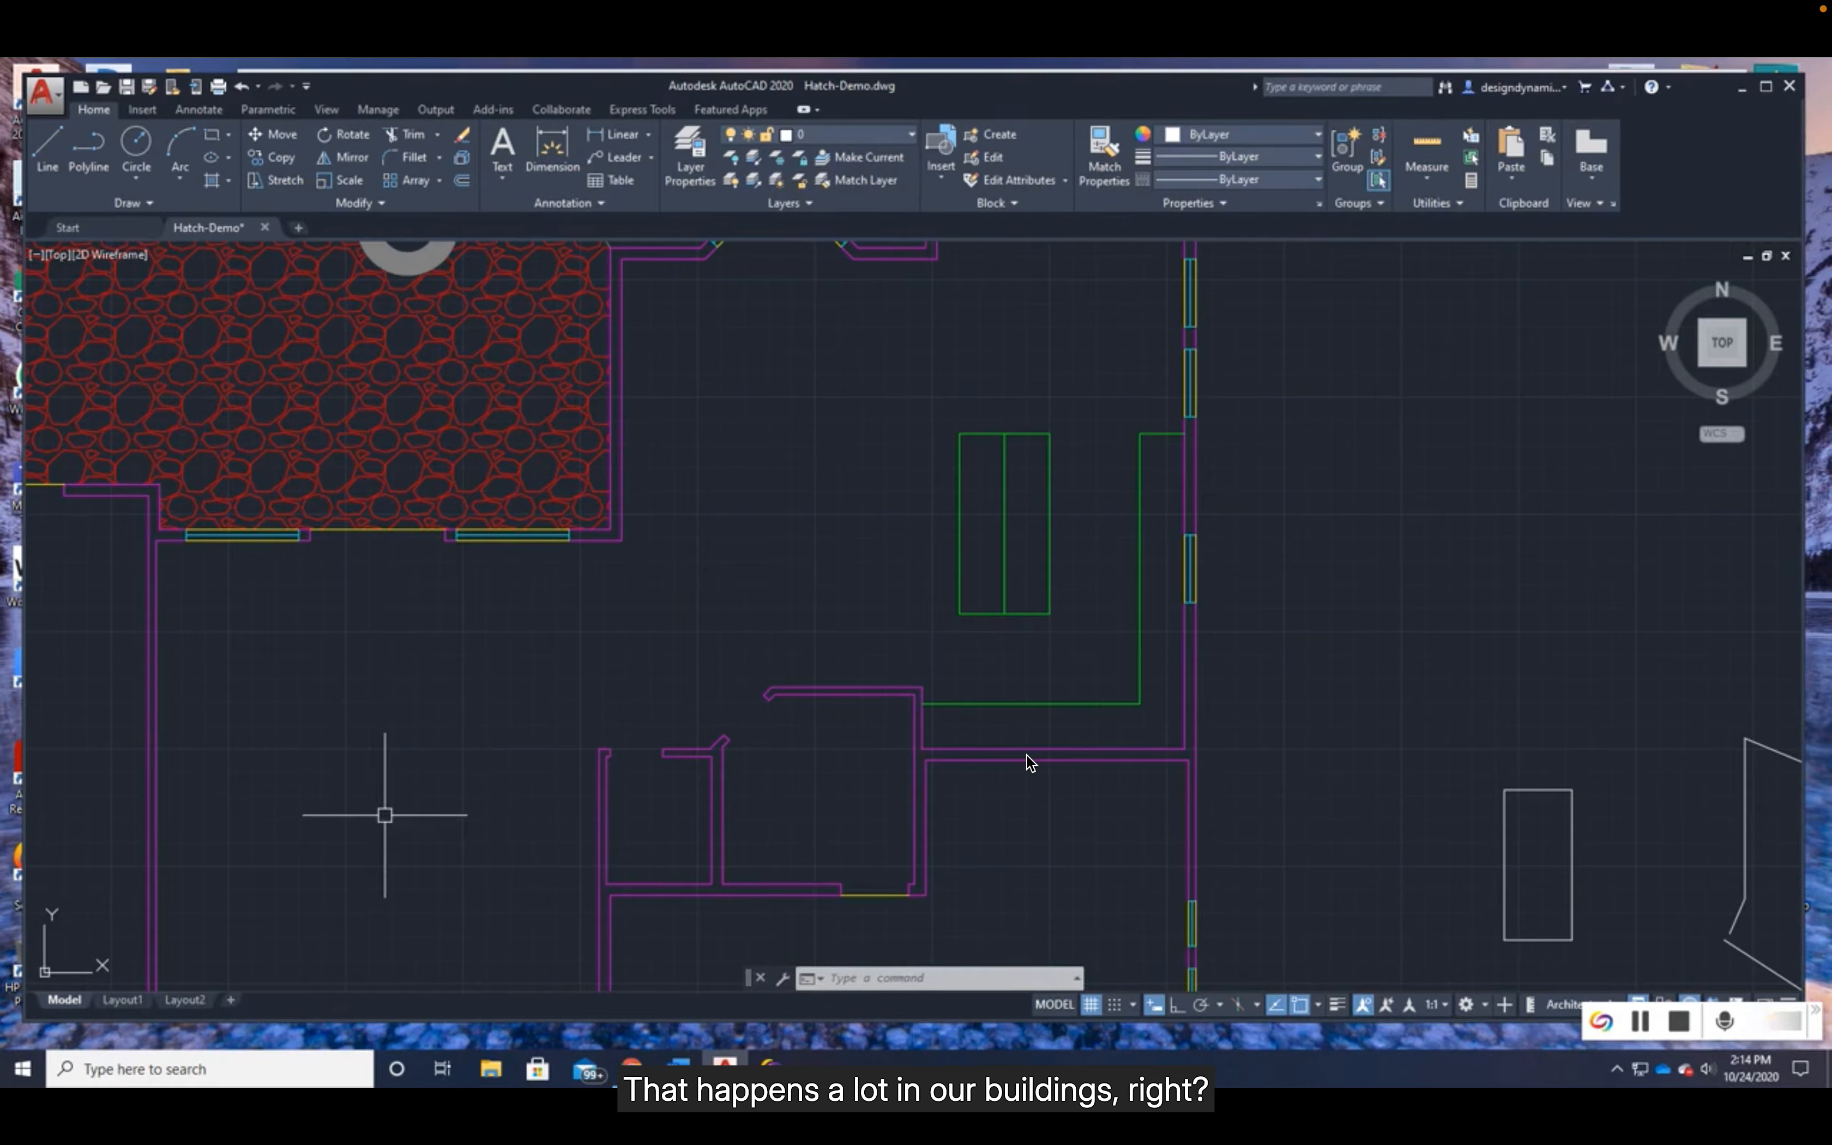
left_click(690, 183)
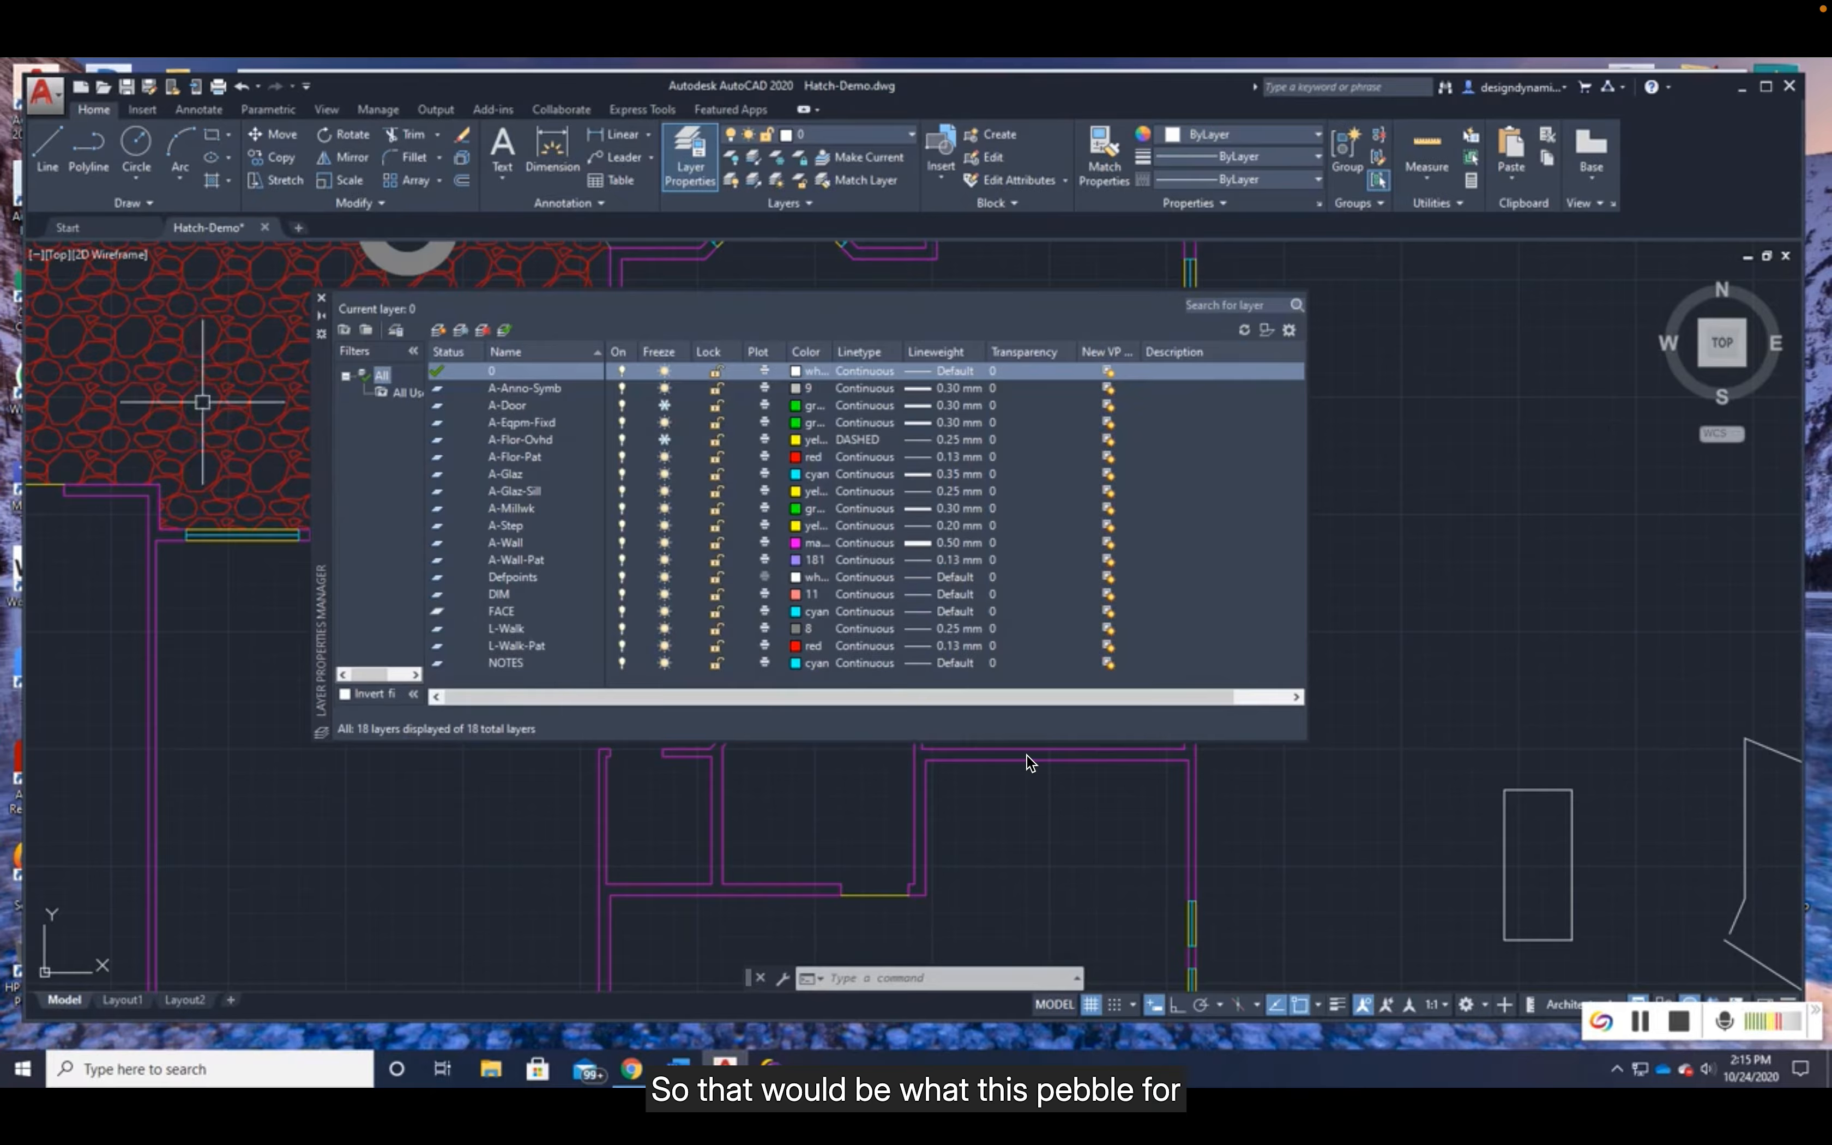
mouse_move(220, 405)
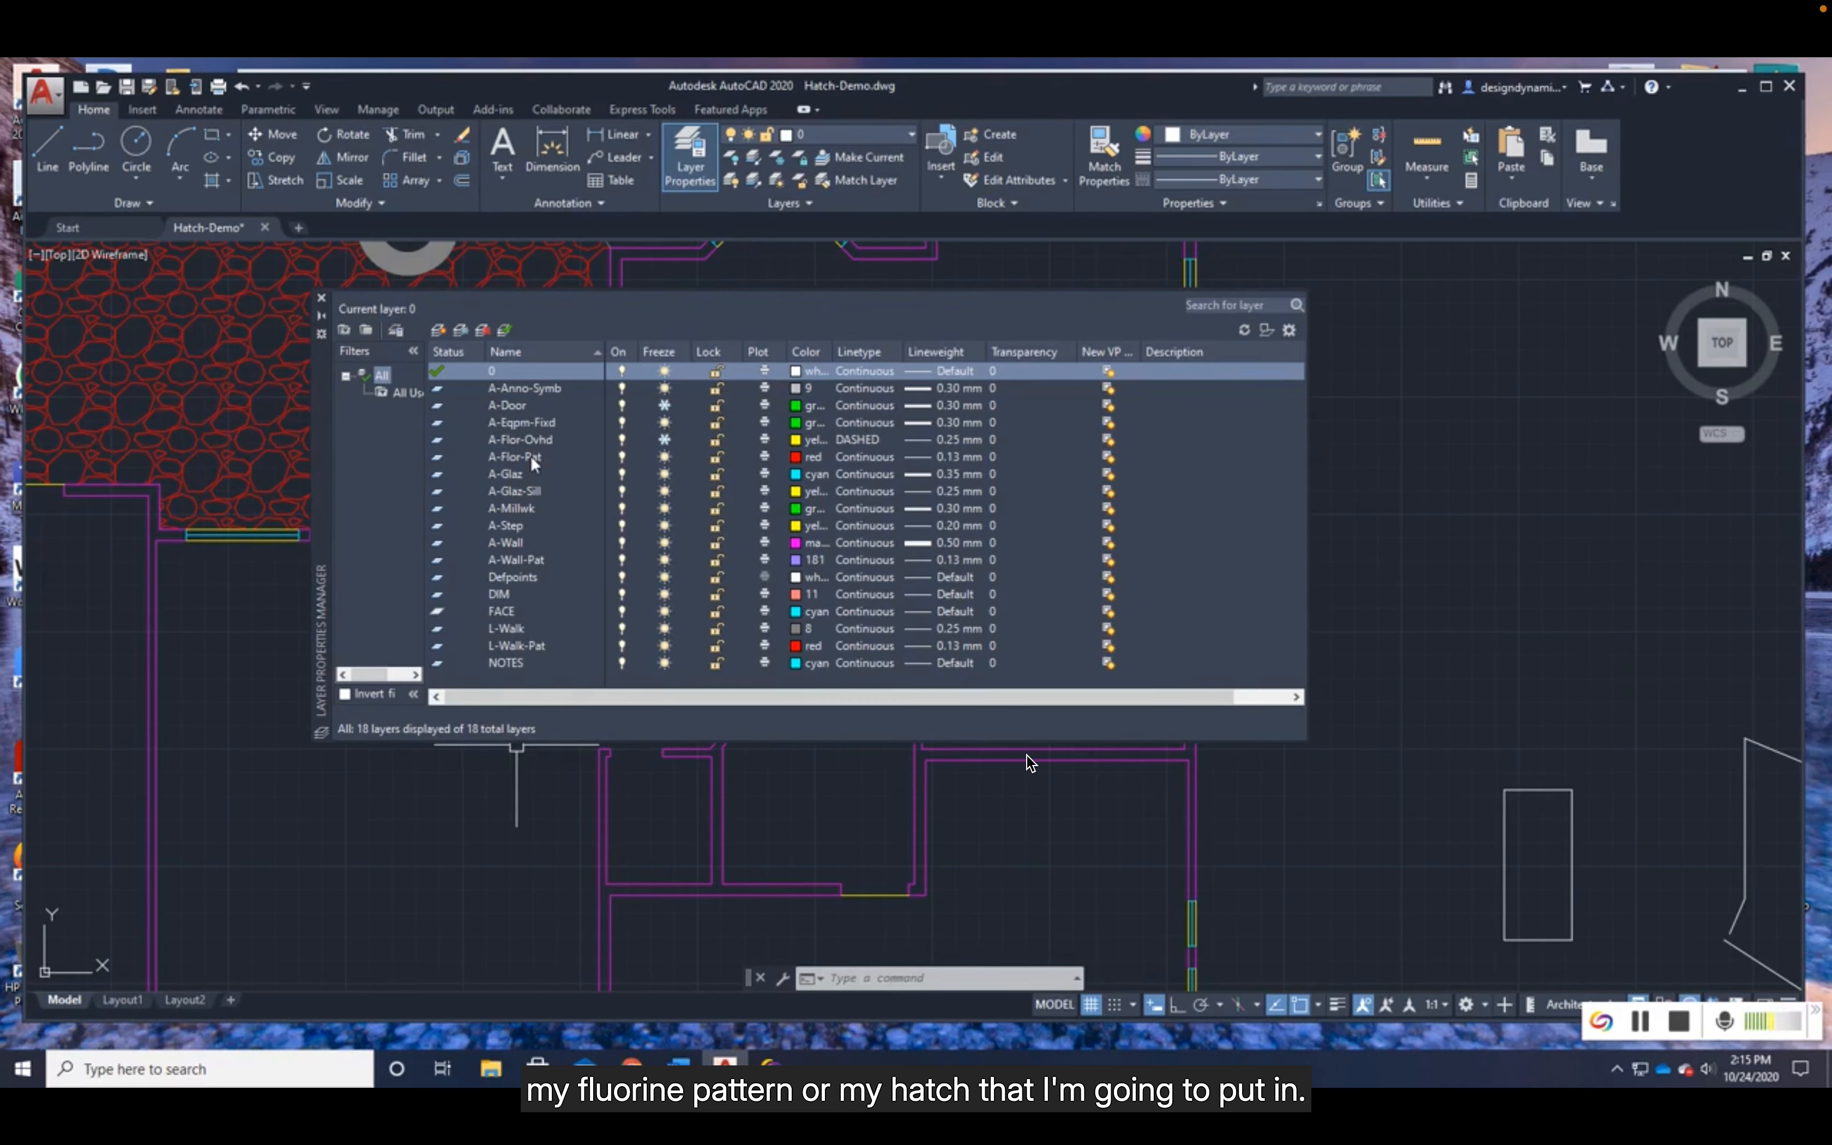
double_click(440, 456)
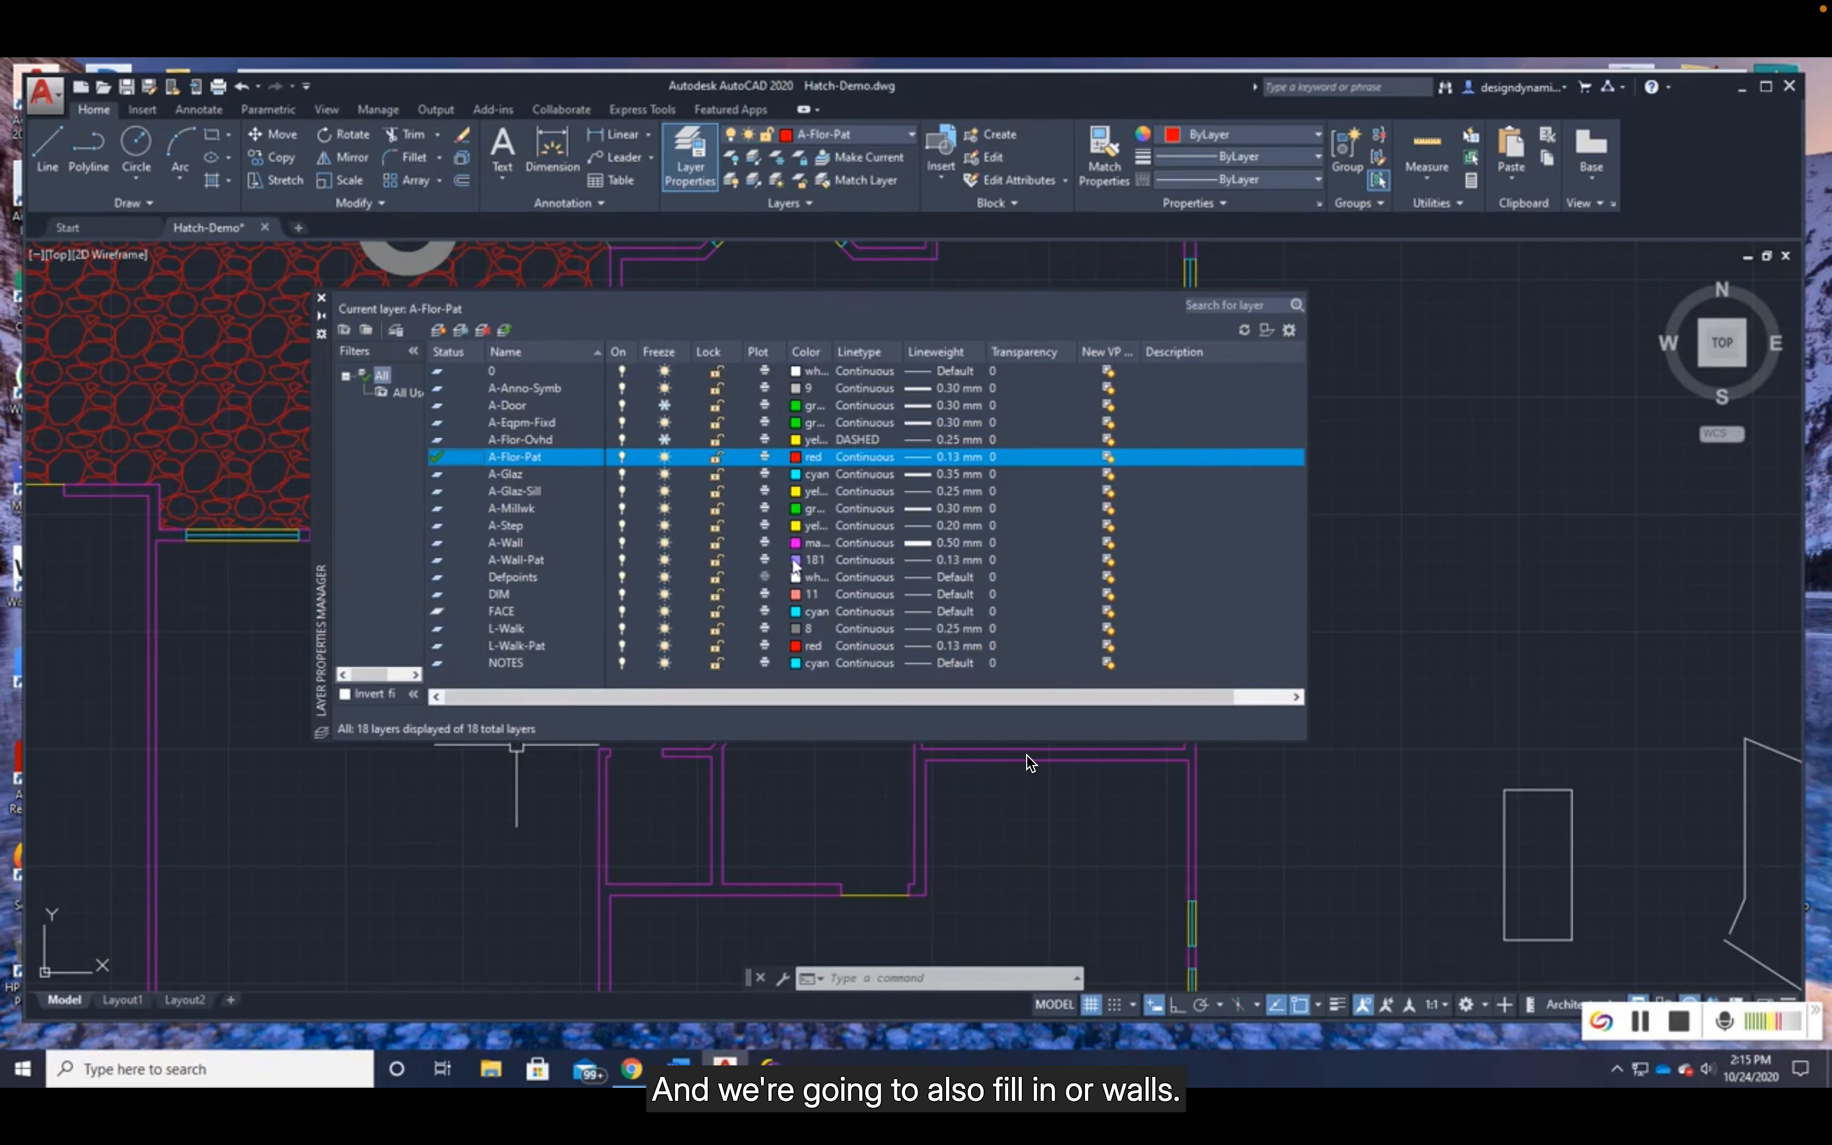
left_click(321, 297)
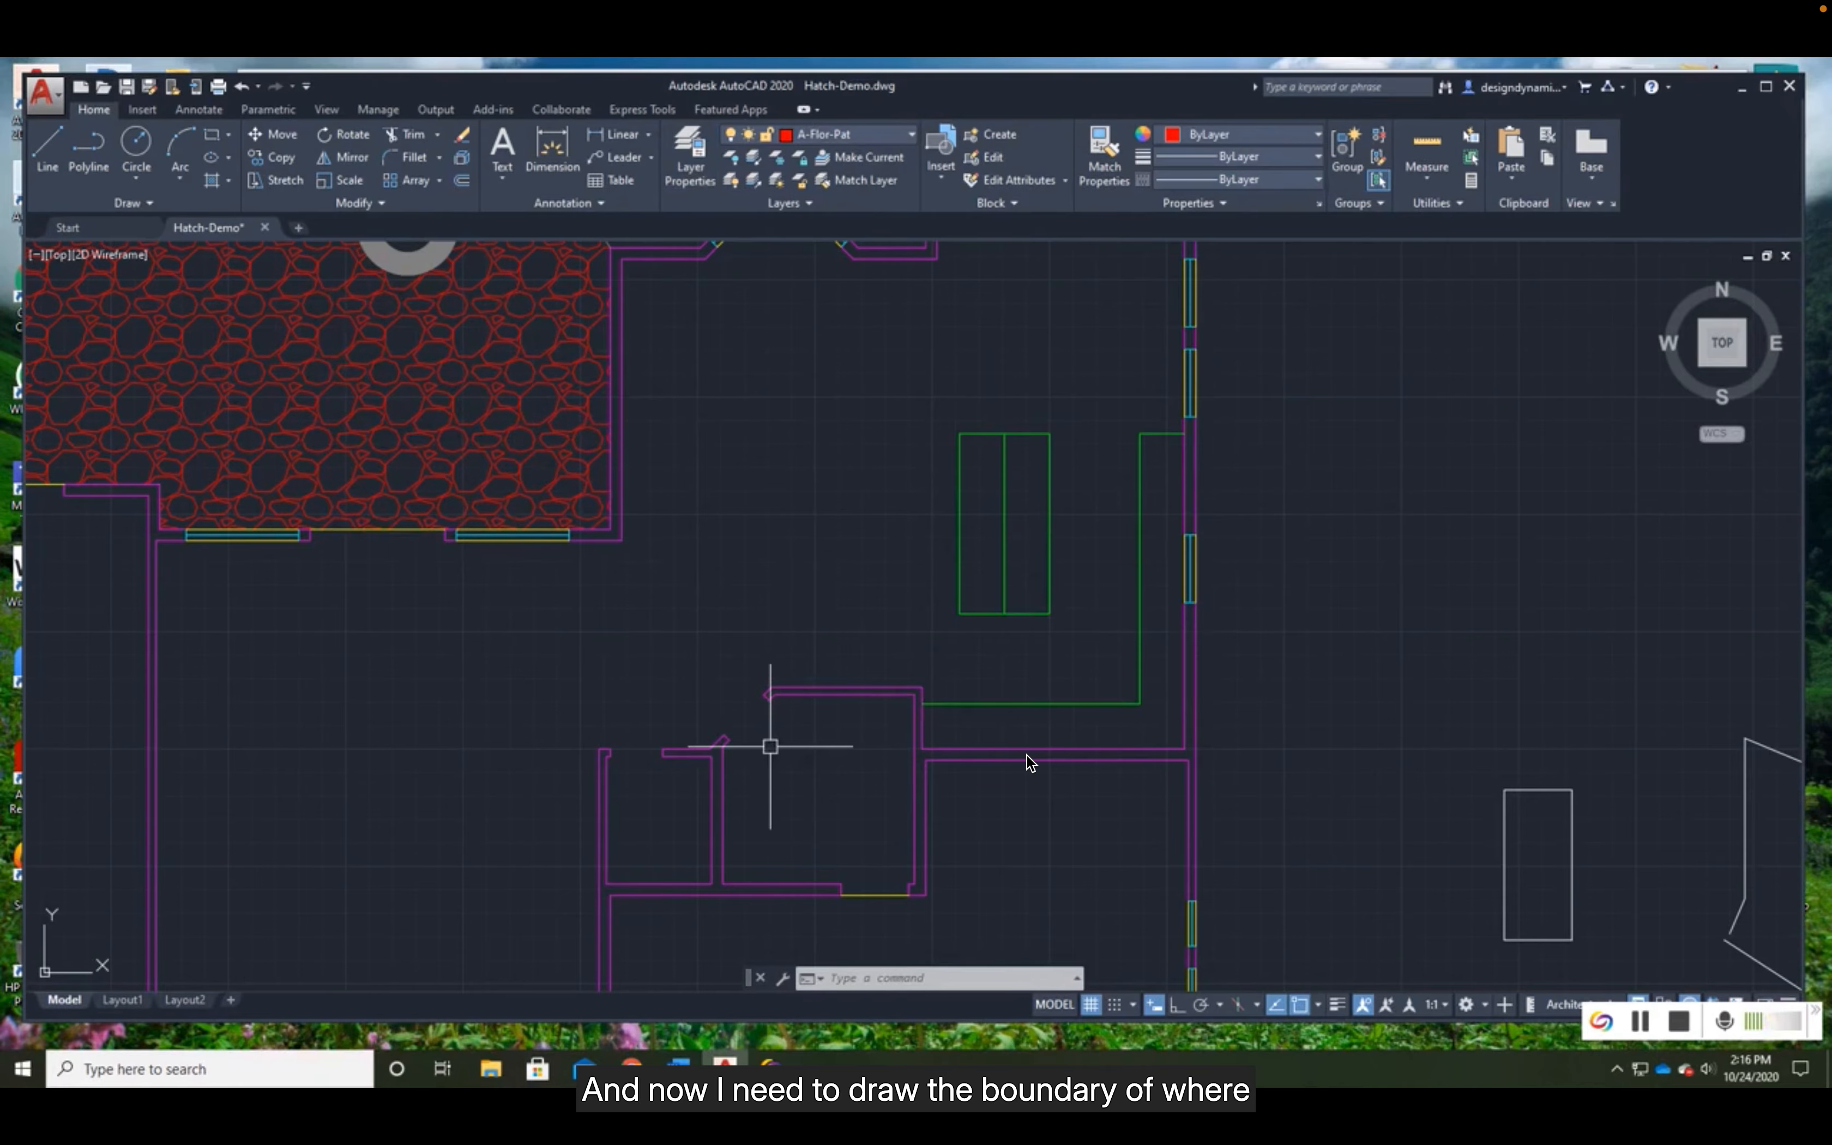
- Draw a straight boundary line from the closet wall's upper-left corner up to the patio-side wall, ending perpendicular to it
scroll(770, 746, "down", 4)
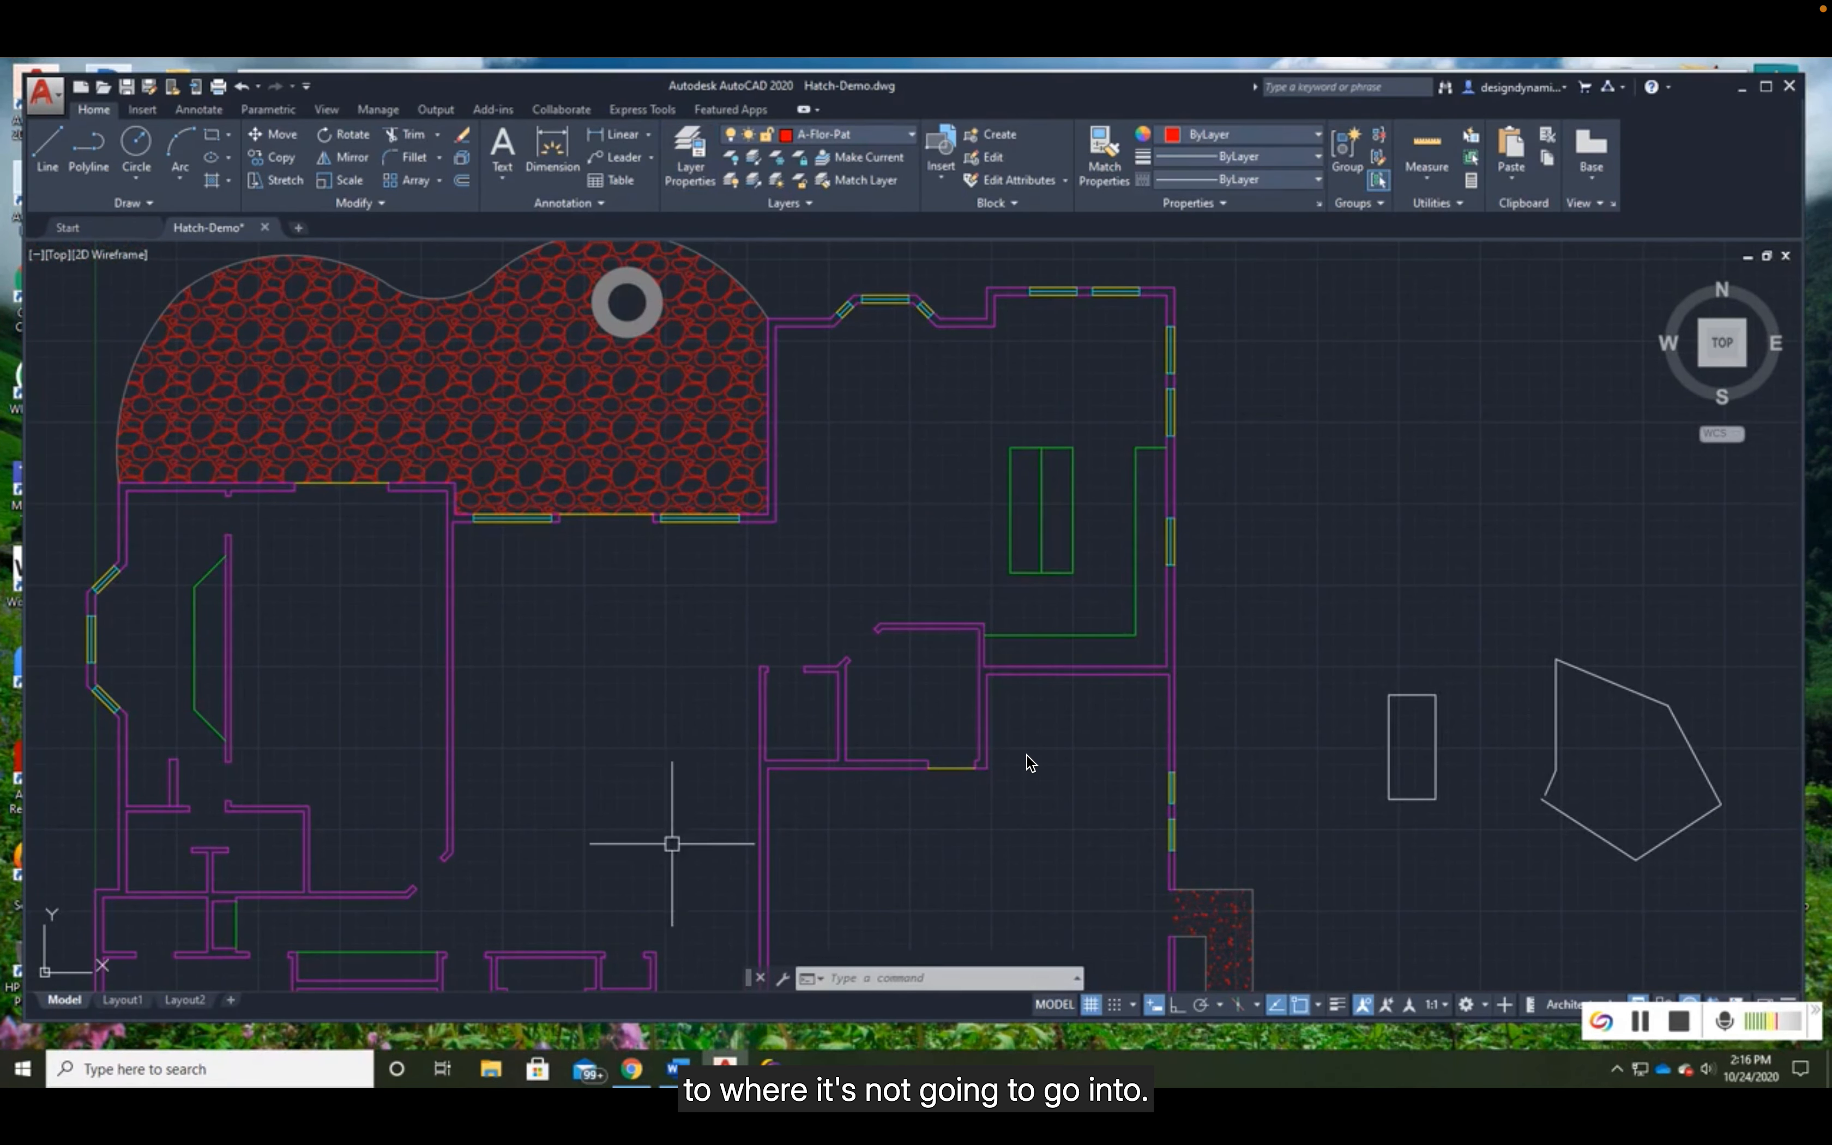
left_click(45, 148)
scroll(708, 615, "up", 4)
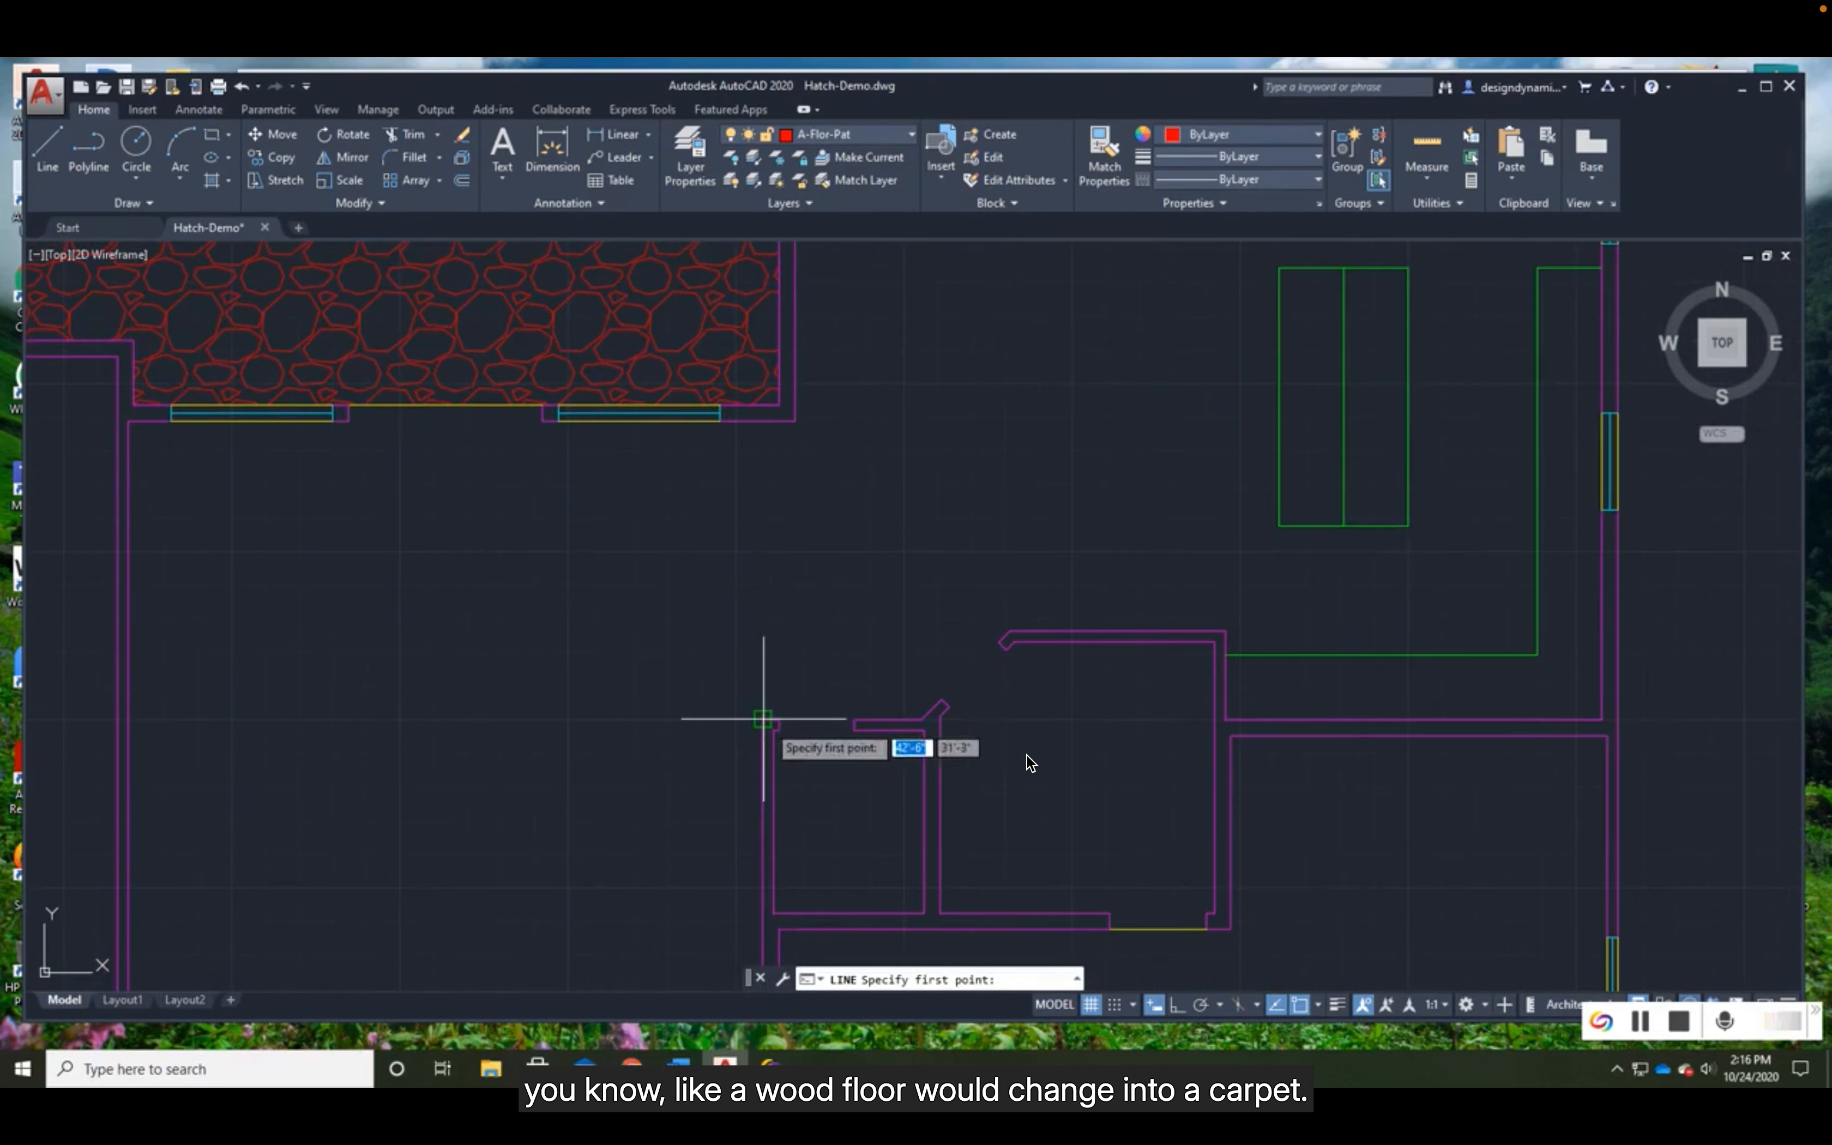
left_click(764, 719)
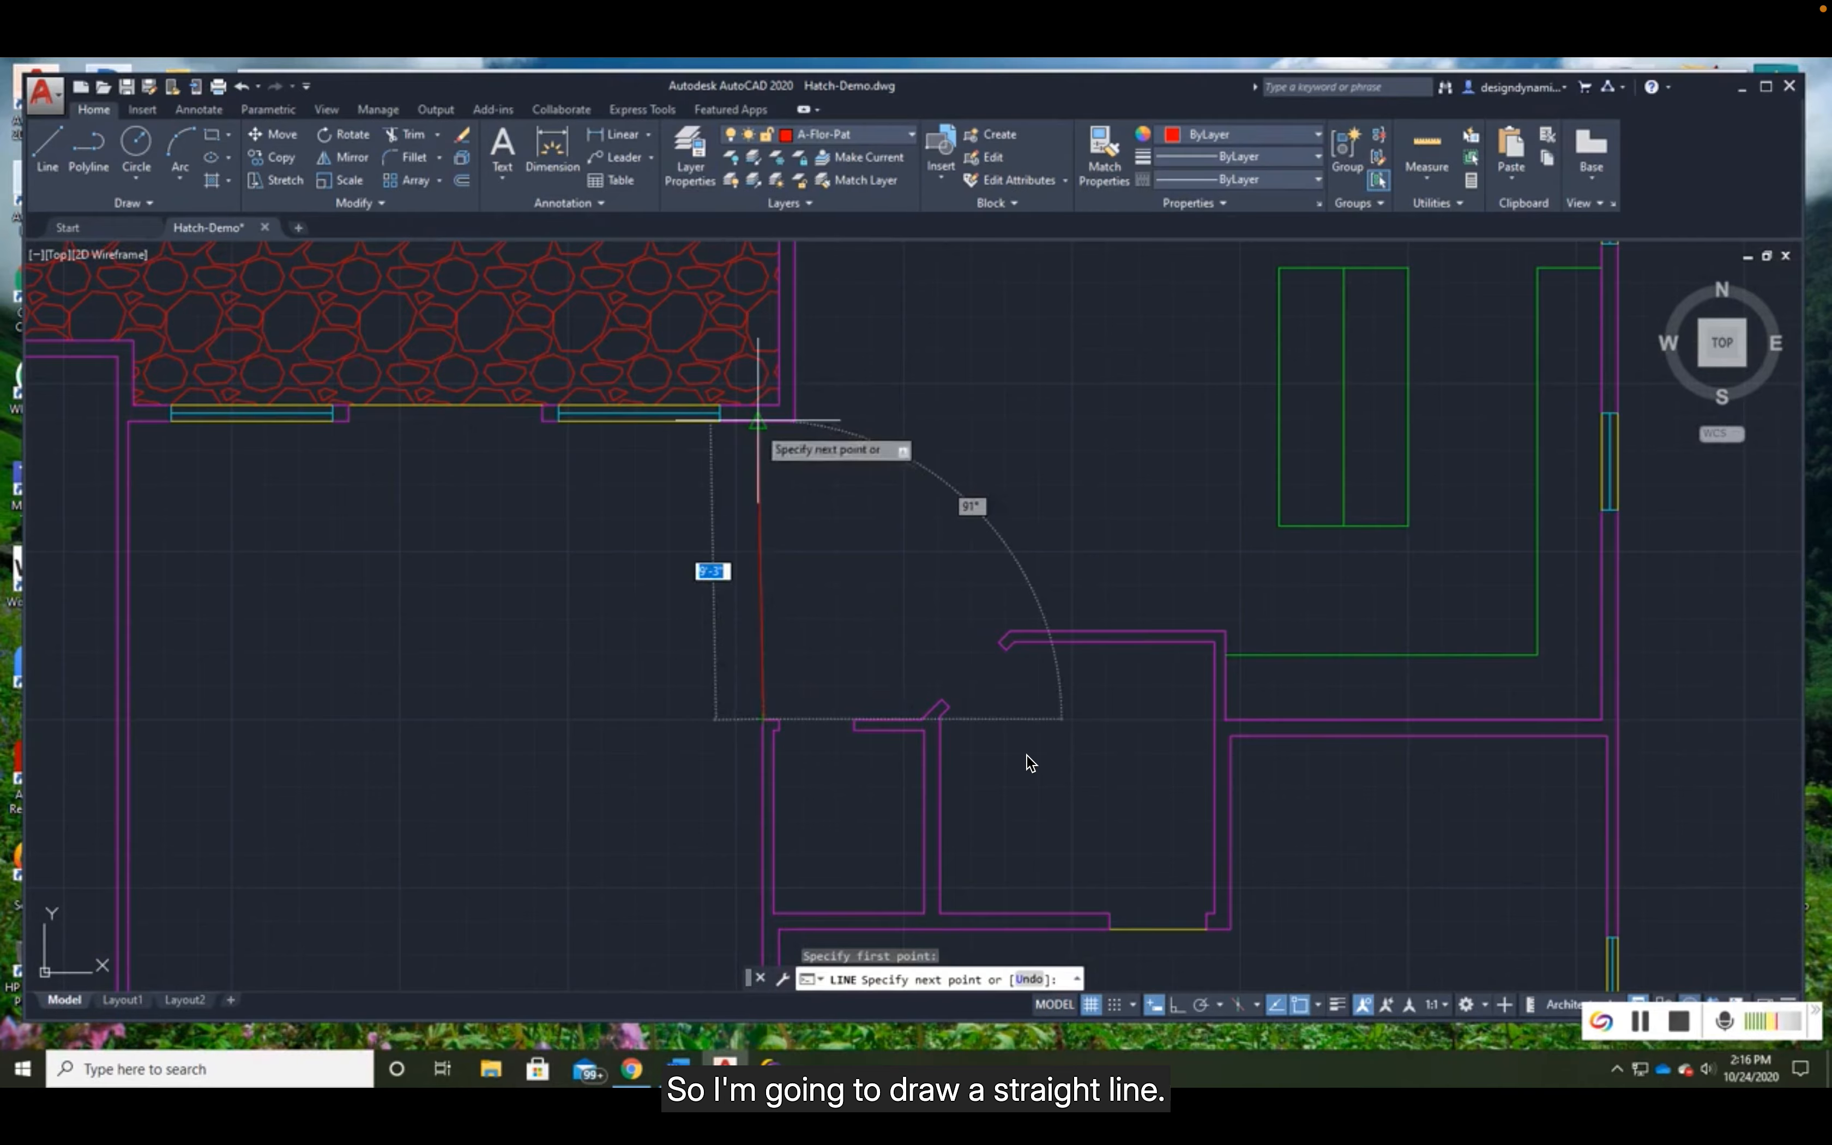
scroll(758, 420, "up", 2)
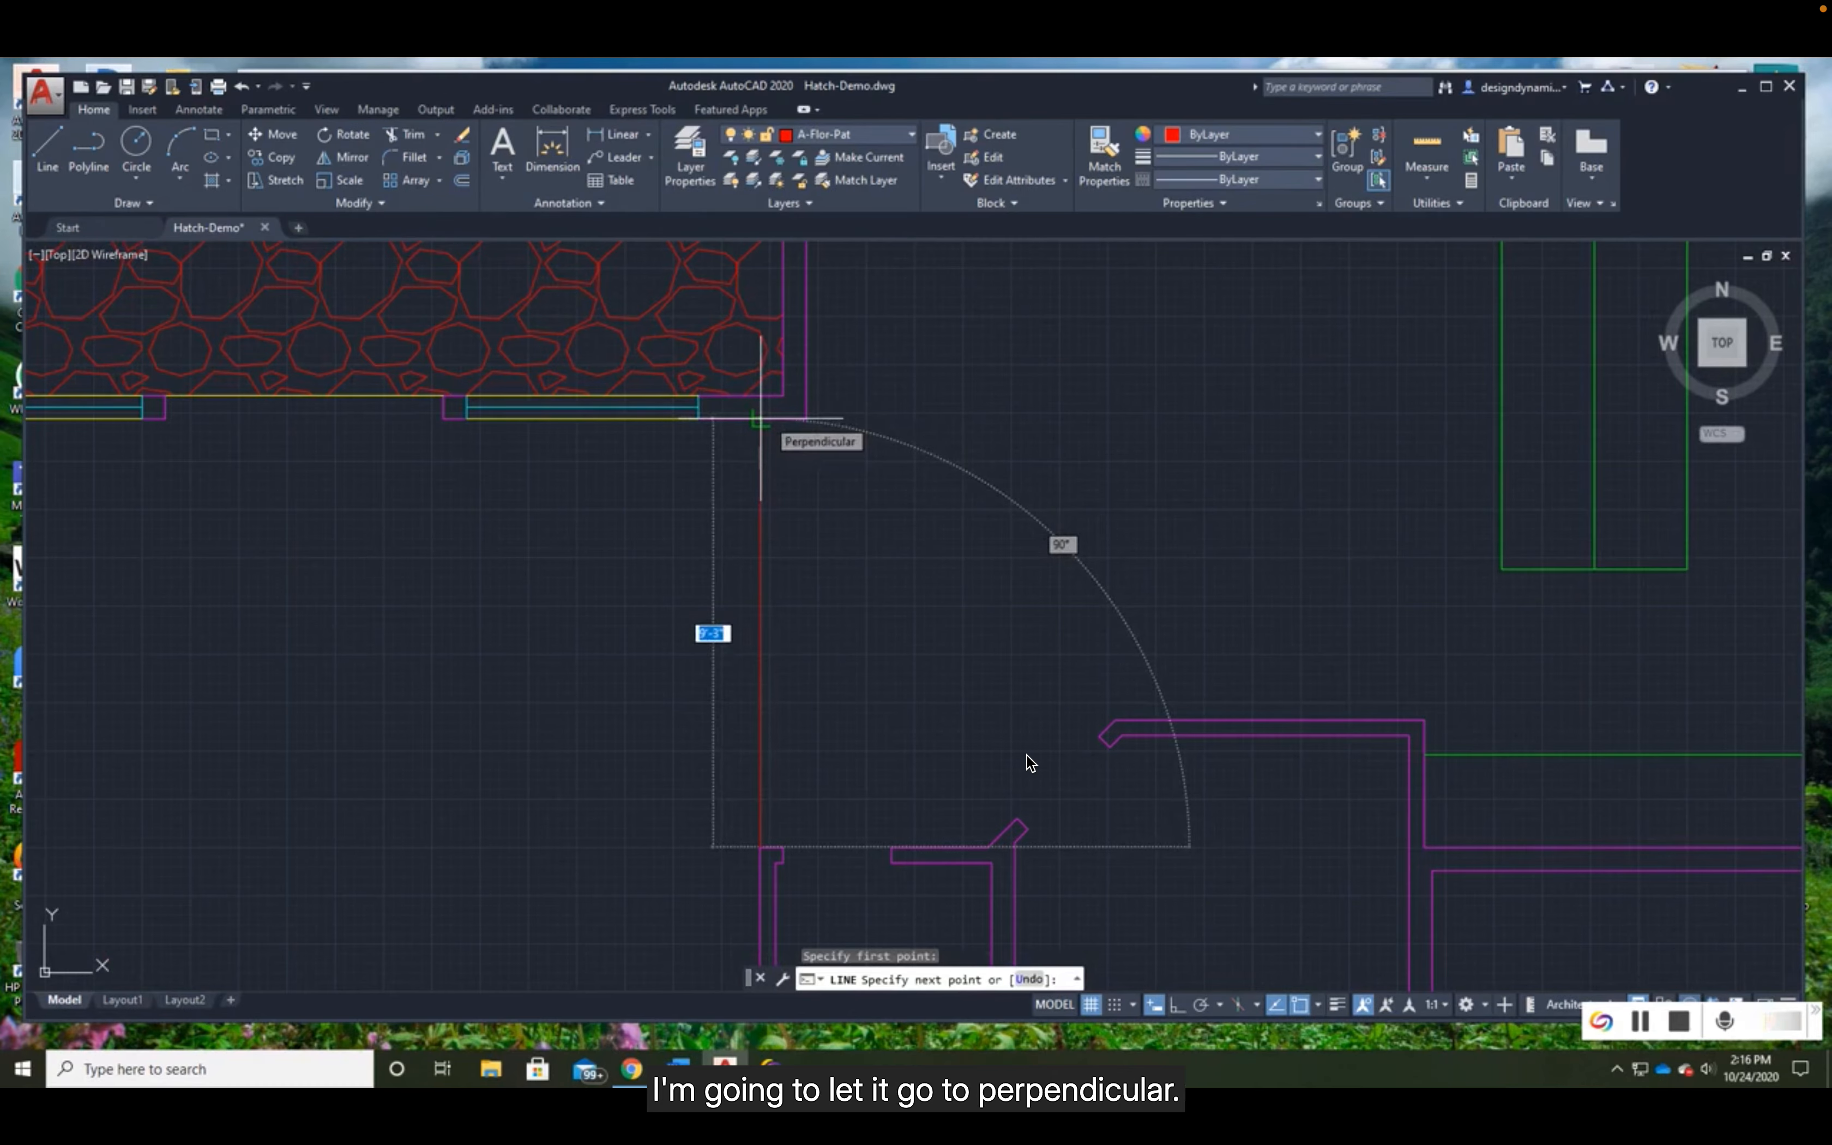
left_click(760, 418)
key("Return")
scroll(892, 614, "down", 2)
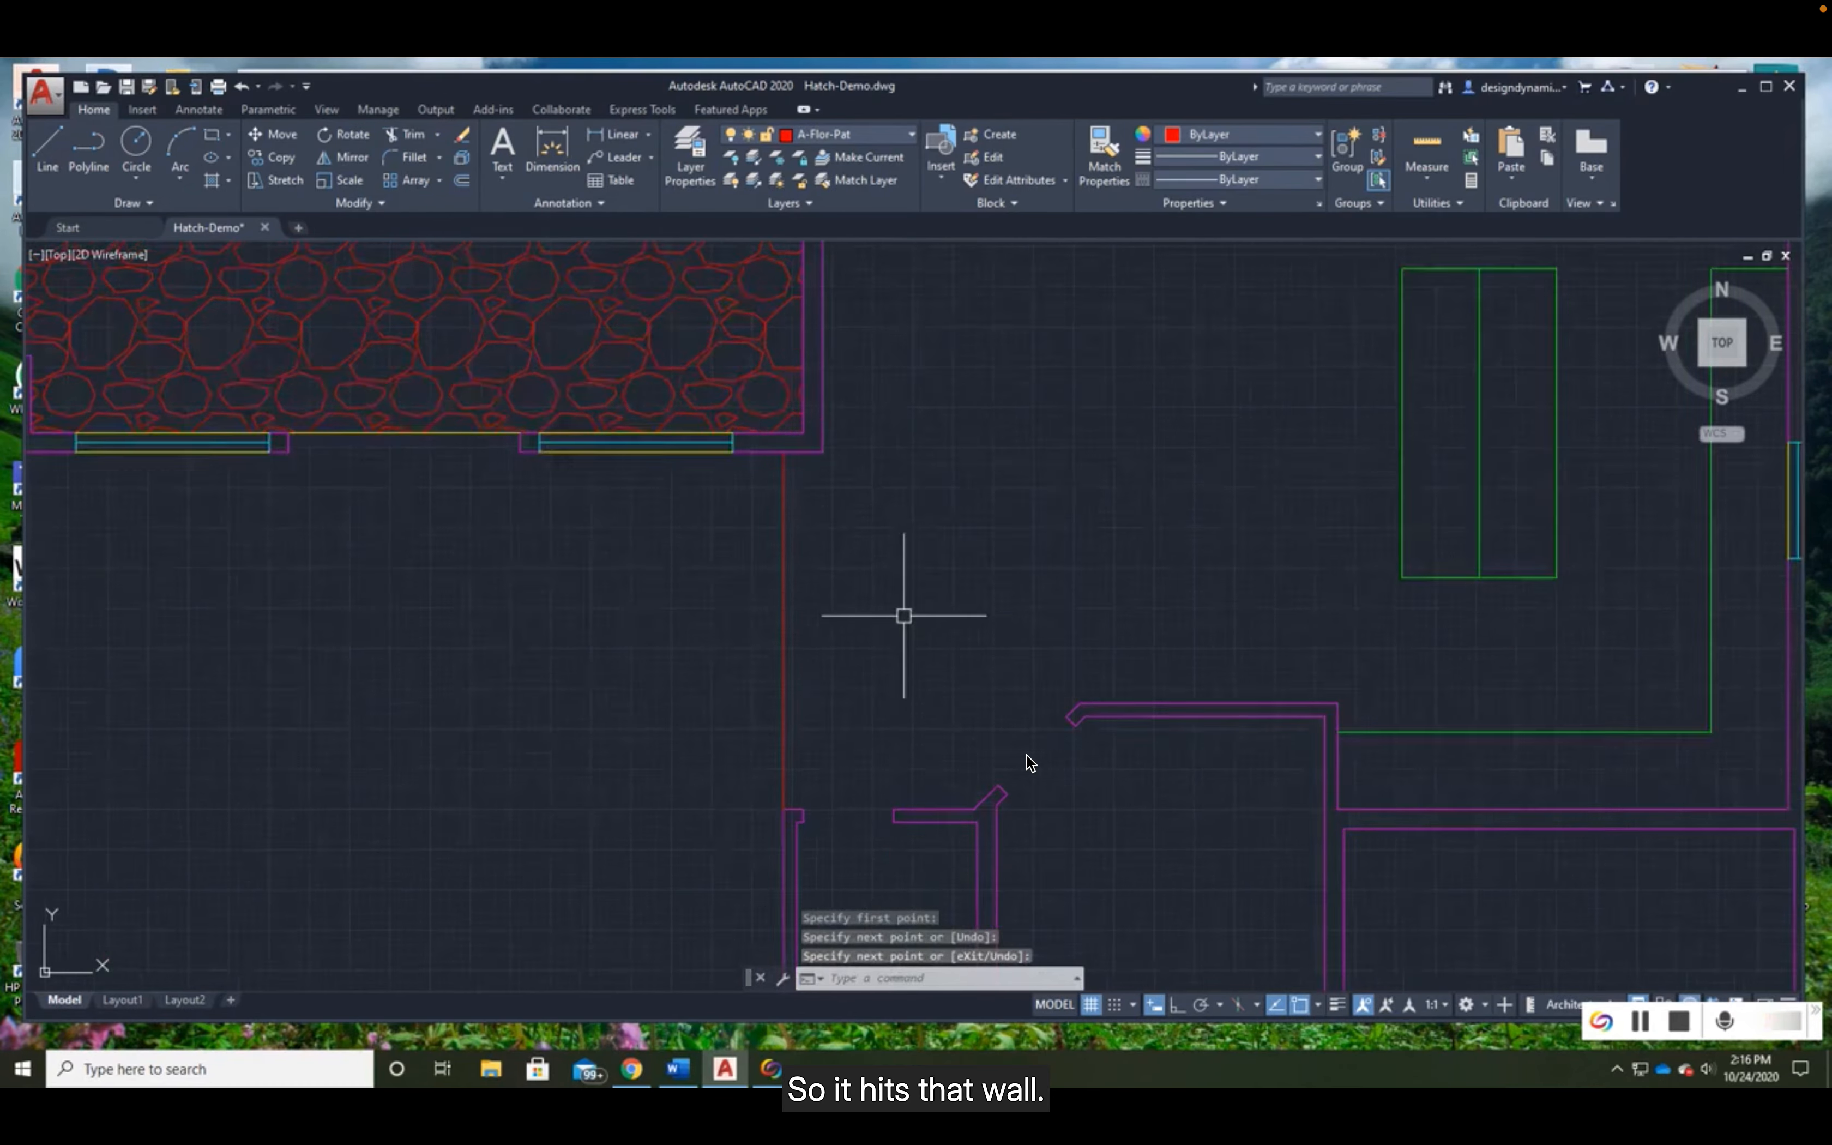
- Draw a line across the angled door opening between the two diagonal wall ends to close the kitchen boundary
middle_click_drag(1194, 891, 1118, 730)
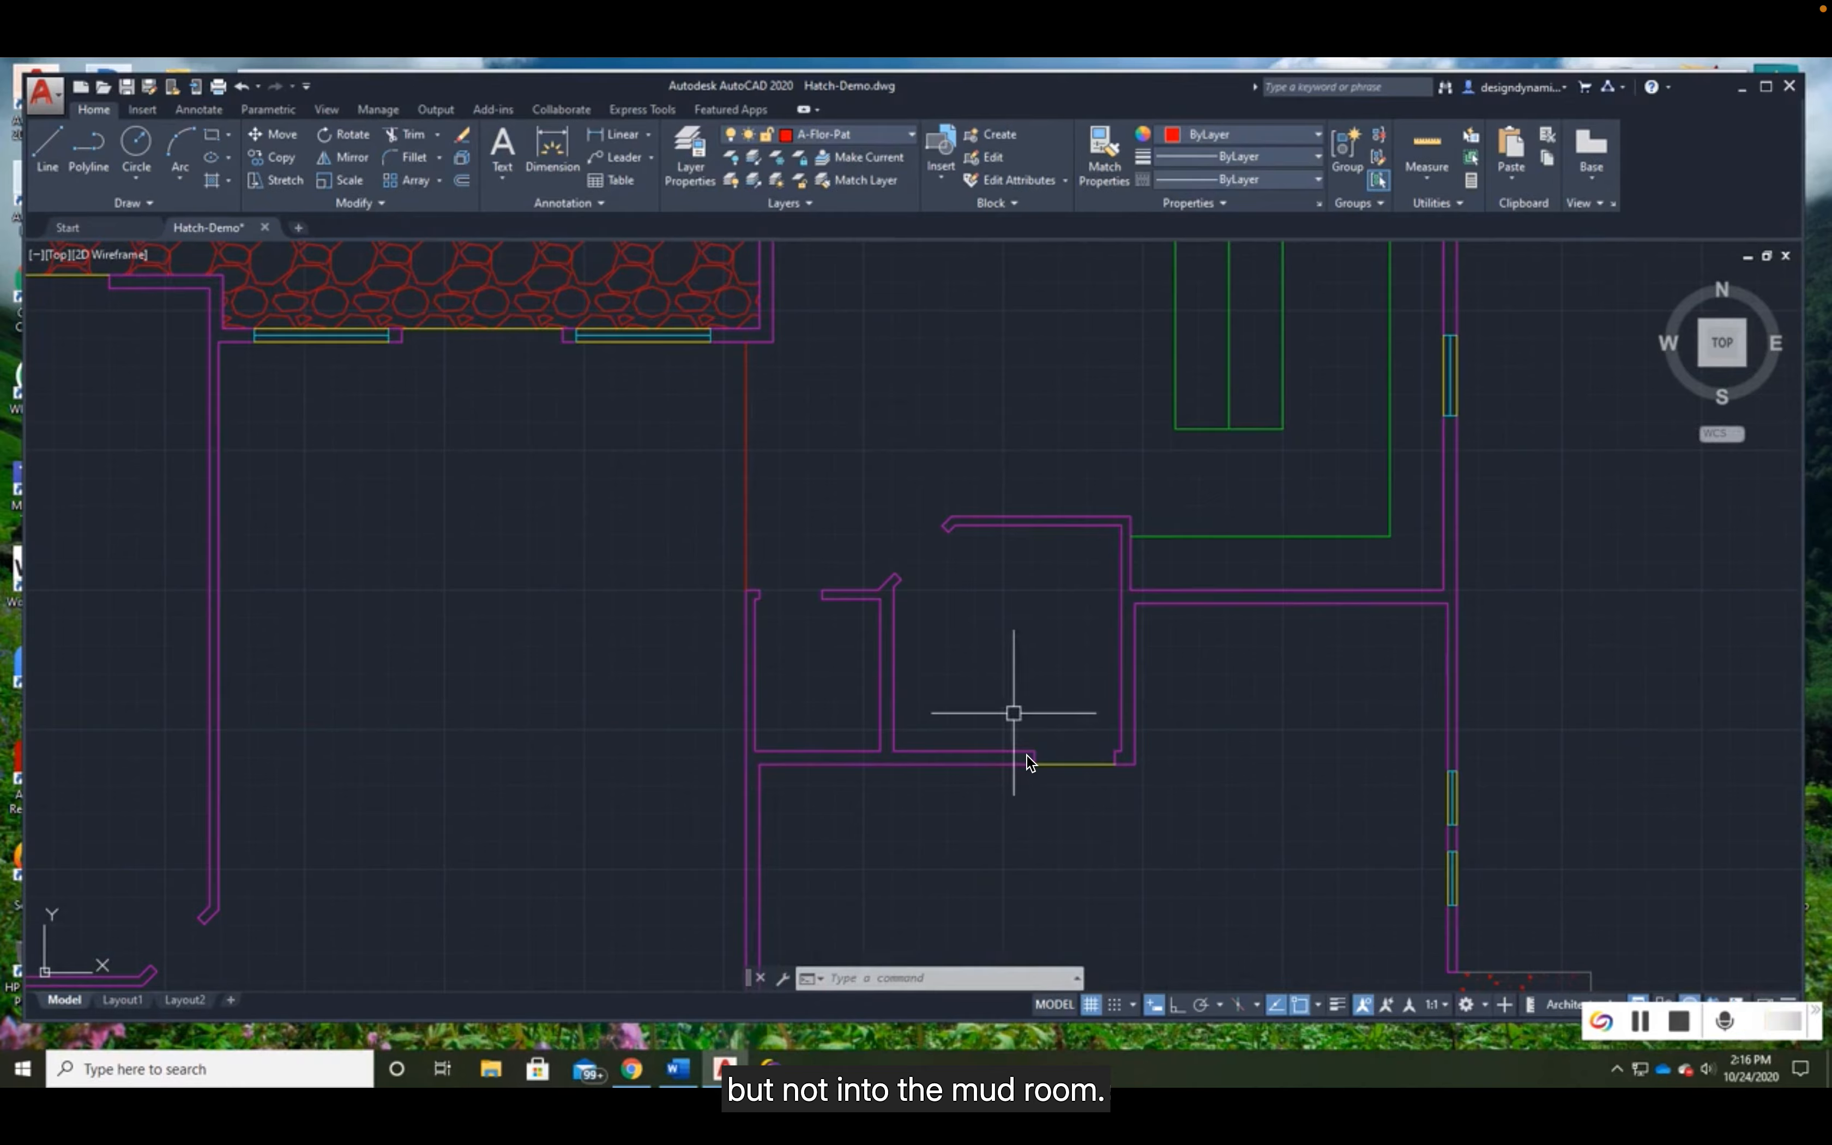
left_click(46, 148)
left_click(895, 573)
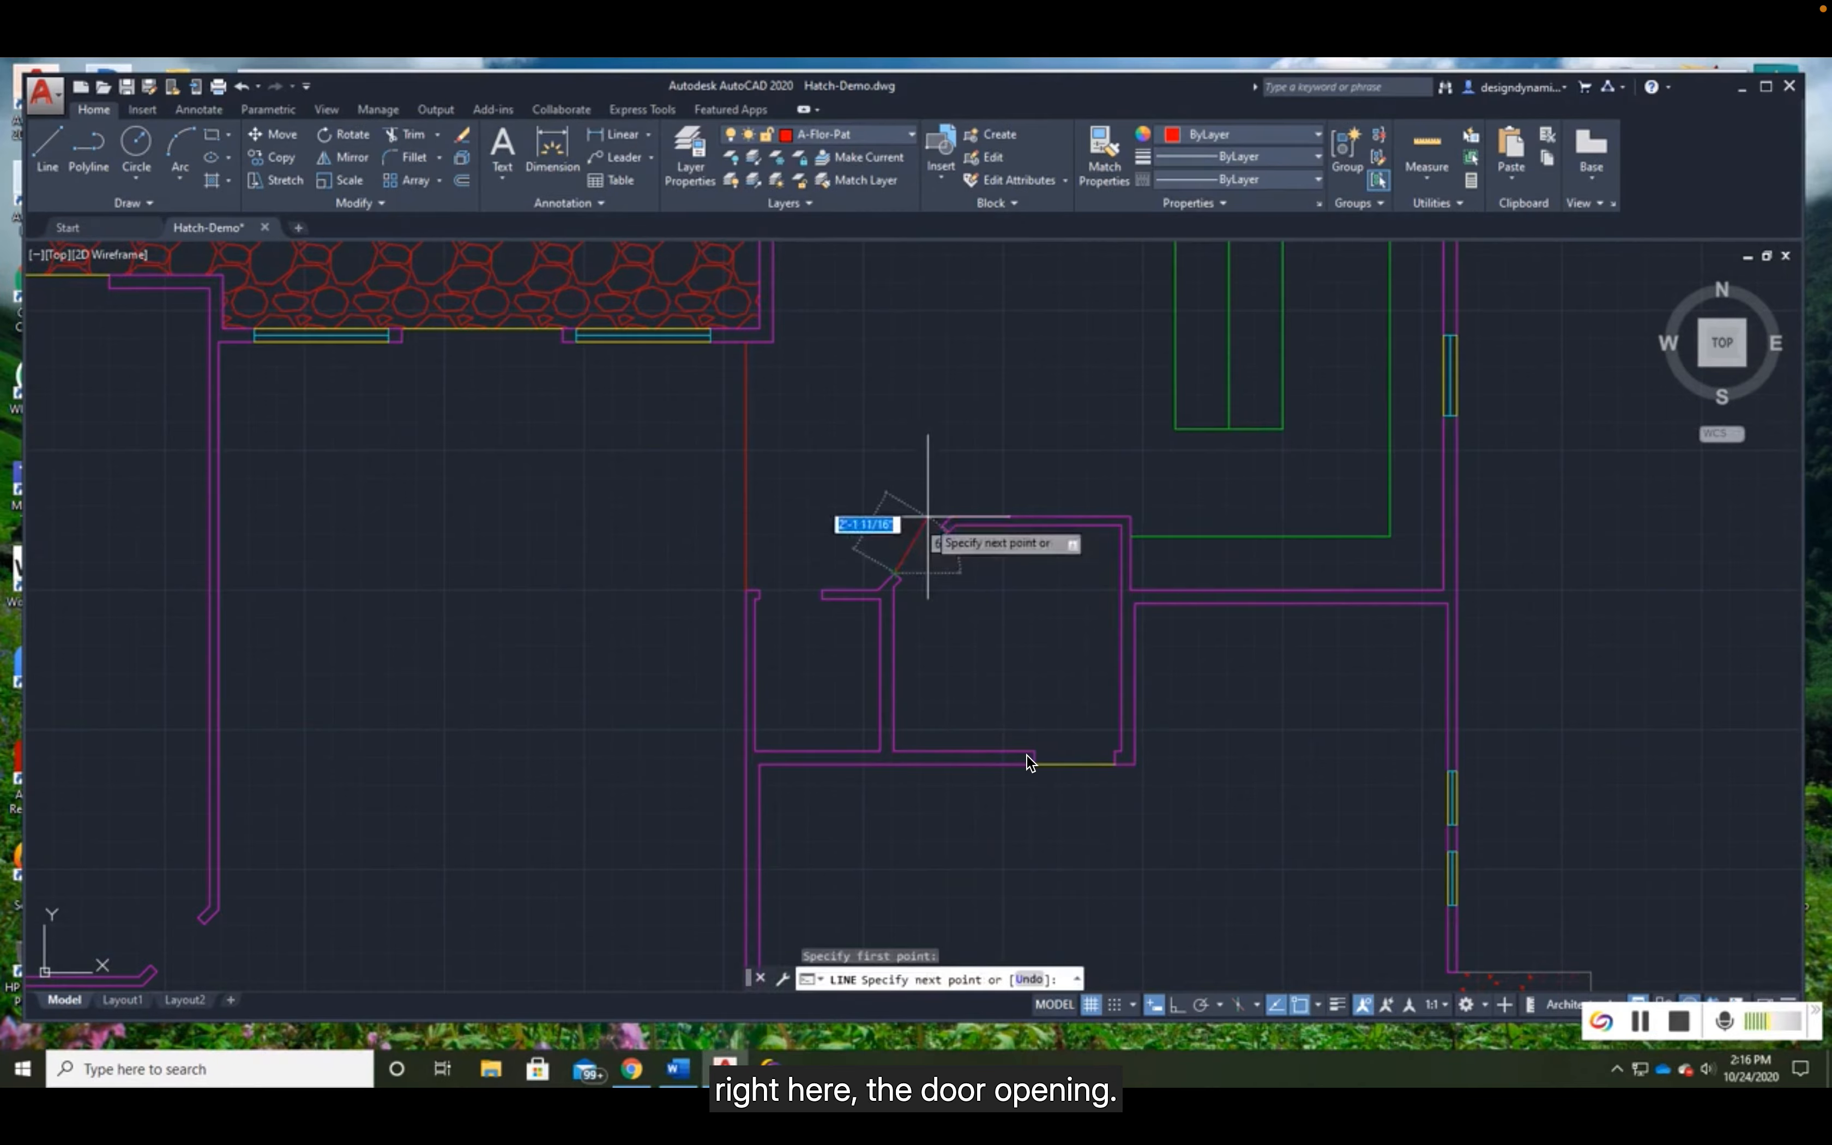
left_click(988, 570)
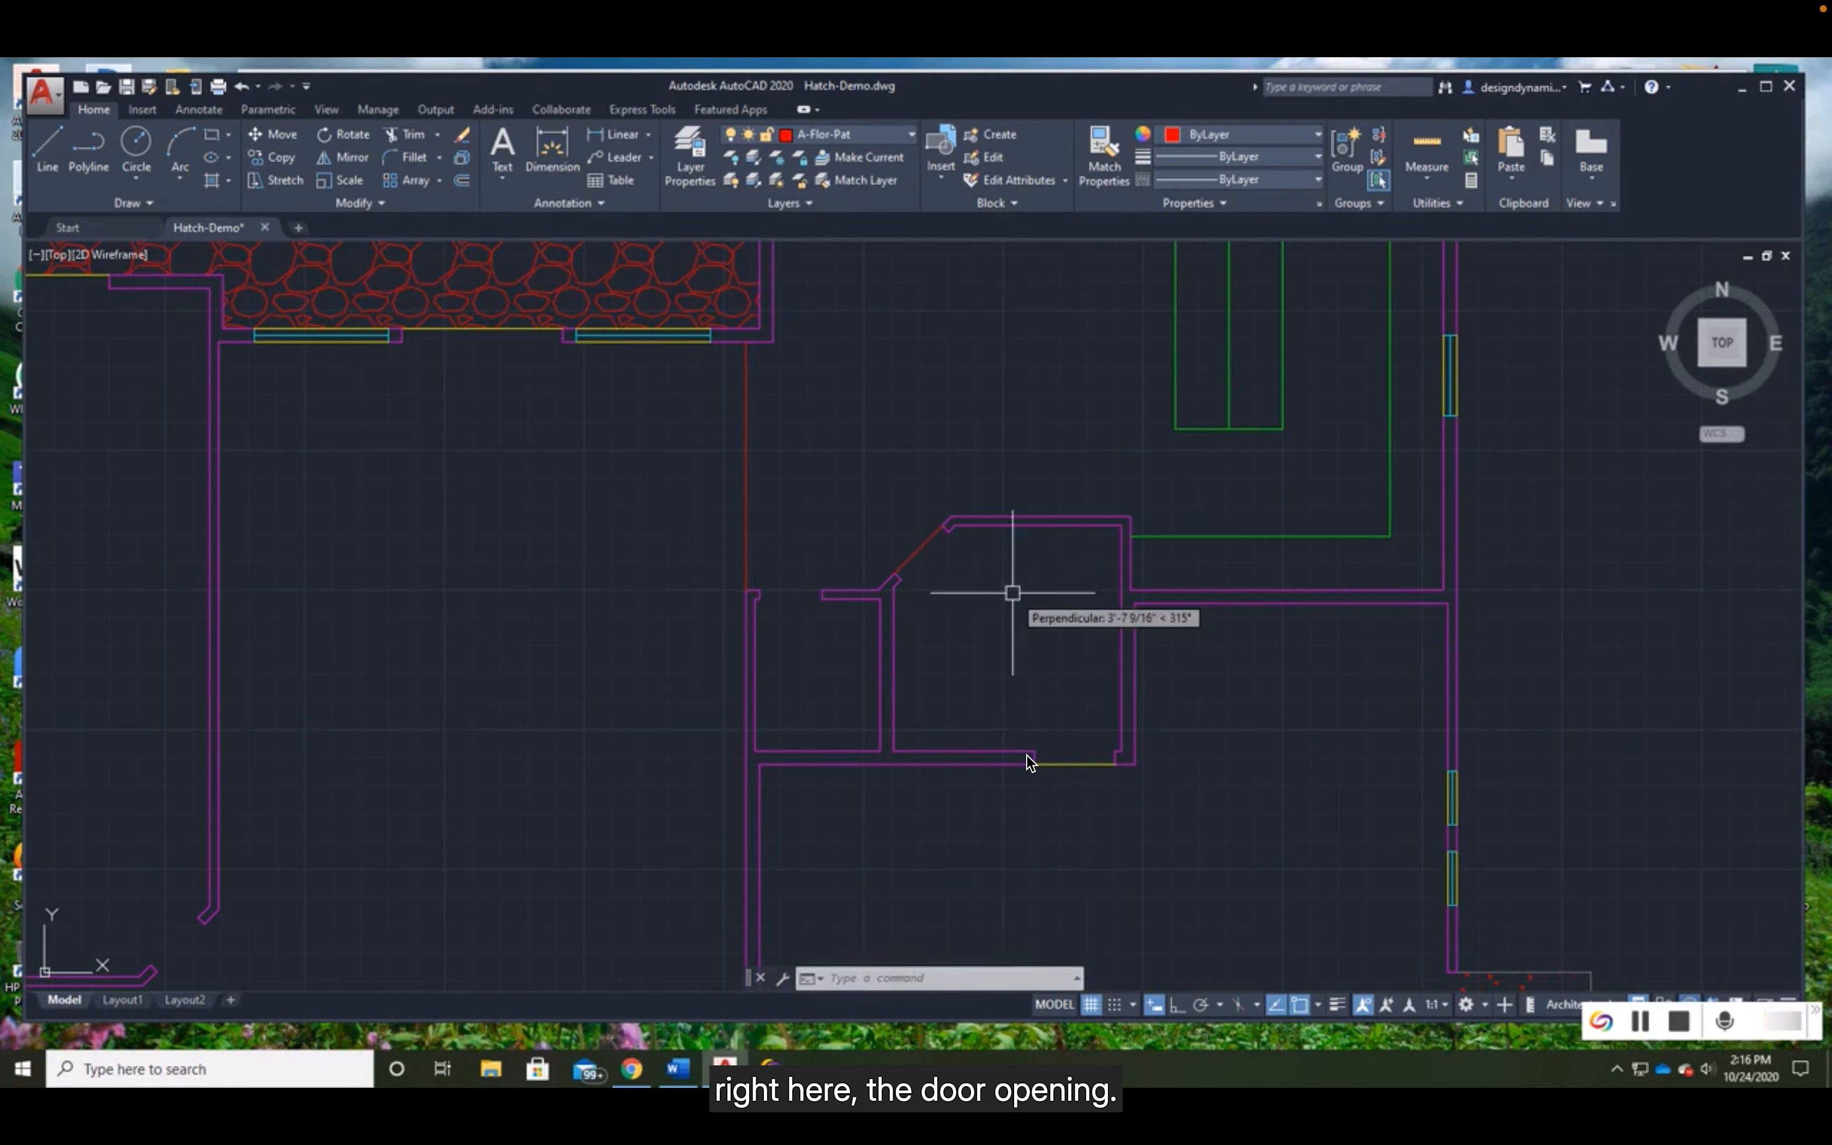
key("Return")
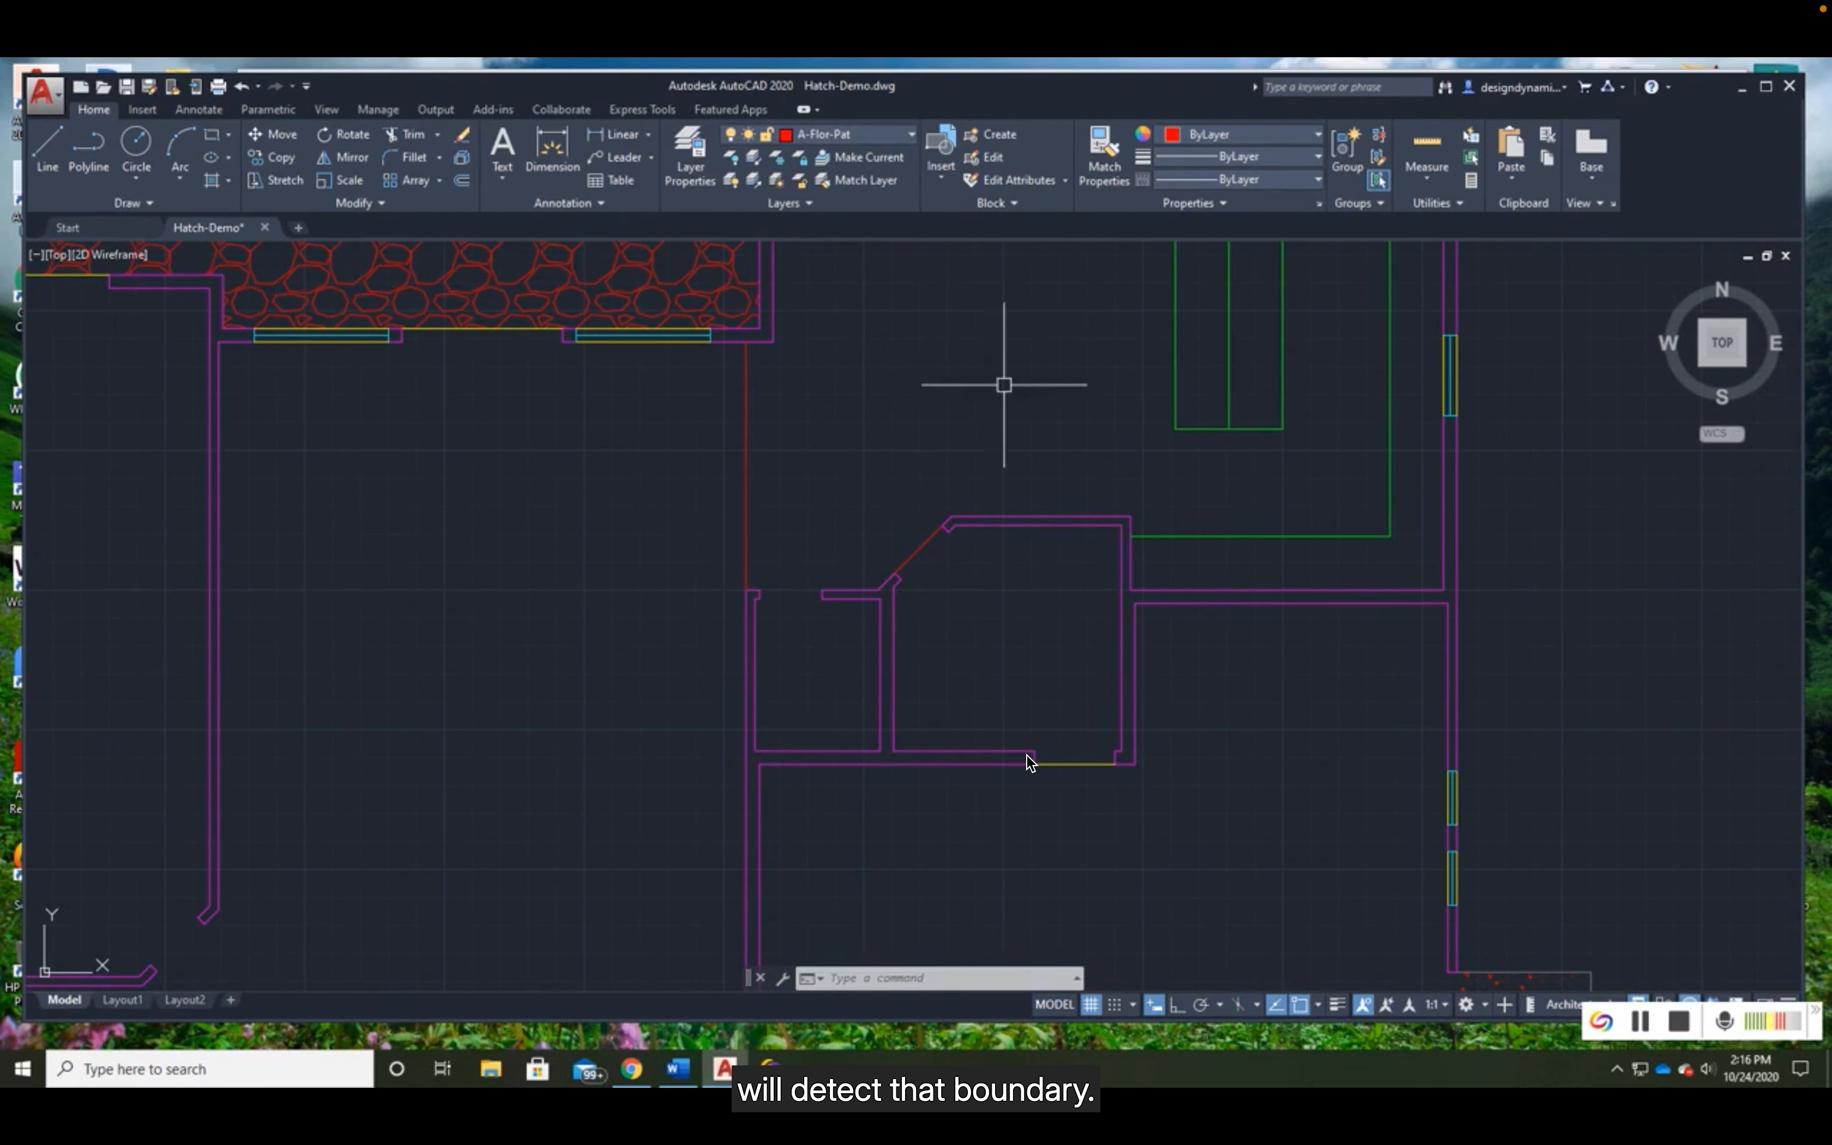
- Set the new hatch's scale to 8 and preview its line spacing up close on the kitchen floor
scroll(1049, 375, "down", 2)
middle_click_drag(1055, 368, 849, 588)
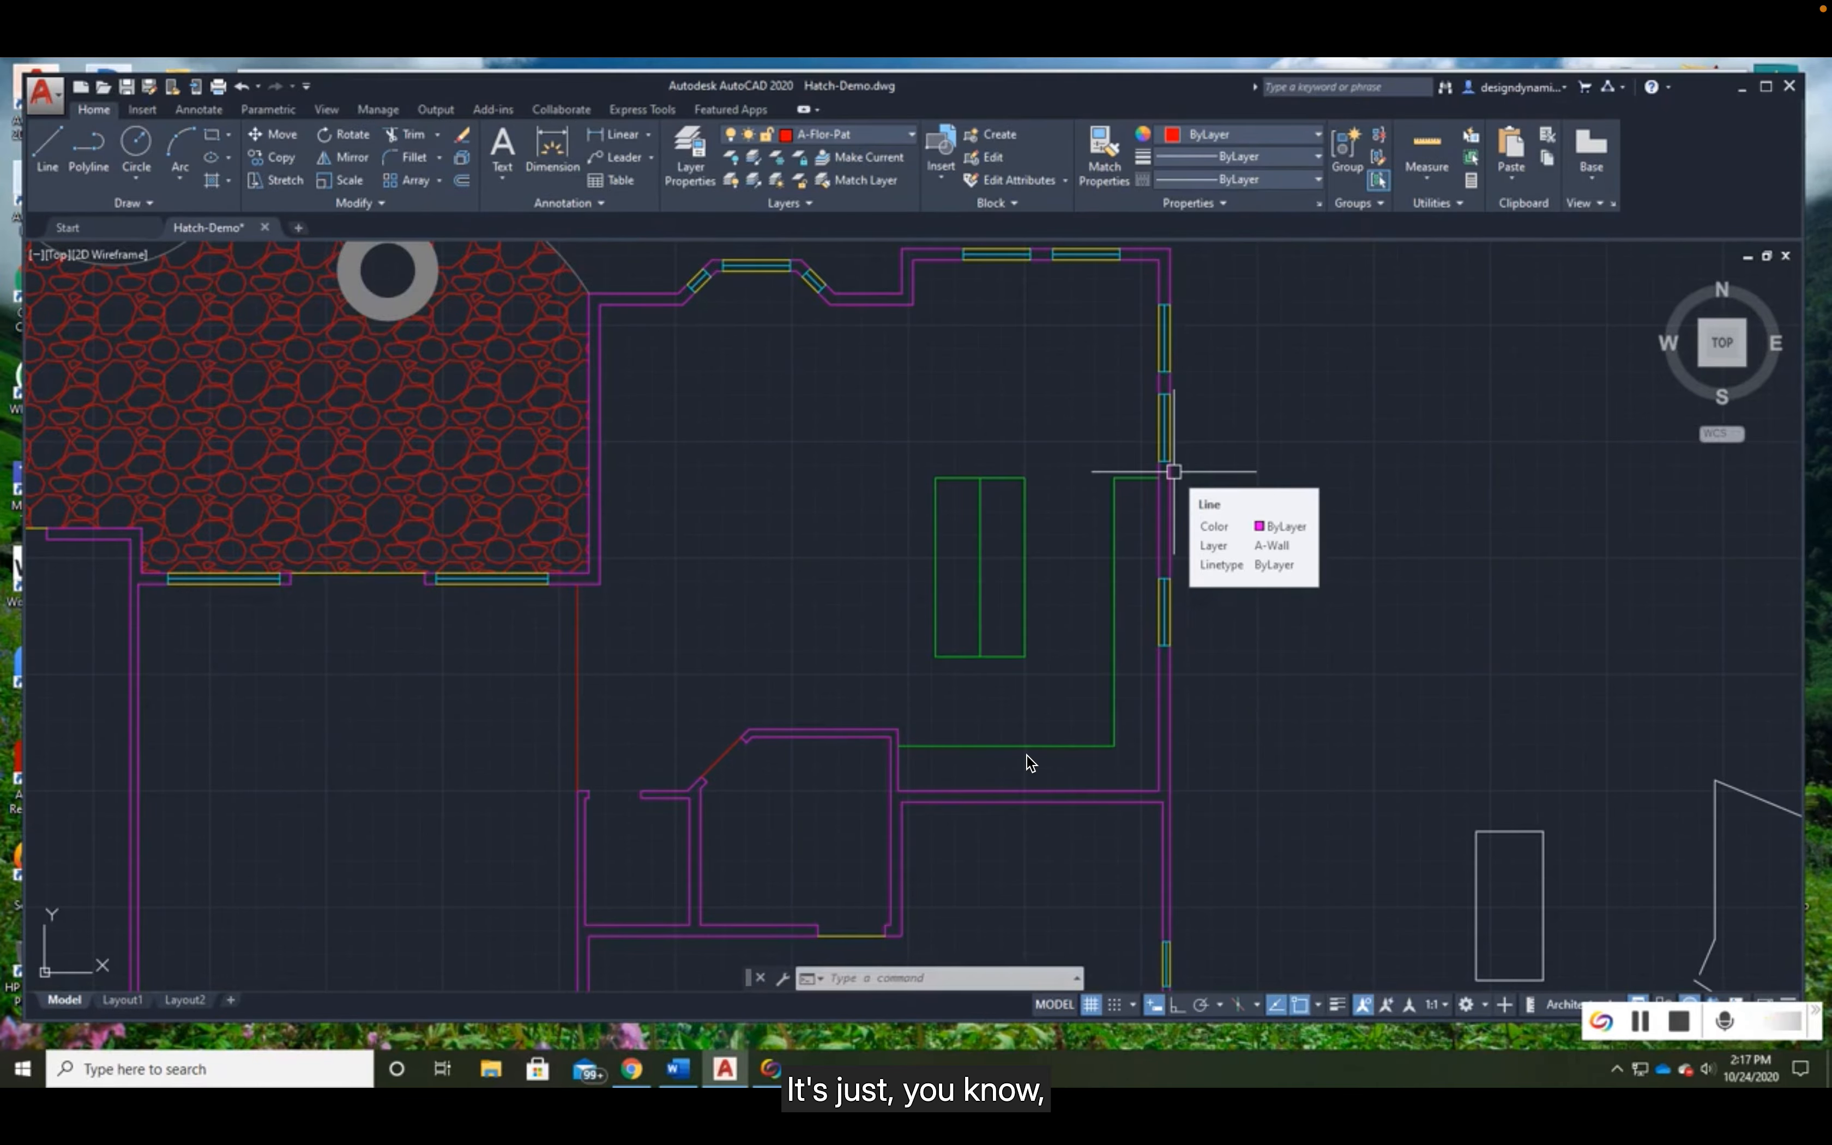
middle_click_drag(1088, 413, 1058, 450)
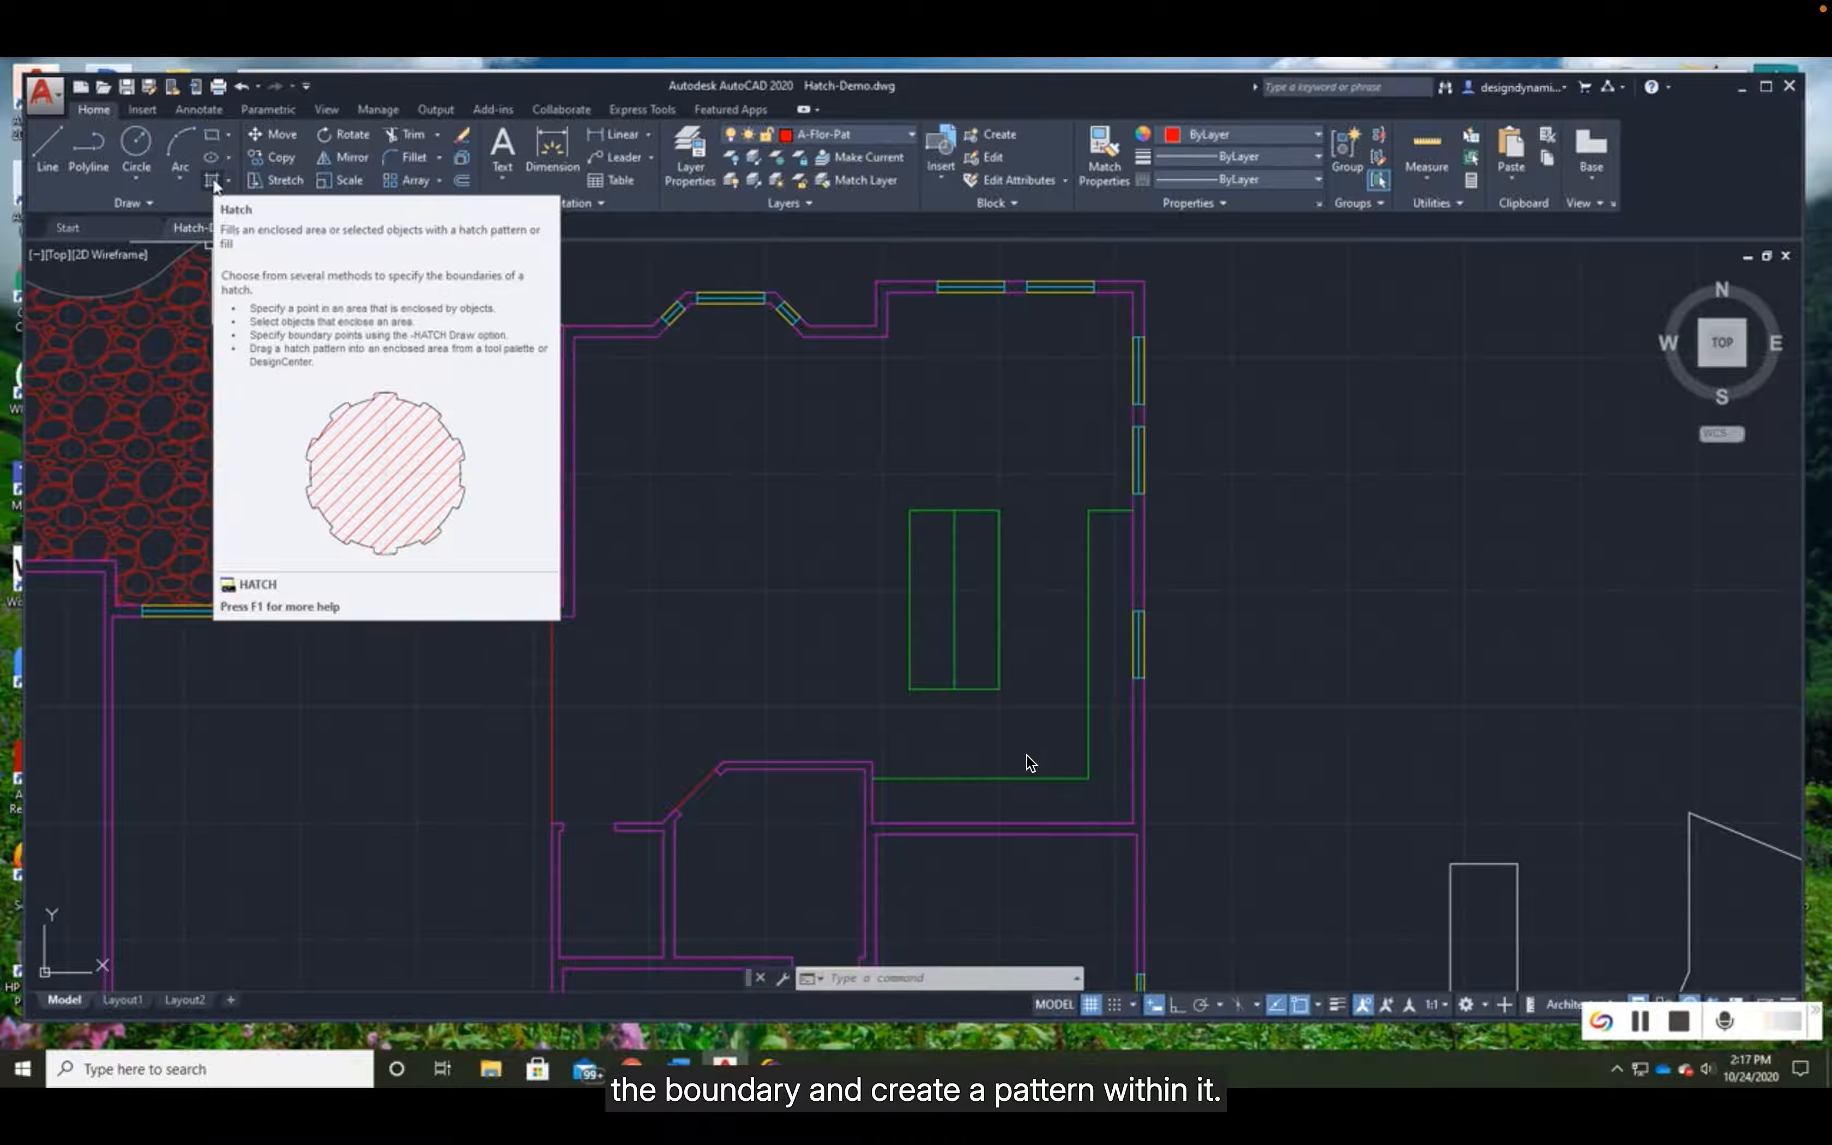
left_click(213, 181)
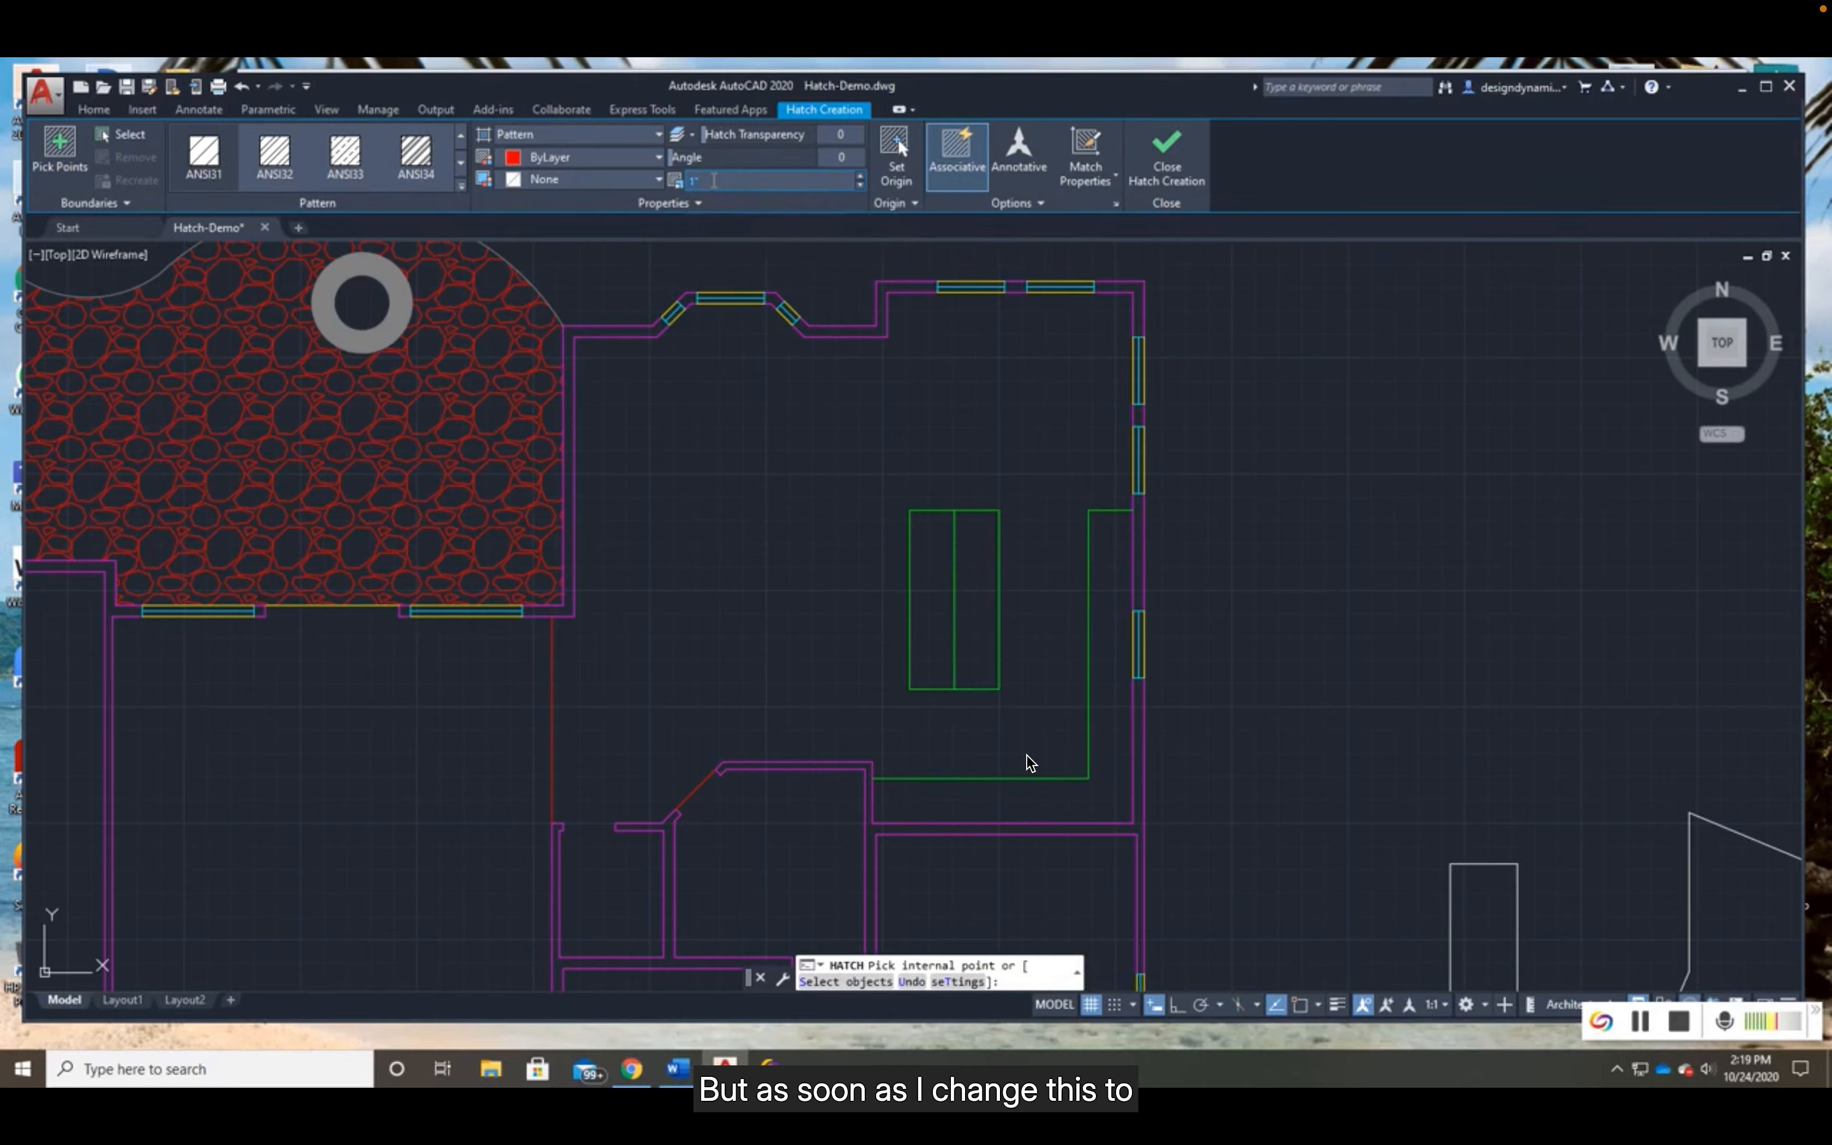
type("8")
key("Return")
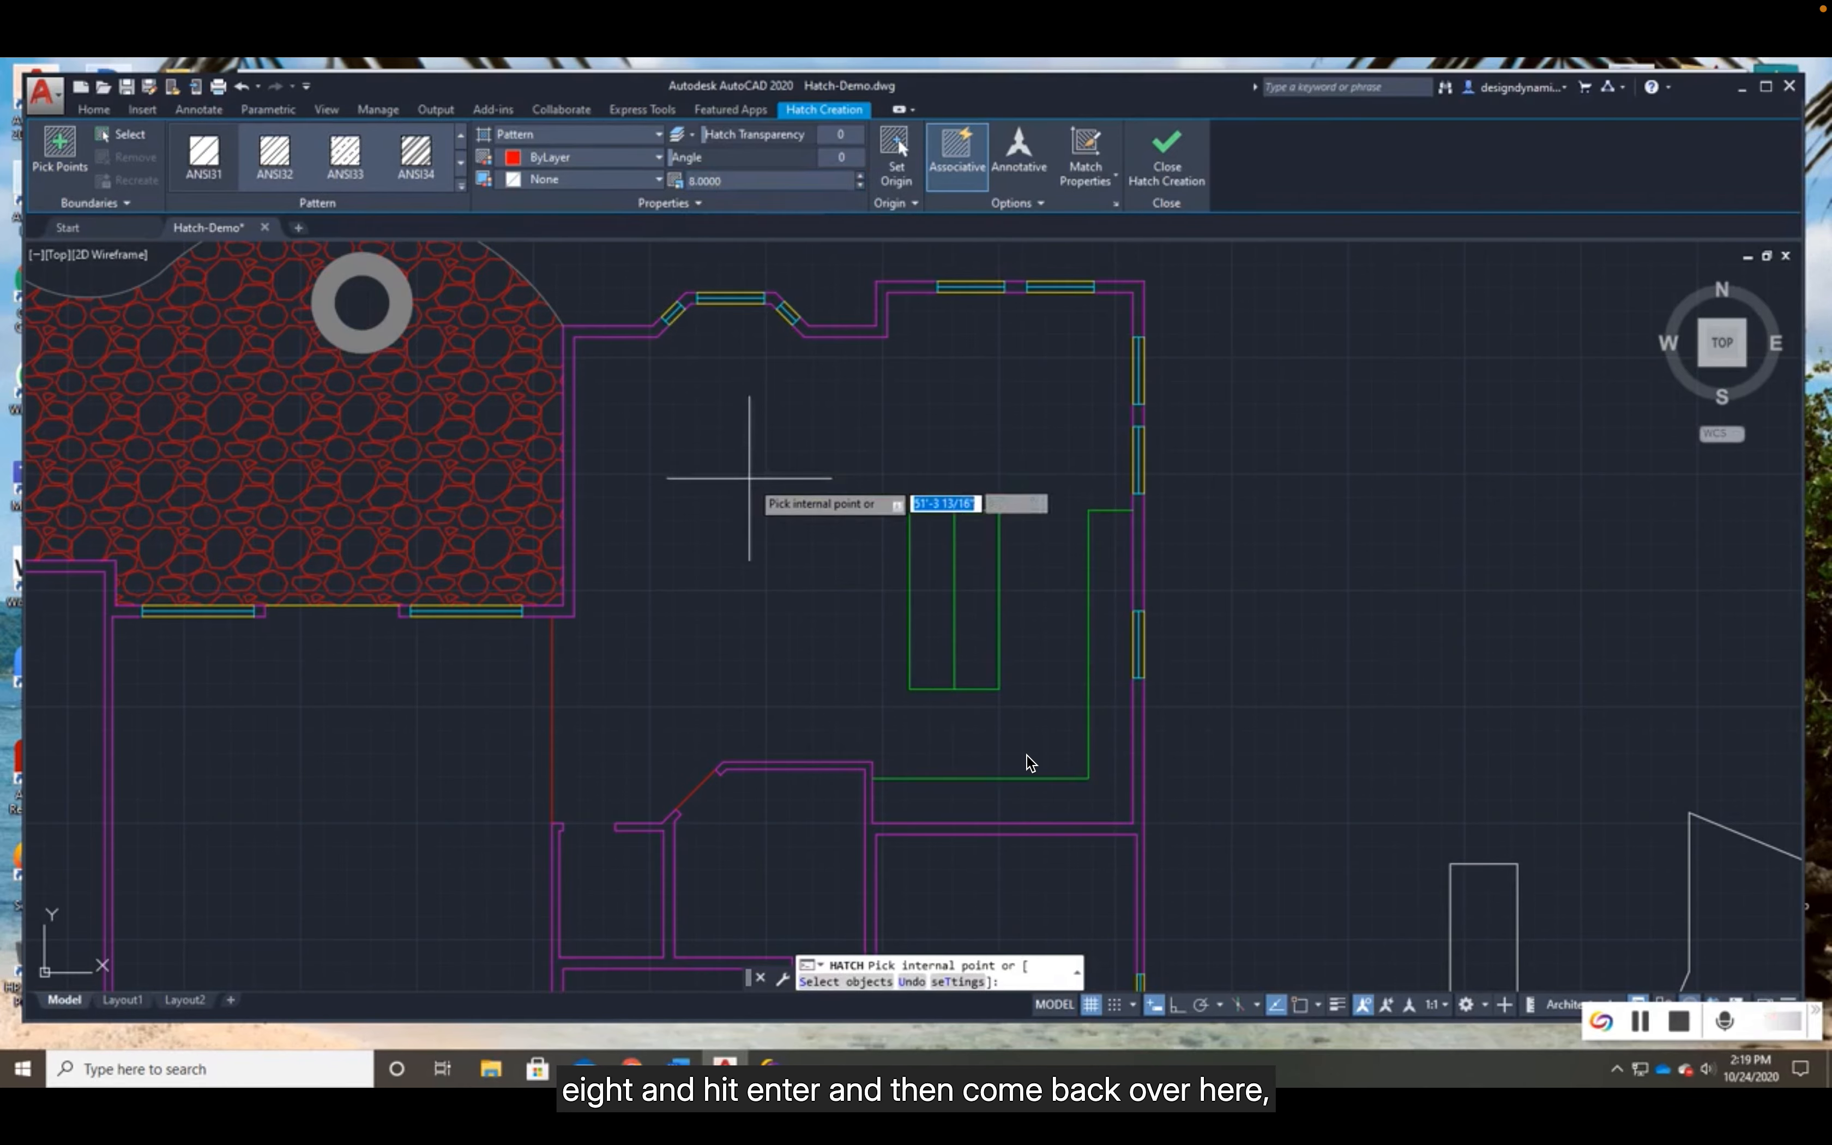
scroll(760, 481, "up", 2)
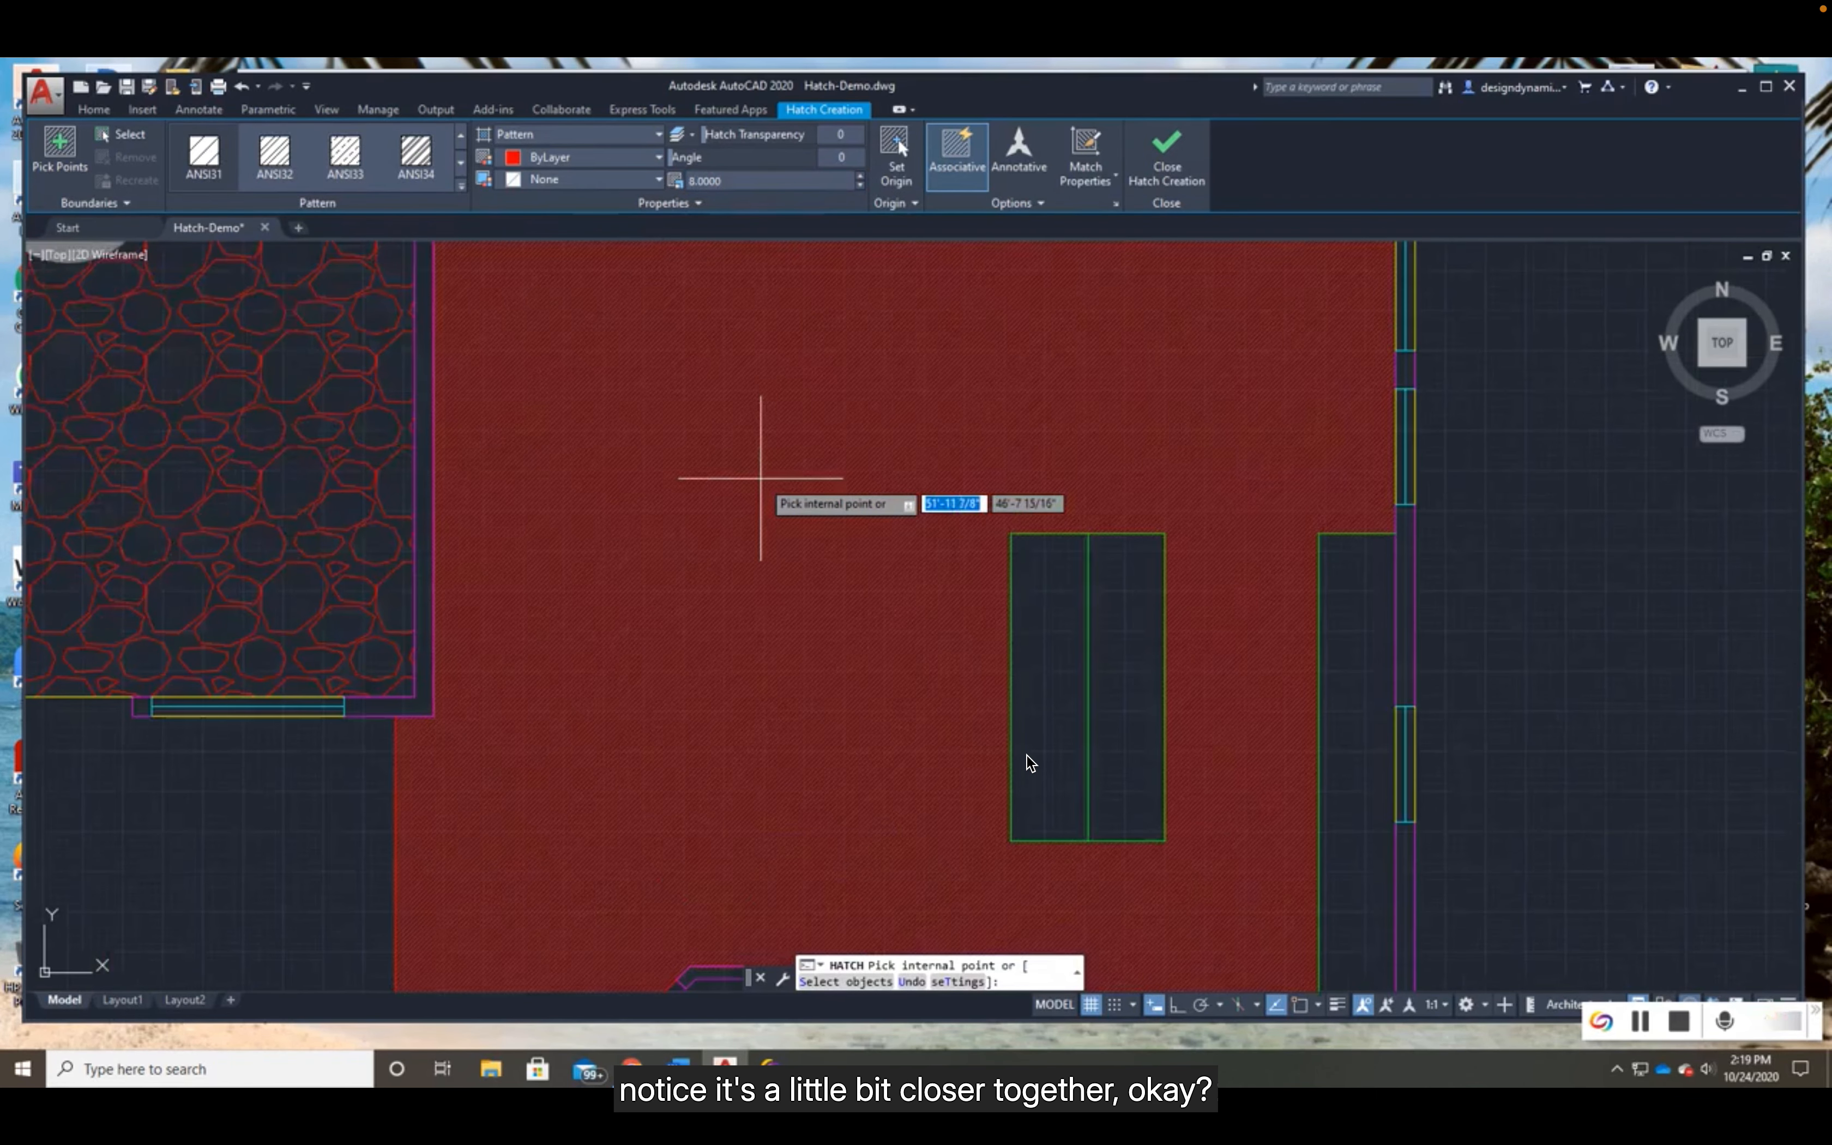
scroll(760, 479, "up", 2)
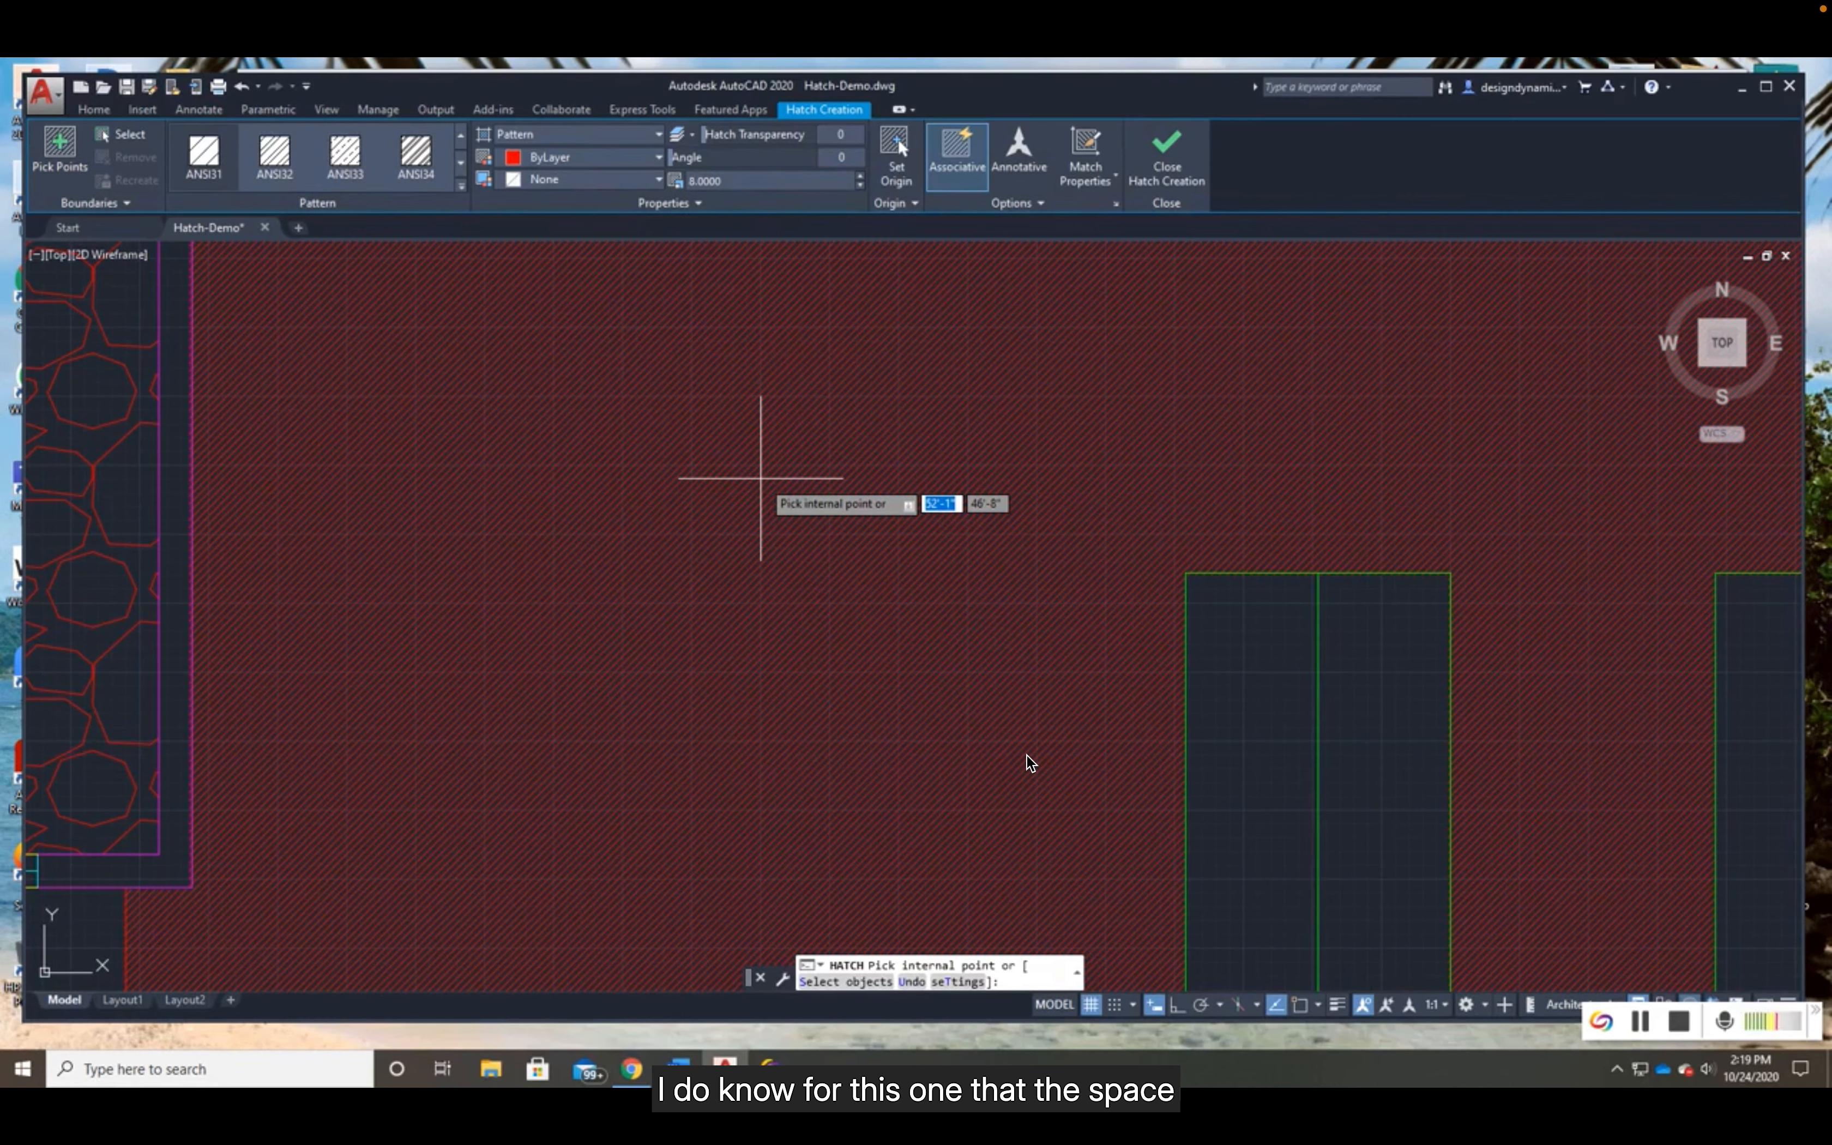
scroll(760, 477, "up", 3)
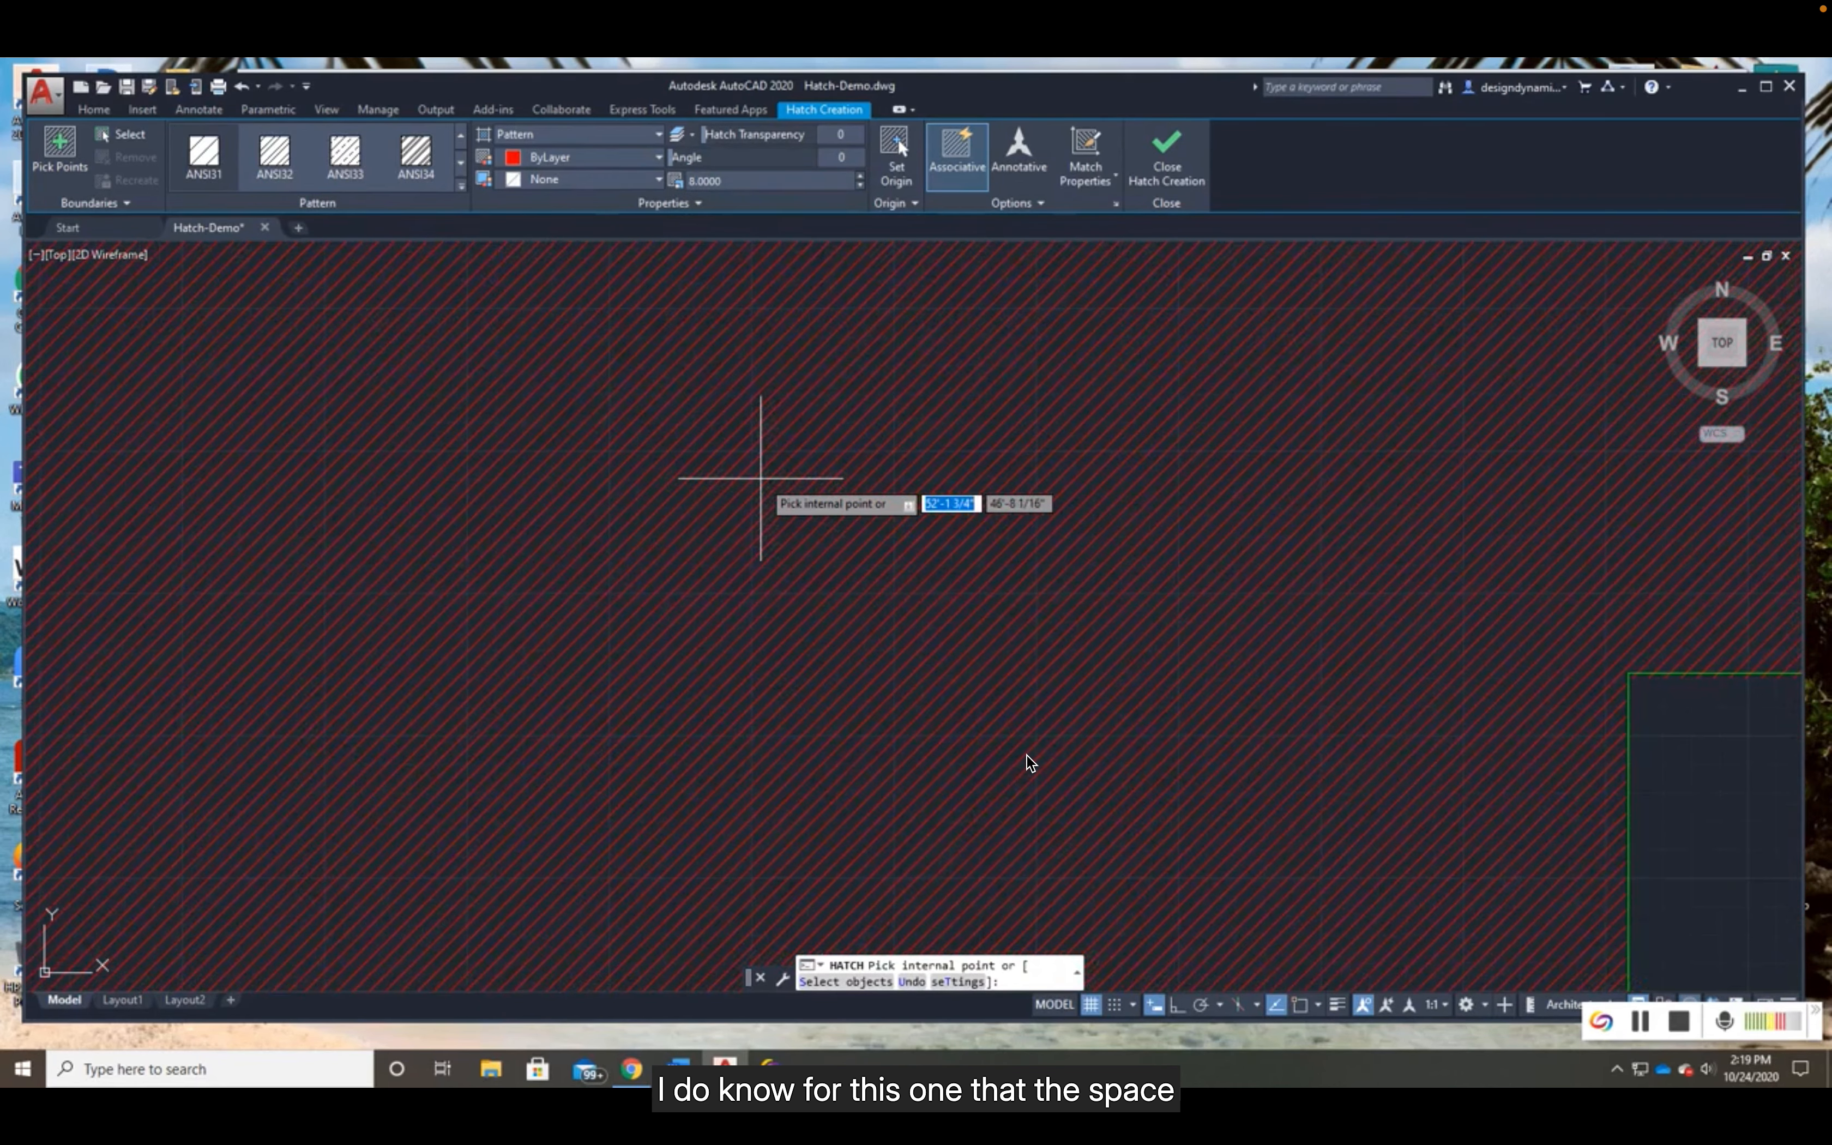
scroll(761, 478, "up", 2)
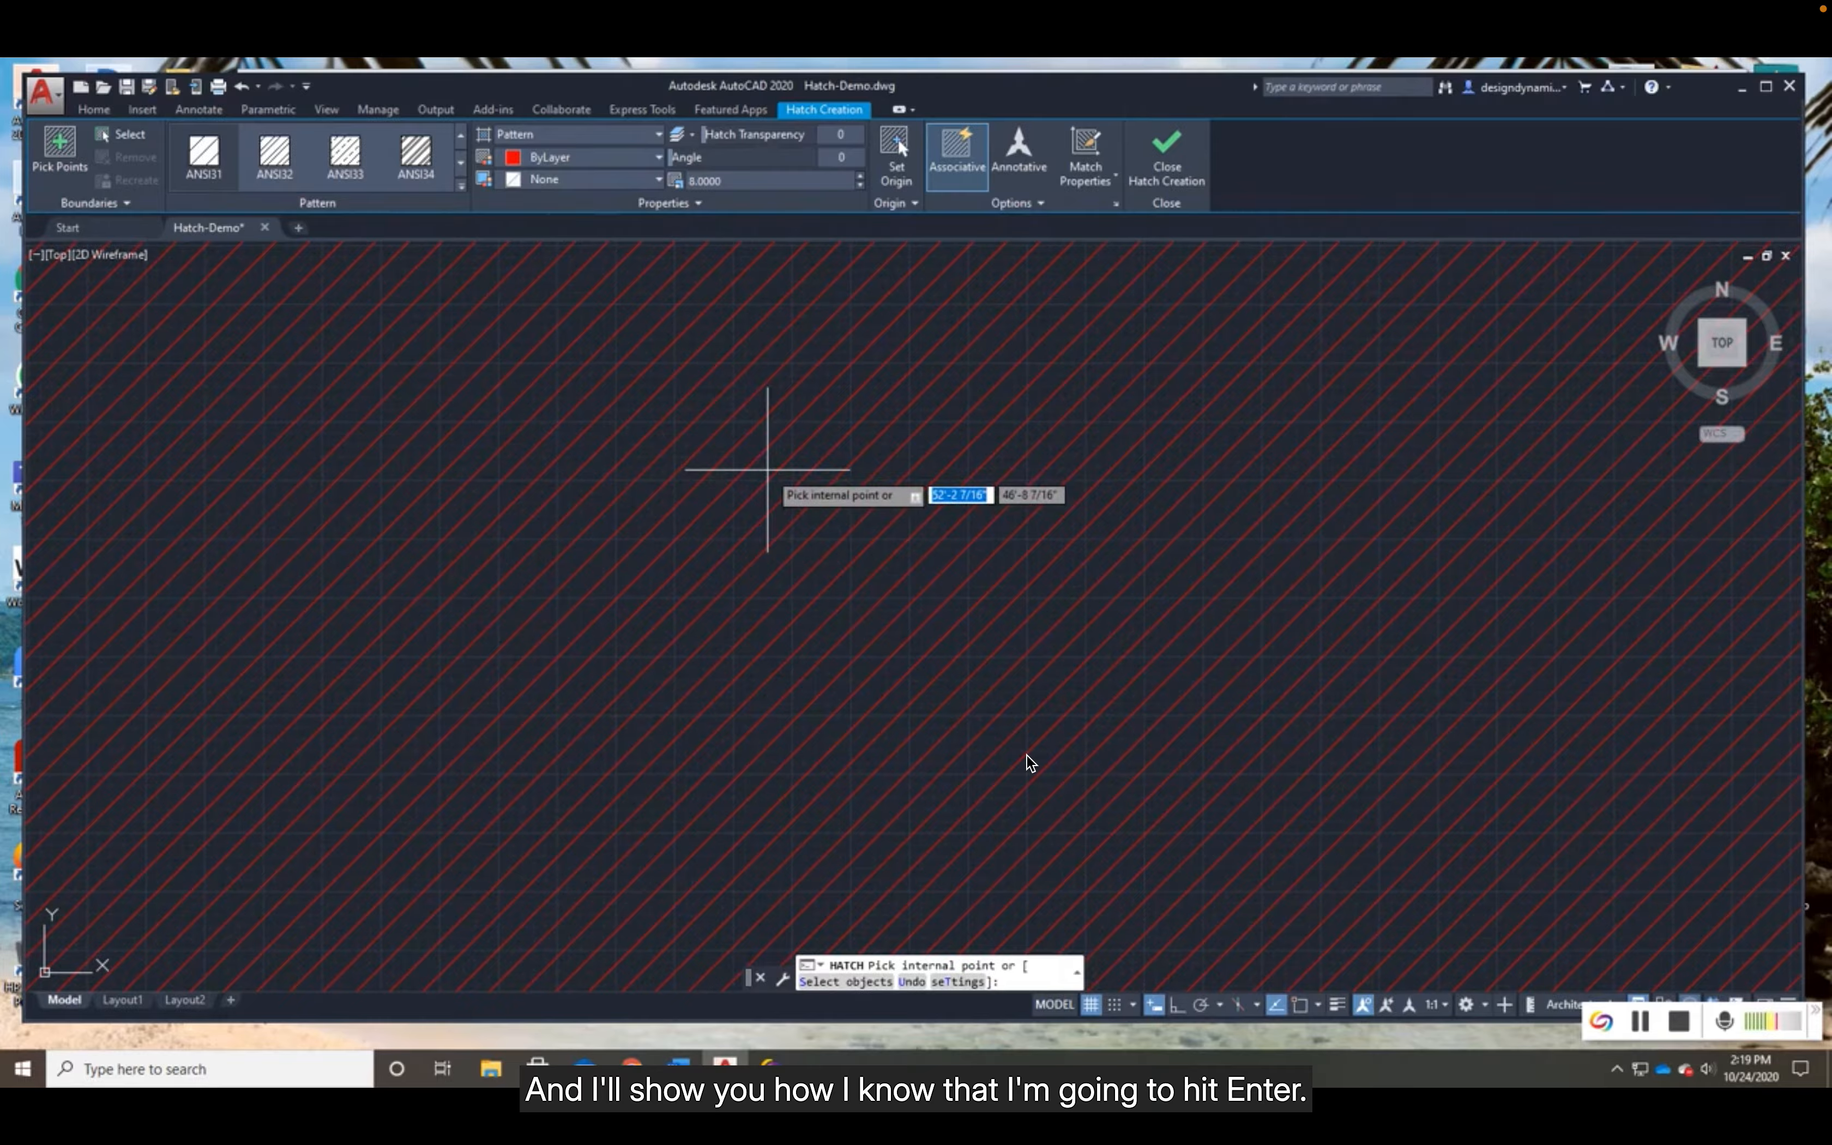
key("Return")
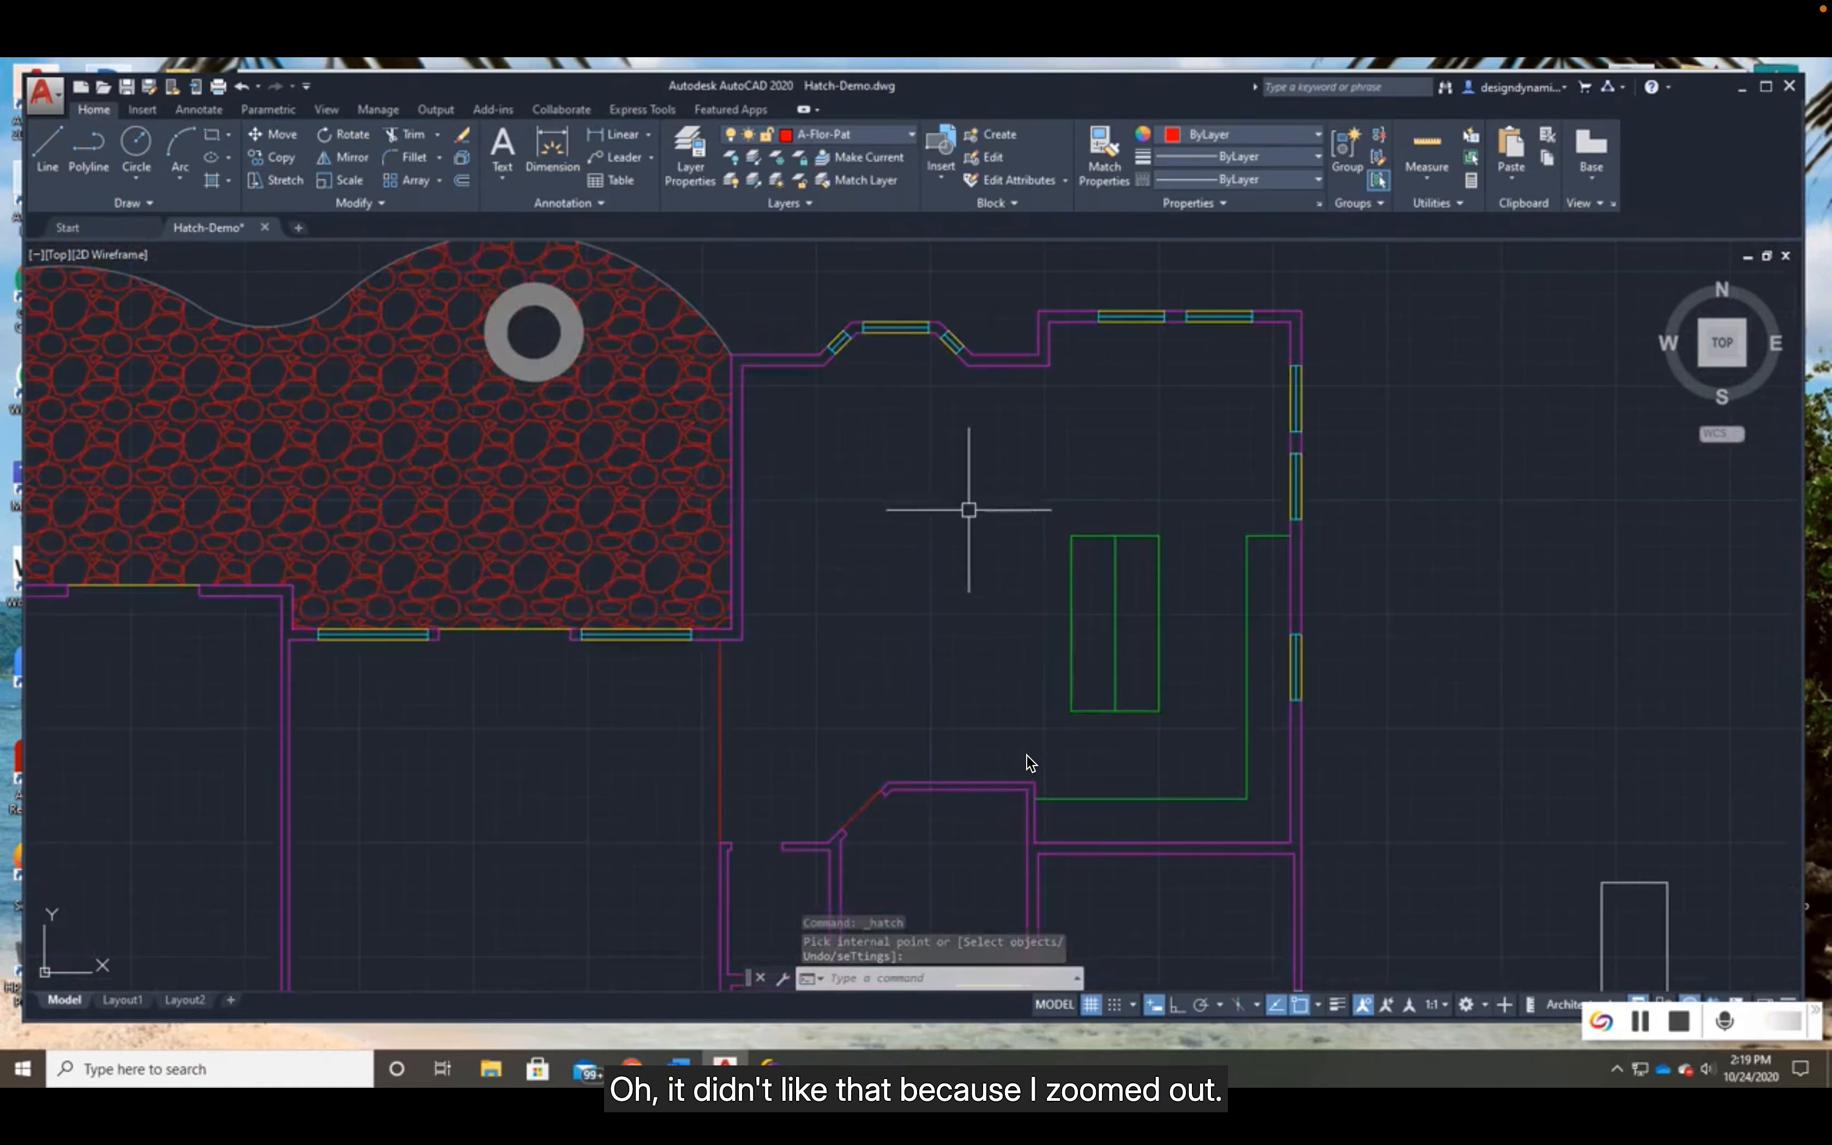
- Restart the Hatch command and fill the kitchen floor area around the island with the pattern at scale 8
scroll(950, 507, "up", 1)
middle_click_drag(948, 507, 840, 470)
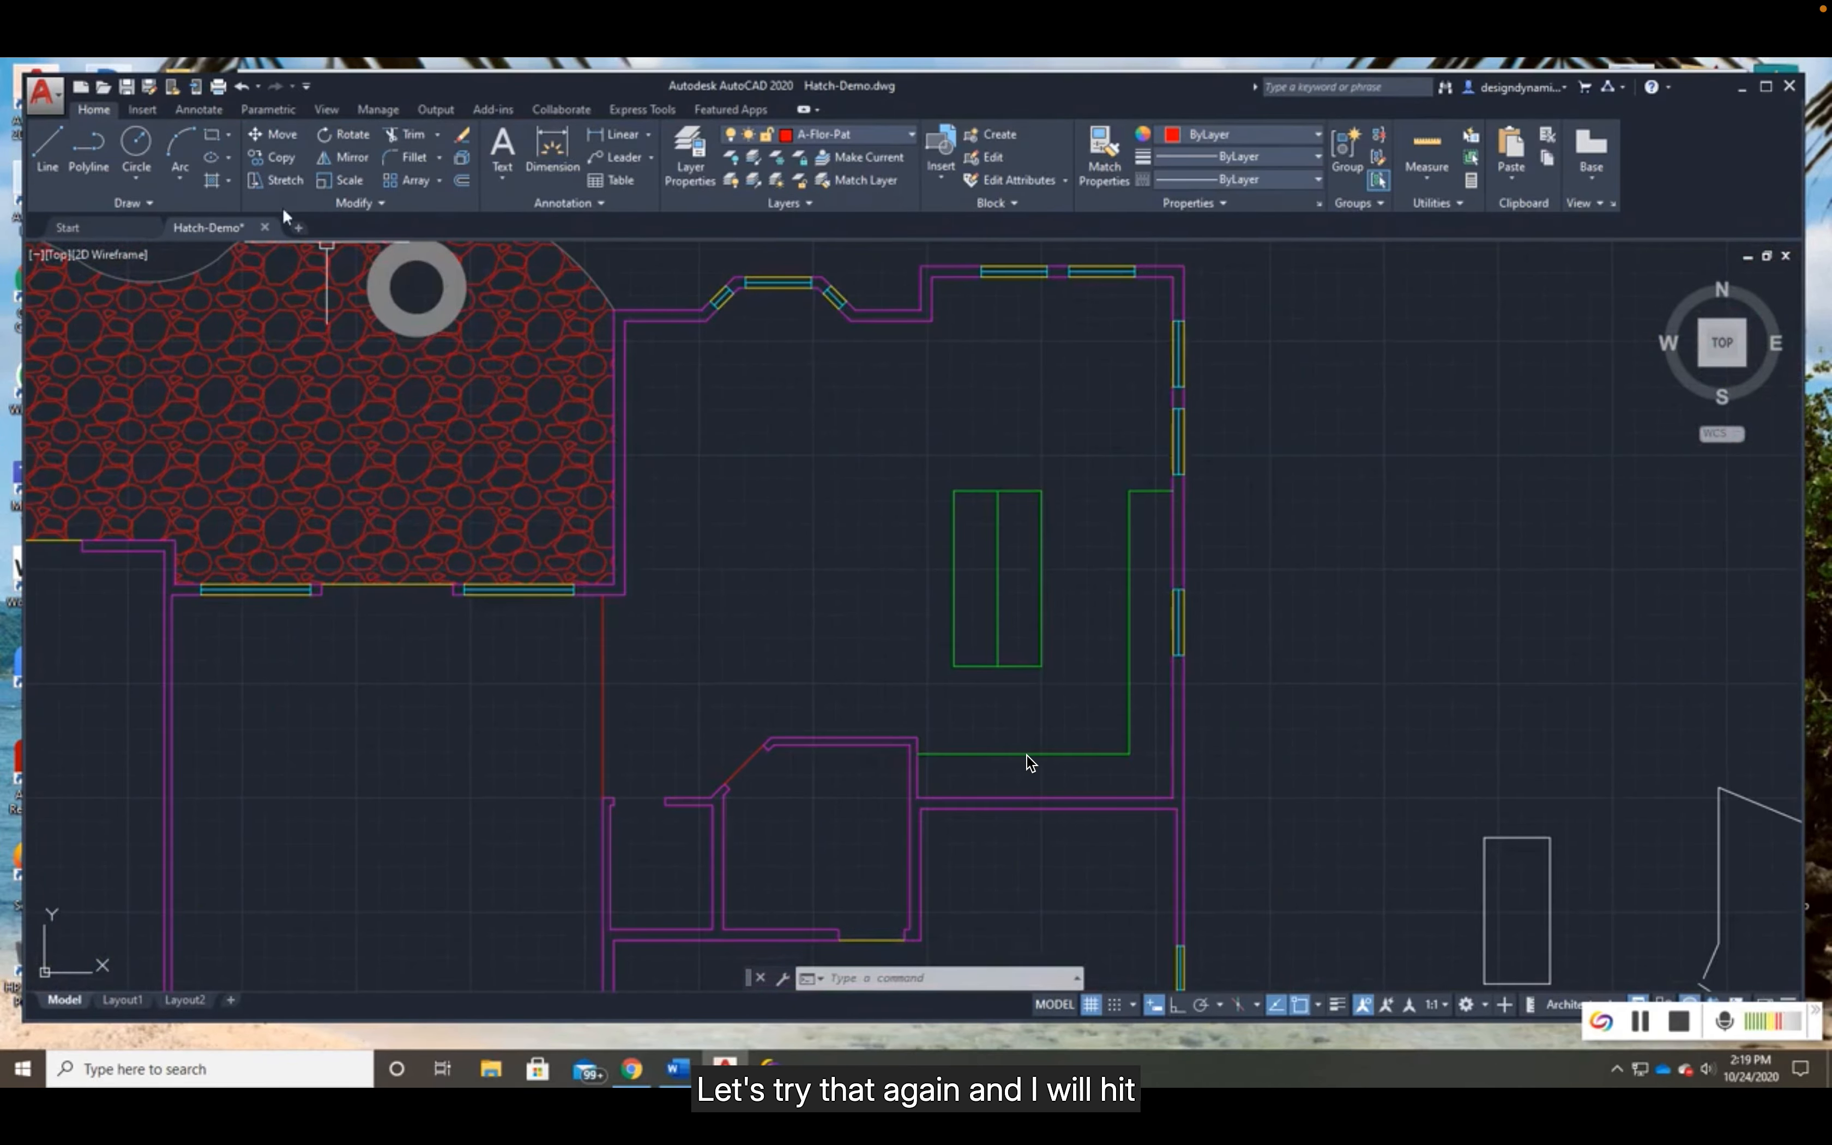
key("Return")
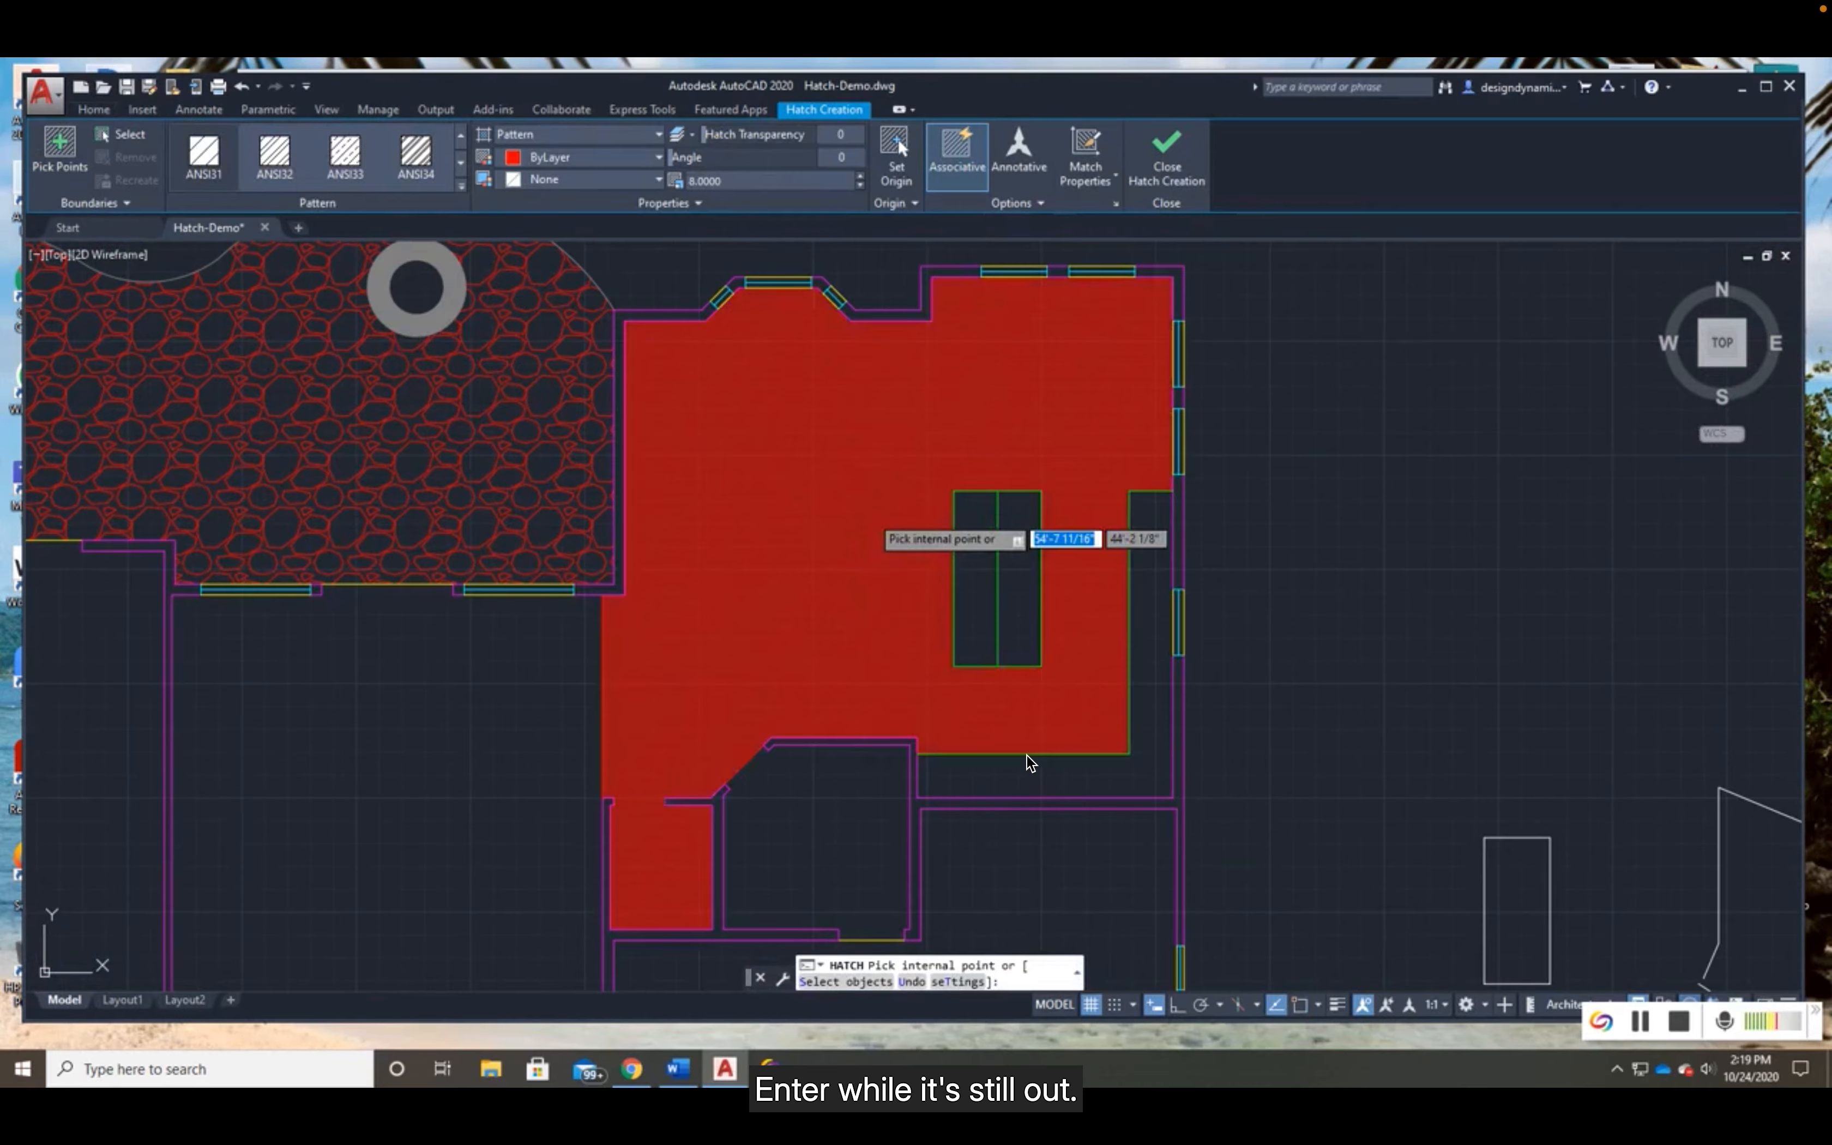
left_click(871, 514)
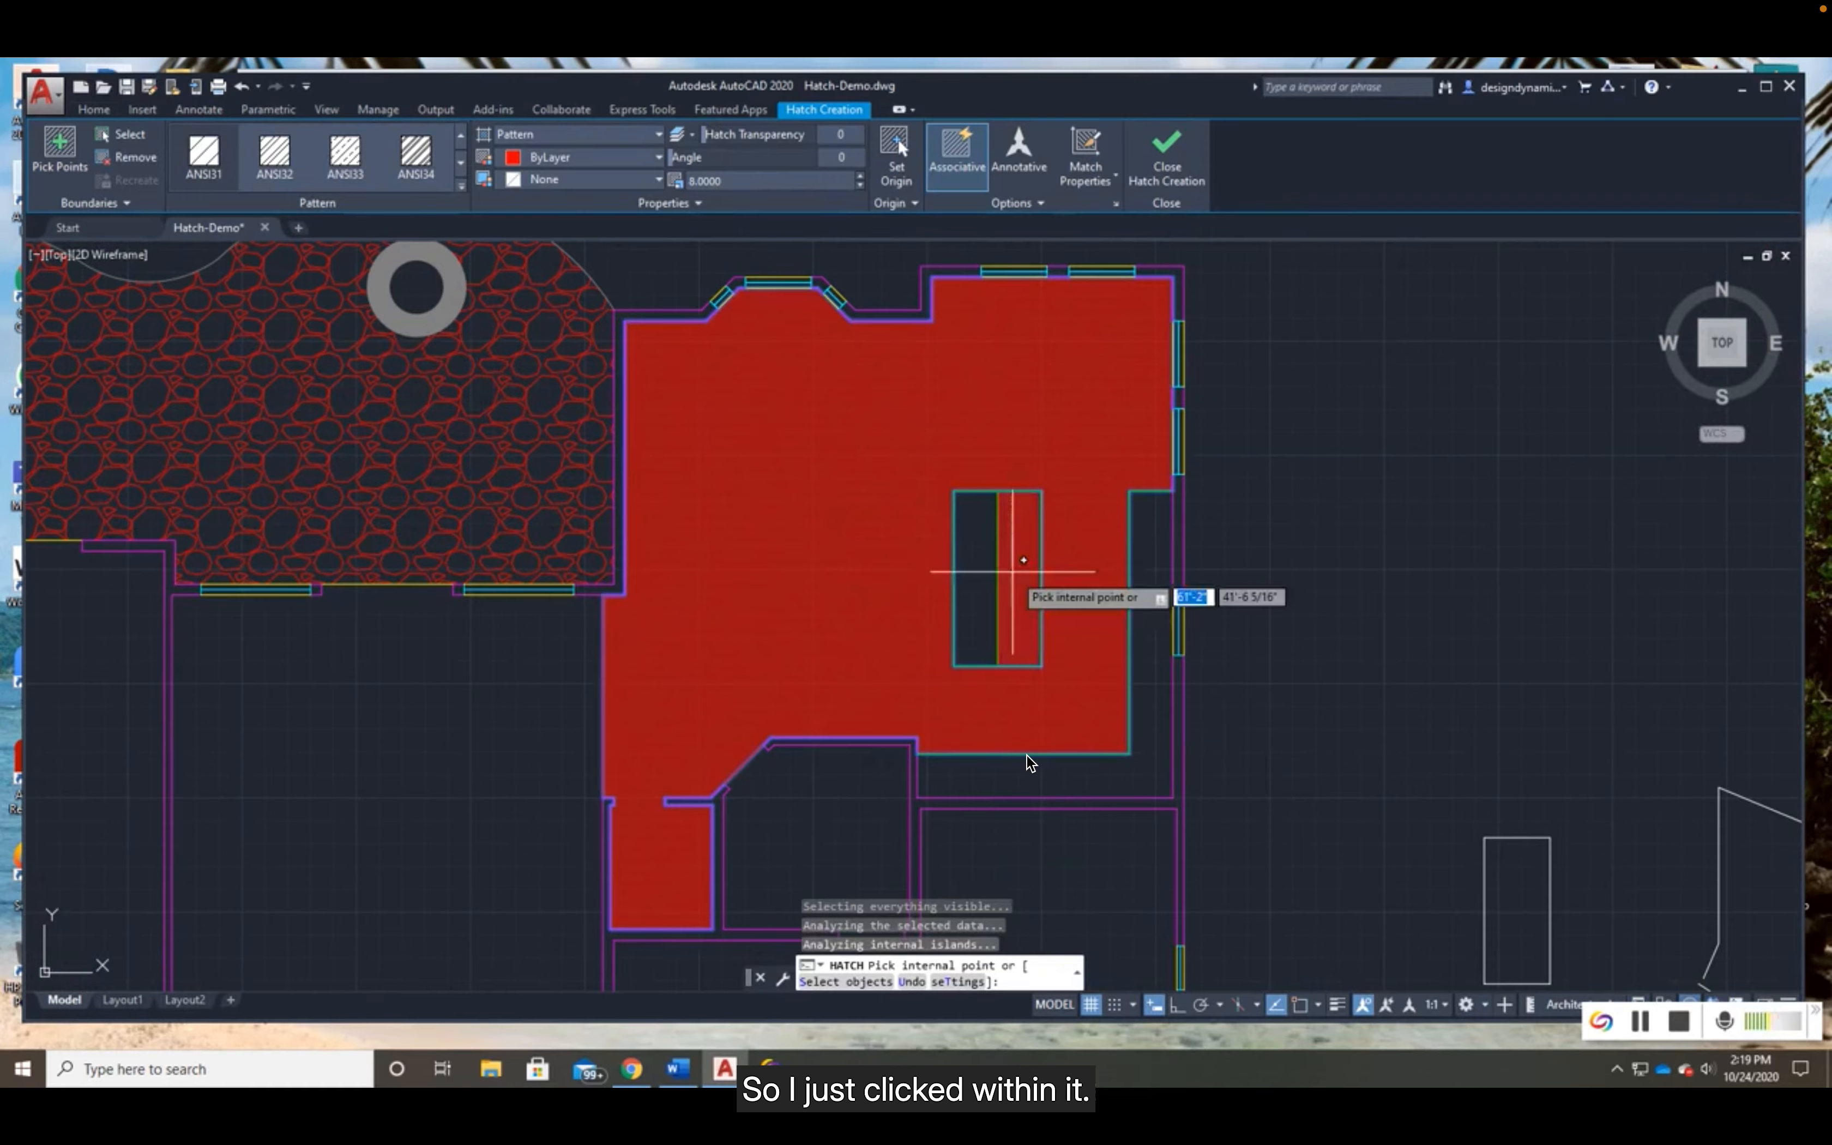
- Measure the distance between two adjacent hatch lines on the kitchen floor
scroll(859, 522, "up", 4)
scroll(858, 506, "up", 5)
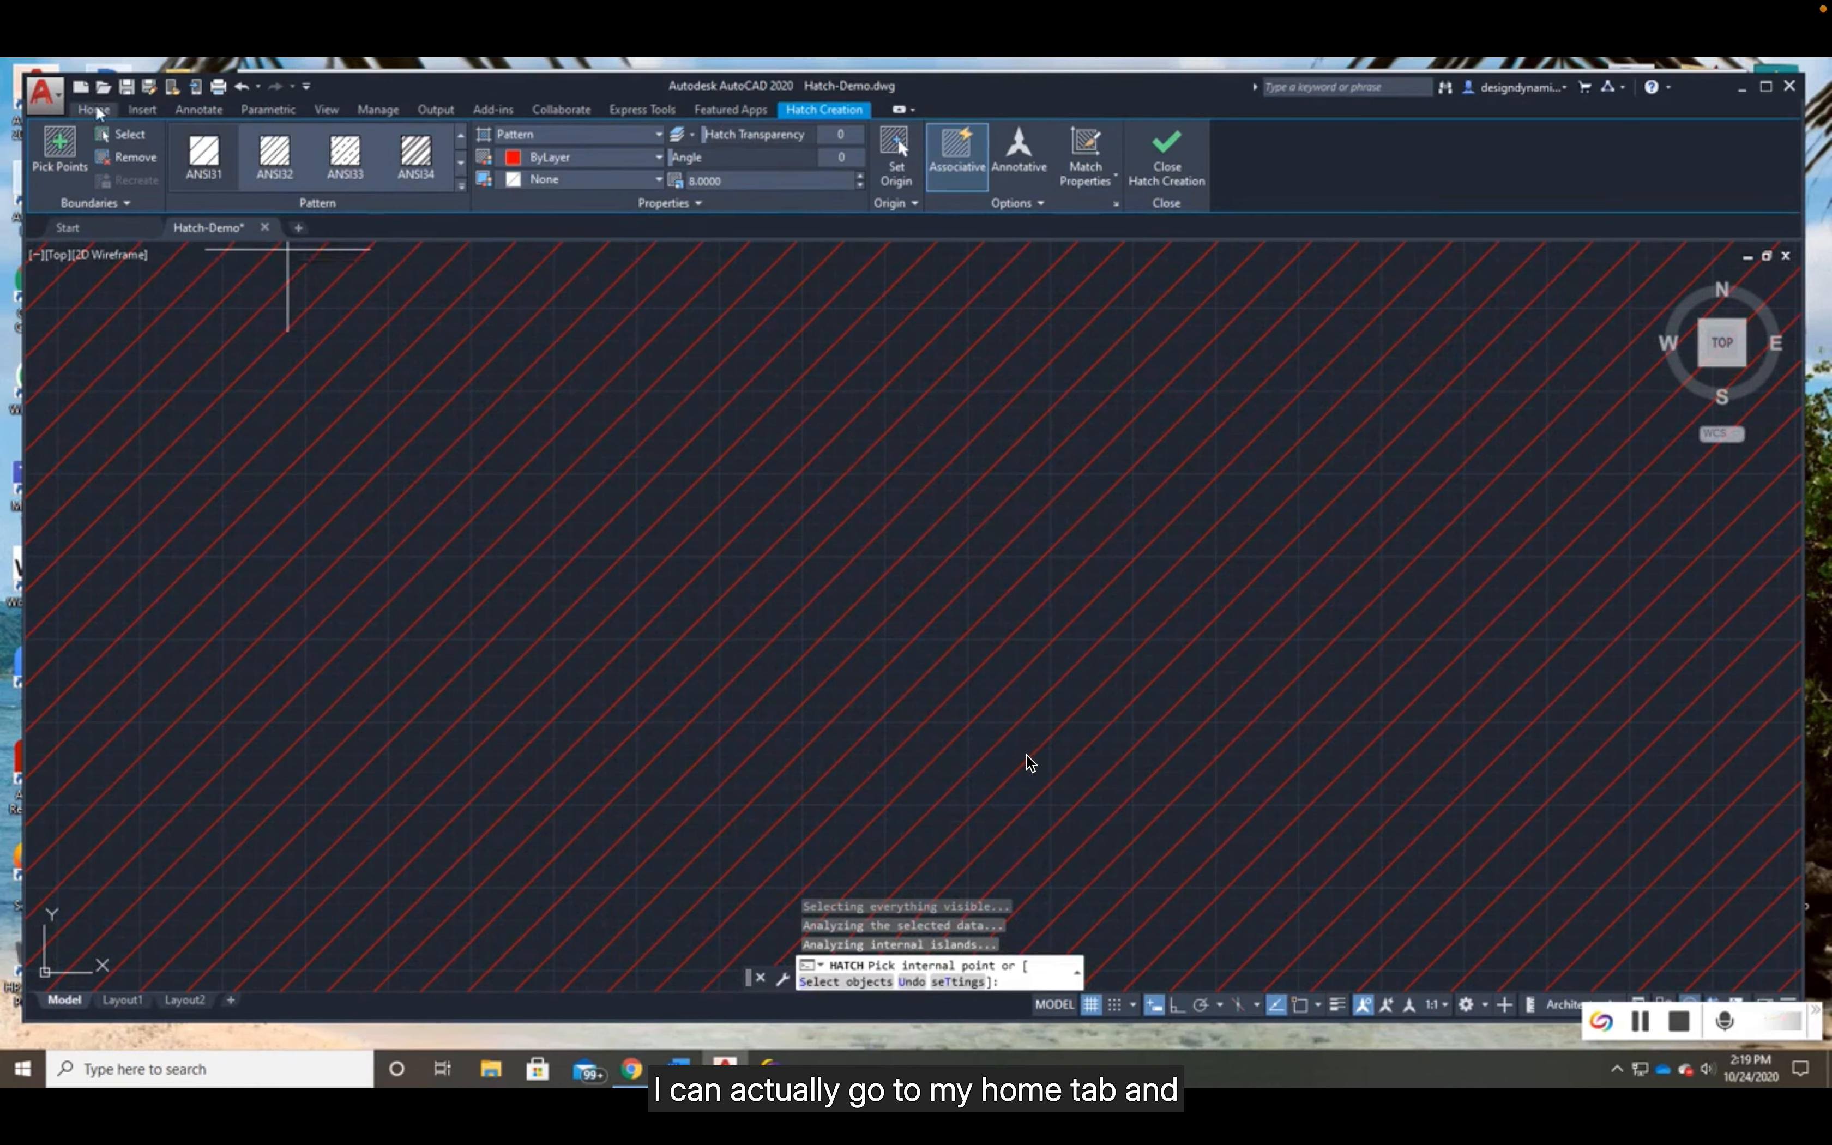
left_click(104, 112)
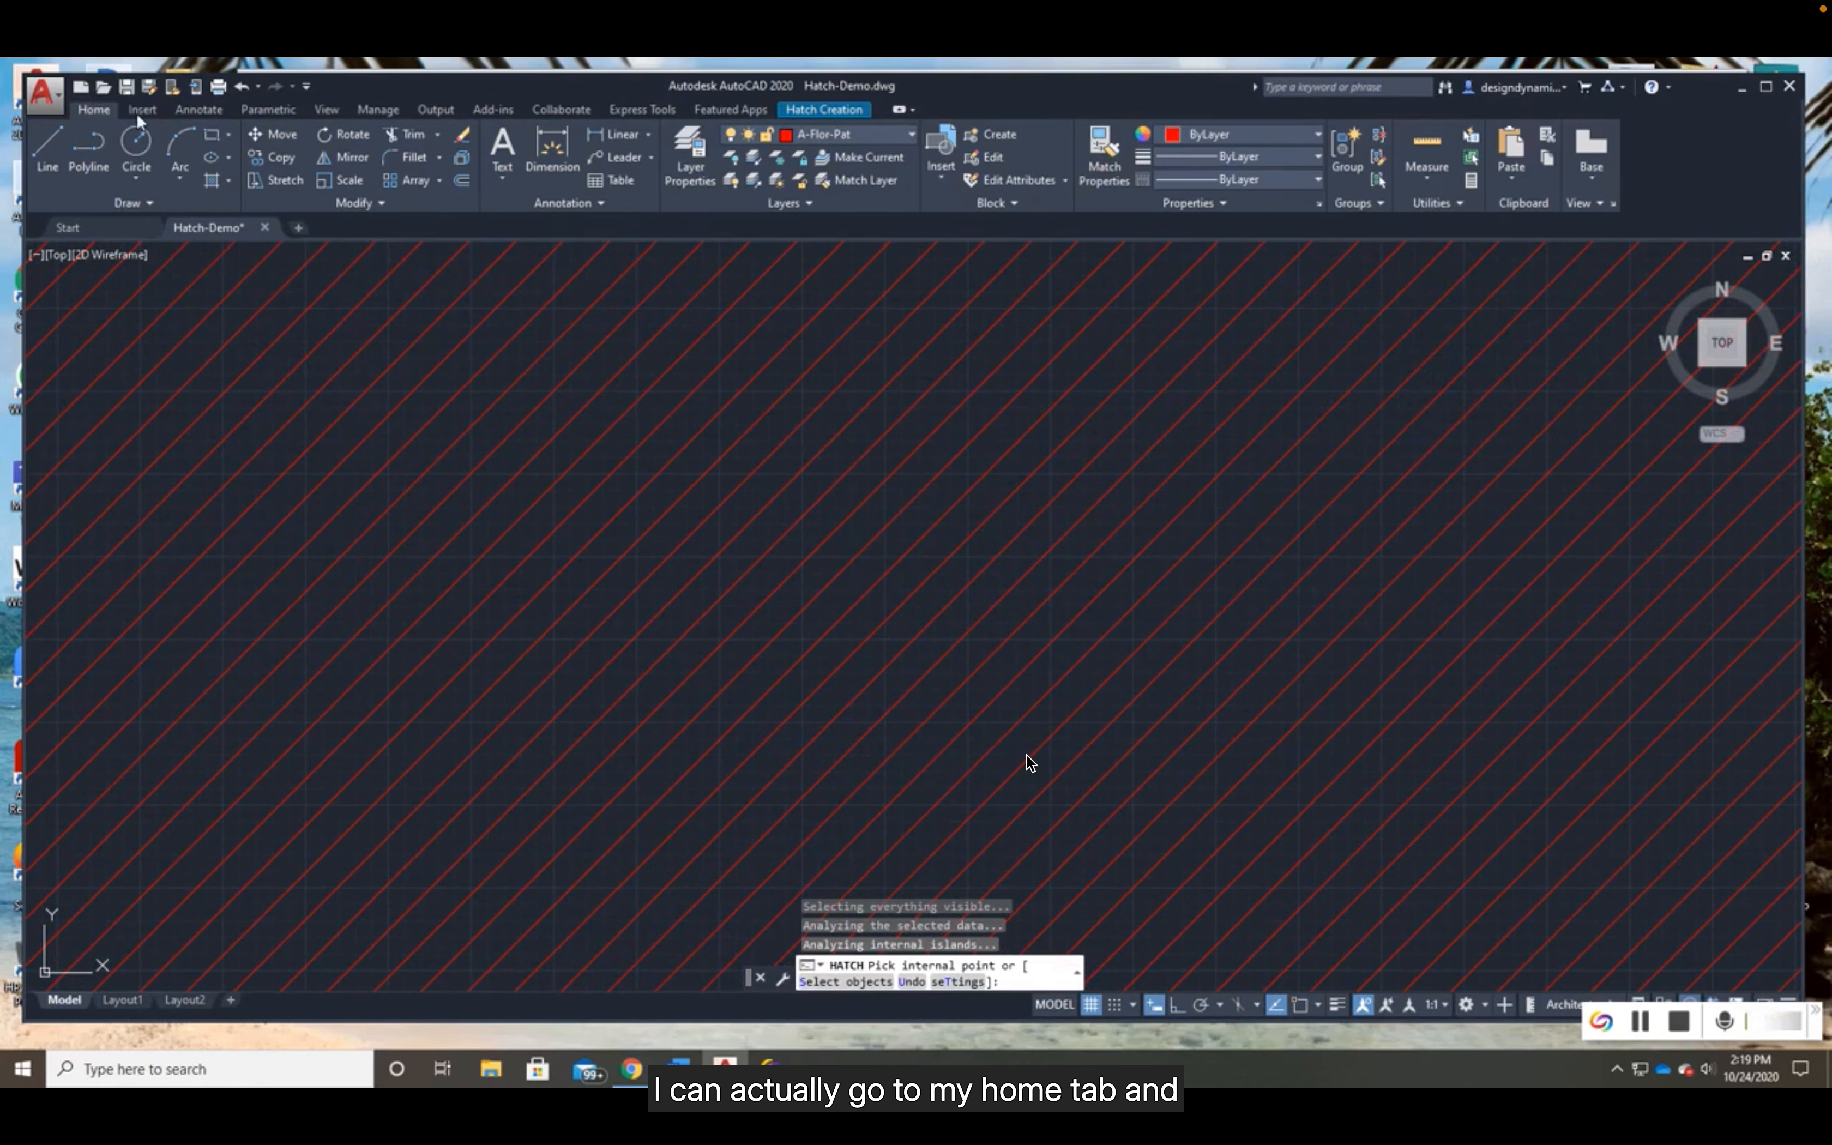
left_click(1425, 185)
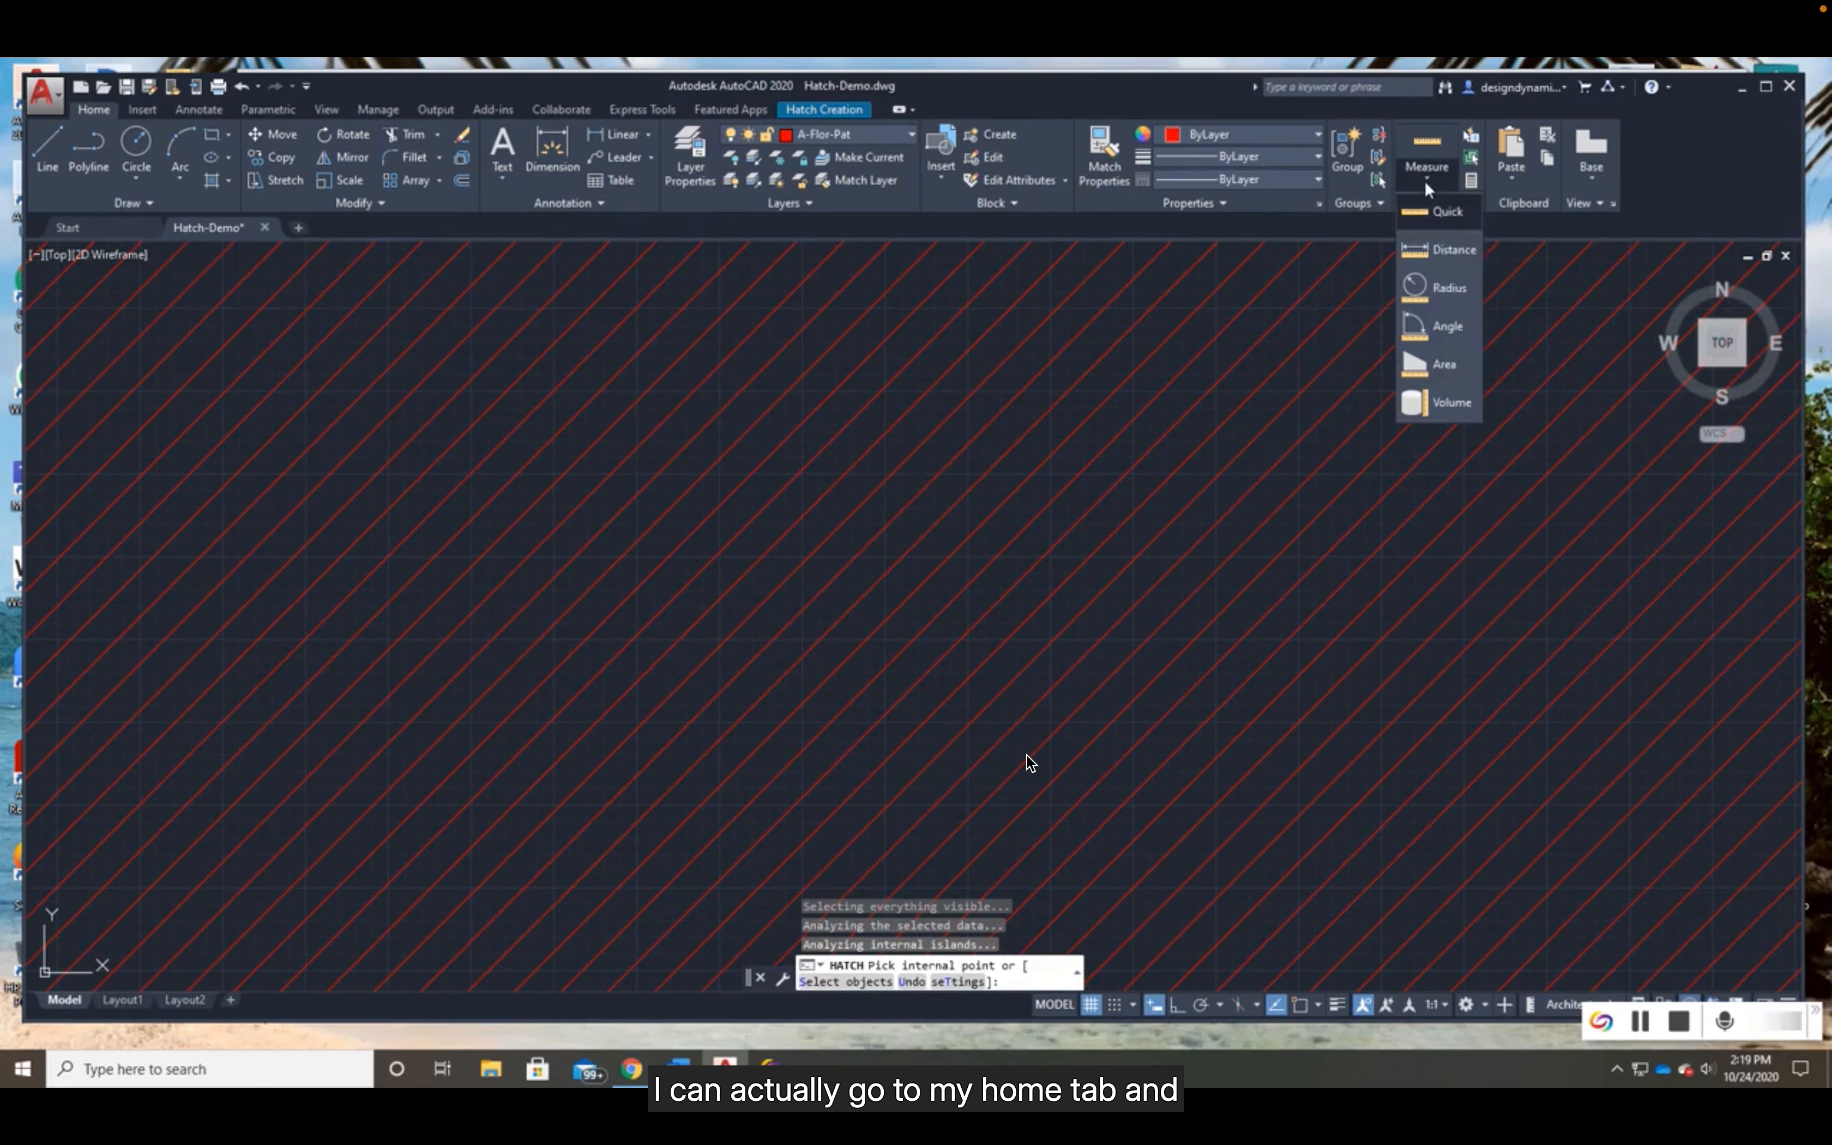
left_click(1454, 250)
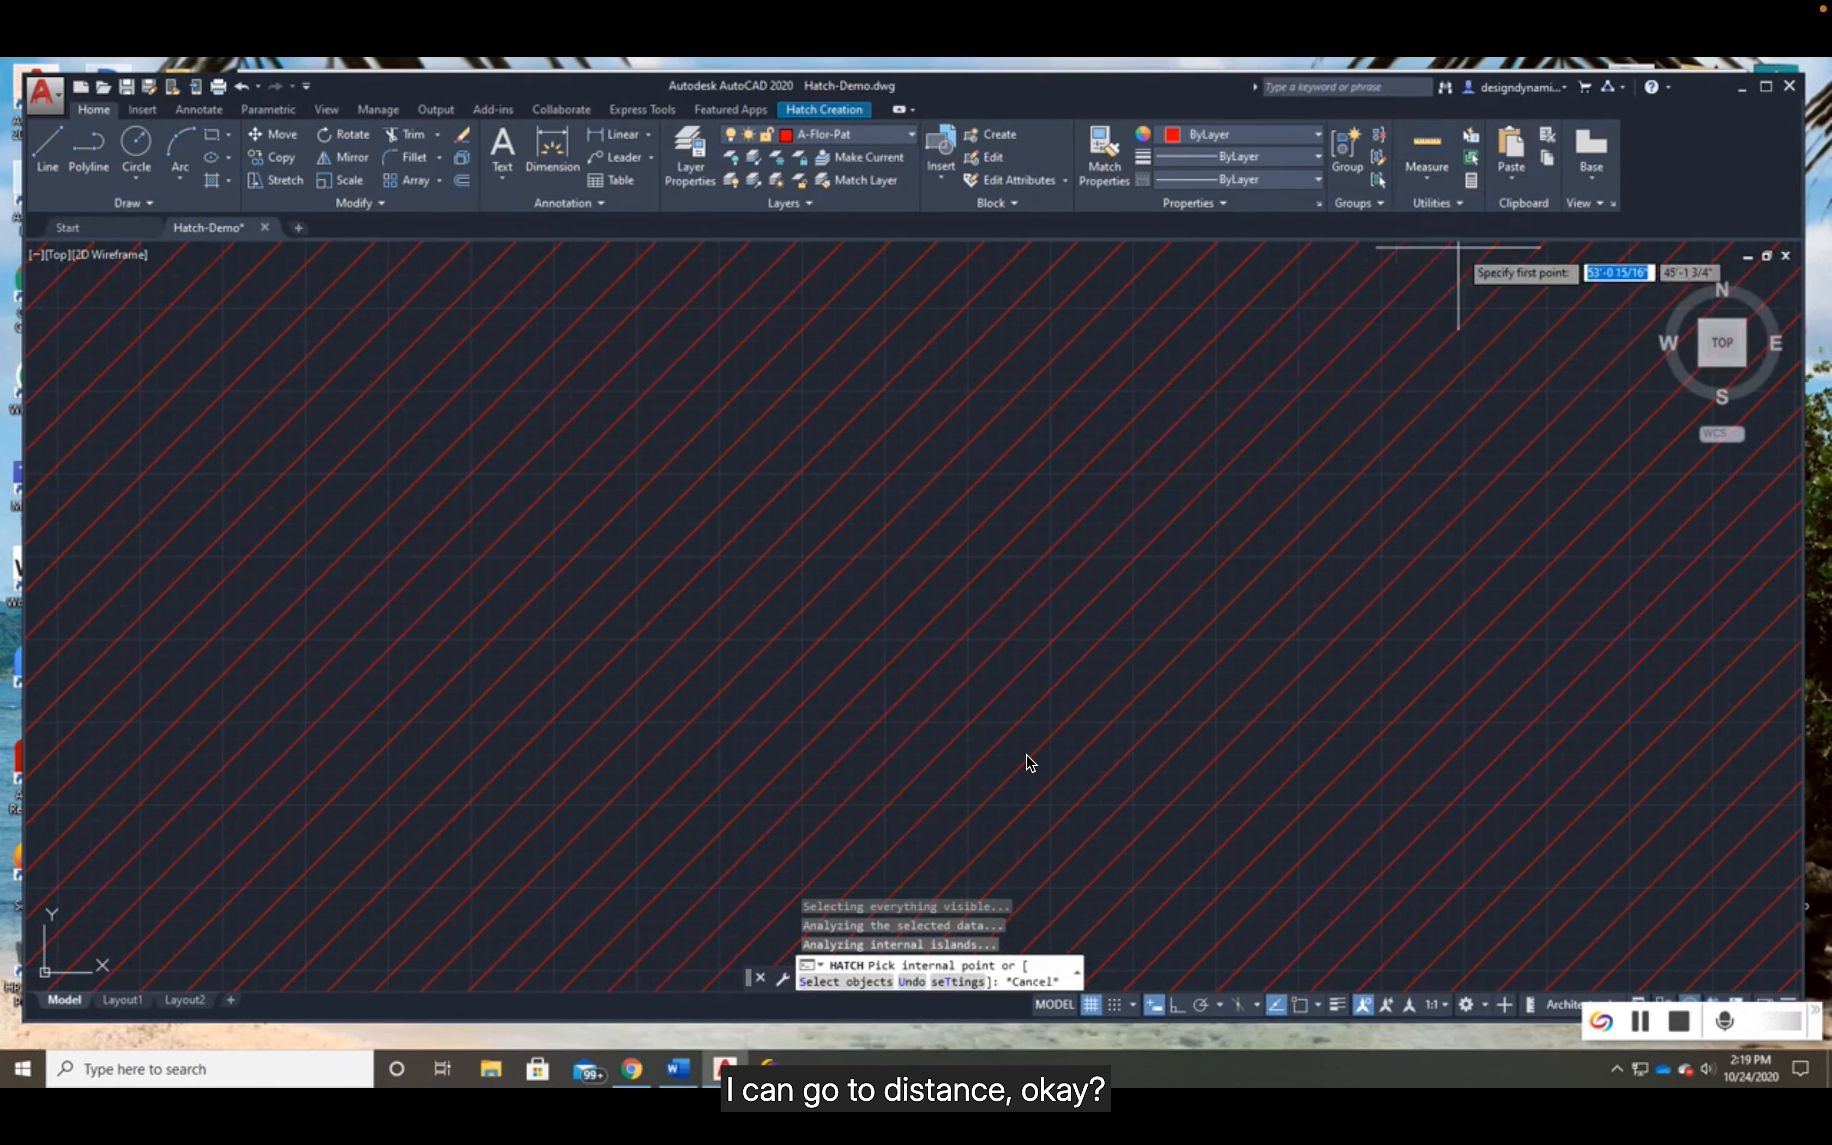
left_click(984, 562)
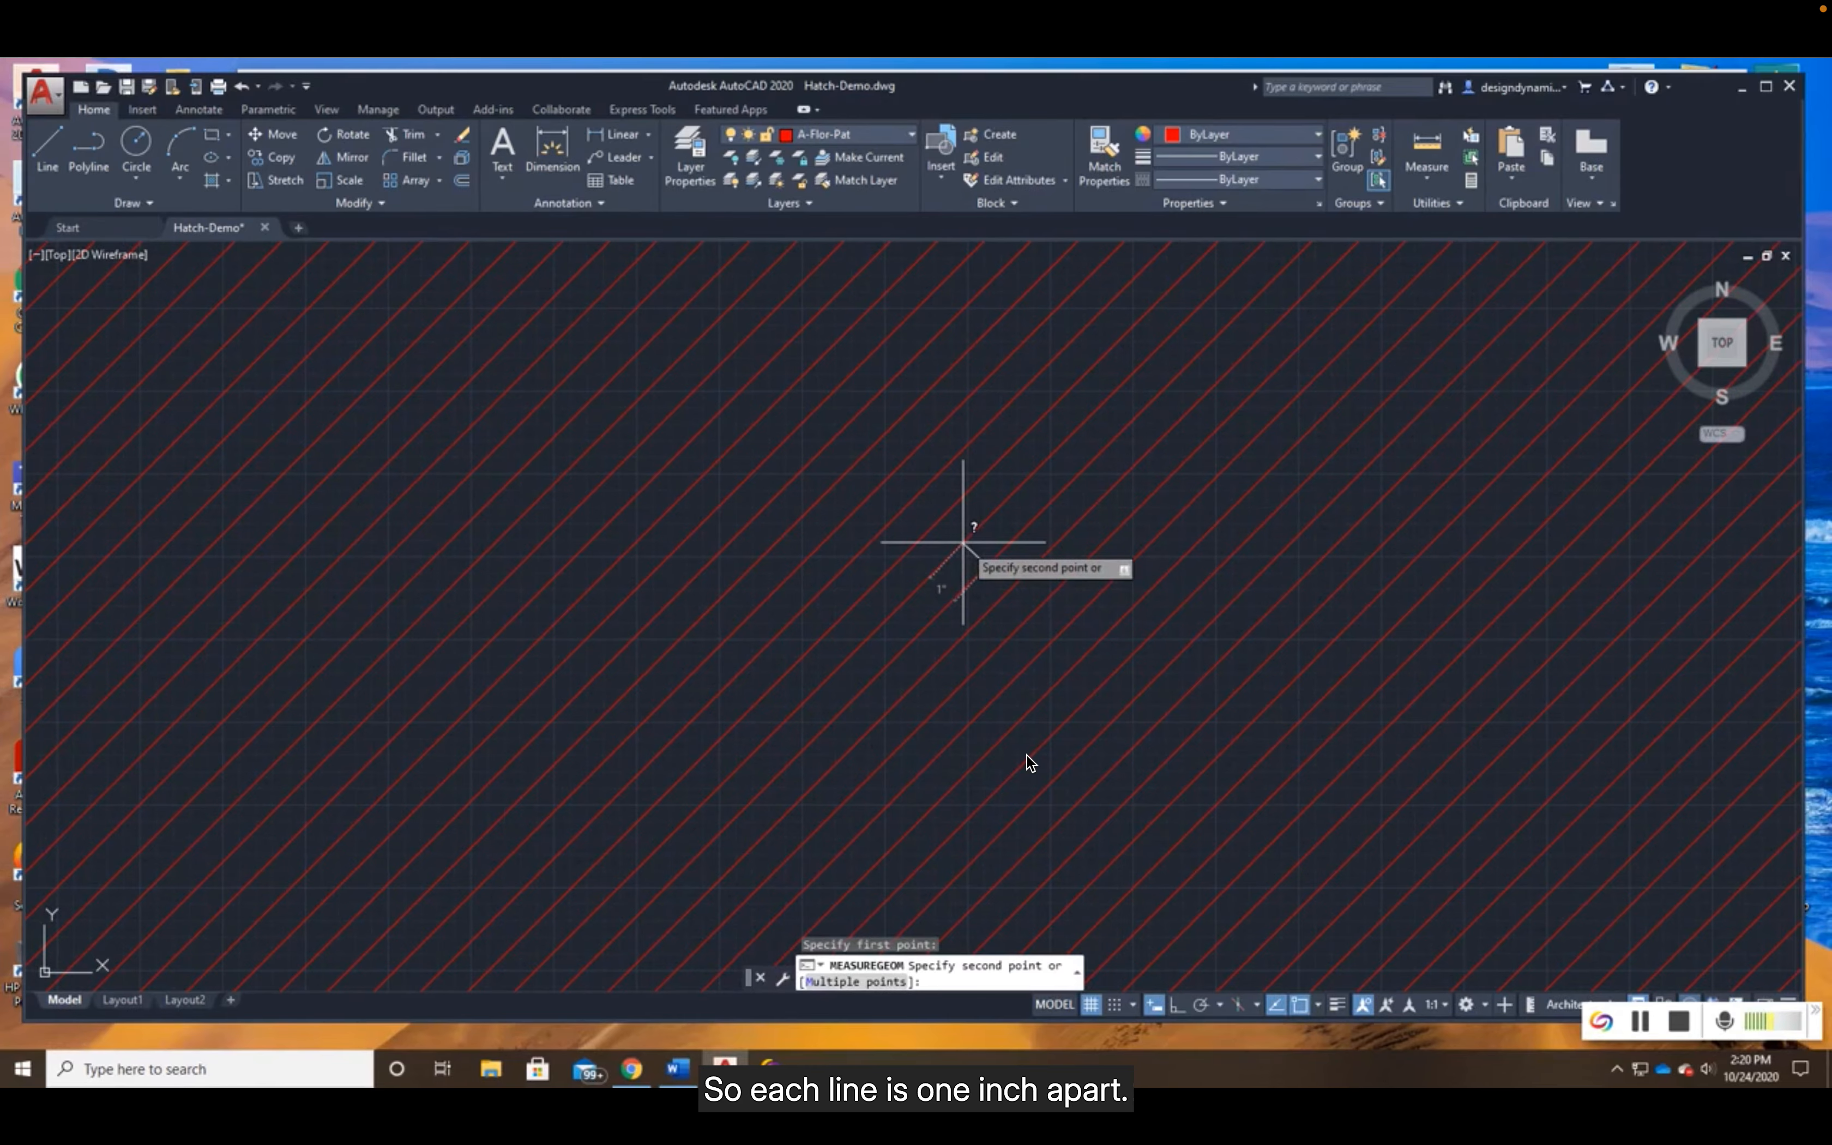
scroll(963, 542, "down", 10)
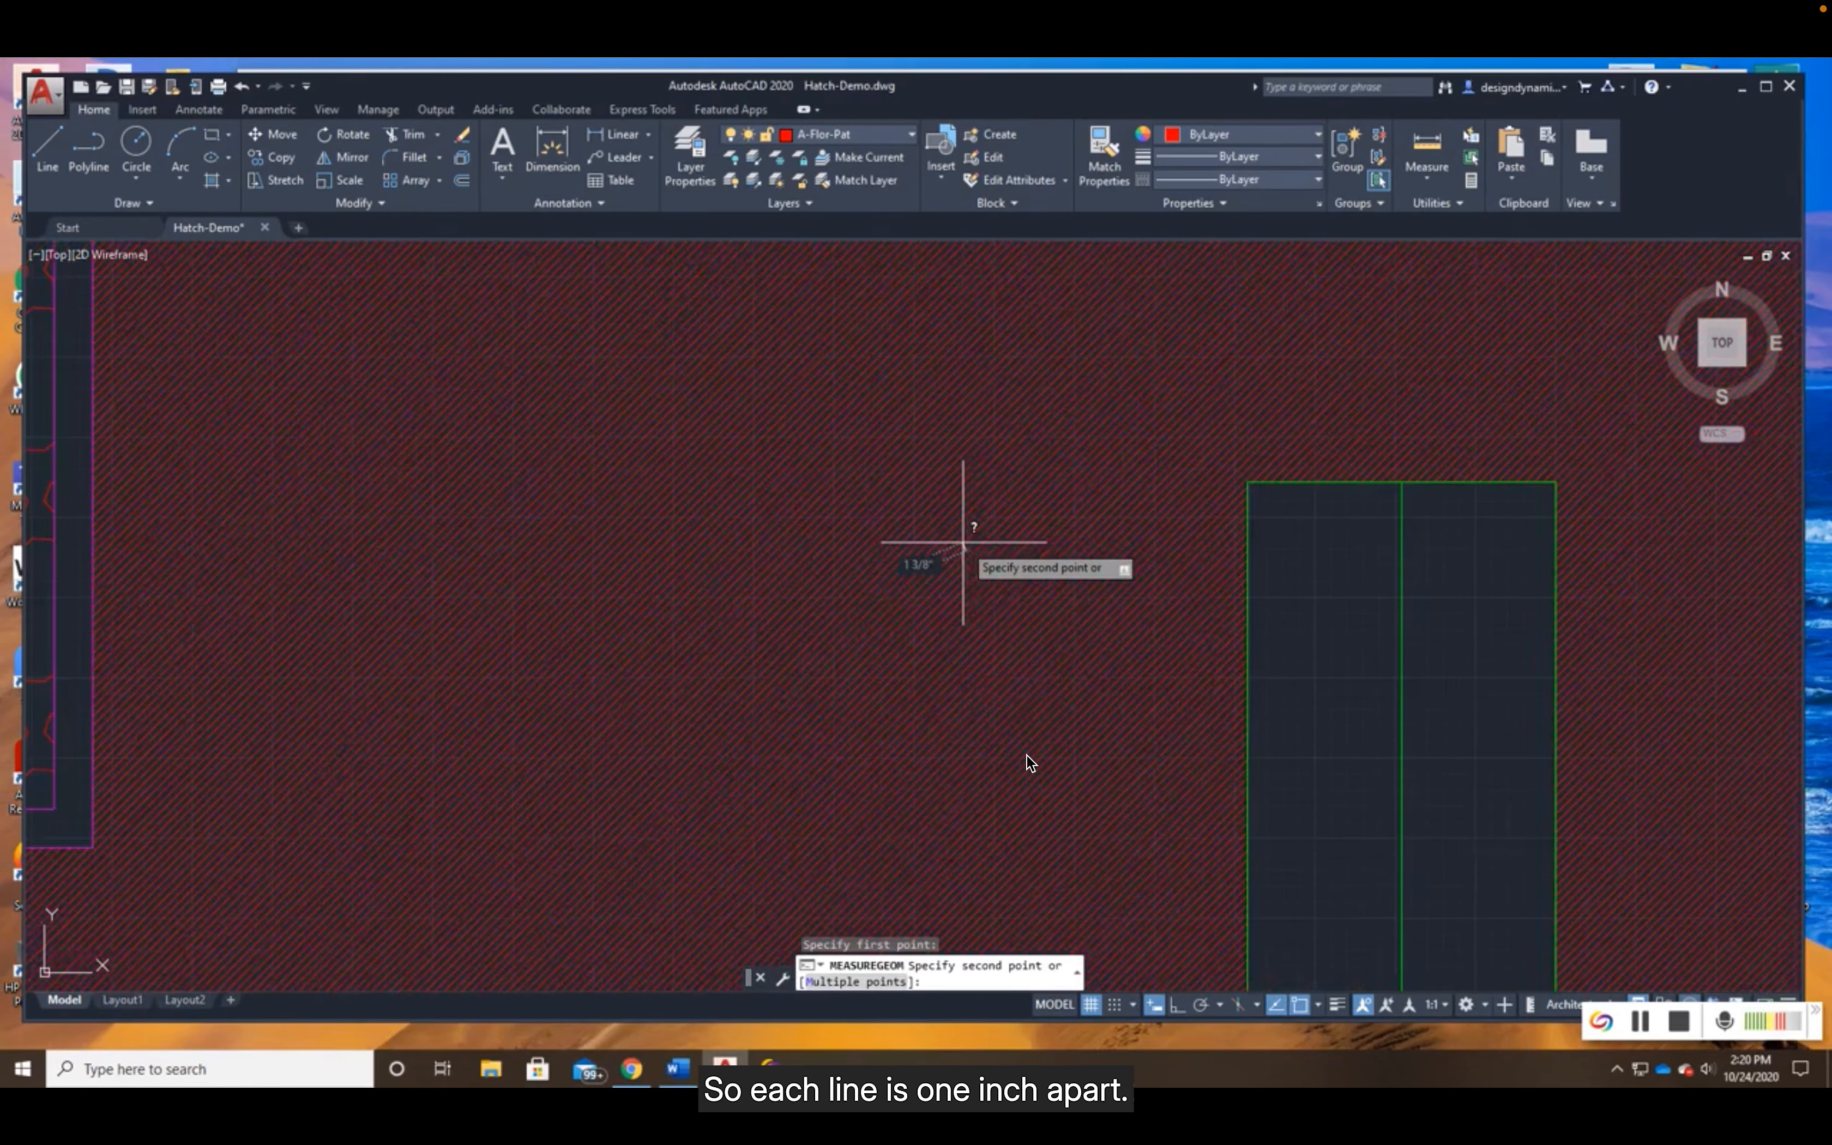
scroll(963, 542, "down", 4)
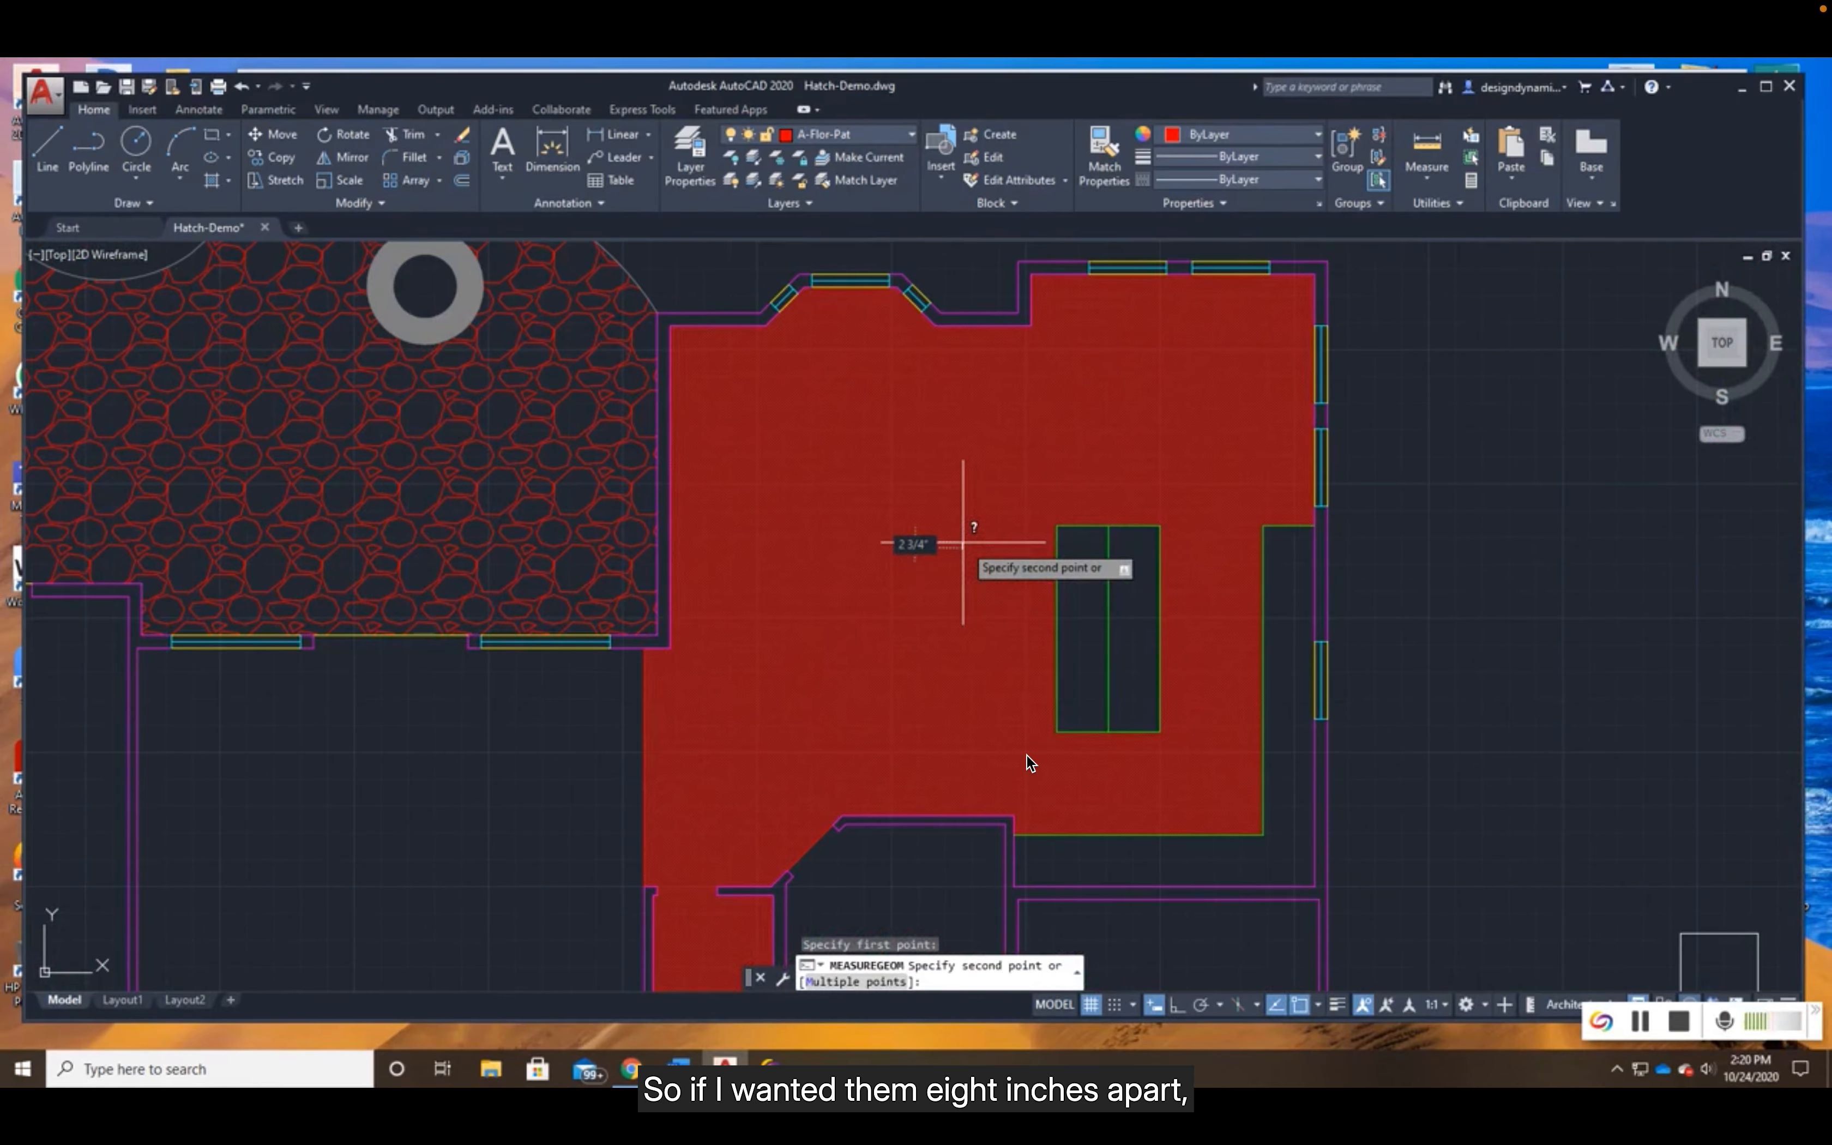
key("Escape")
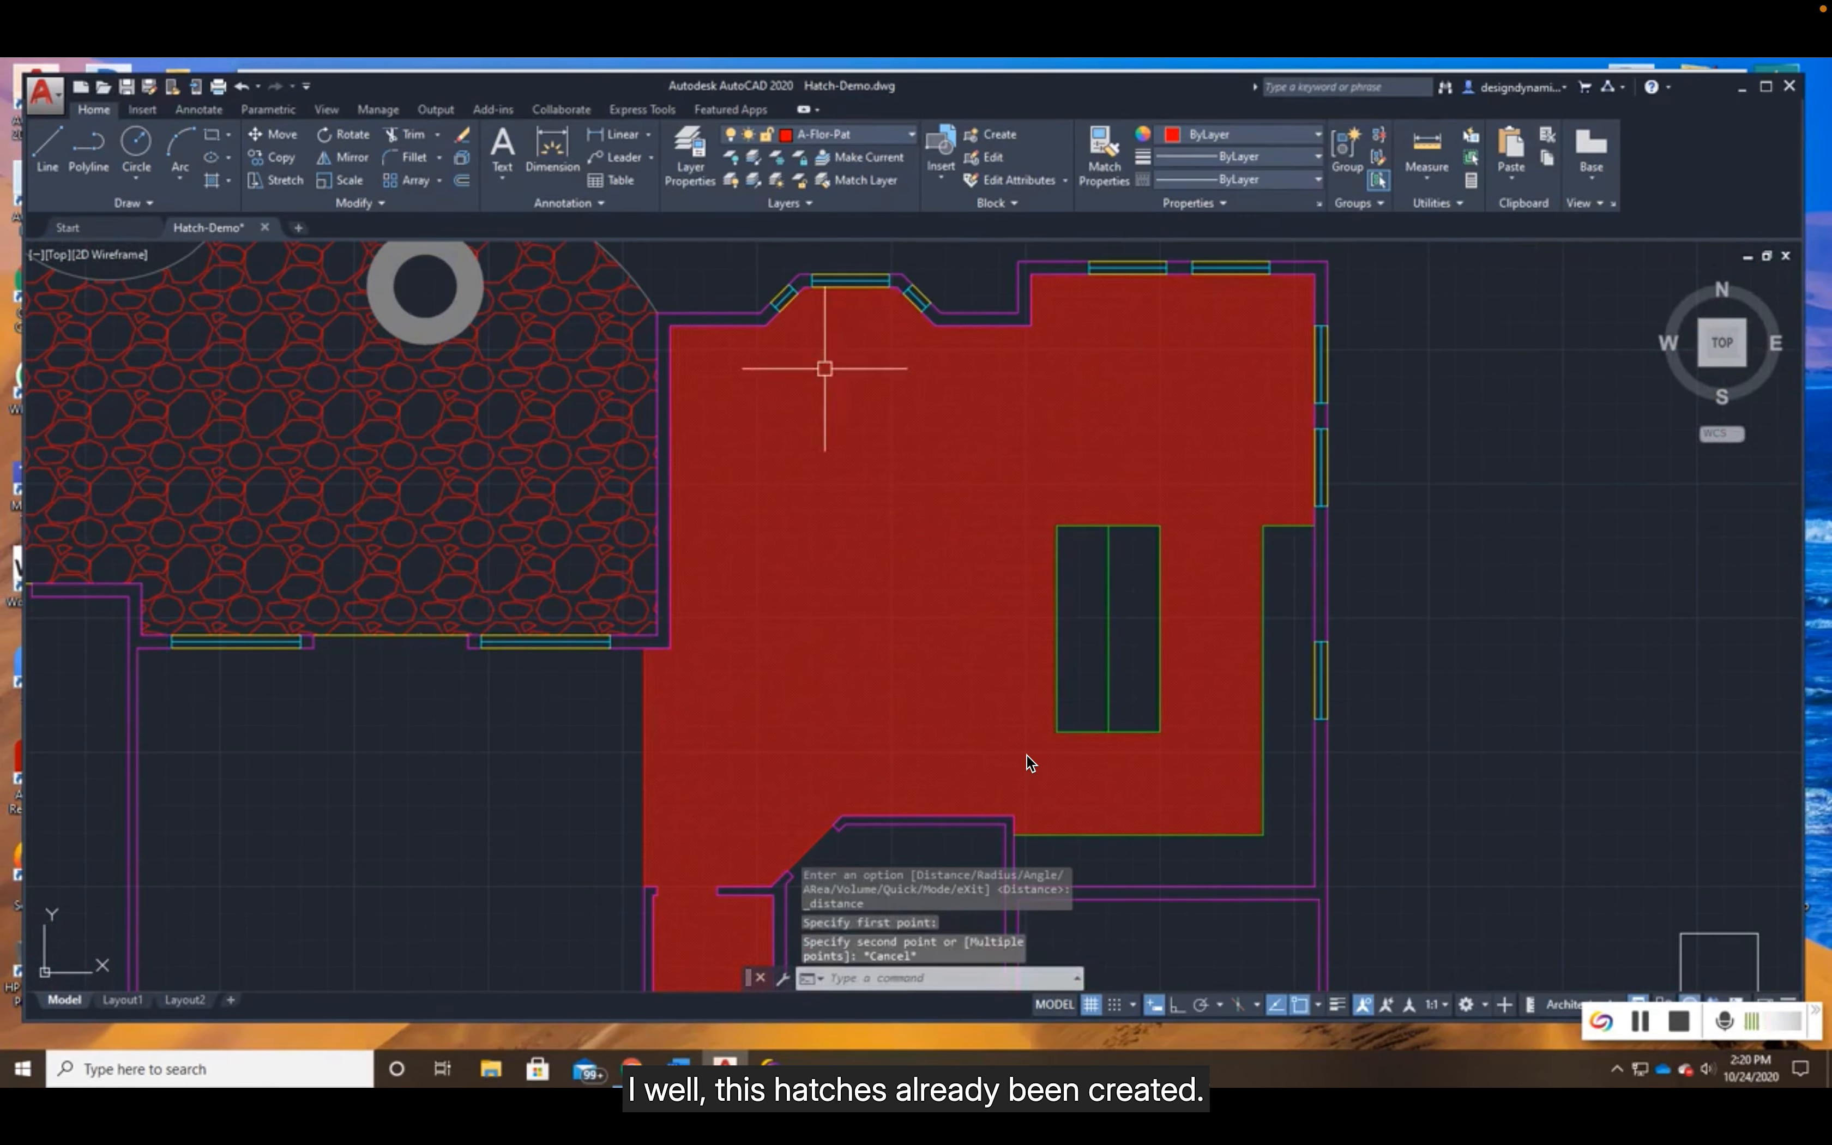
- Erase the existing kitchen floor hatch and hatch the kitchen floor area around the island again
left_click(899, 452)
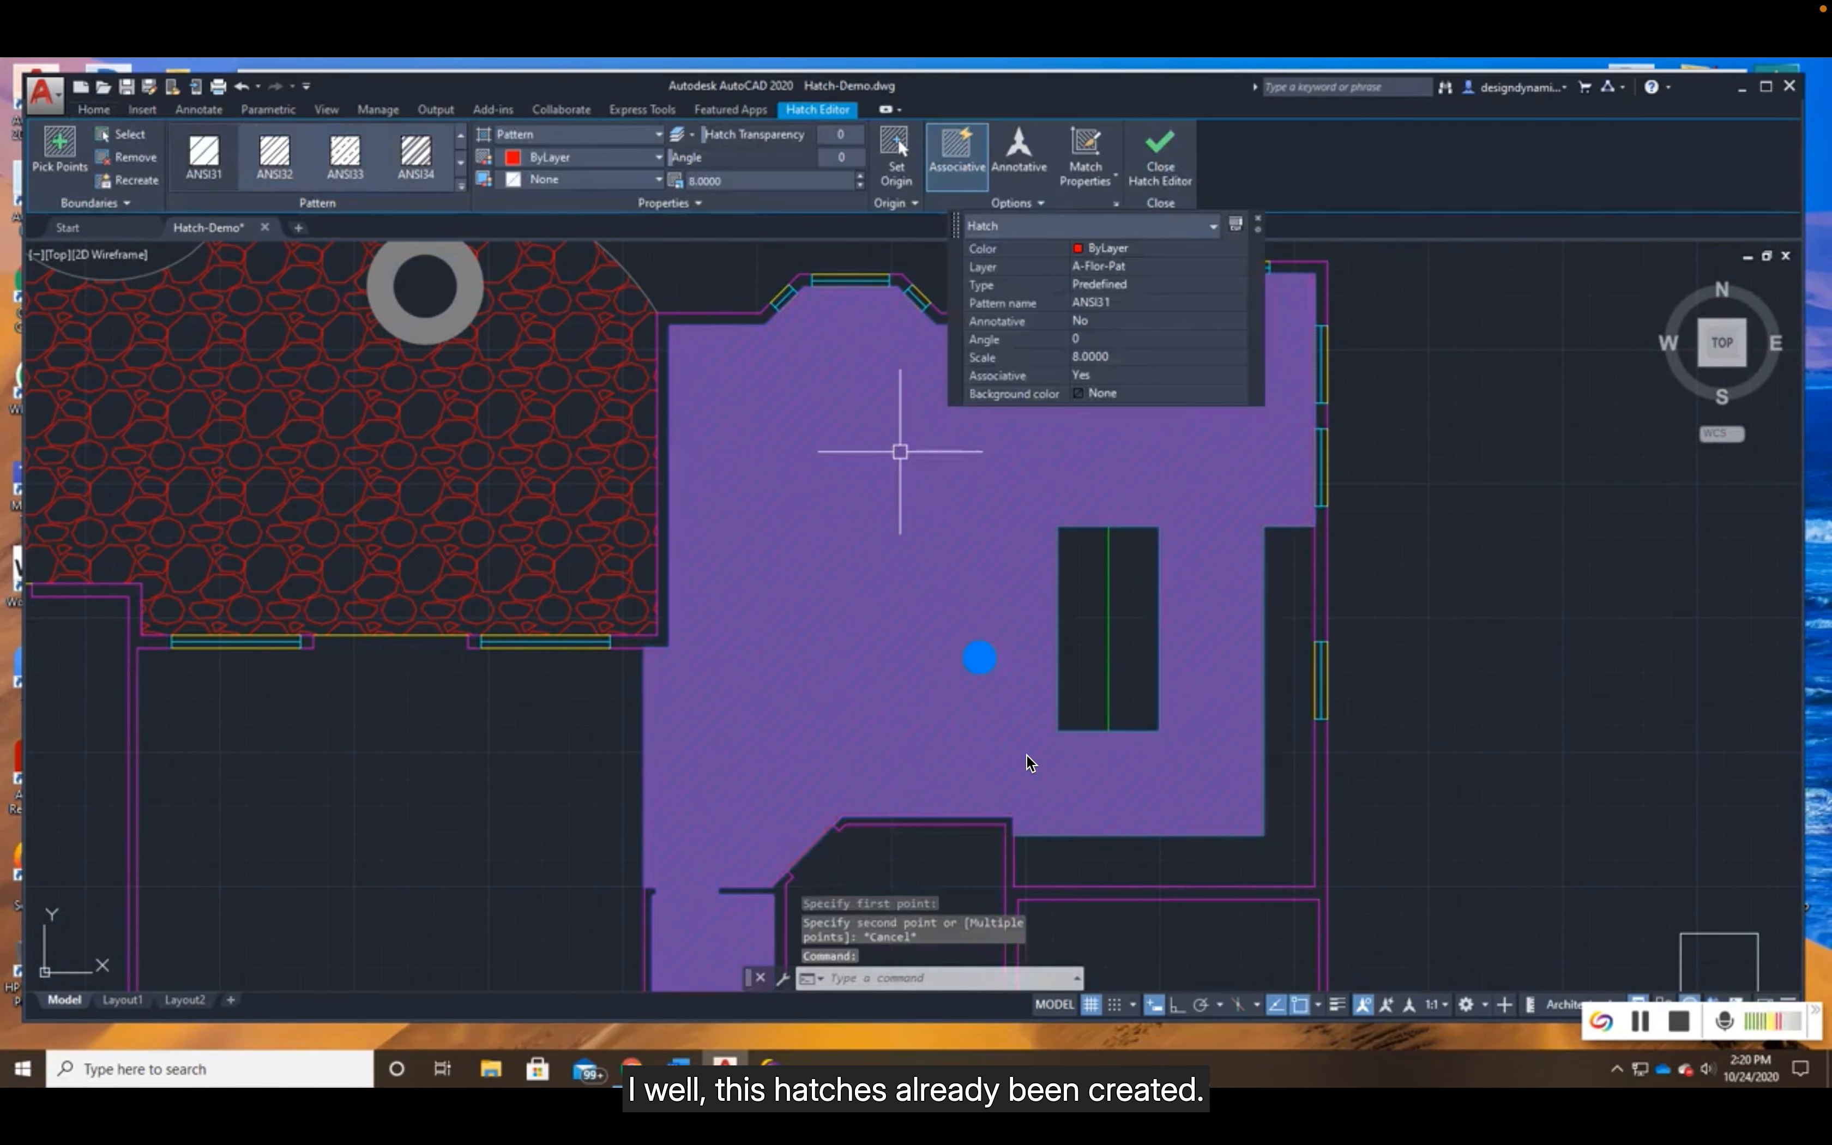
key("Delete")
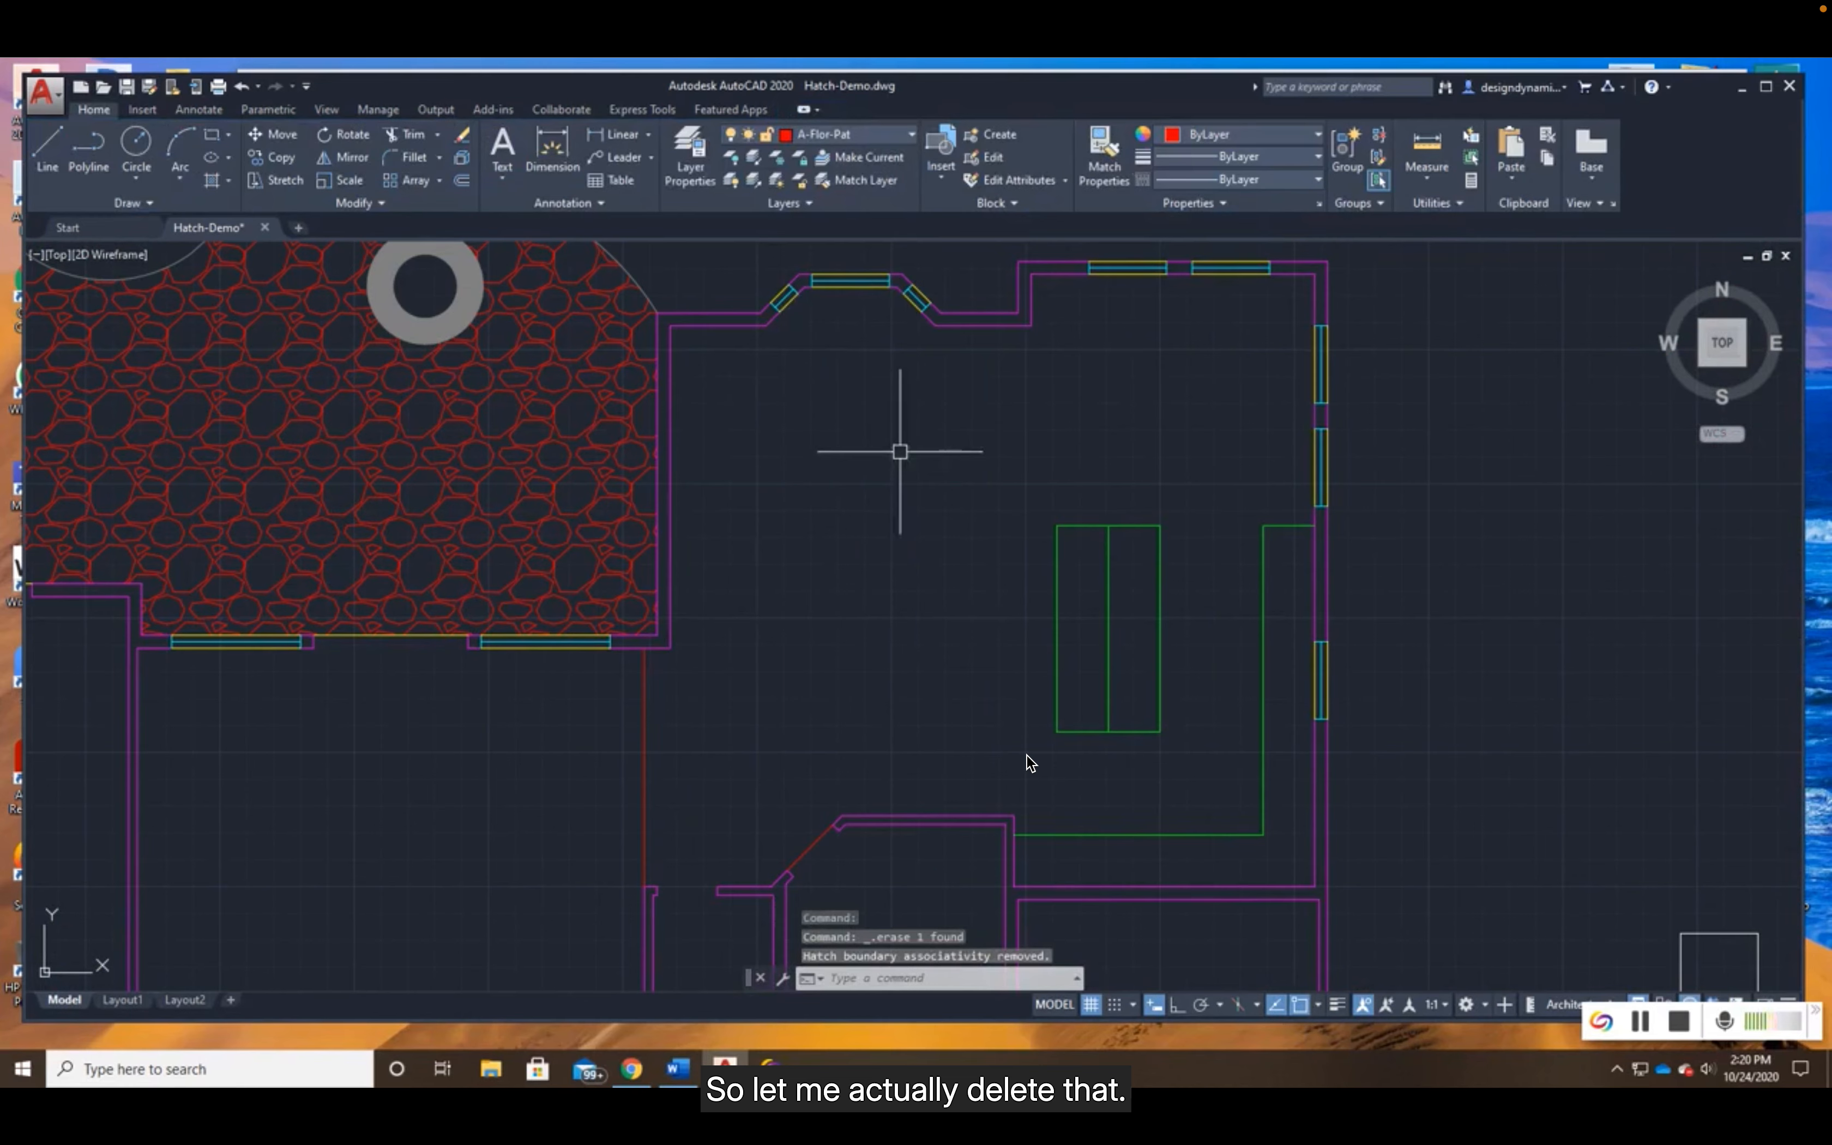
left_click(212, 181)
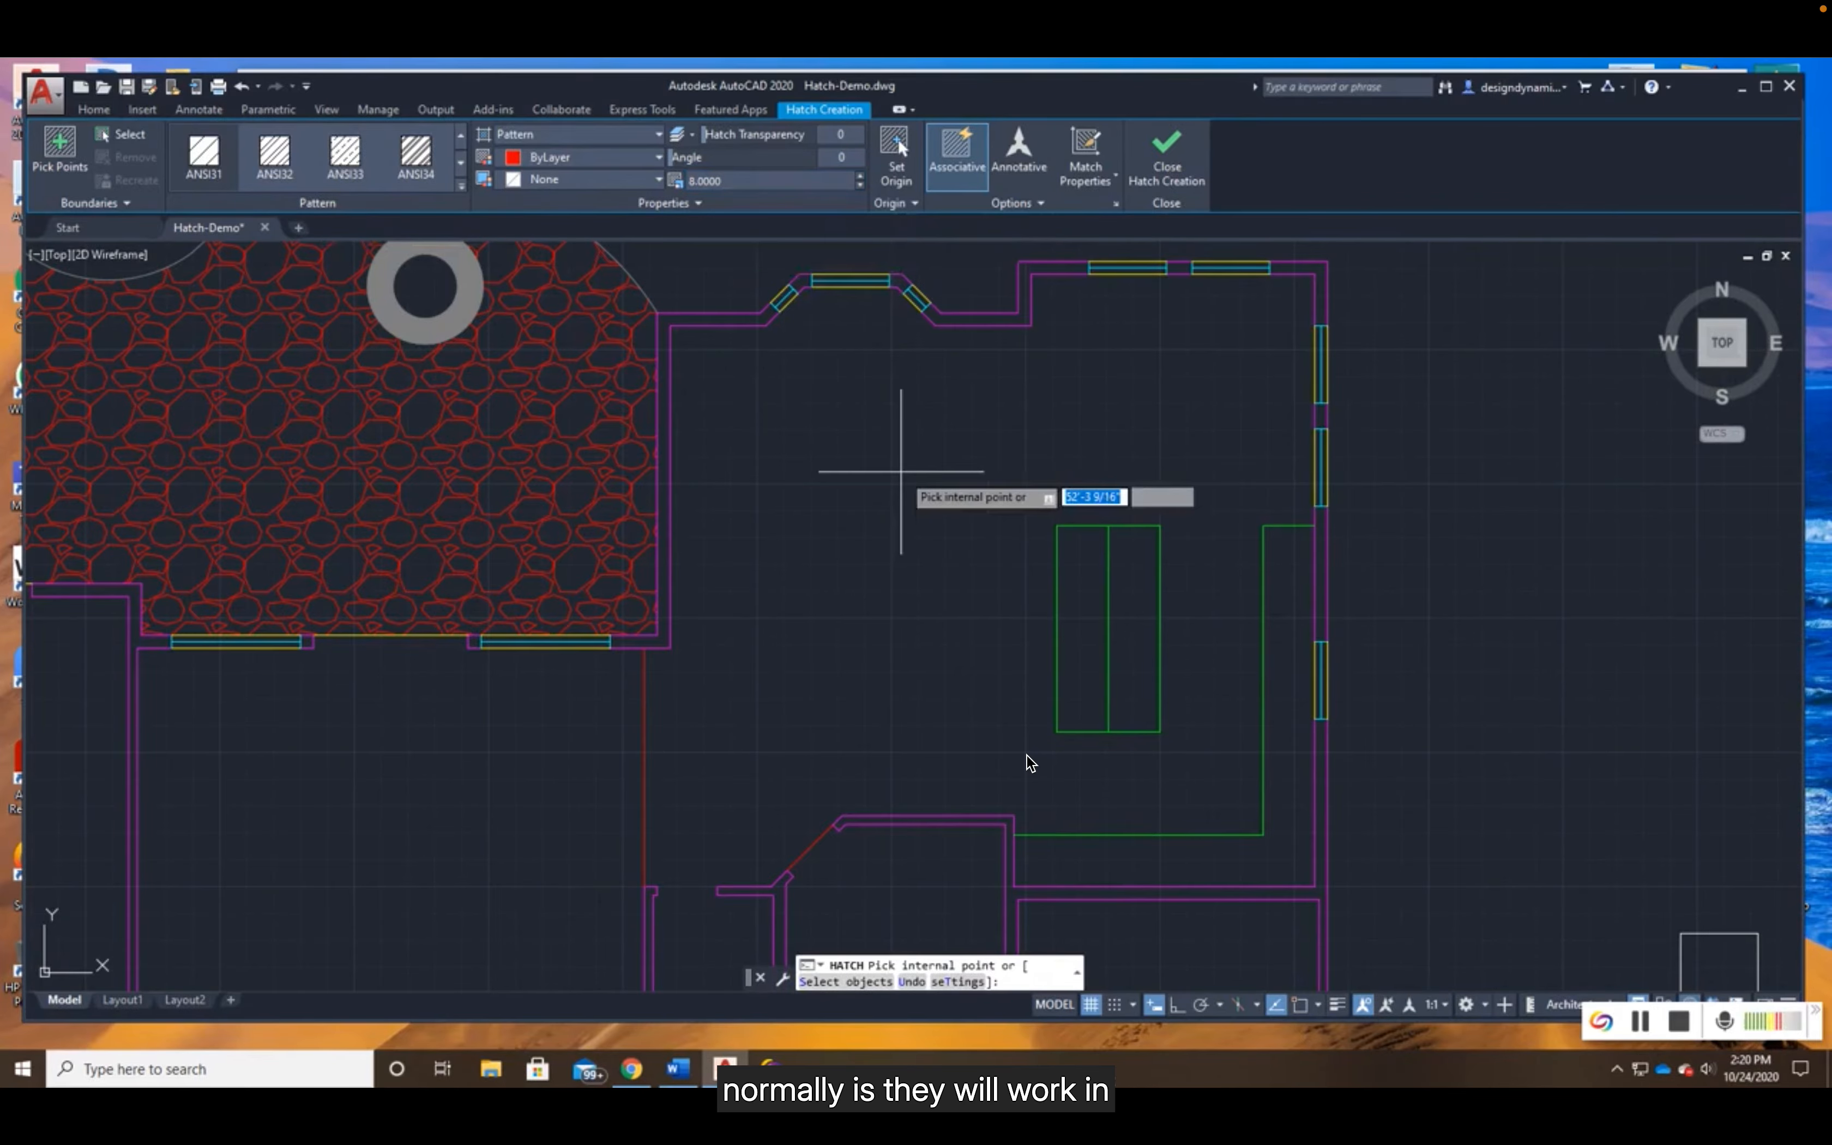
scroll(900, 471, "down", 3)
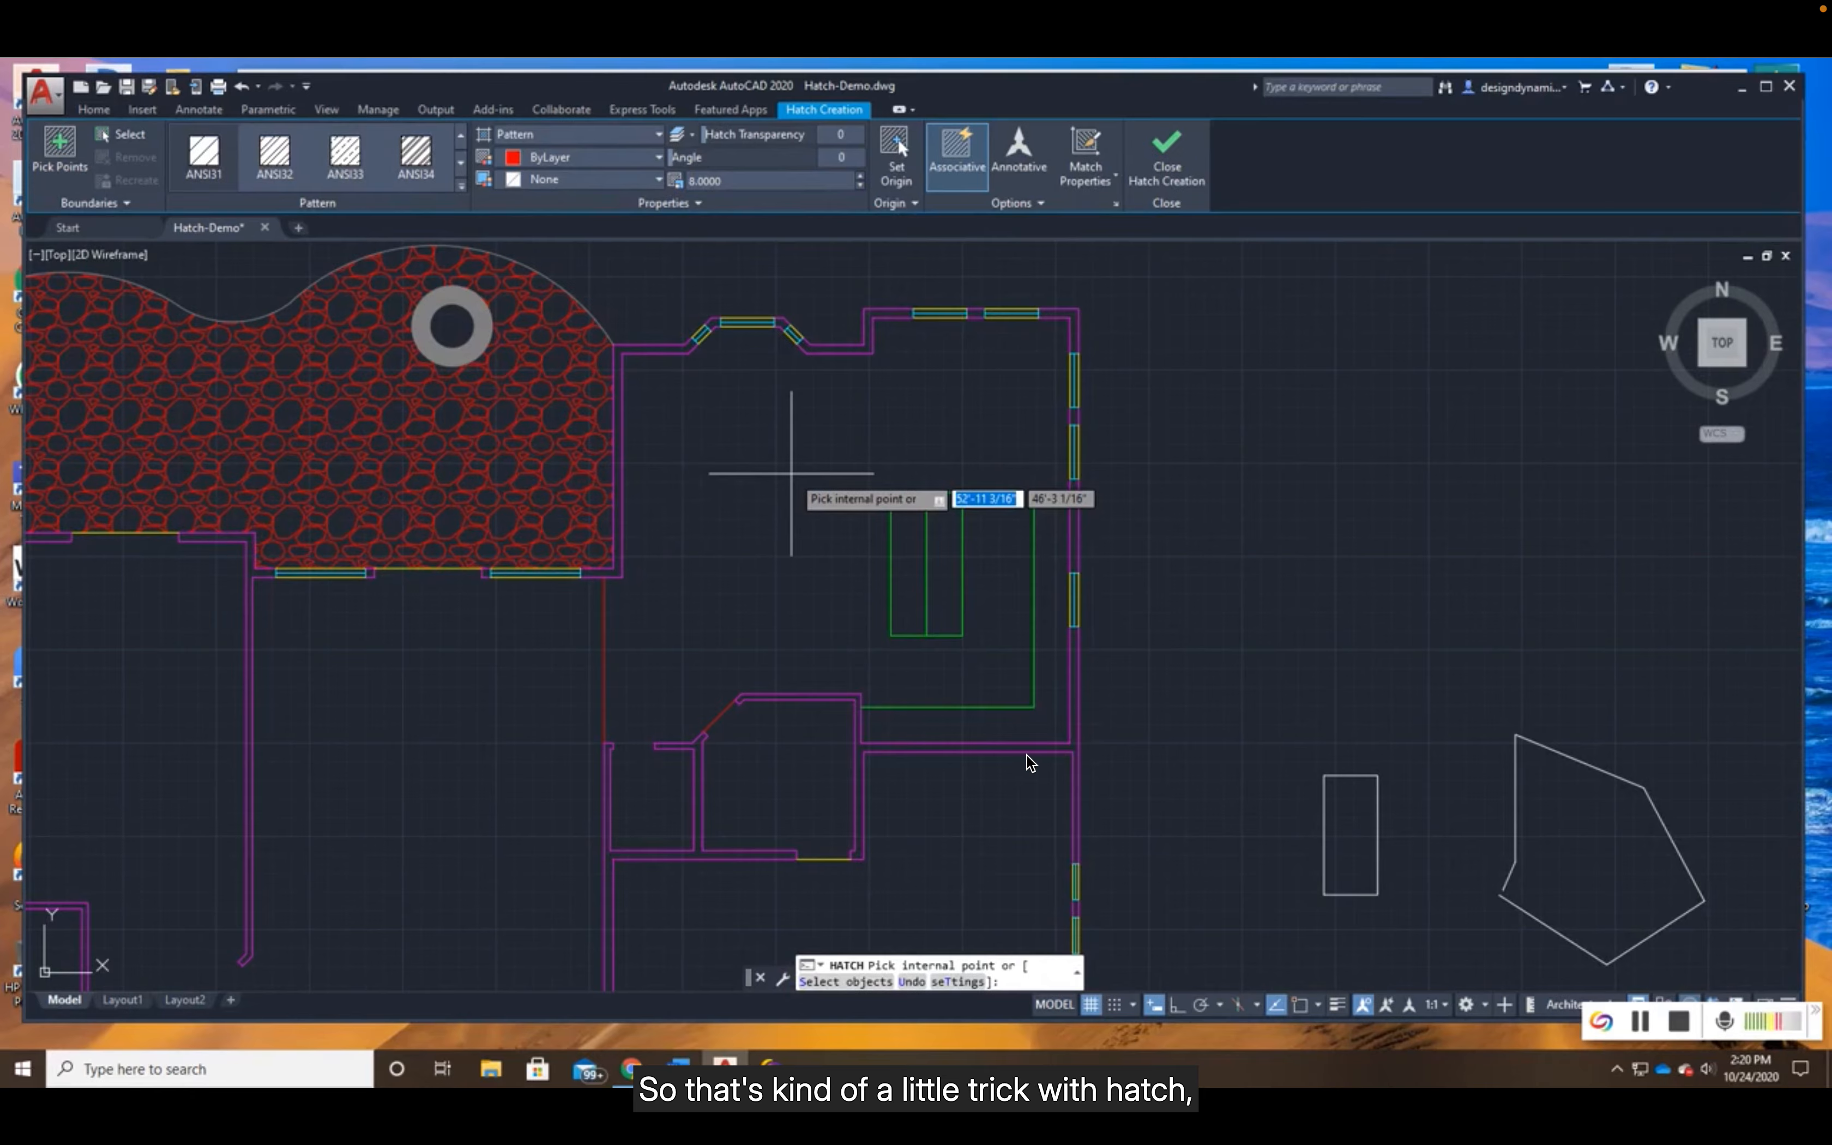
left_click(791, 473)
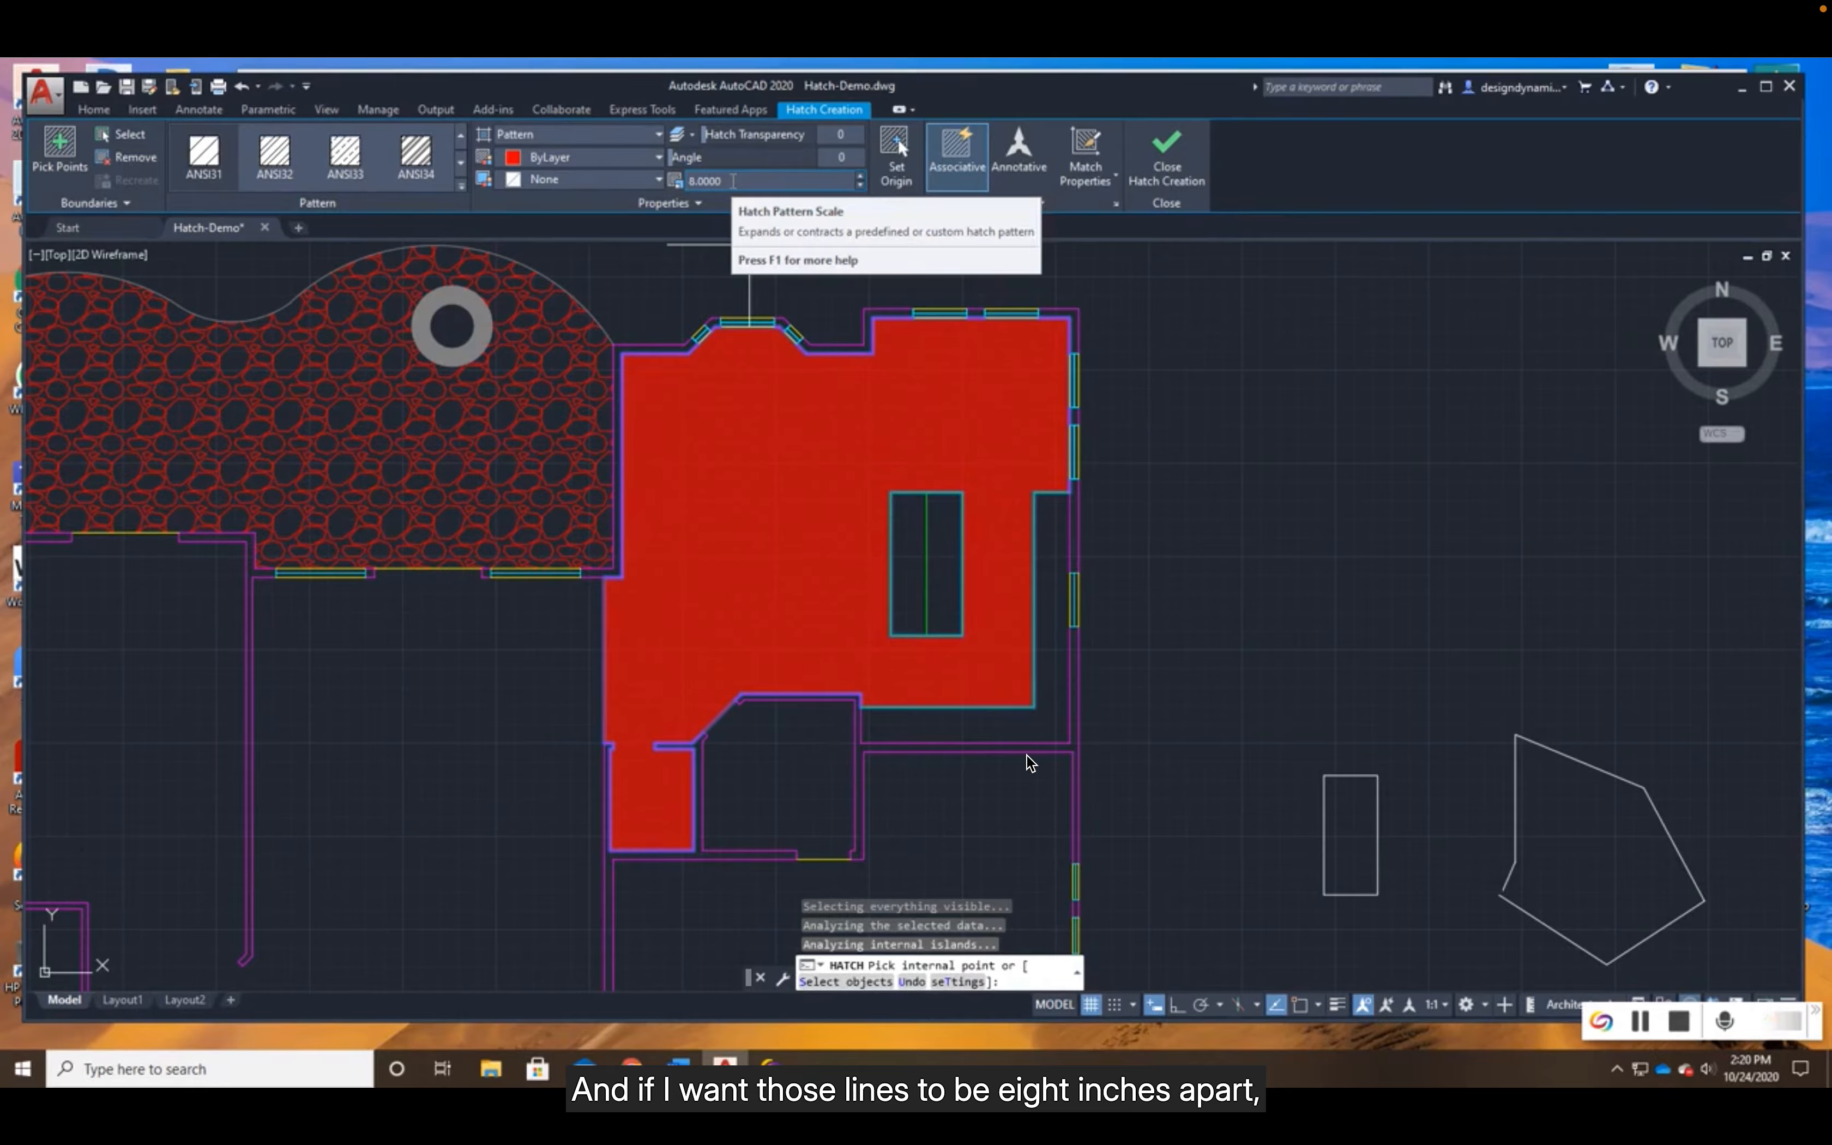
- Set the kitchen hatch's scale to 64 for lines eight inches apart
double_click(733, 181)
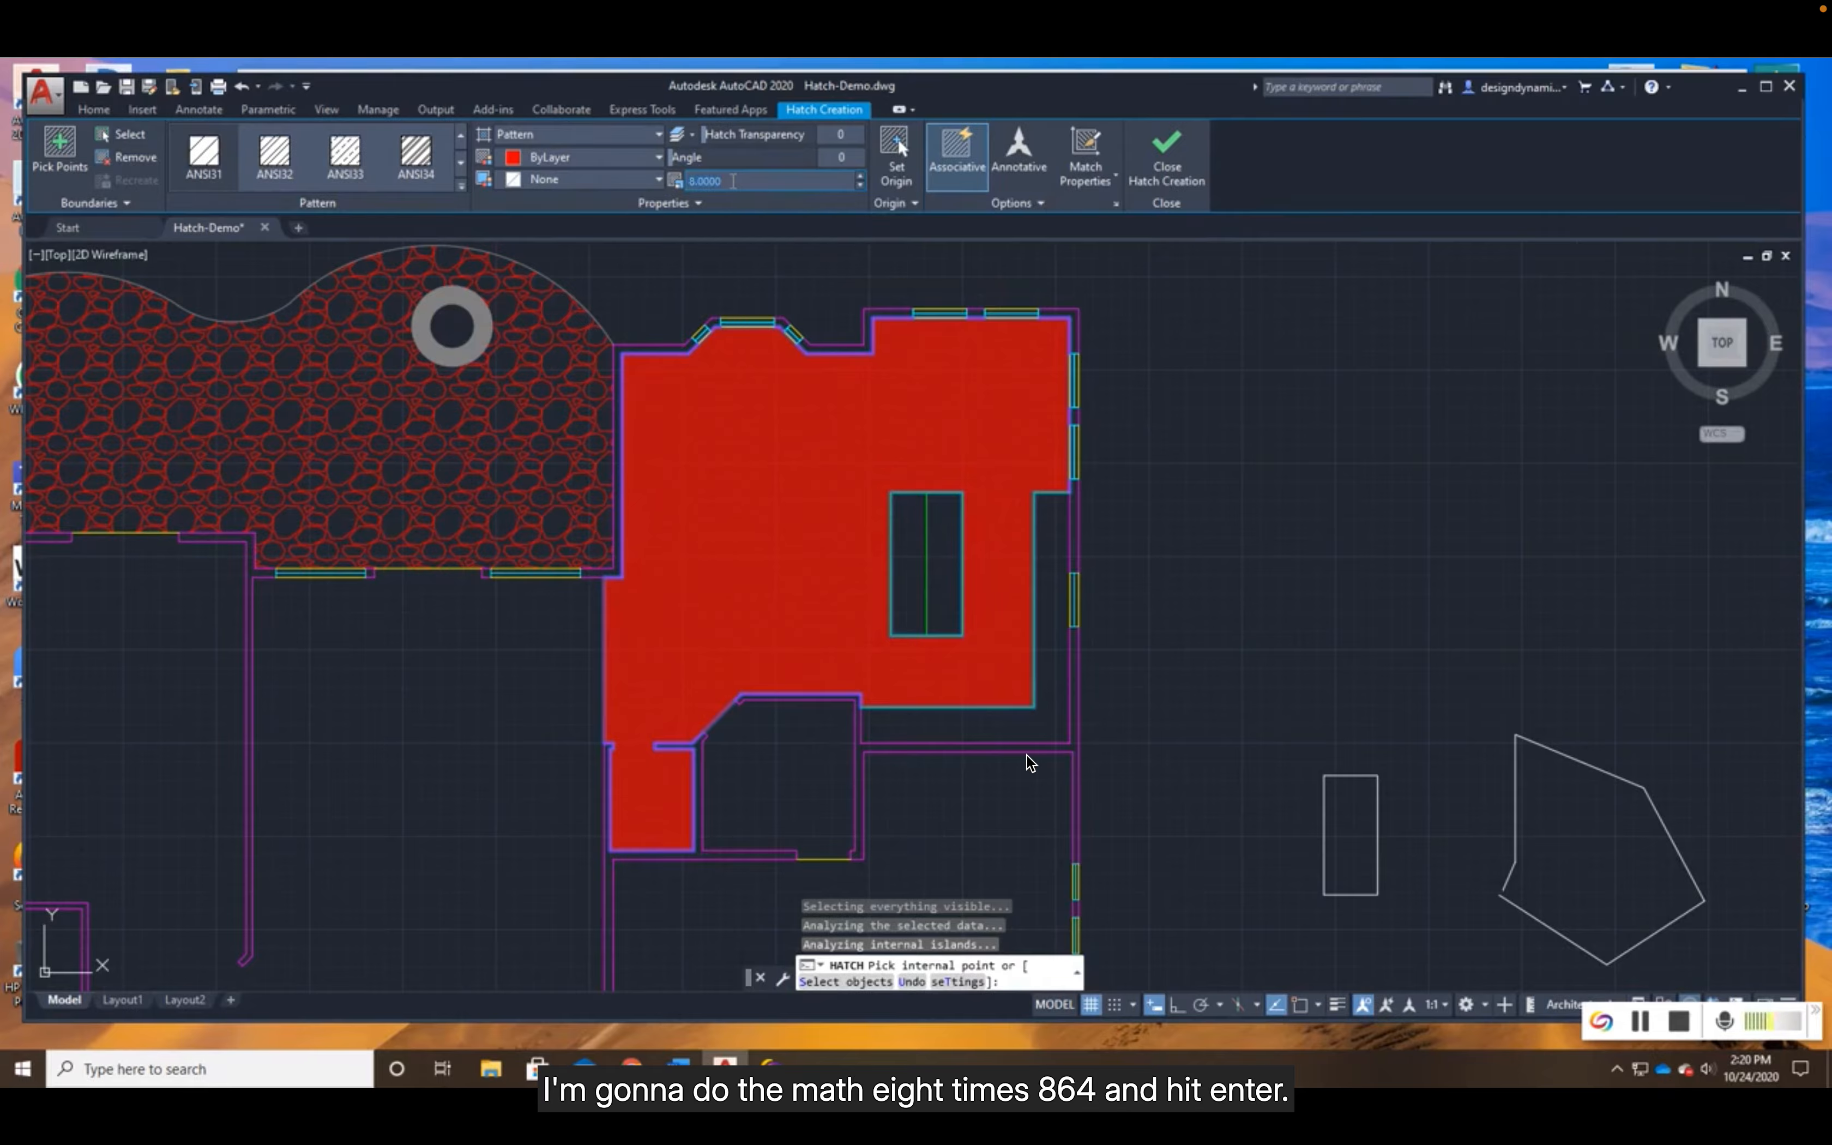
type("8")
type("4")
key("Return")
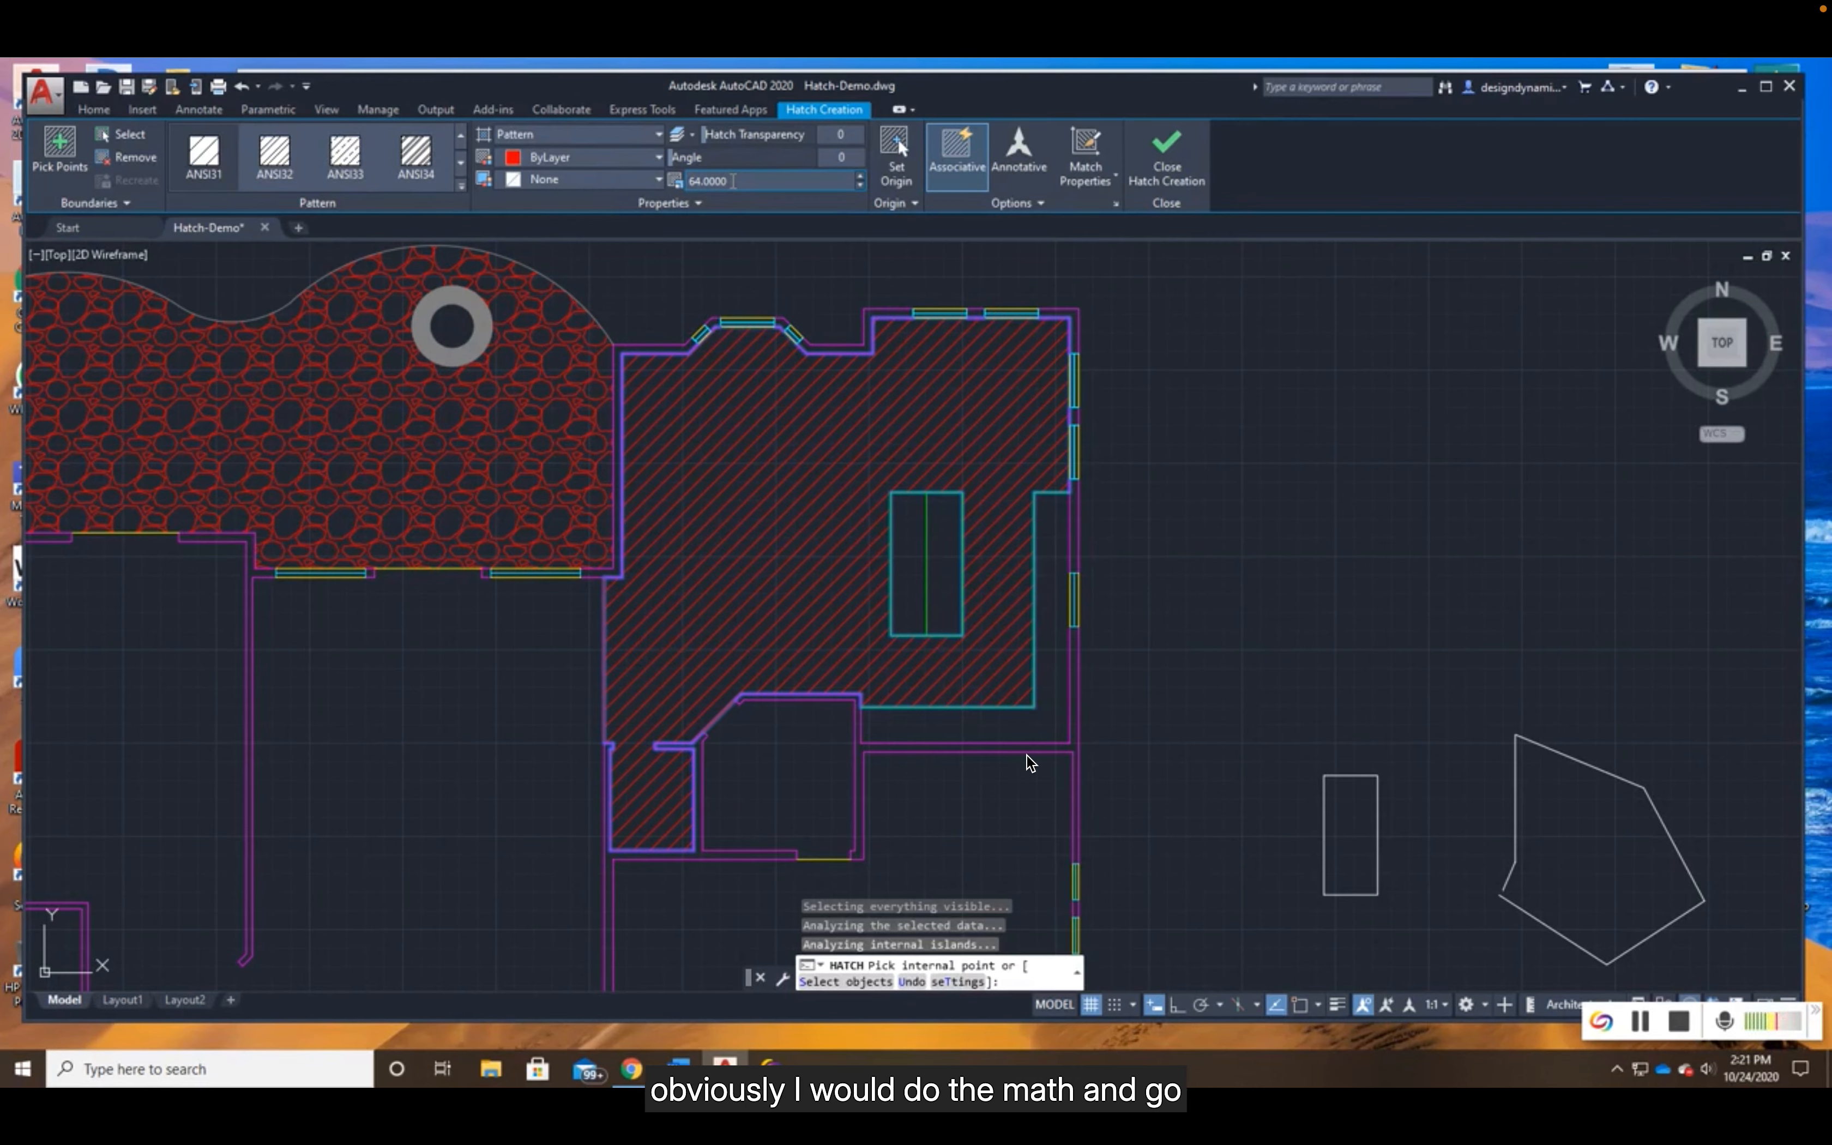
- Set the kitchen hatch's scale to 48 and its angle to 45 degrees, and check the line spacing up close
double_click(732, 181)
type("4")
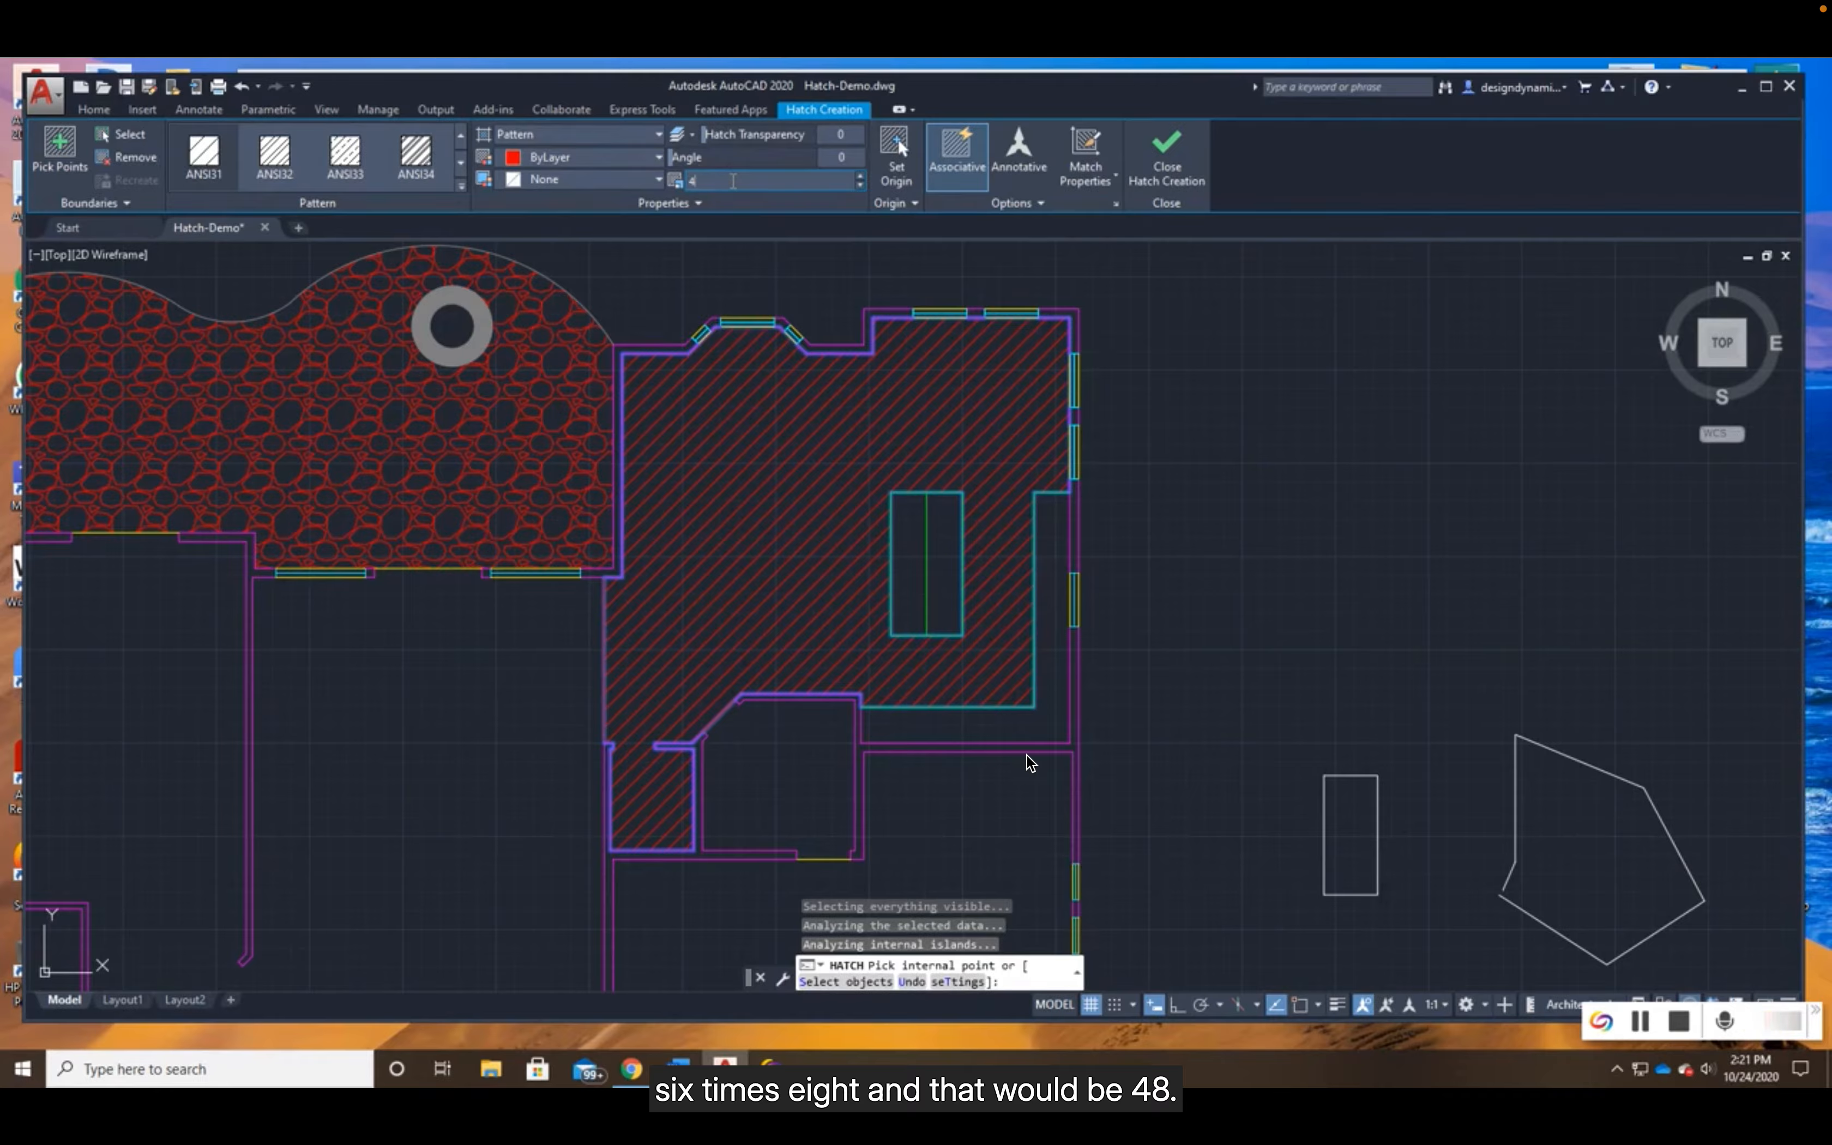
type("8")
key("Return")
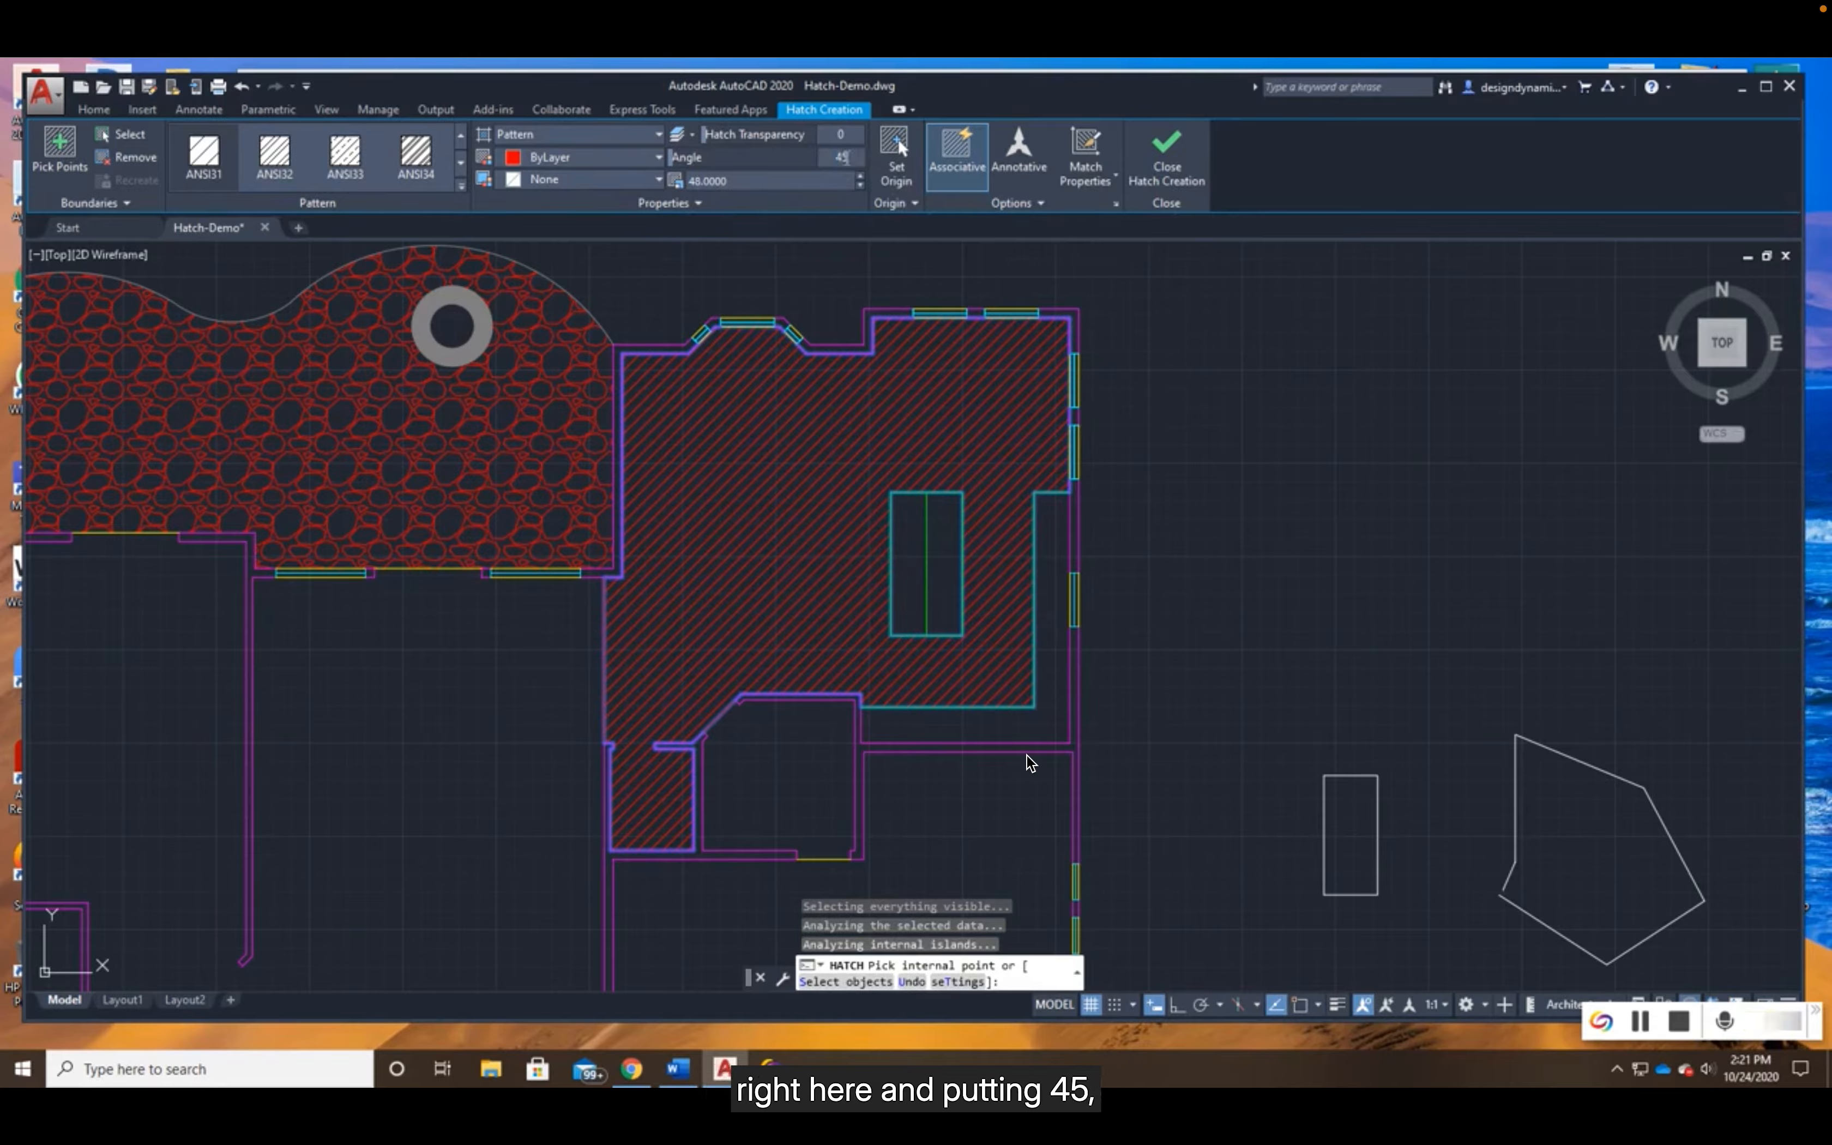
key("Return")
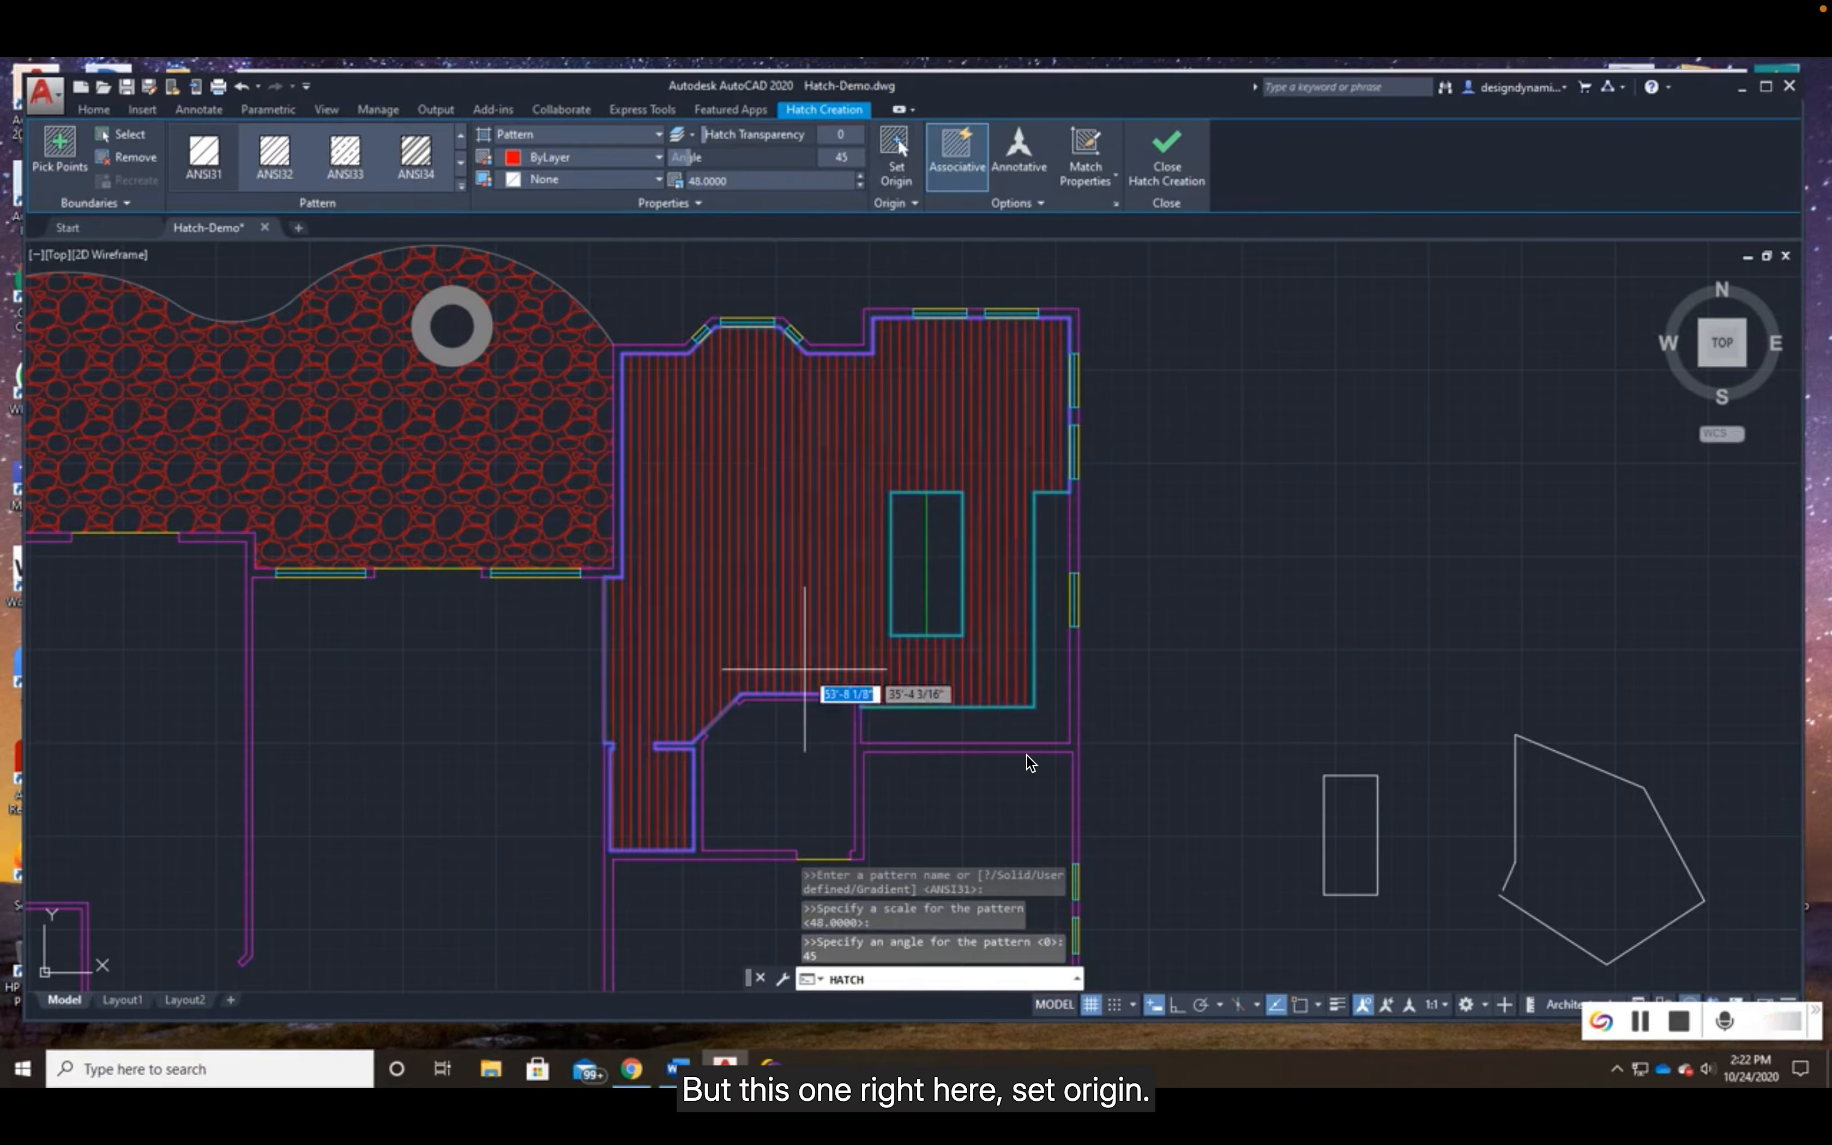
scroll(803, 671, "up", 3)
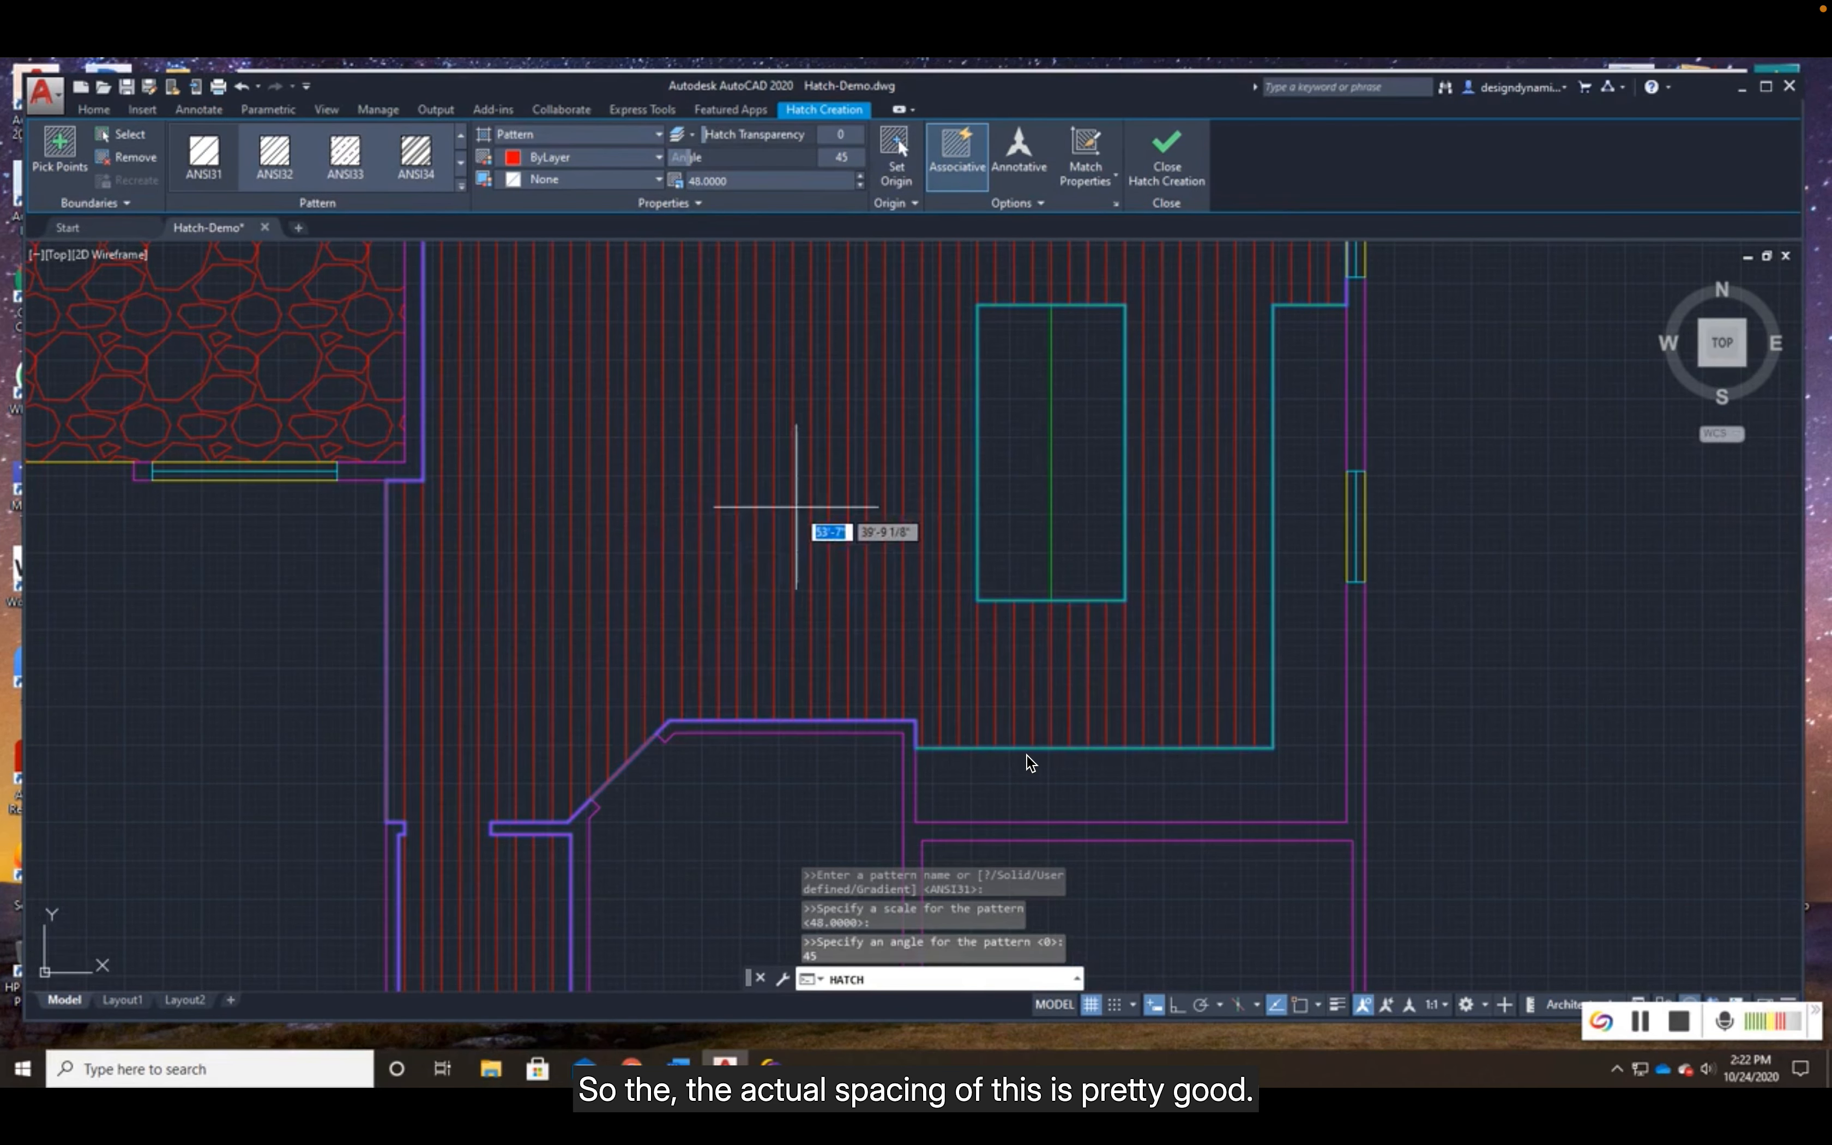
scroll(796, 506, "down", 3)
middle_click_drag(838, 454, 820, 624)
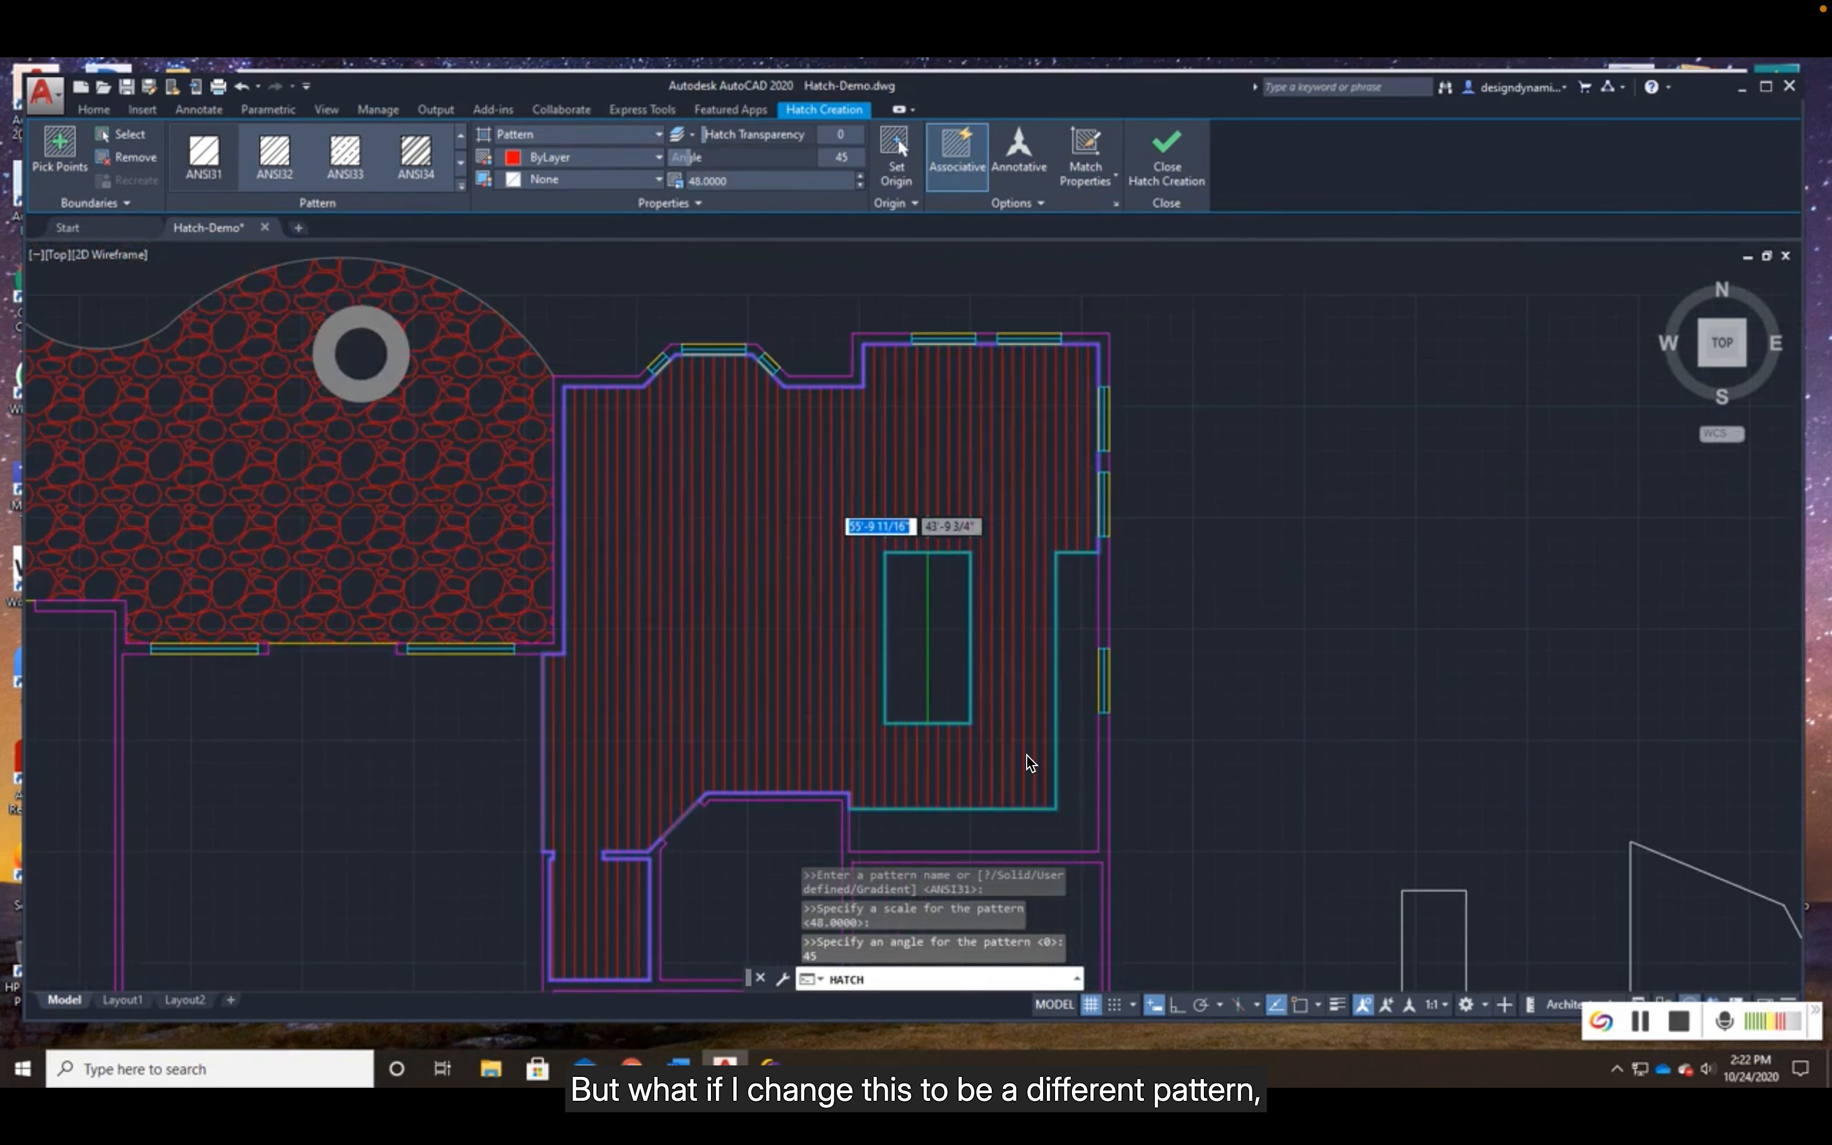
- Browse the available hatch patterns and change the kitchen floor hatch to the NET pattern
left_click(460, 166)
left_click(460, 165)
left_click(460, 166)
left_click(460, 166)
left_click(459, 166)
left_click(280, 163)
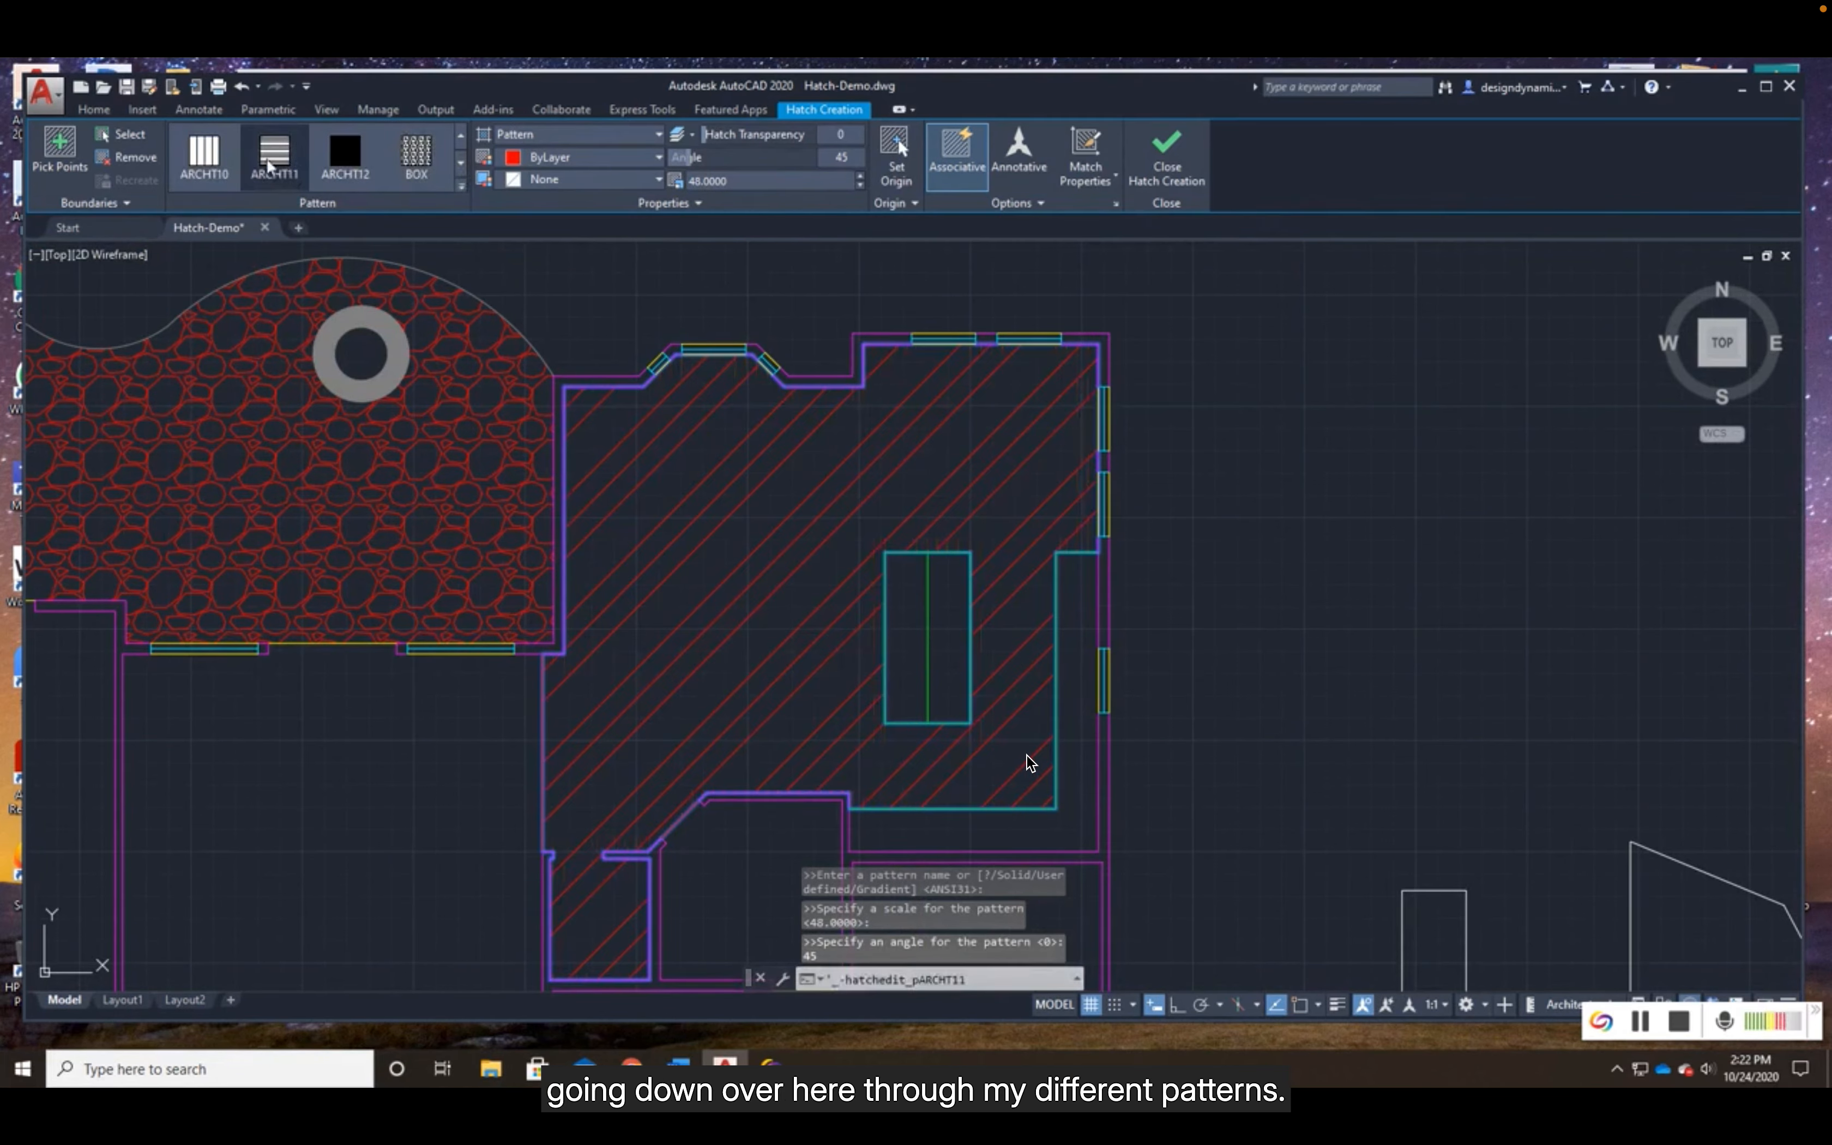
left_click(460, 166)
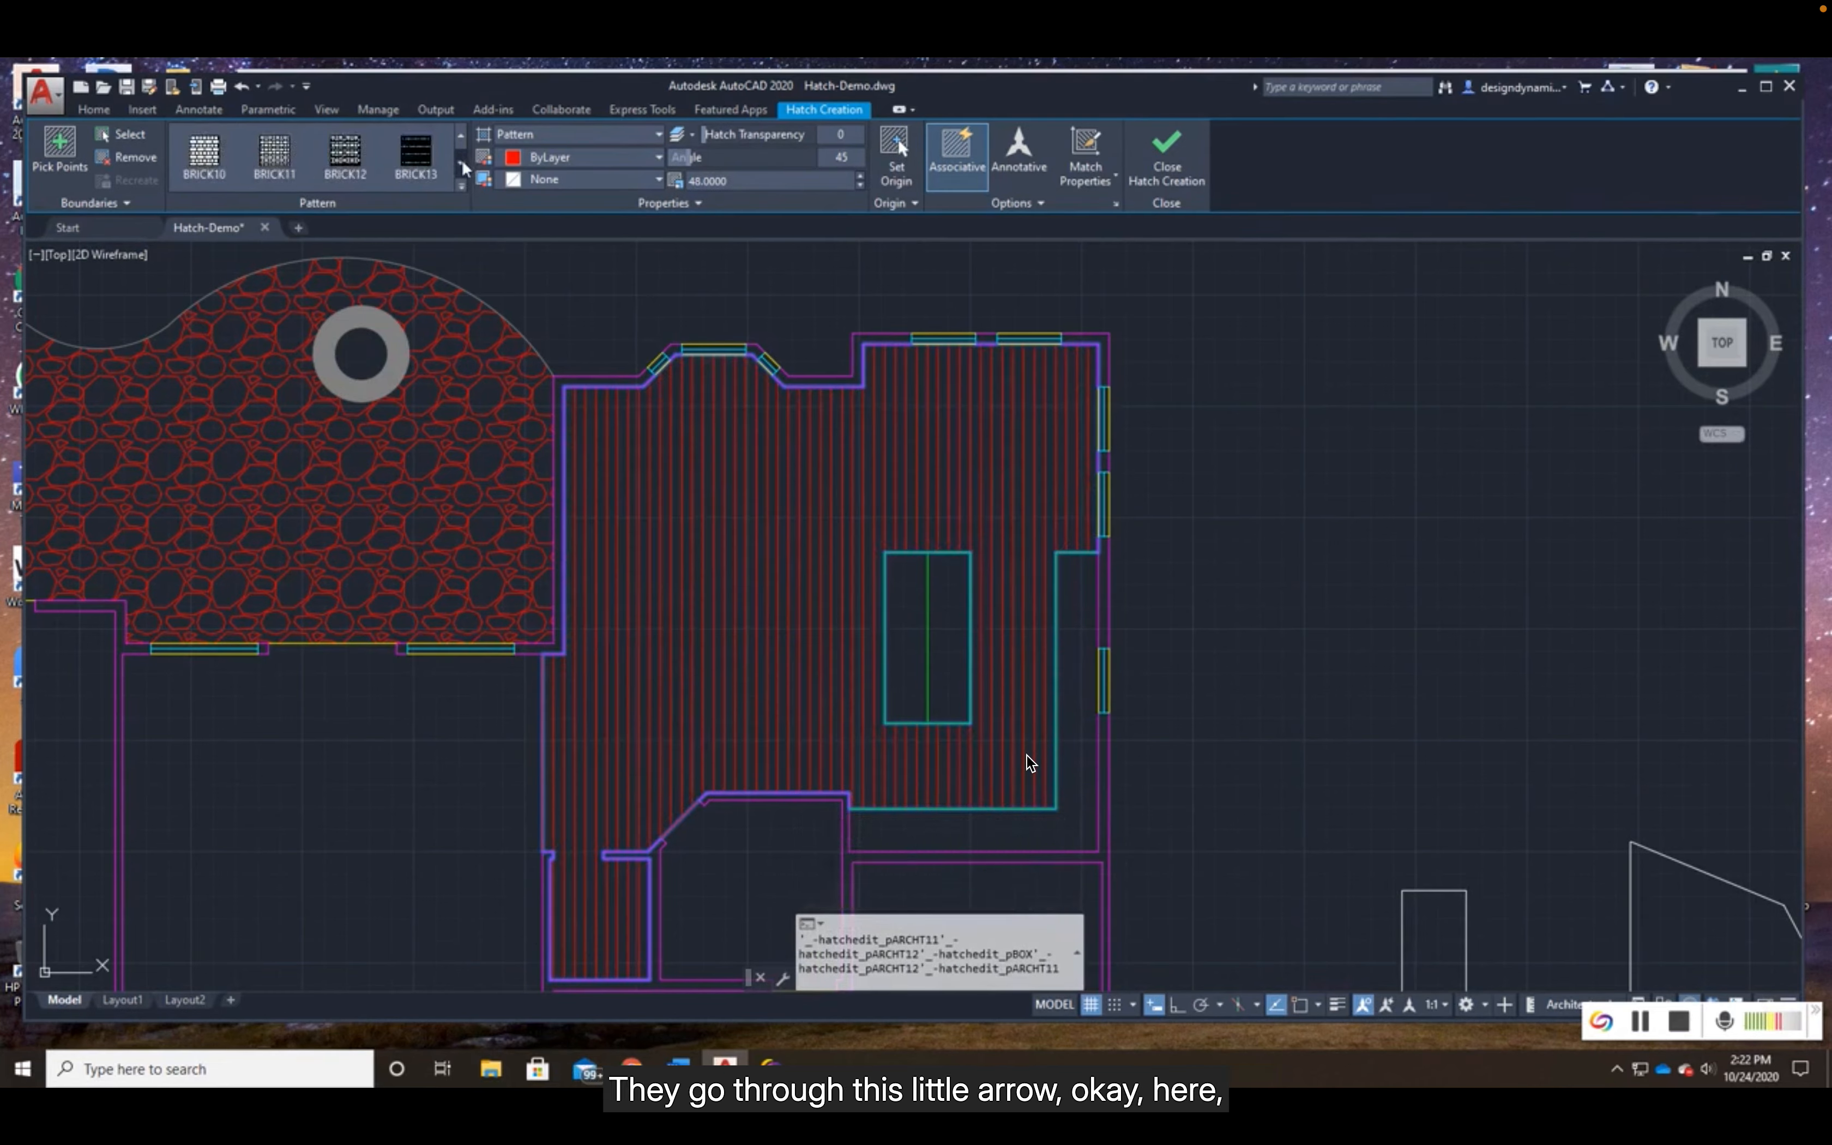
left_click(462, 164)
left_click(463, 163)
left_click(463, 163)
left_click(462, 163)
left_click(463, 164)
left_click(463, 164)
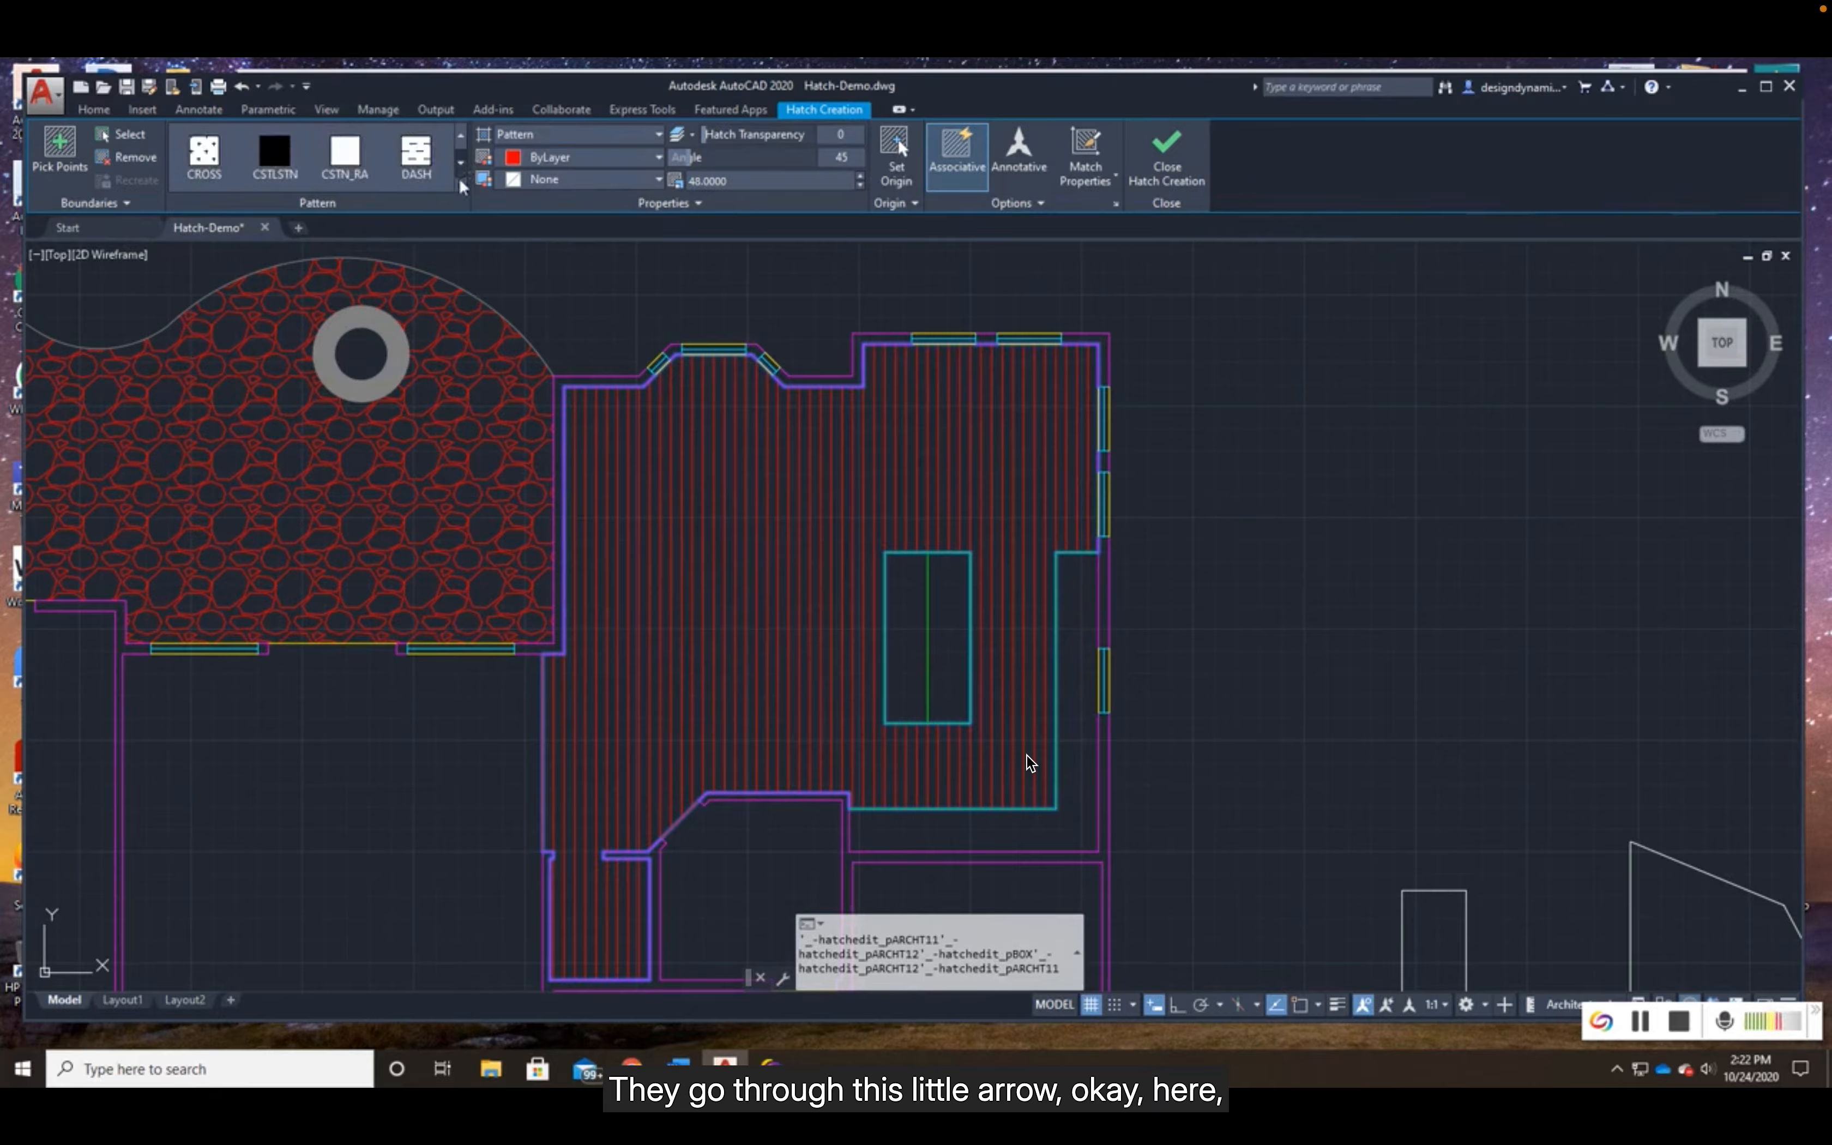
left_click(461, 182)
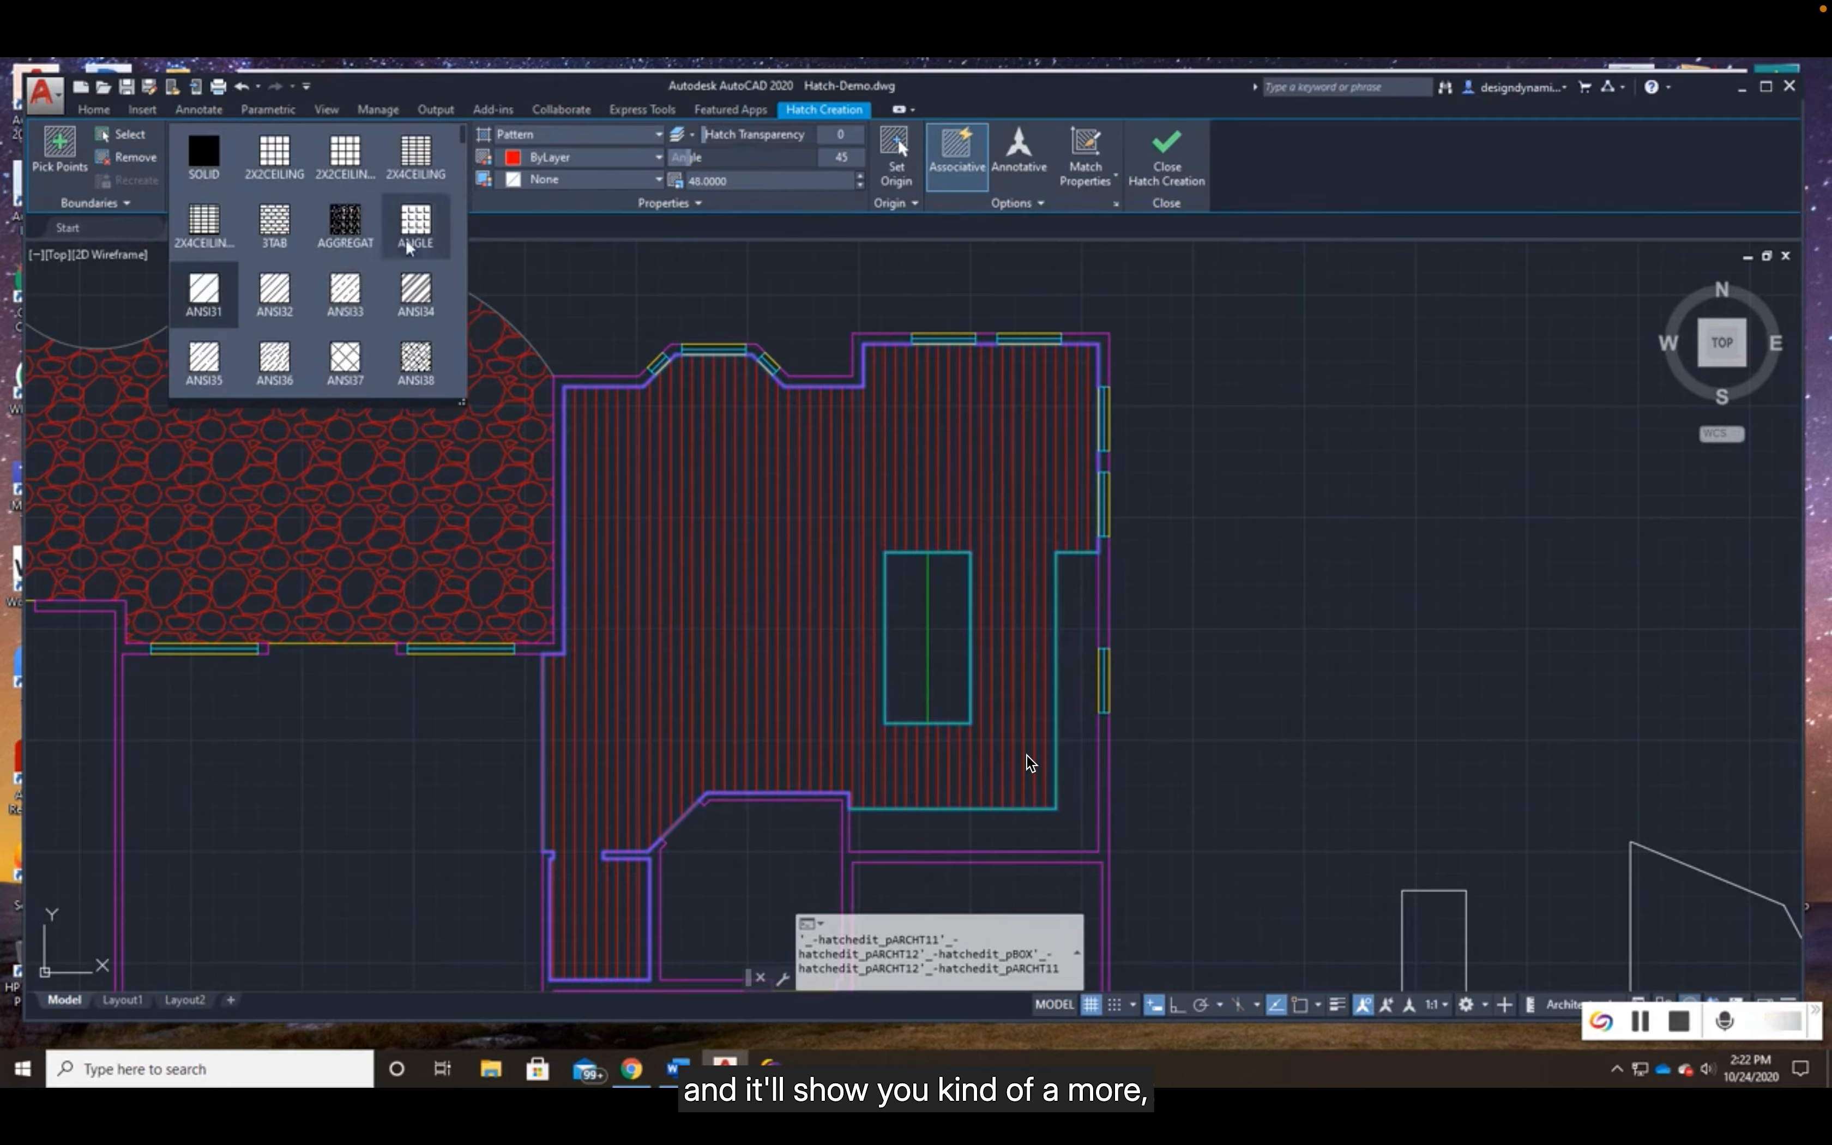
left_click_drag(462, 132, 473, 304)
left_click(275, 329)
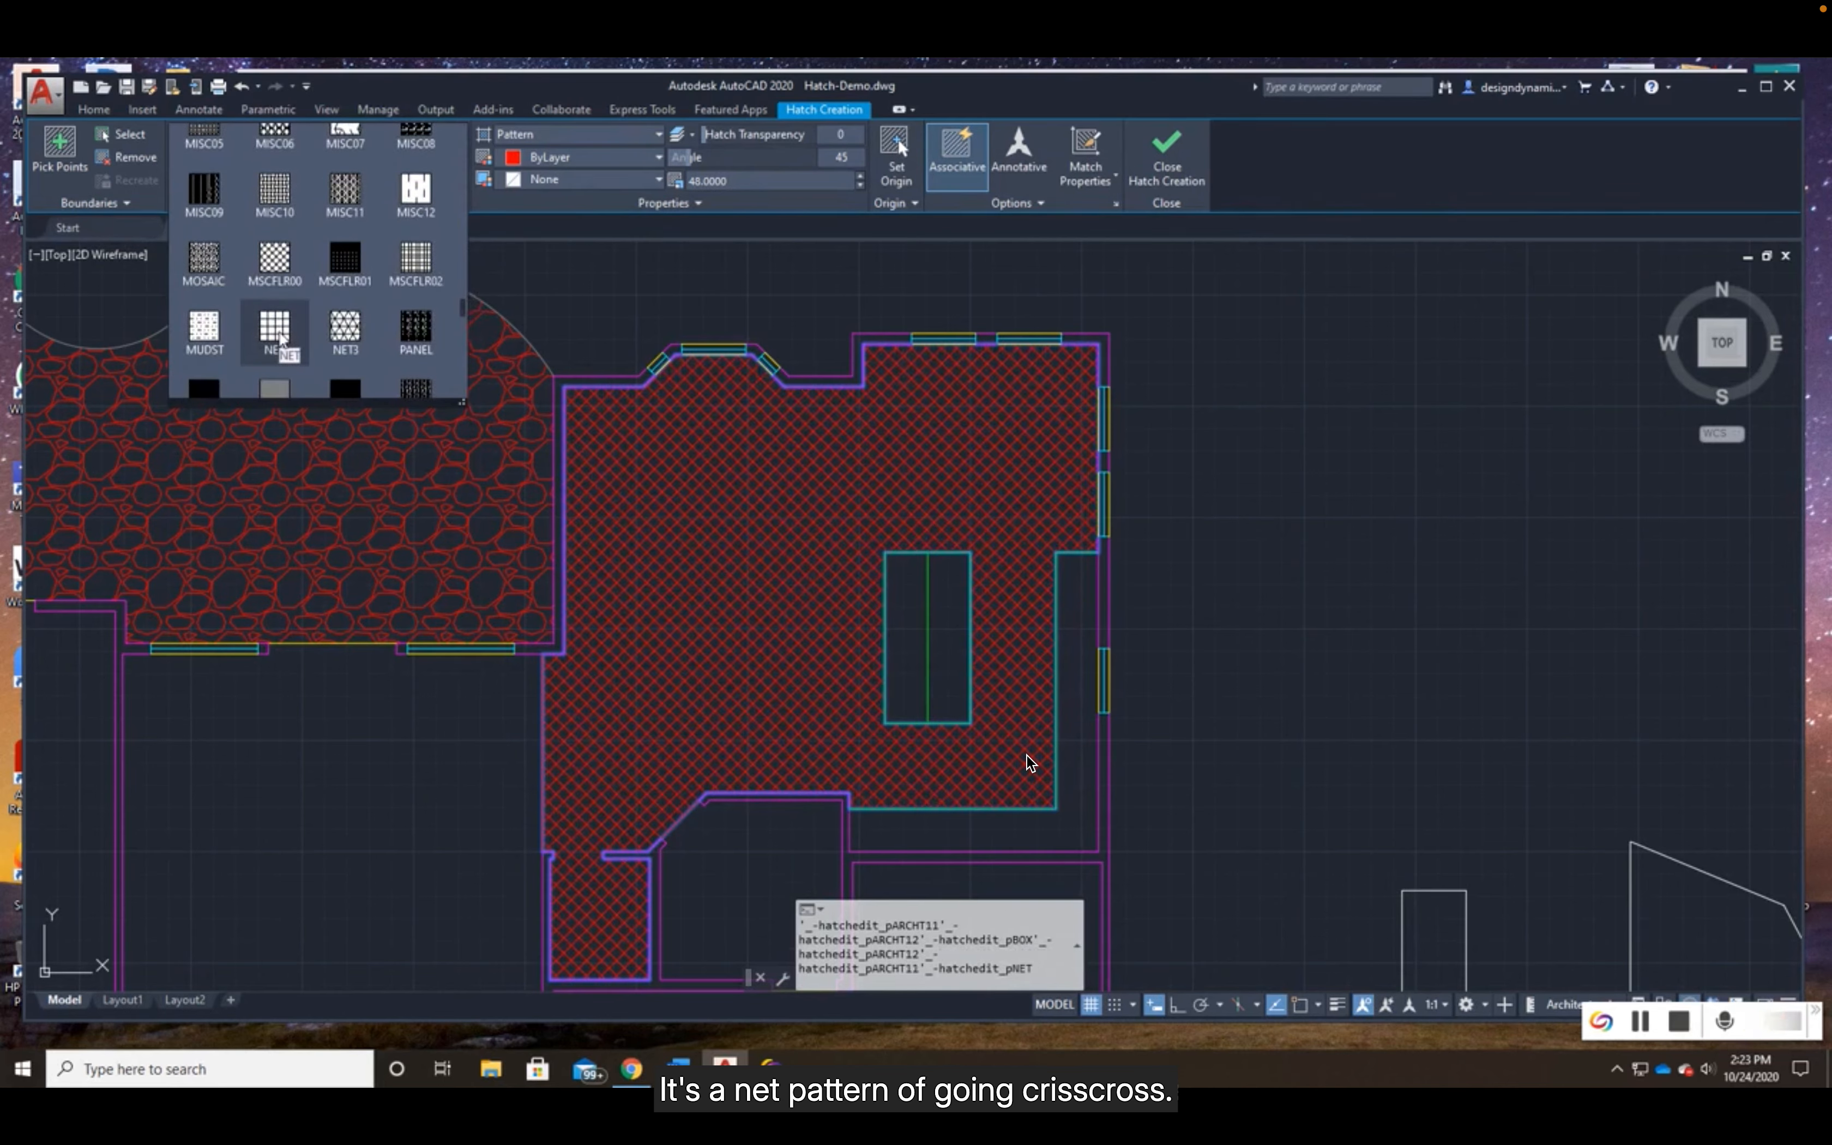
left_click(361, 353)
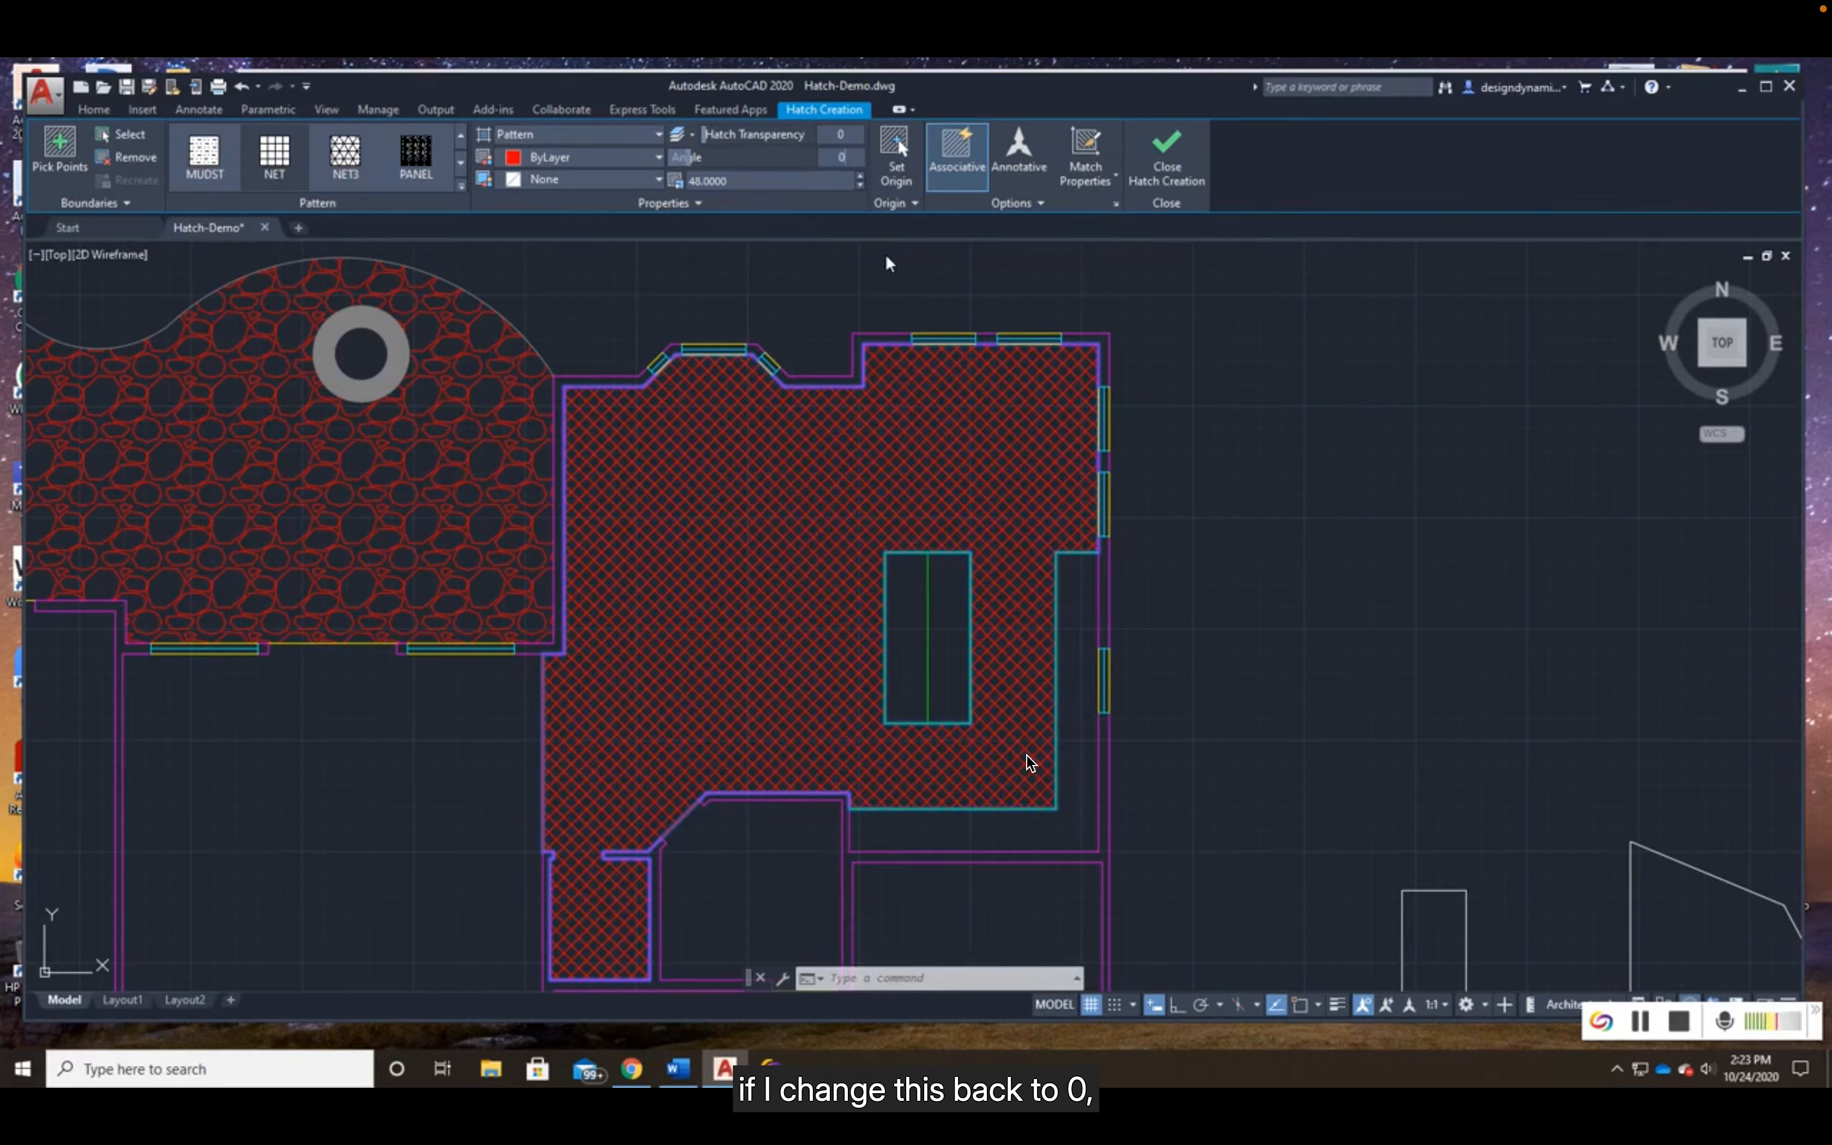
- Set the NET hatch's angle to 0, check the grid along the kitchen's open edge and end the Hatch command
key("Return")
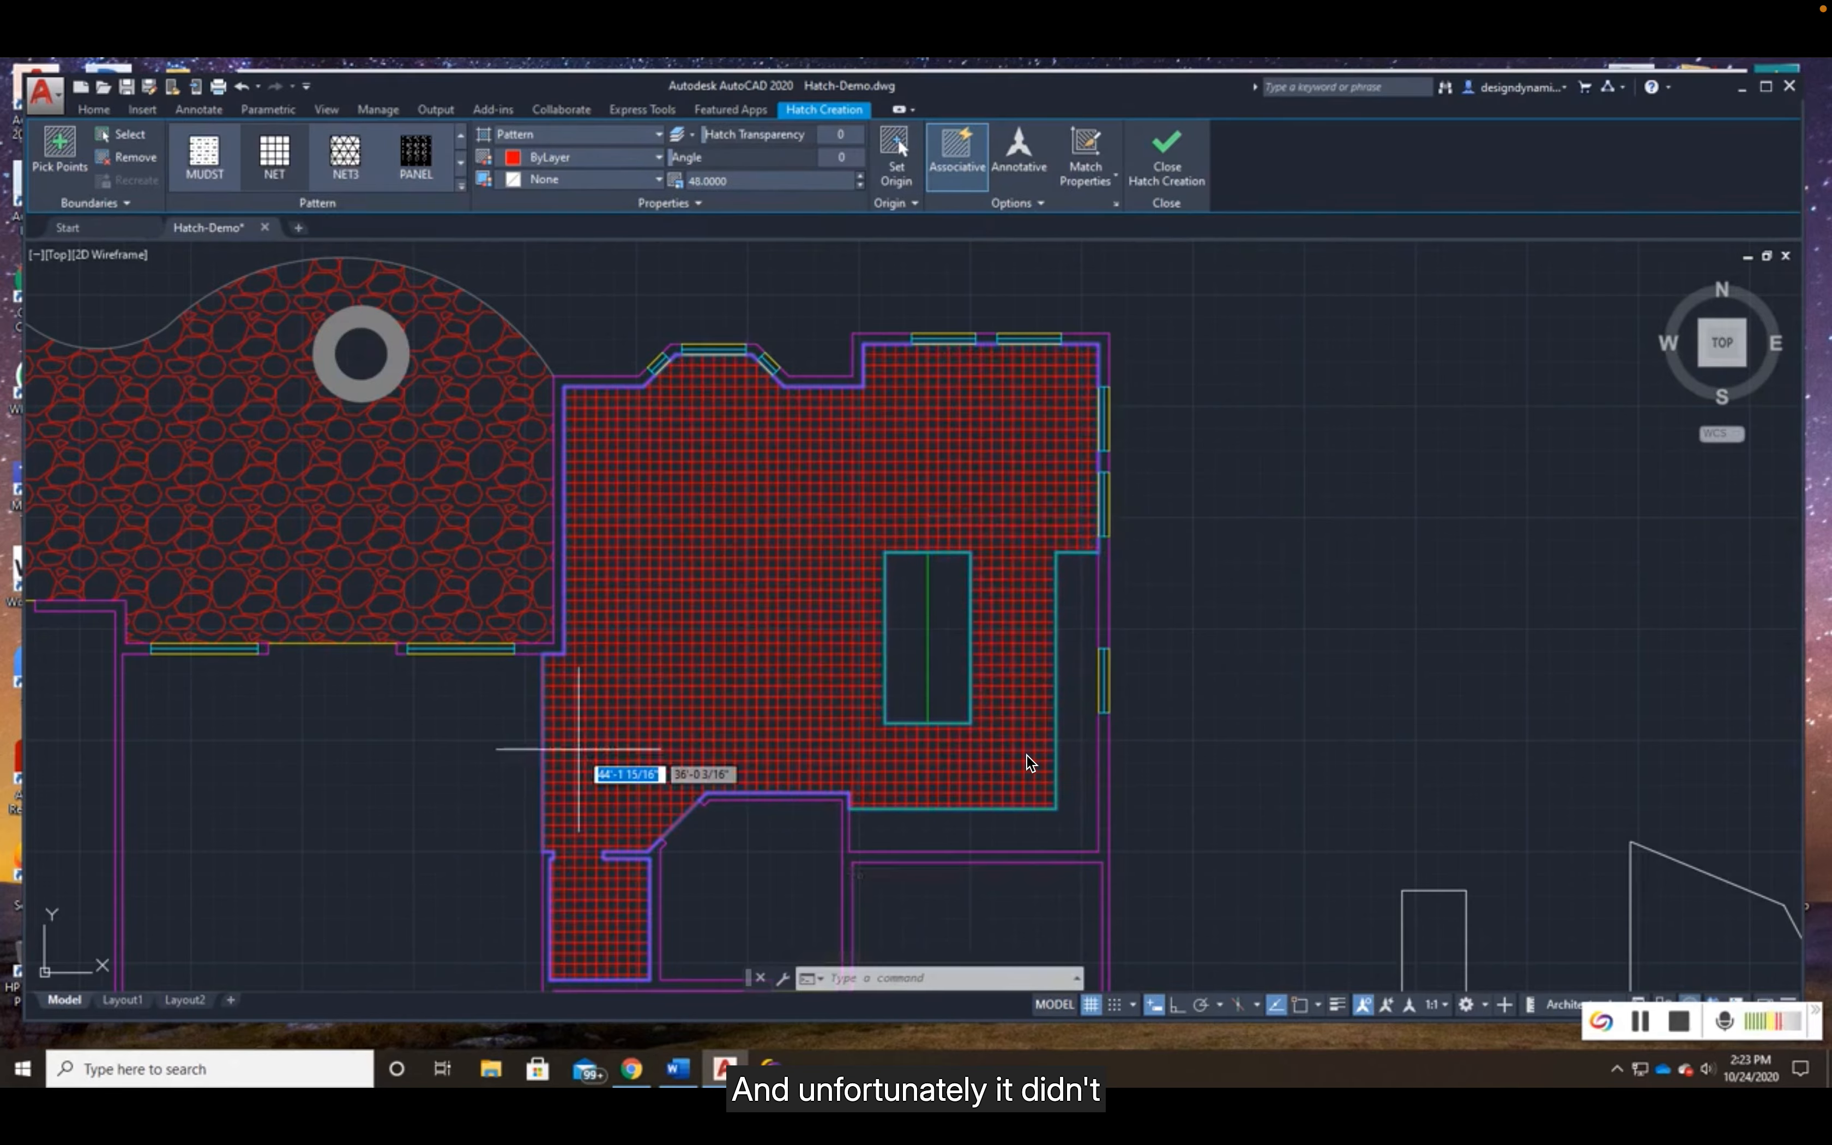
scroll(573, 757, "up", 5)
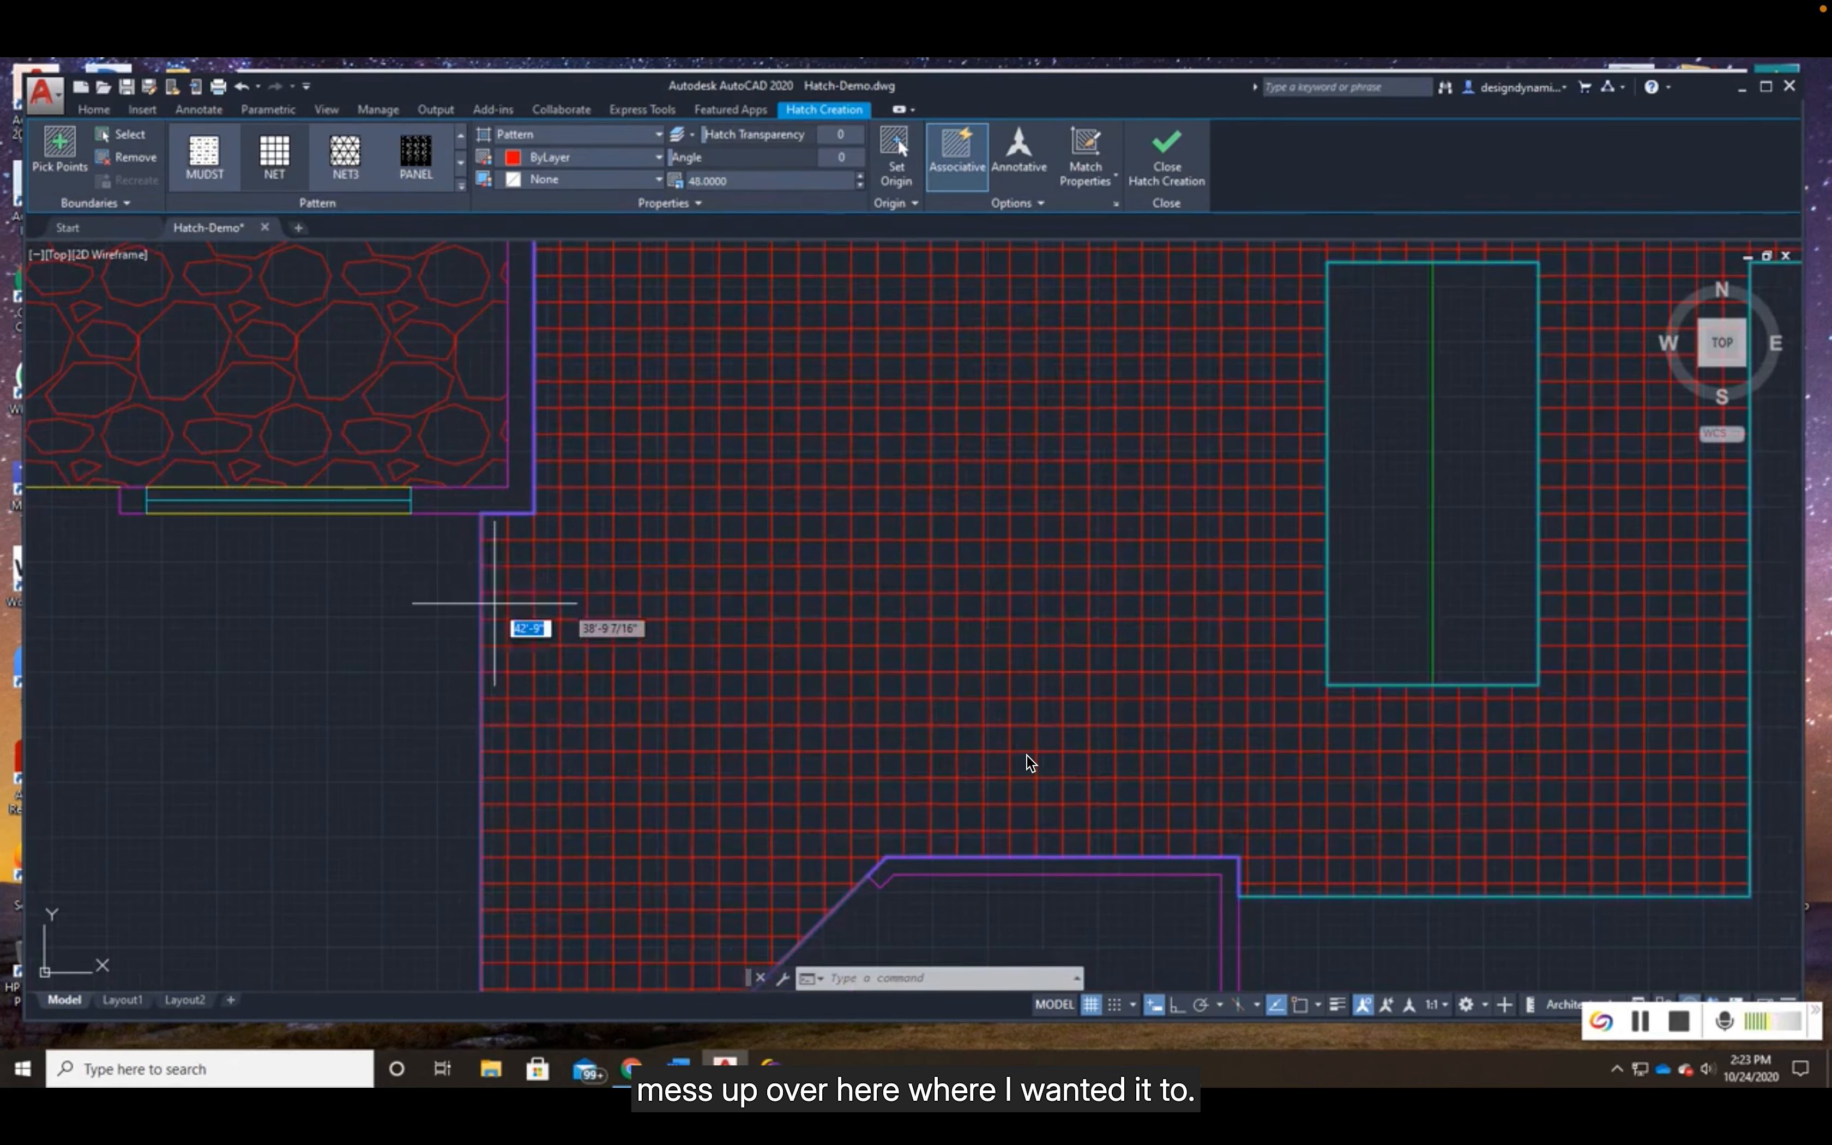
scroll(939, 708, "down", 5)
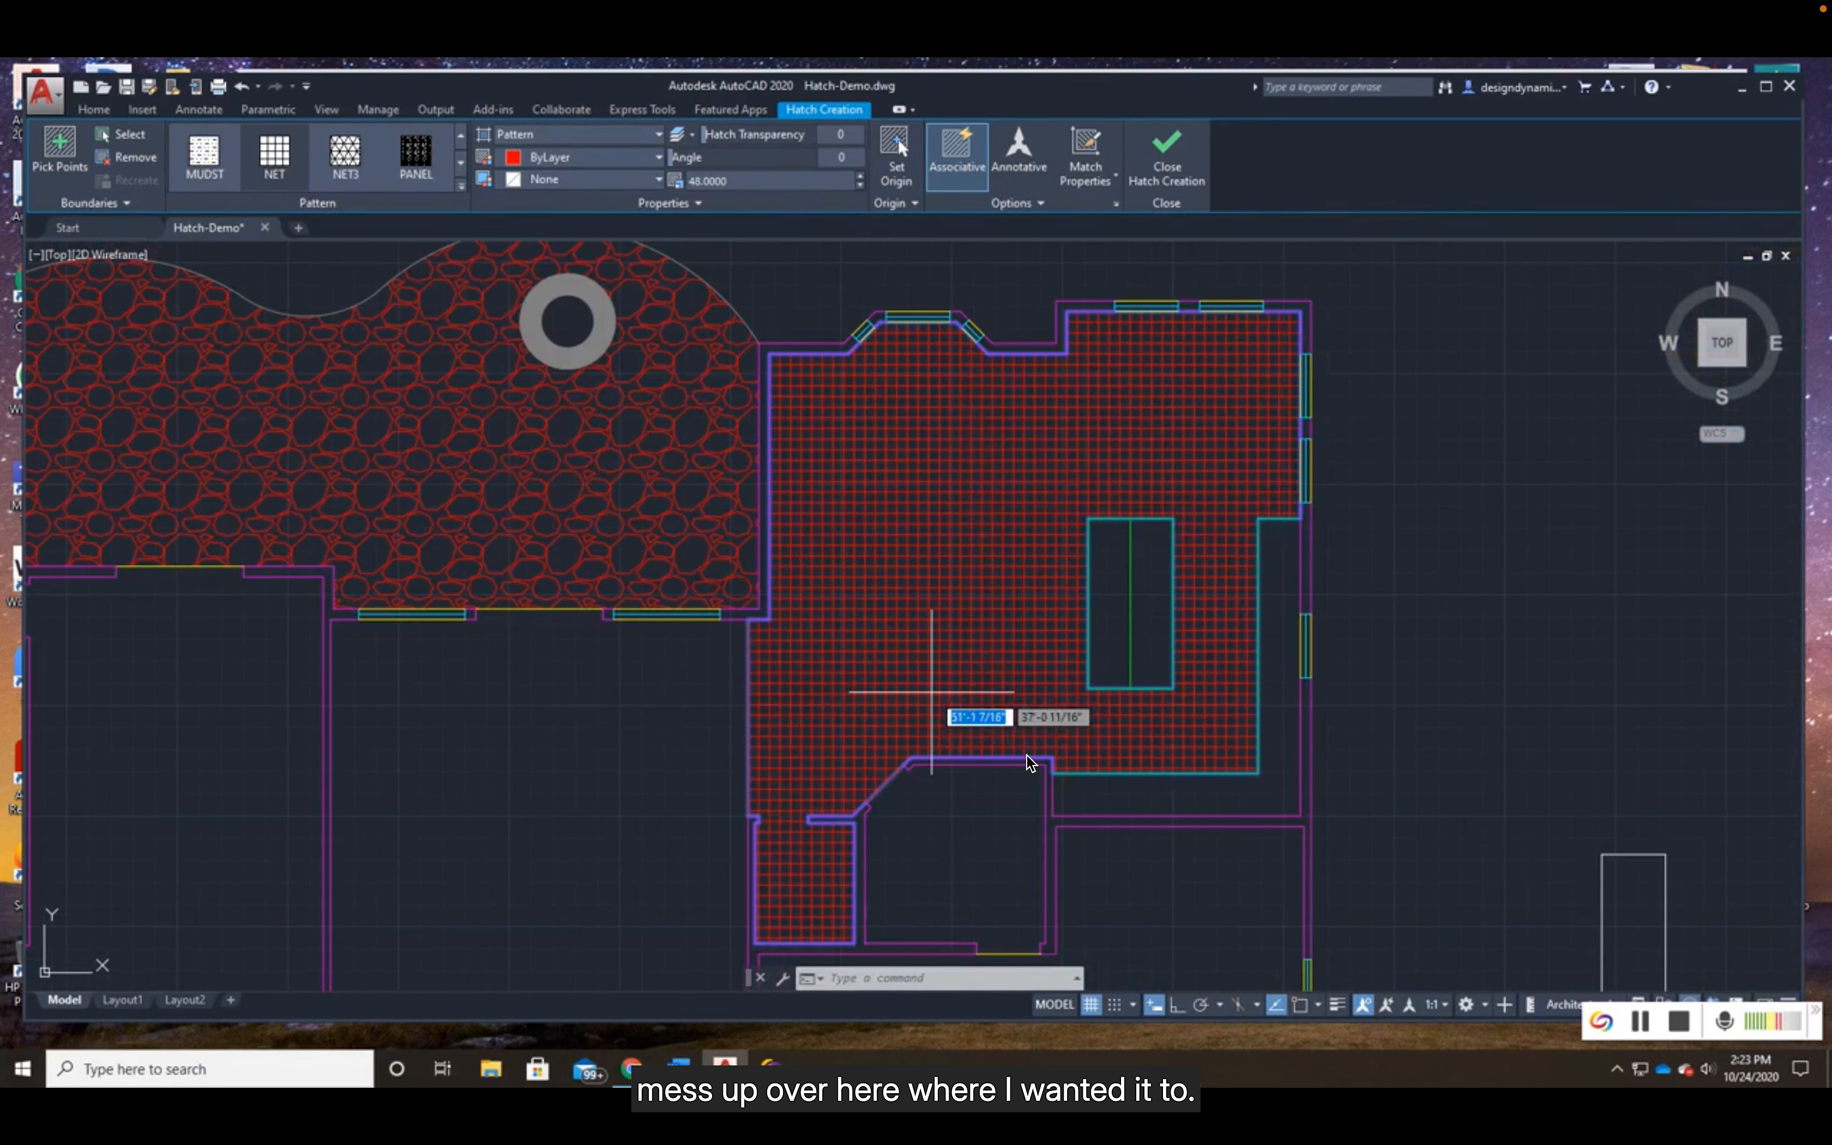
key("Escape")
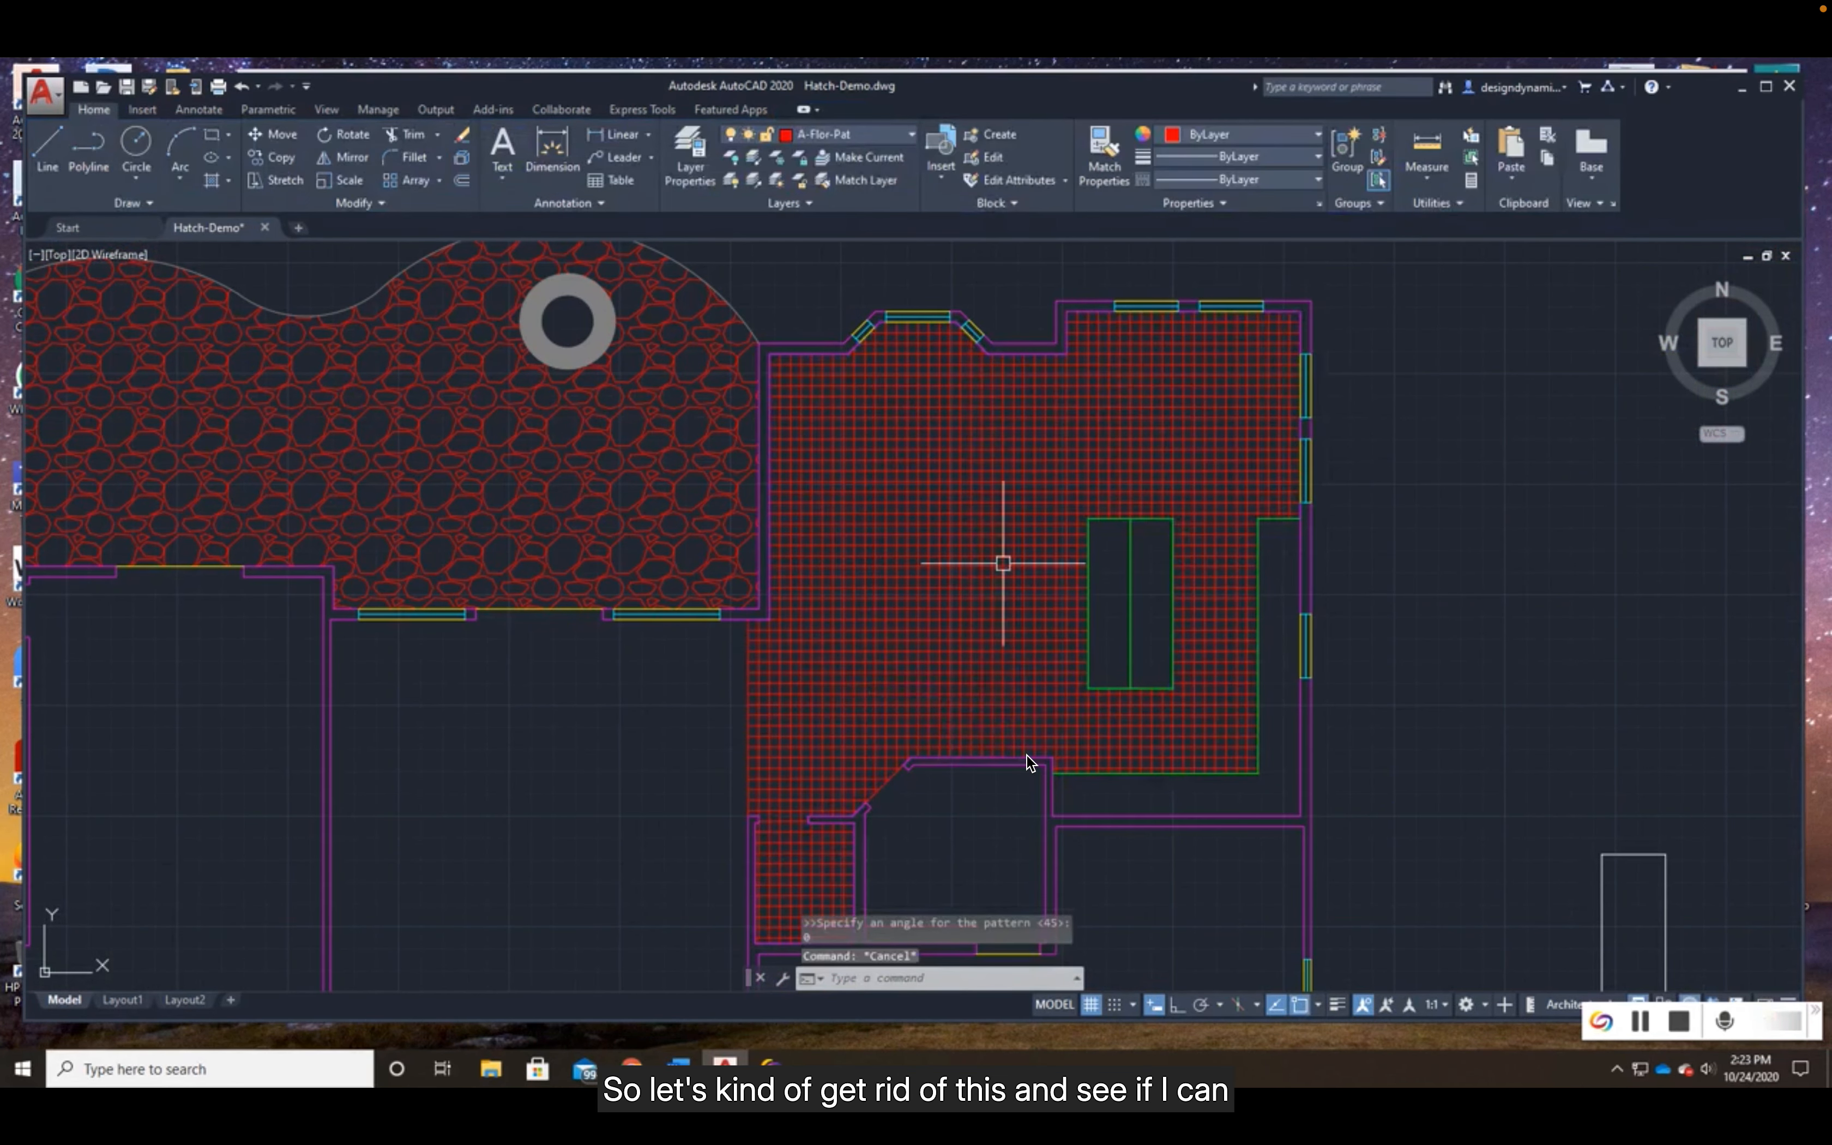
- Erase the kitchen's NET hatch and hatch the floor area around the island again with the same pattern settings
left_click(1003, 564)
key("Delete")
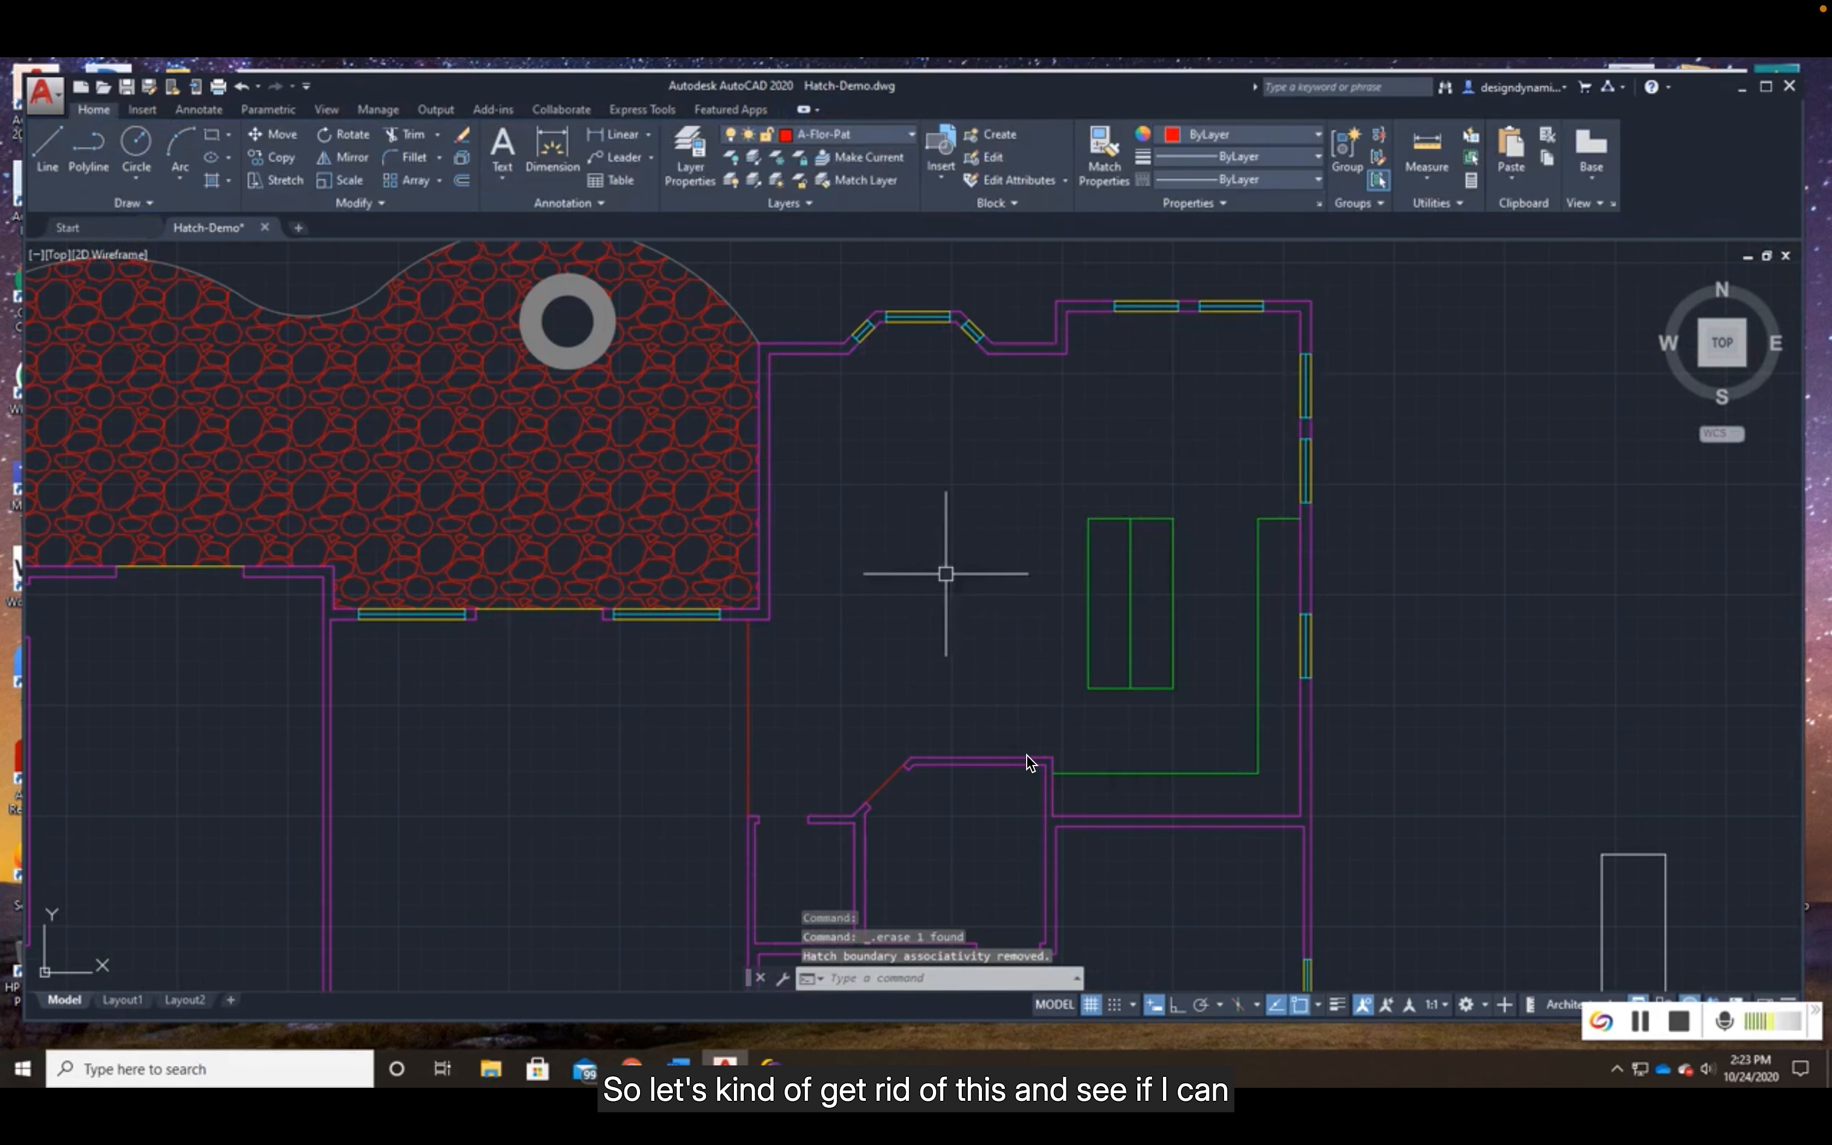
left_click(210, 181)
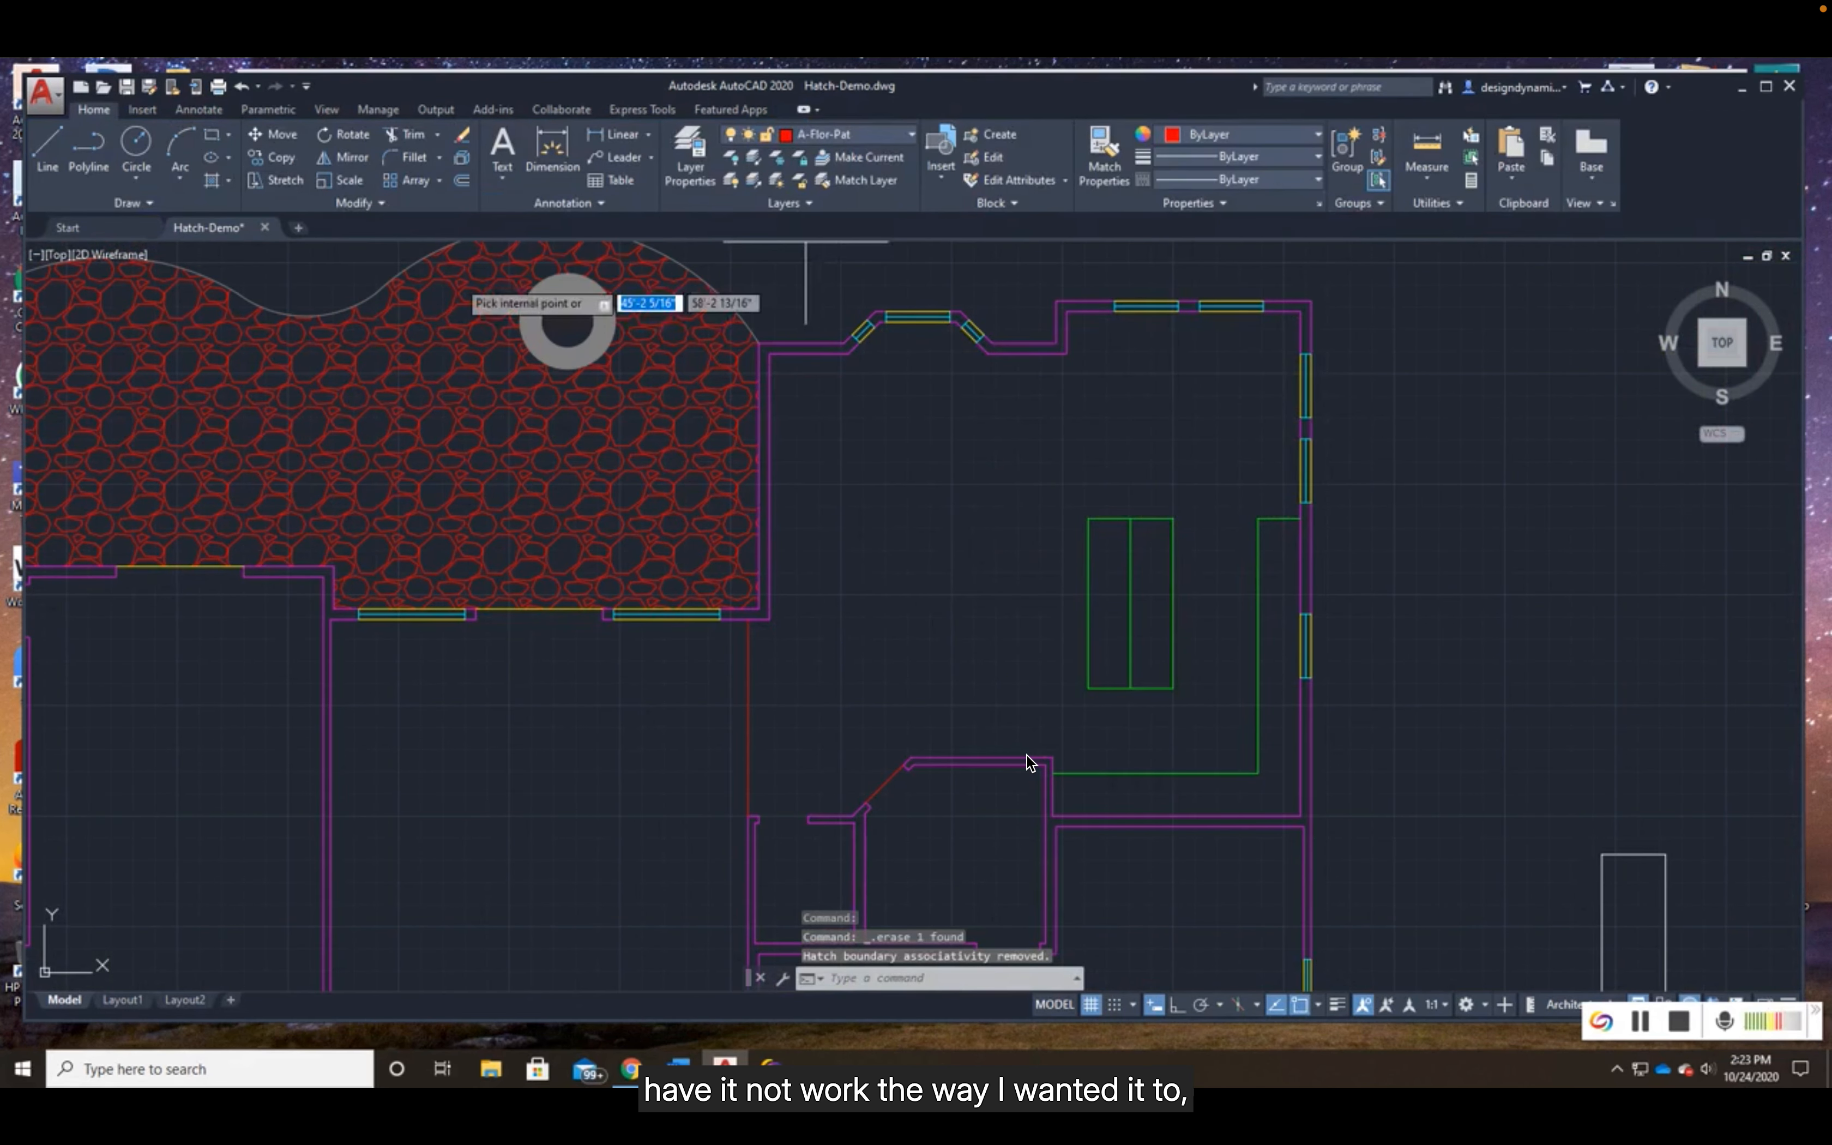
left_click(999, 530)
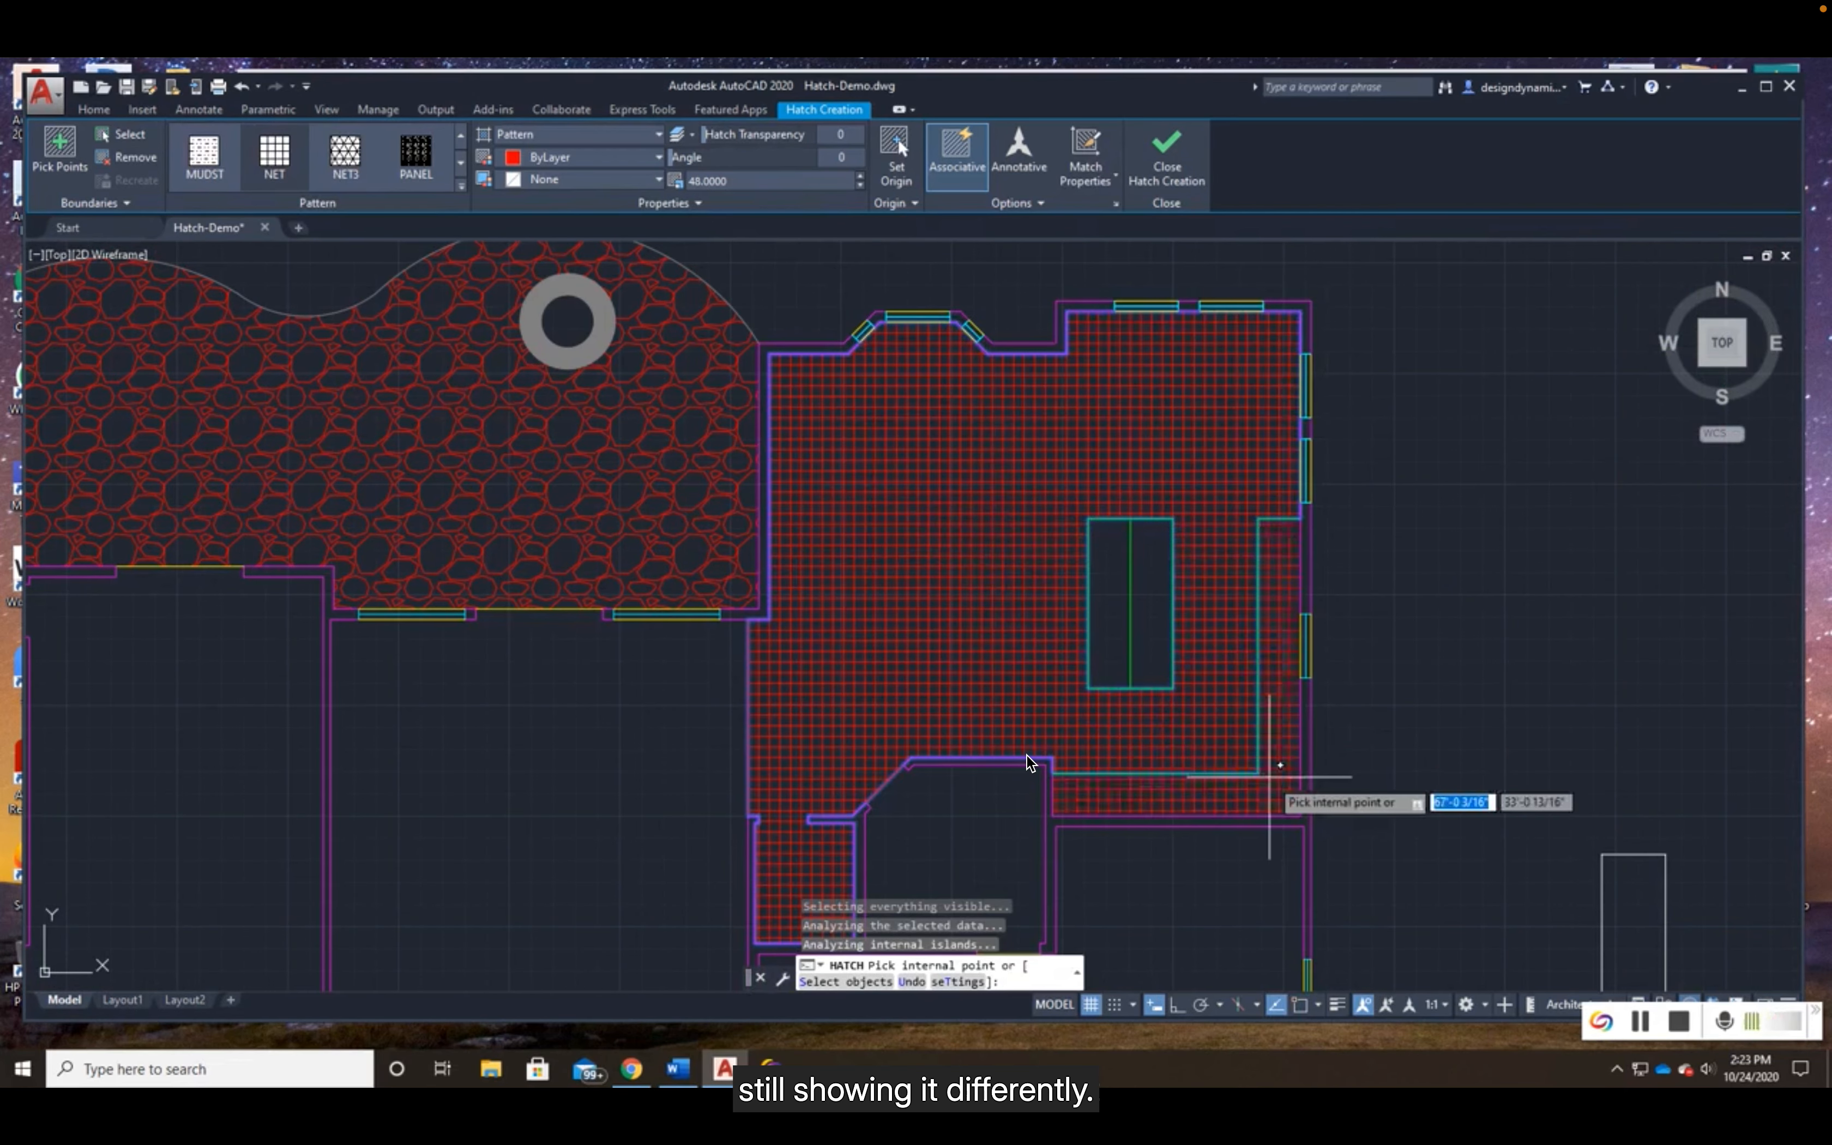
- Set the hatch origin at the inner corner of the L-shaped counter so the tile grid starts there
scroll(1279, 780, "up", 3)
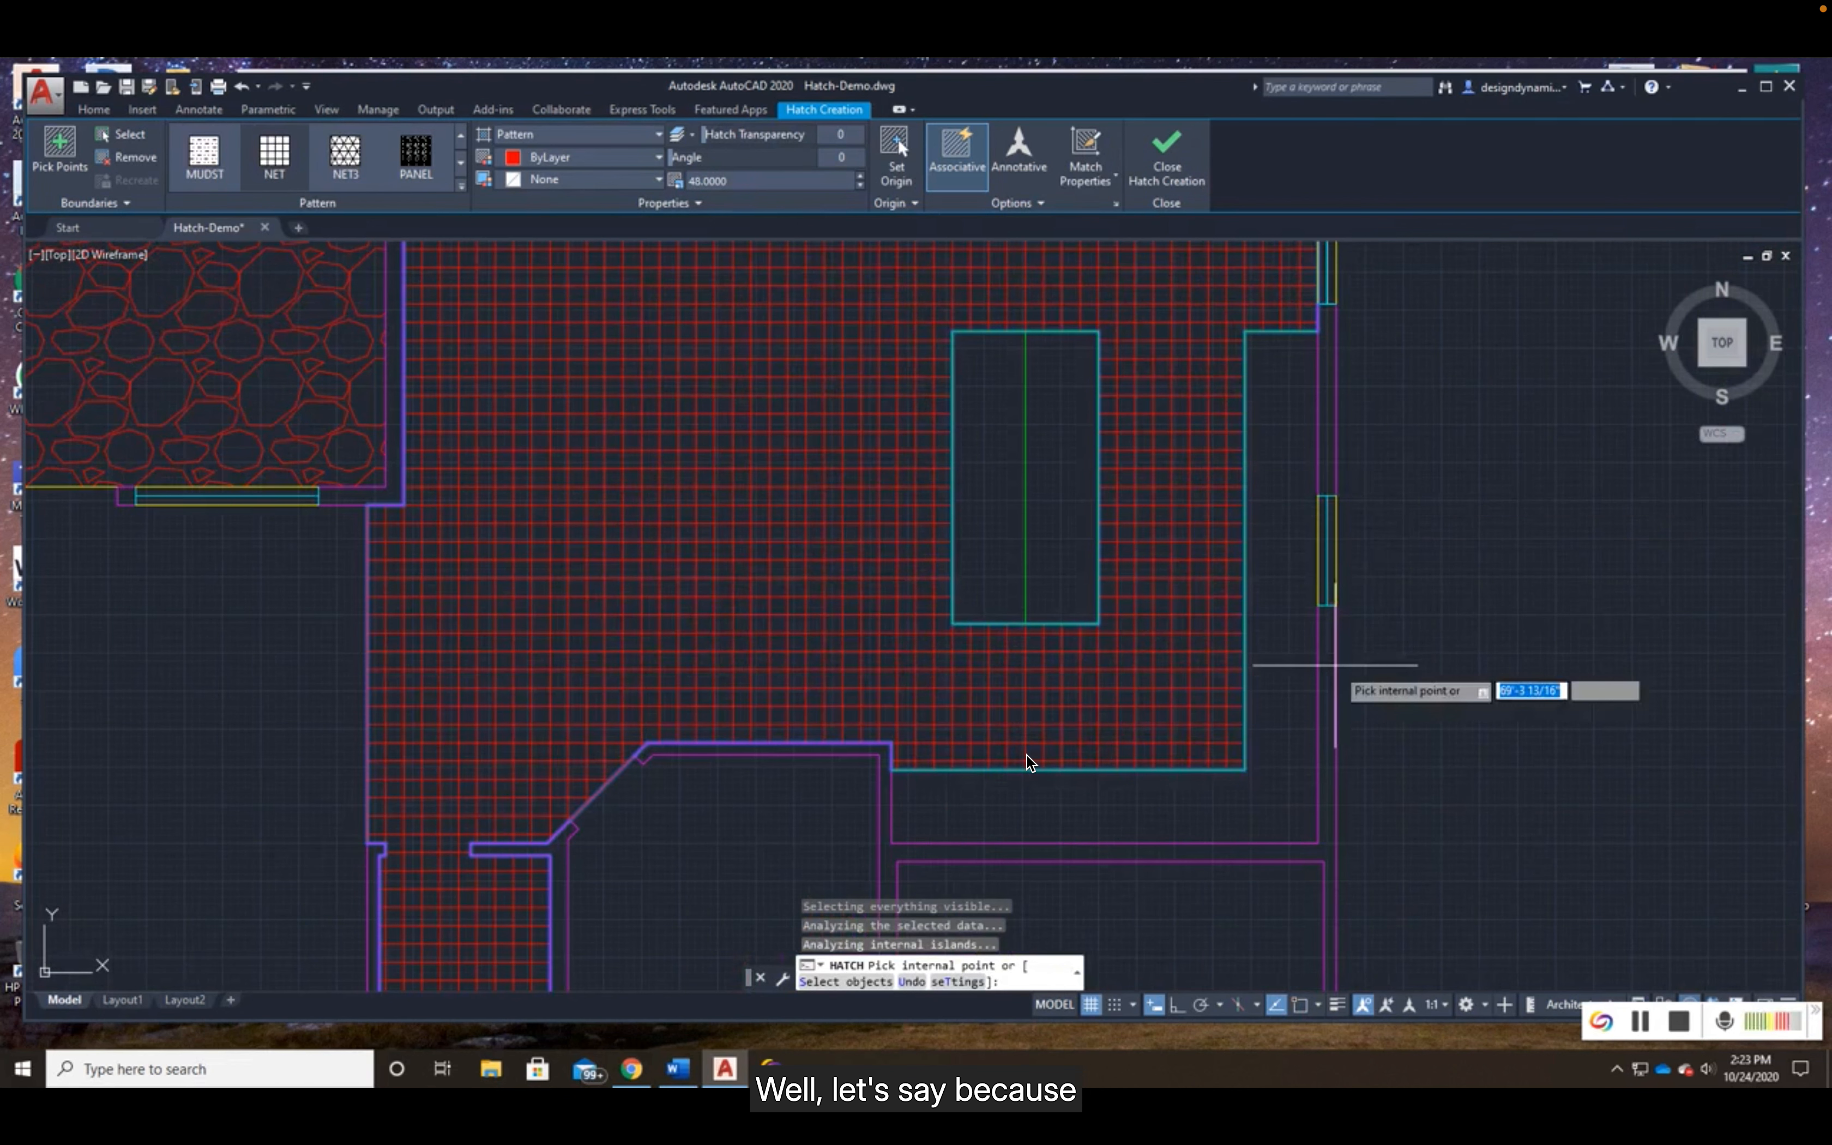
mouse_move(1103, 809)
middle_mouse_down()
mouse_move(1035, 687)
mouse_move(1026, 629)
middle_mouse_up()
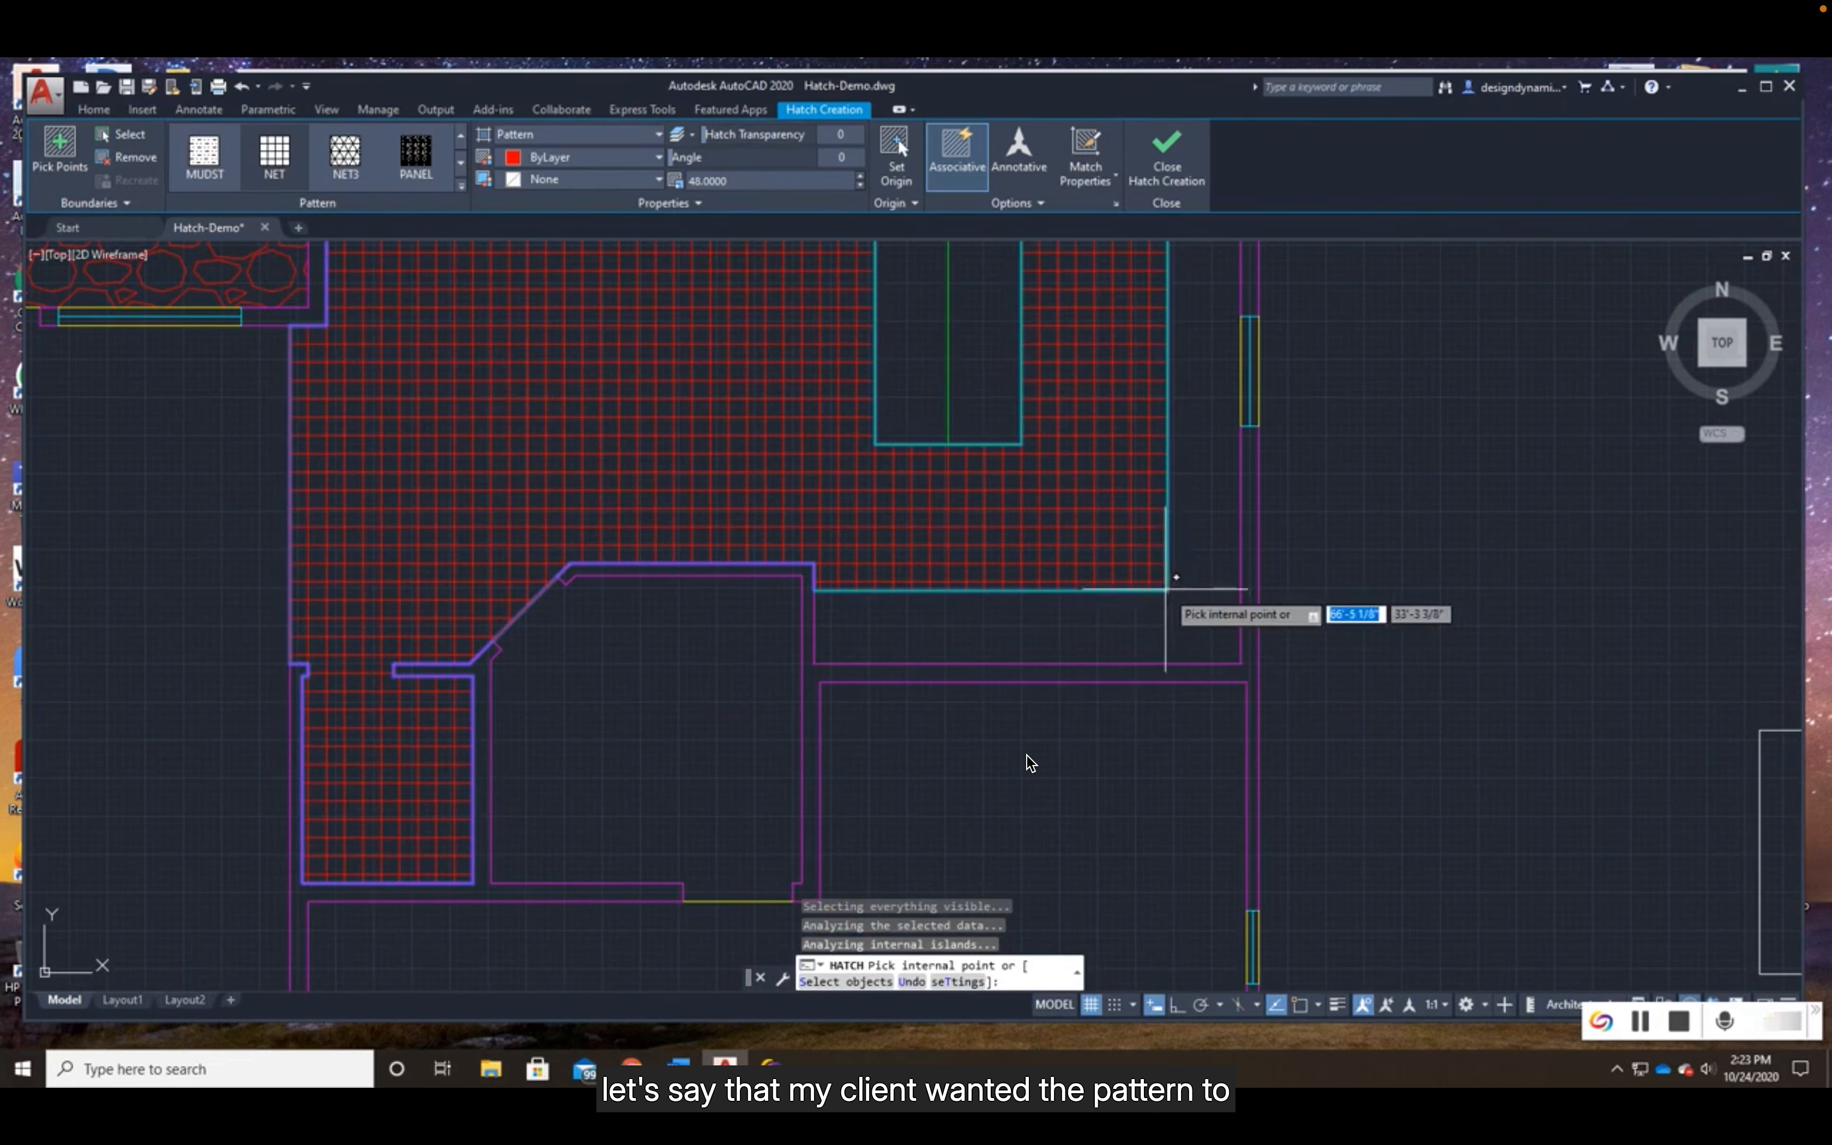
middle_click_drag(1189, 610, 1013, 788)
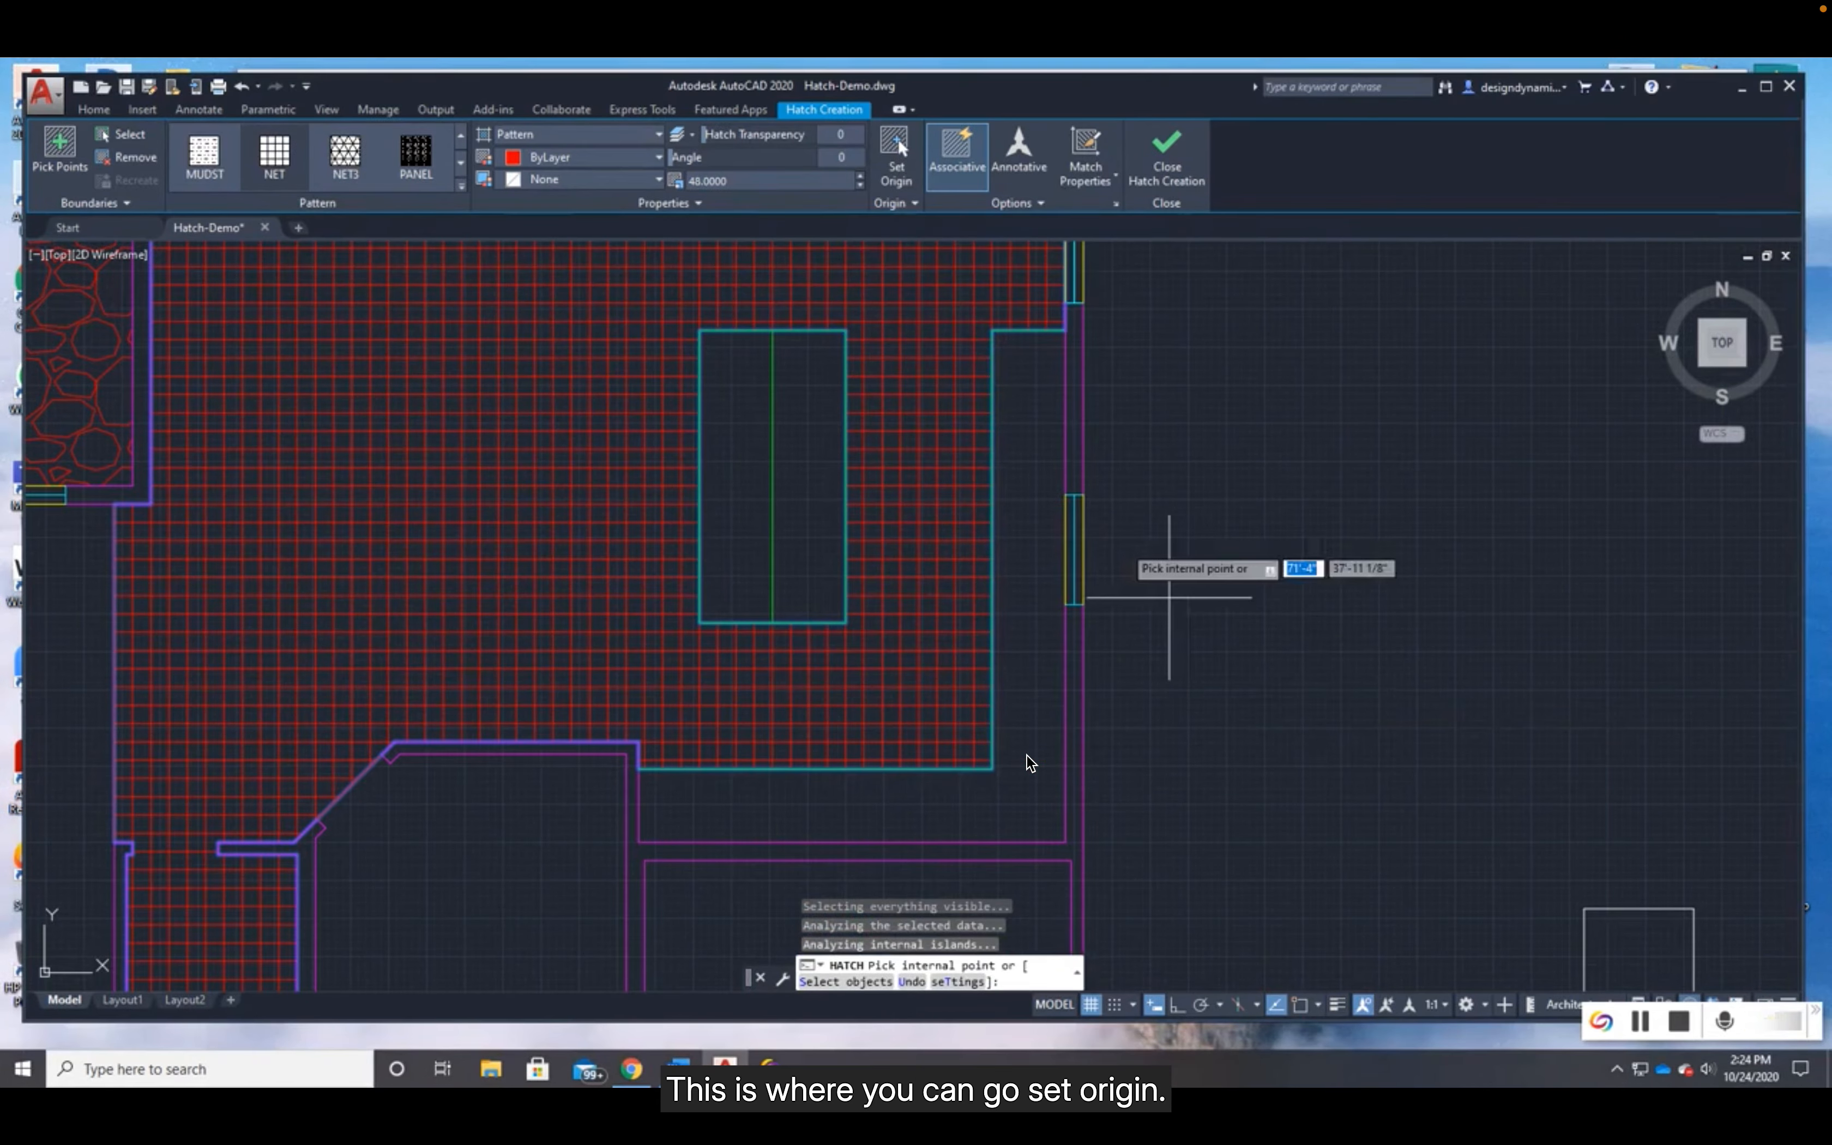
left_click(896, 148)
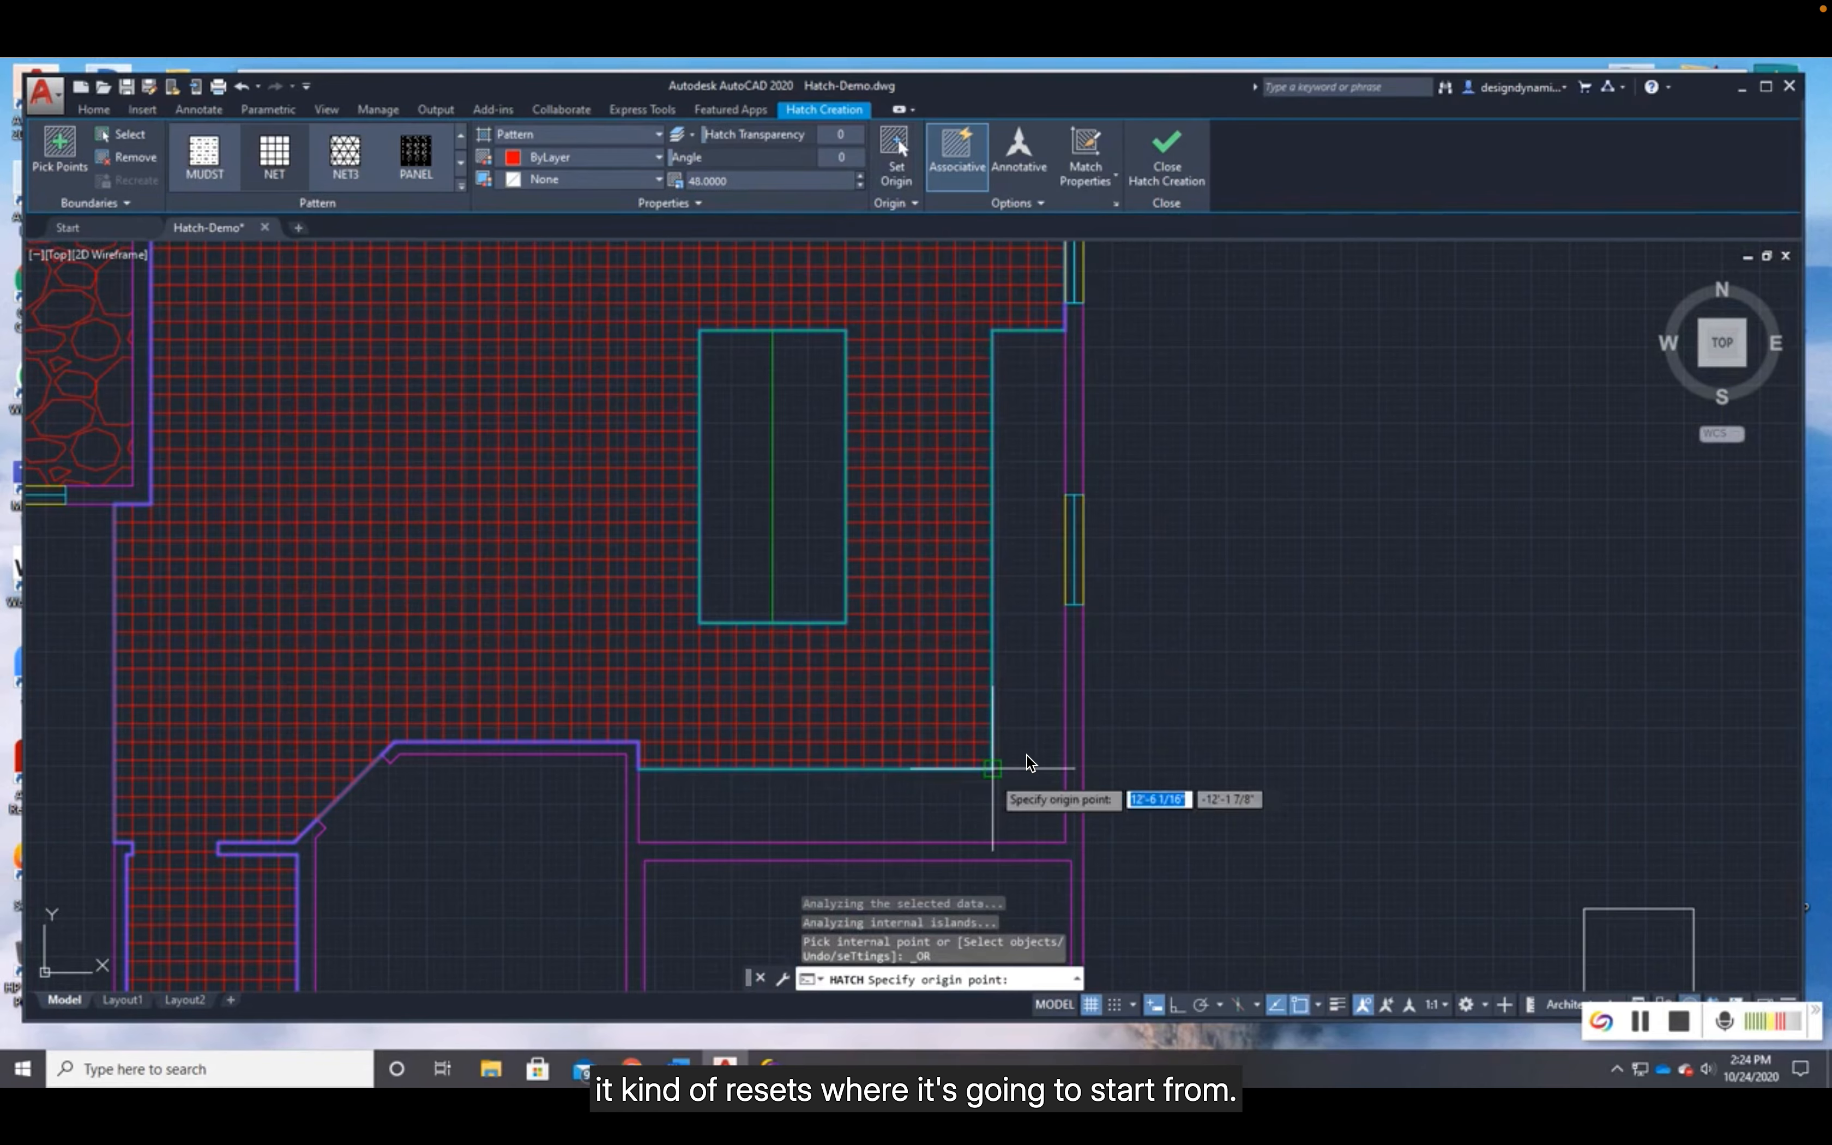
left_click(992, 768)
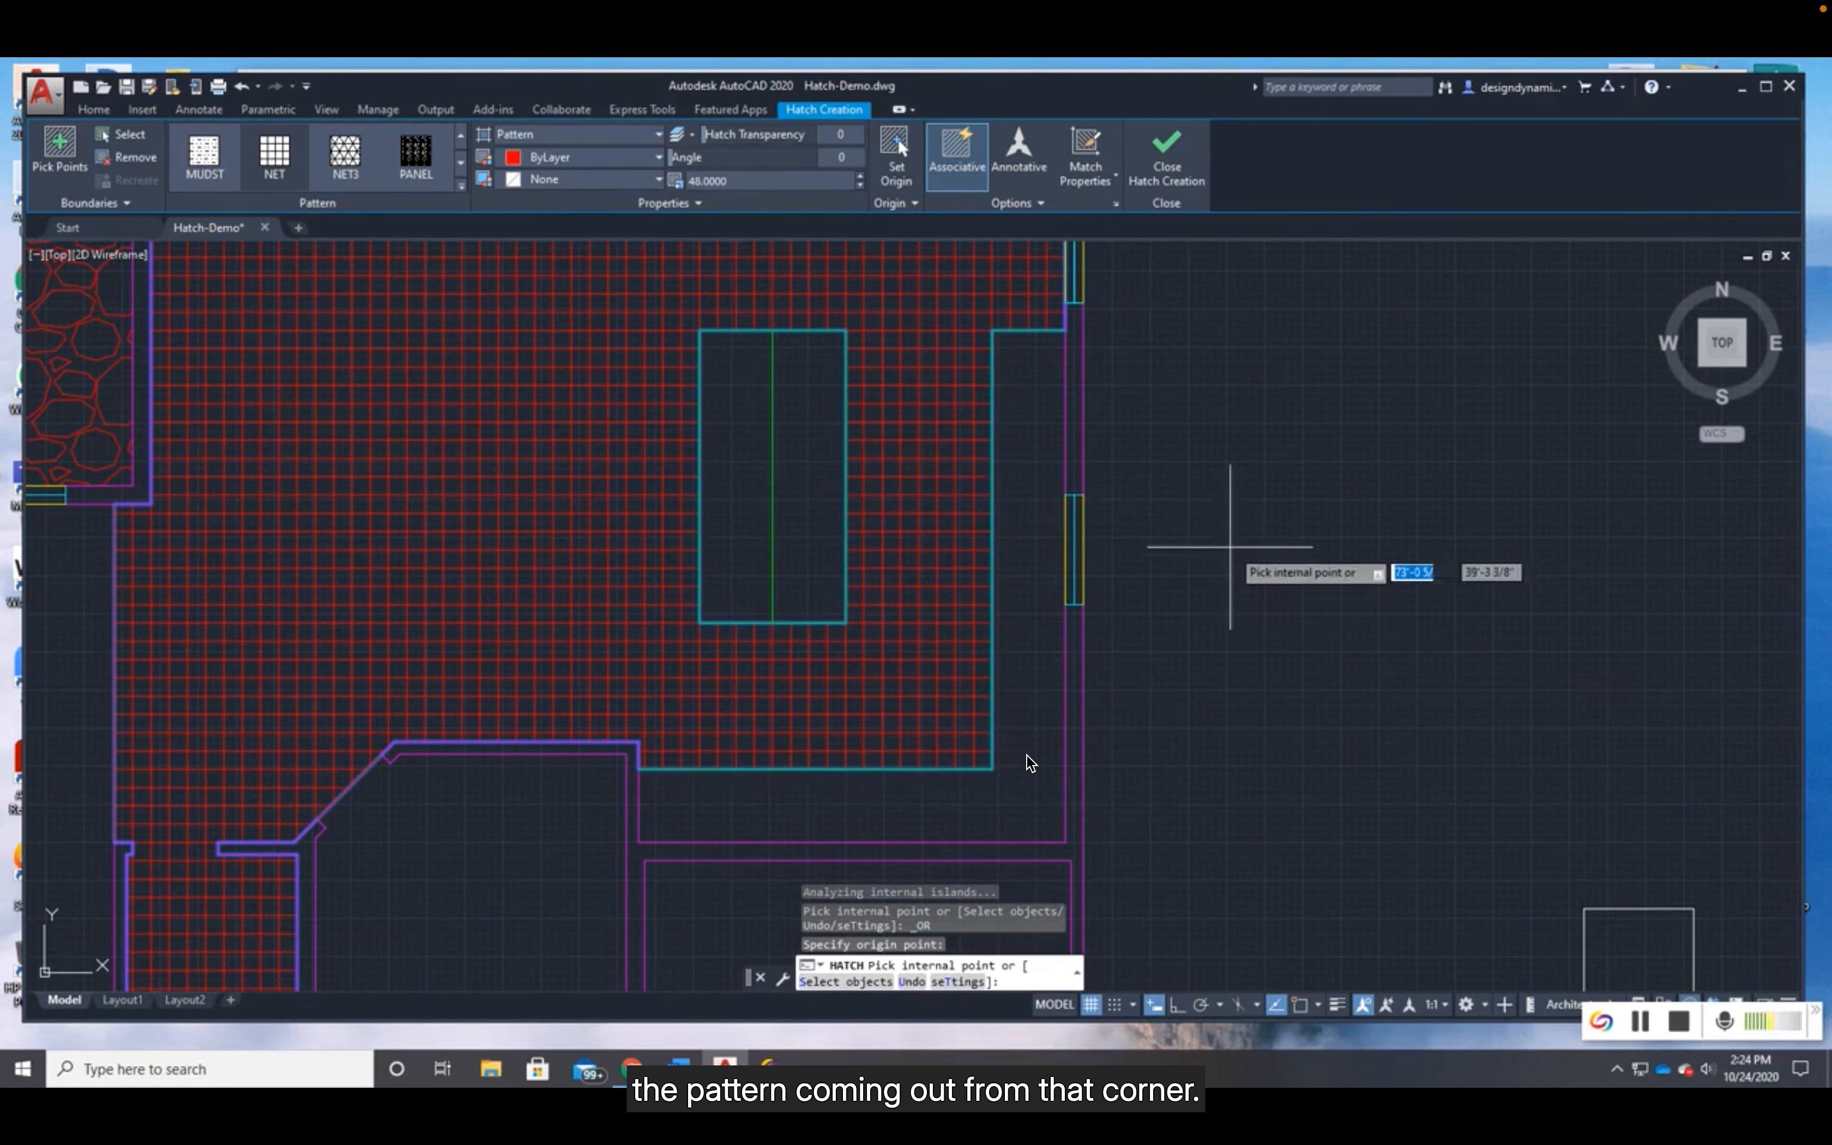
- Examine how the tile grid meets the kitchen's open edge and the walls opposite the new origin corner
middle_click_drag(1223, 569, 1463, 724)
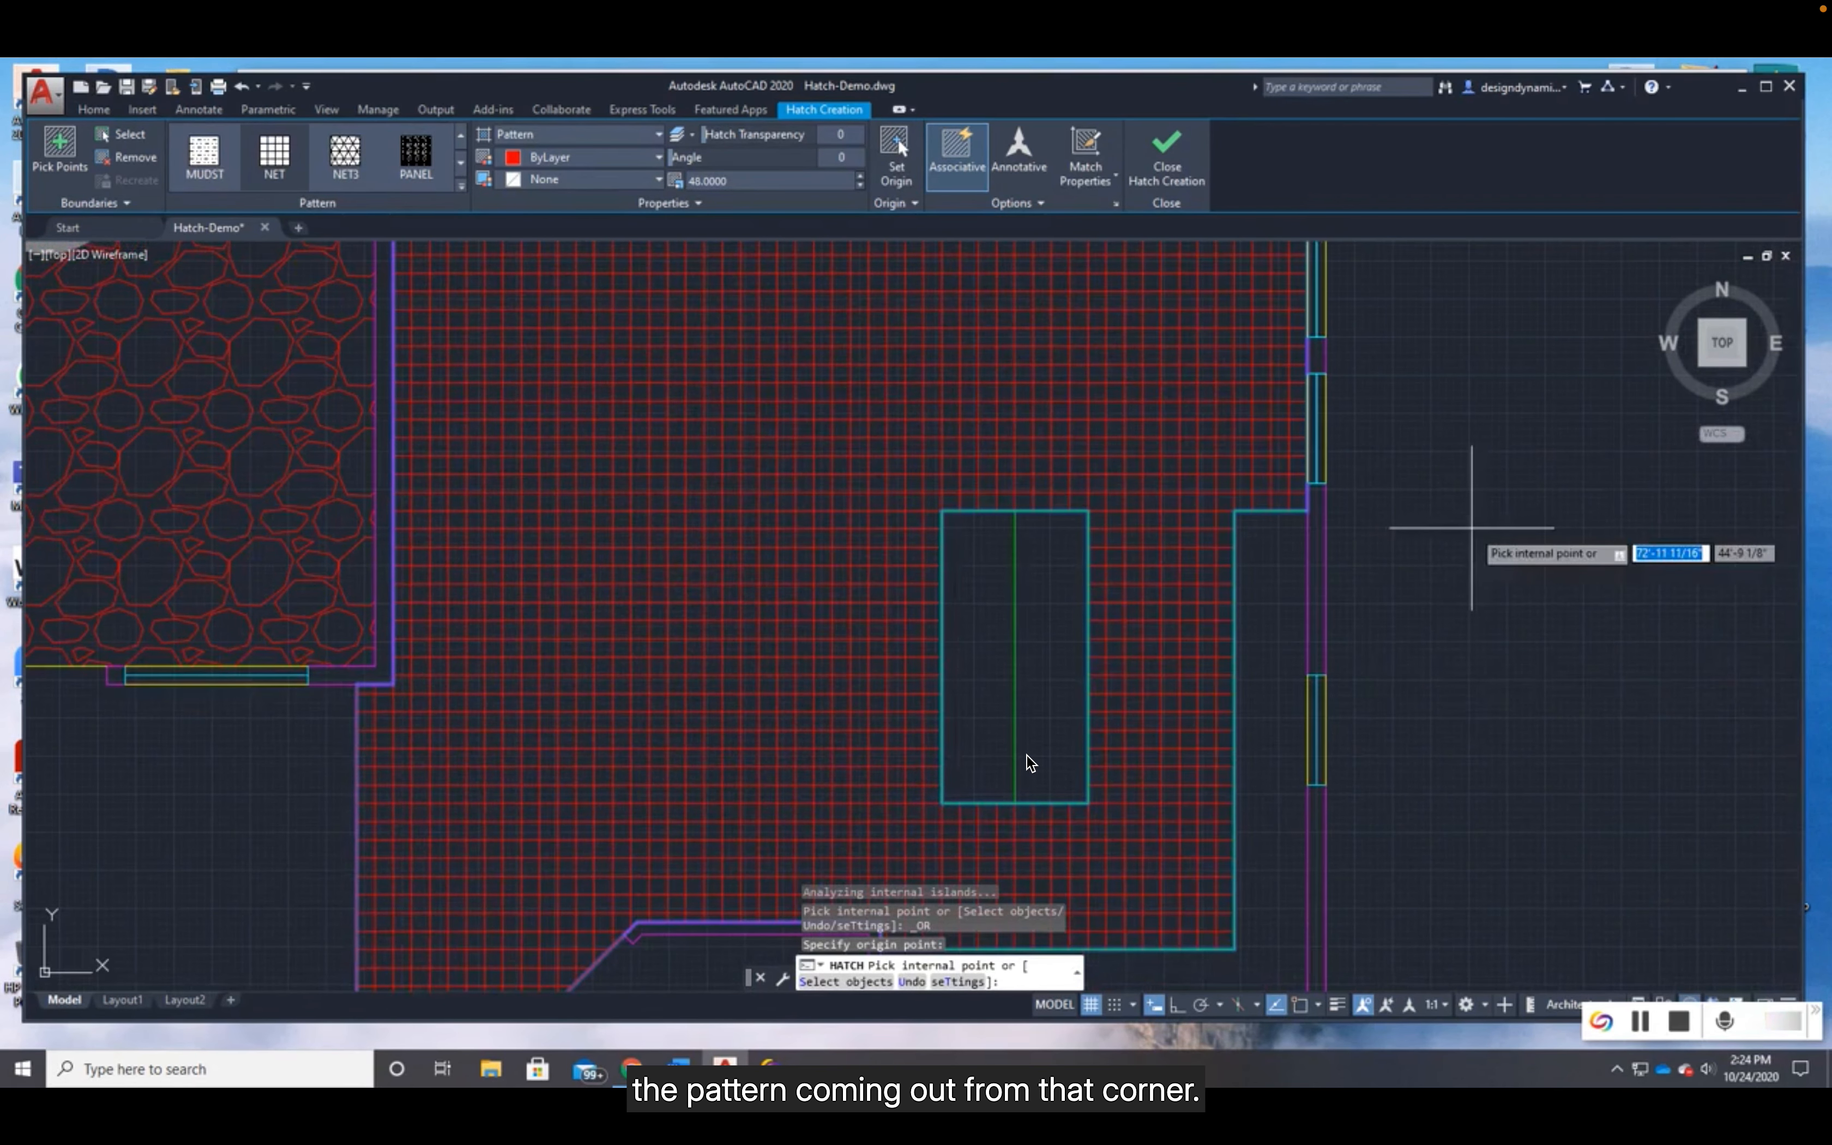
middle_click_drag(844, 814, 1102, 579)
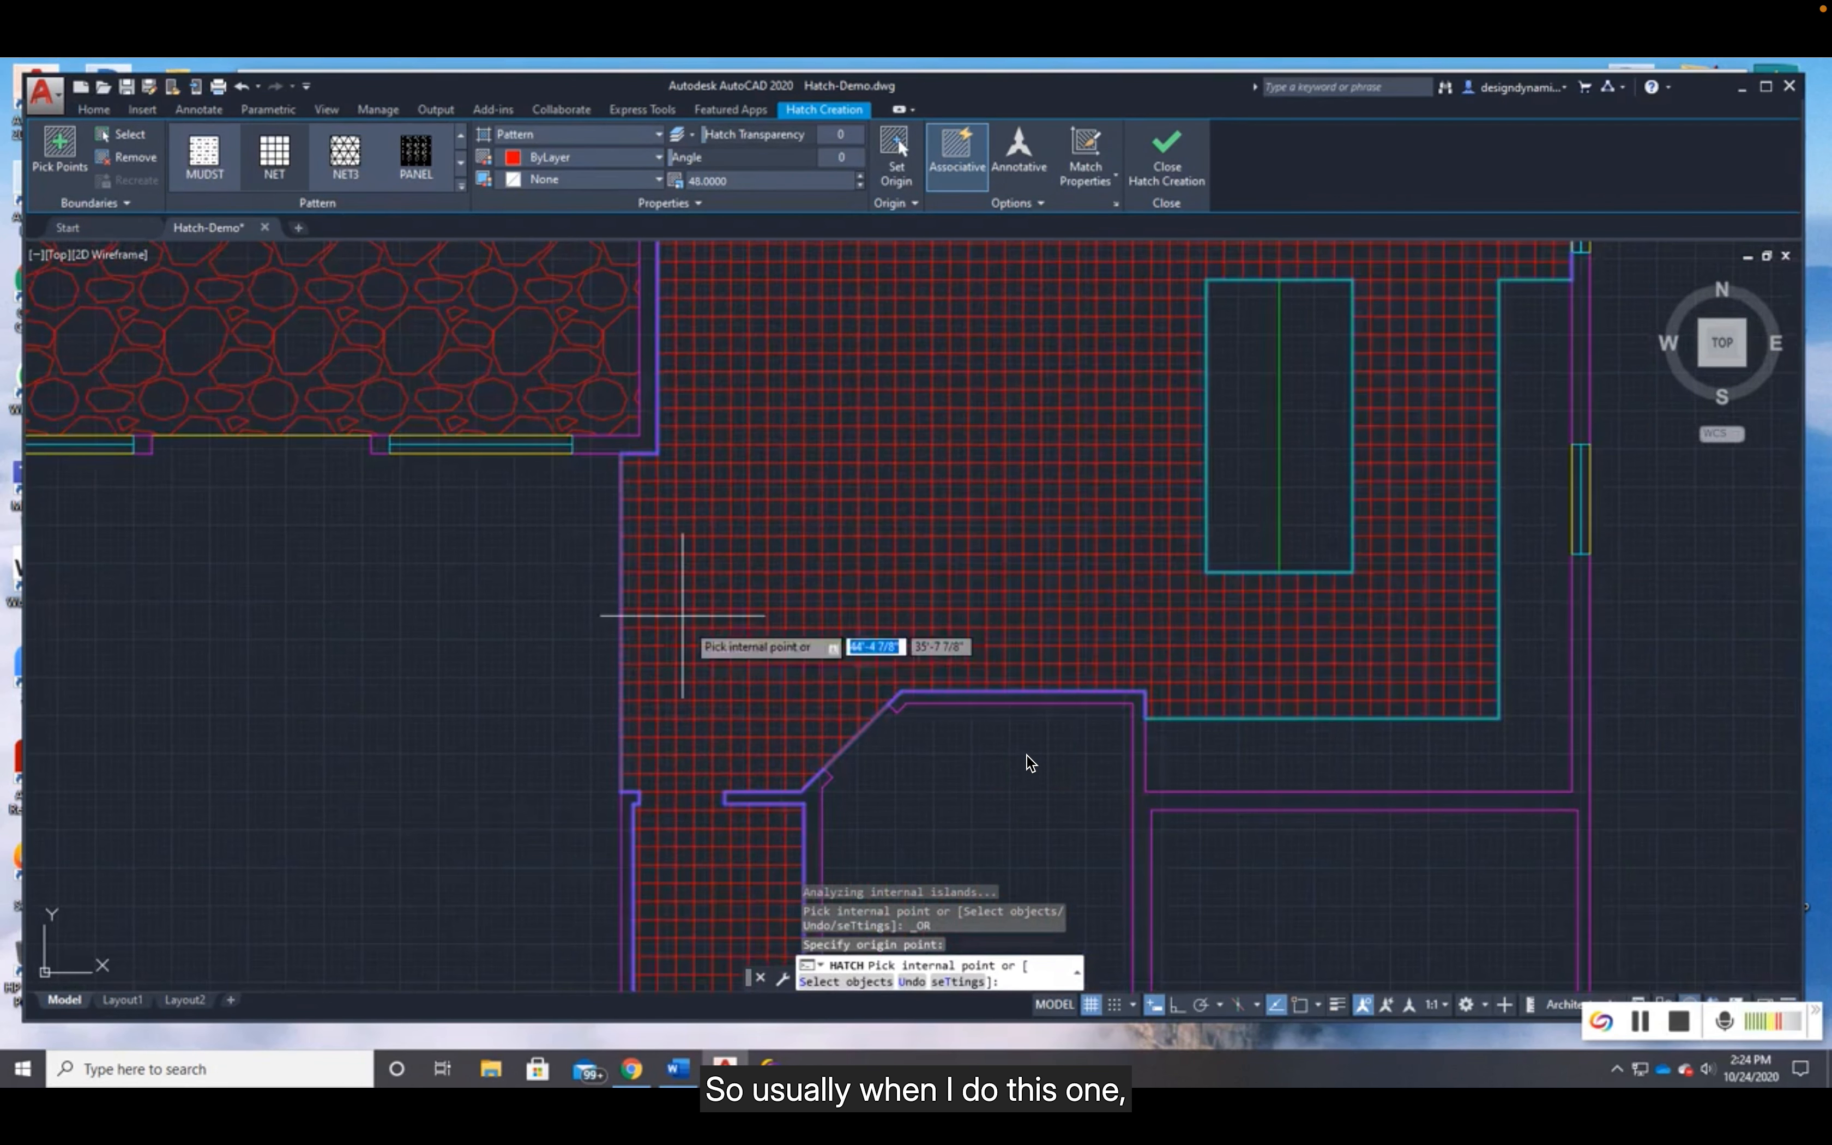
scroll(605, 500, "up", 3)
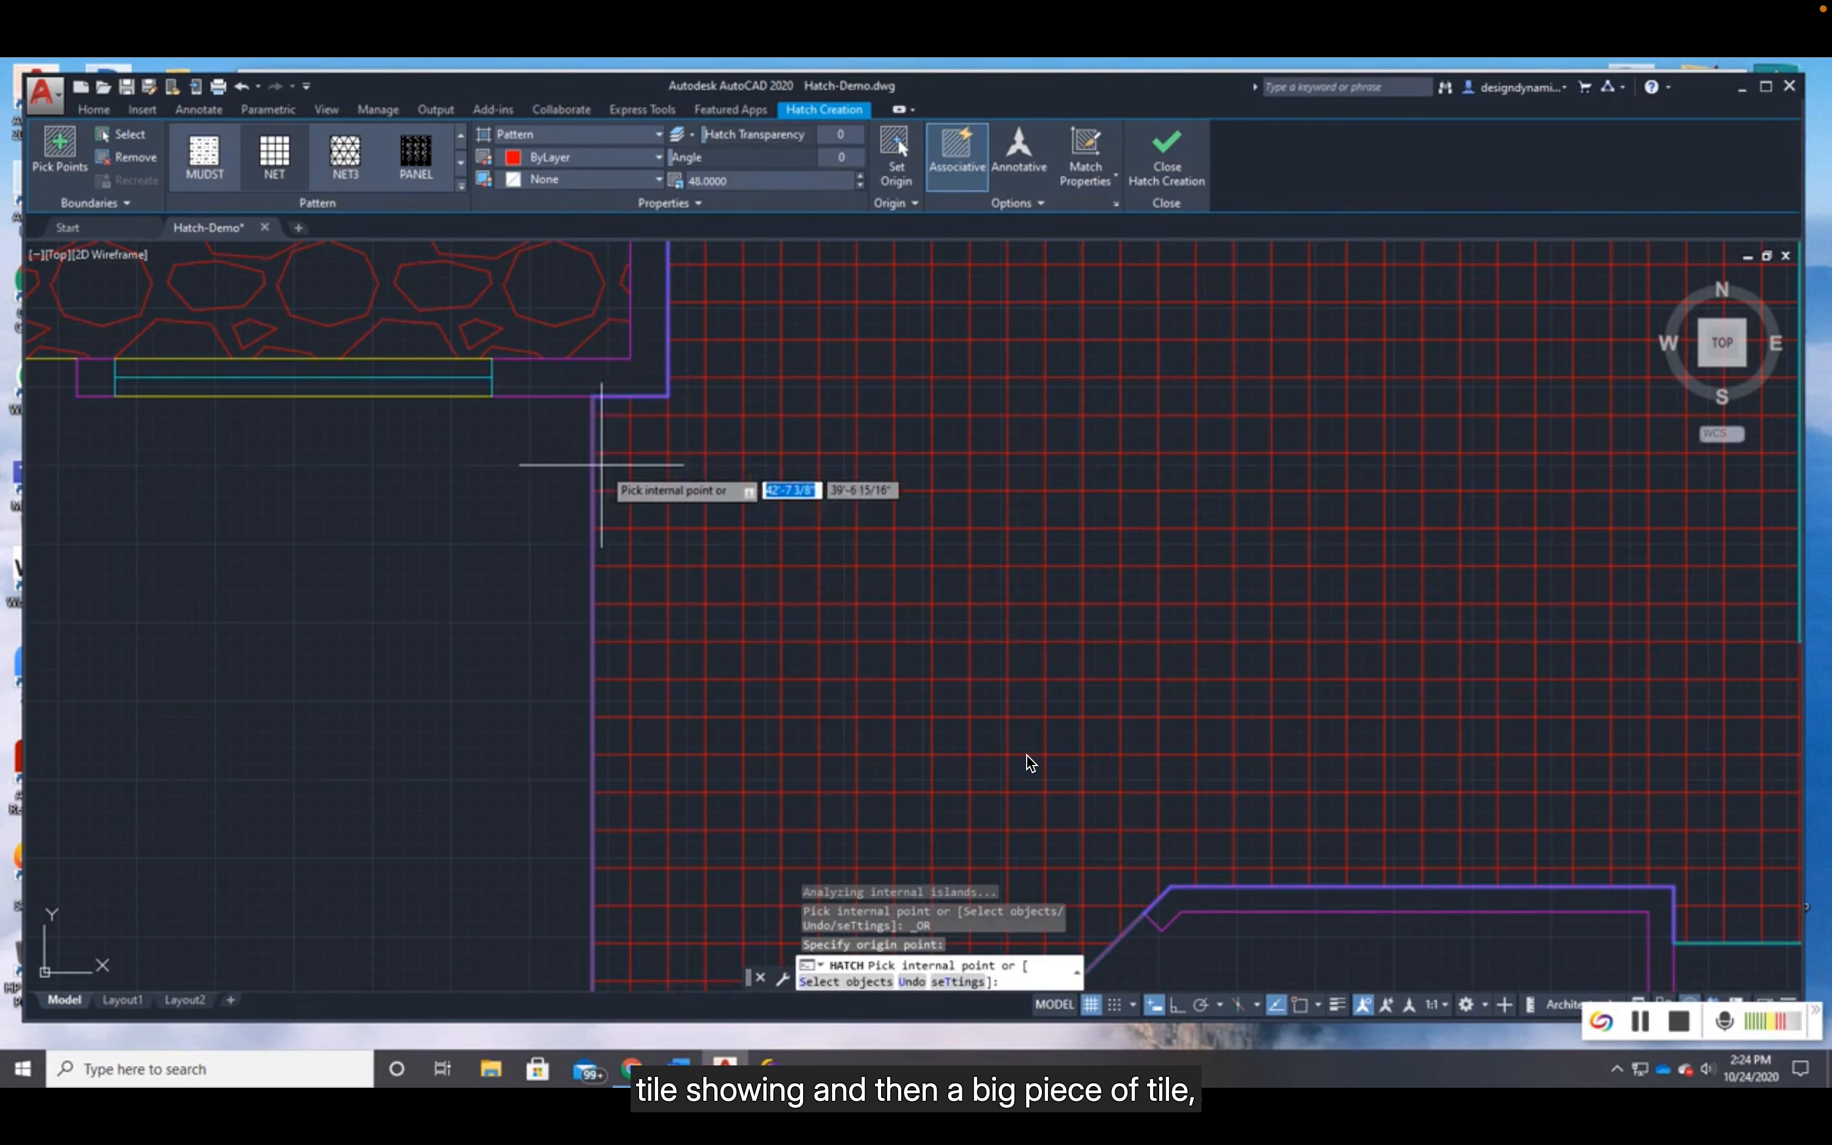
scroll(694, 494, "down", 1)
scroll(694, 495, "down", 1)
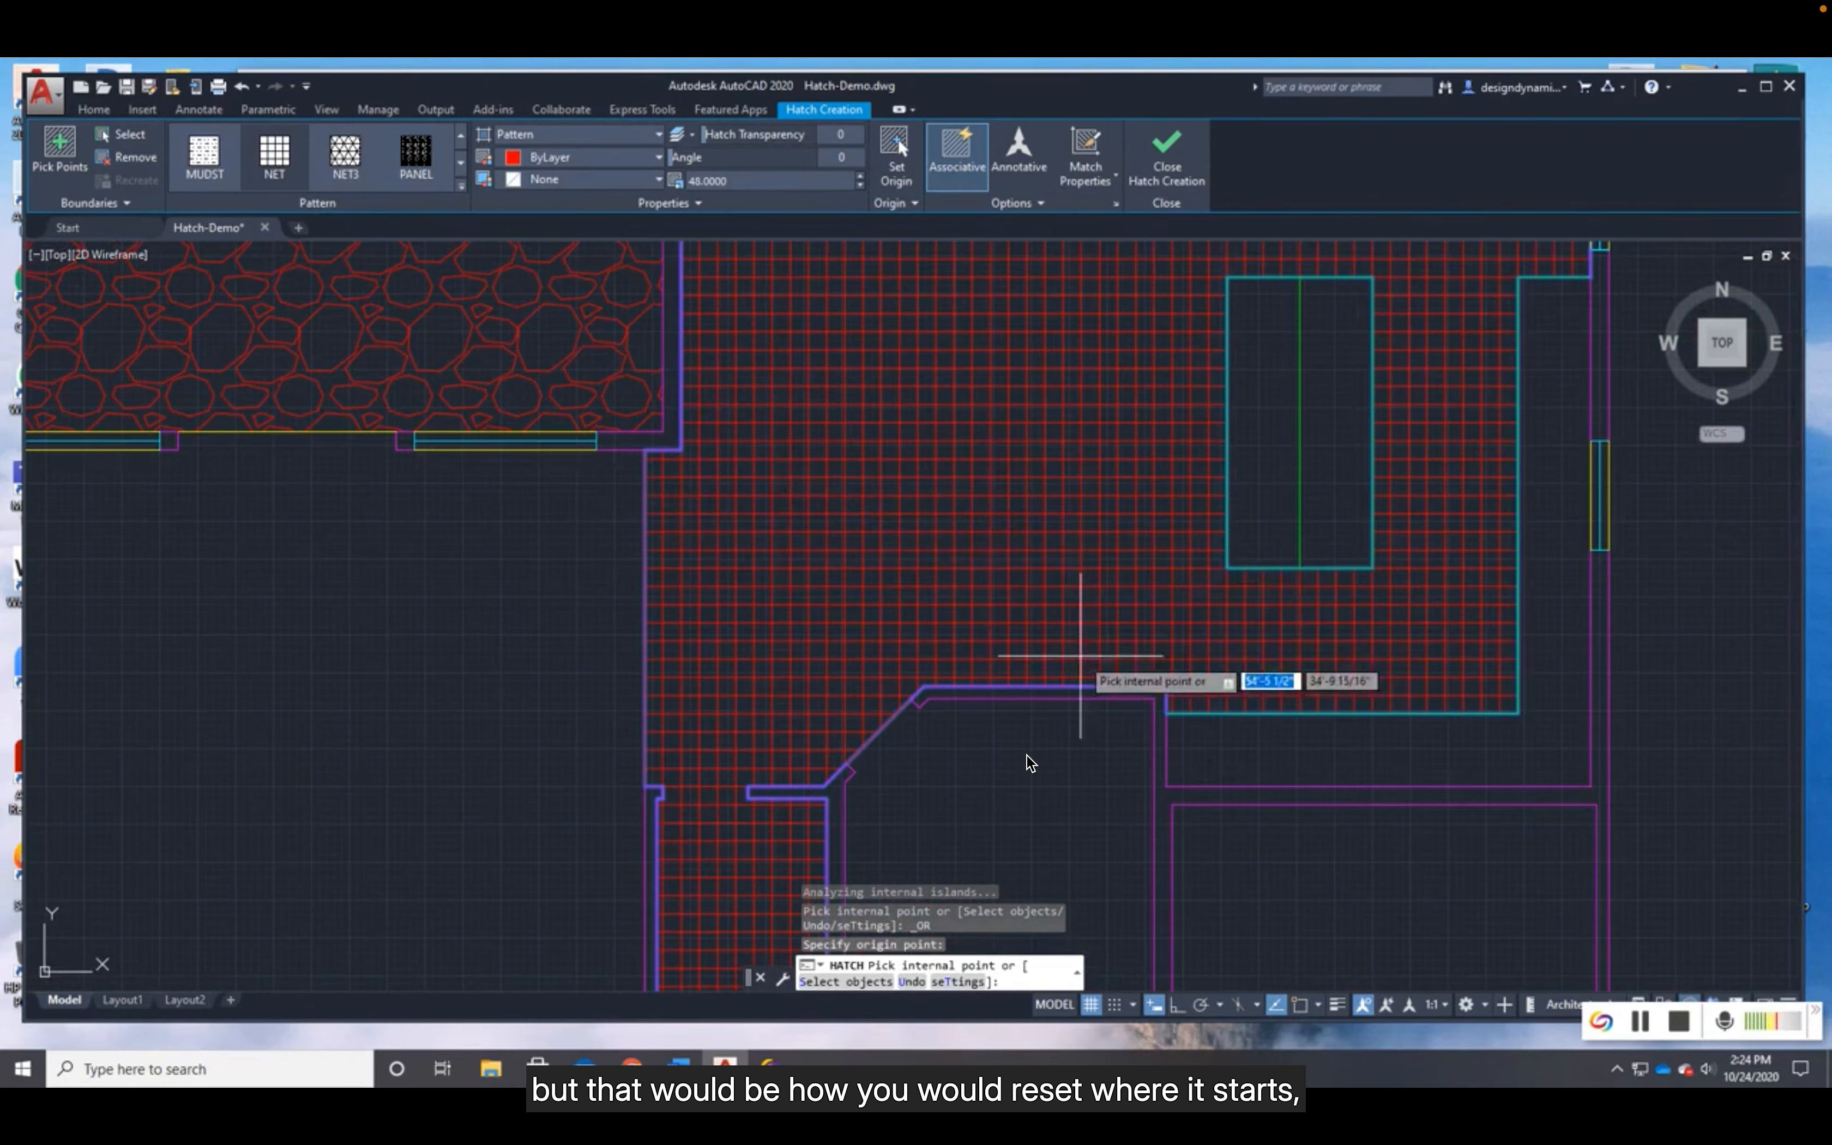
scroll(1103, 486, "down", 1)
middle_click_drag(1104, 487, 938, 651)
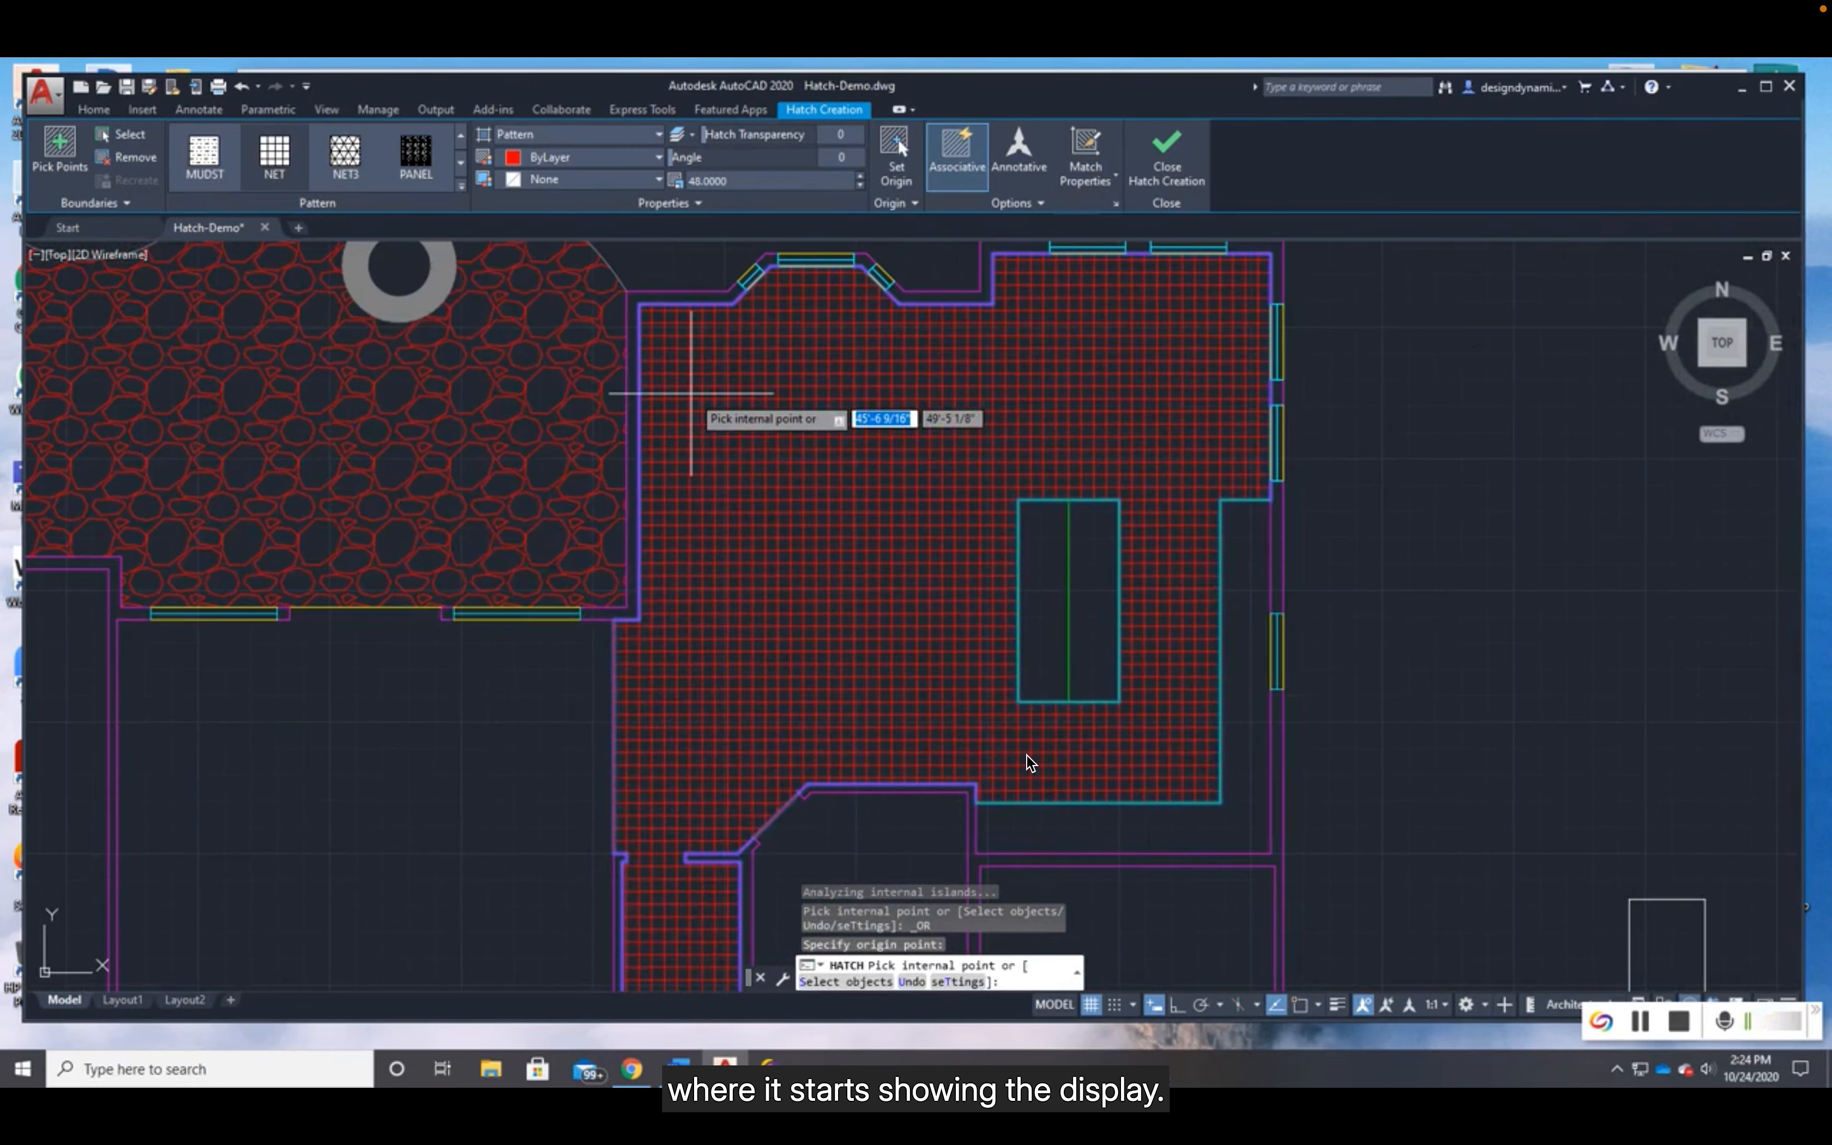
- Reset the hatch origin to the wall corner below the stone patio where the kitchen's open edge begins, and check the grid there
scroll(632, 658, "up", 6)
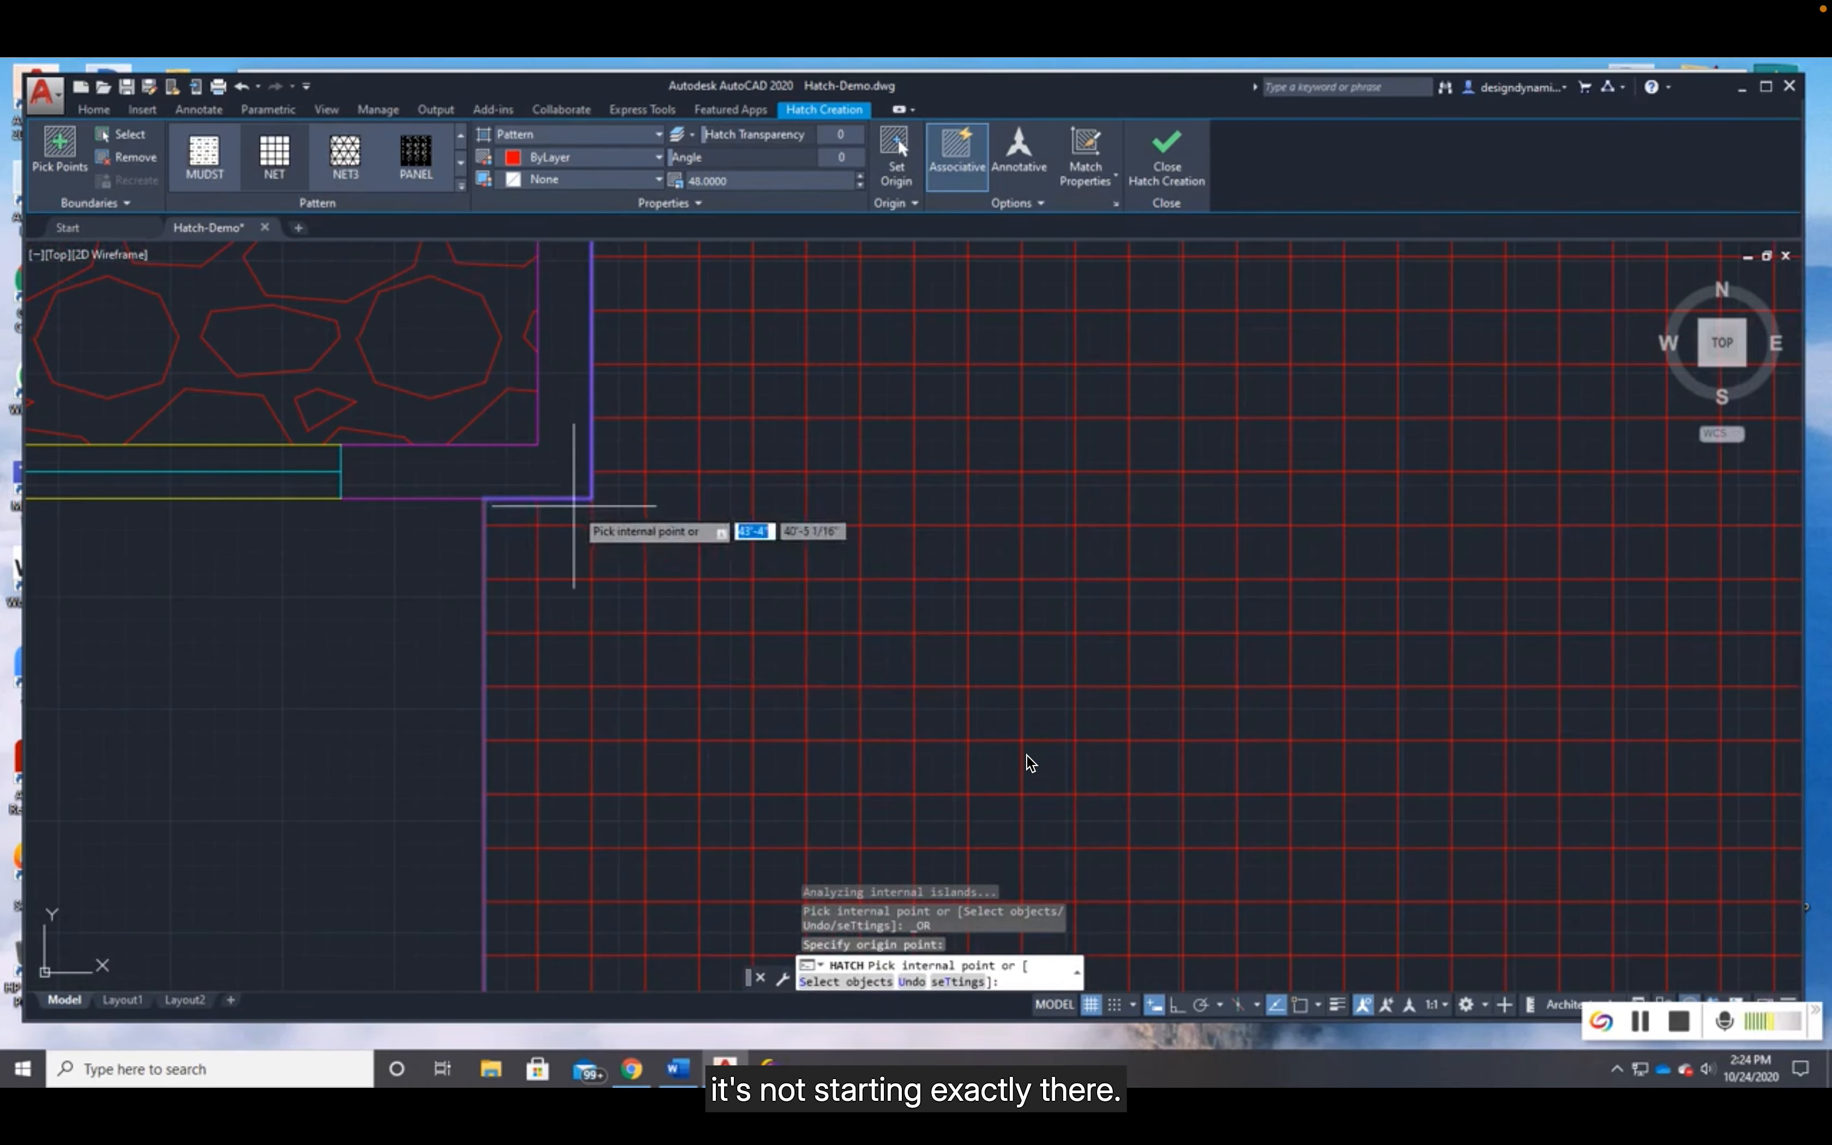
scroll(649, 628, "down", 3)
mouse_move(739, 786)
middle_mouse_down()
mouse_move(760, 618)
mouse_move(753, 384)
middle_mouse_up()
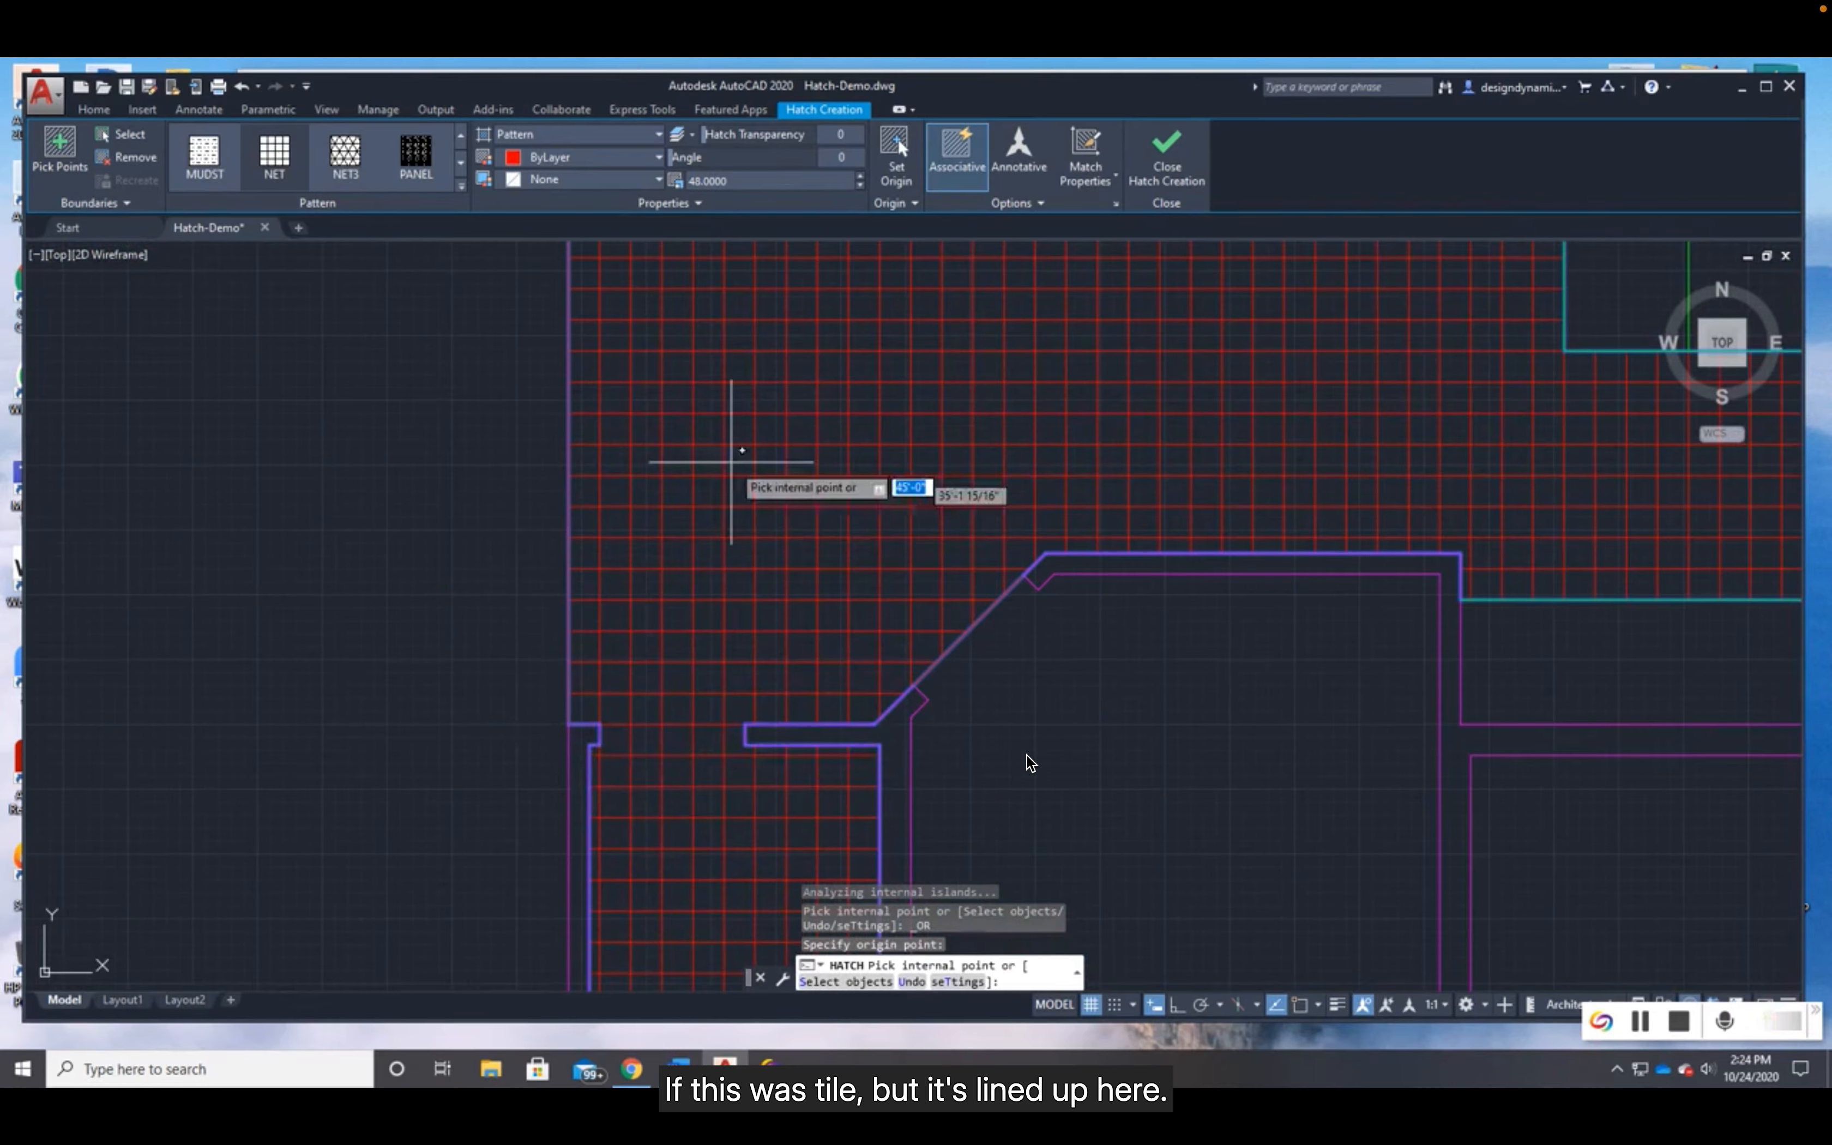
middle_click_drag(740, 434, 750, 769)
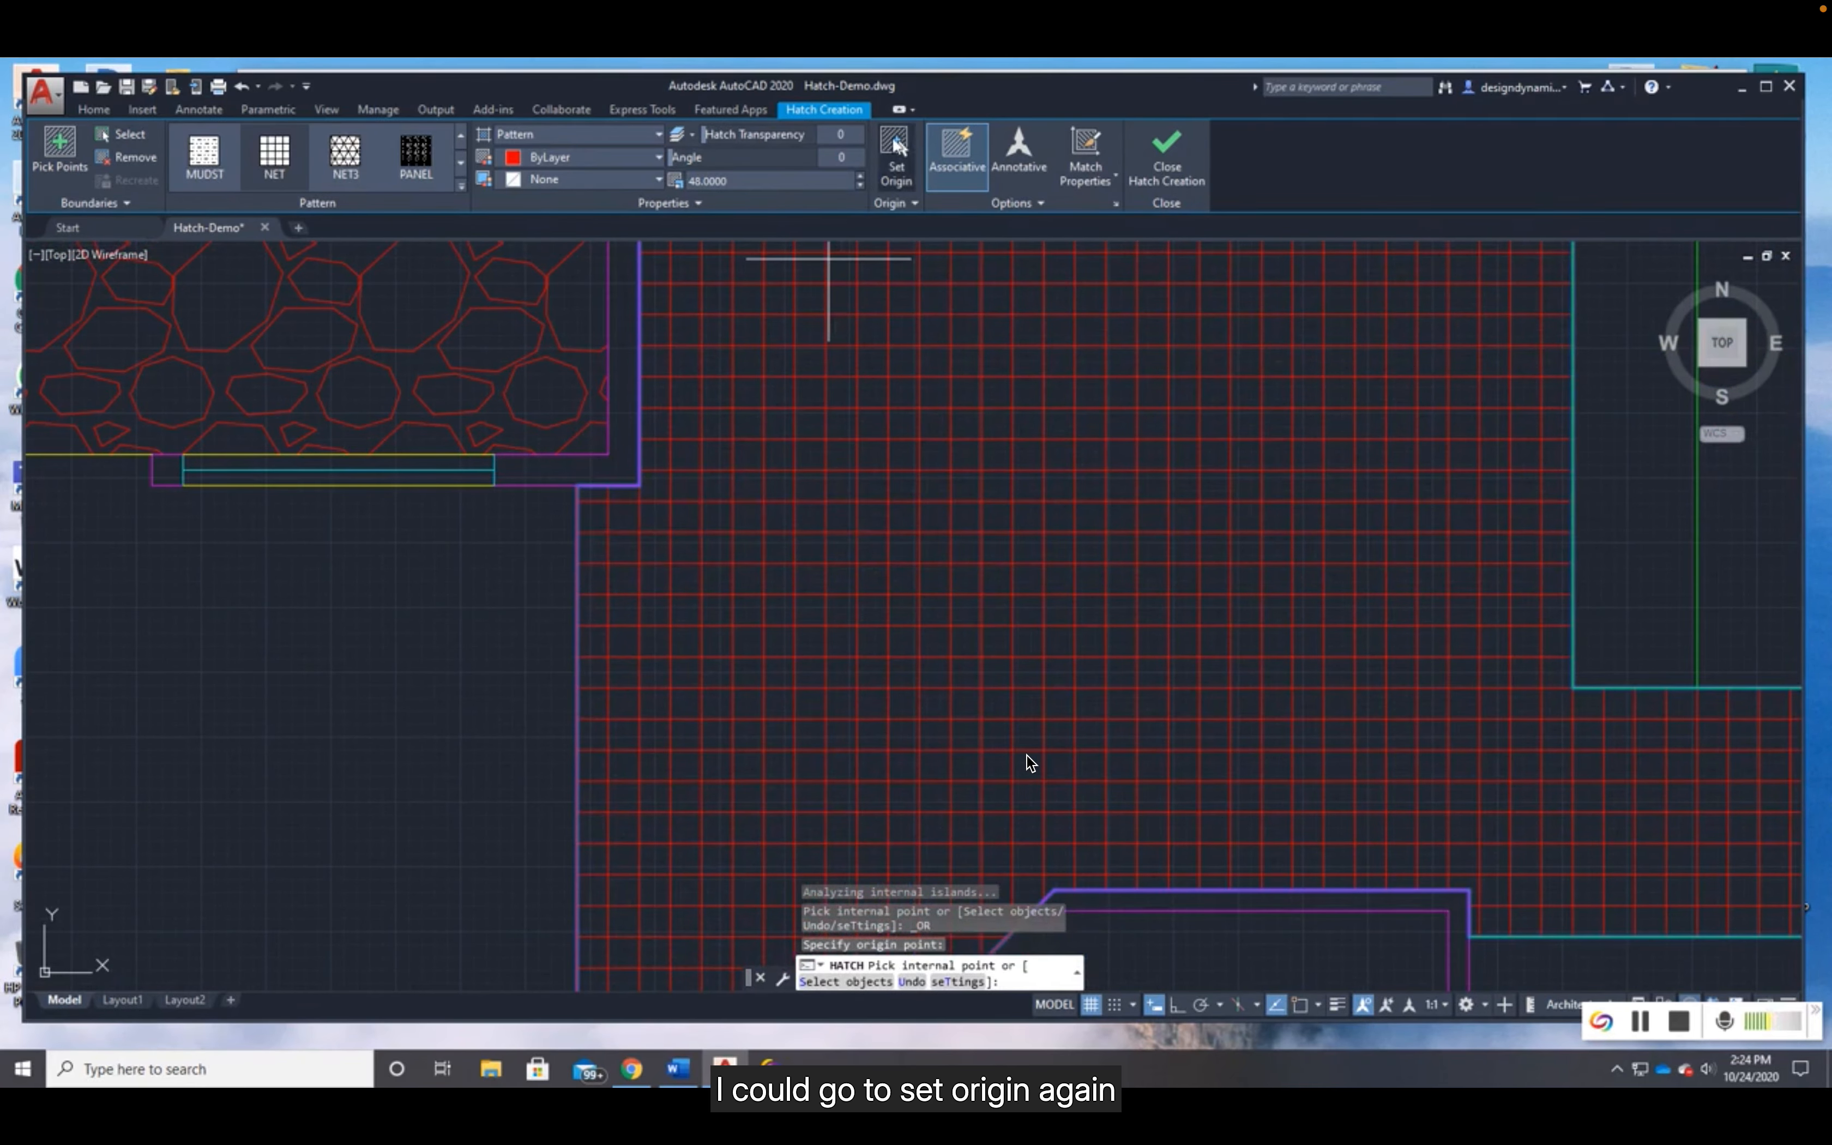
left_click(893, 163)
left_click(578, 485)
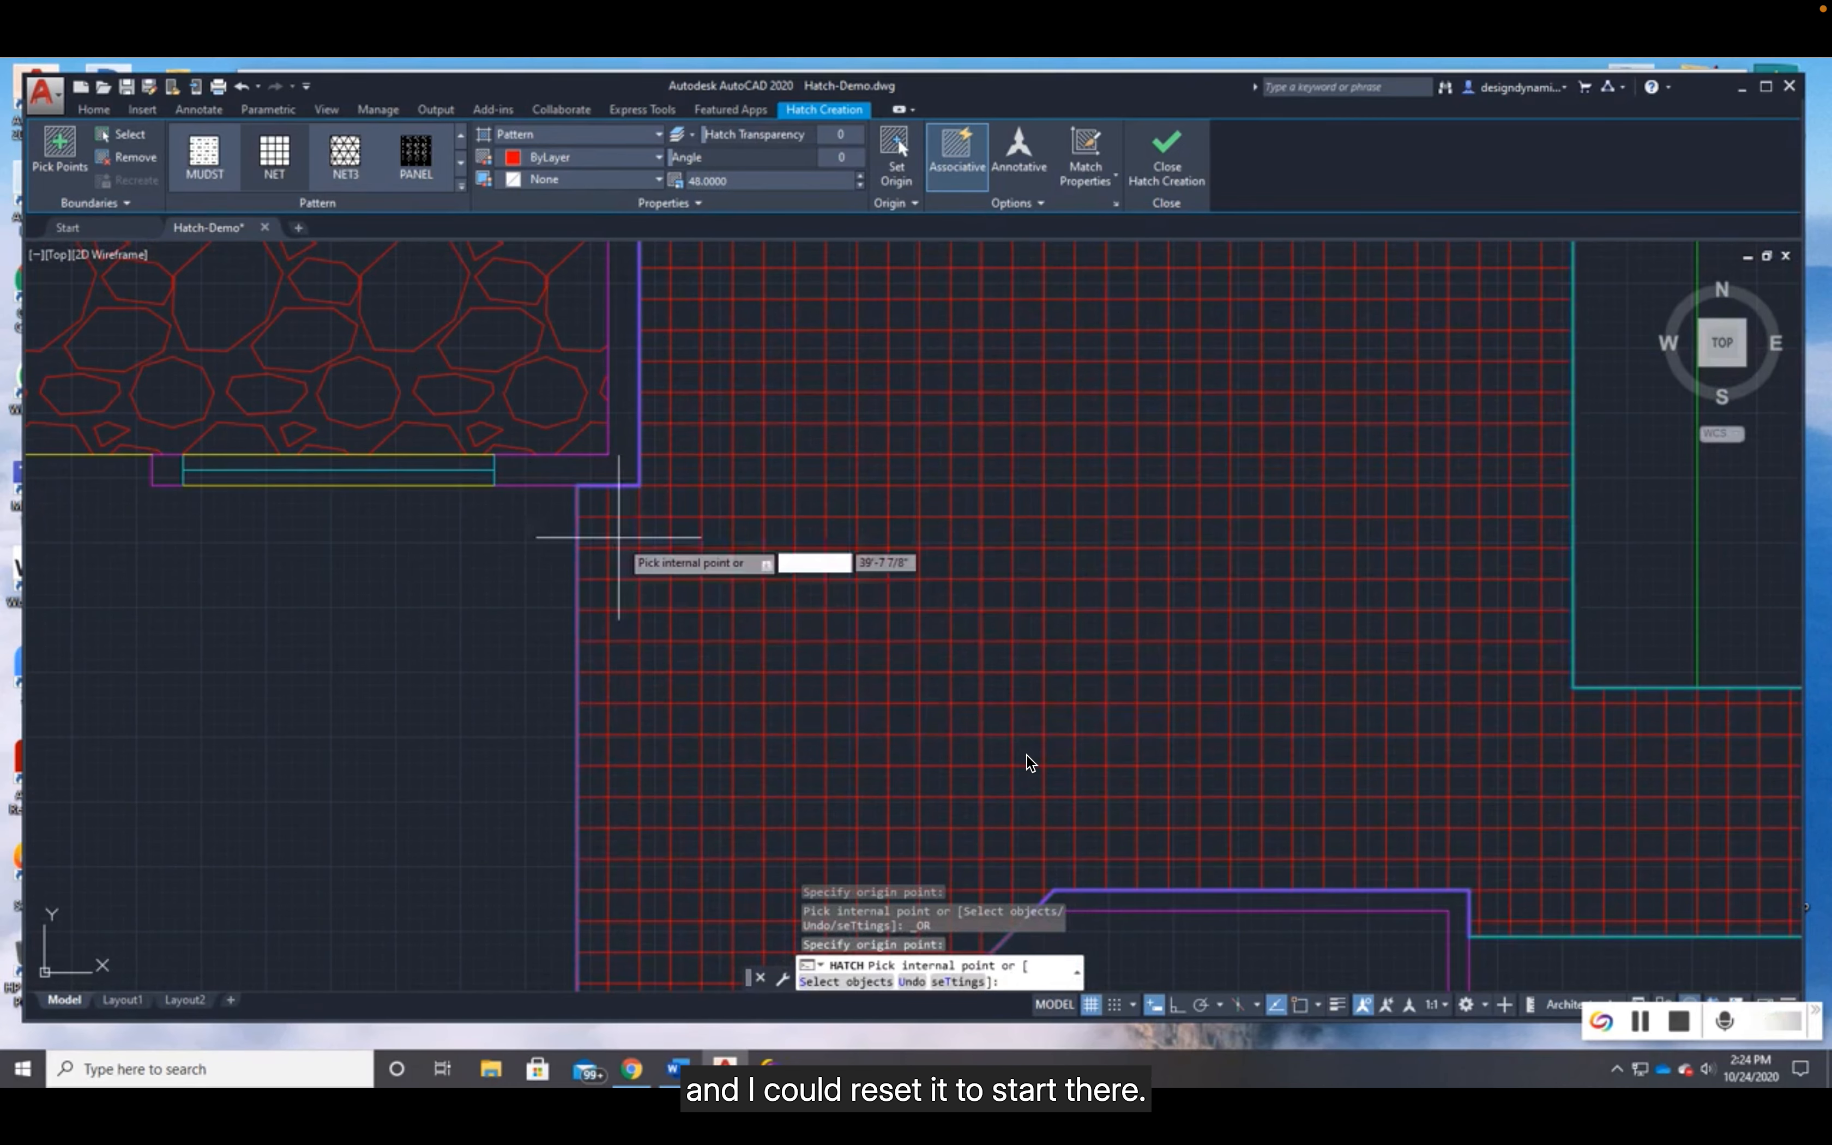
scroll(832, 575, "down", 2)
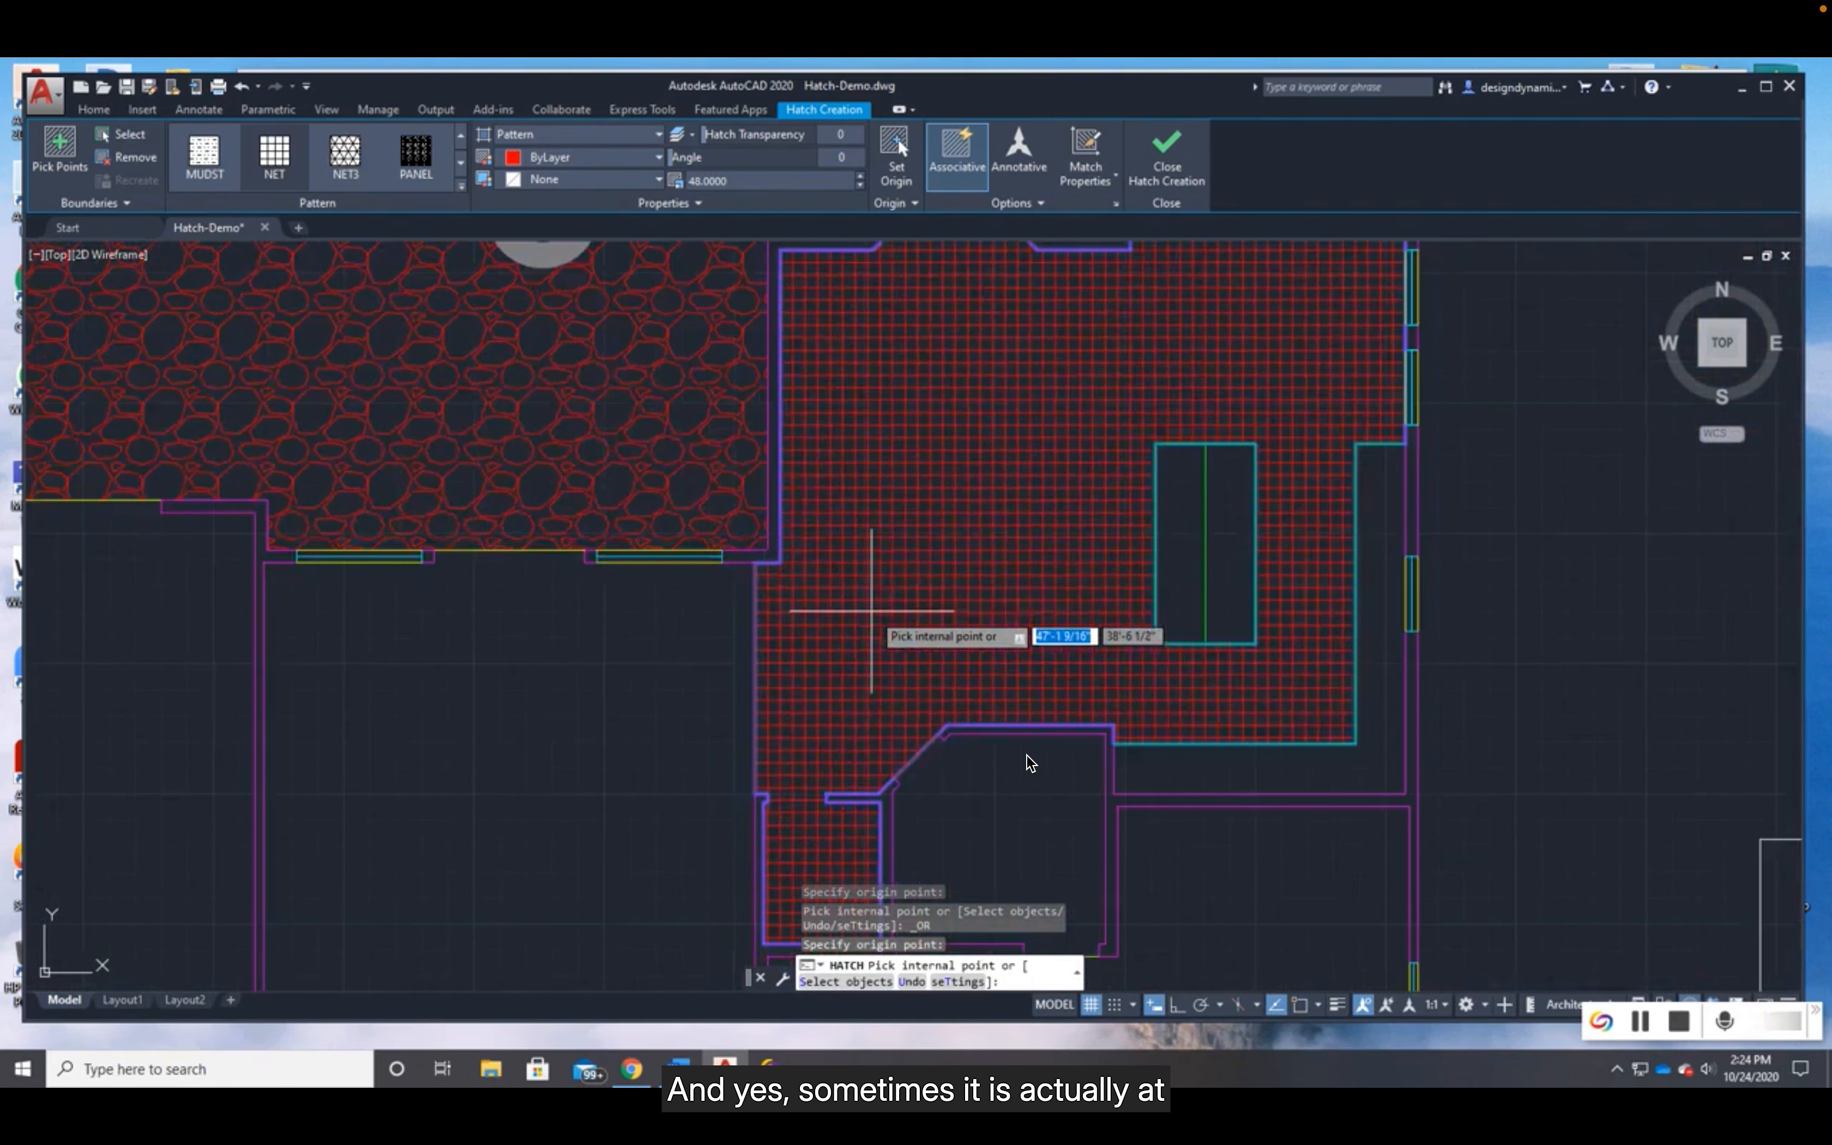
scroll(779, 583, "up", 4)
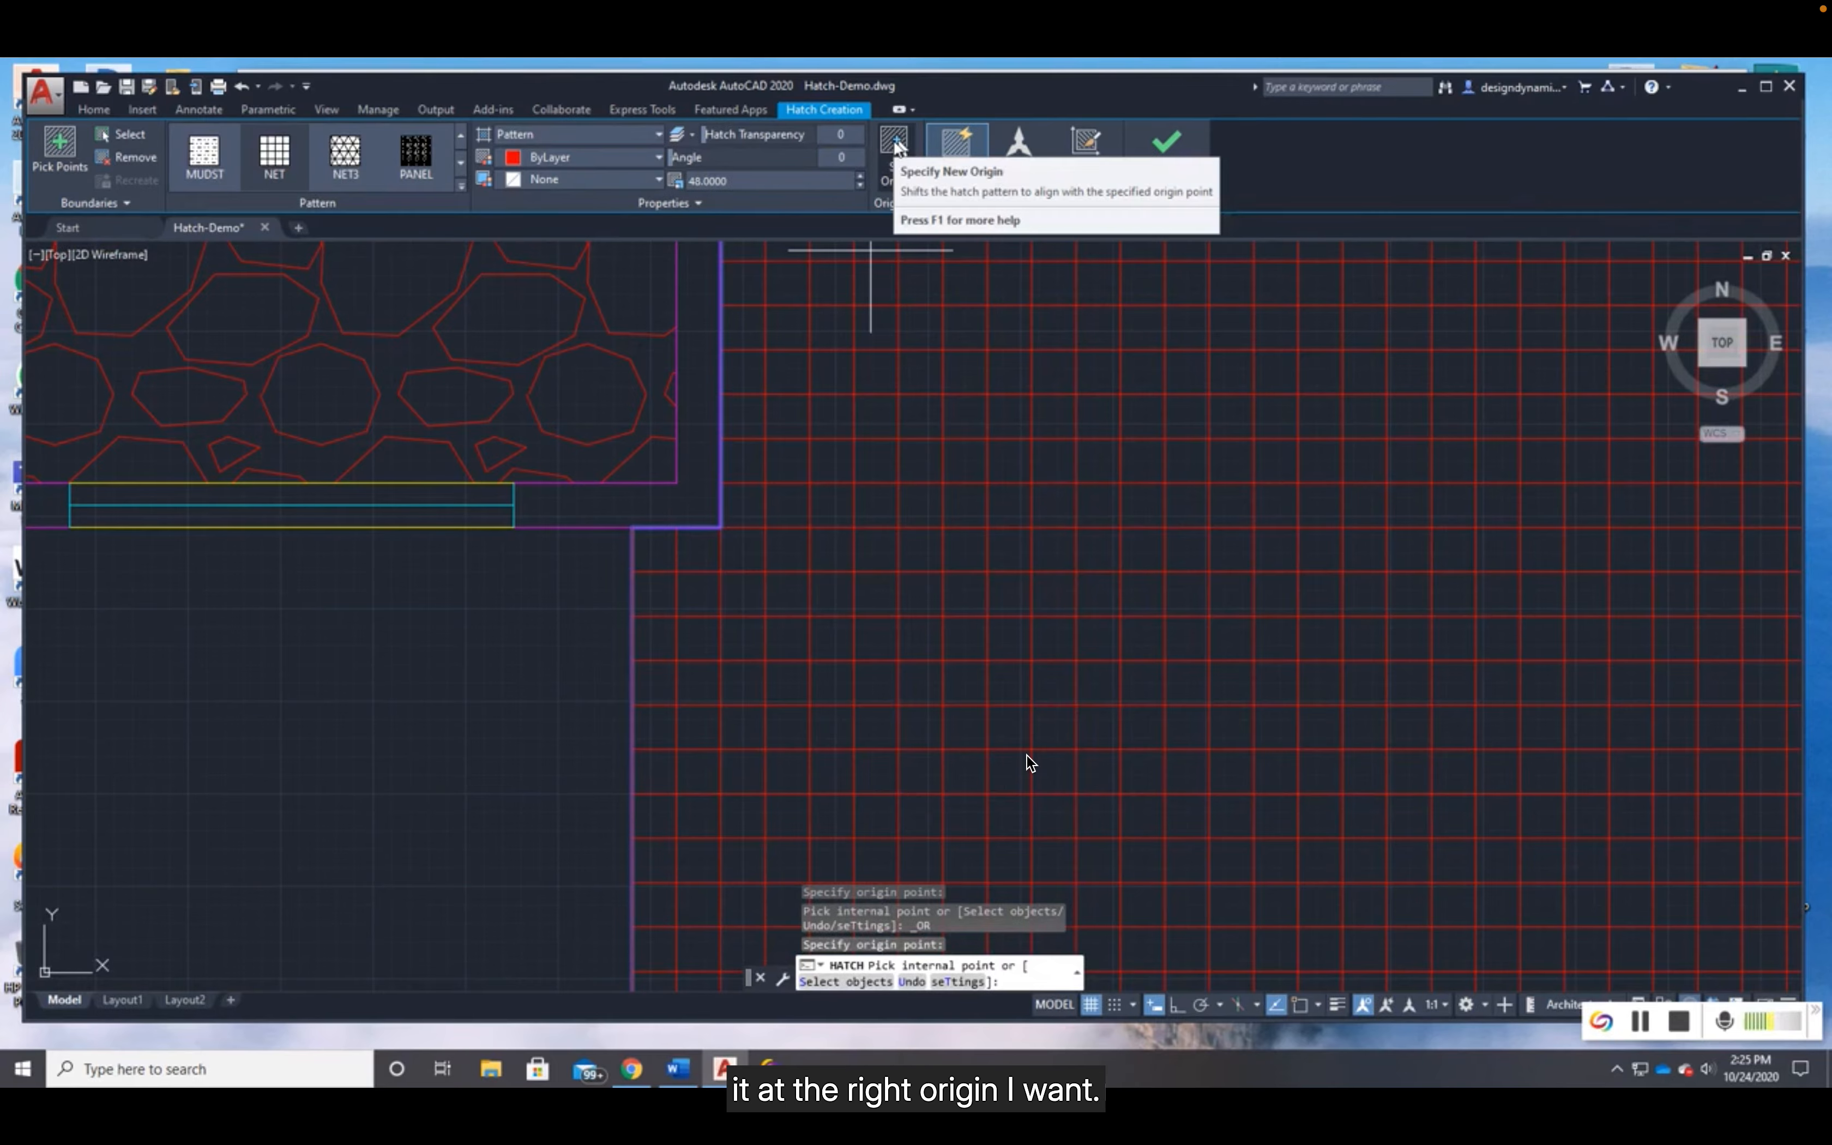
scroll(1109, 441, "down", 3)
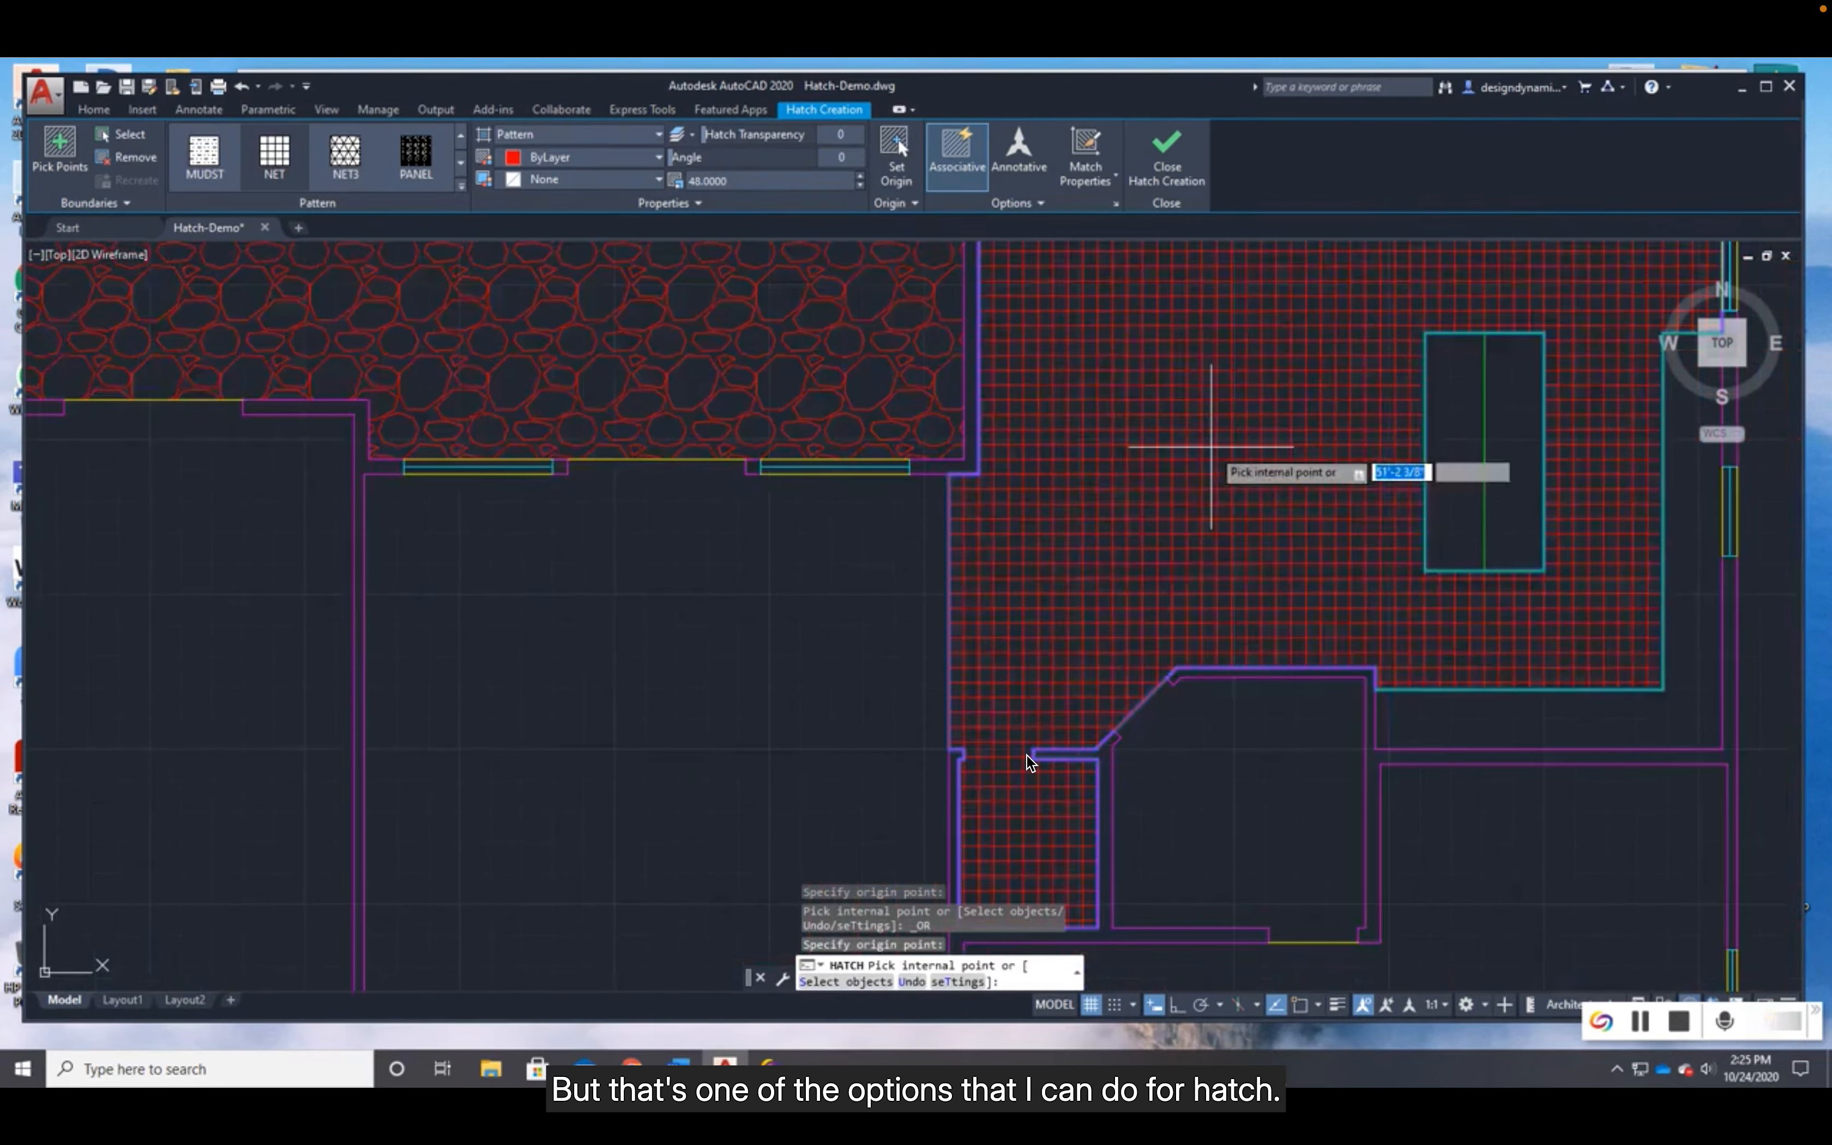
- Match the kitchen hatch to the vertical-line wood hatch along the front of the house, using the current origin
scroll(1210, 397, "down", 1)
middle_click_drag(1210, 396, 899, 591)
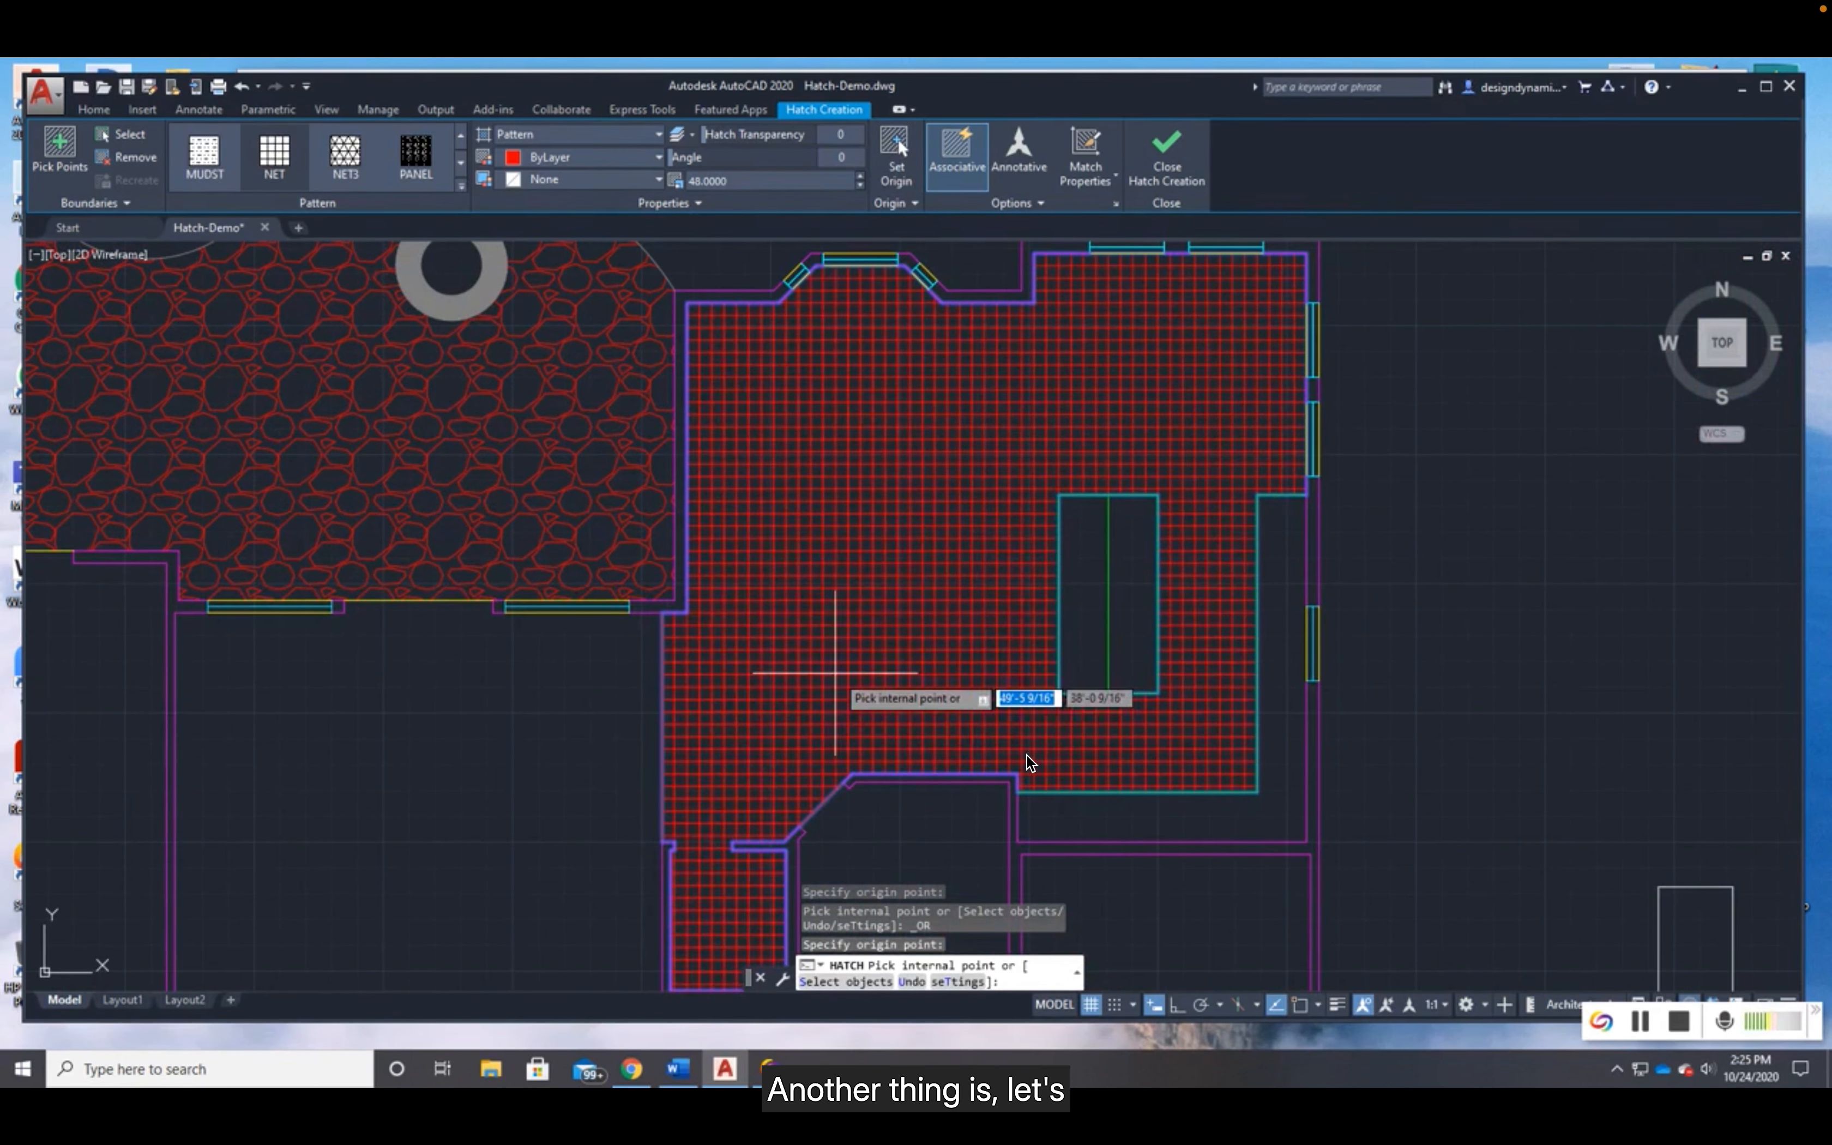
scroll(822, 598, "down", 2)
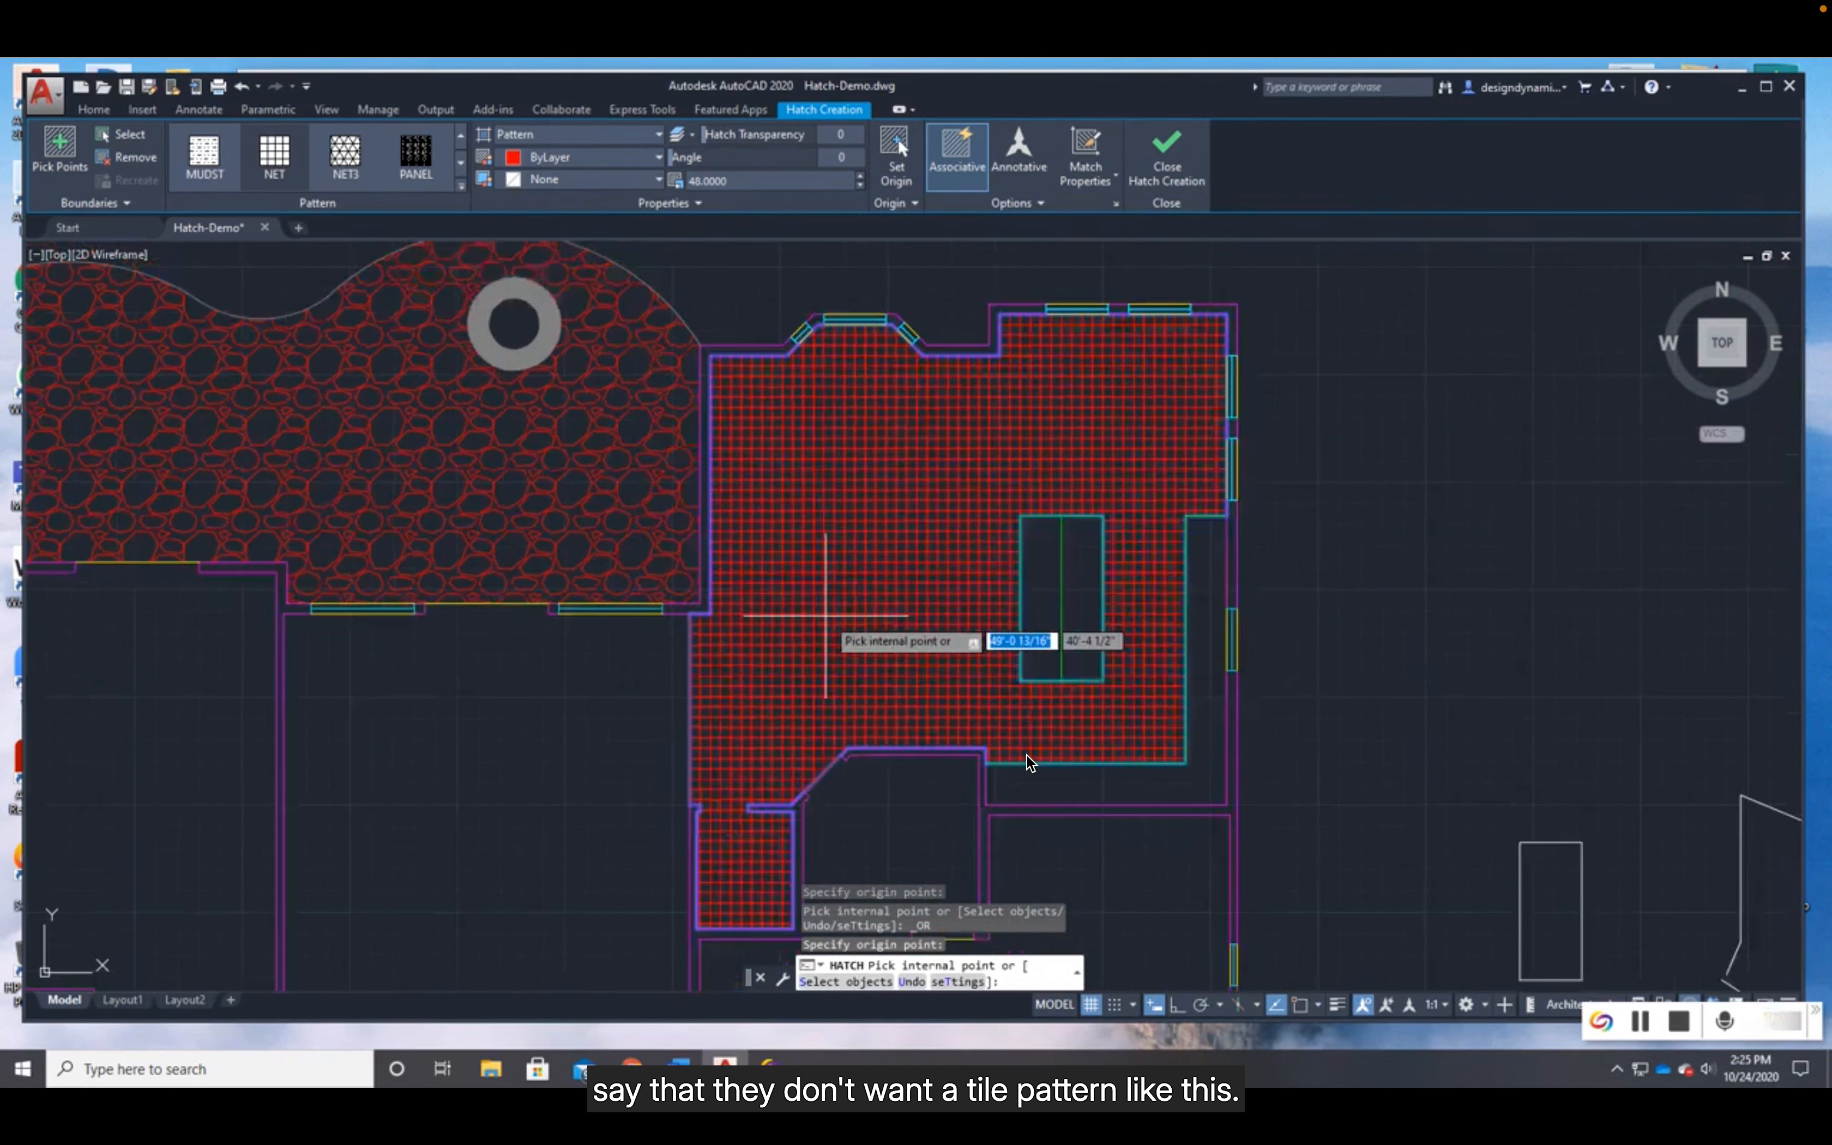
middle_click_drag(867, 769, 1056, 382)
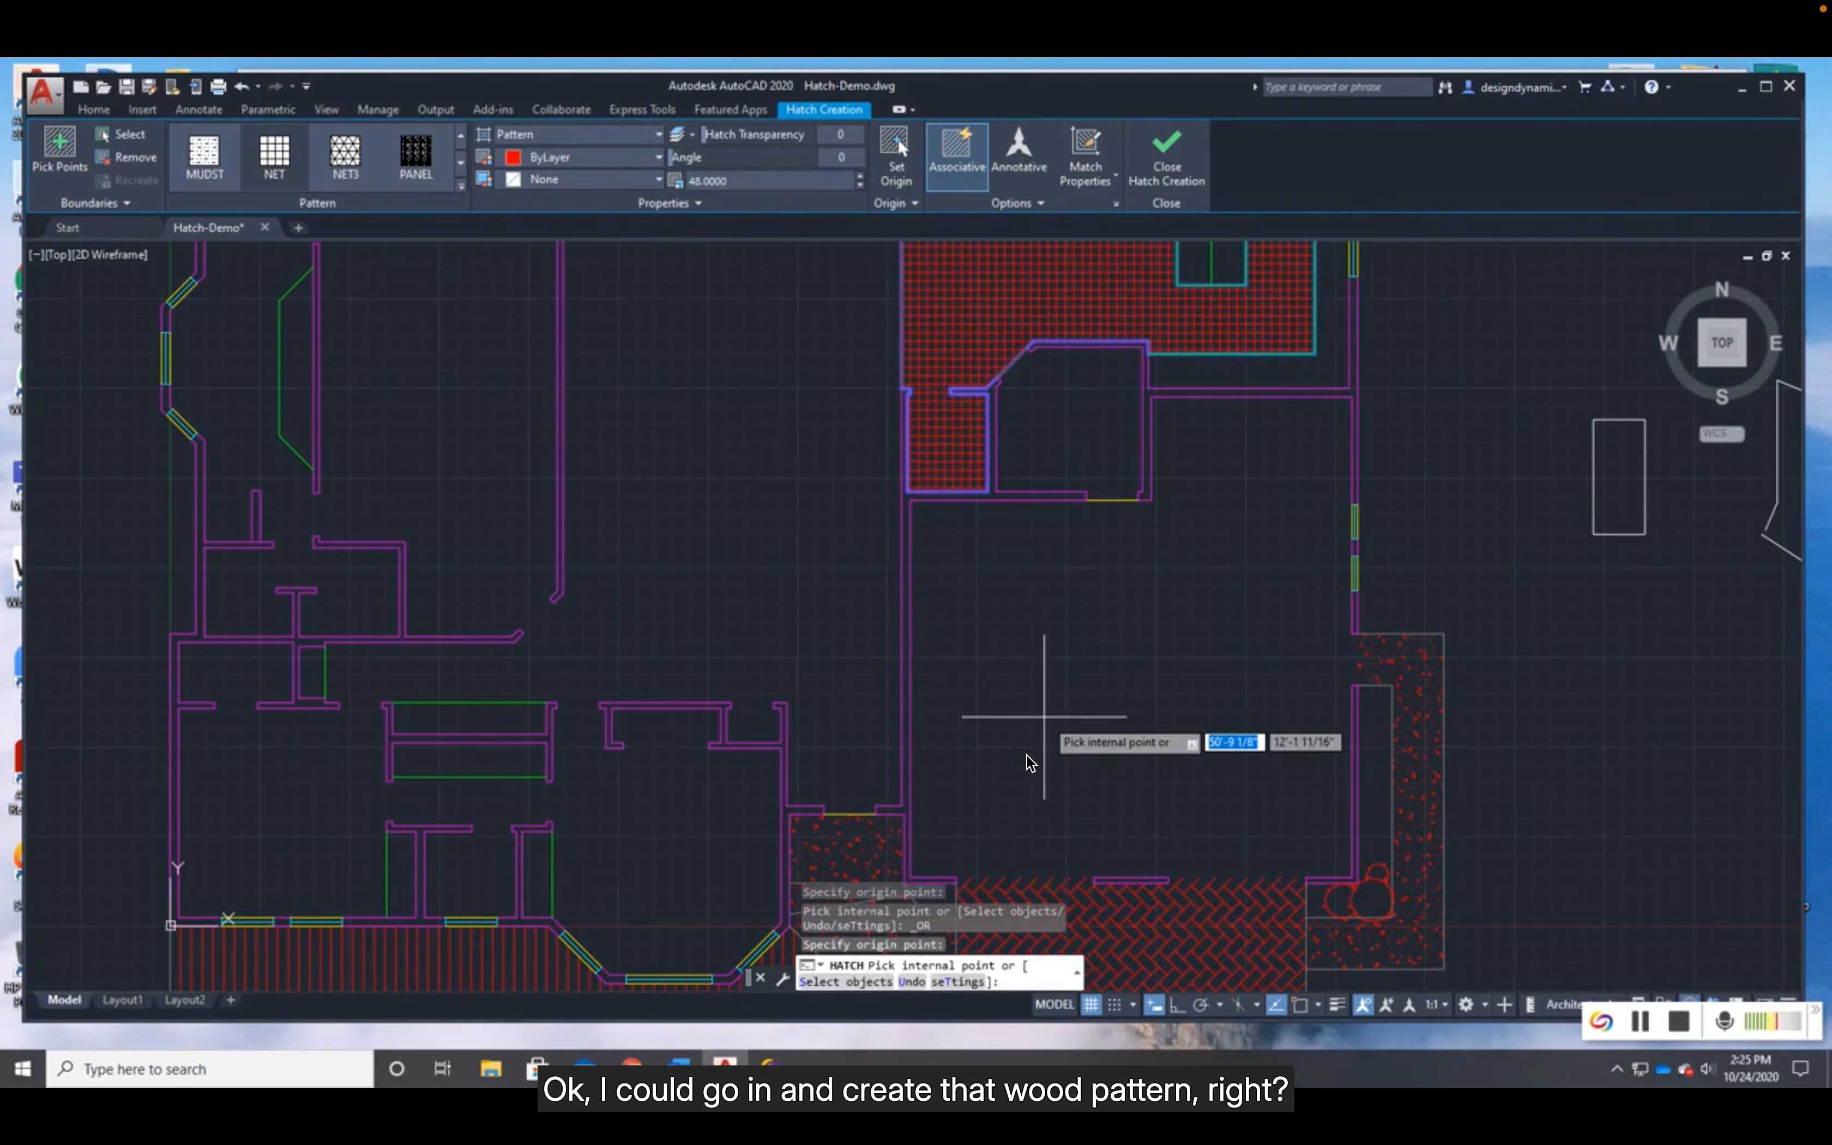
middle_click_drag(1034, 748, 1097, 472)
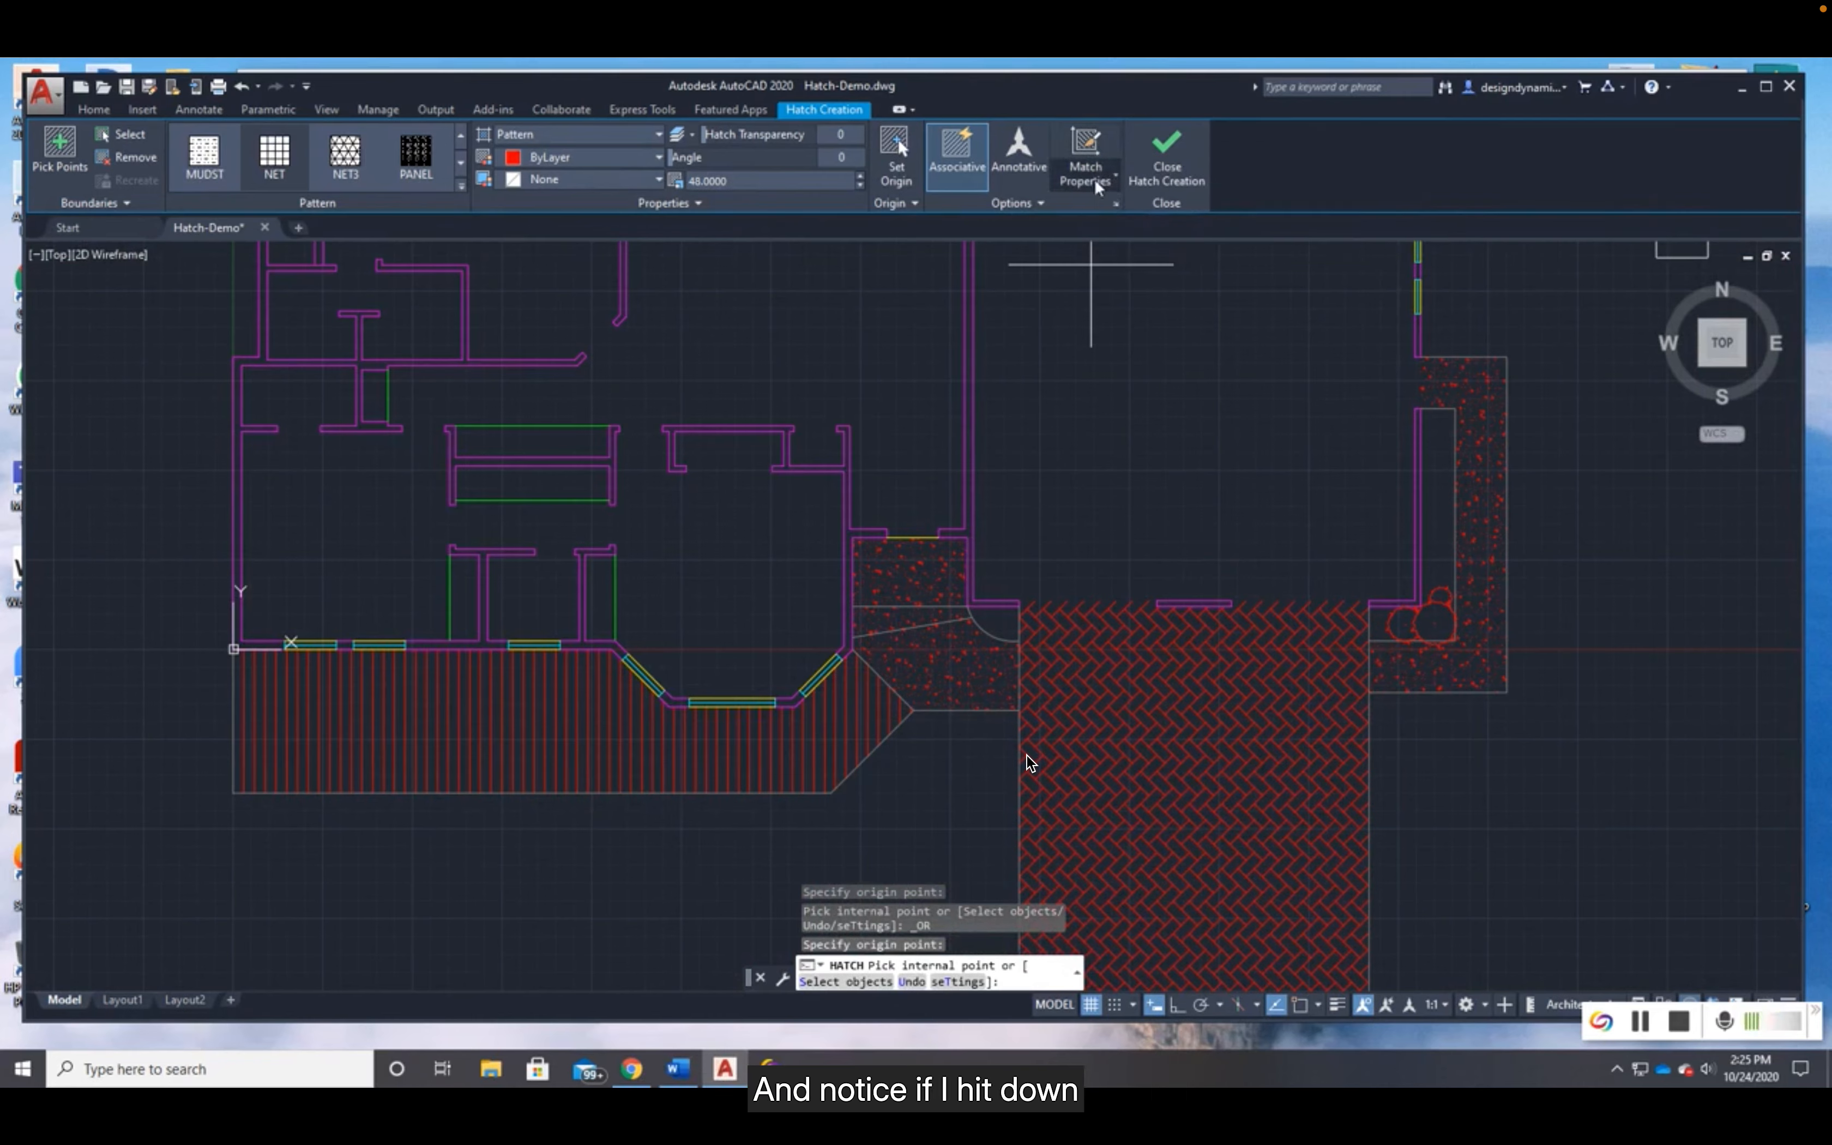
left_click(1100, 186)
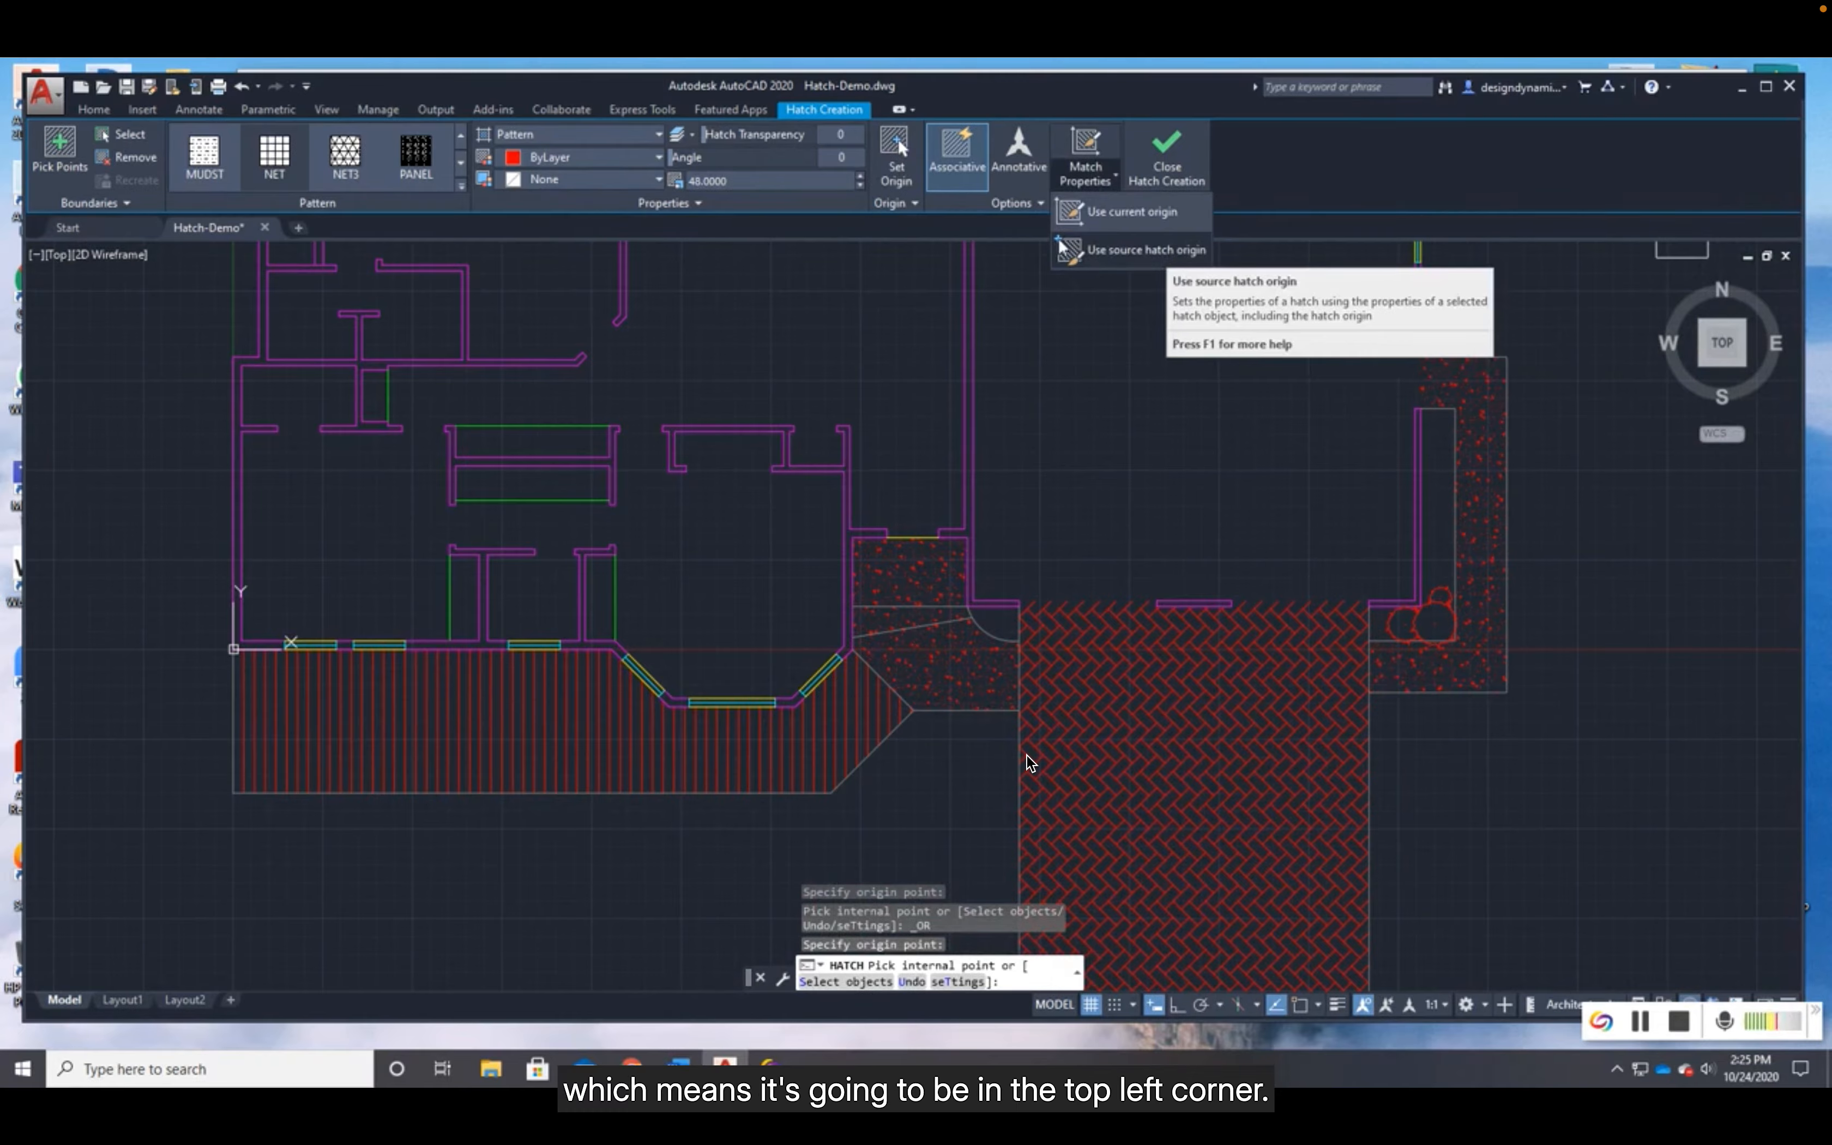
left_click(1136, 214)
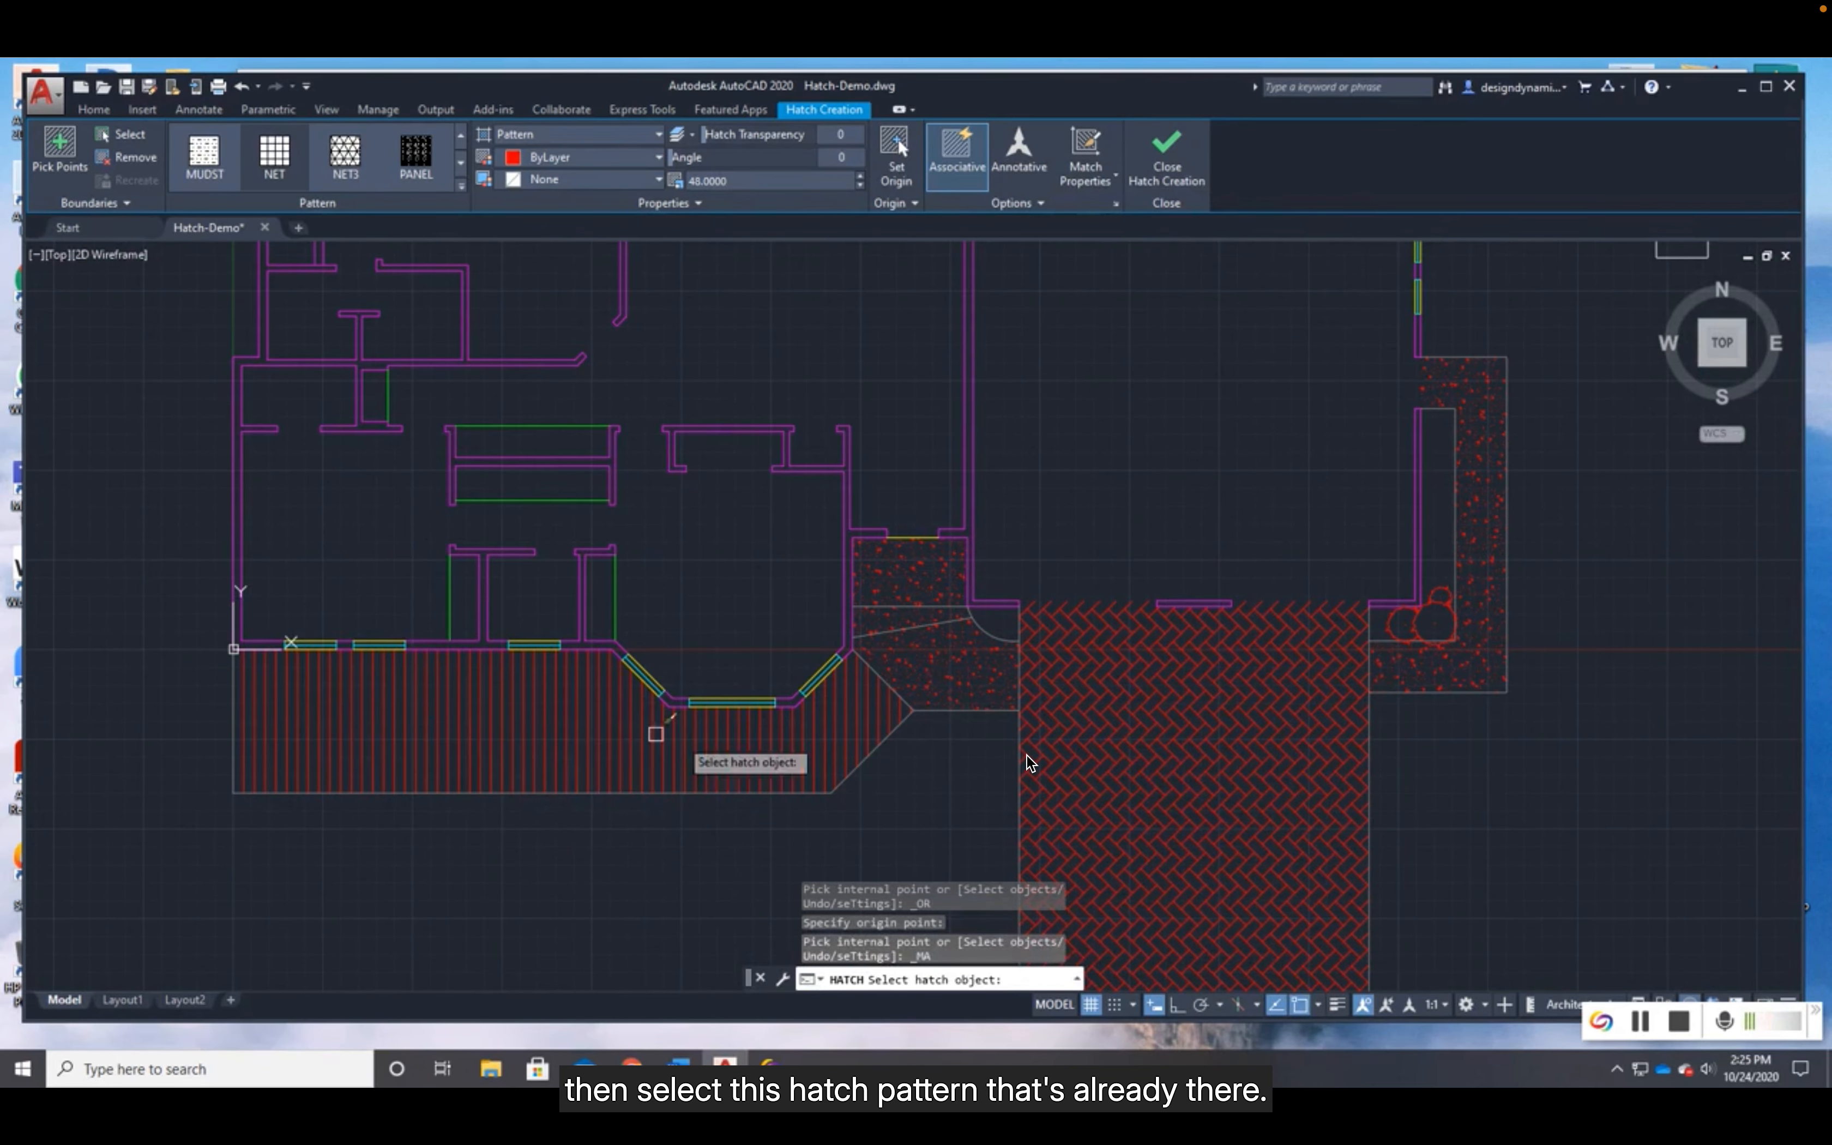
left_click(512, 733)
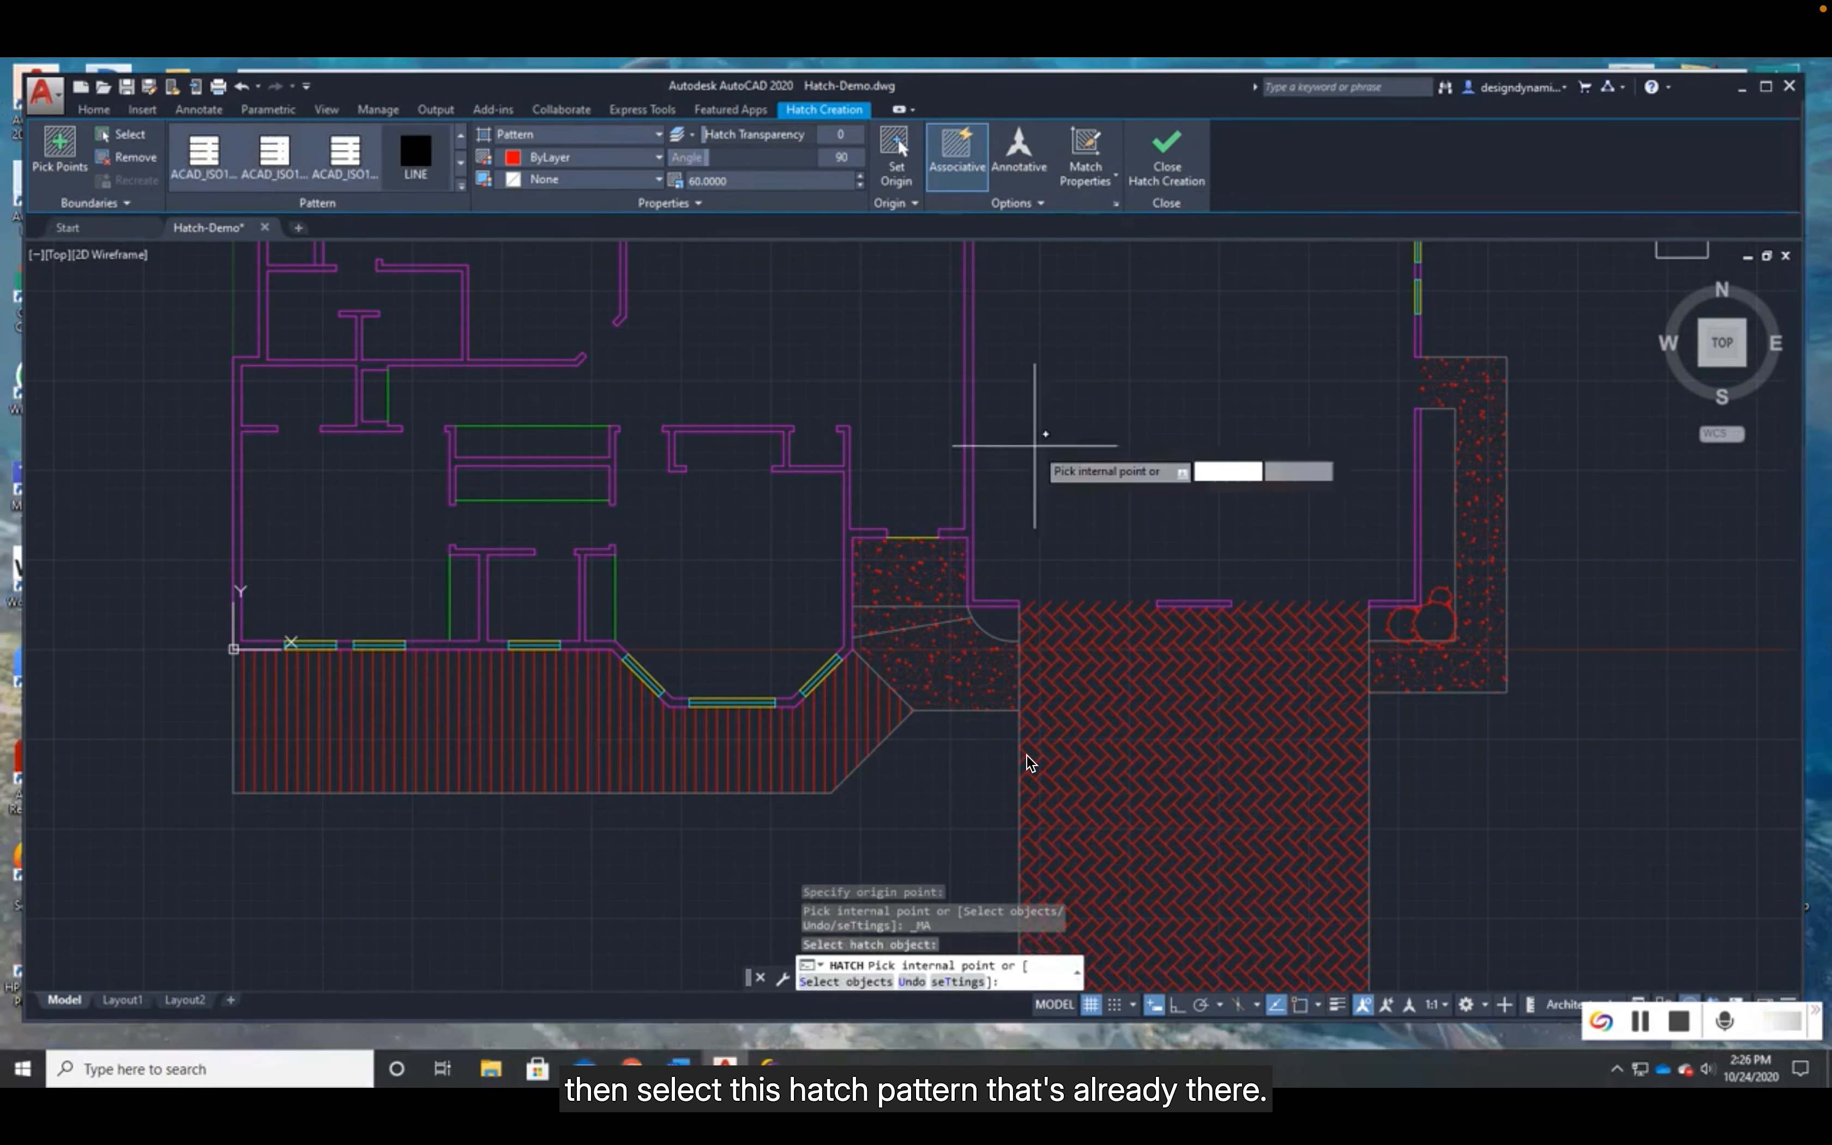
middle_click_drag(1045, 447, 904, 859)
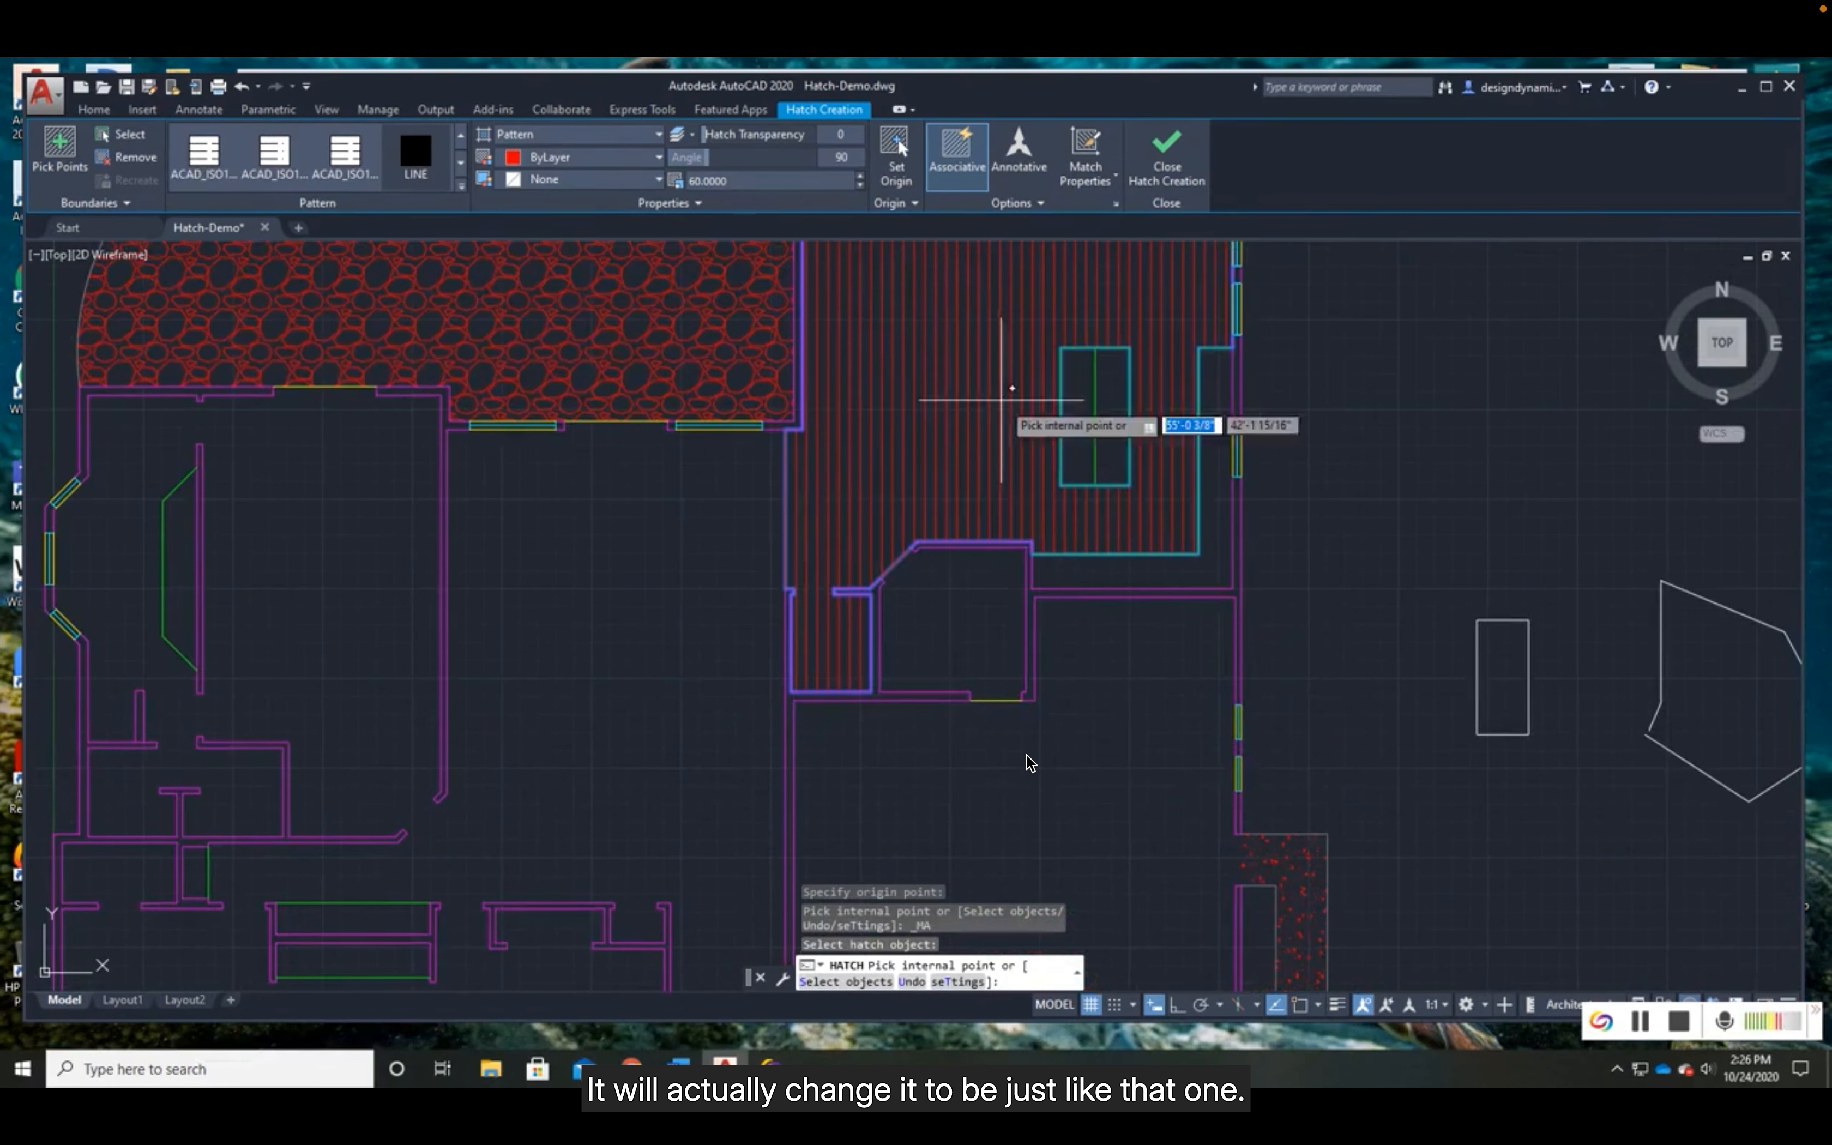
middle_click_drag(1095, 582, 1018, 739)
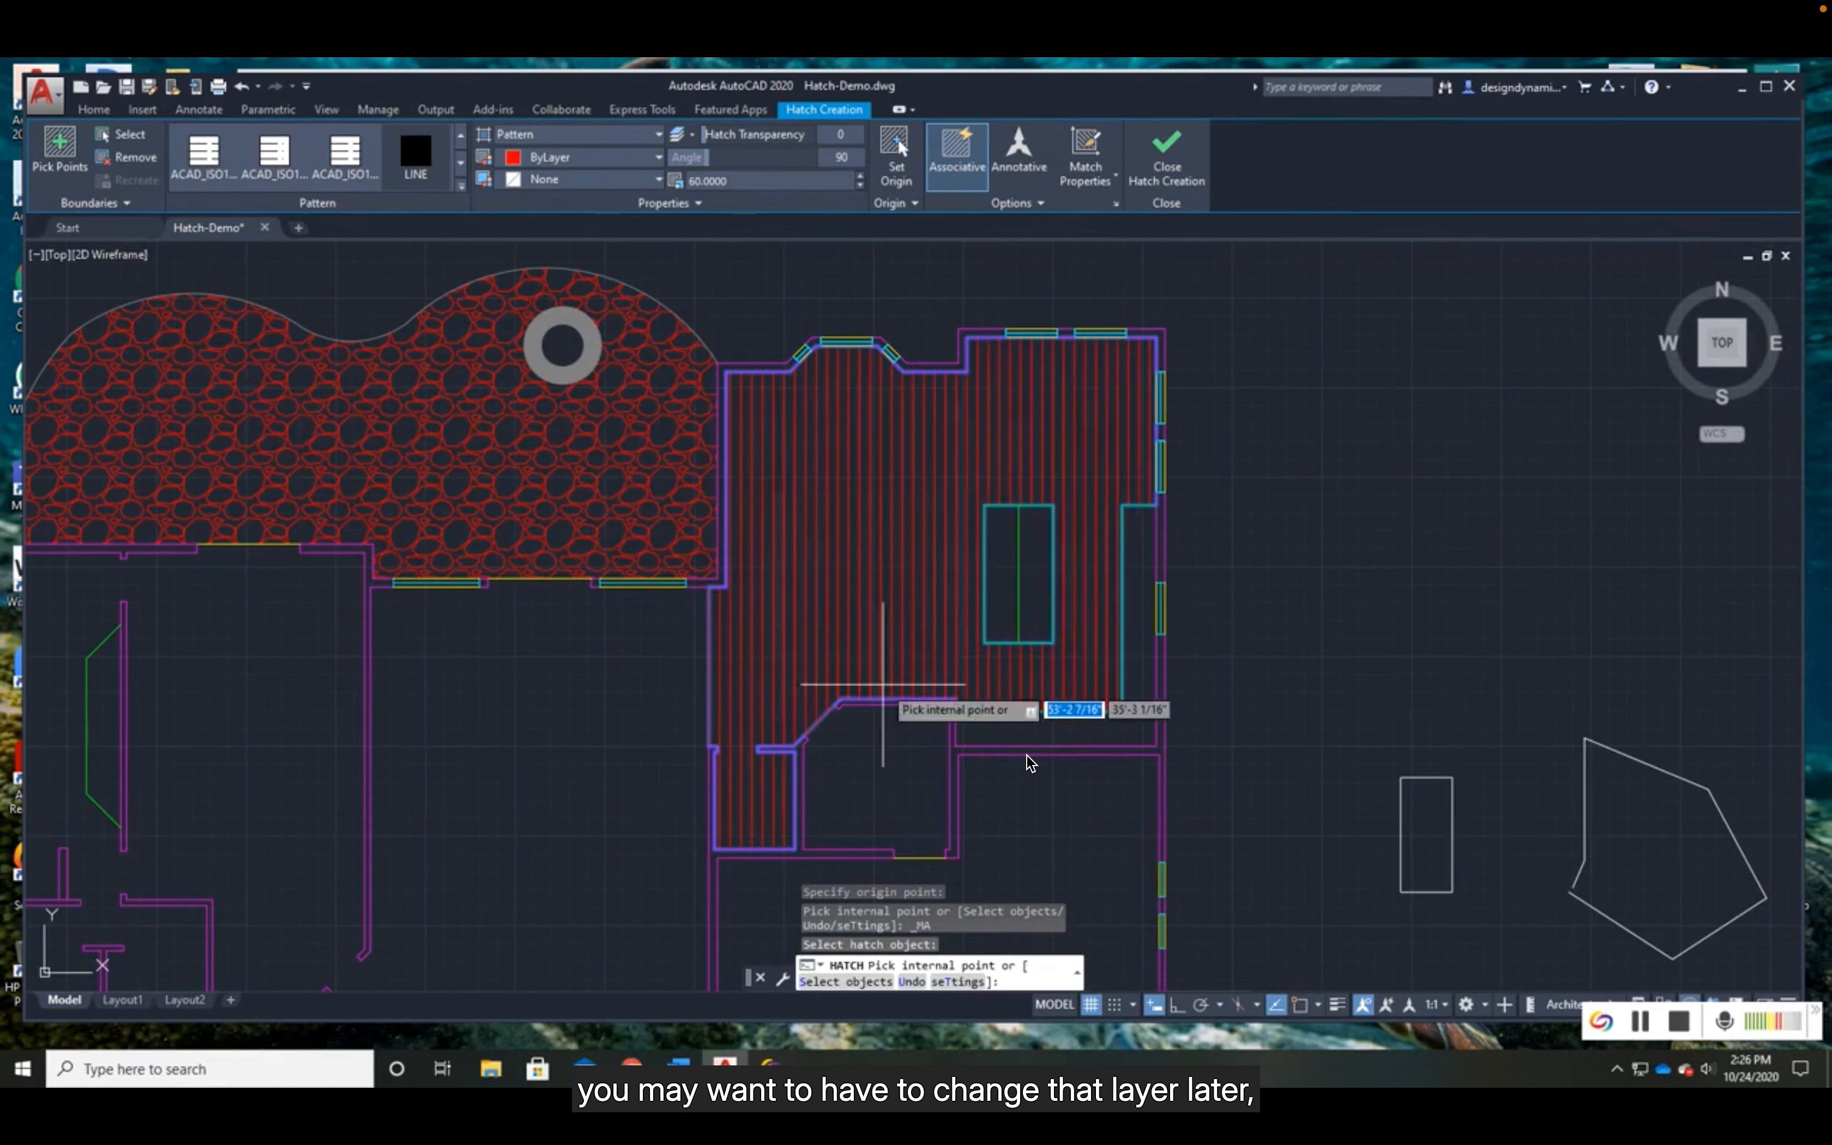
- Inspect the kitchen's line hatch up close and open its full Hatch and Gradient settings
scroll(838, 690, "up", 2)
scroll(837, 690, "up", 1)
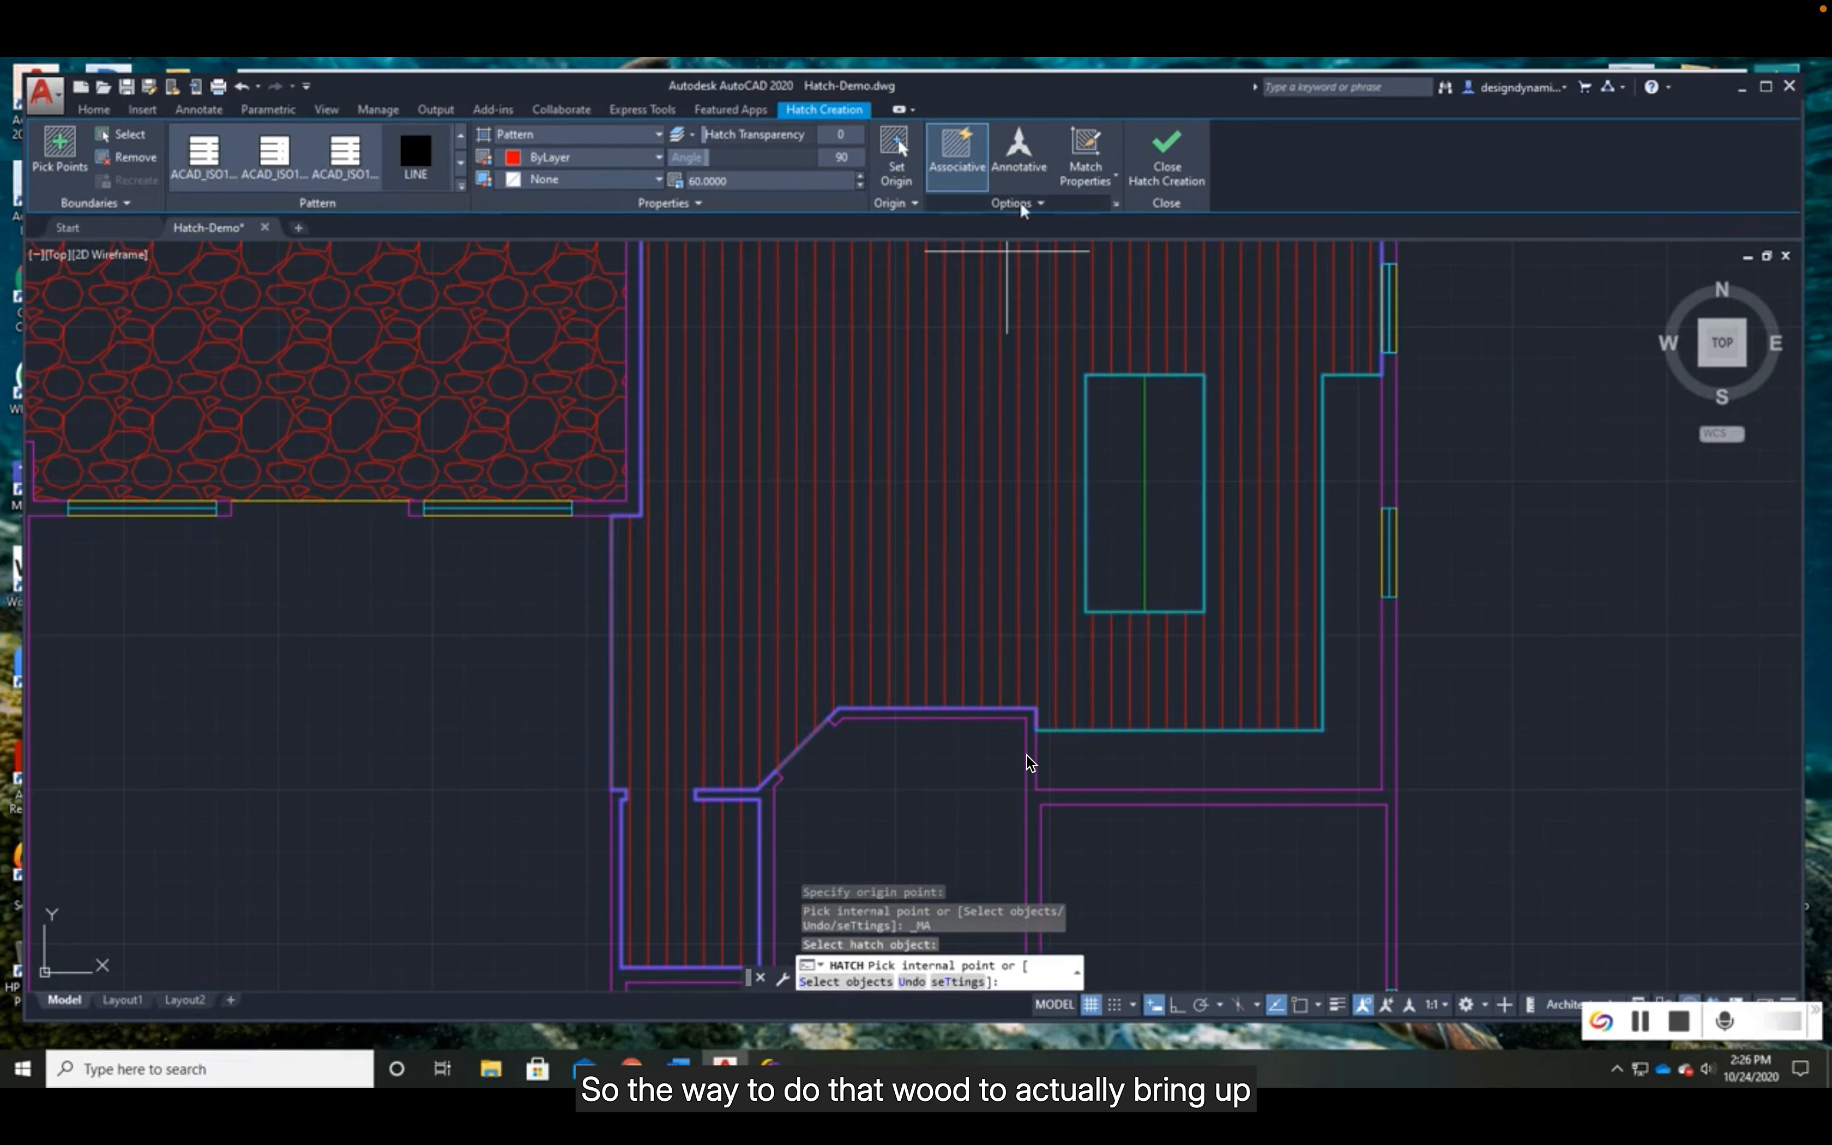
left_click(1117, 205)
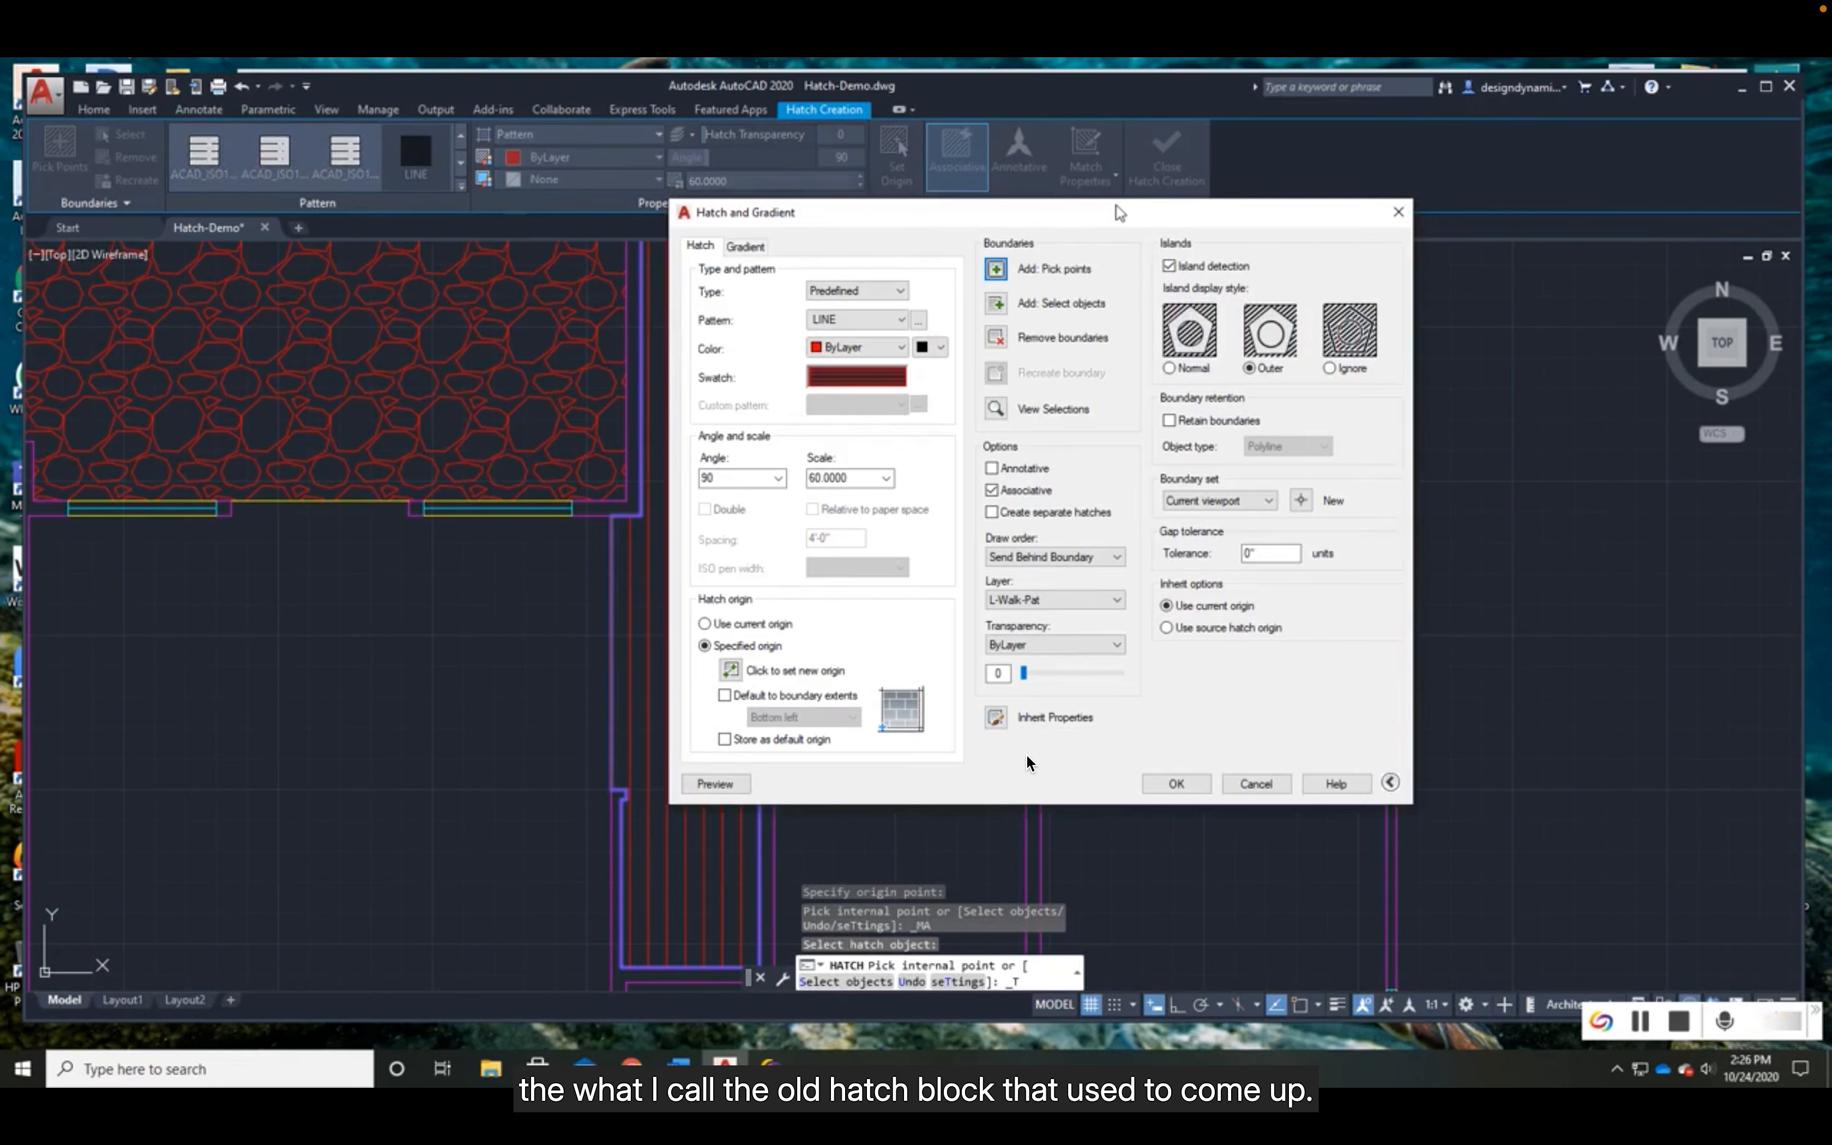
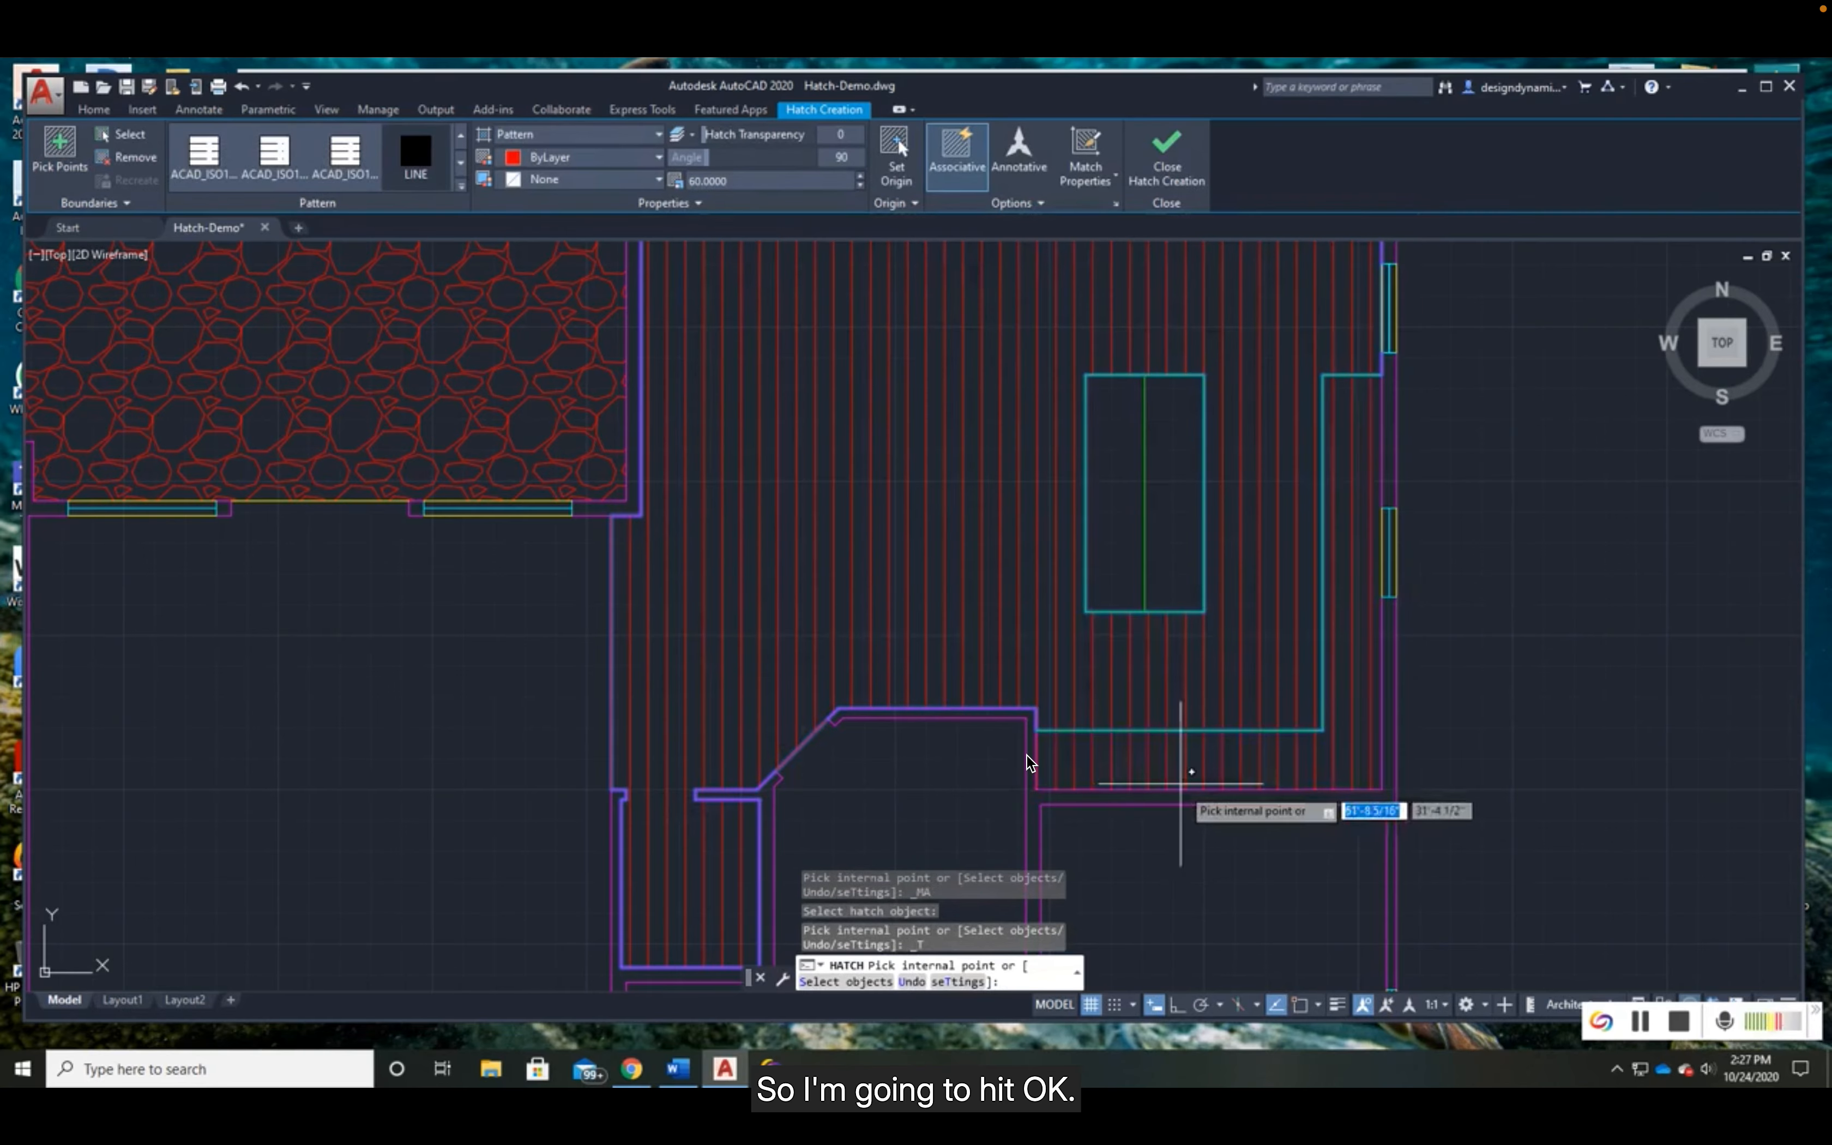
- Apply the line hatch to the kitchen floor, end the Hatch command and check the fill around the island
scroll(1007, 606, "down", 1)
middle_click_drag(1014, 598, 950, 655)
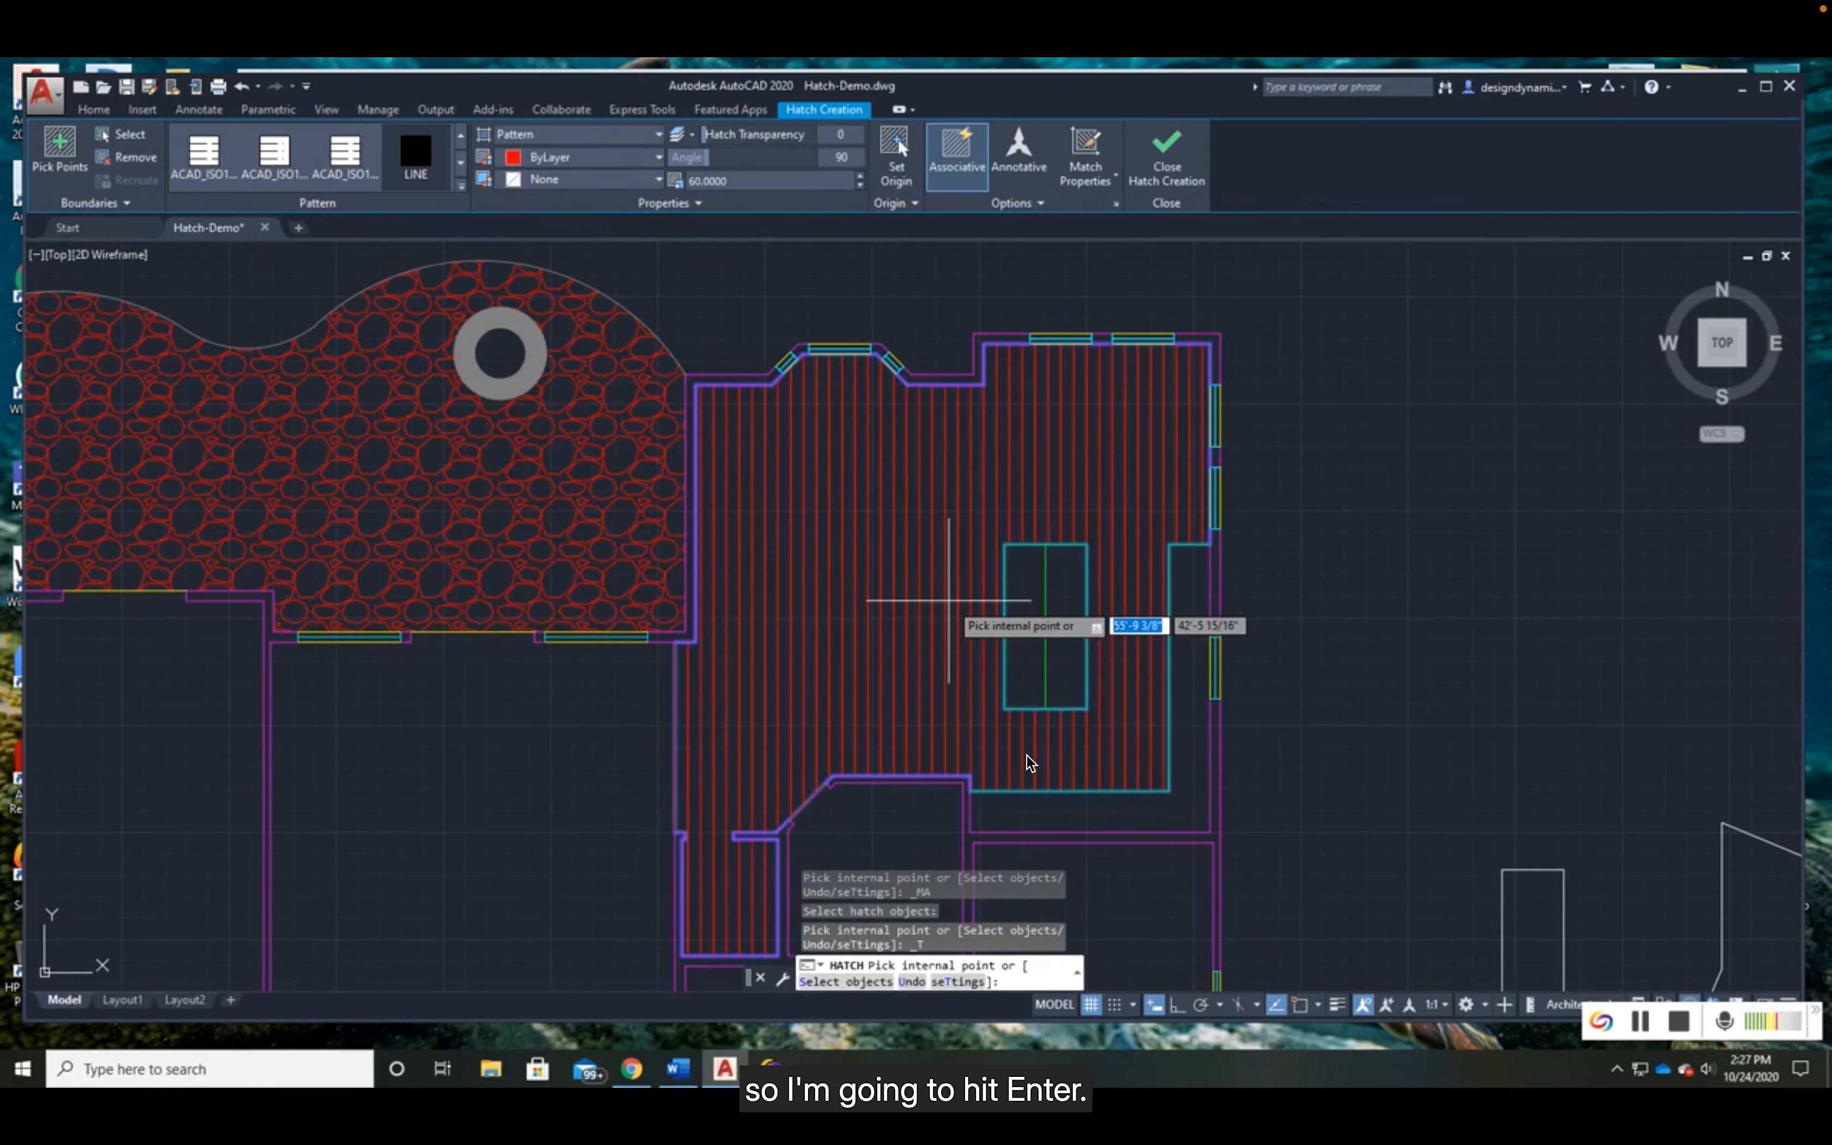
key("Return")
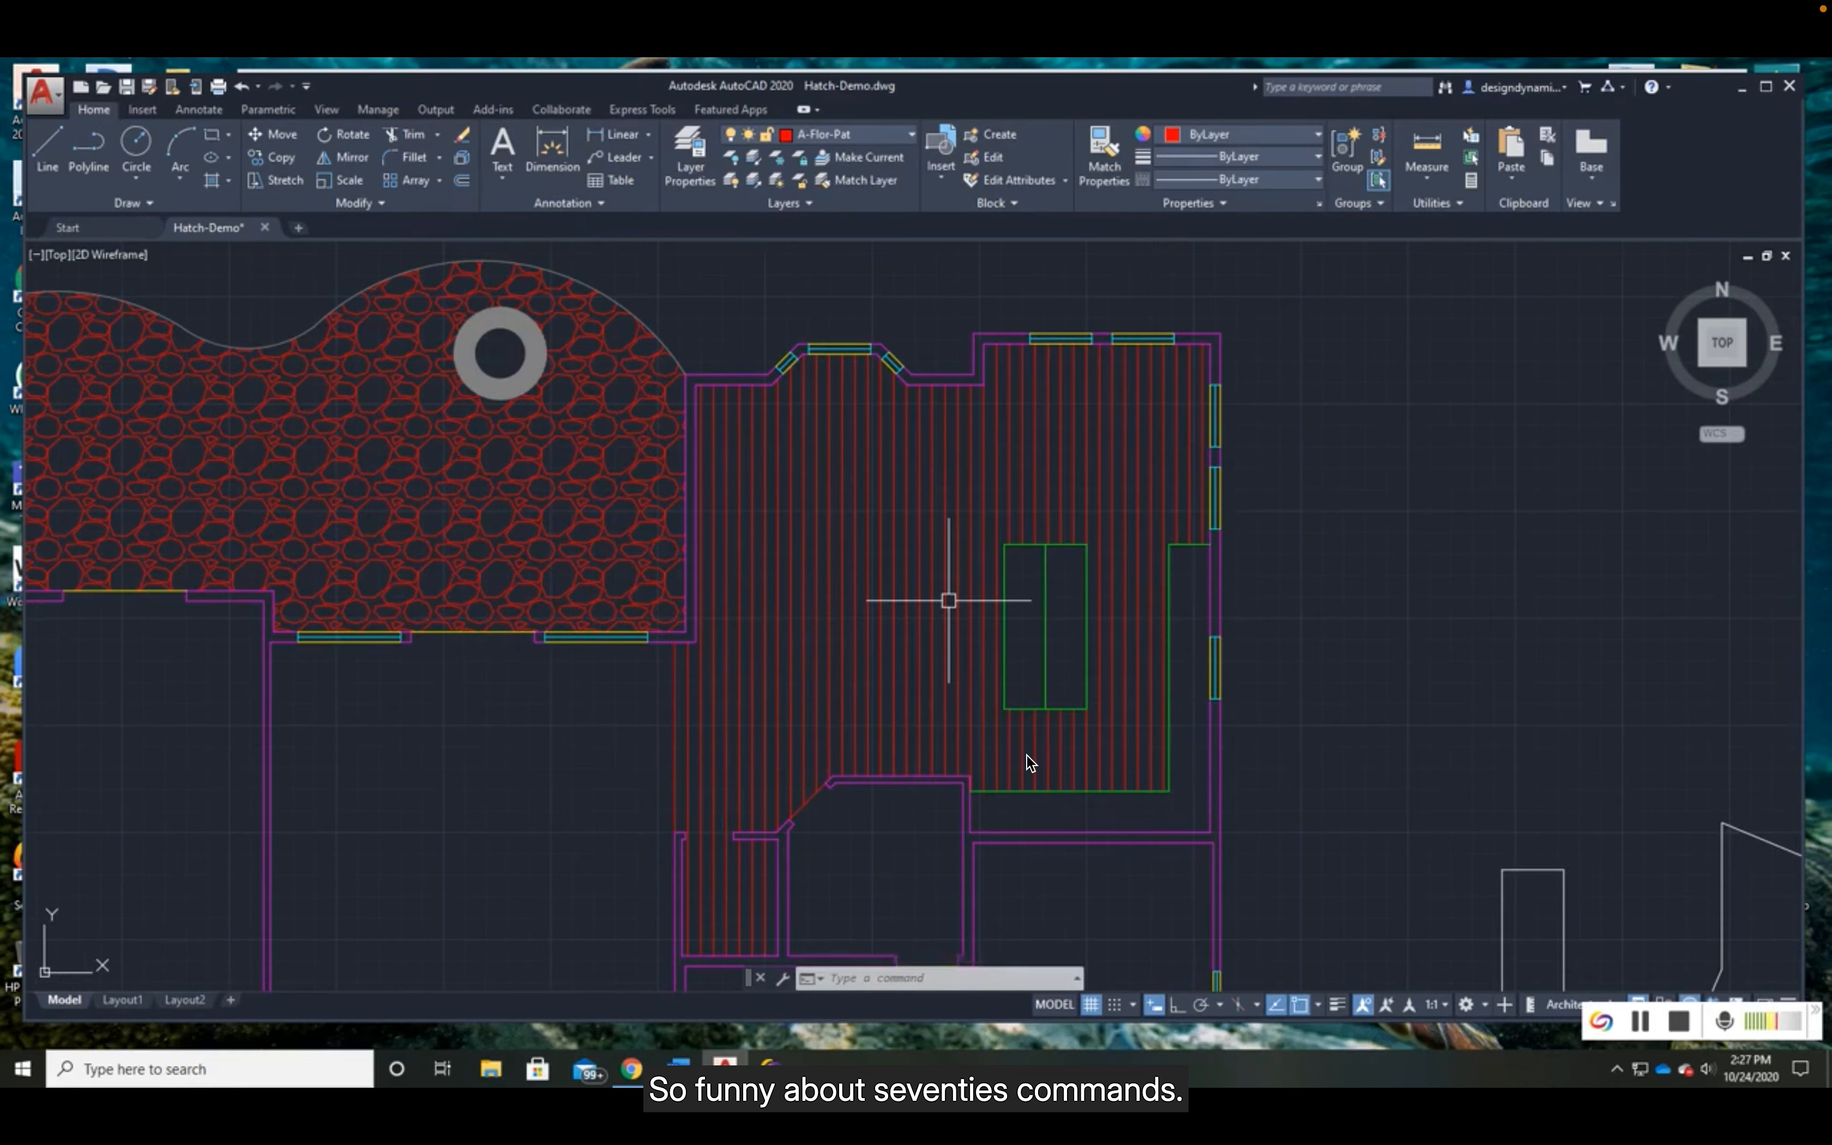
scroll(948, 600, "up", 2)
scroll(949, 600, "down", 2)
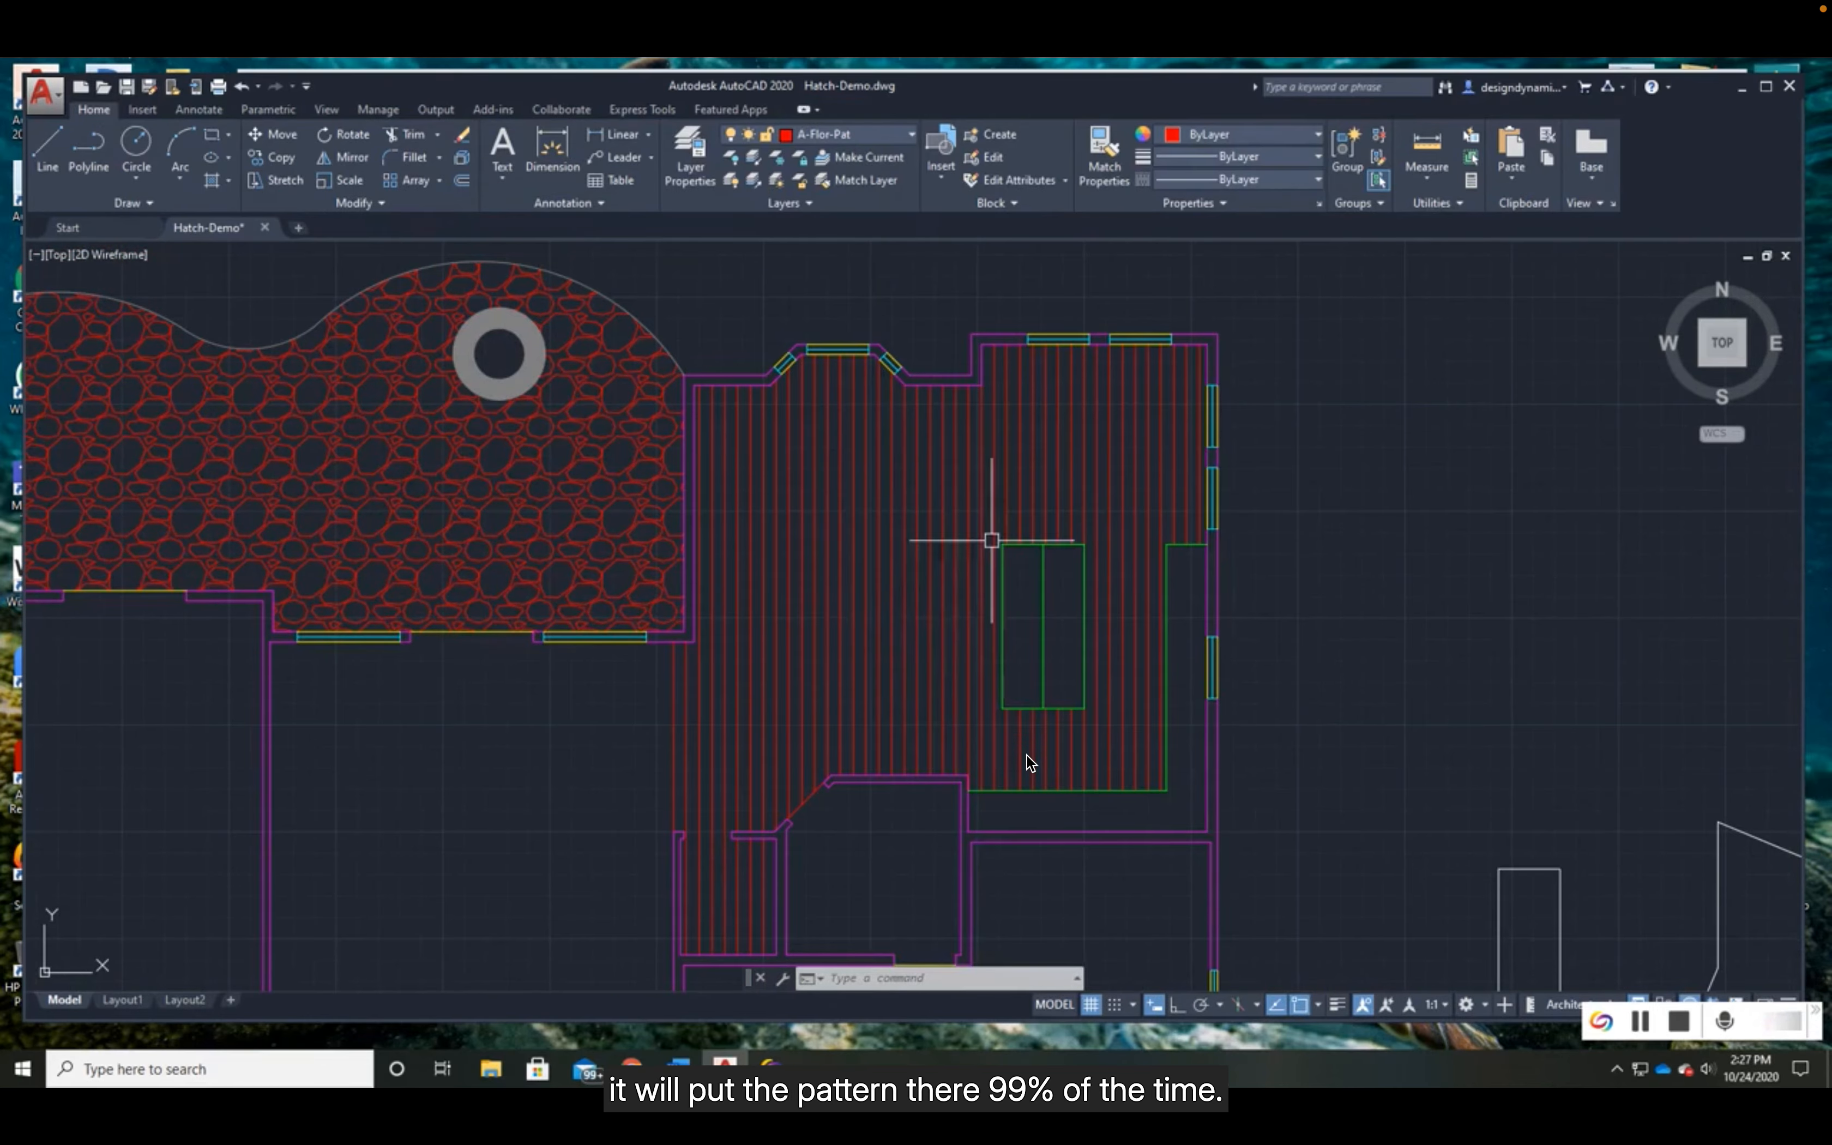
- Delete the kitchen's line hatch, undo the deletion, and select the hatch to check whether it is one object
mouse_move(933, 669)
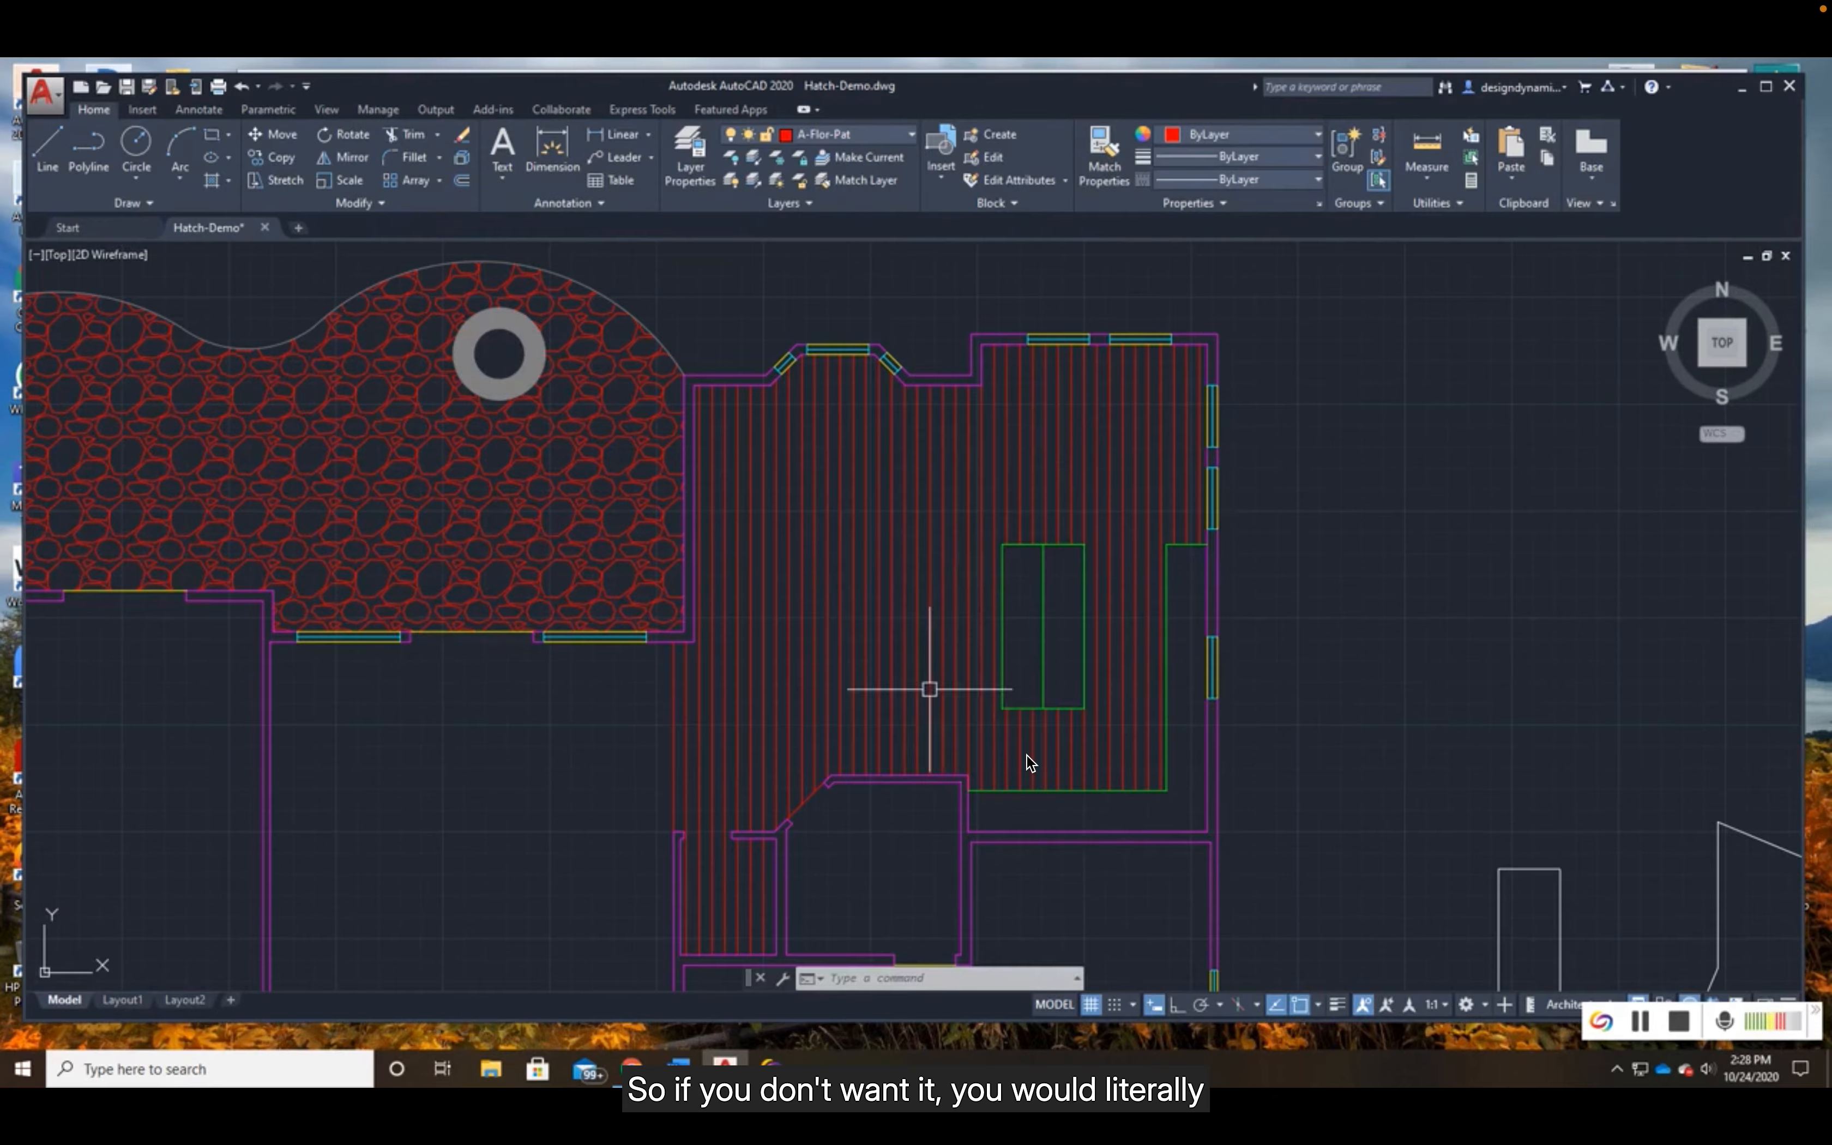
left_click(930, 690)
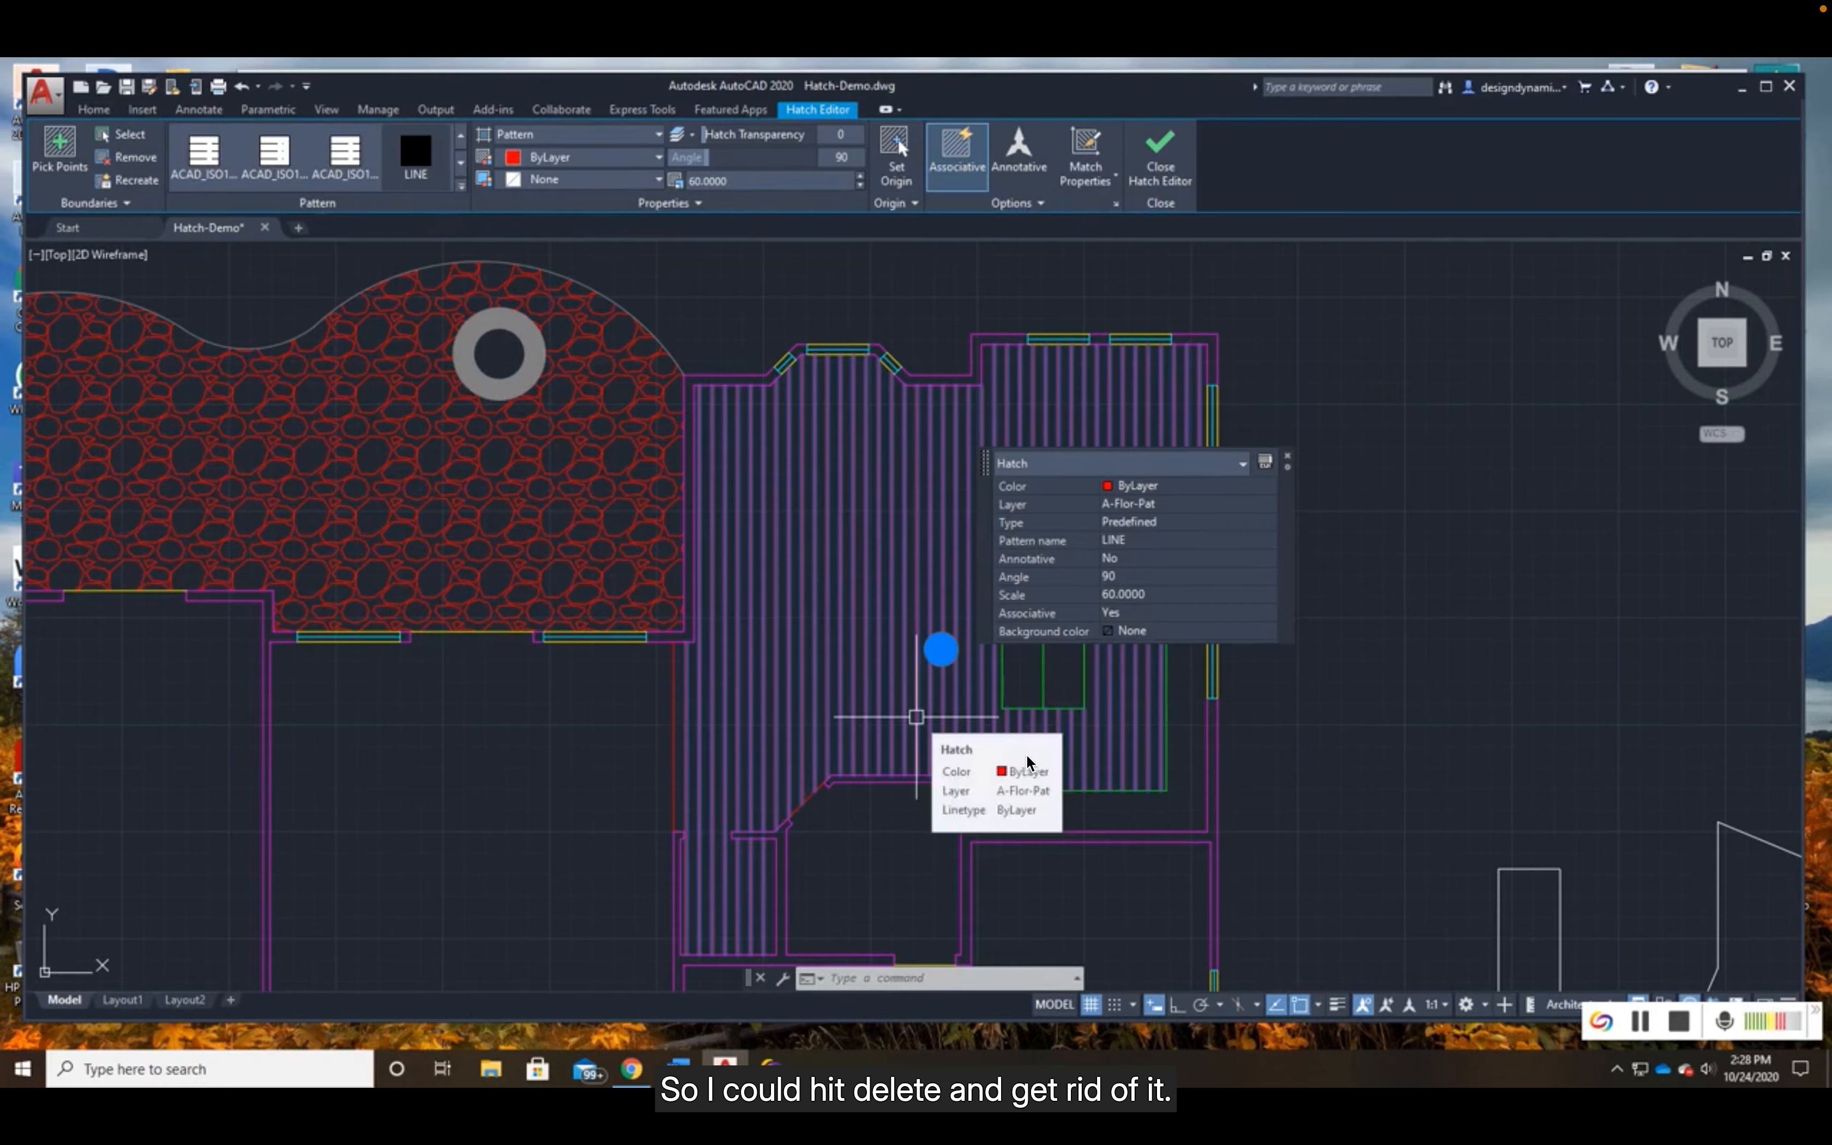
key("Delete")
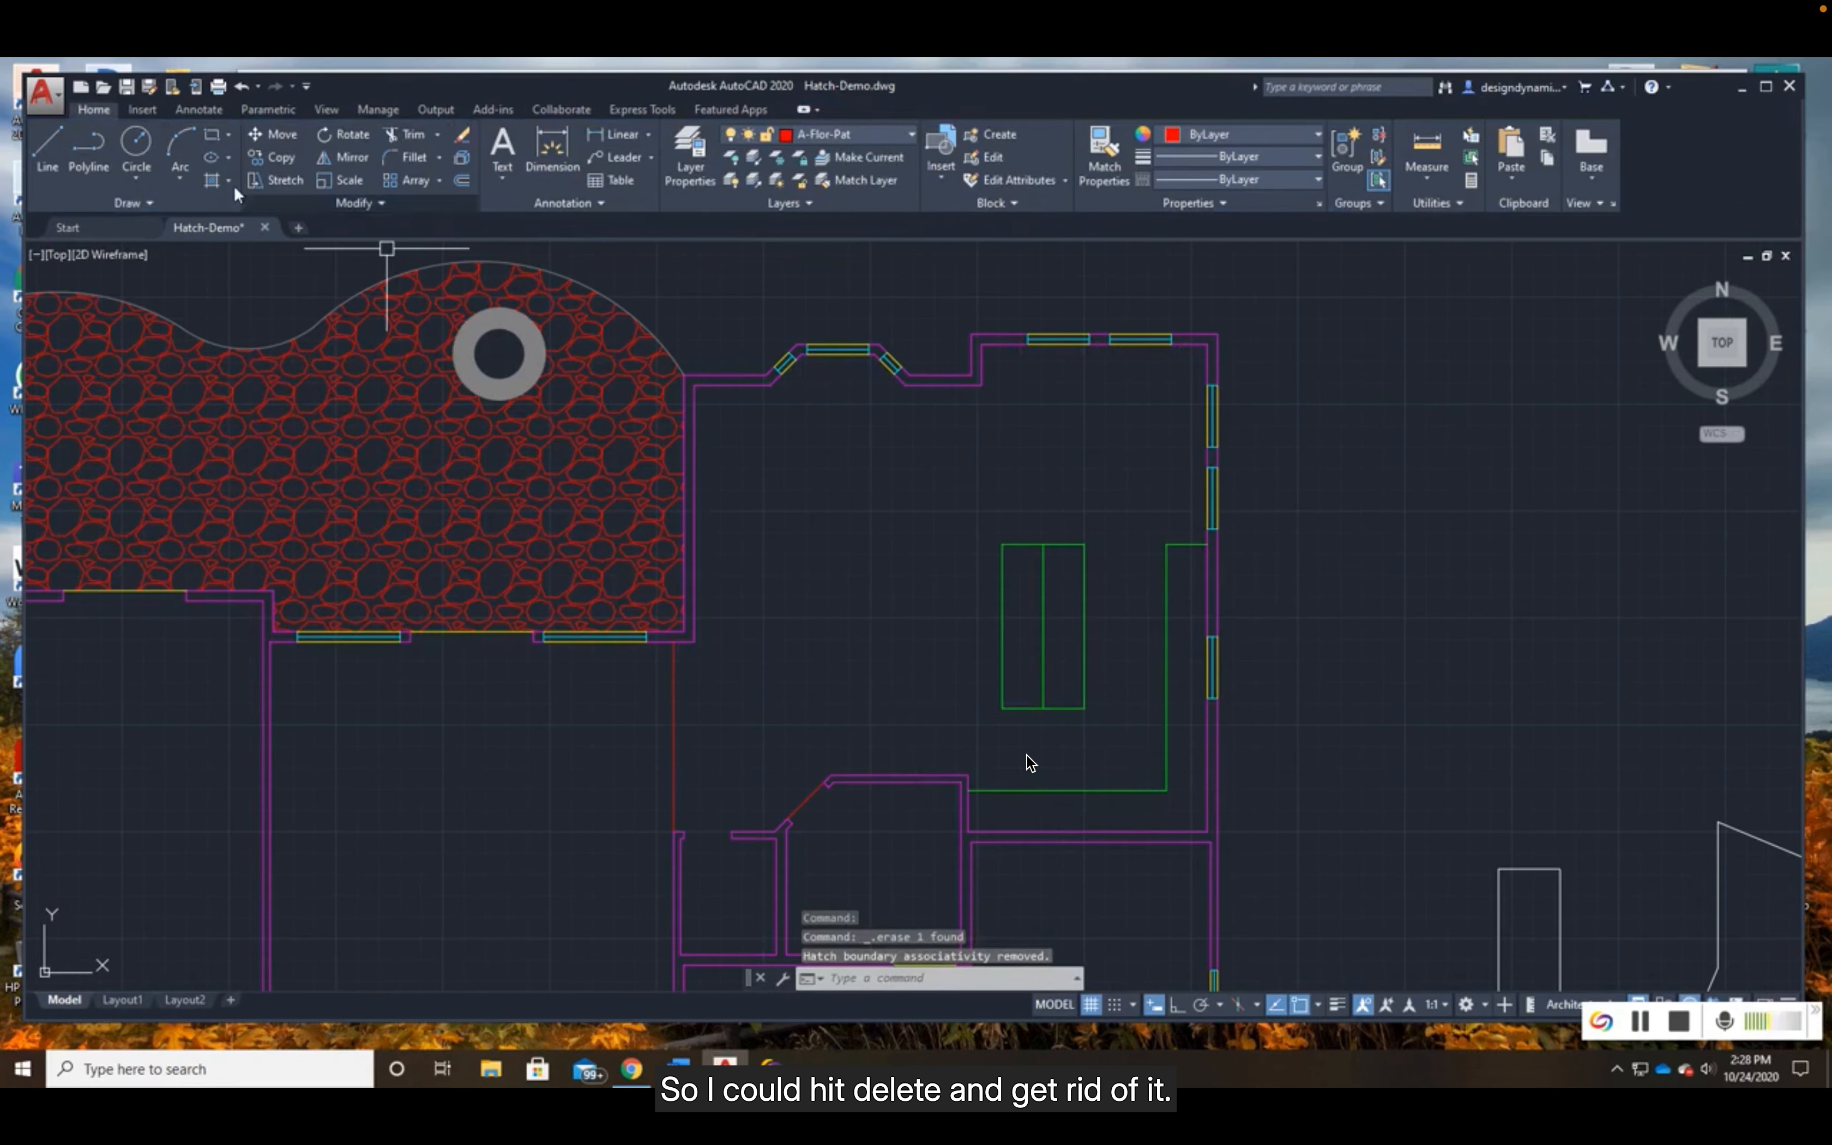
left_click(242, 87)
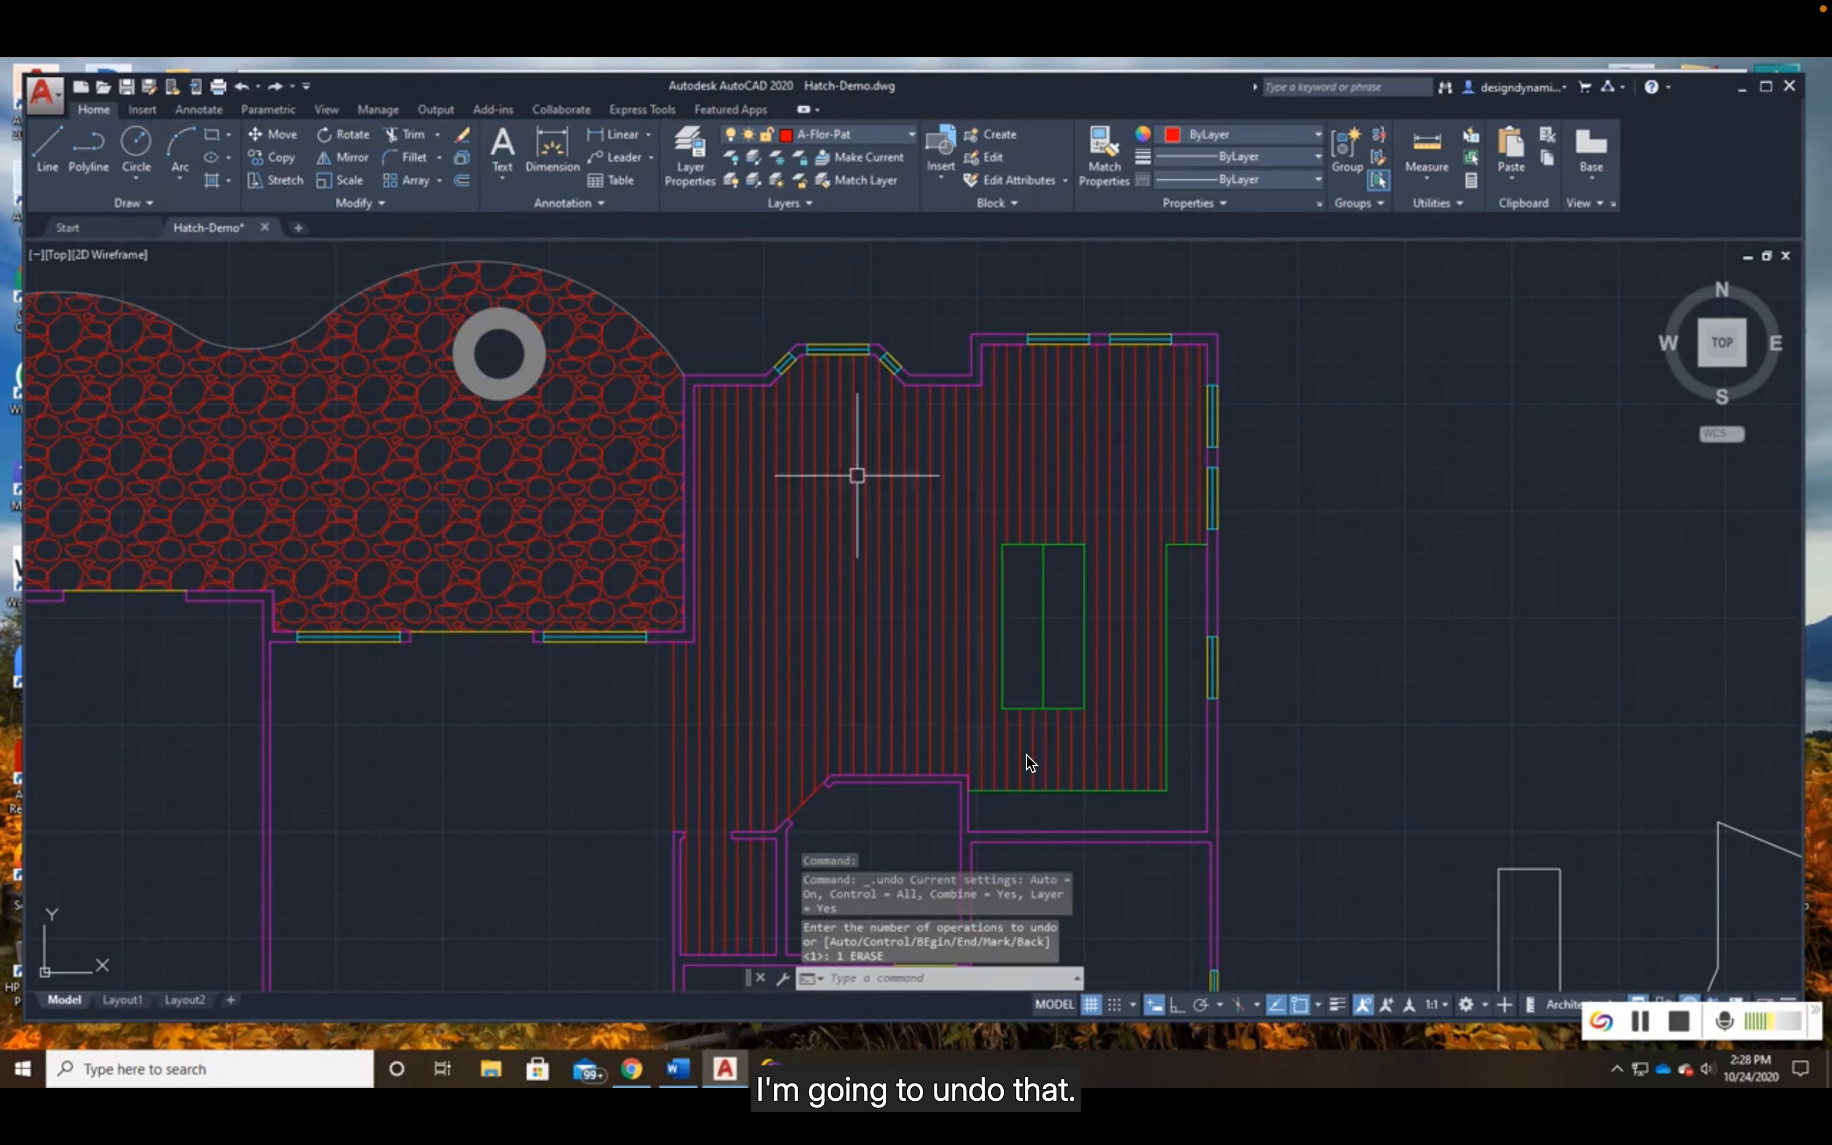
left_click(915, 594)
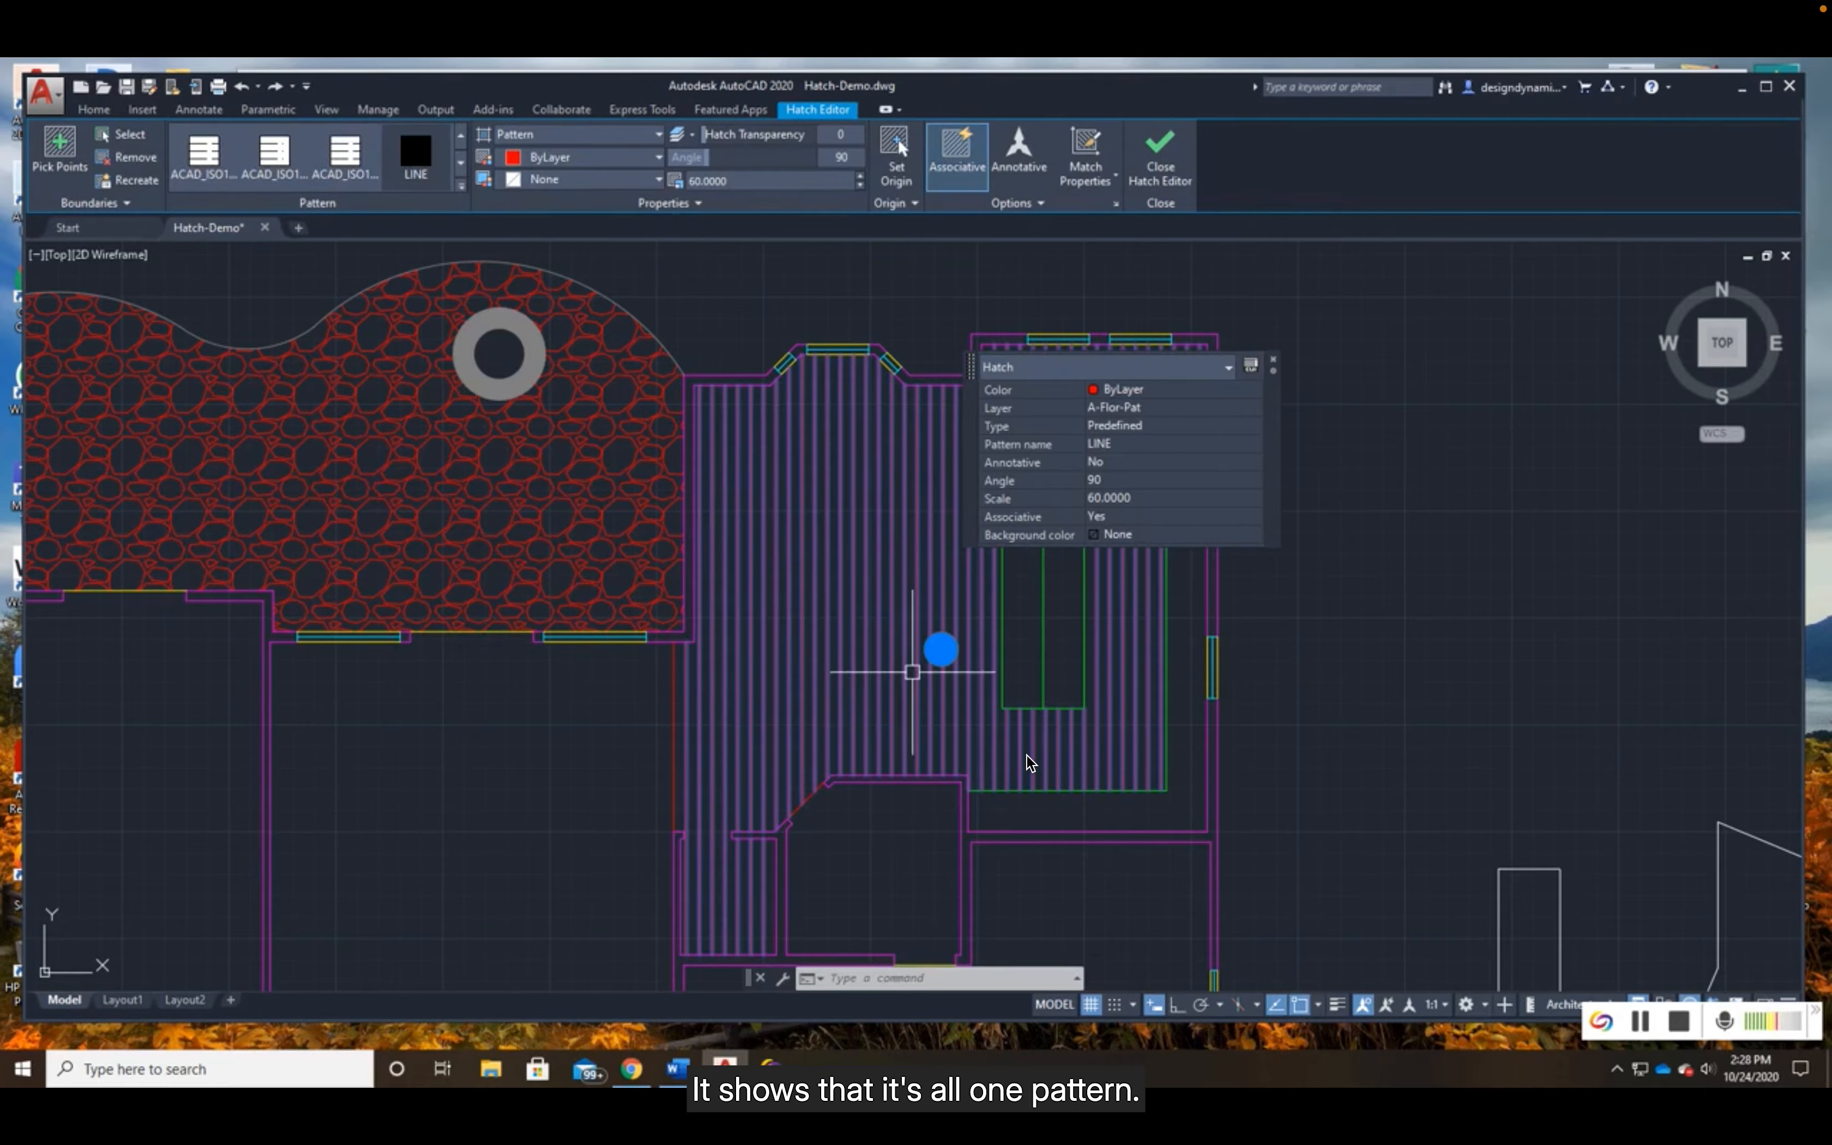
key("Escape")
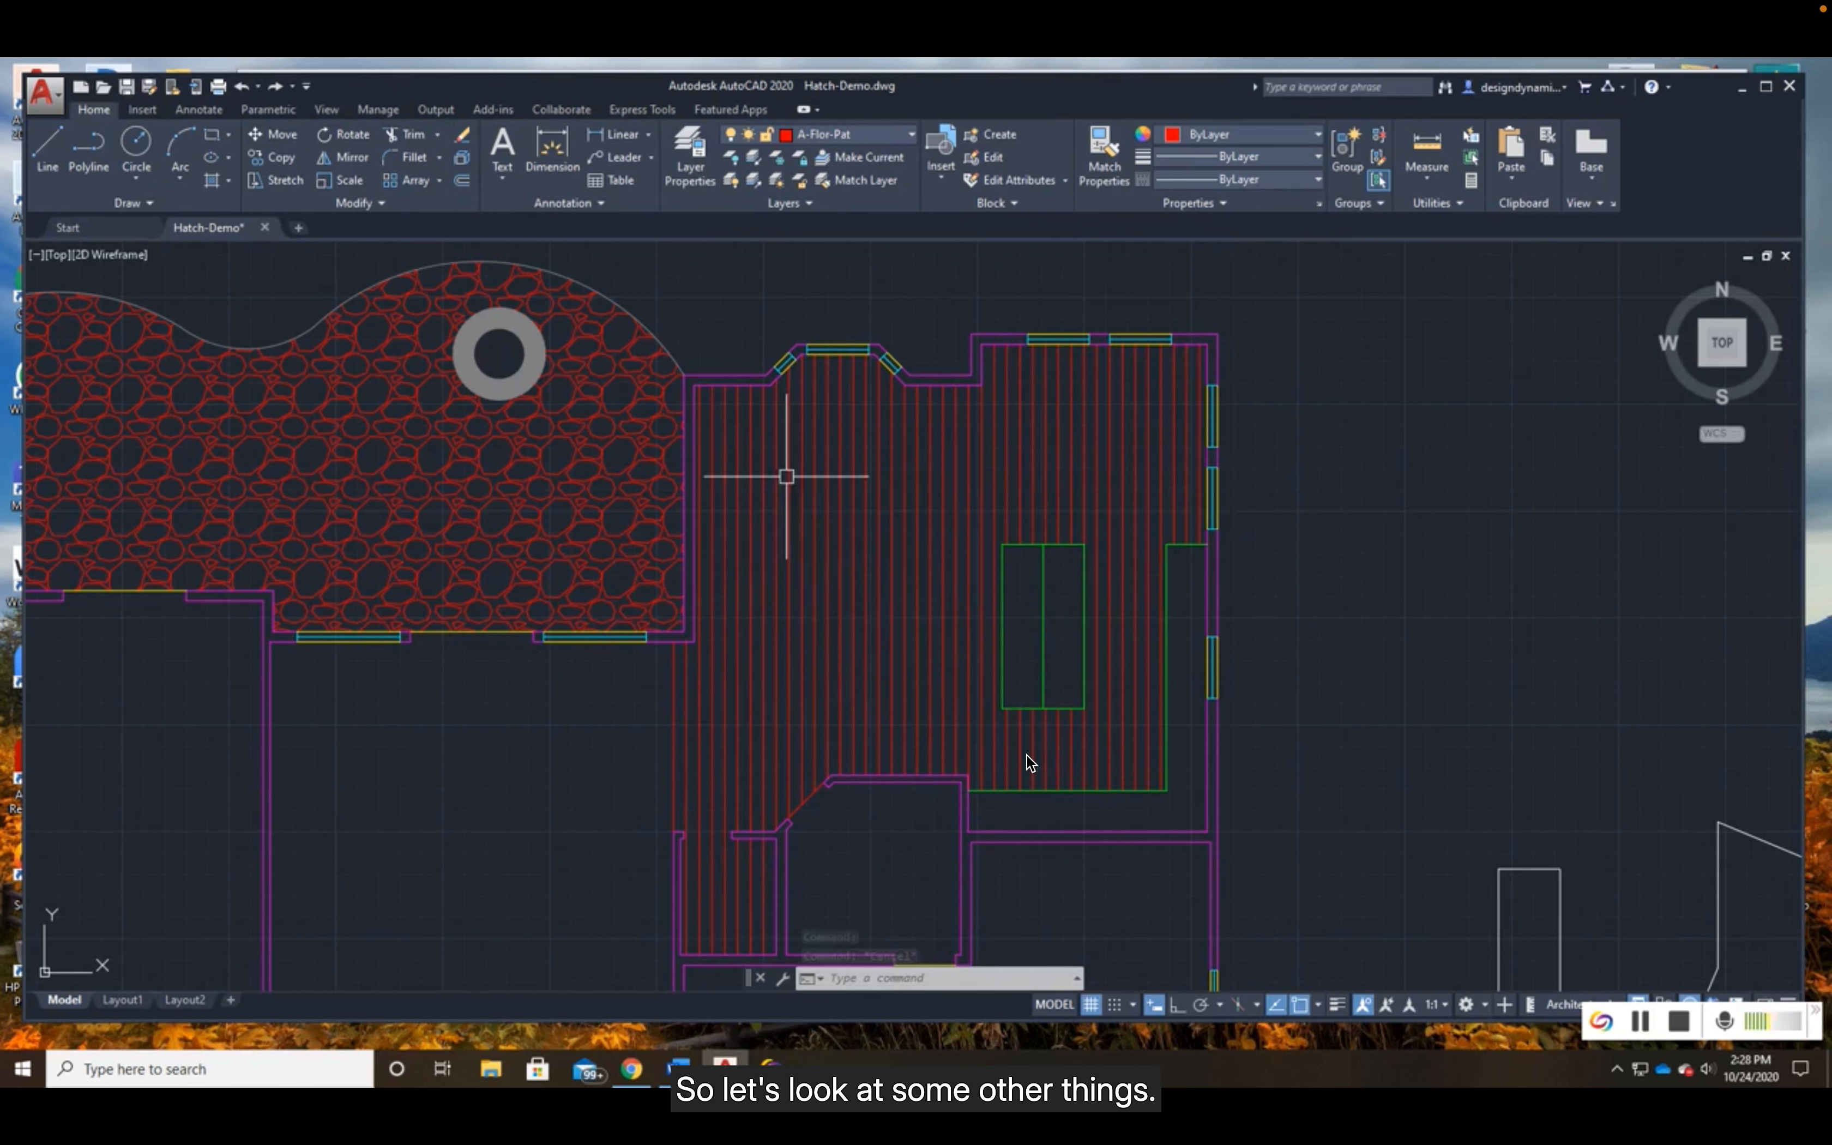
- Review the house walls around the kitchen and make A-Wall-Pat the current layer
scroll(784, 473, "up", 3)
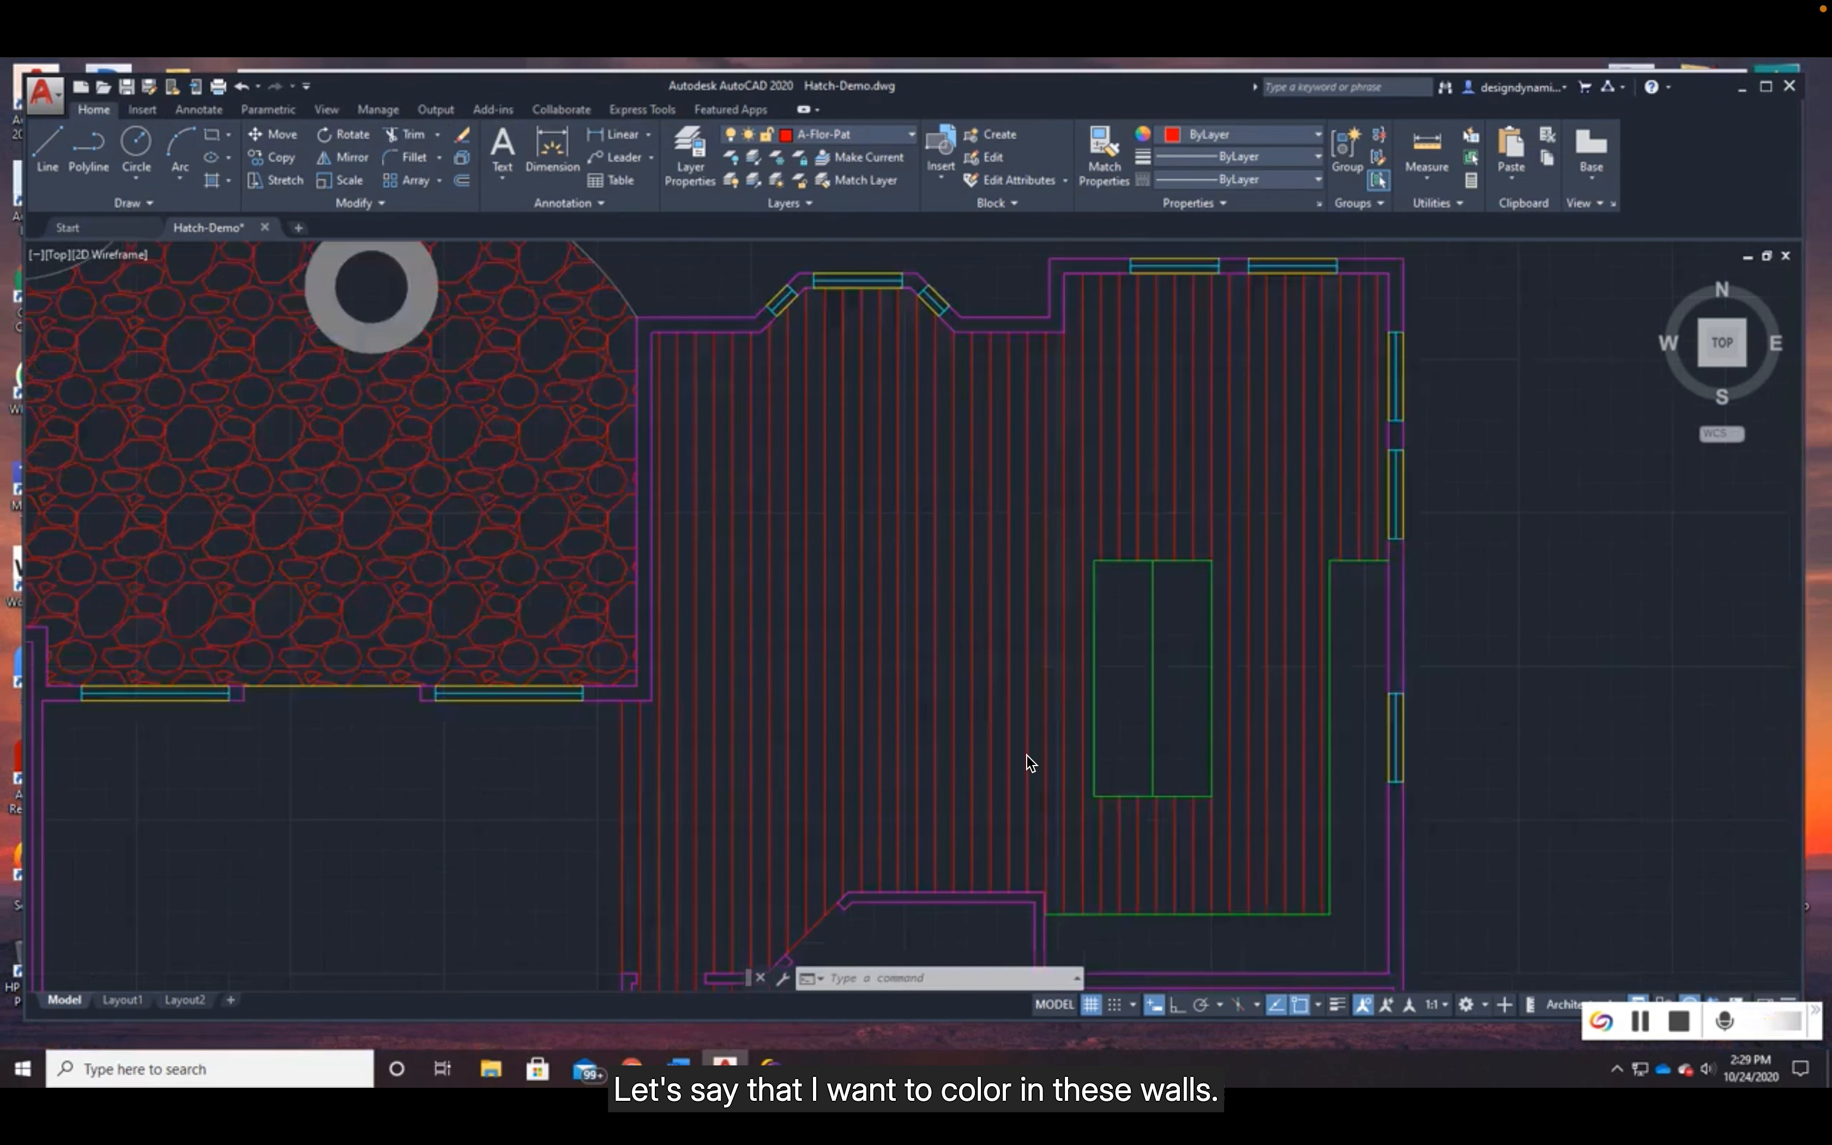
middle_click_drag(924, 514, 822, 687)
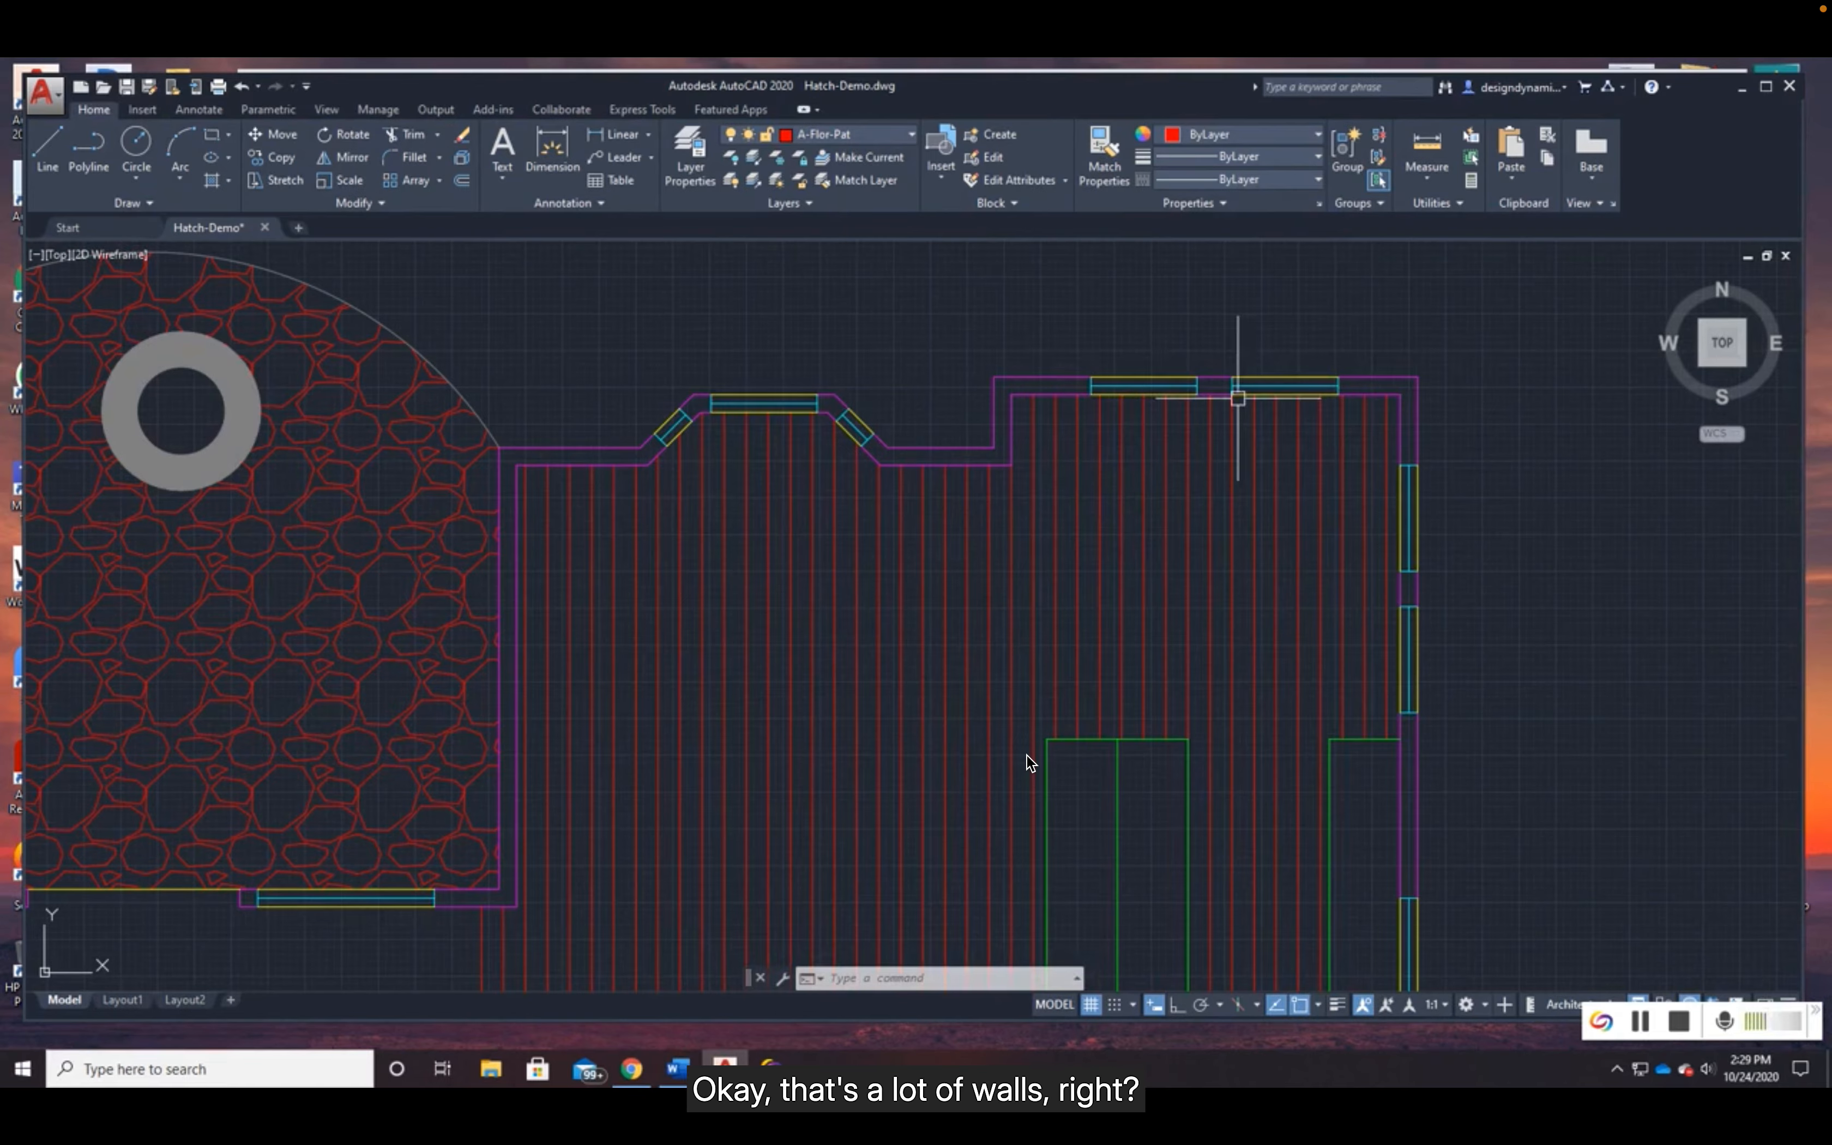
scroll(935, 792, "down", 2)
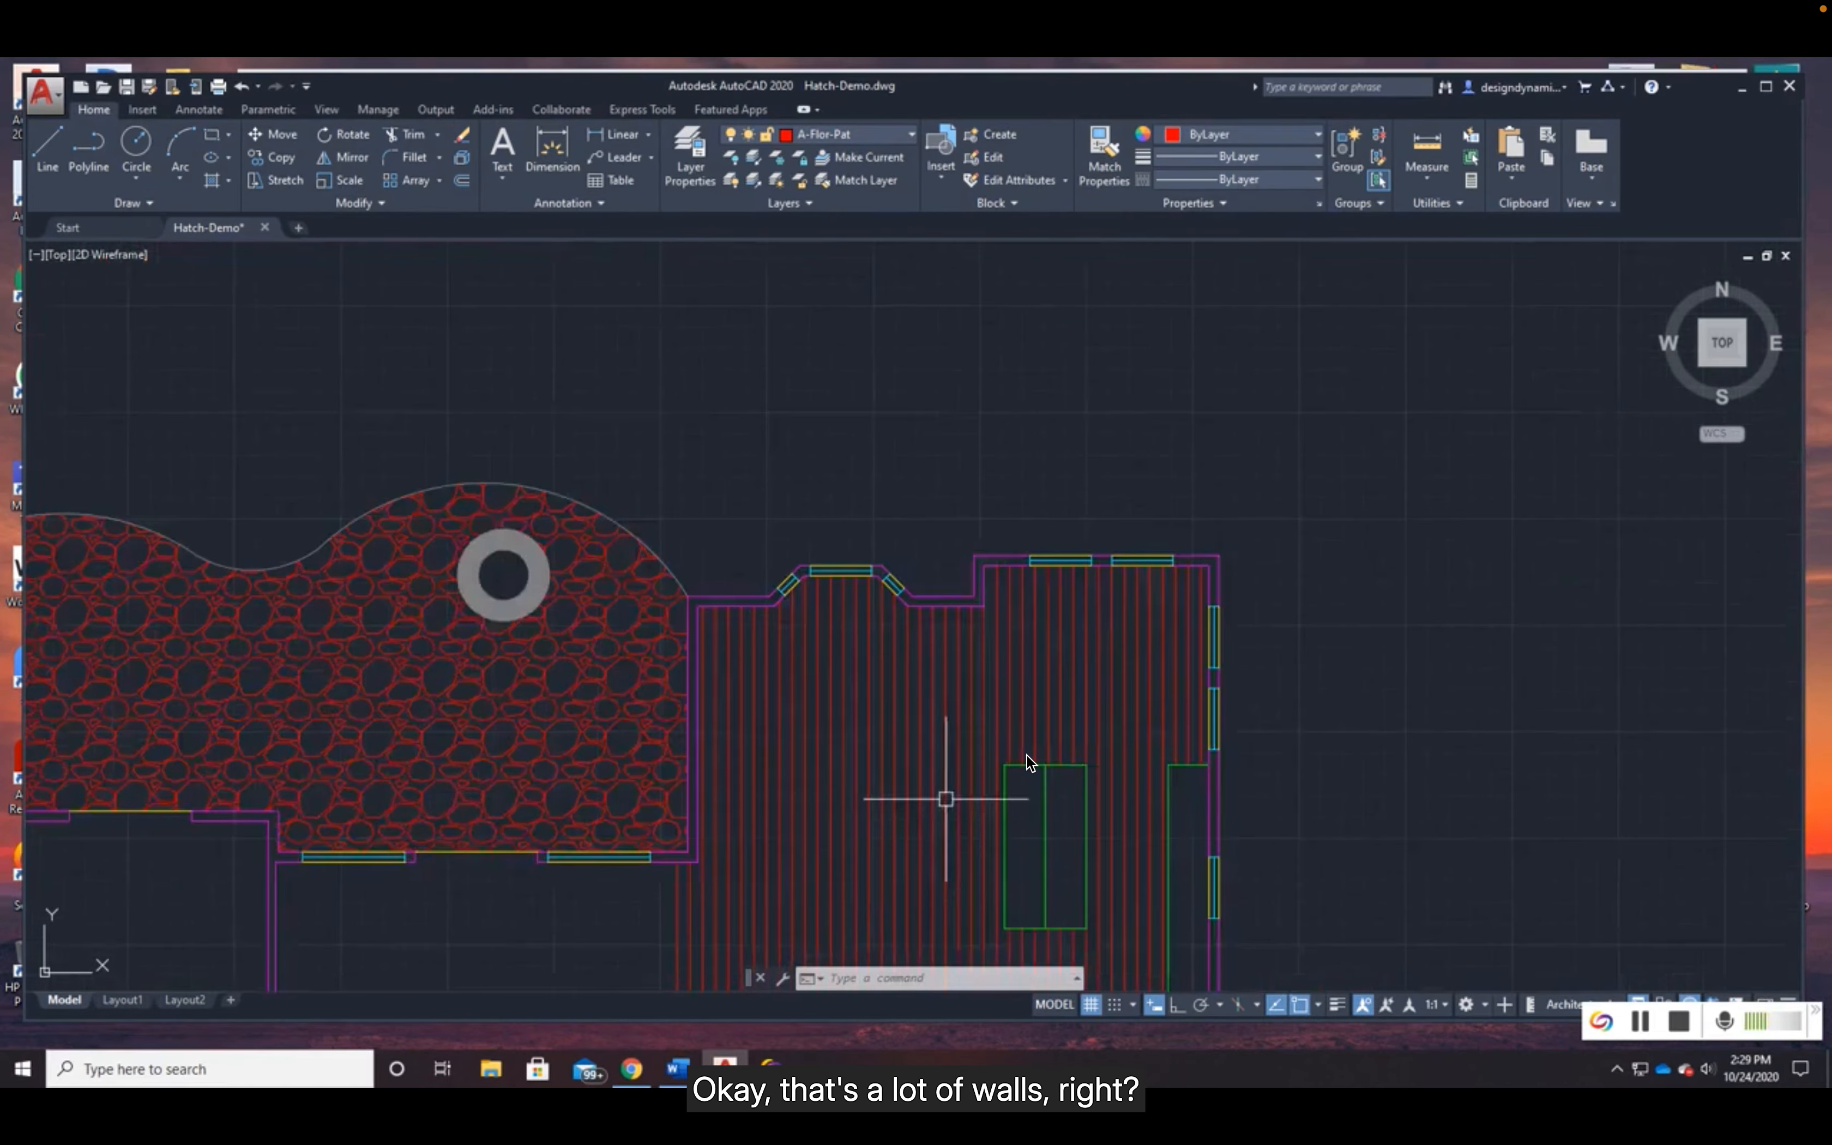
middle_click_drag(876, 902, 1238, 583)
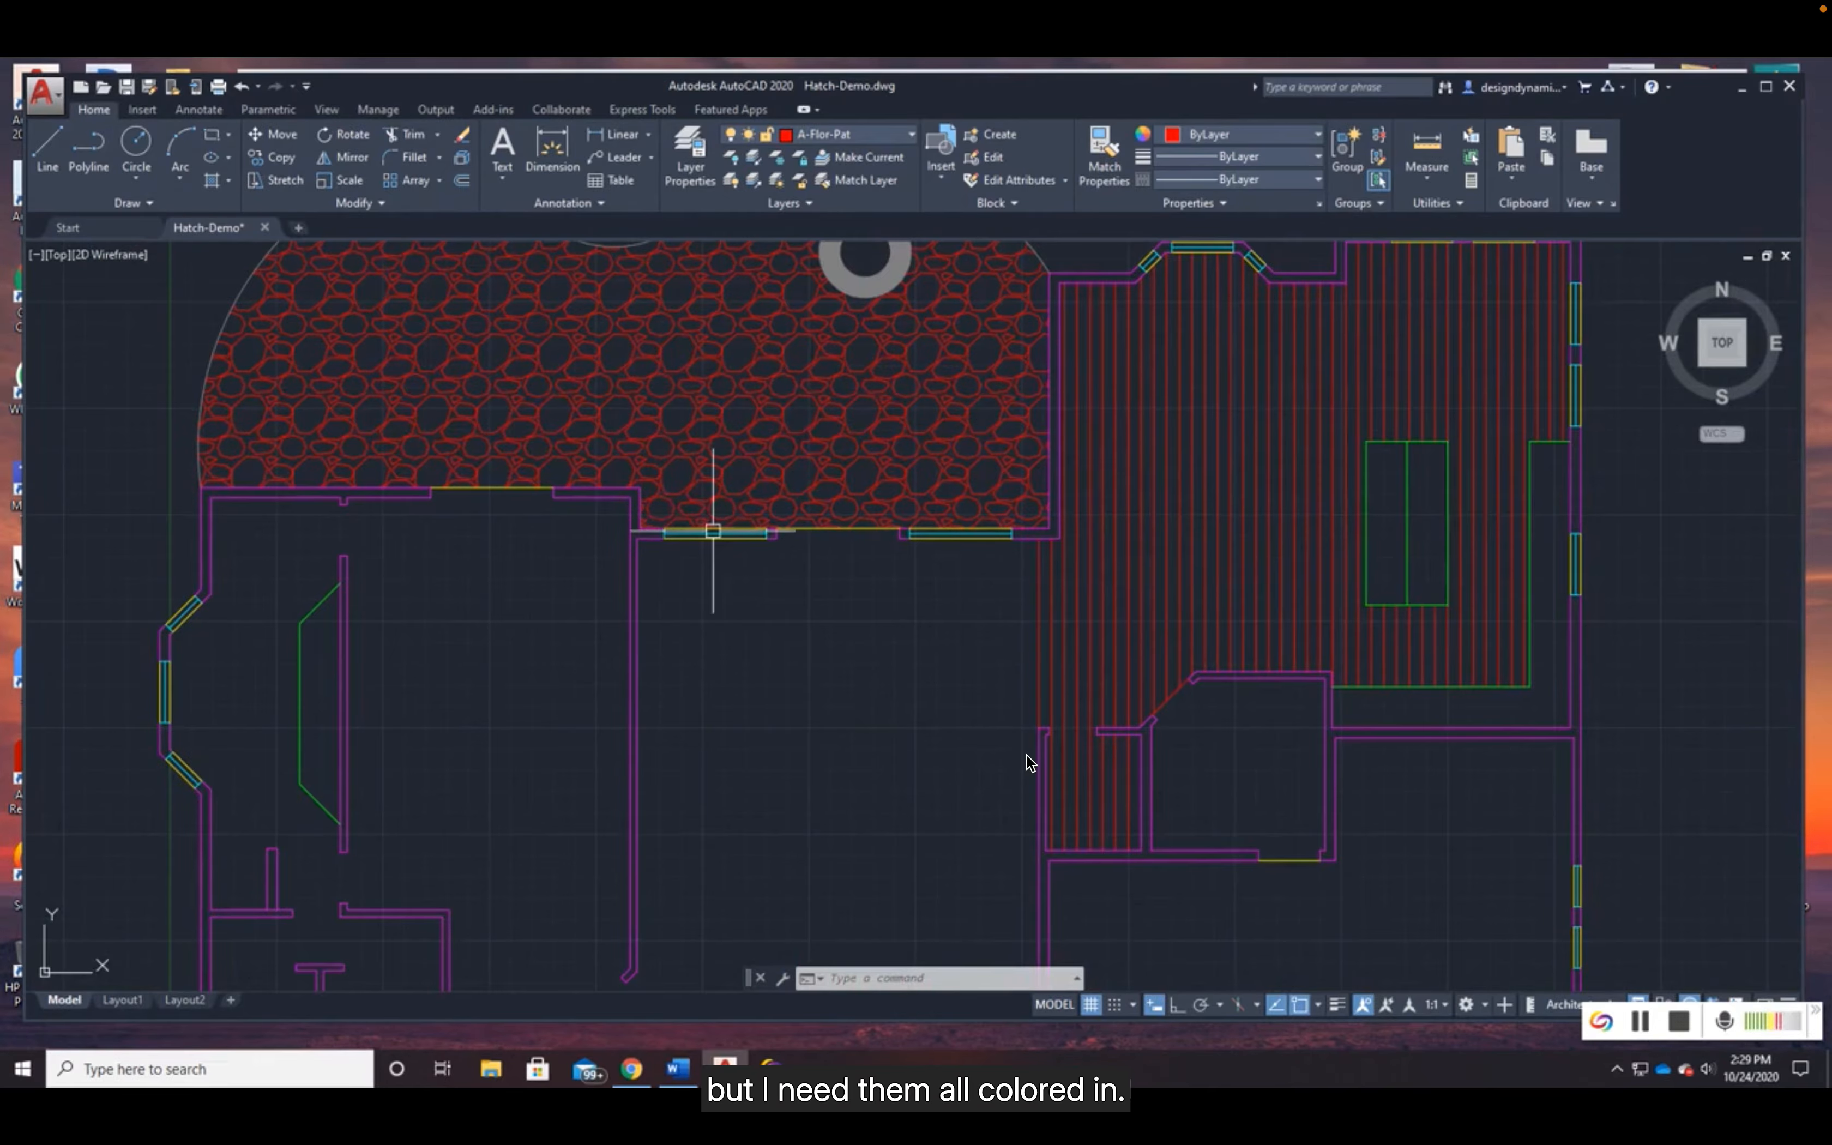
middle_click_drag(1192, 411, 891, 605)
scroll(805, 606, "up", 3)
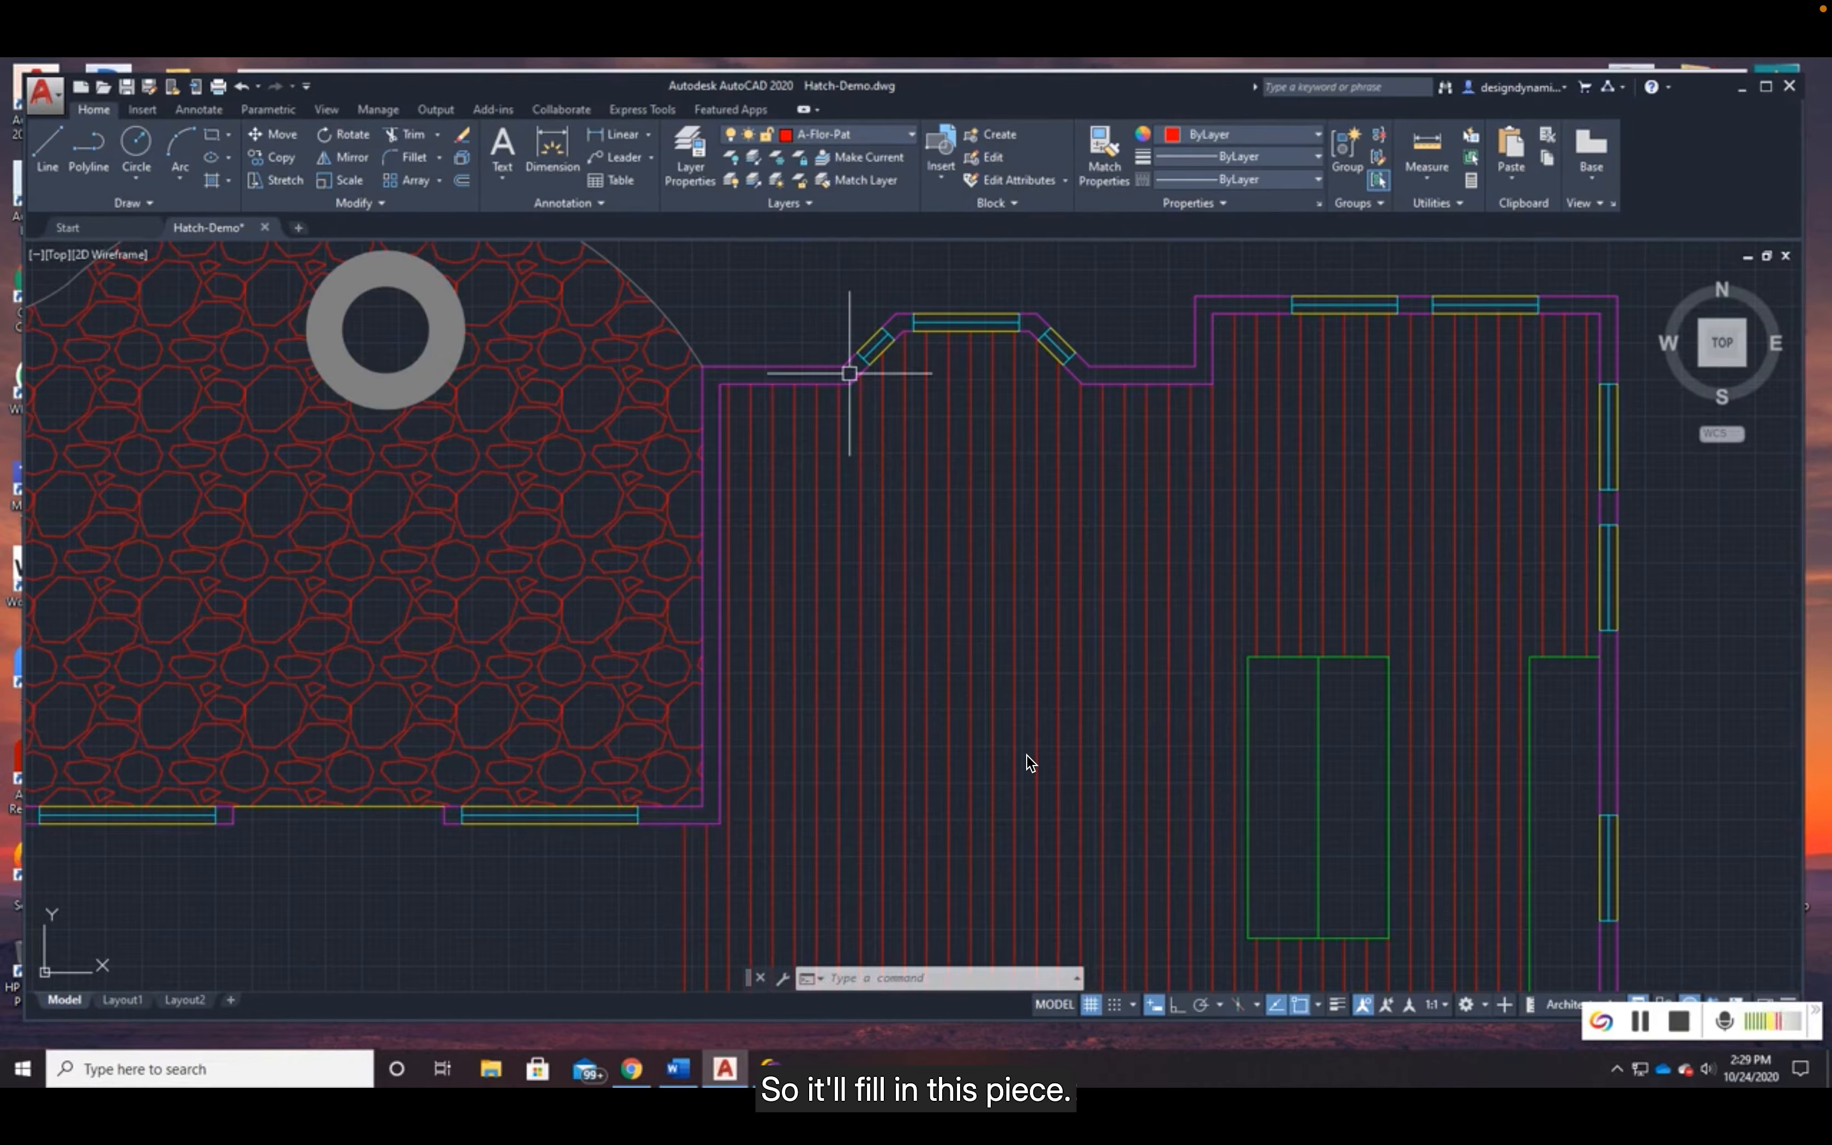
left_click(869, 138)
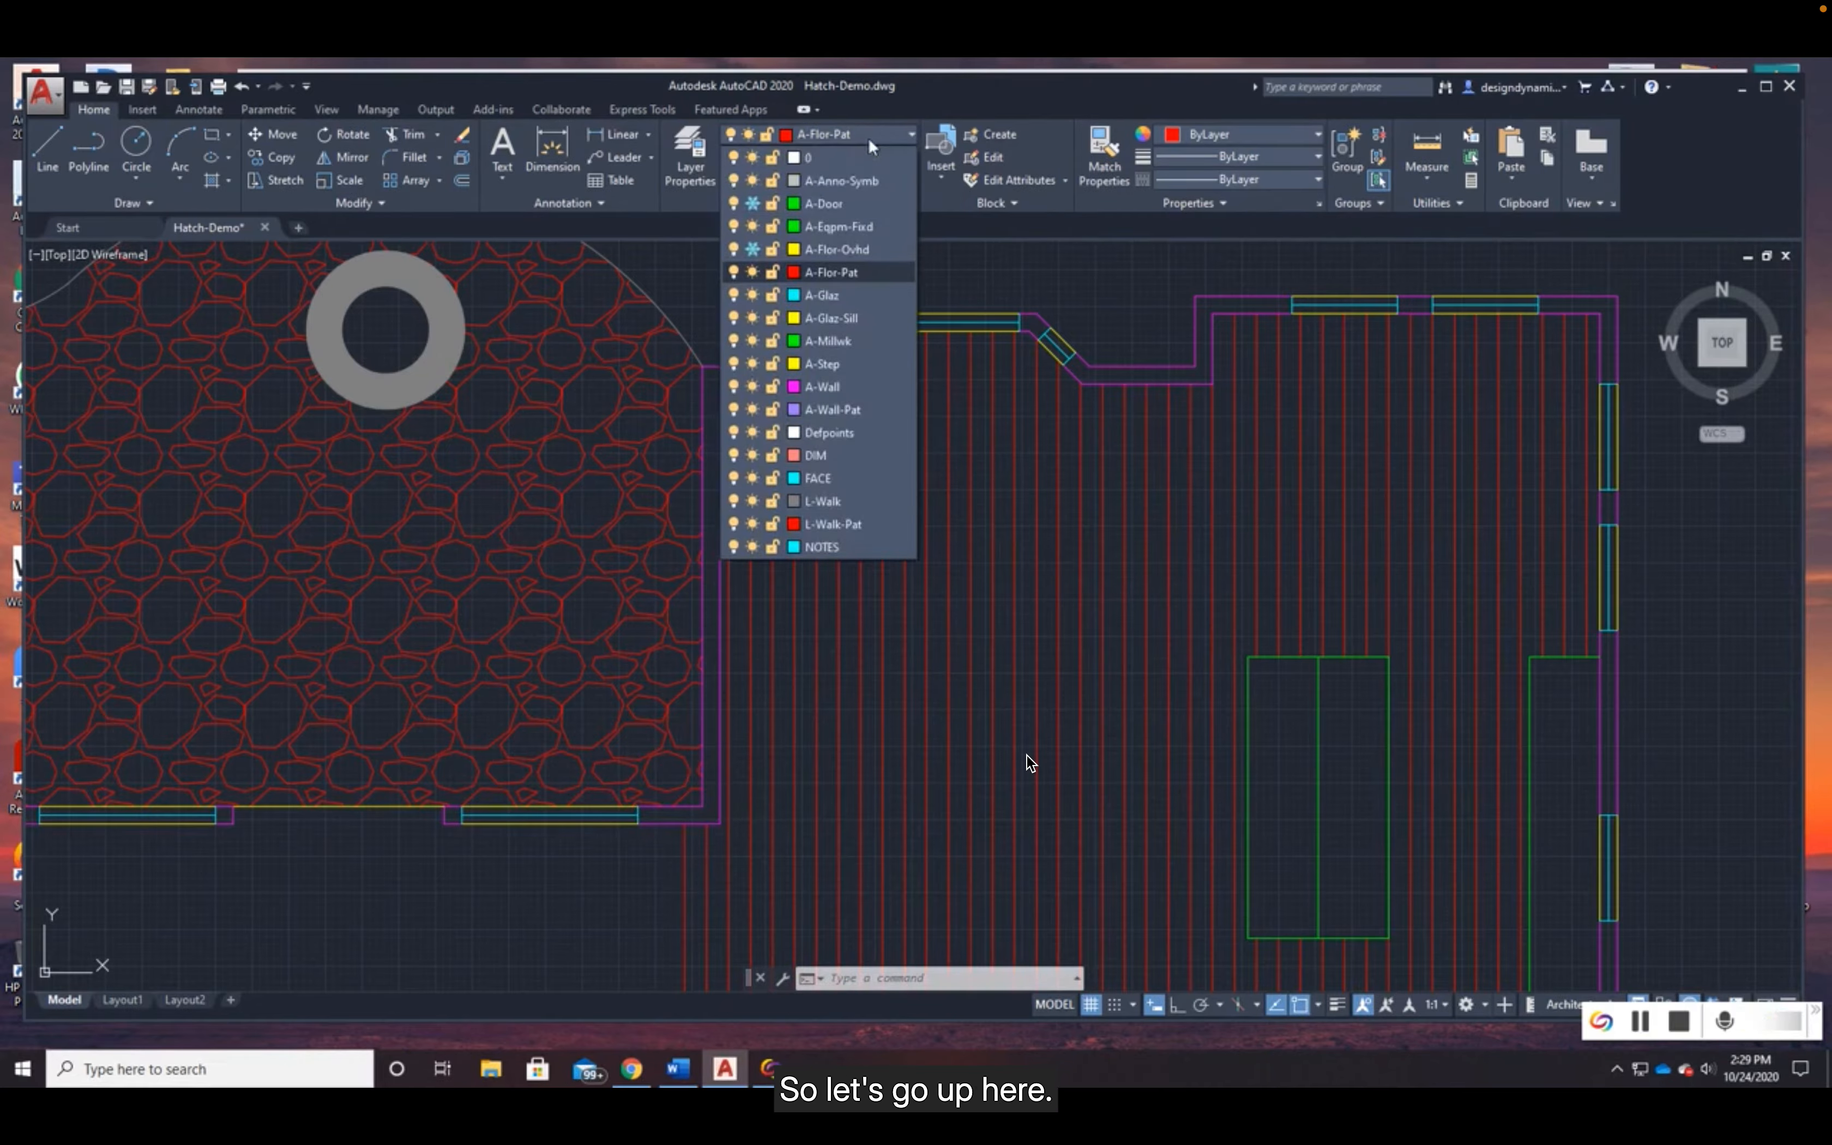
left_click(832, 413)
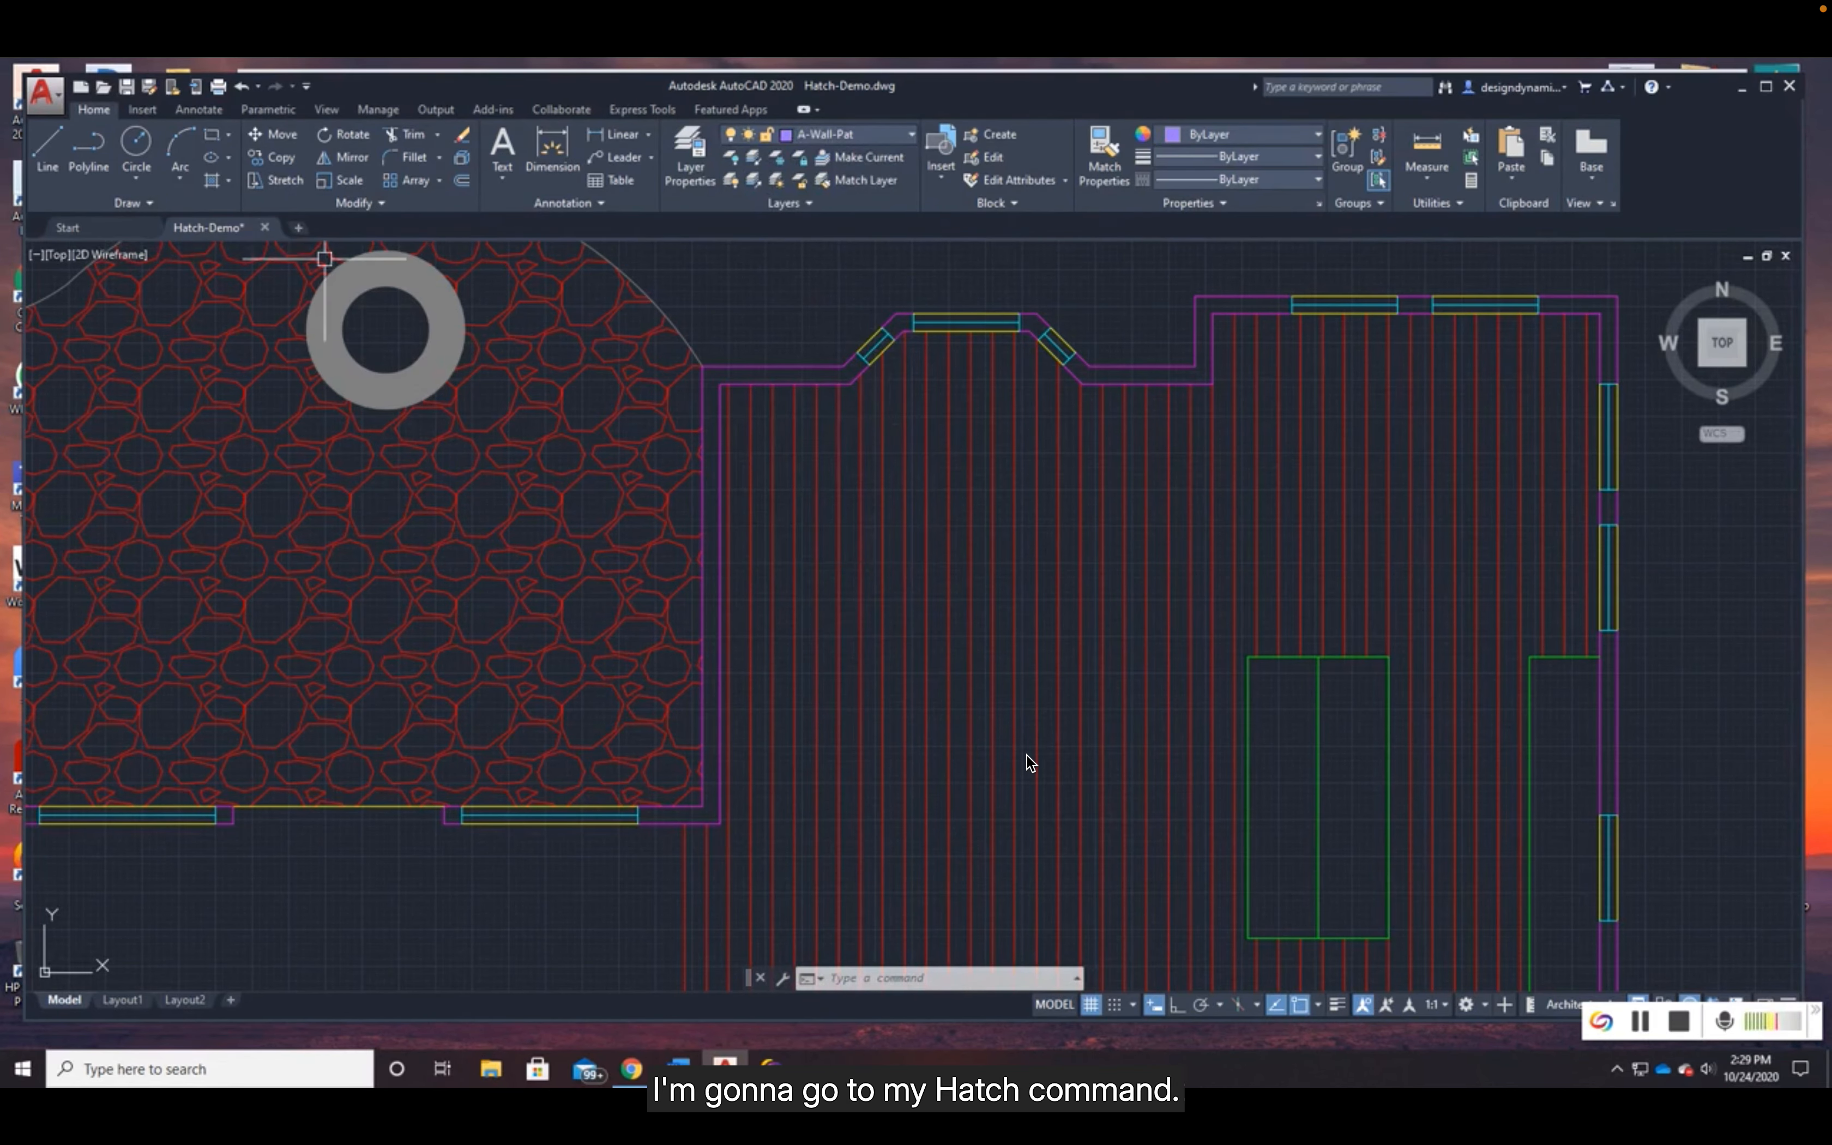
- Hatch the wall between the stone patio and the kitchen bay window, using the Solid hatch type
left_click(211, 181)
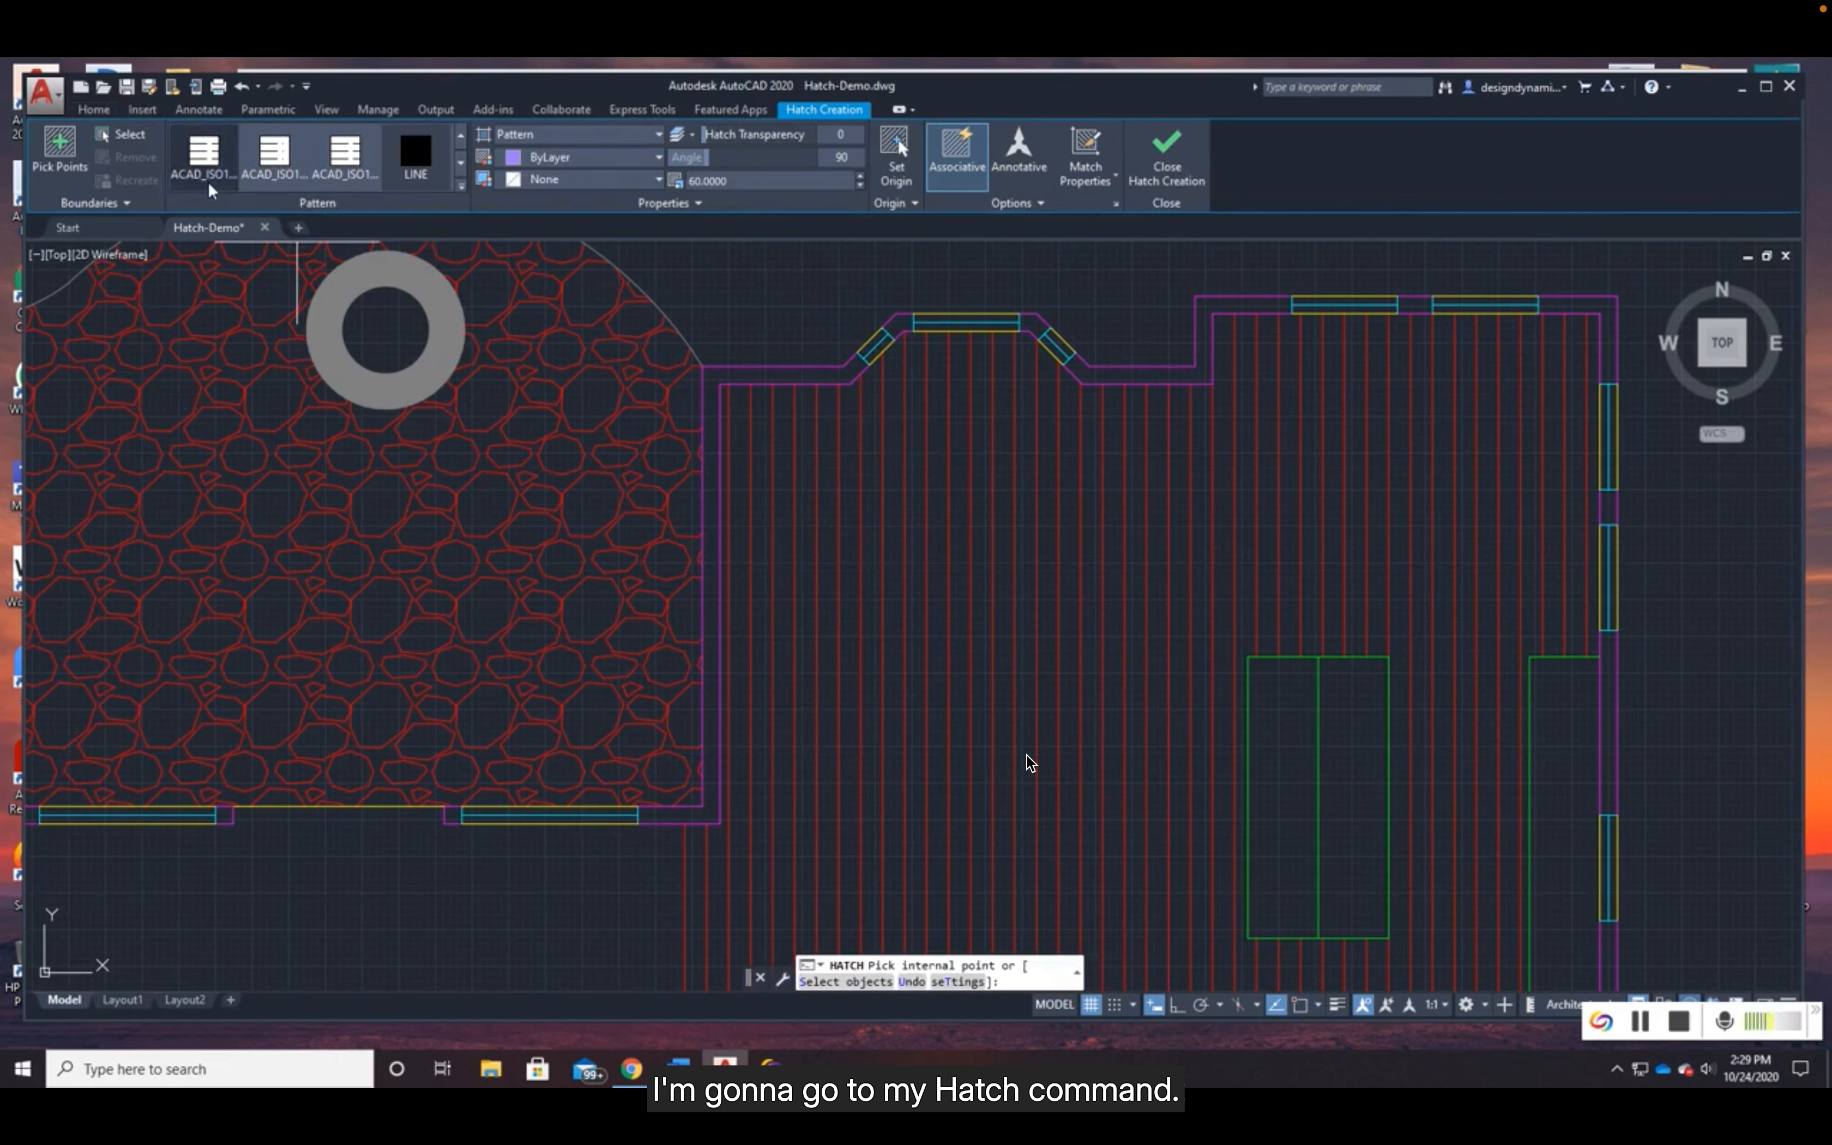
left_click(760, 371)
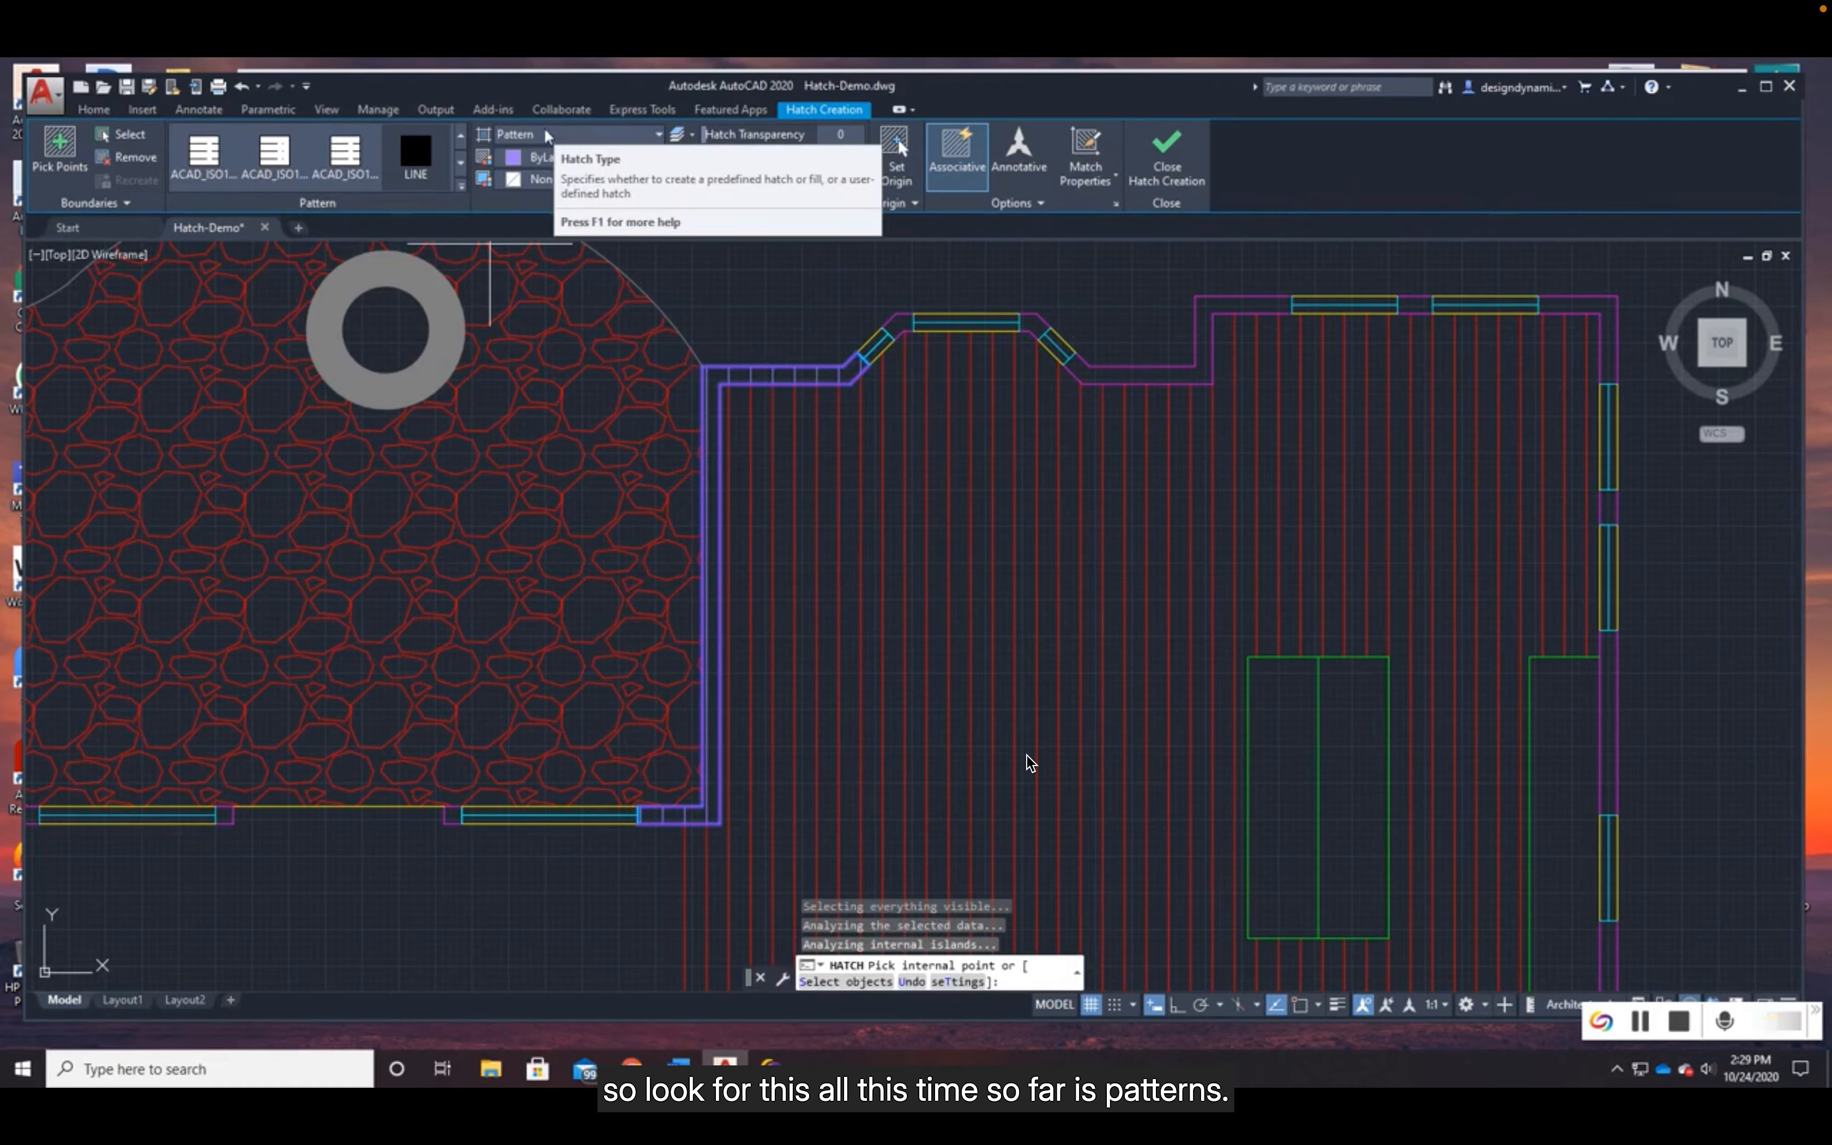
left_click(584, 133)
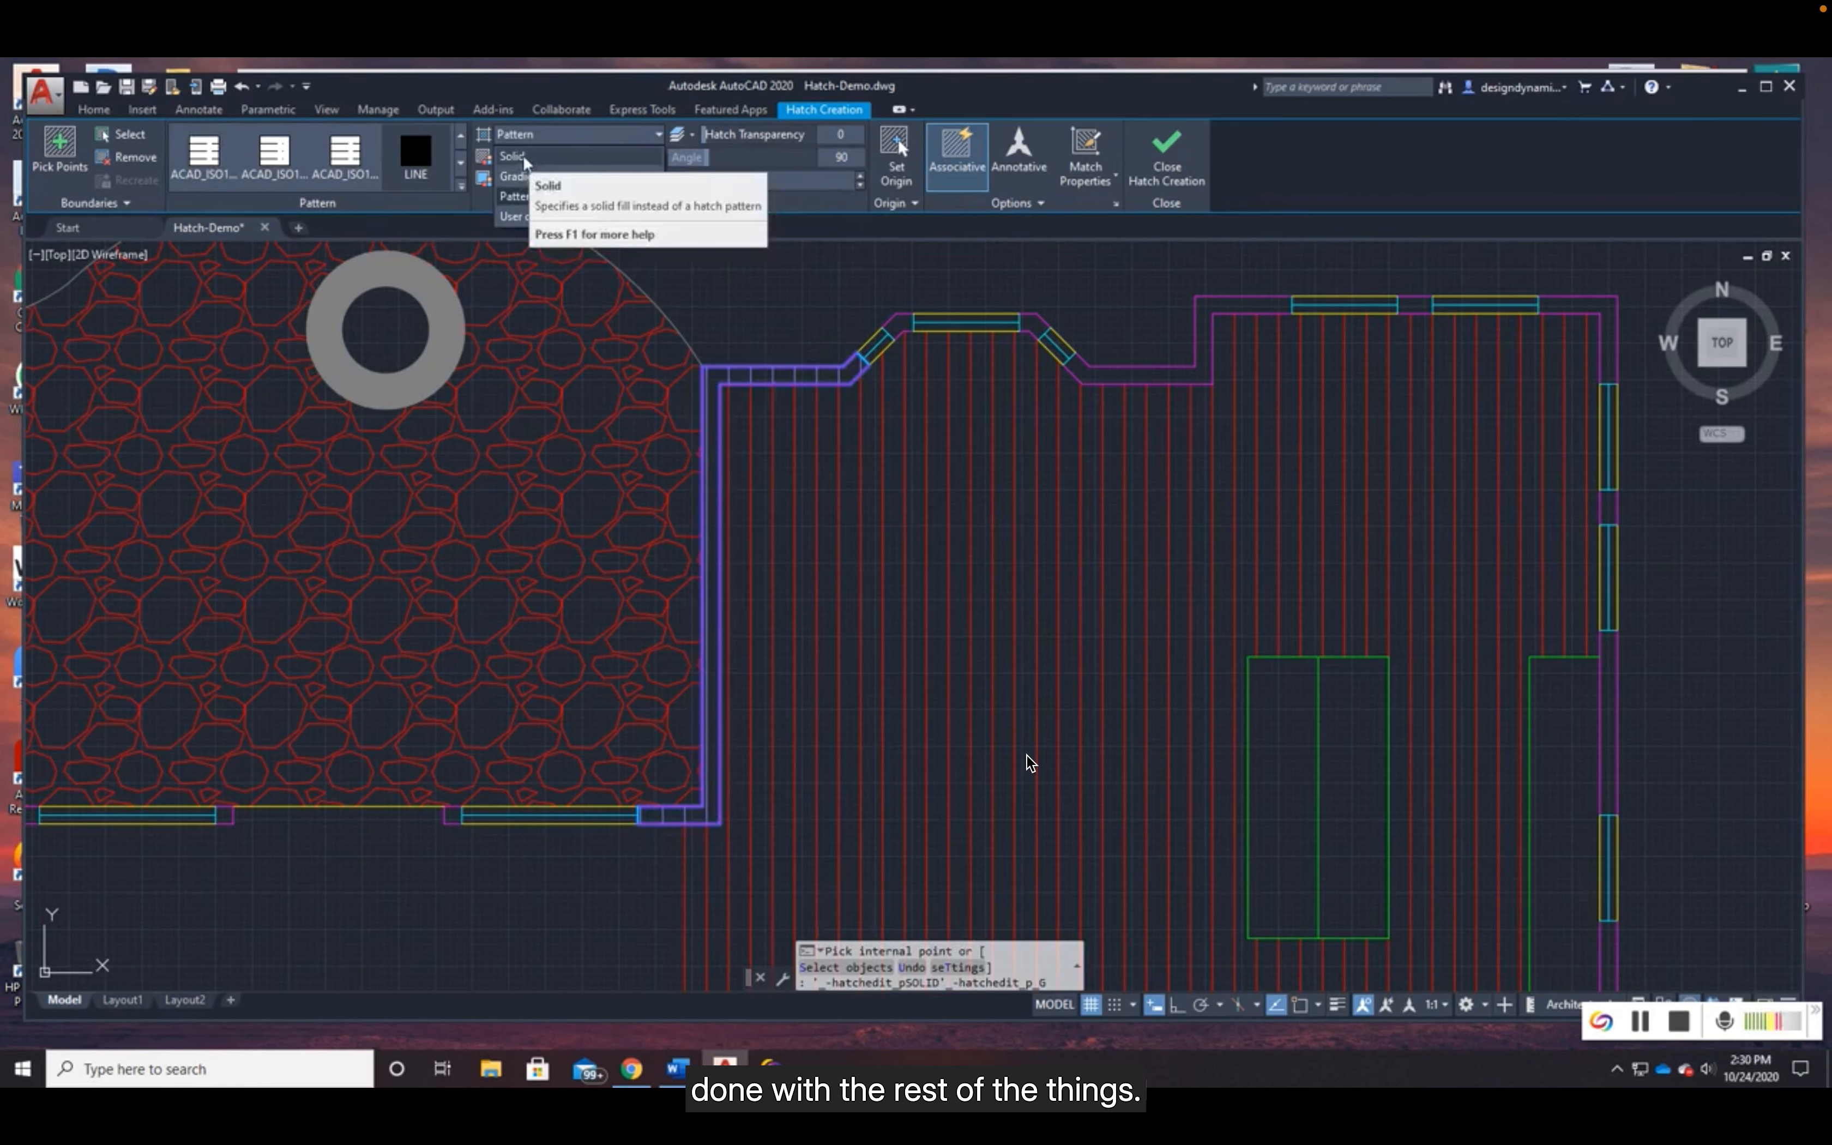
left_click(528, 156)
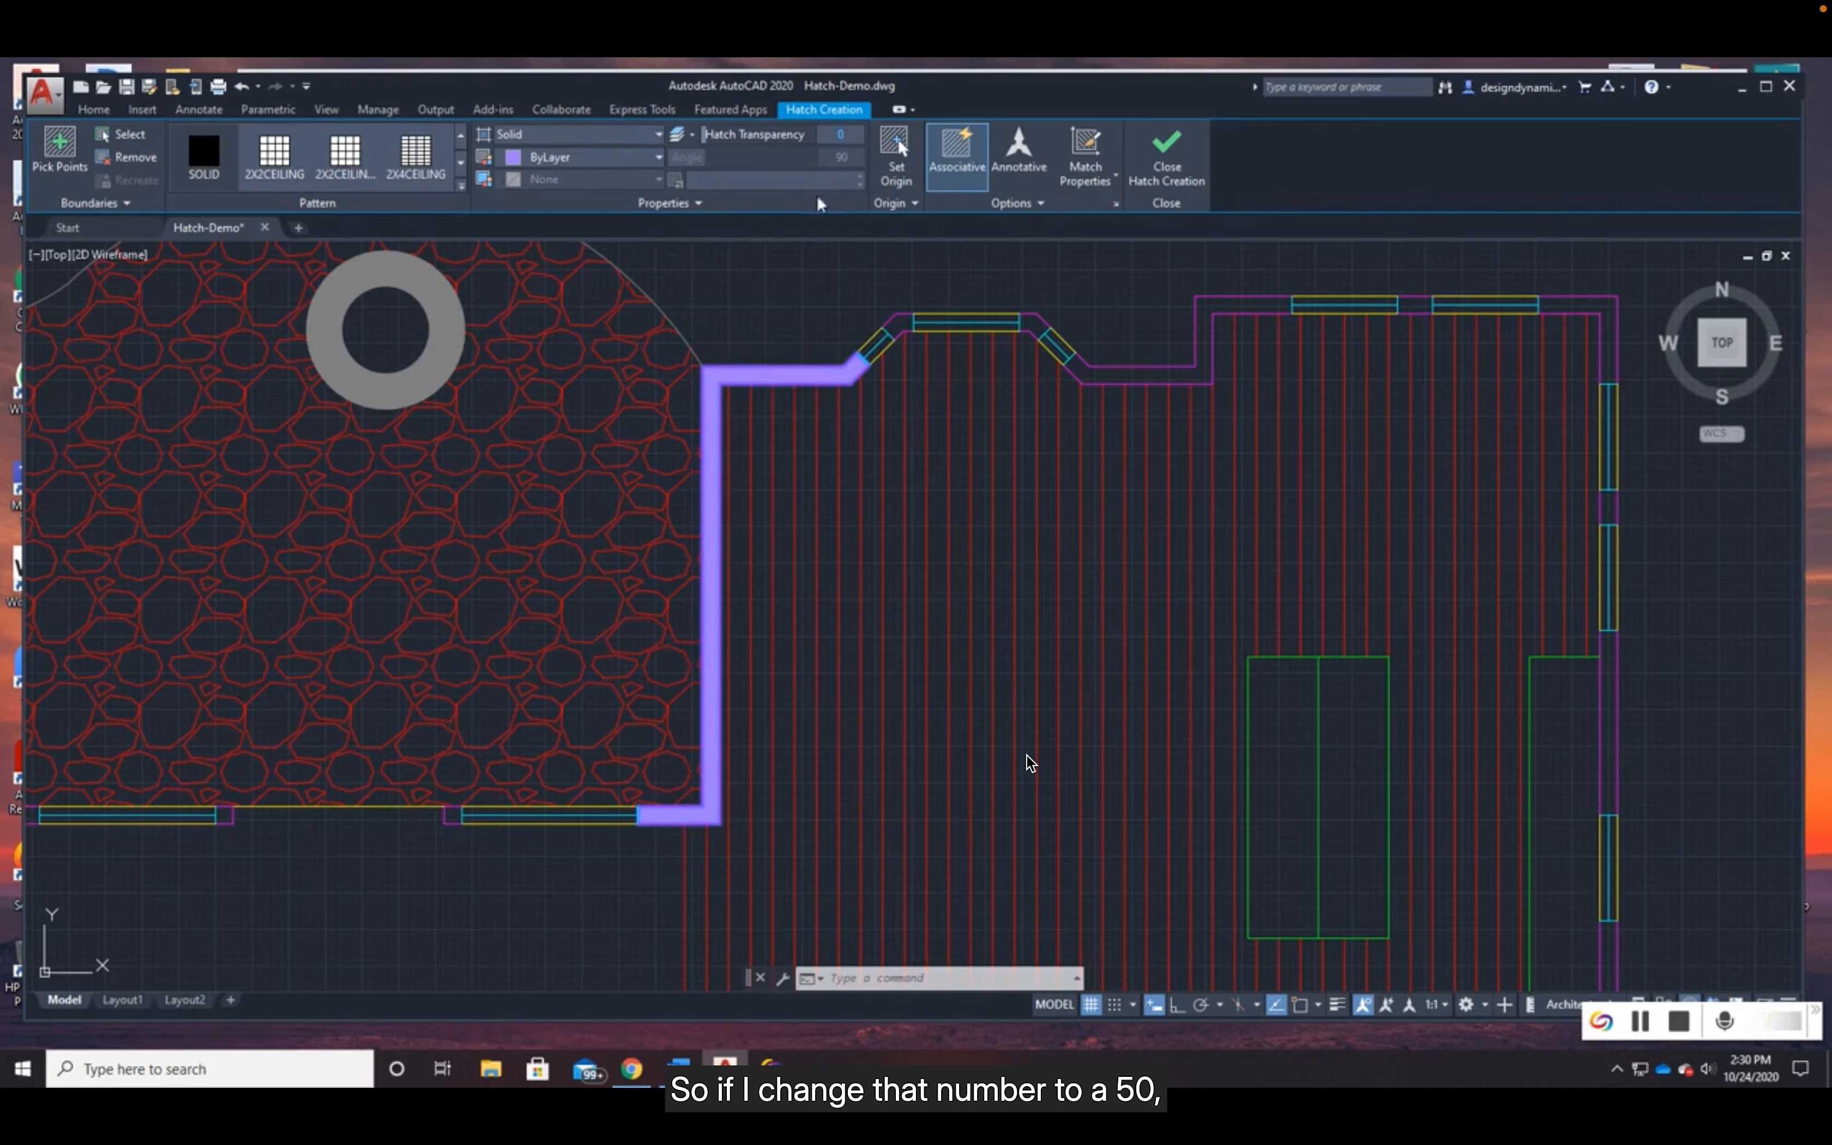
- Set the solid wall fill's transparency to 50, raise it to 86, and reduce it to 30
type("5")
key("Return")
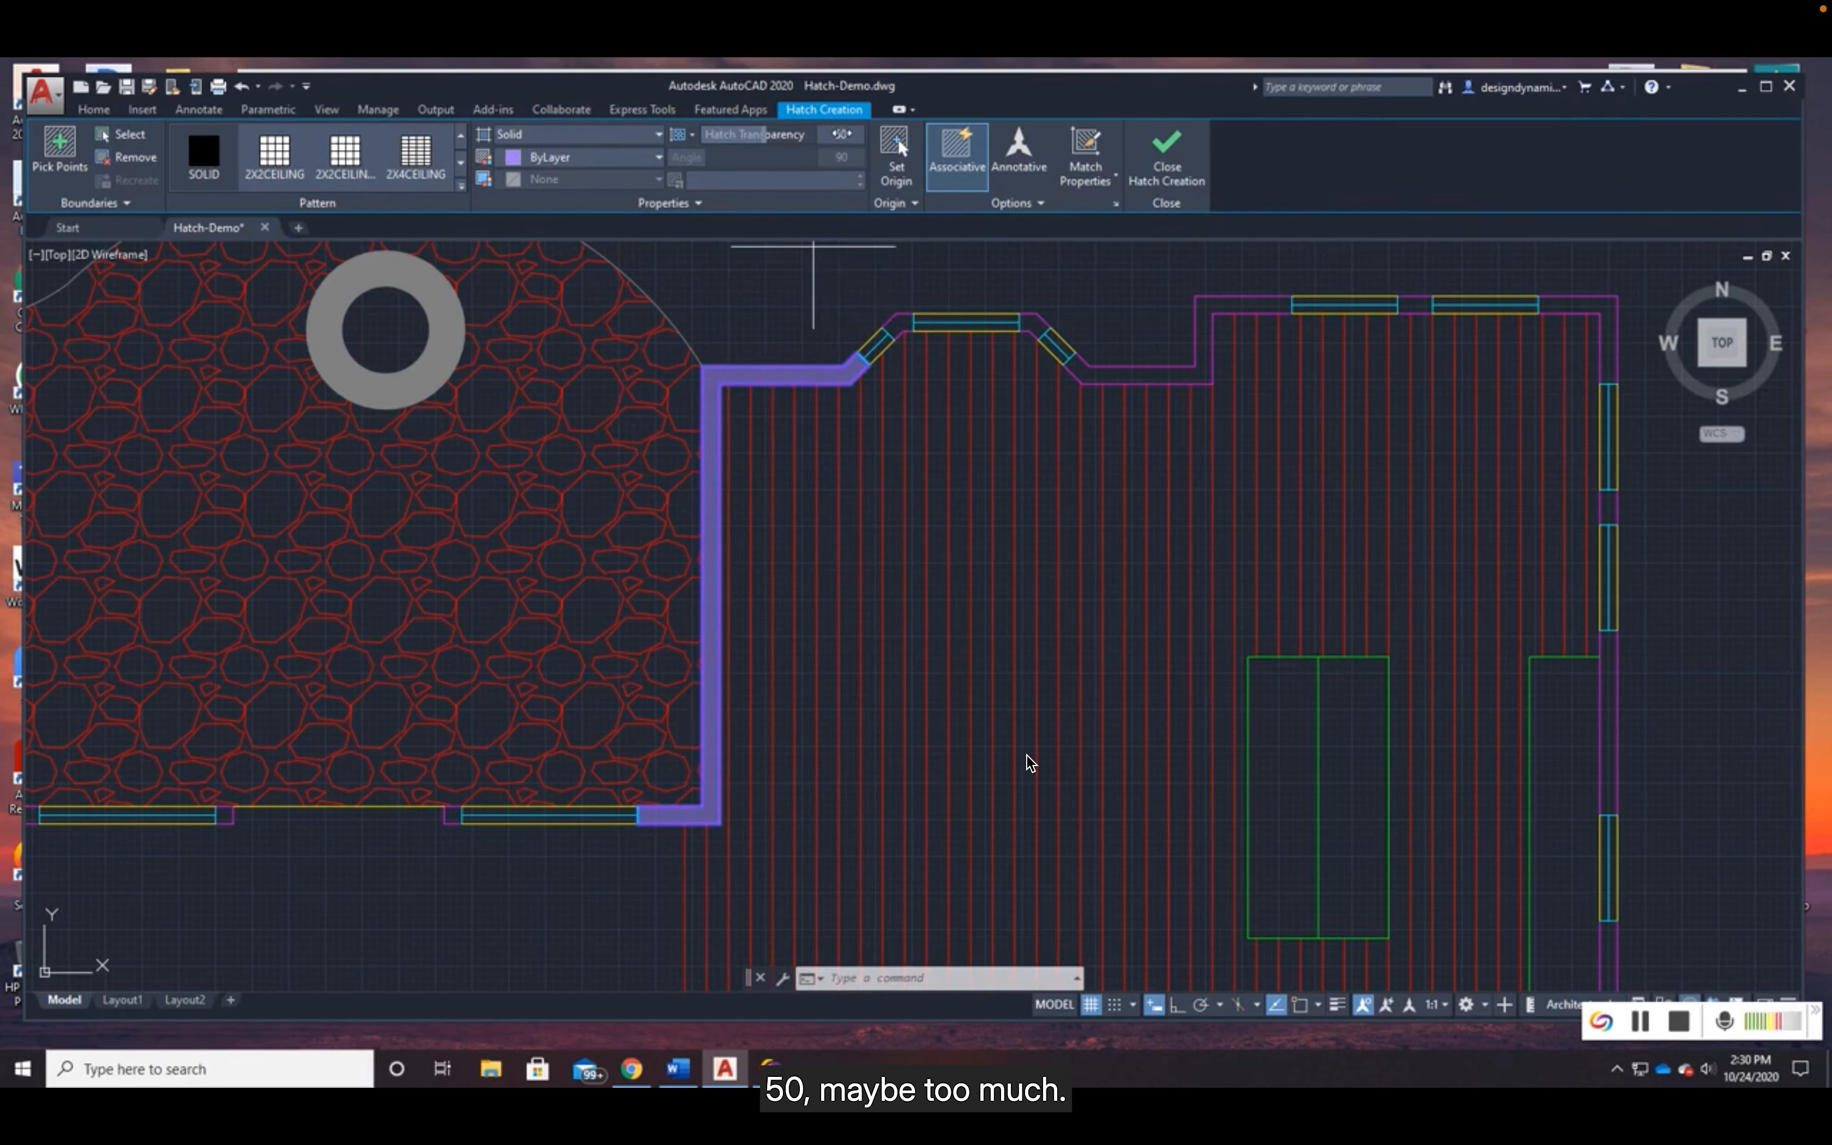
left_click_drag(763, 134, 738, 136)
left_click_drag(738, 136, 794, 137)
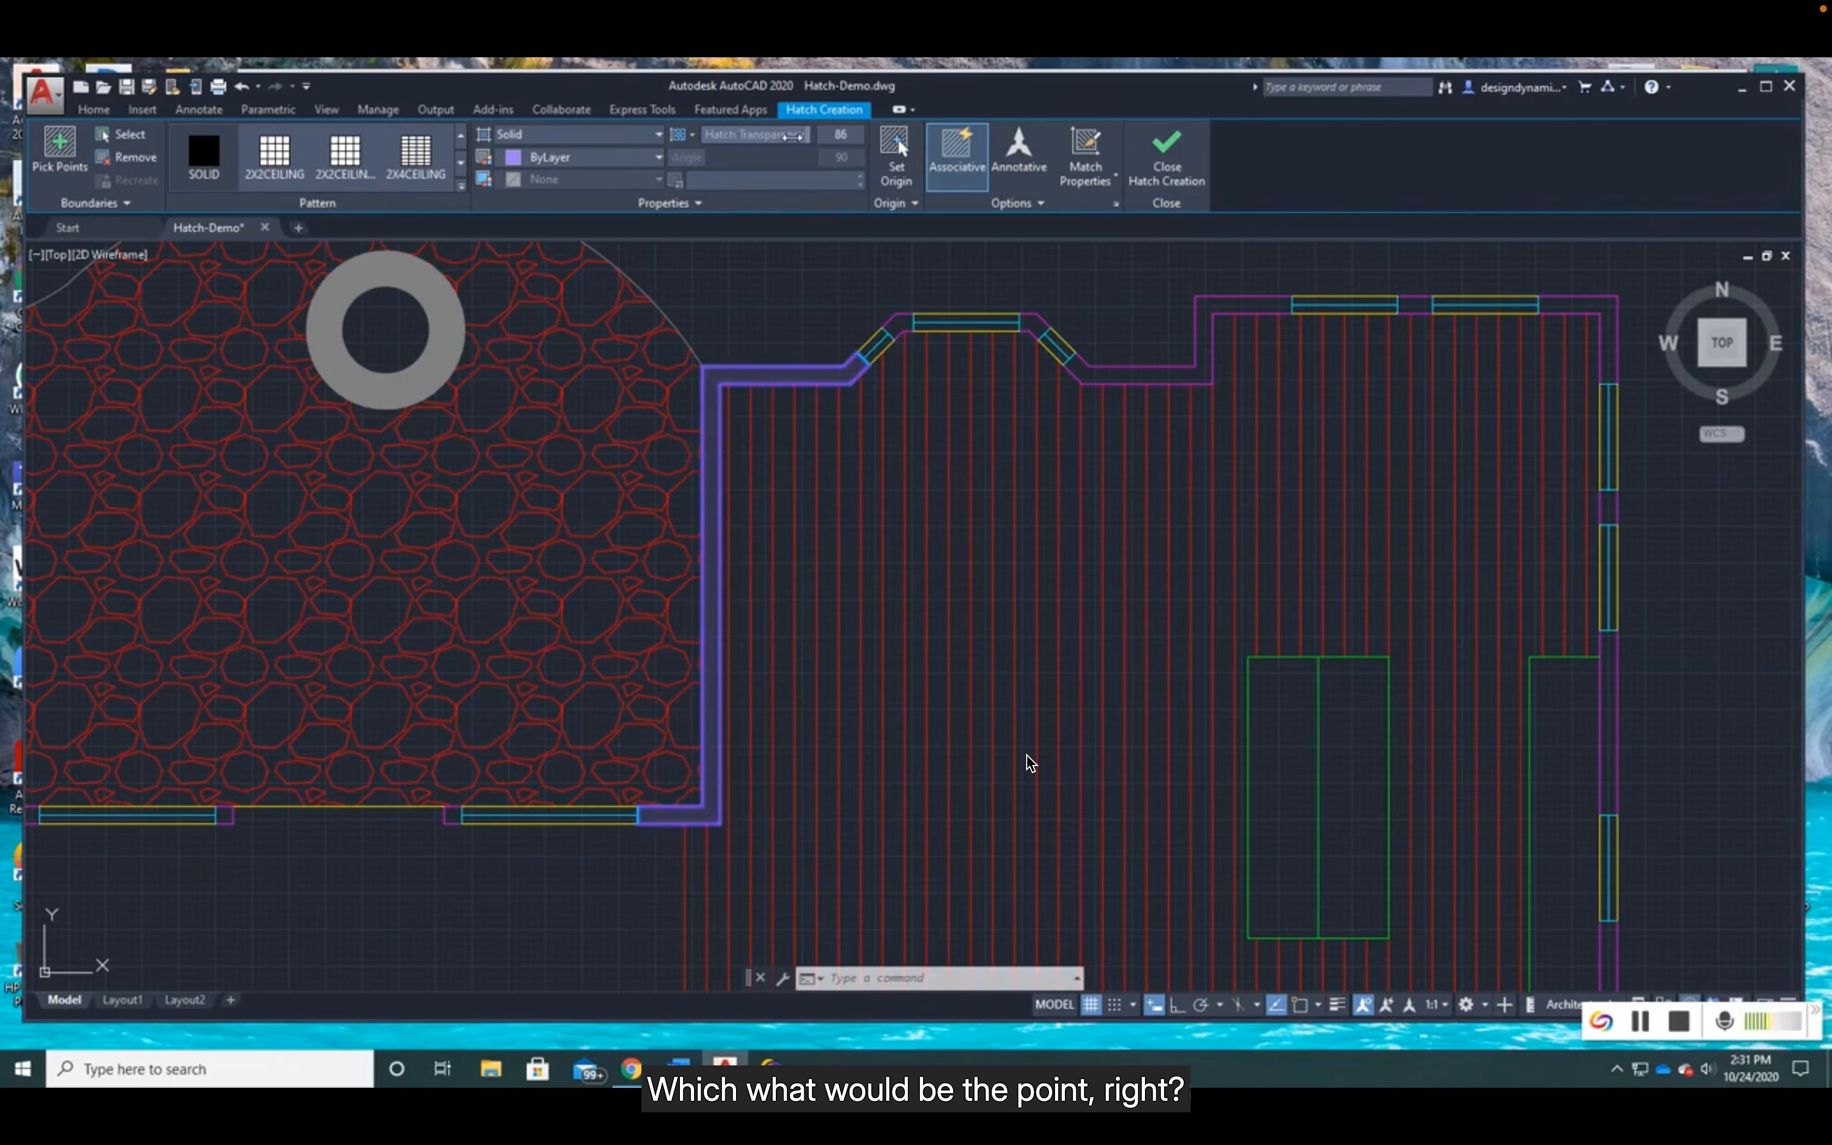
left_click_drag(780, 137, 739, 140)
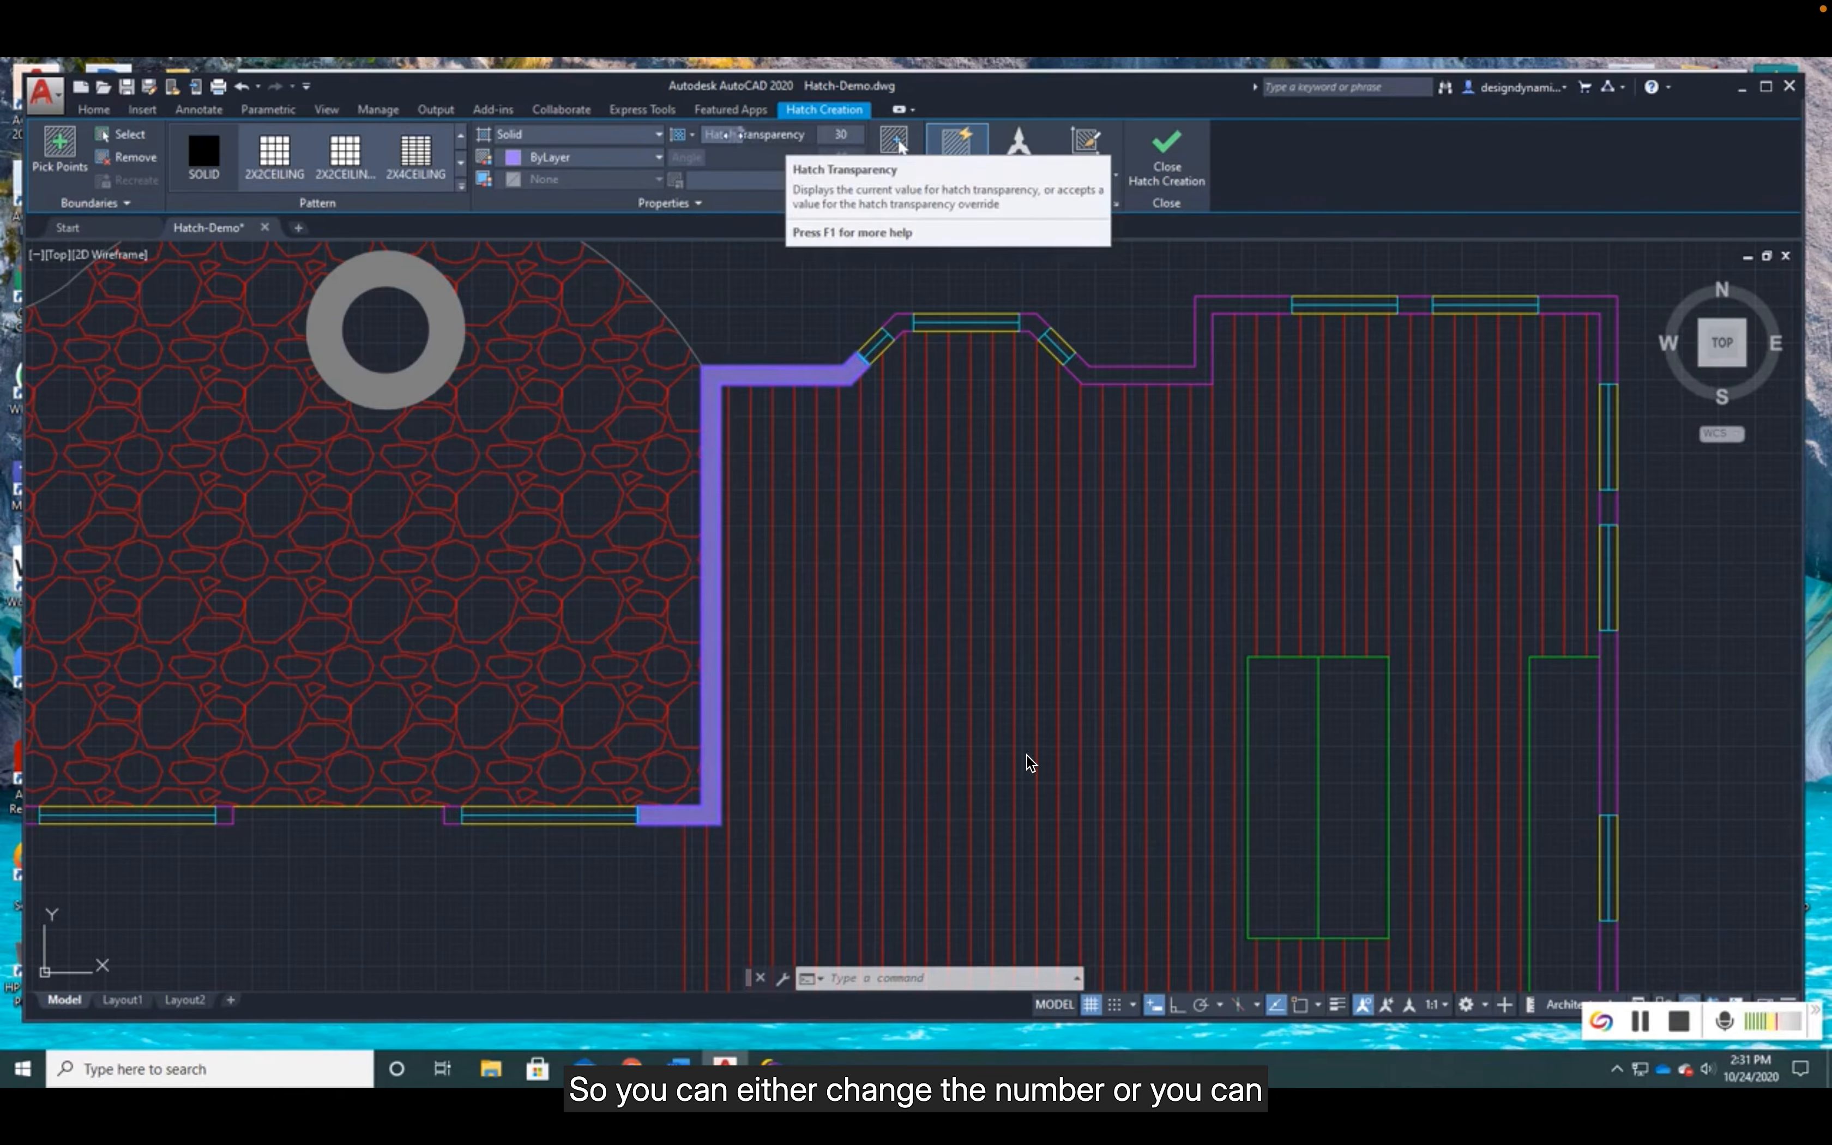
- Try to extend the solid fill into the wall corner of the bay window, and undo the whole wall hatch
left_click(897, 144)
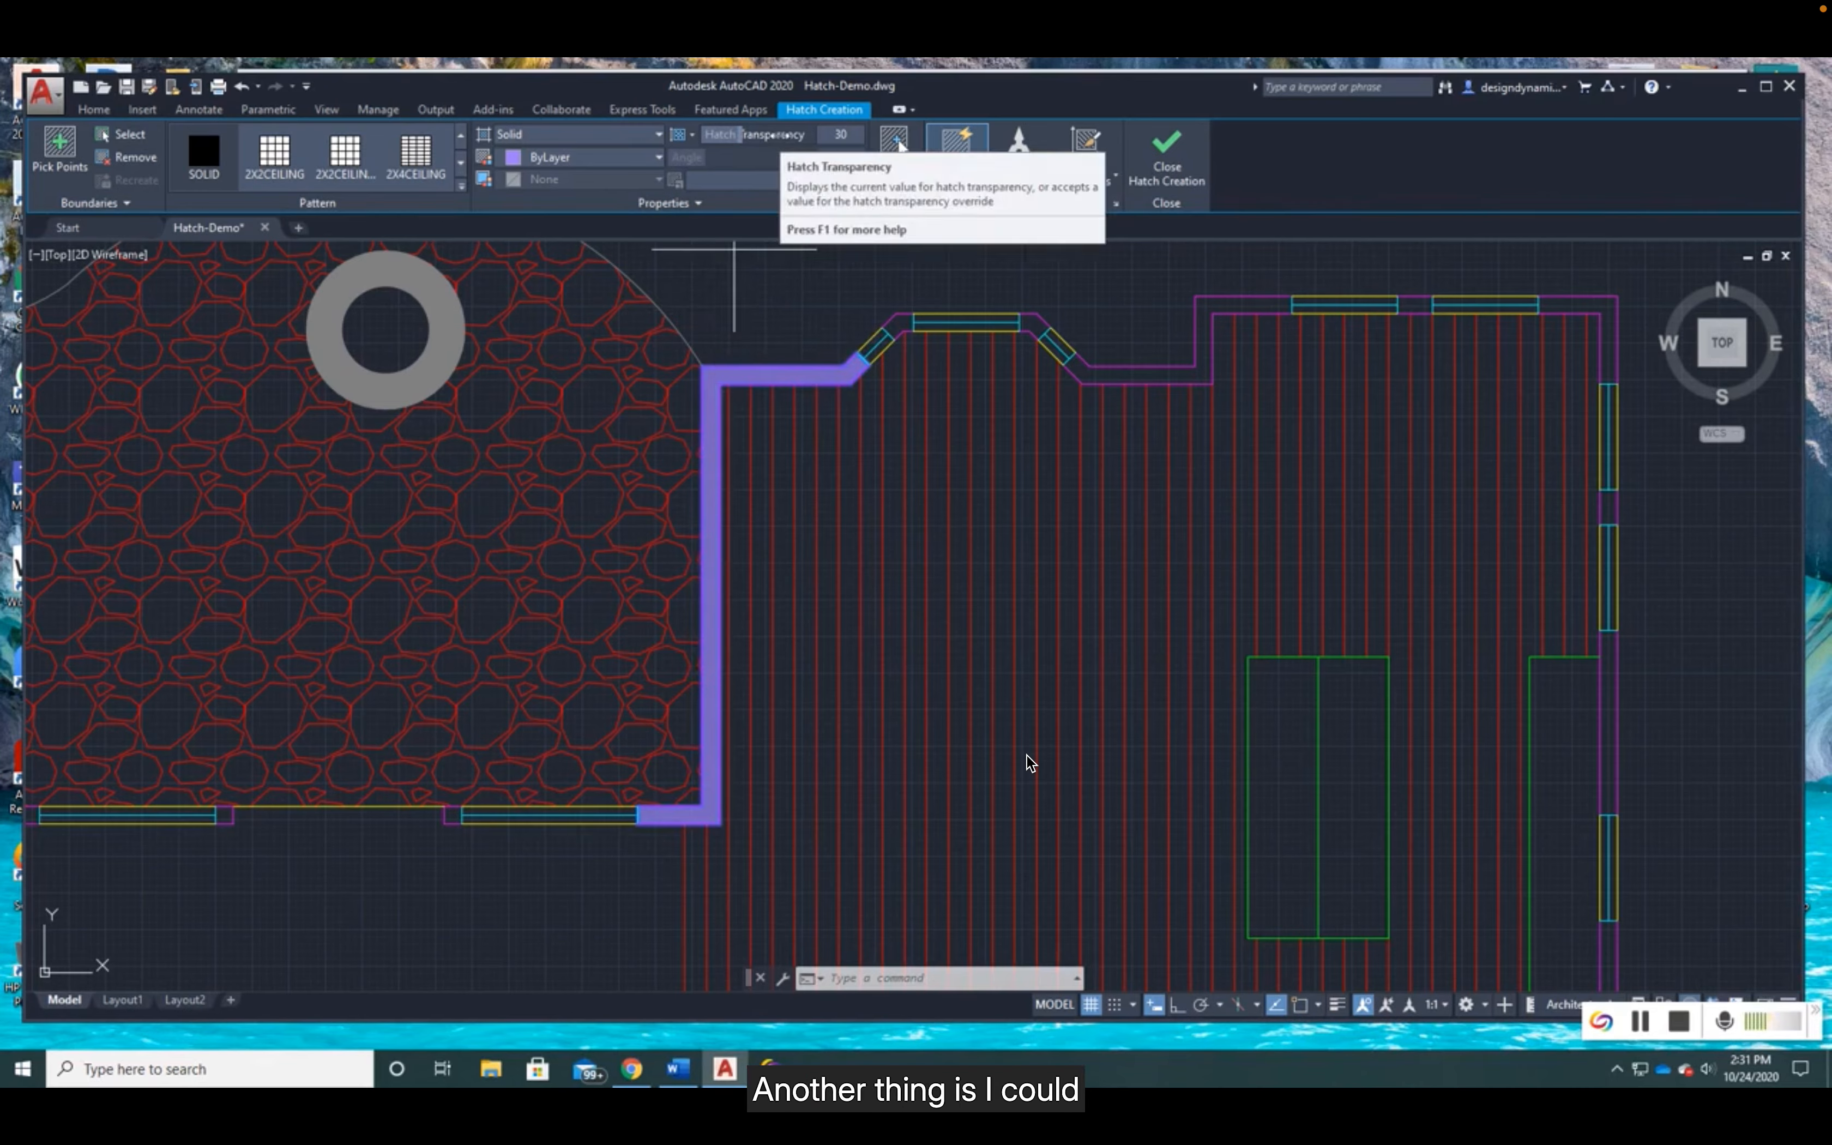
left_click(903, 323)
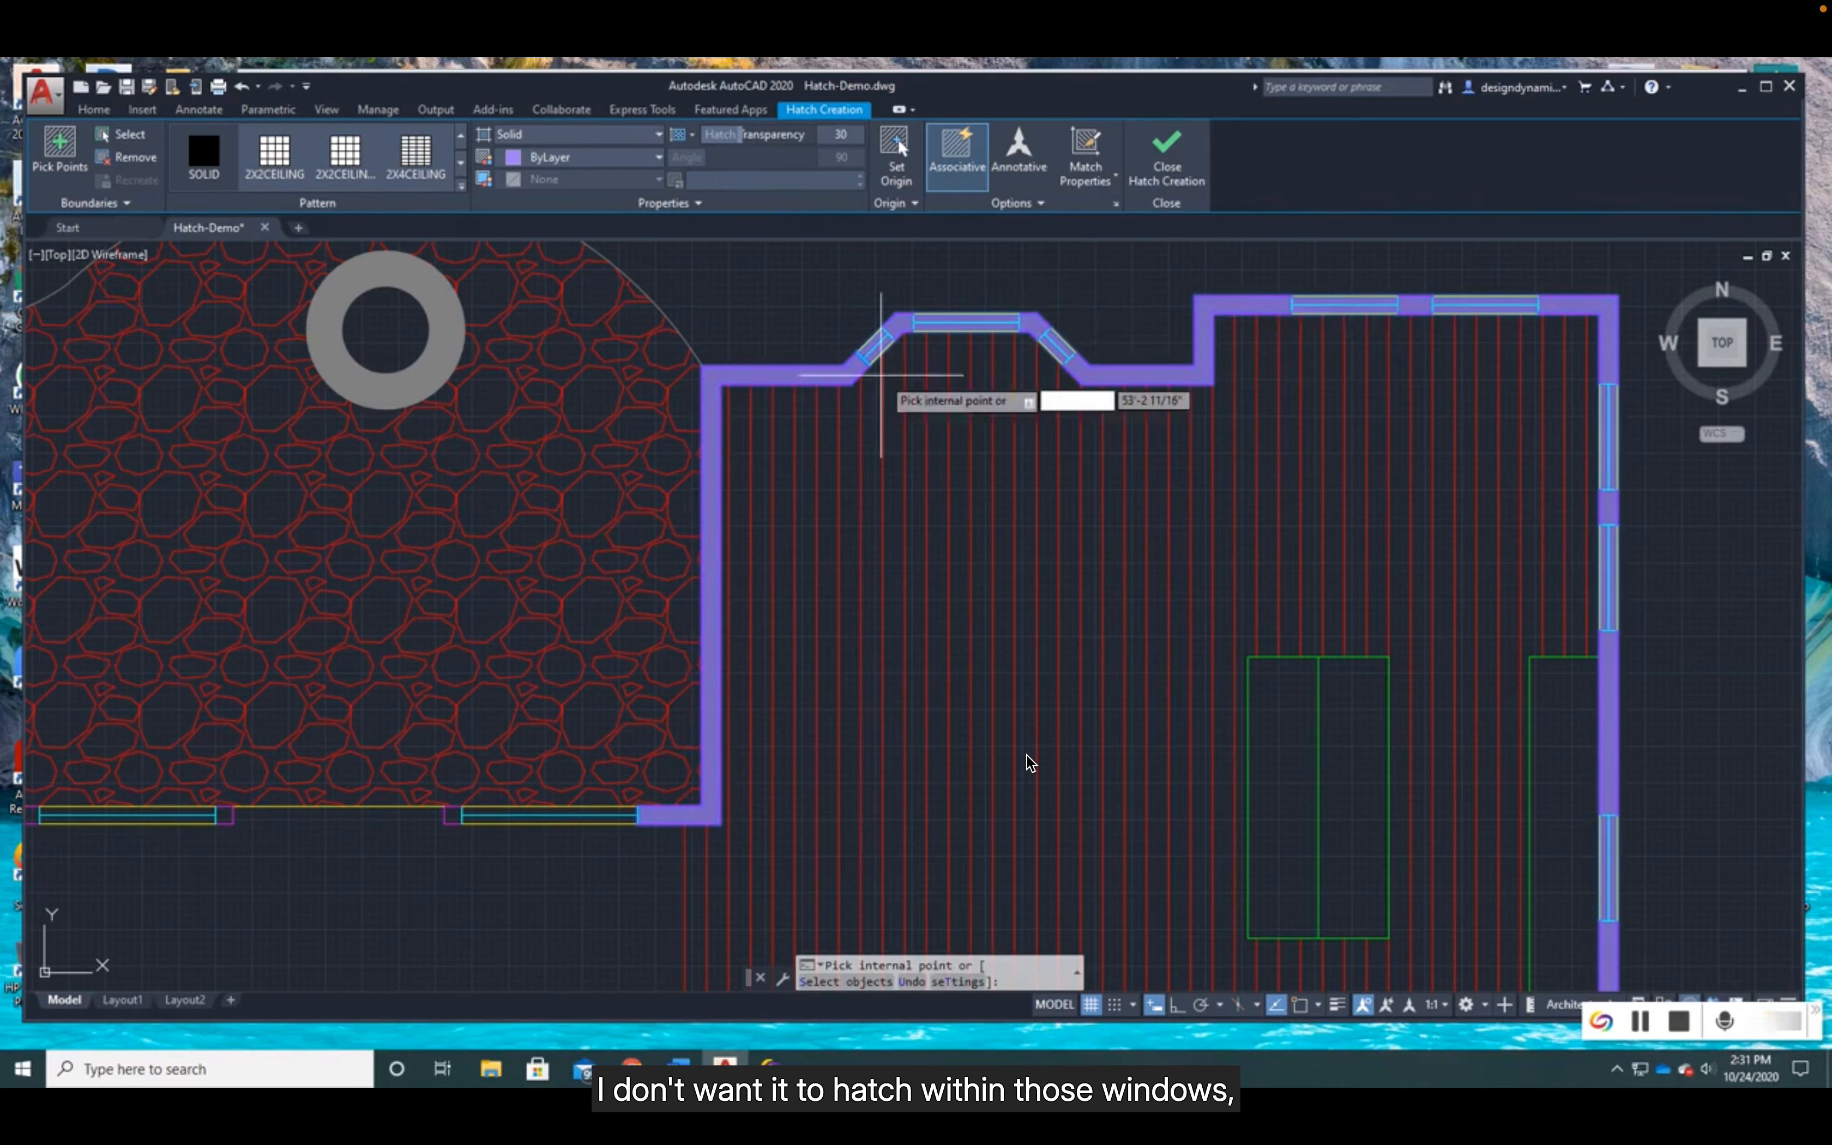
key("Escape")
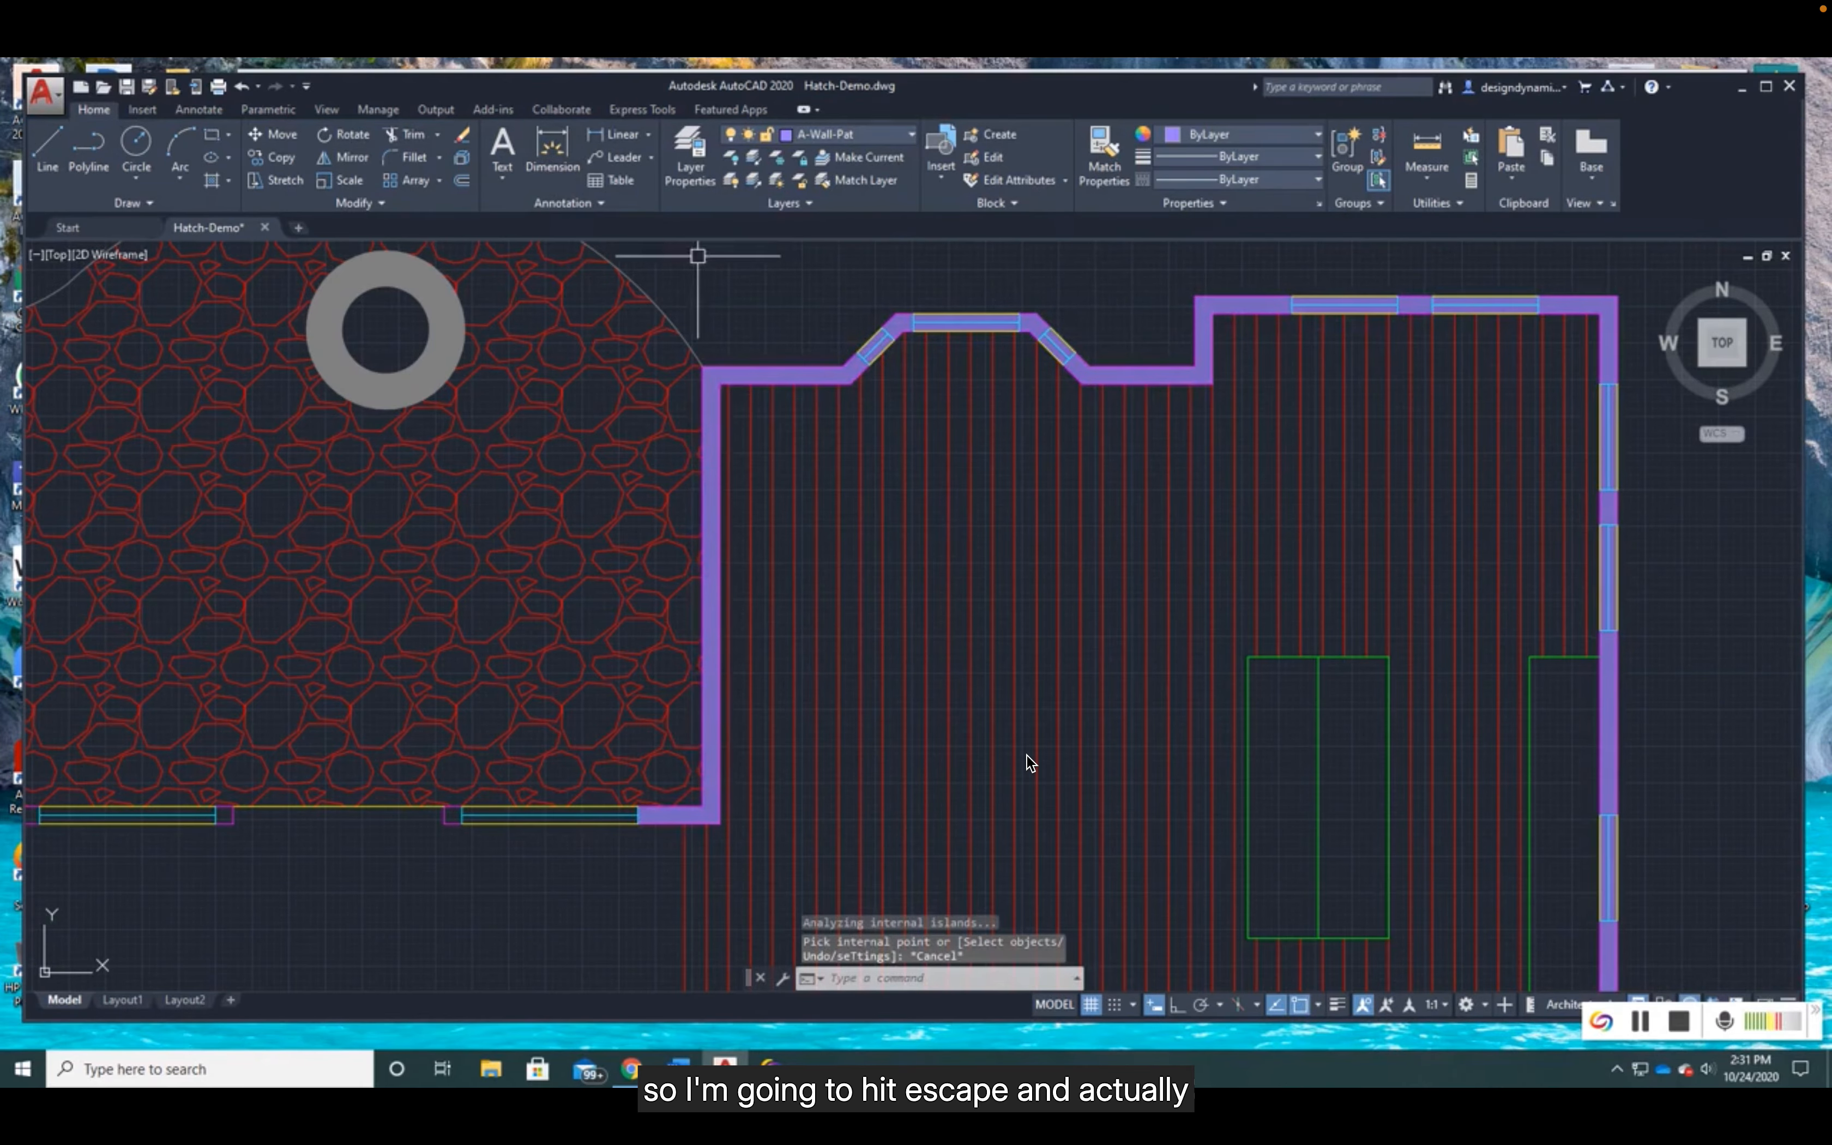
left_click(235, 87)
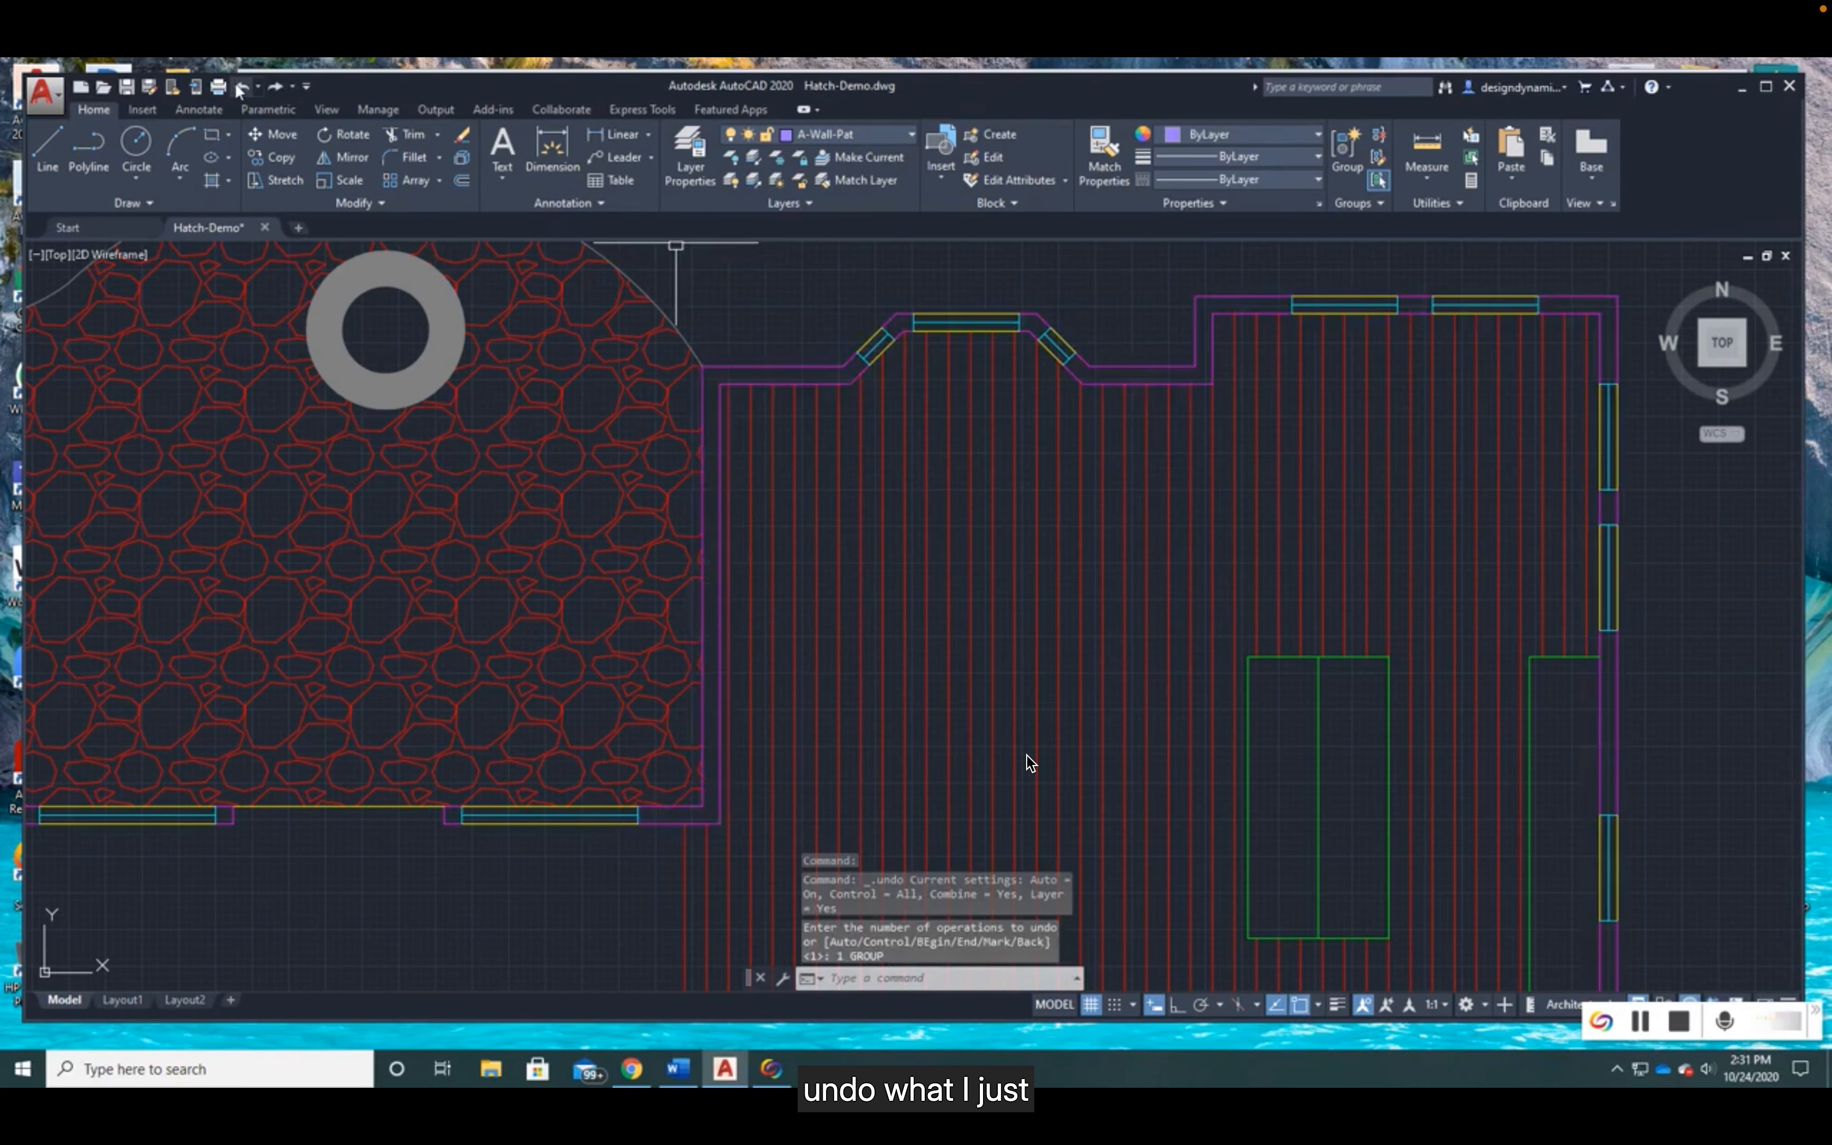
- Start a new hatch for the walls with the Solid type and a transparency of 33
scroll(888, 598, "up", 1)
middle_click_drag(1012, 595, 758, 664)
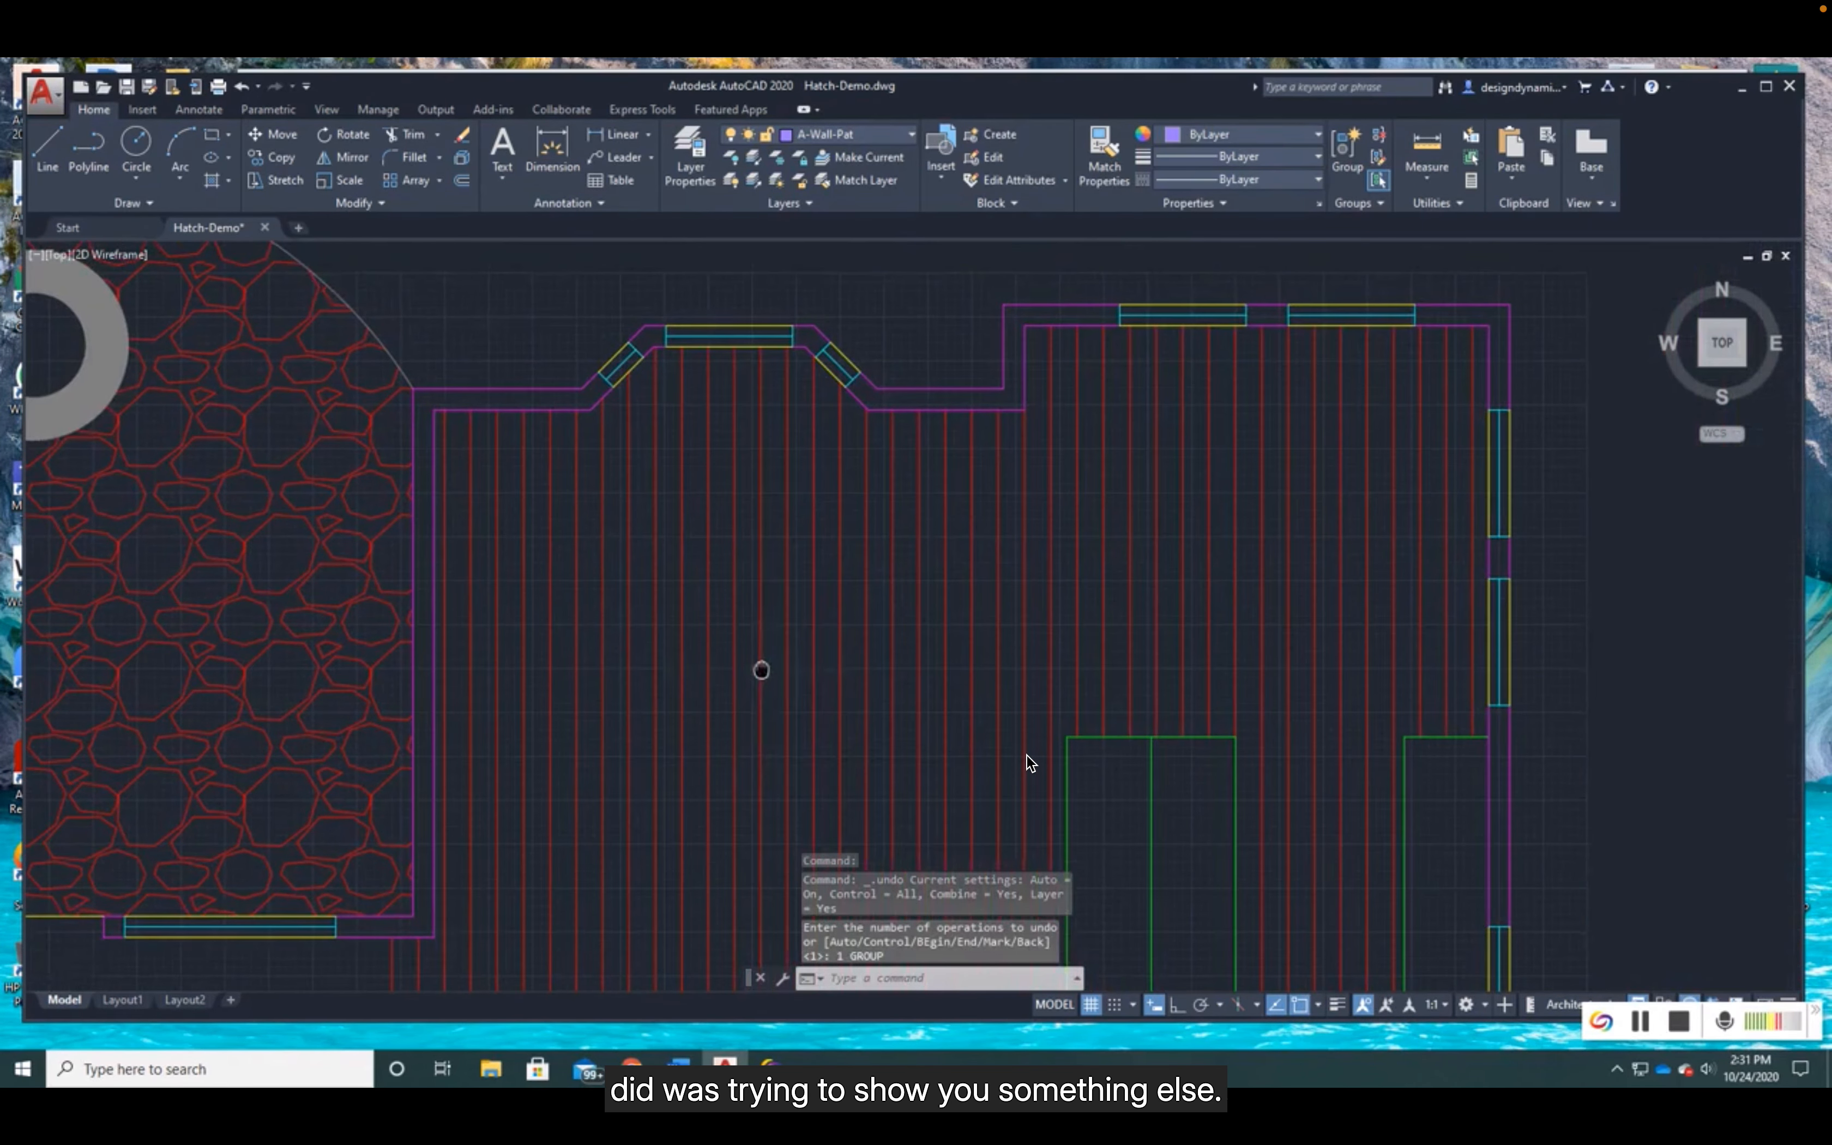
left_click(212, 180)
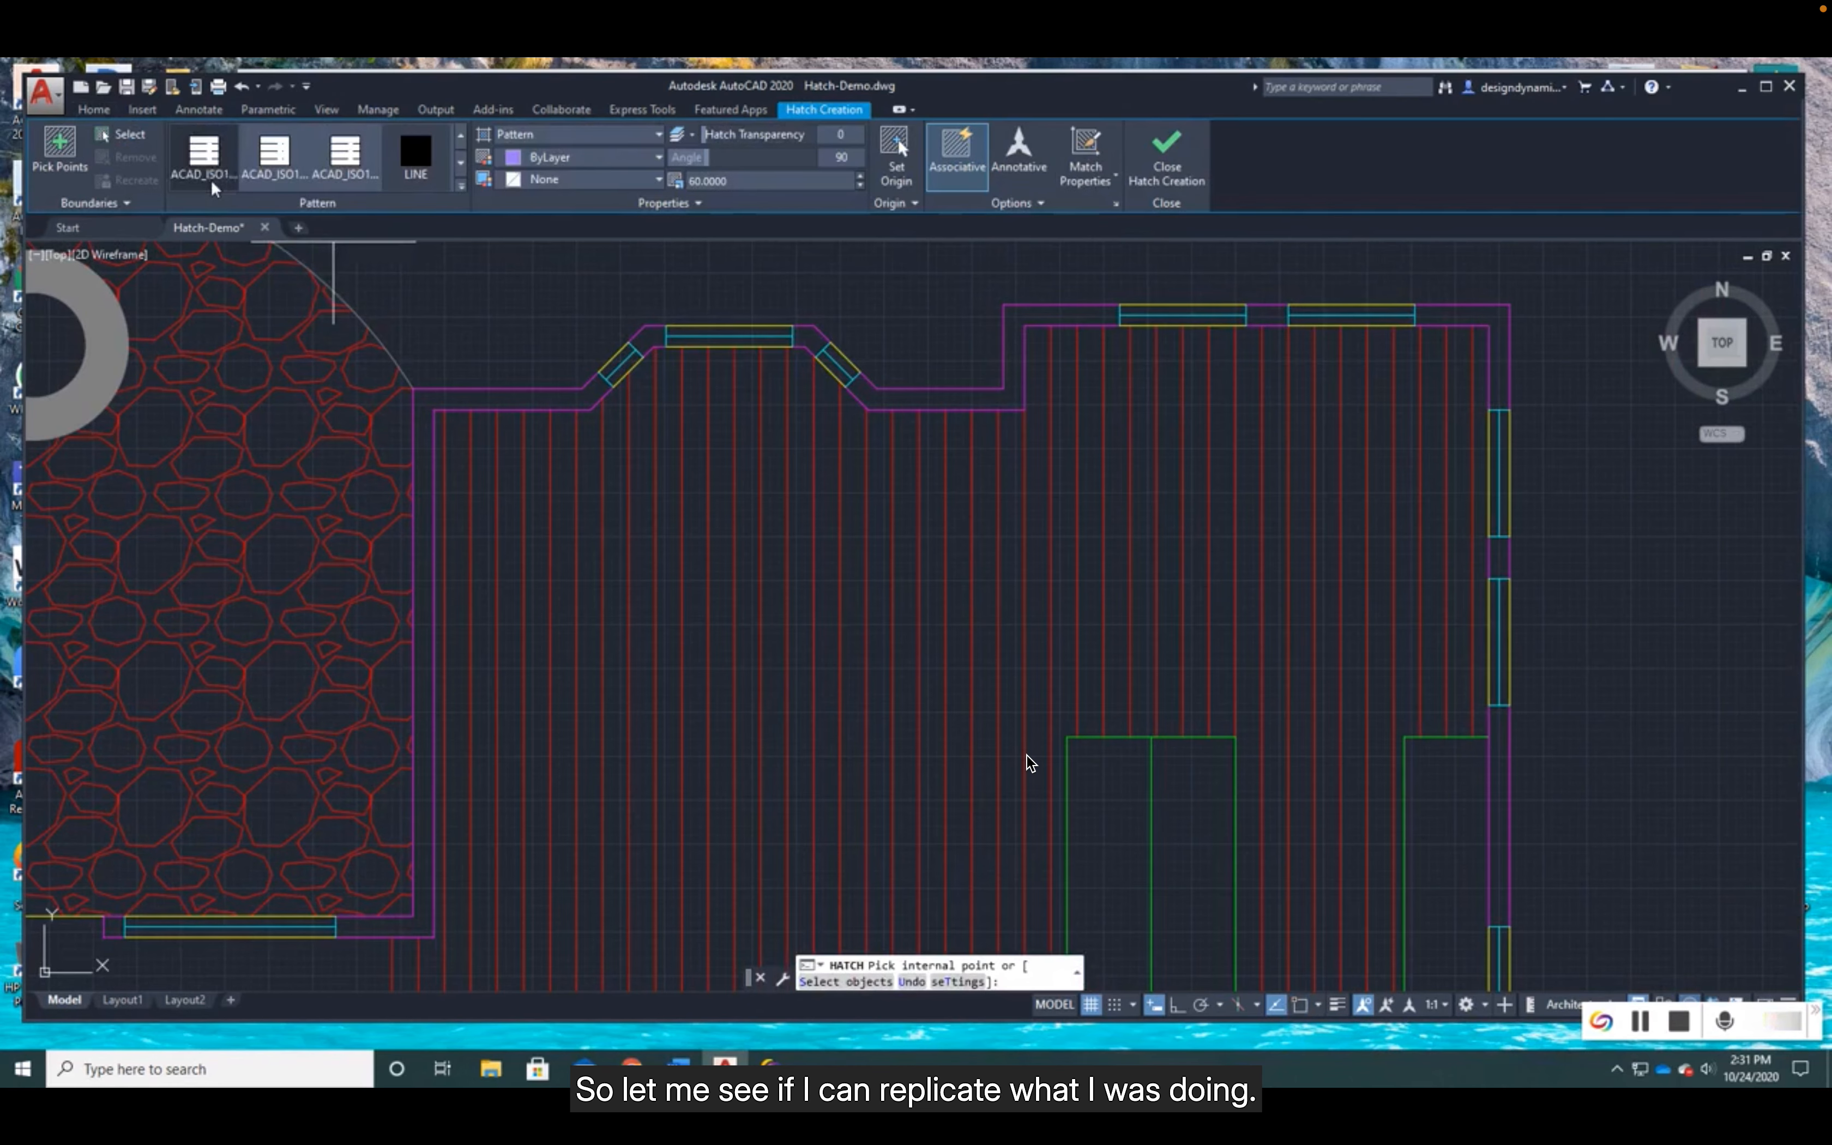
left_click(545, 135)
left_click(524, 156)
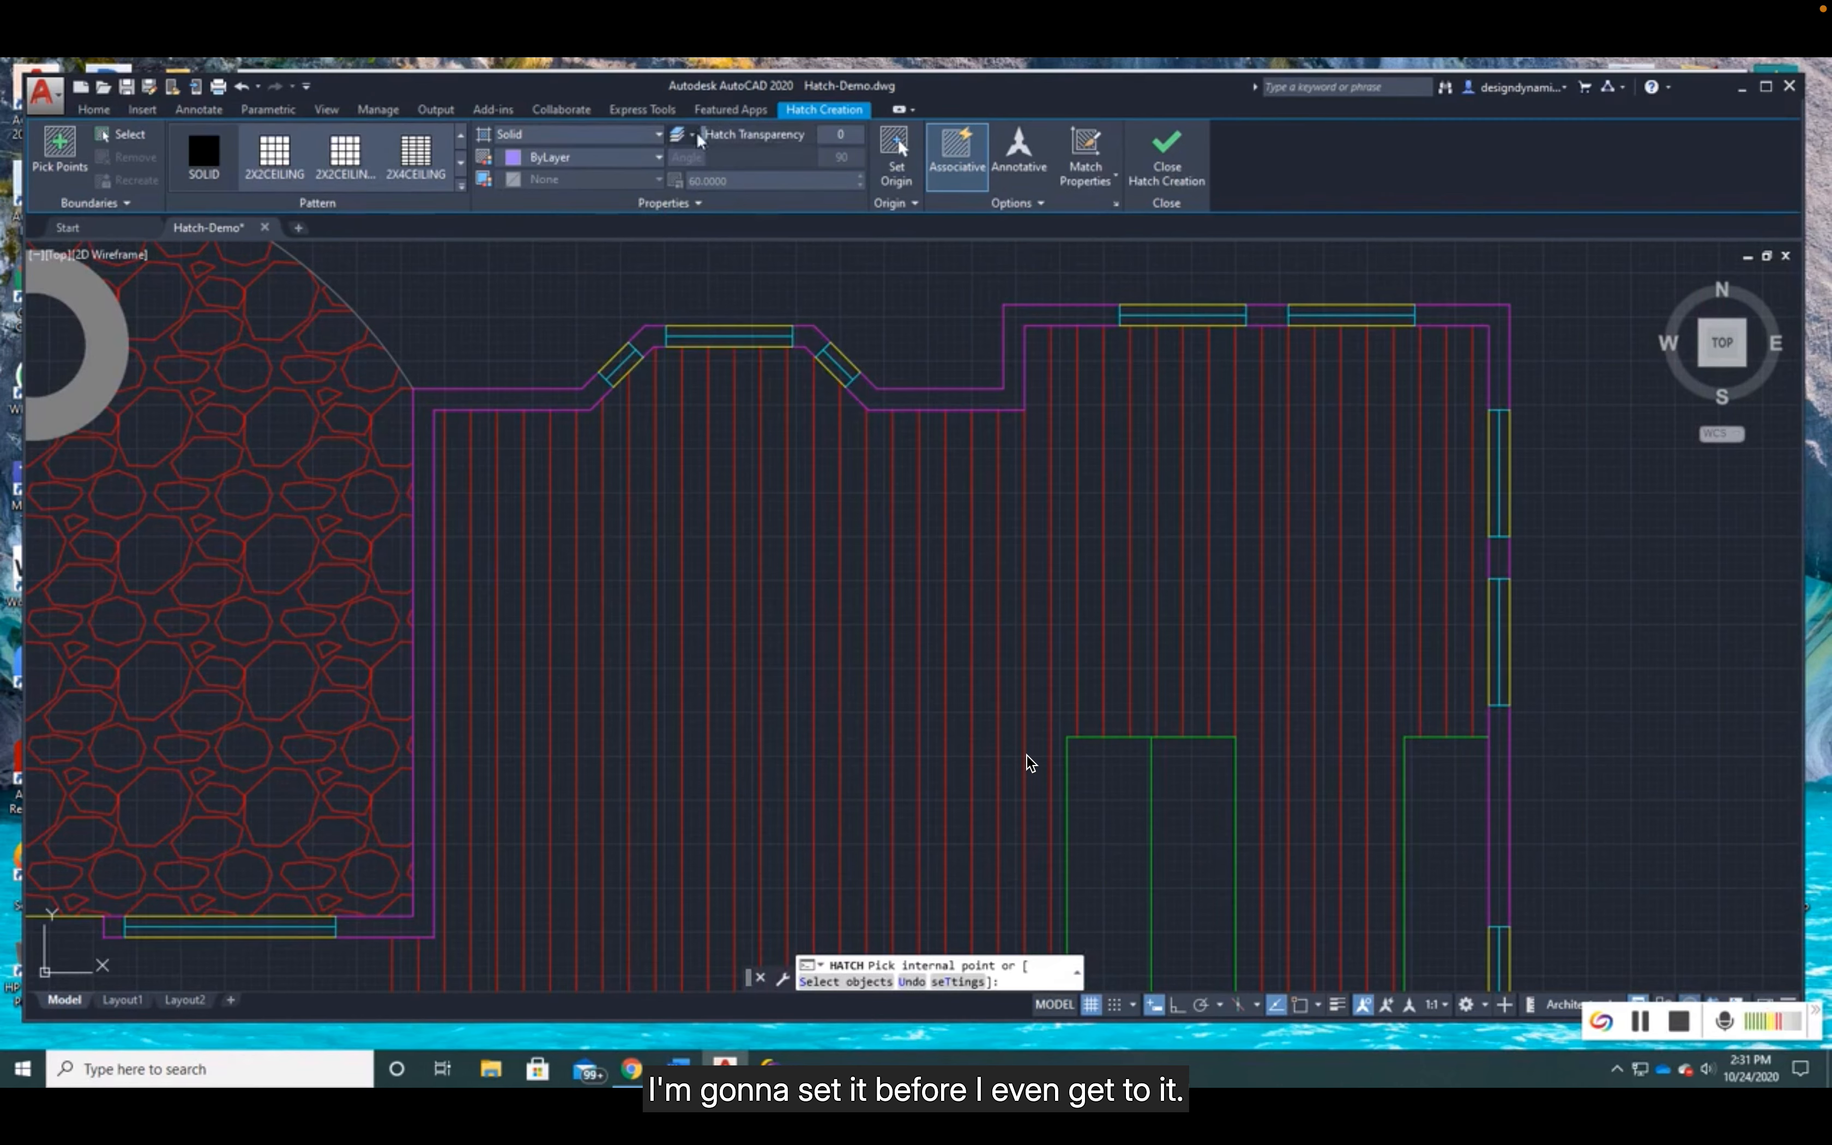
left_click_drag(709, 134, 728, 135)
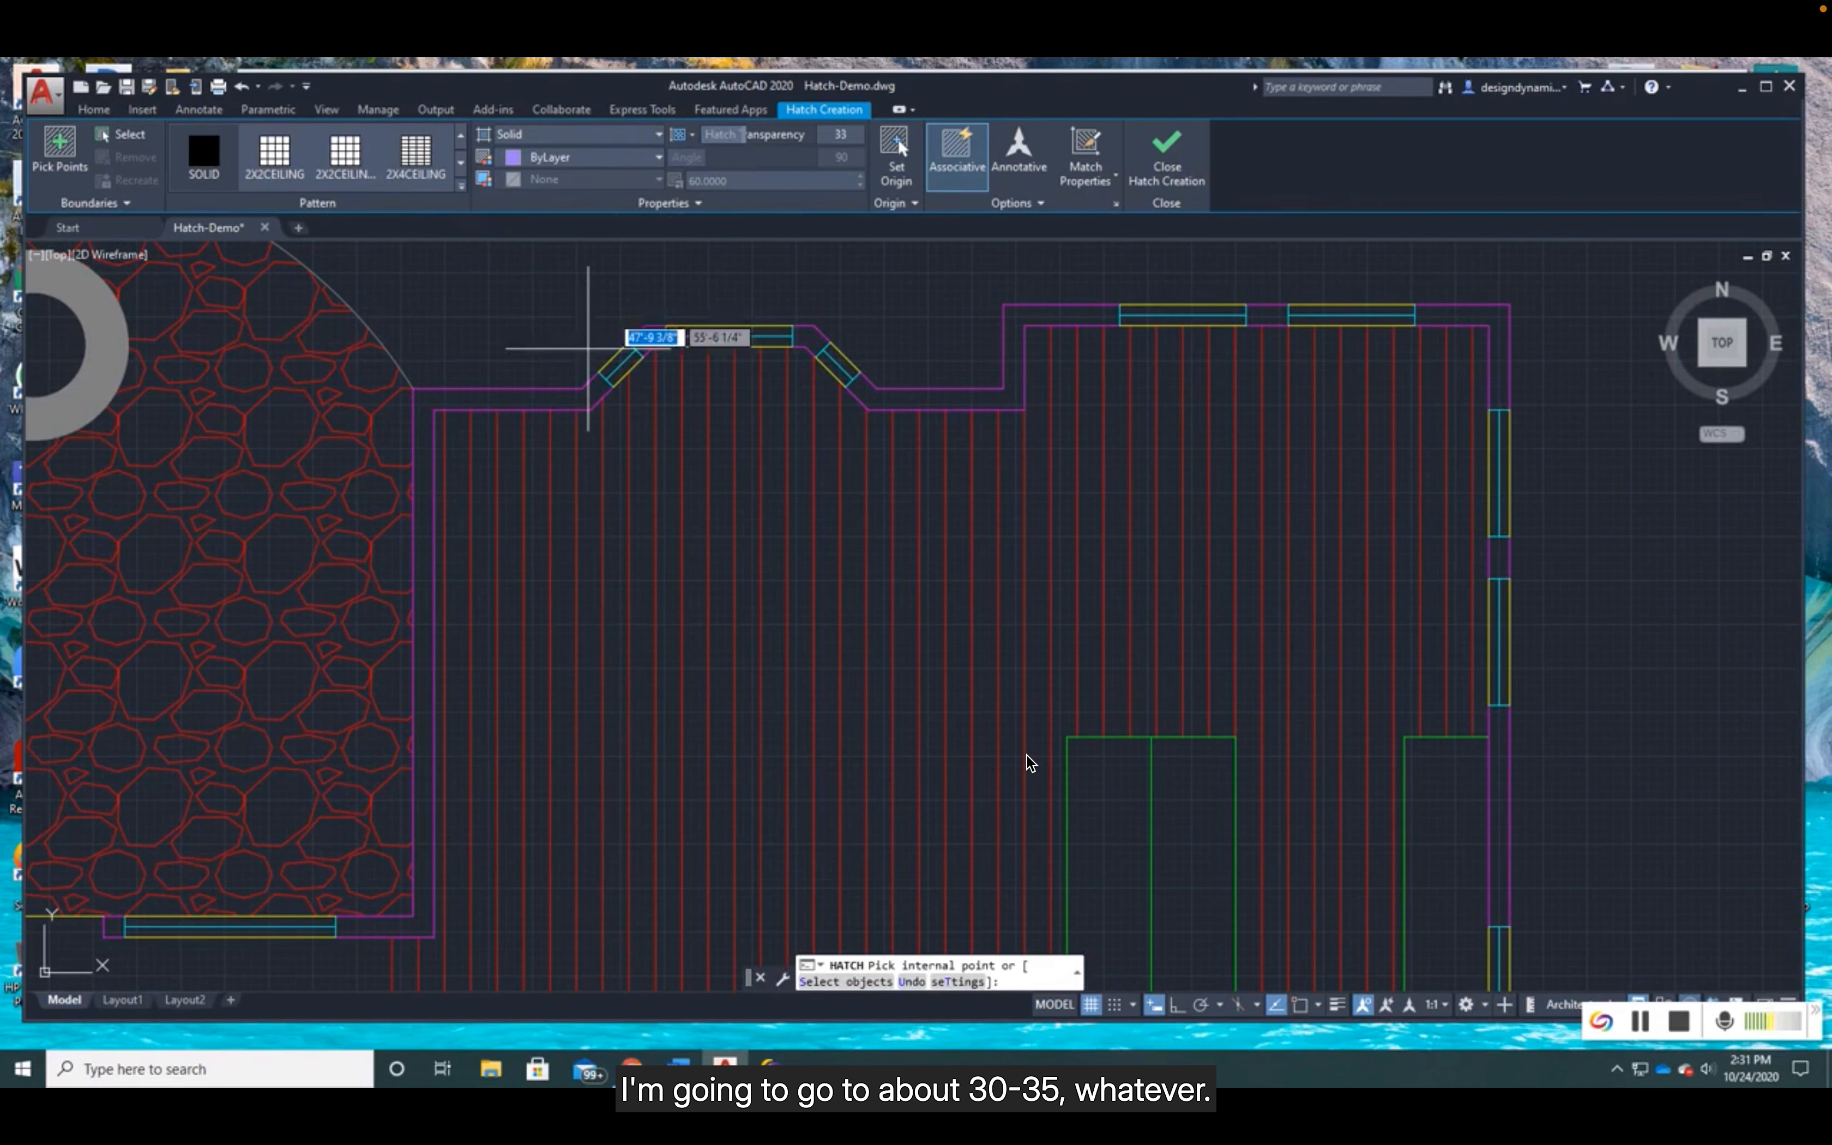
- Fill the wall beside the patio and the two bay window corner pieces, and finish the hatch
left_click(546, 405)
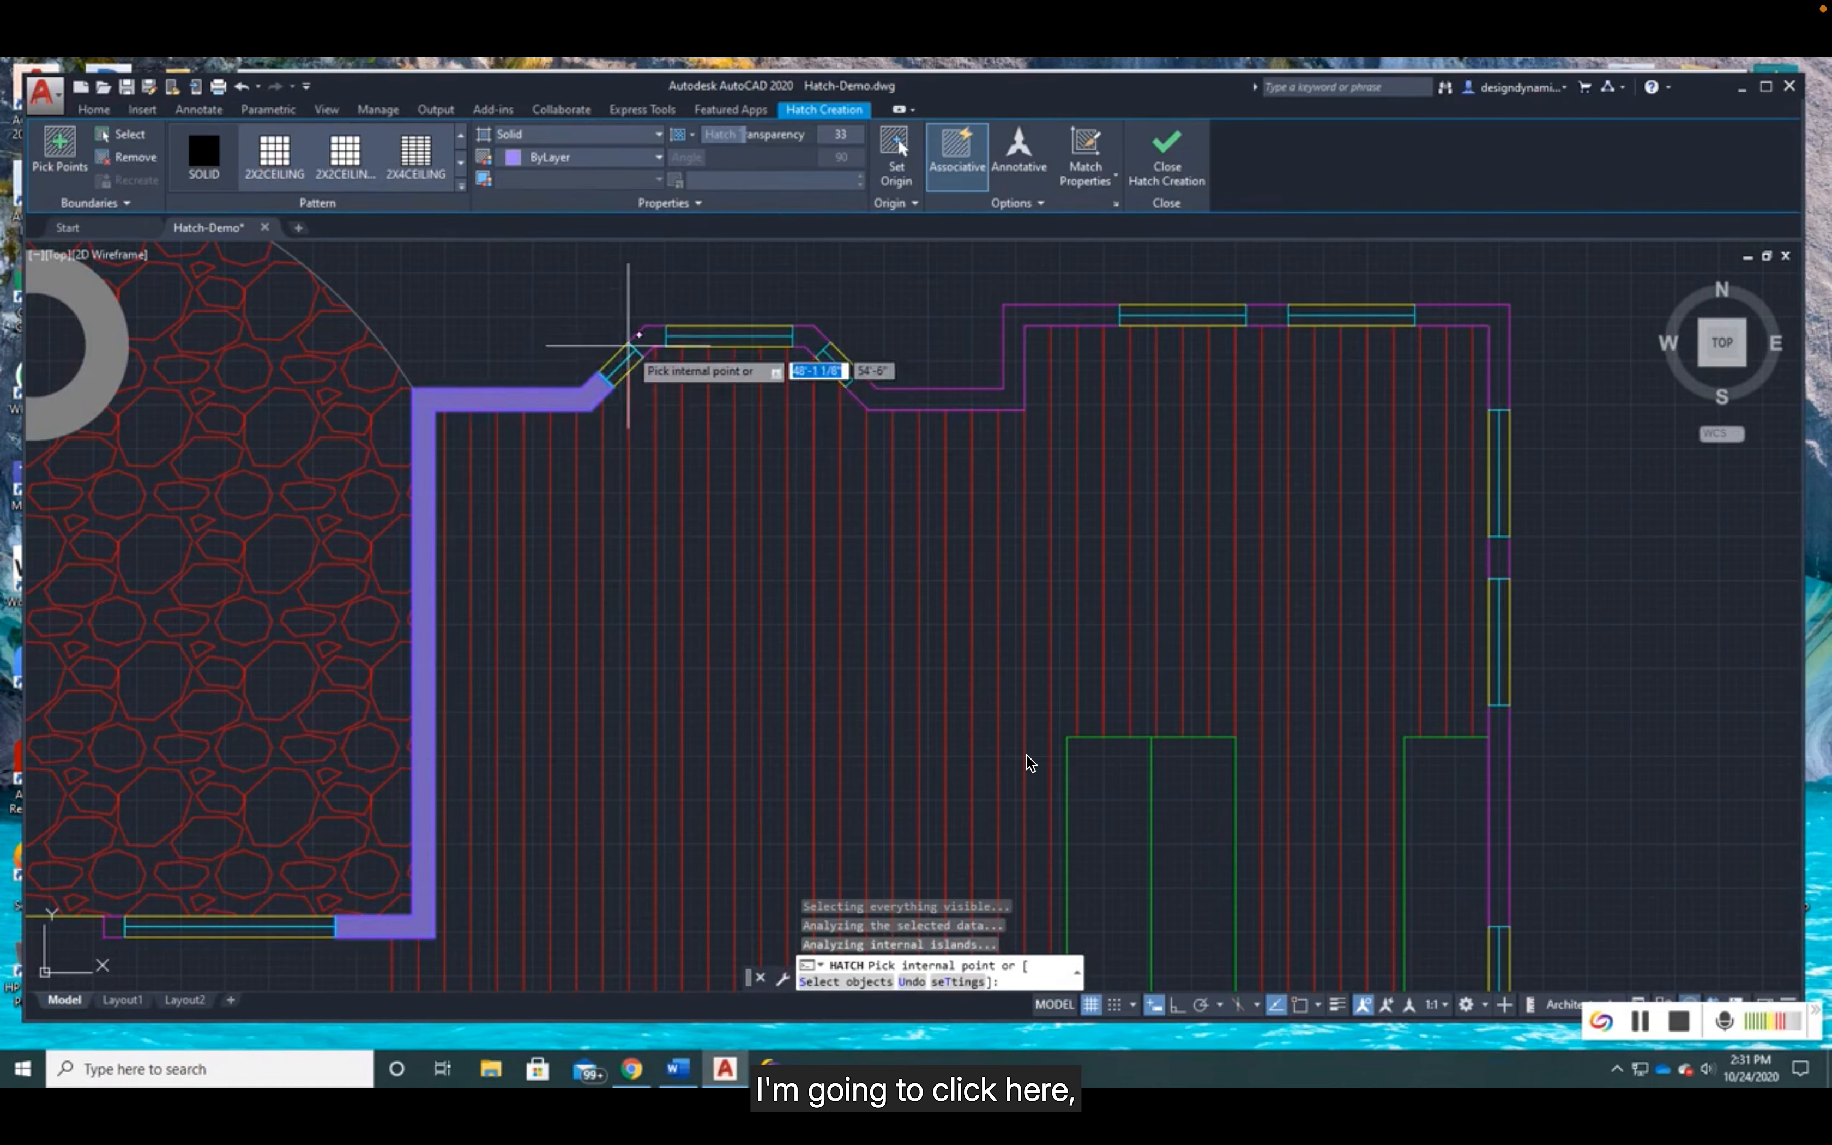
left_click(649, 338)
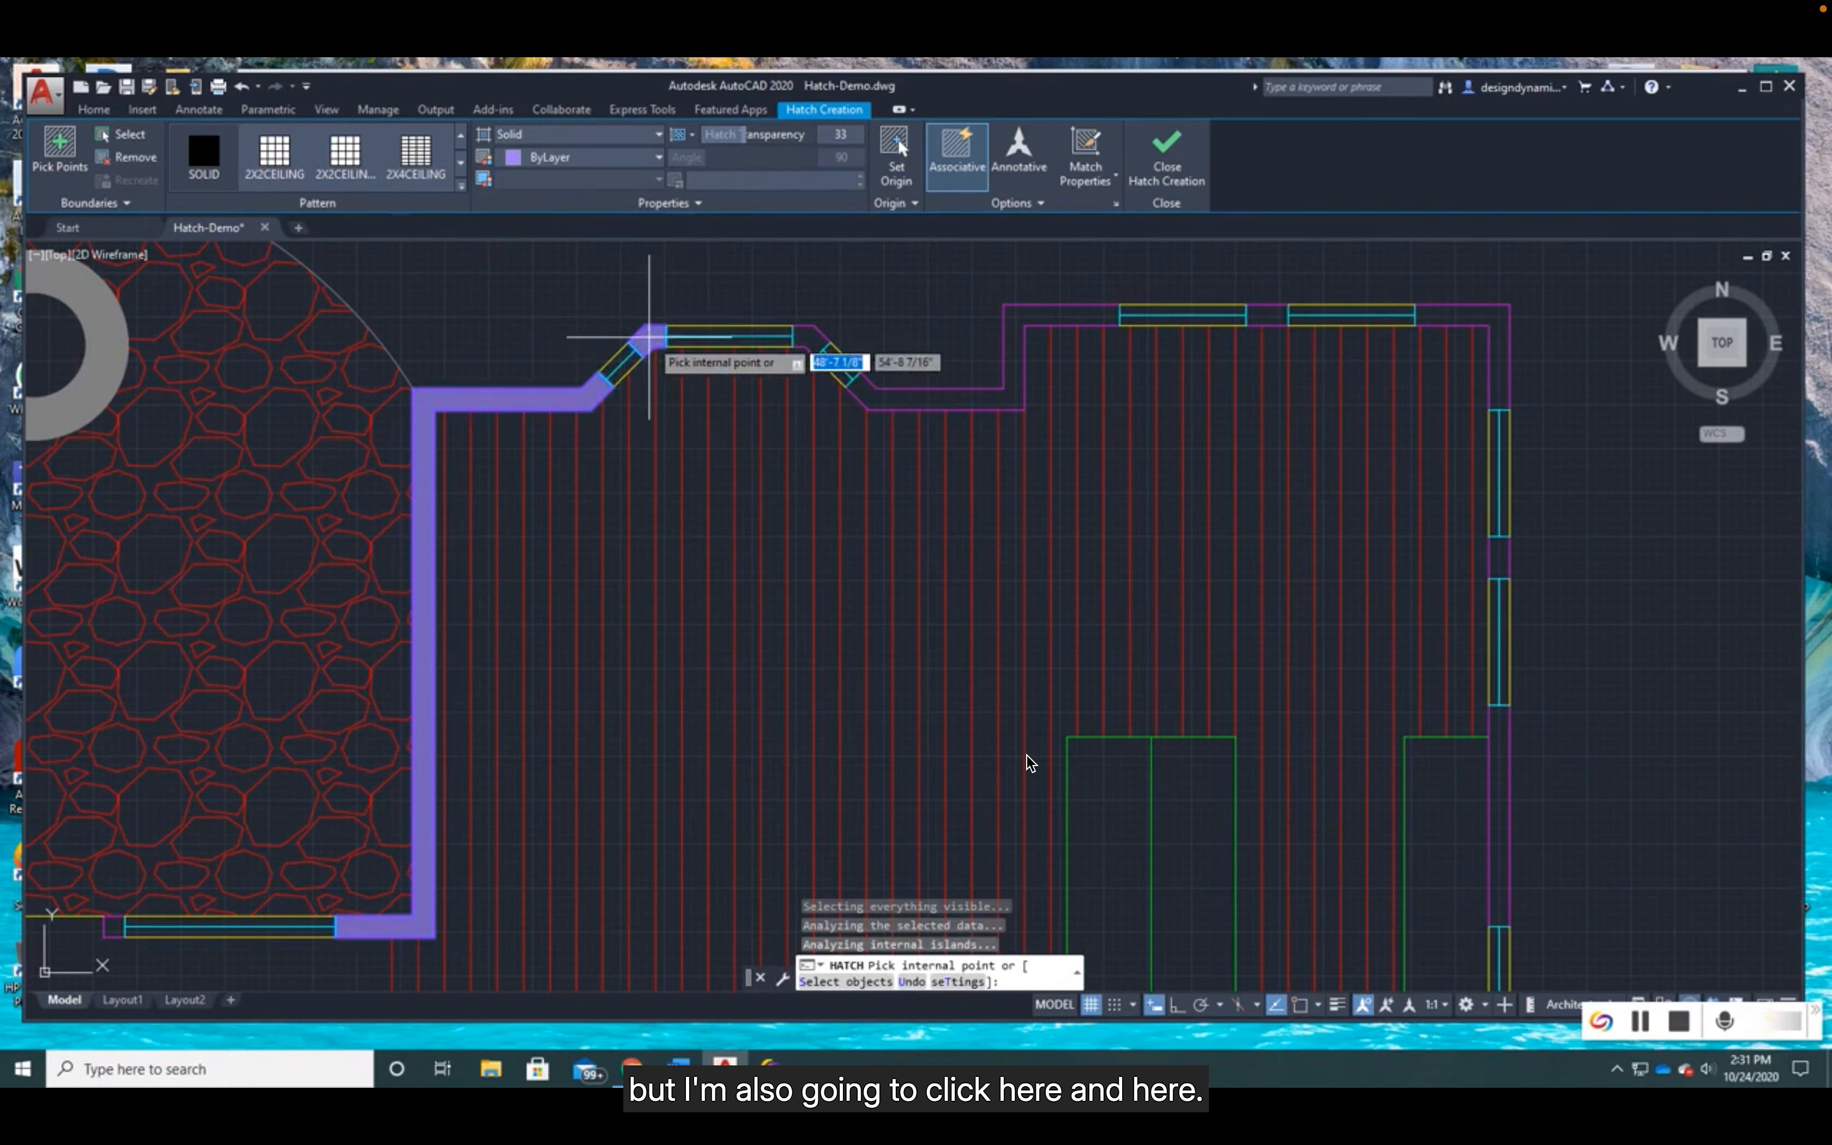
left_click(806, 337)
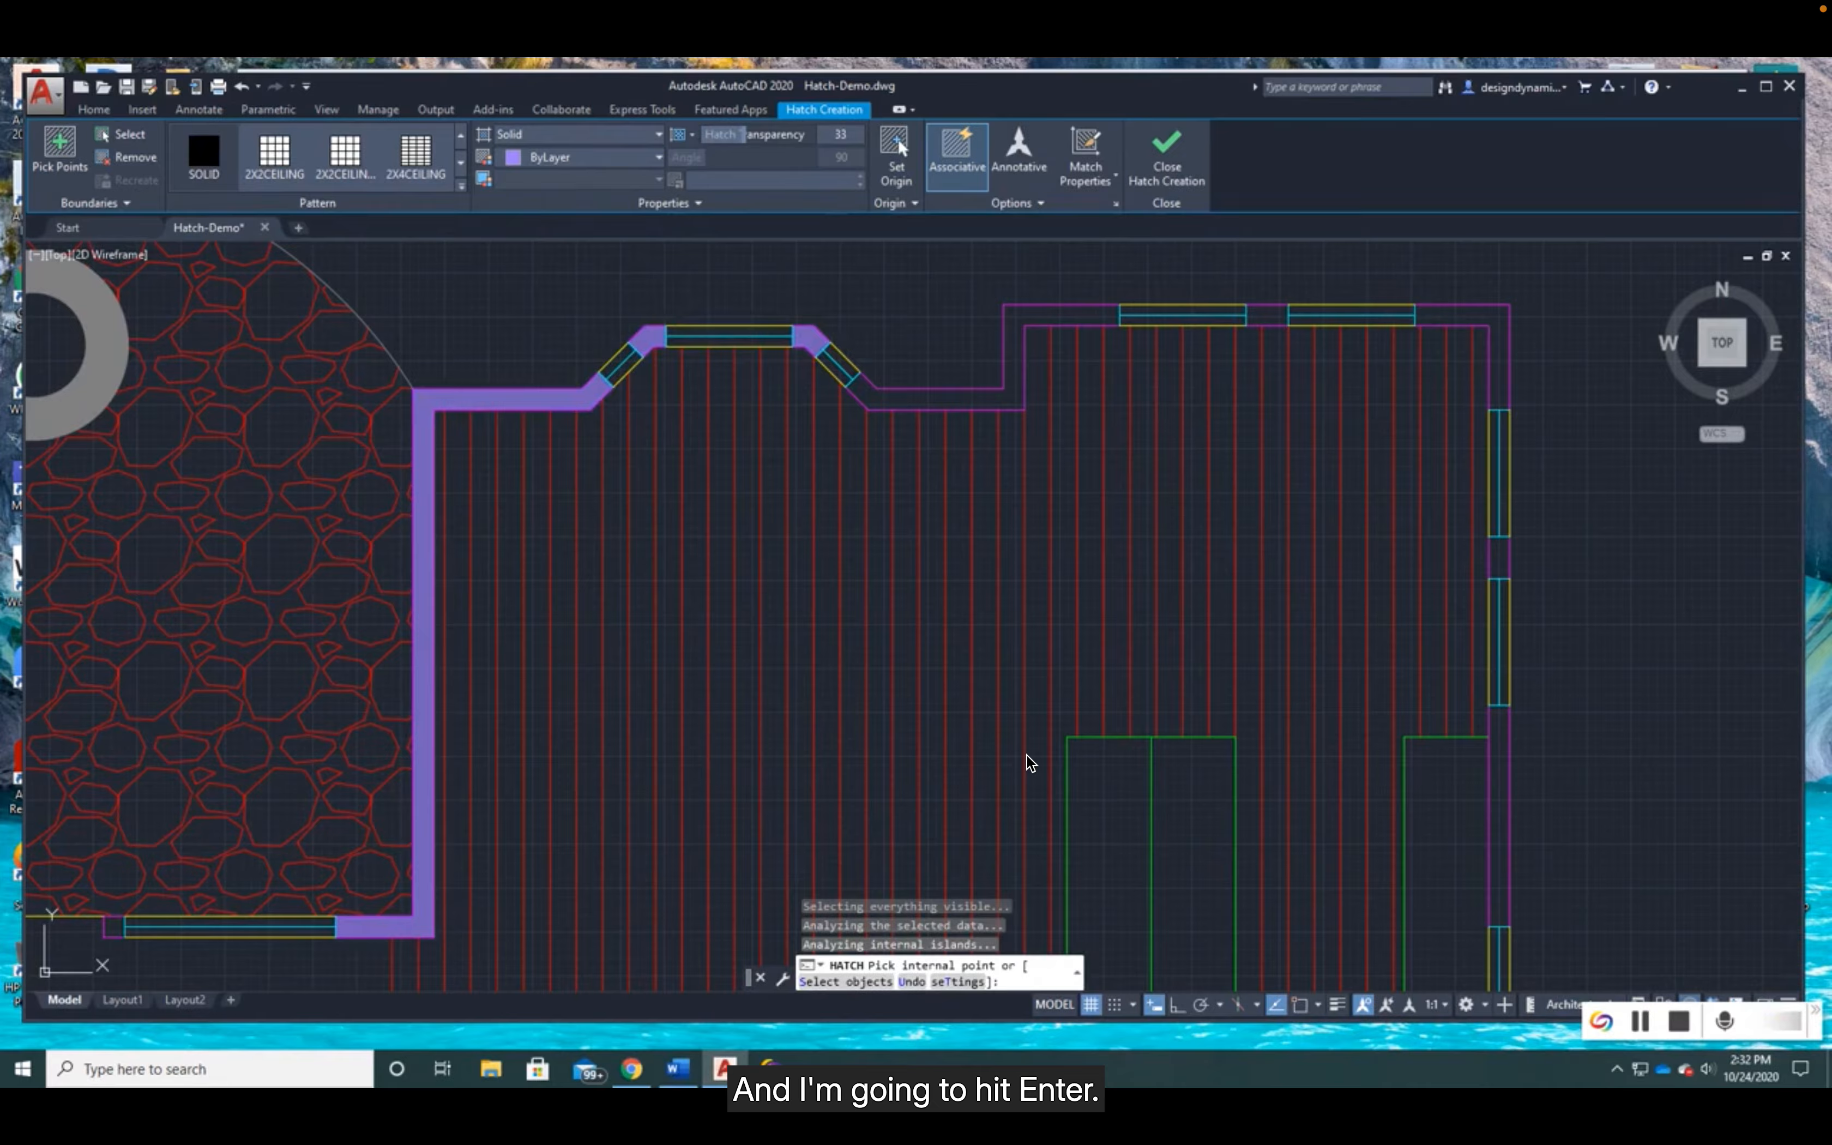
key("Return")
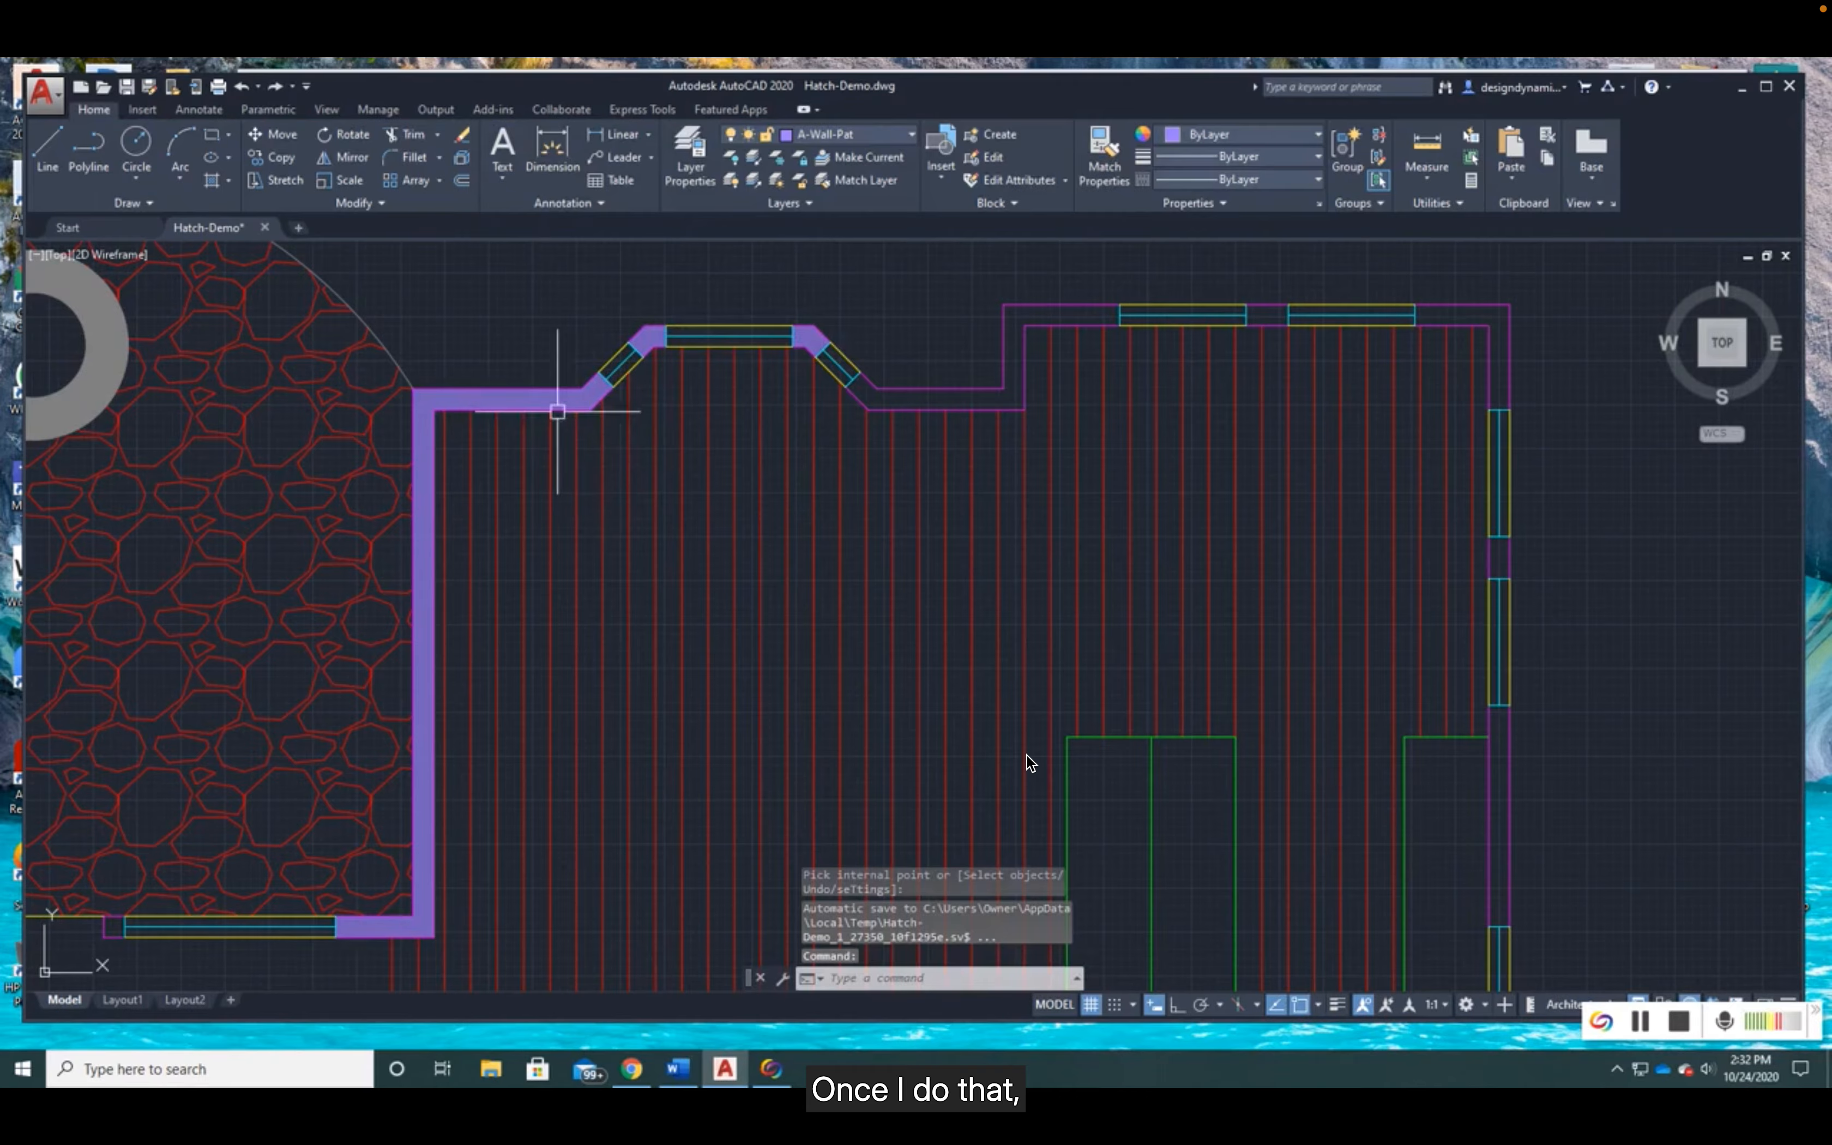
- Select the solid wall hatch to check which wall pieces belong to it, and clear the selection
left_click(582, 632)
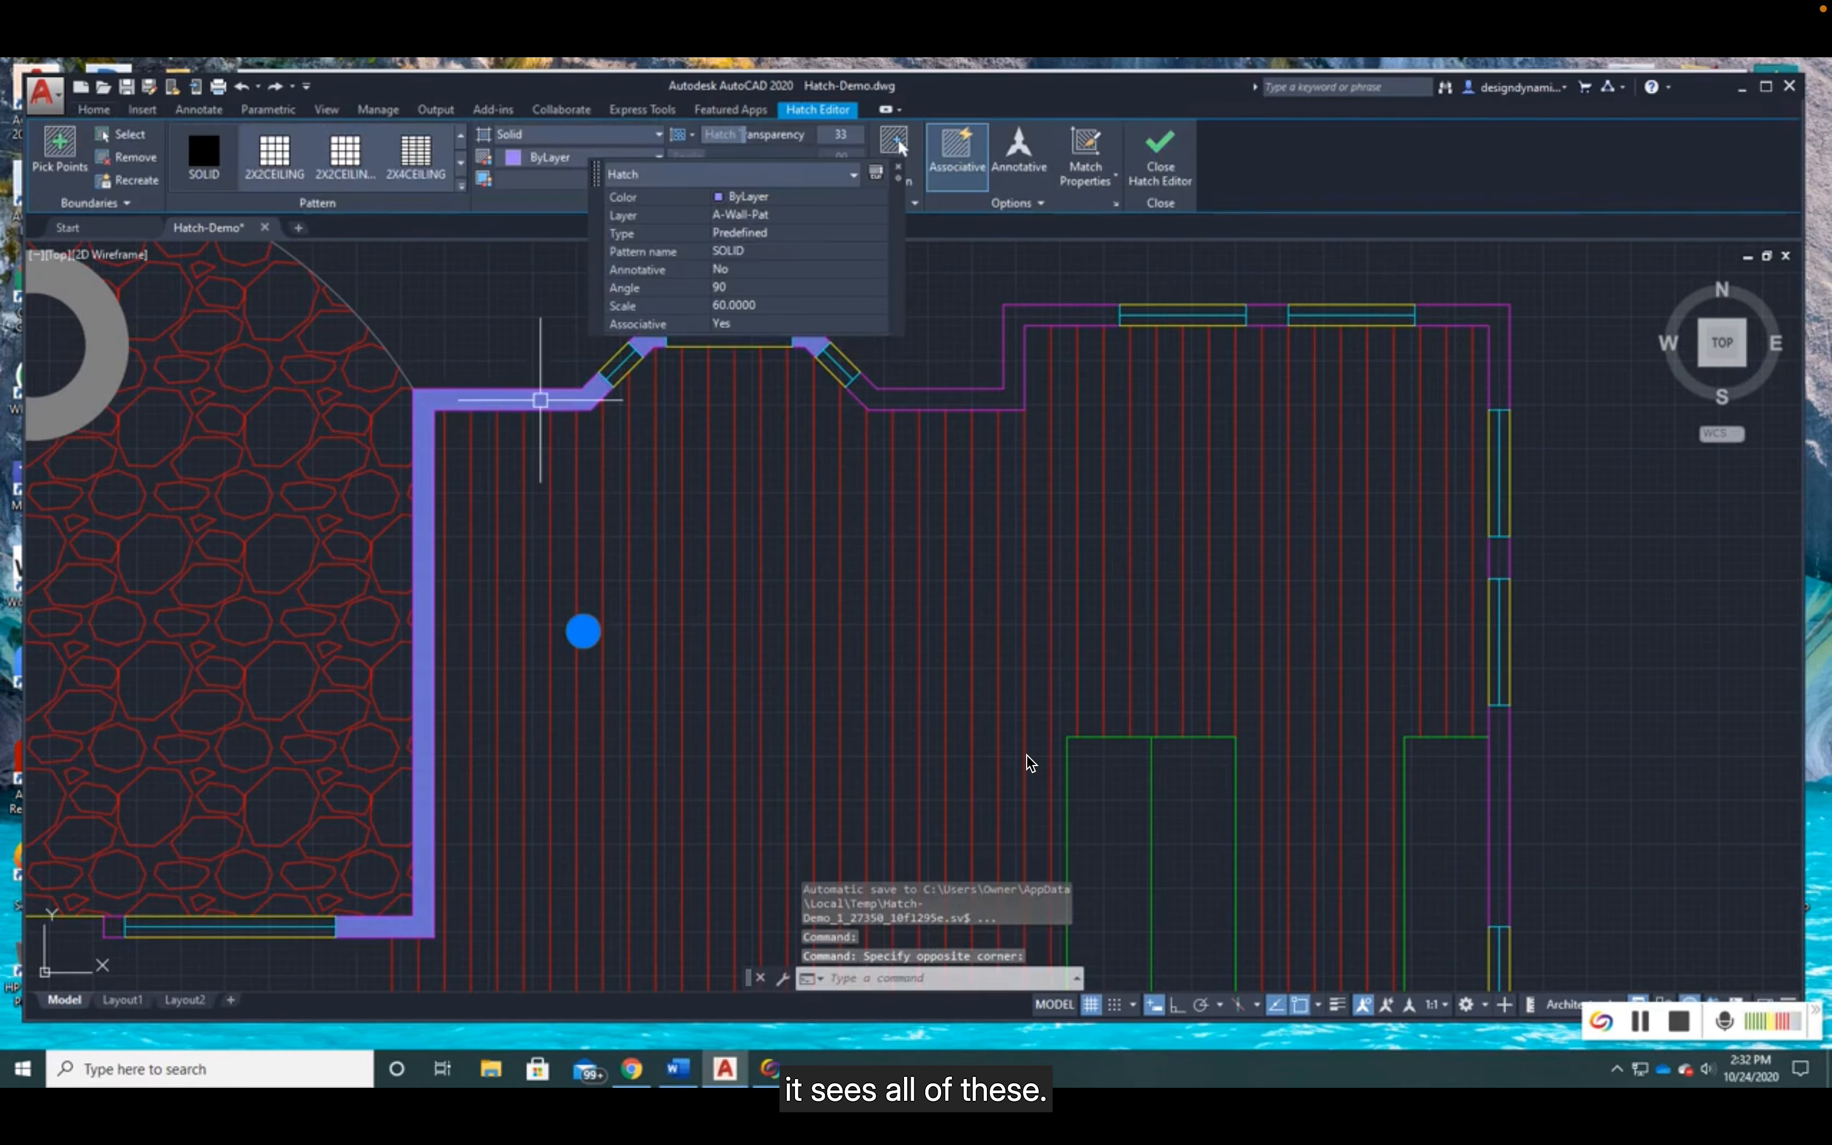
middle_click_drag(756, 536, 715, 638)
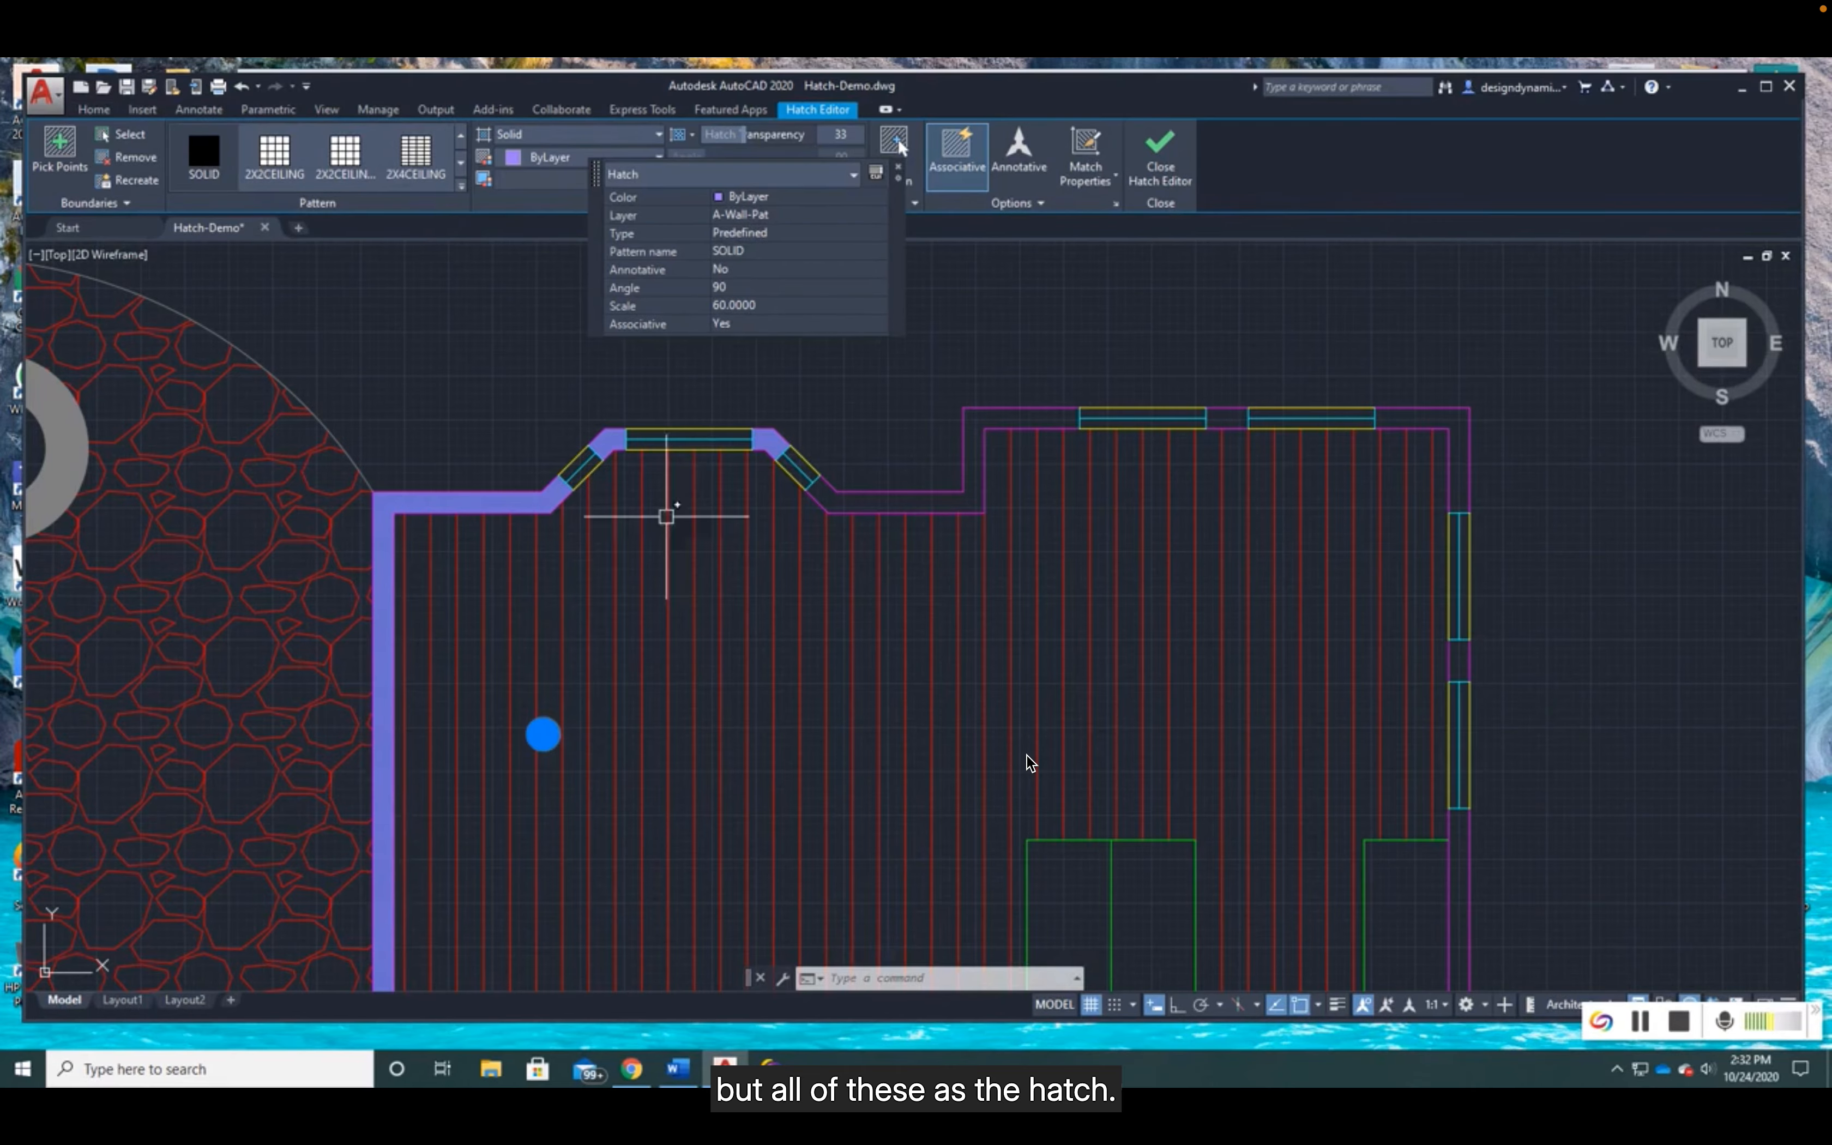
key("Escape")
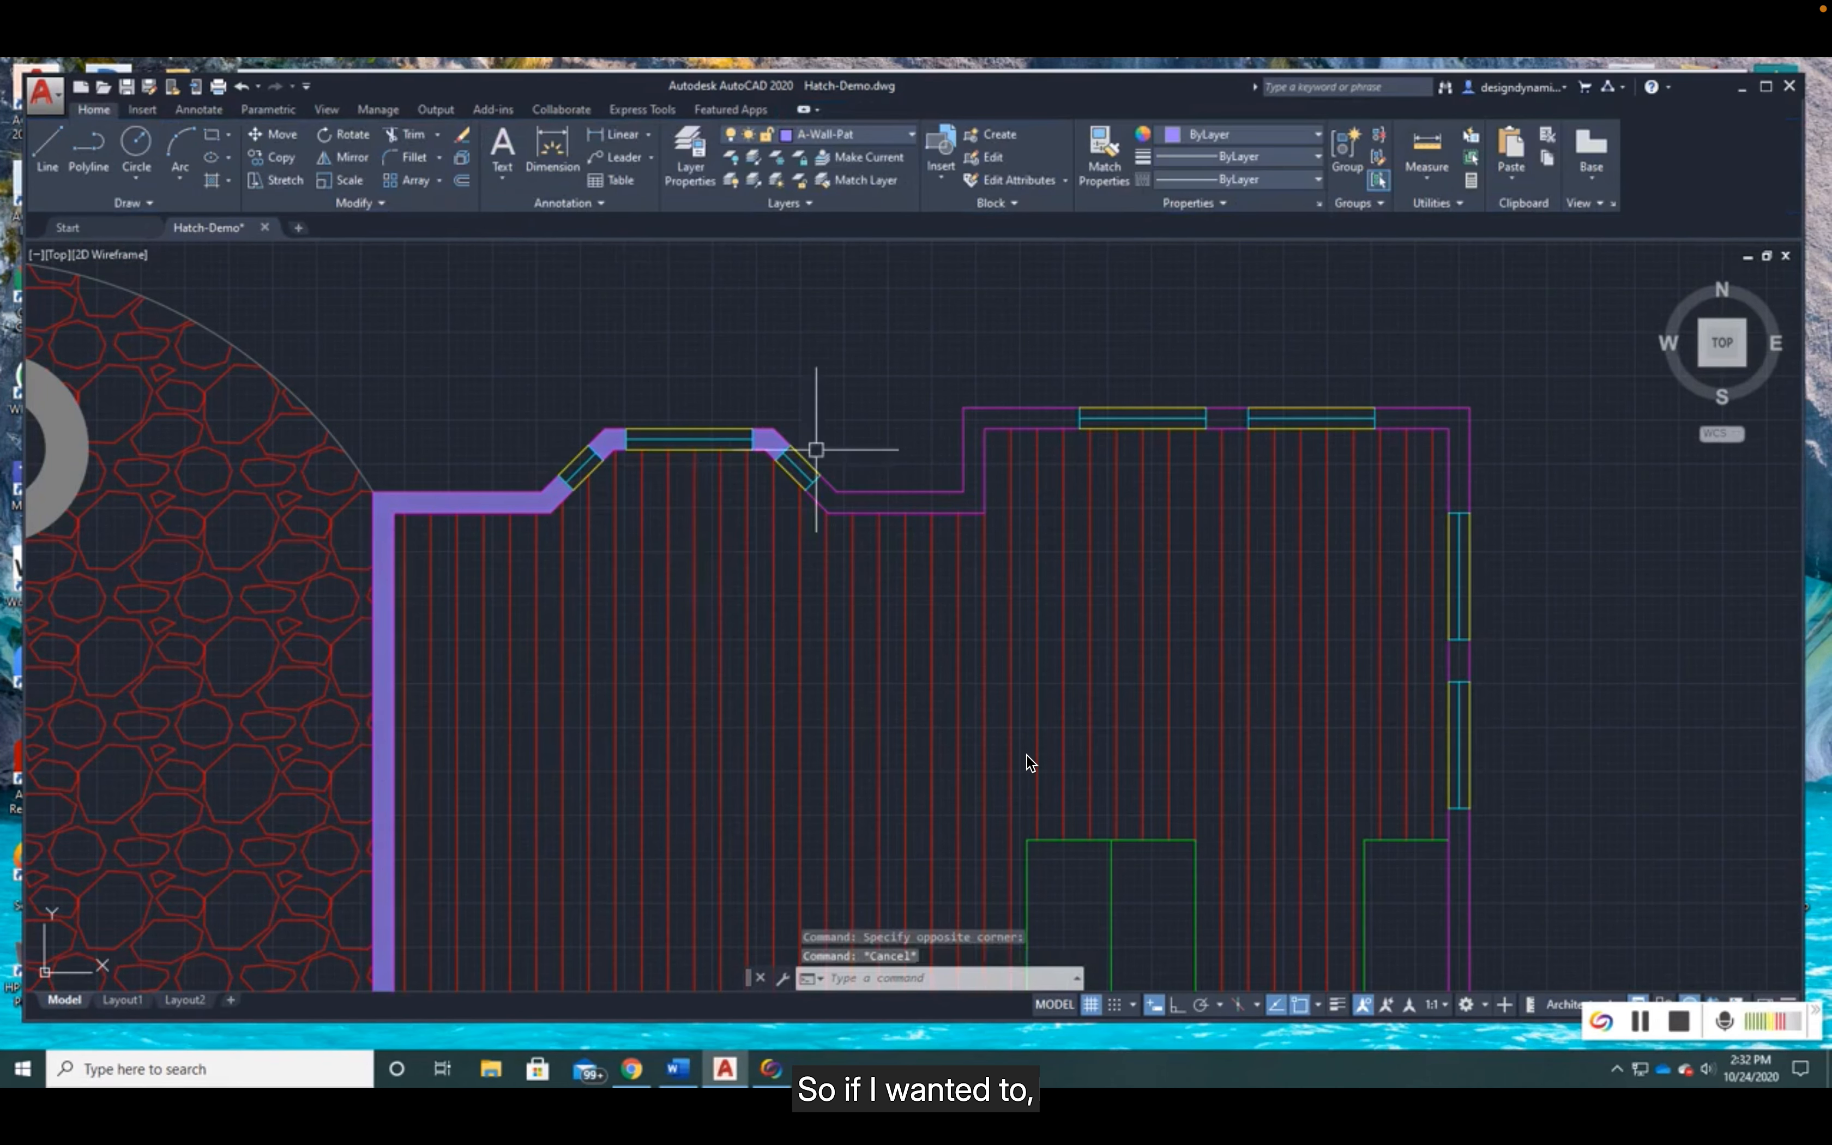
- Try to stretch the bay window's front wall straight outward with Ortho on, and undo the stretch
scroll(848, 428, "up", 2)
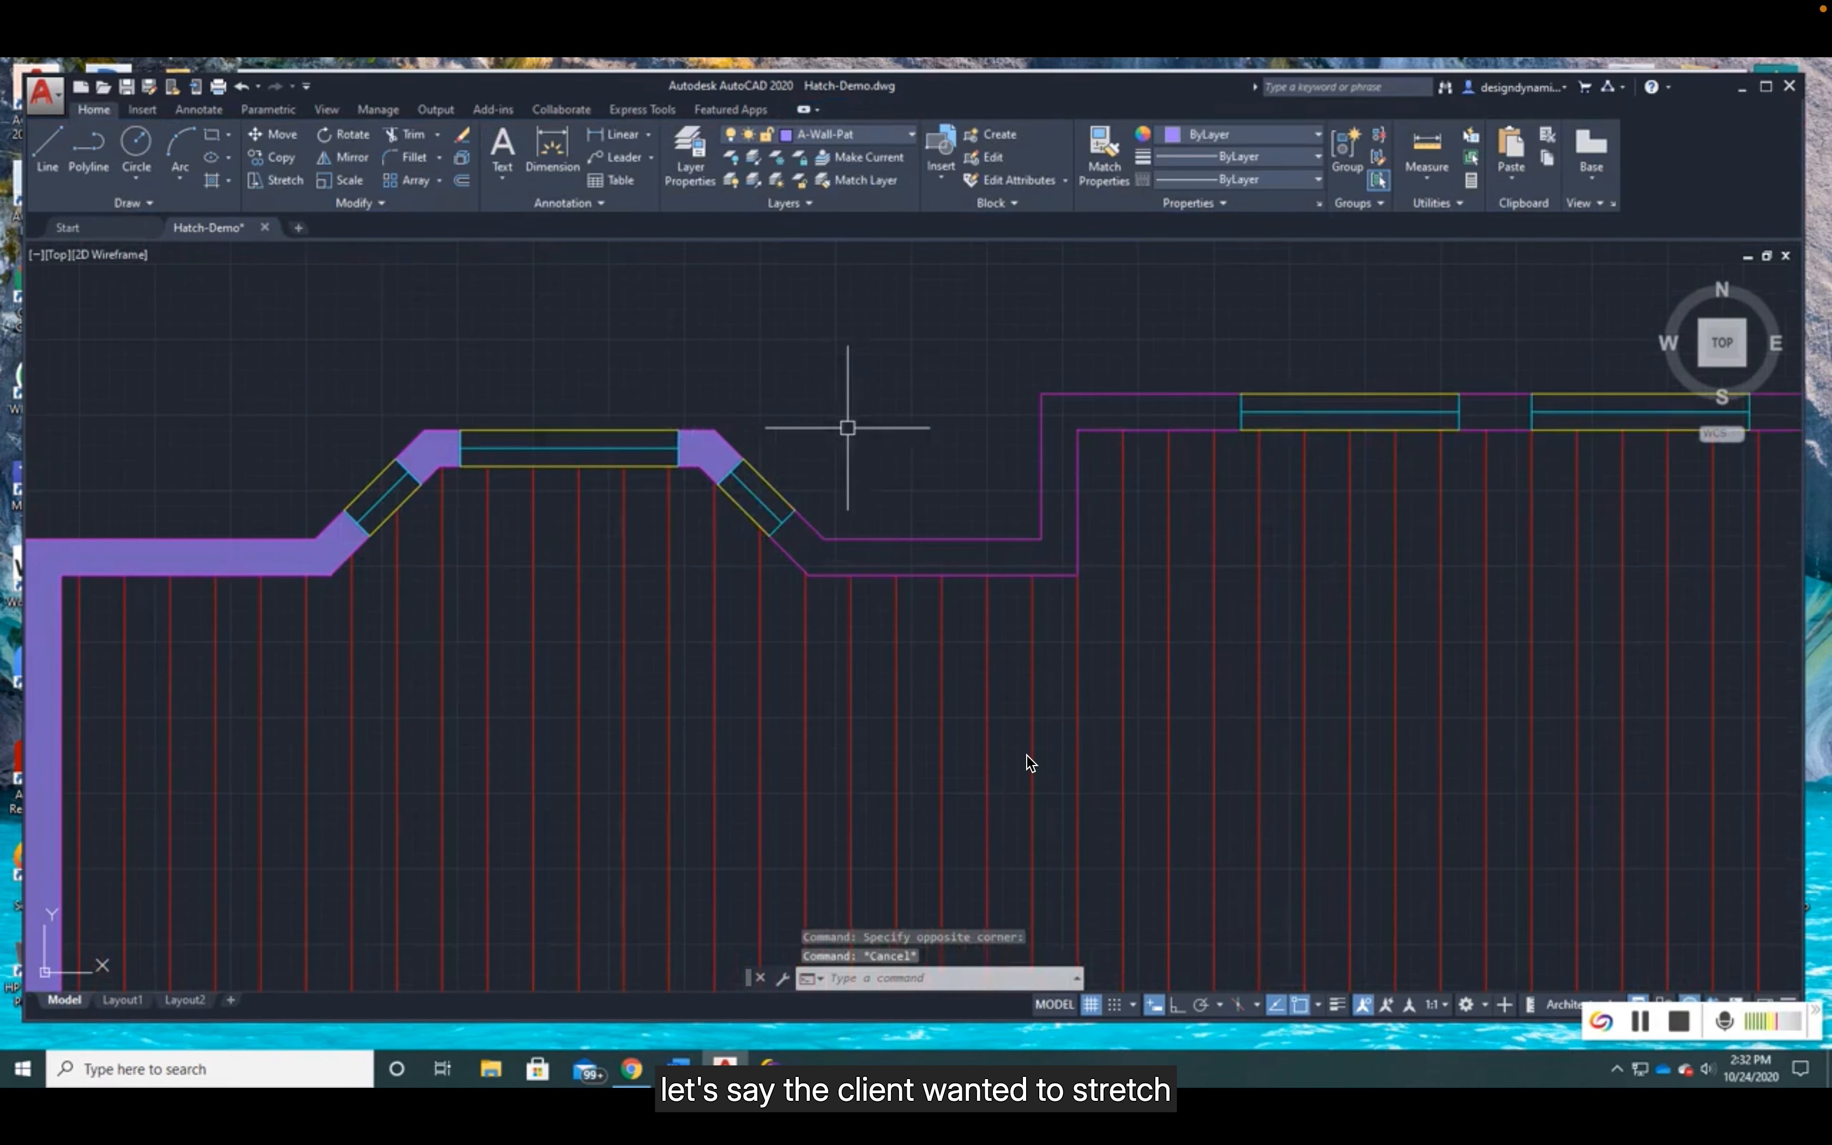
left_click(282, 180)
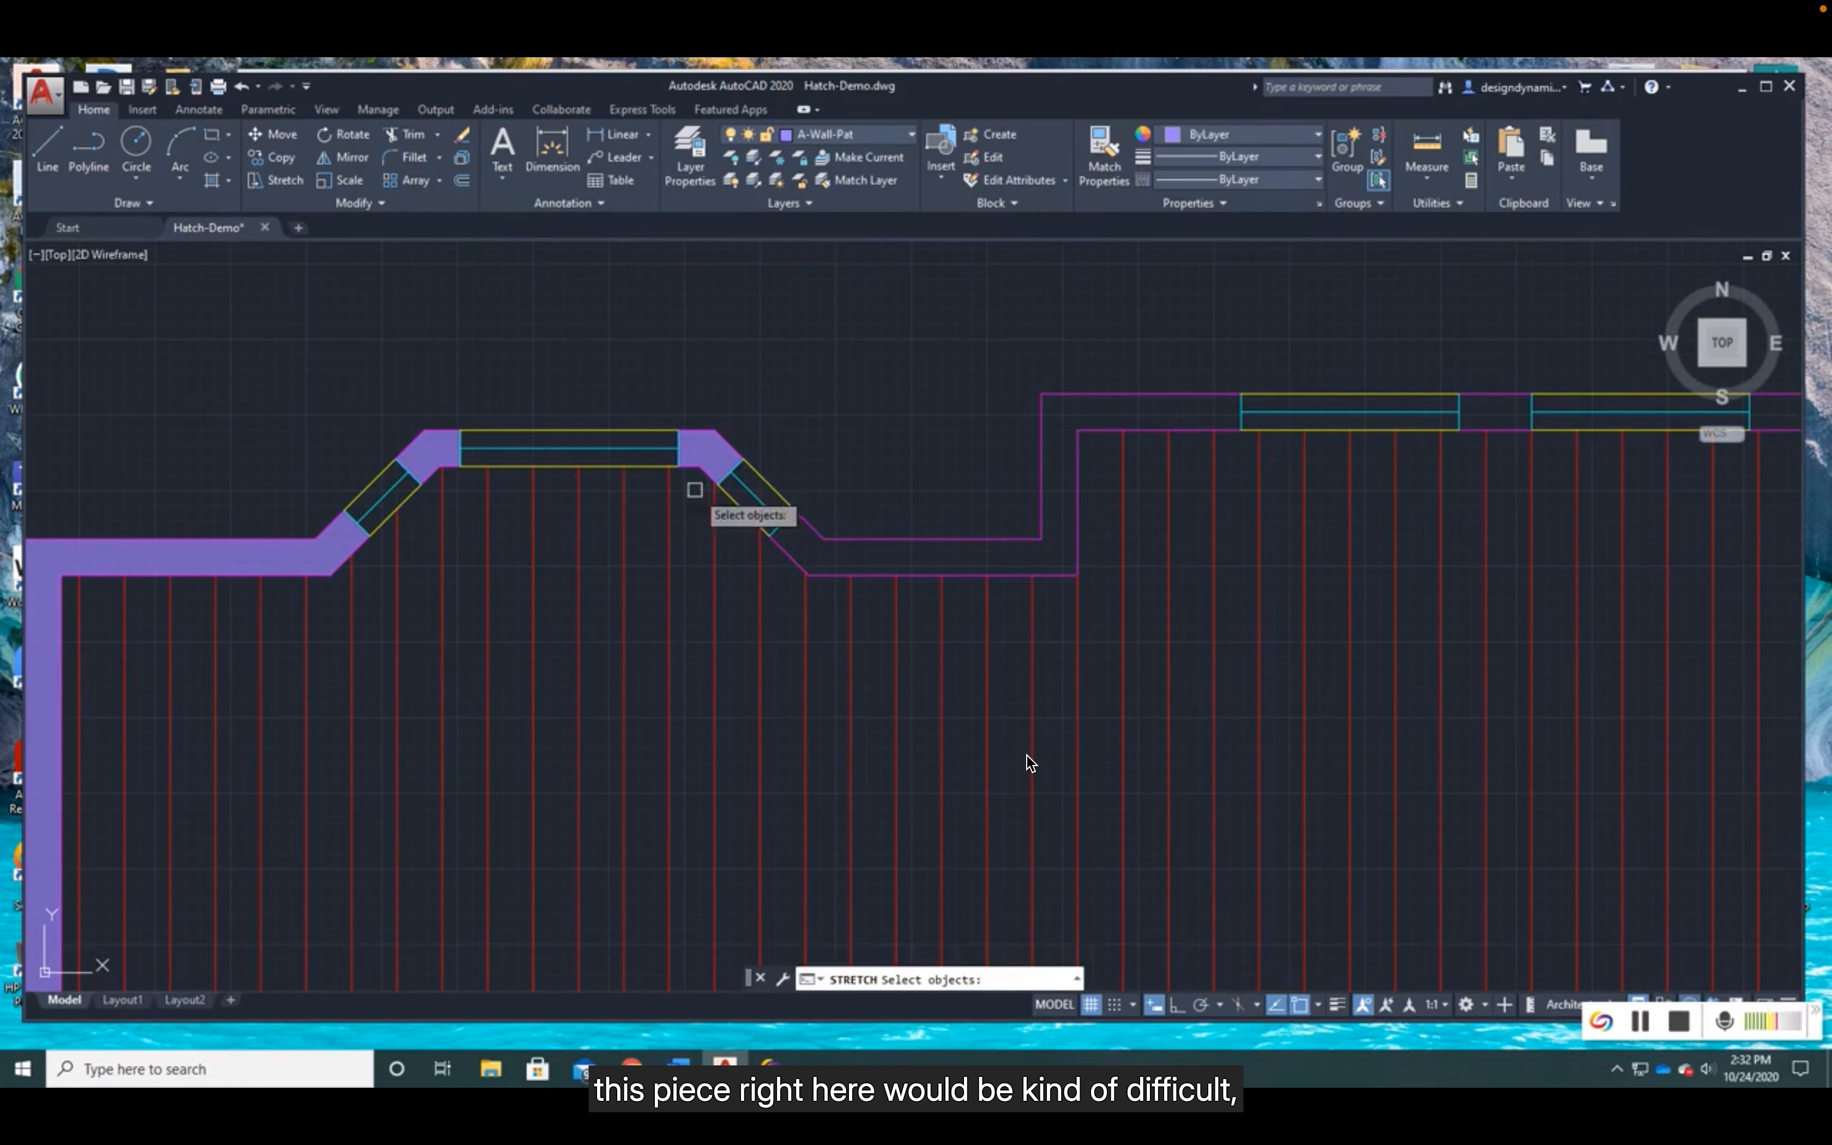
left_click(722, 409)
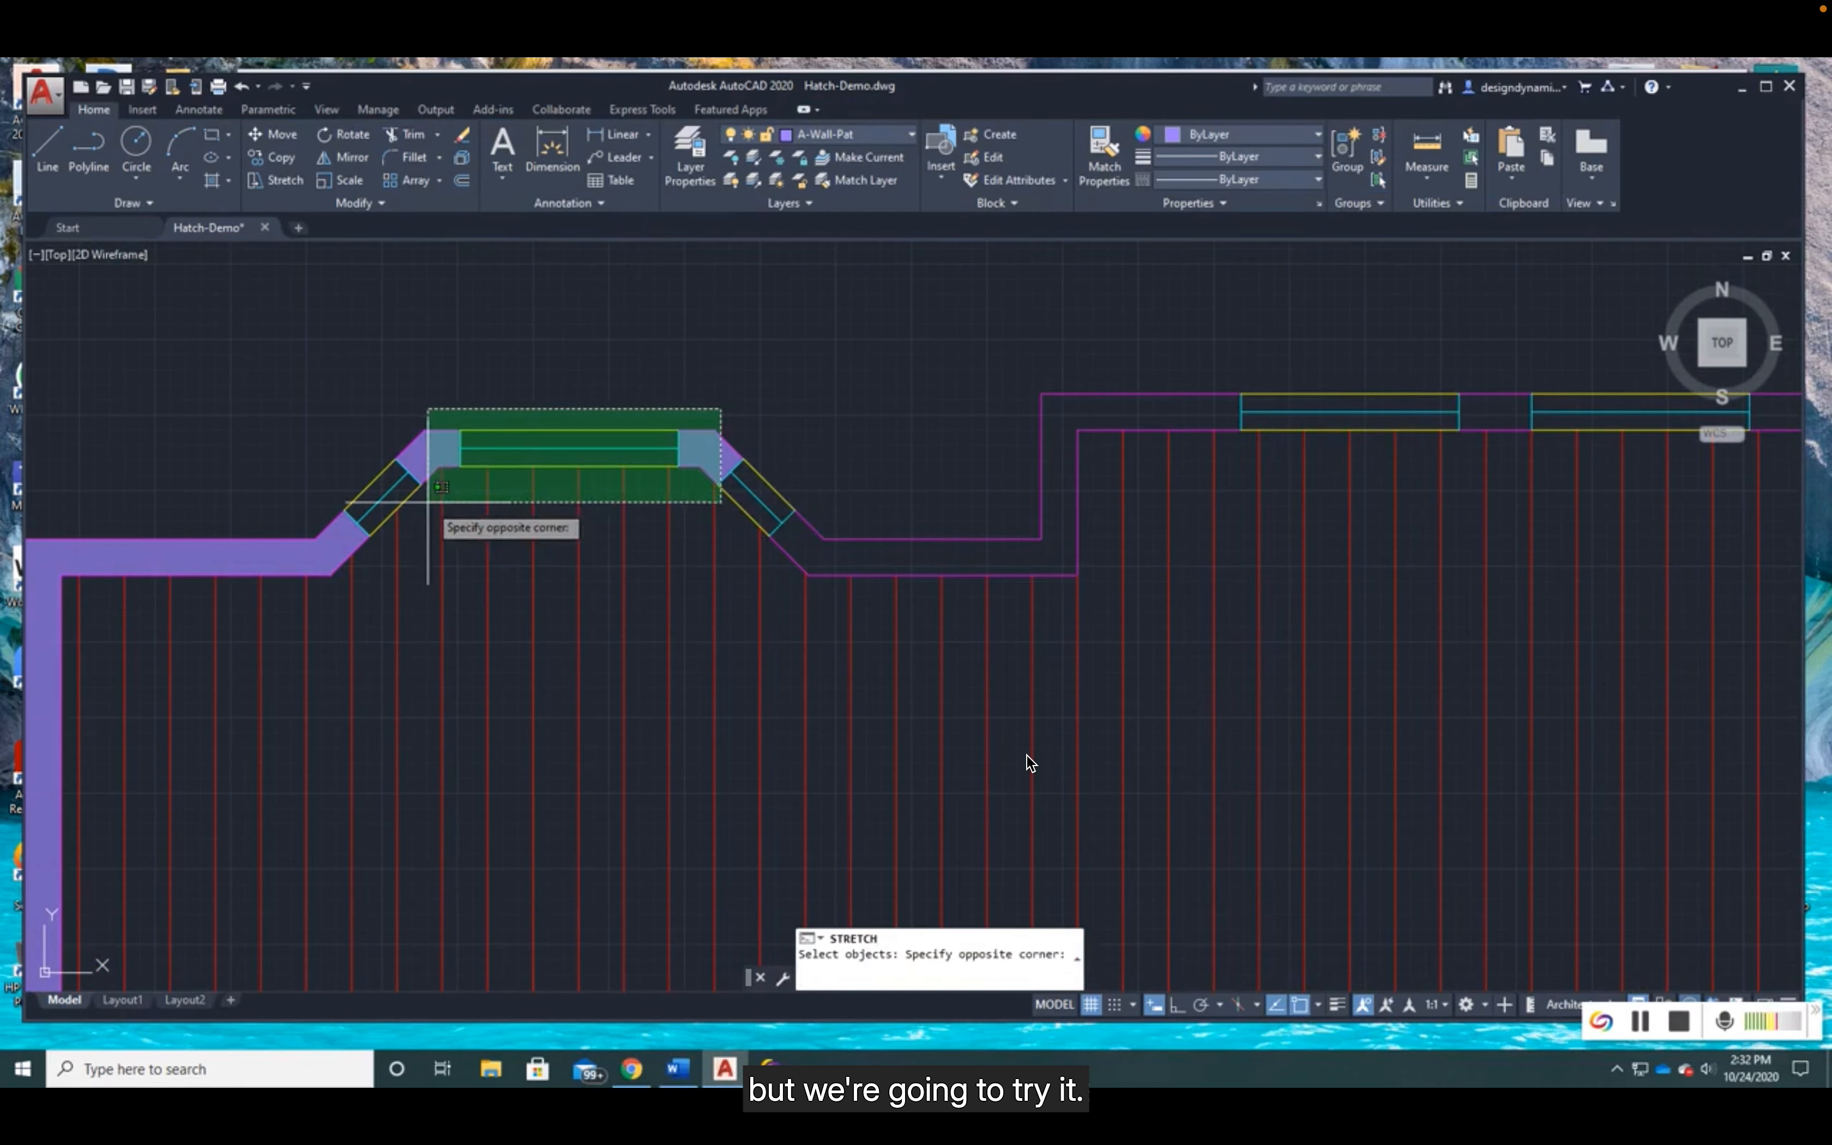
left_click(521, 483)
left_click(721, 413)
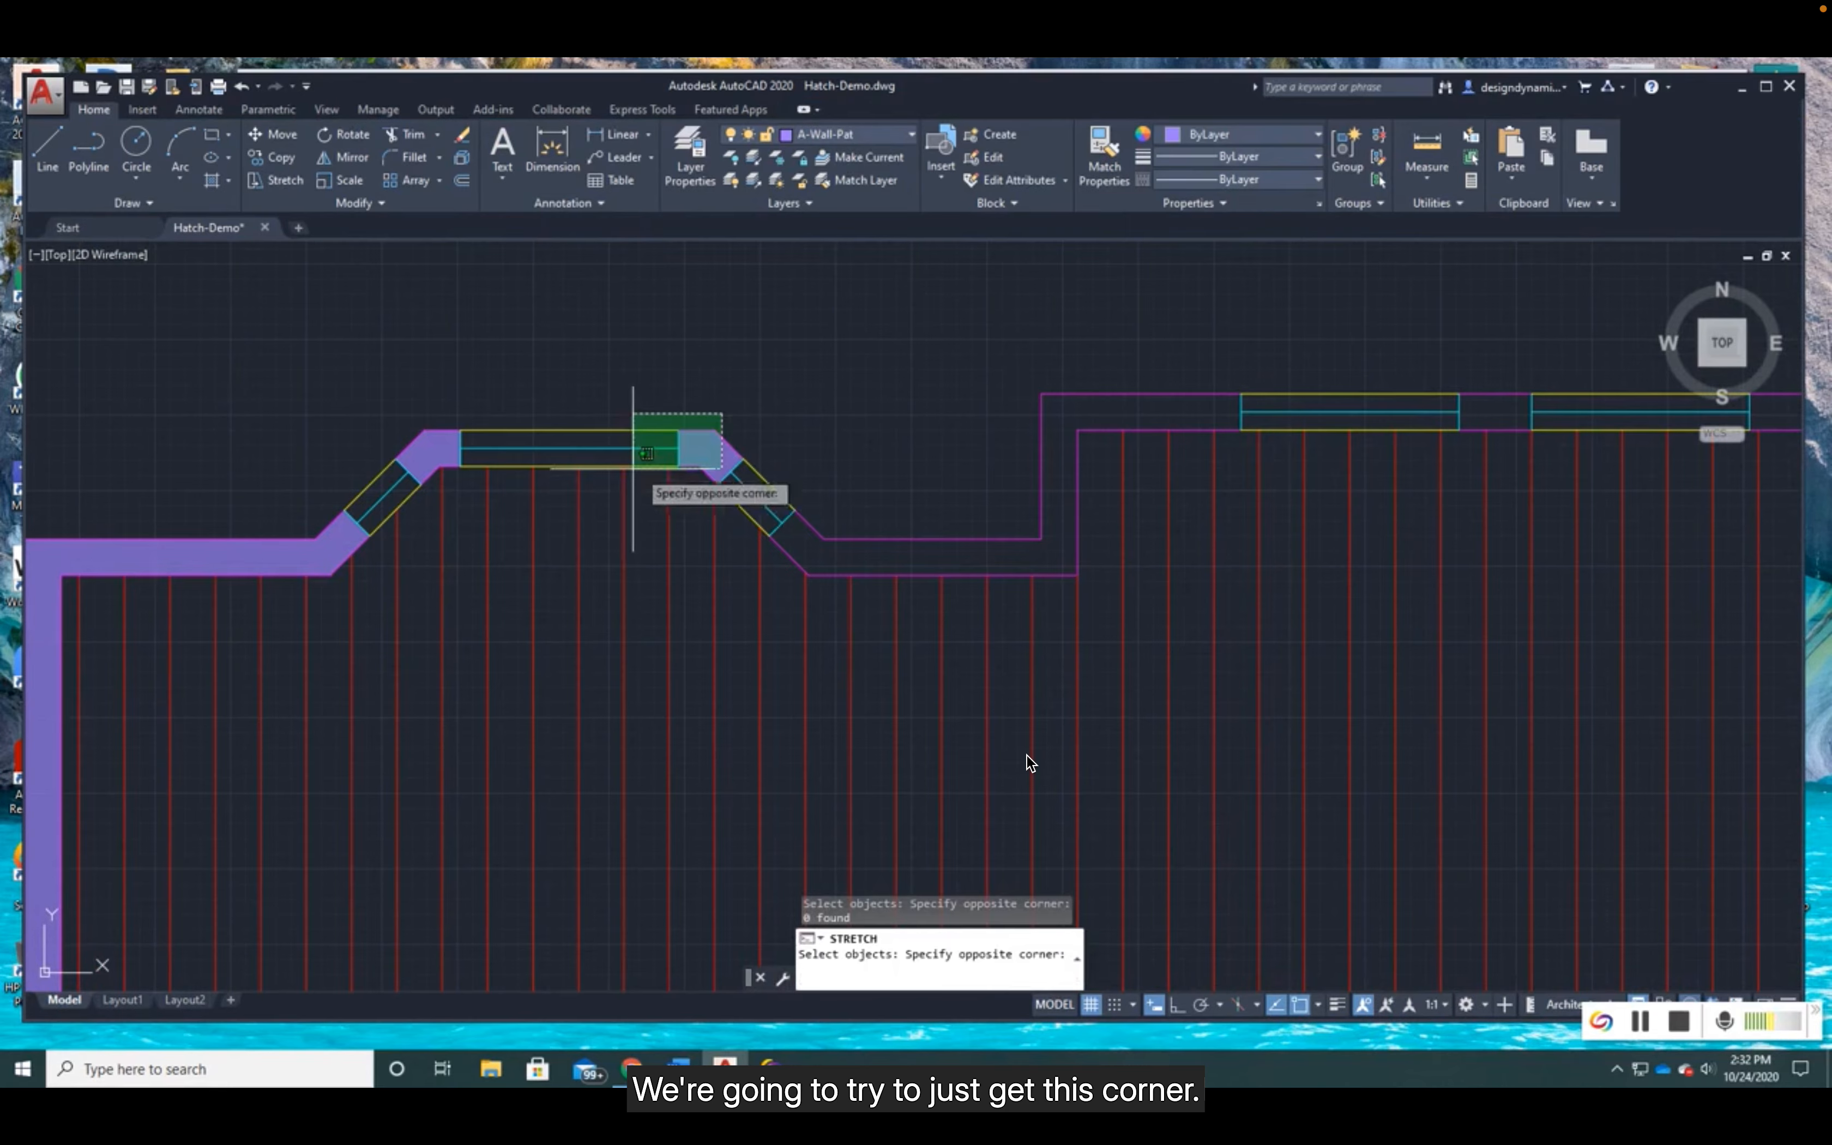
left_click(421, 474)
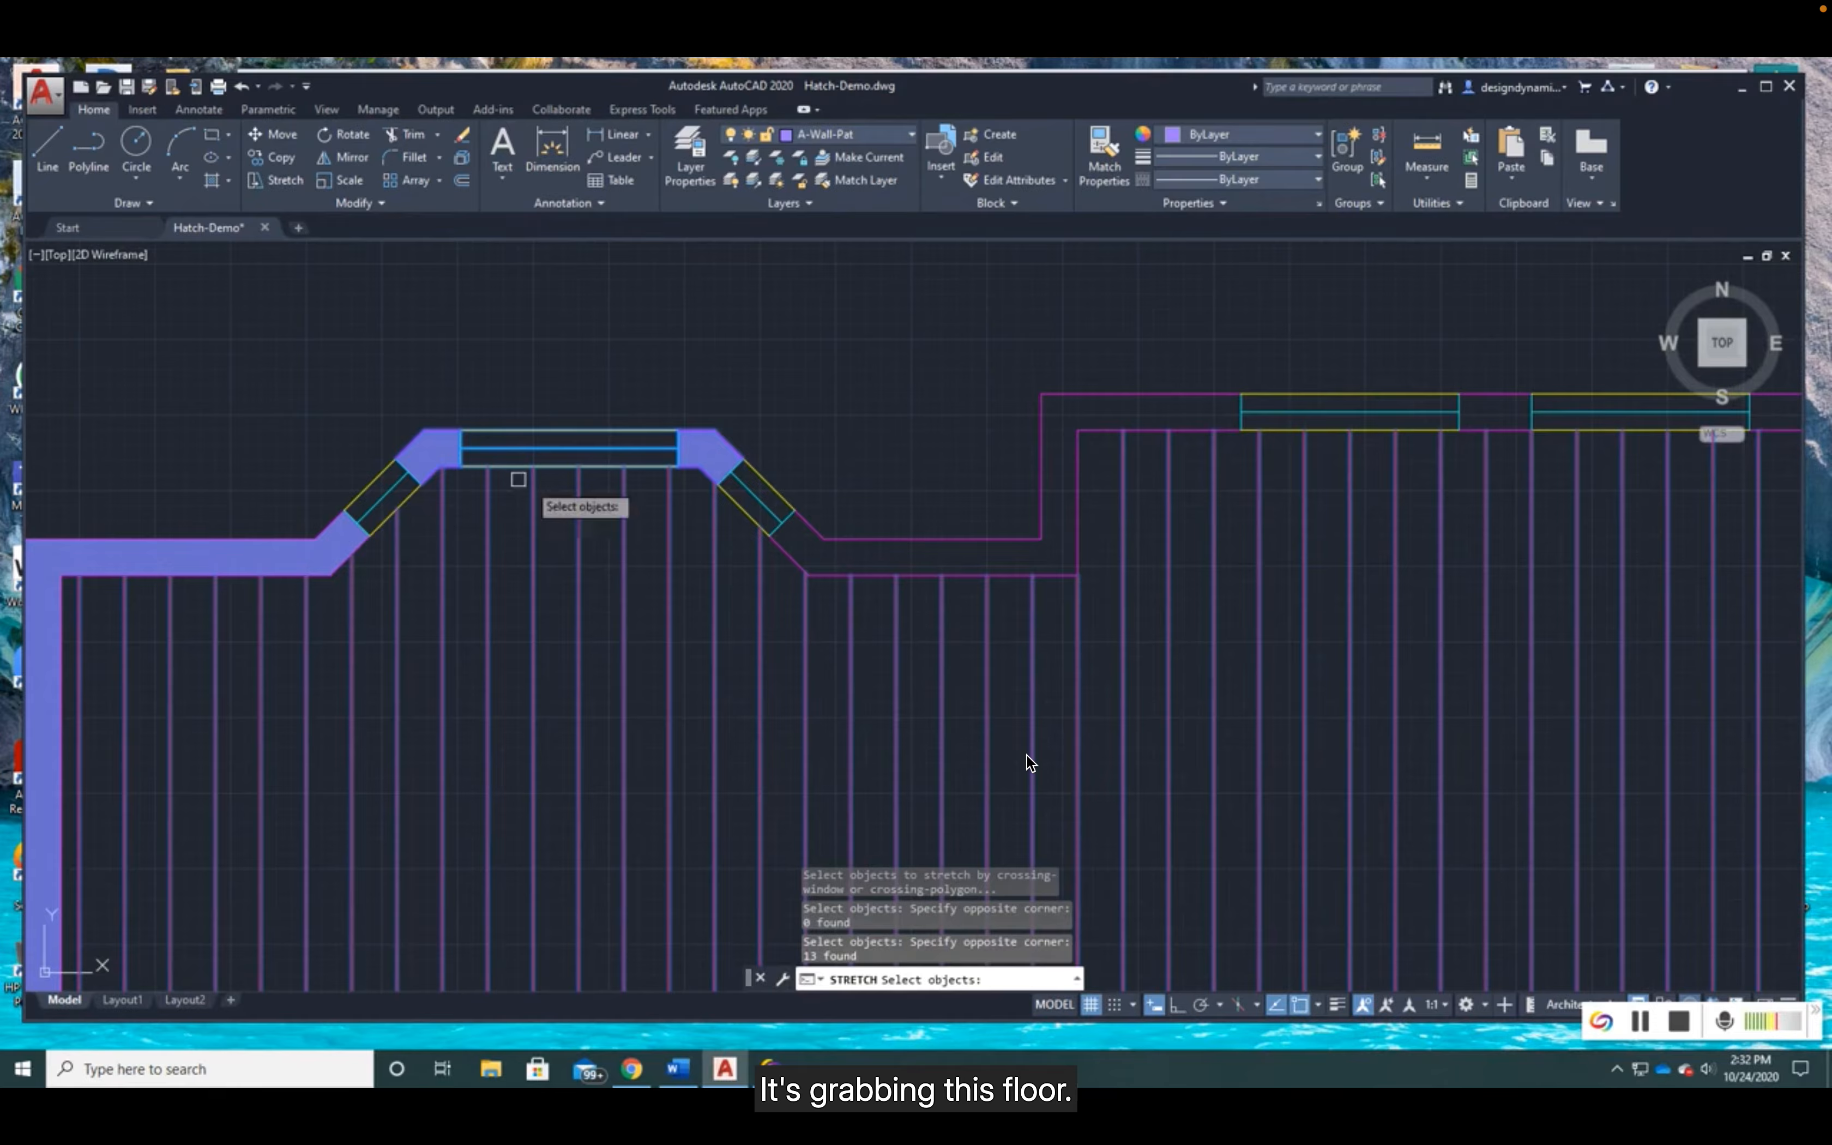
key("Return")
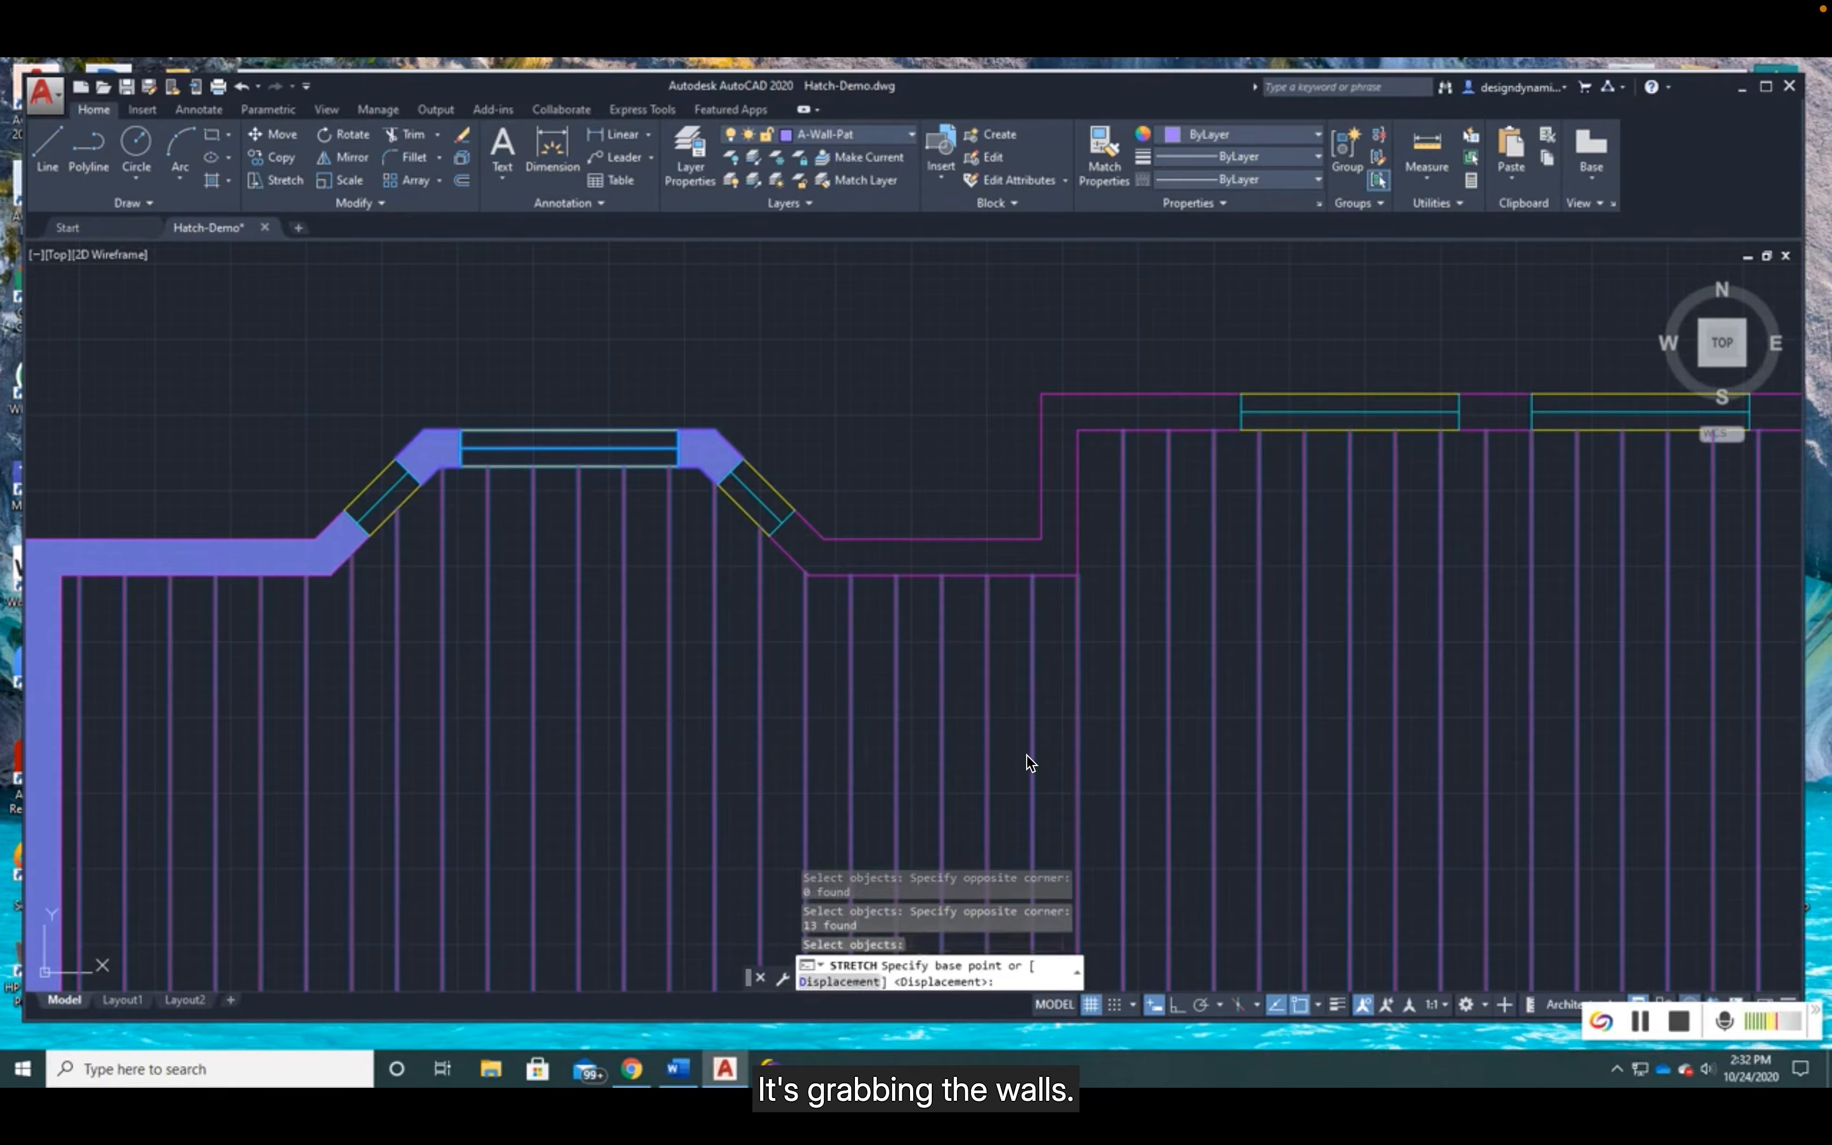
left_click(842, 434)
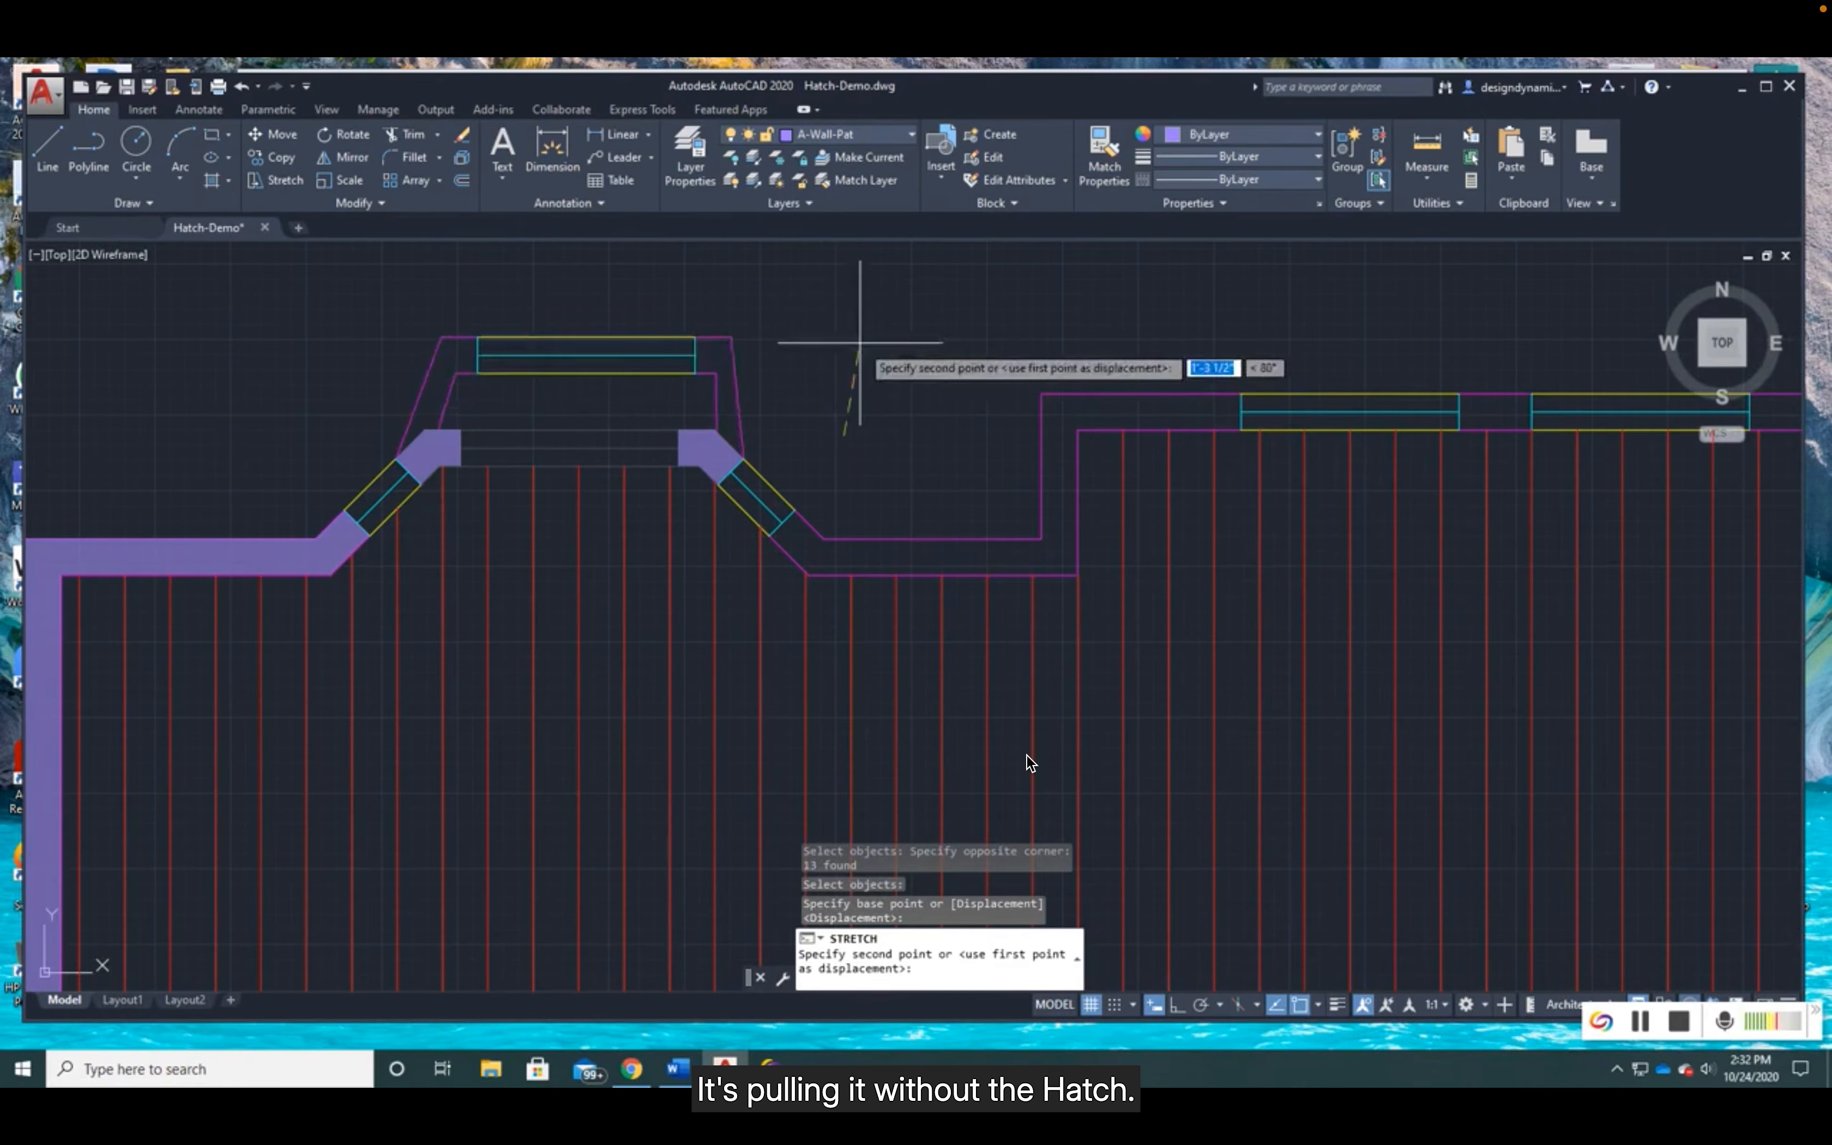
left_click(1173, 1005)
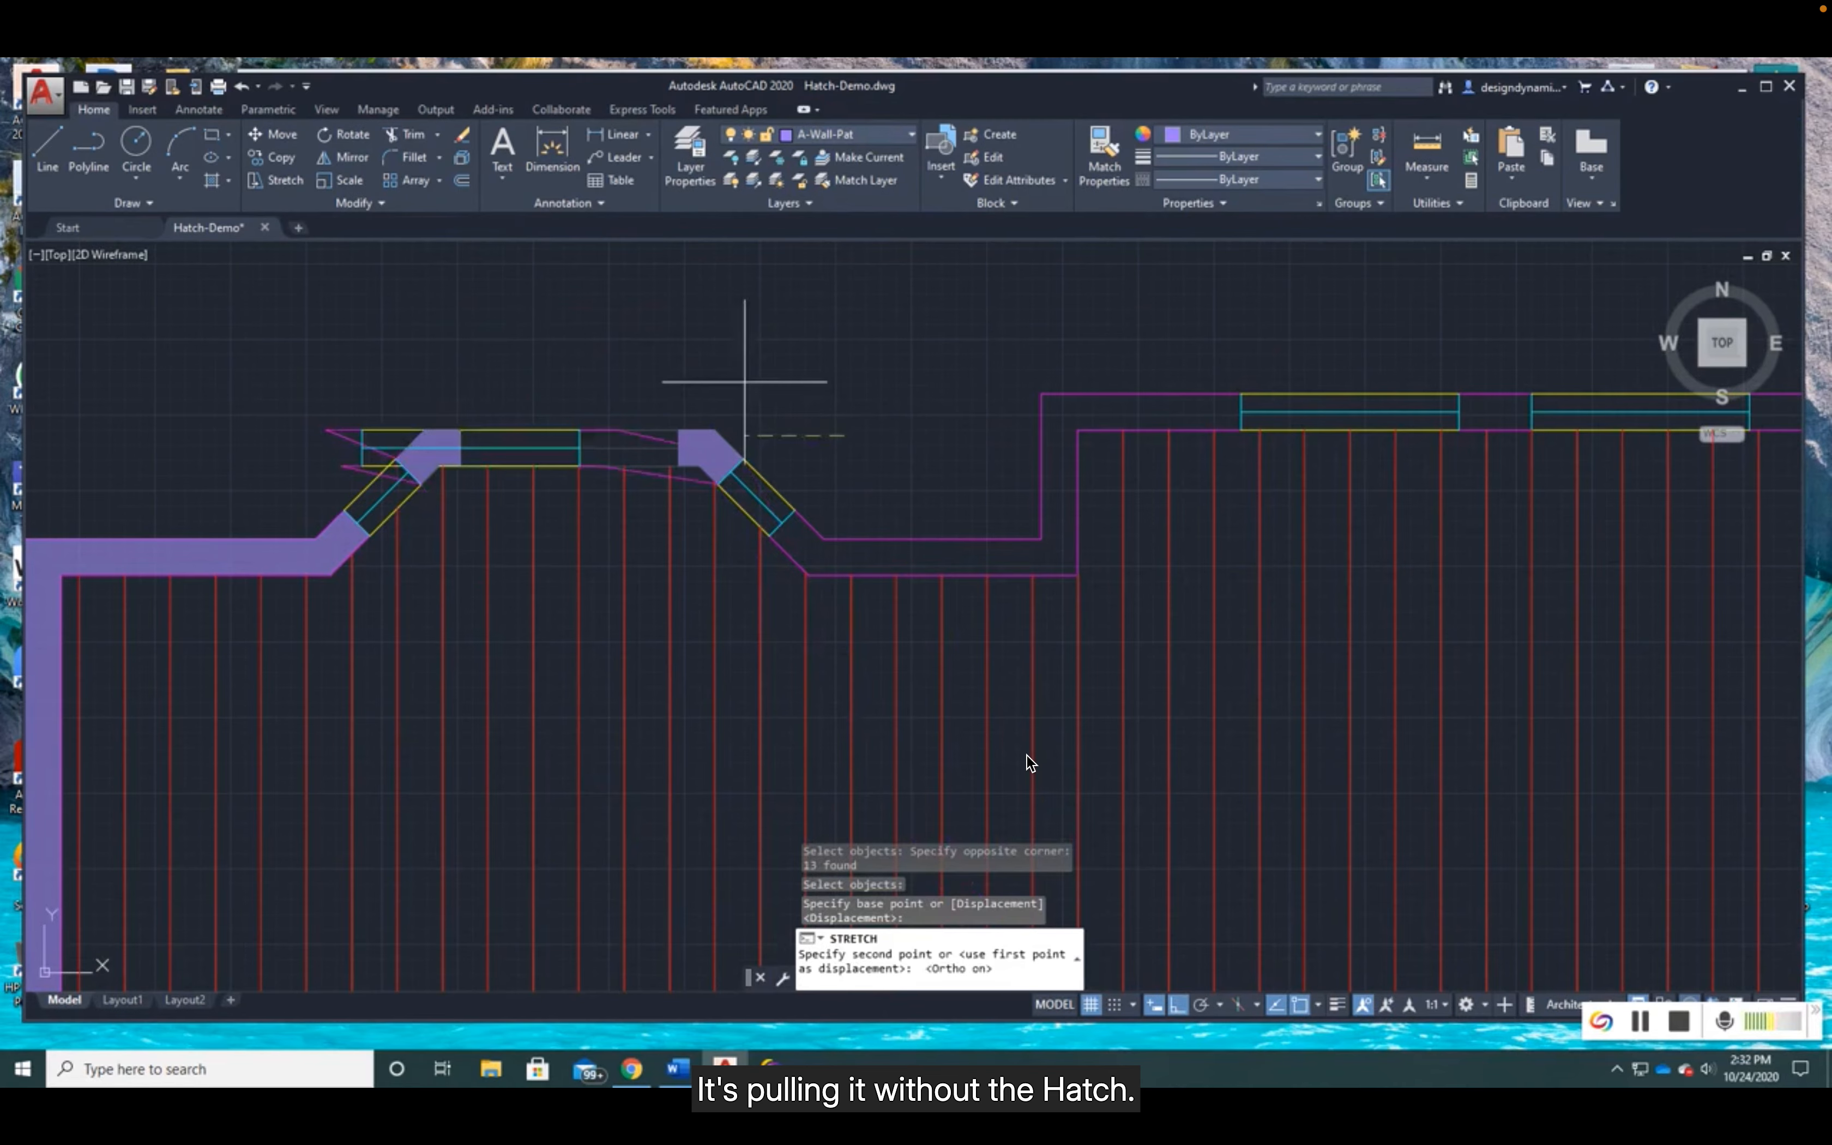
left_click(777, 296)
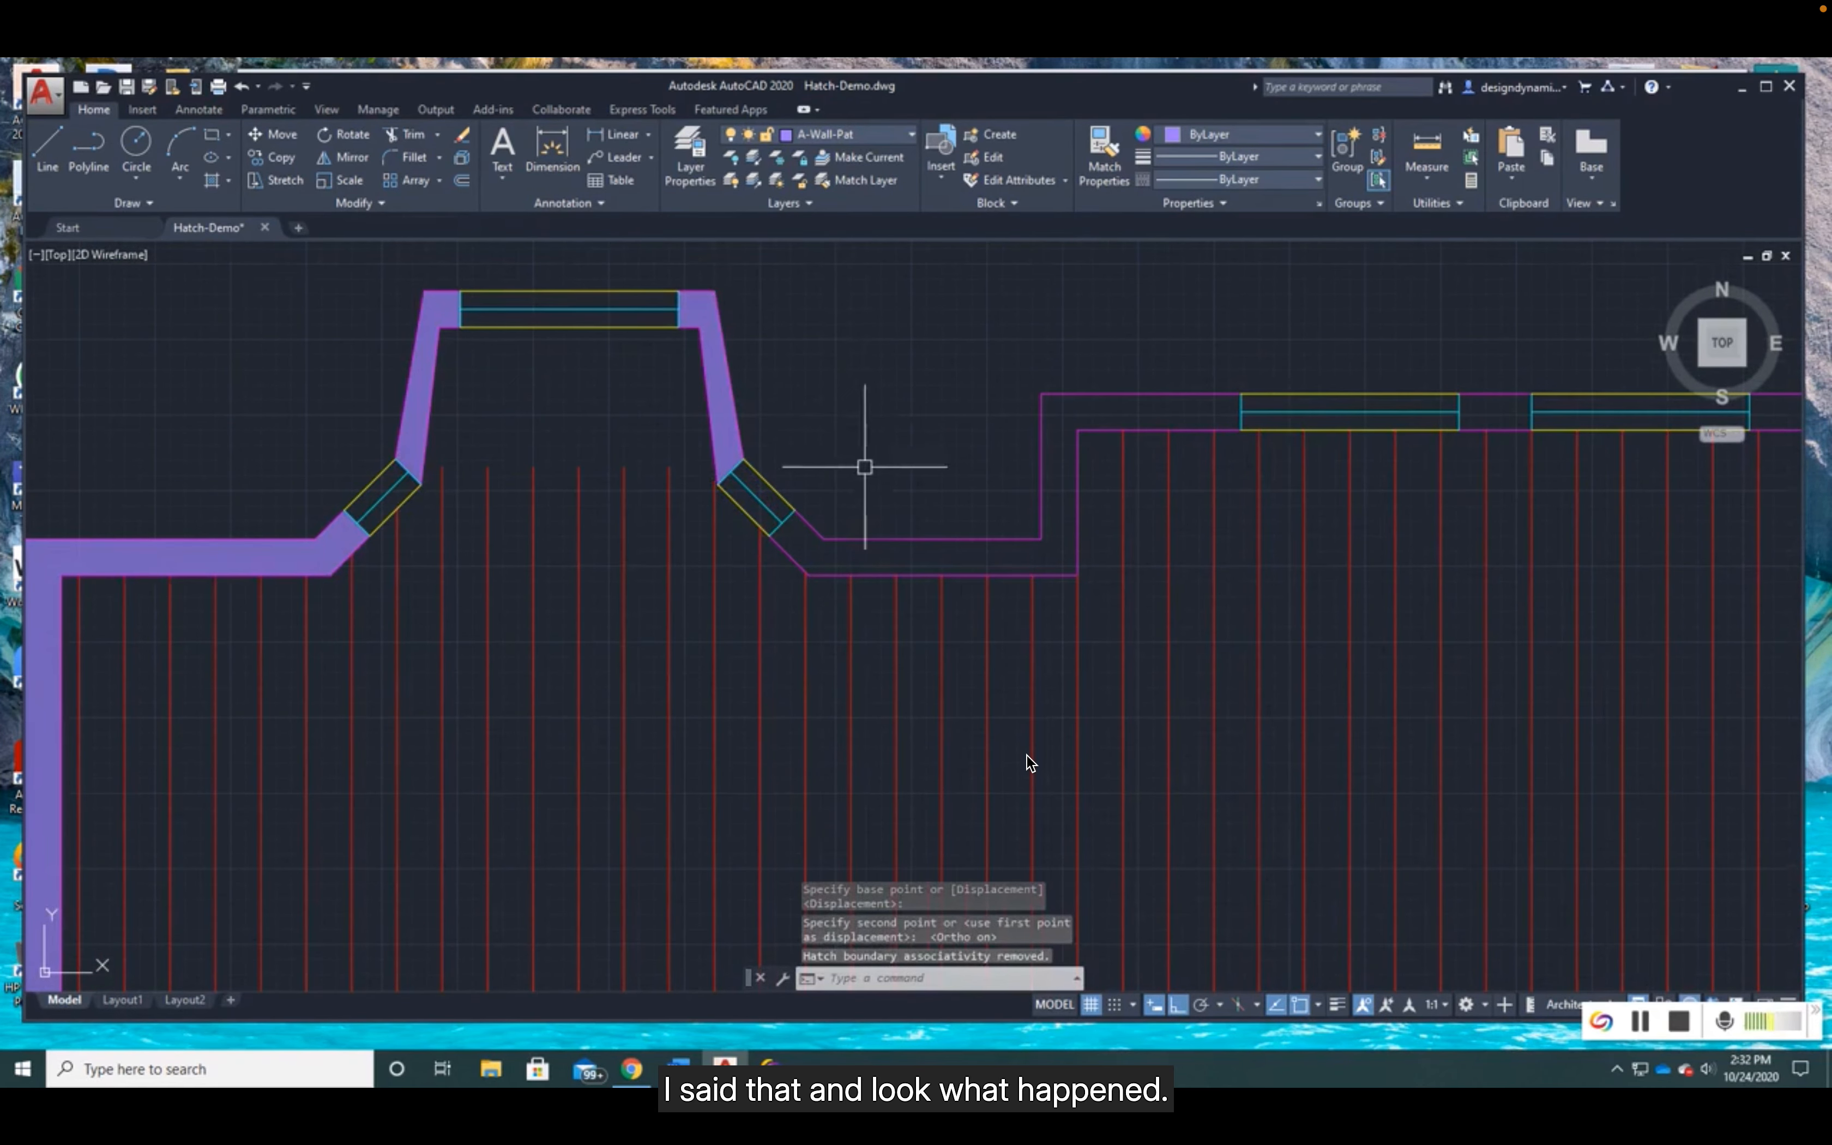
scroll(863, 461, "down", 2)
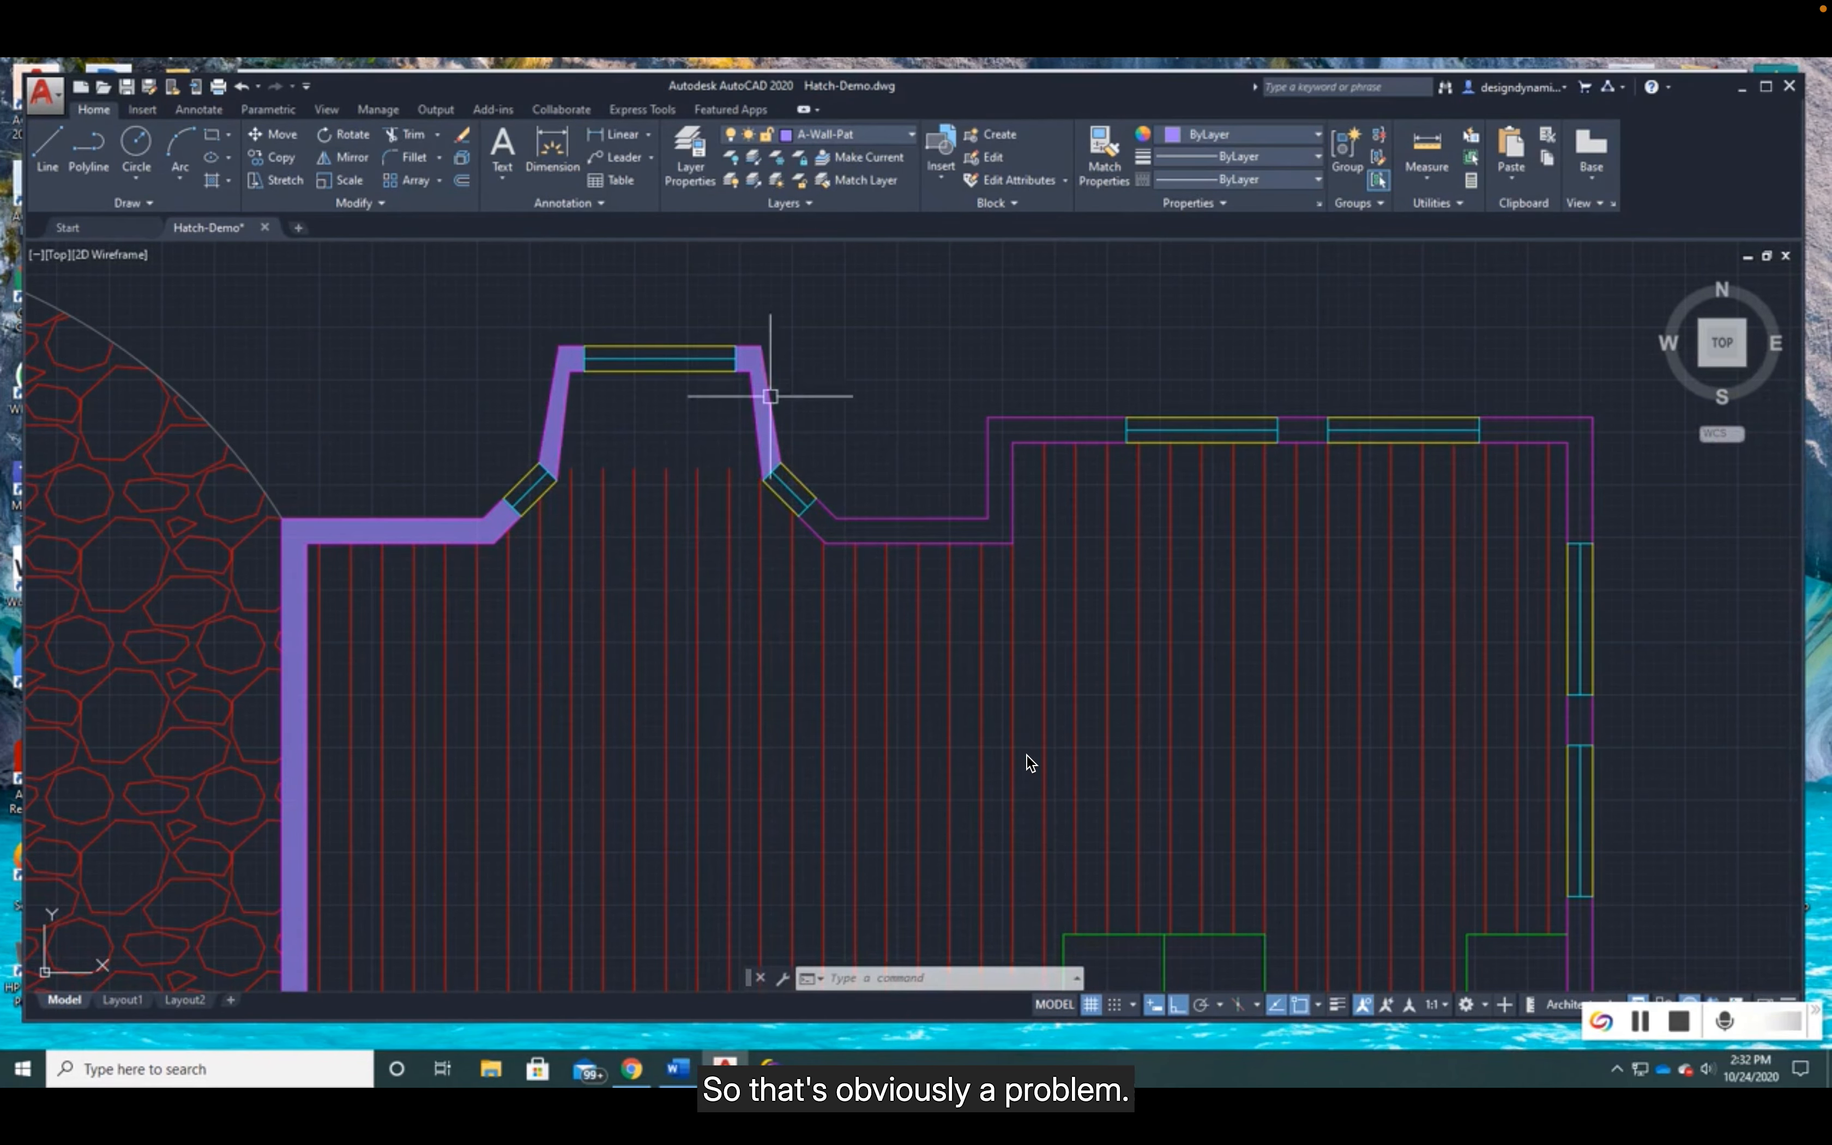
left_click(241, 88)
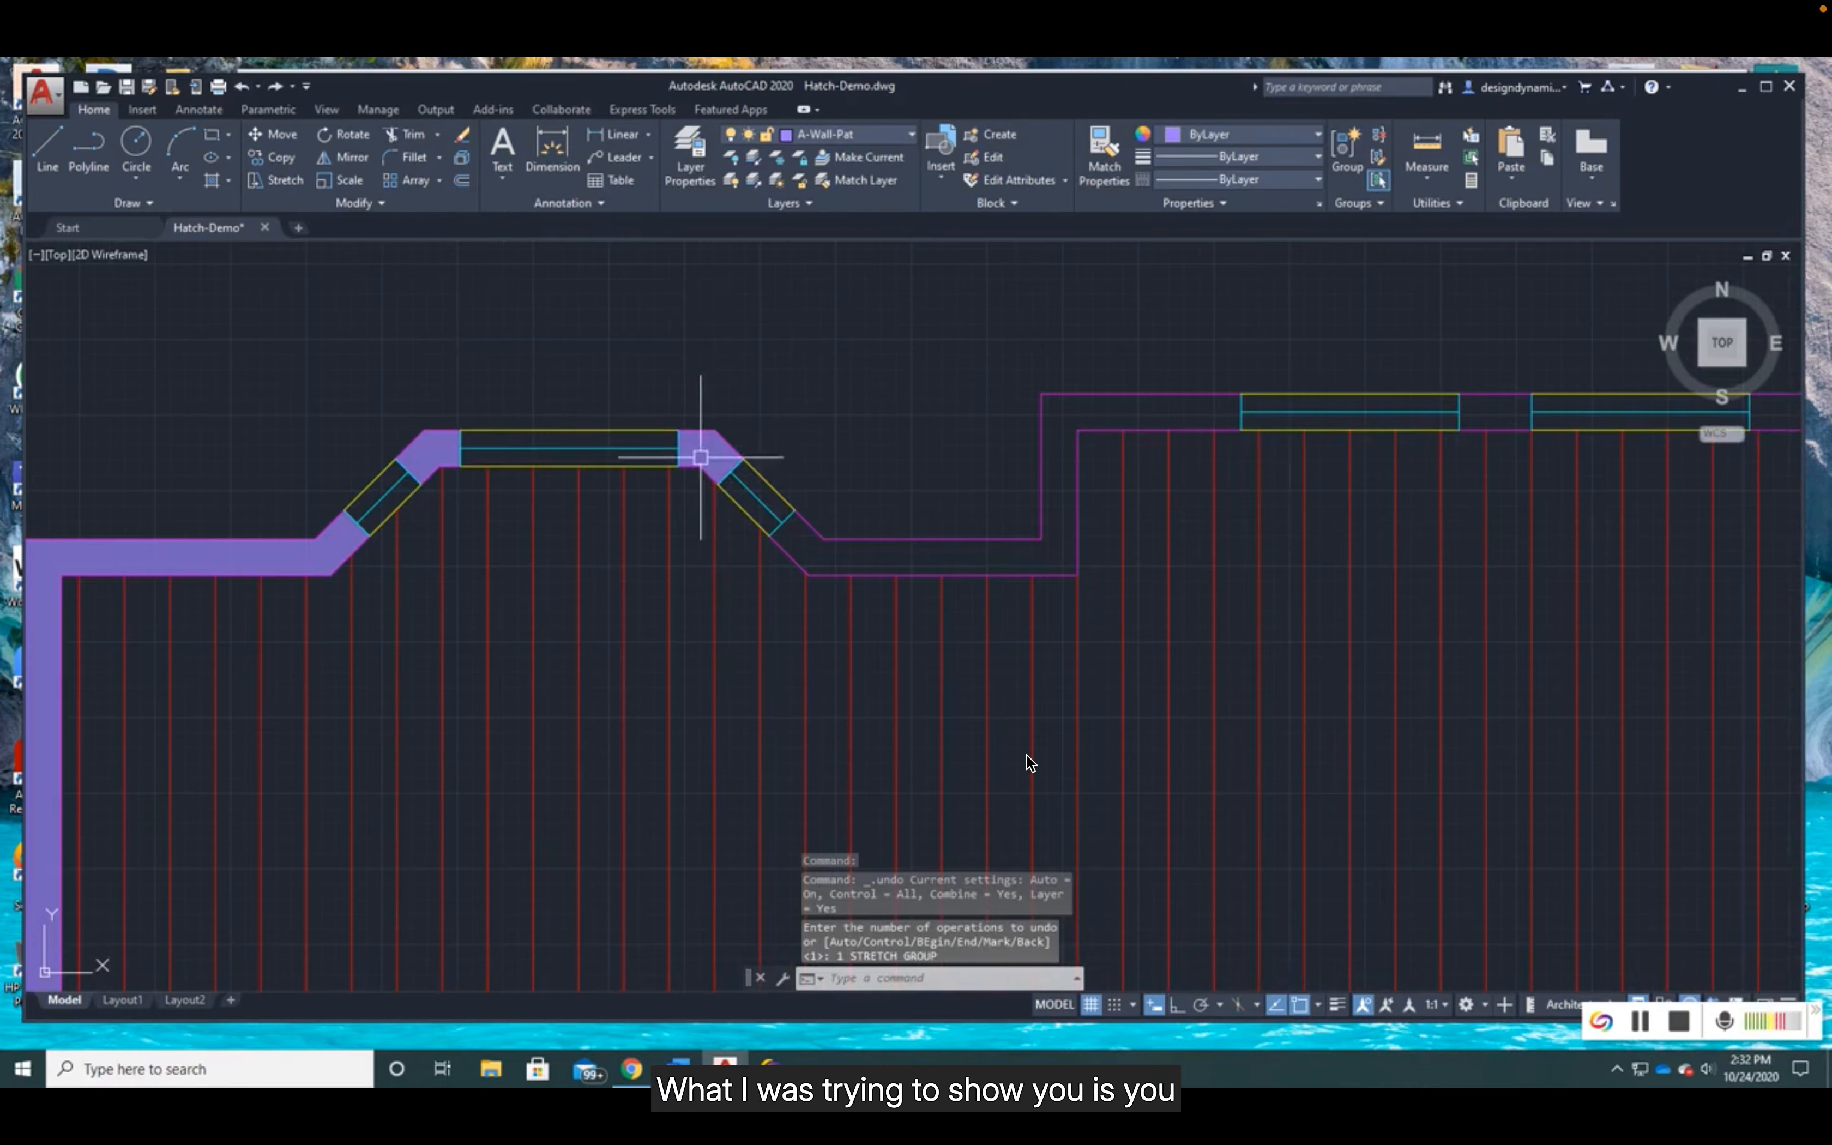
left_click(707, 446)
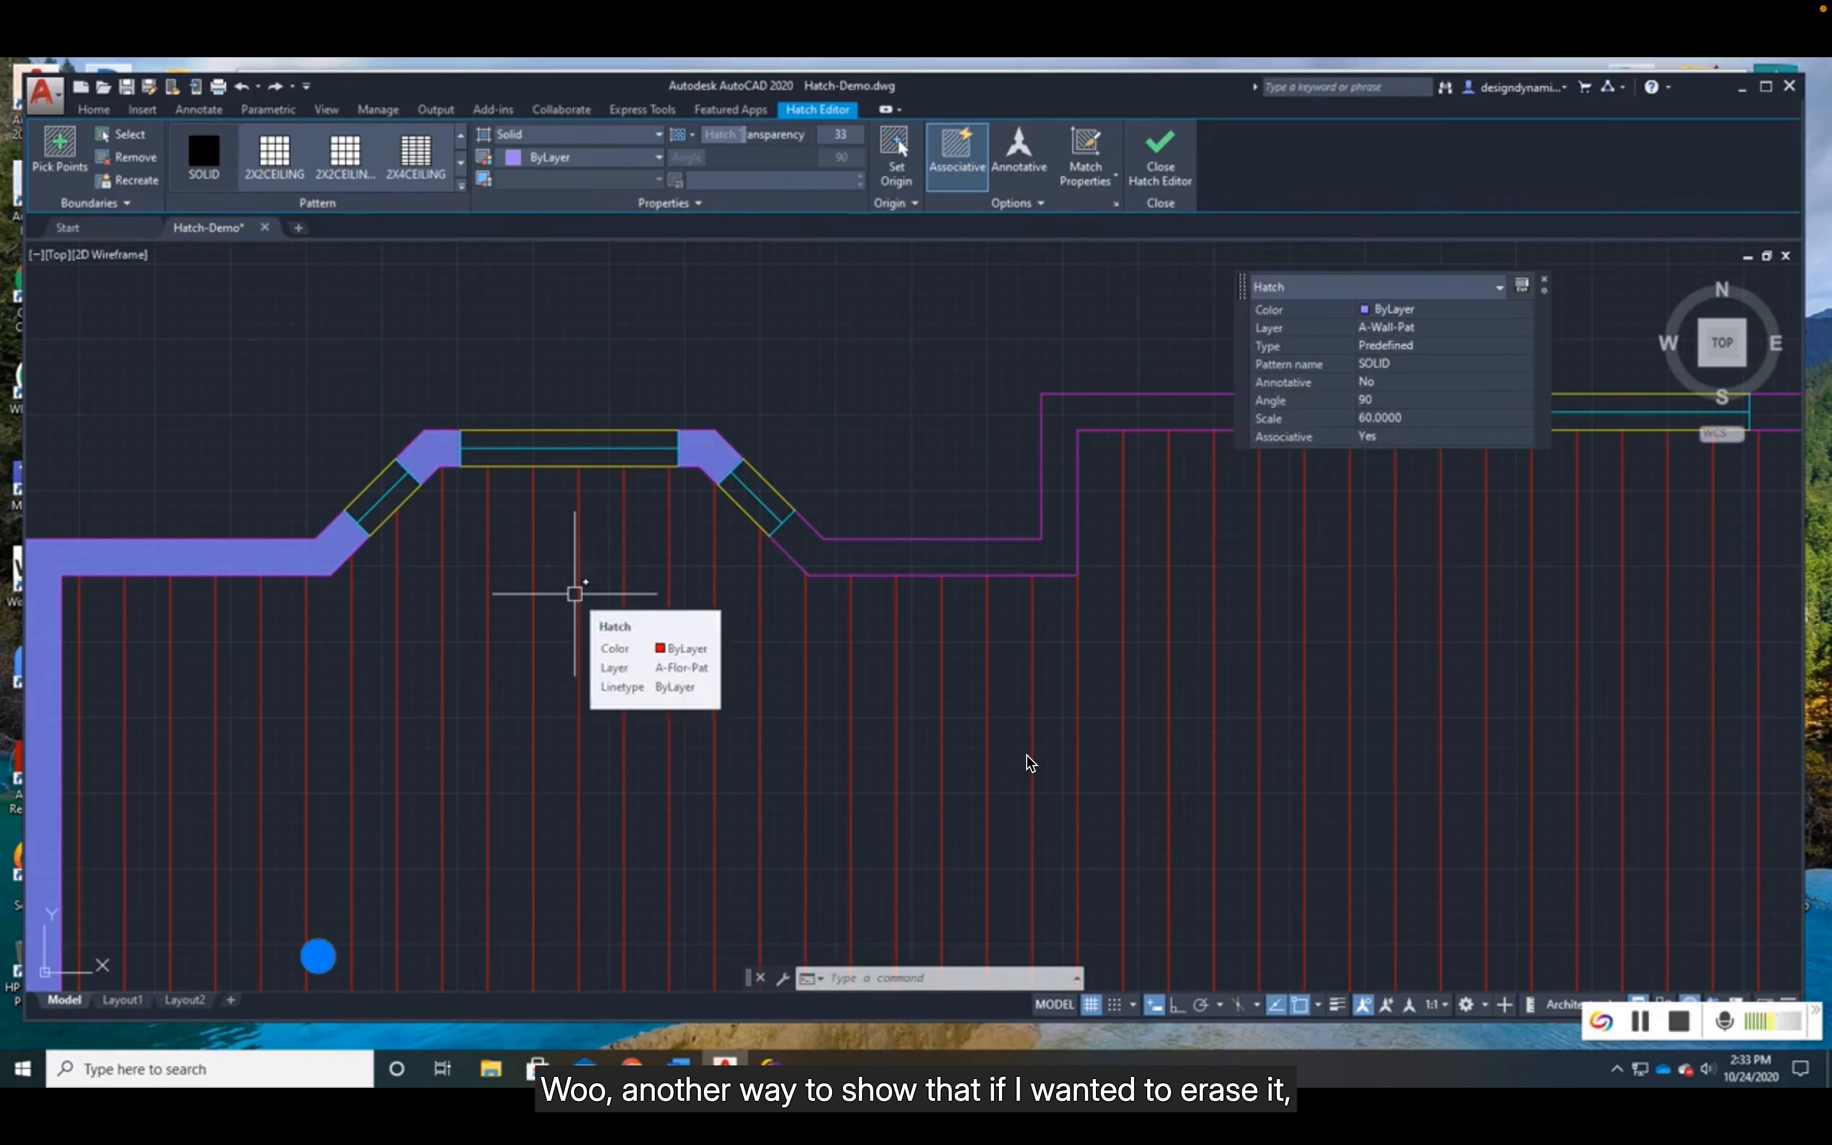
key("Escape")
key("Escape")
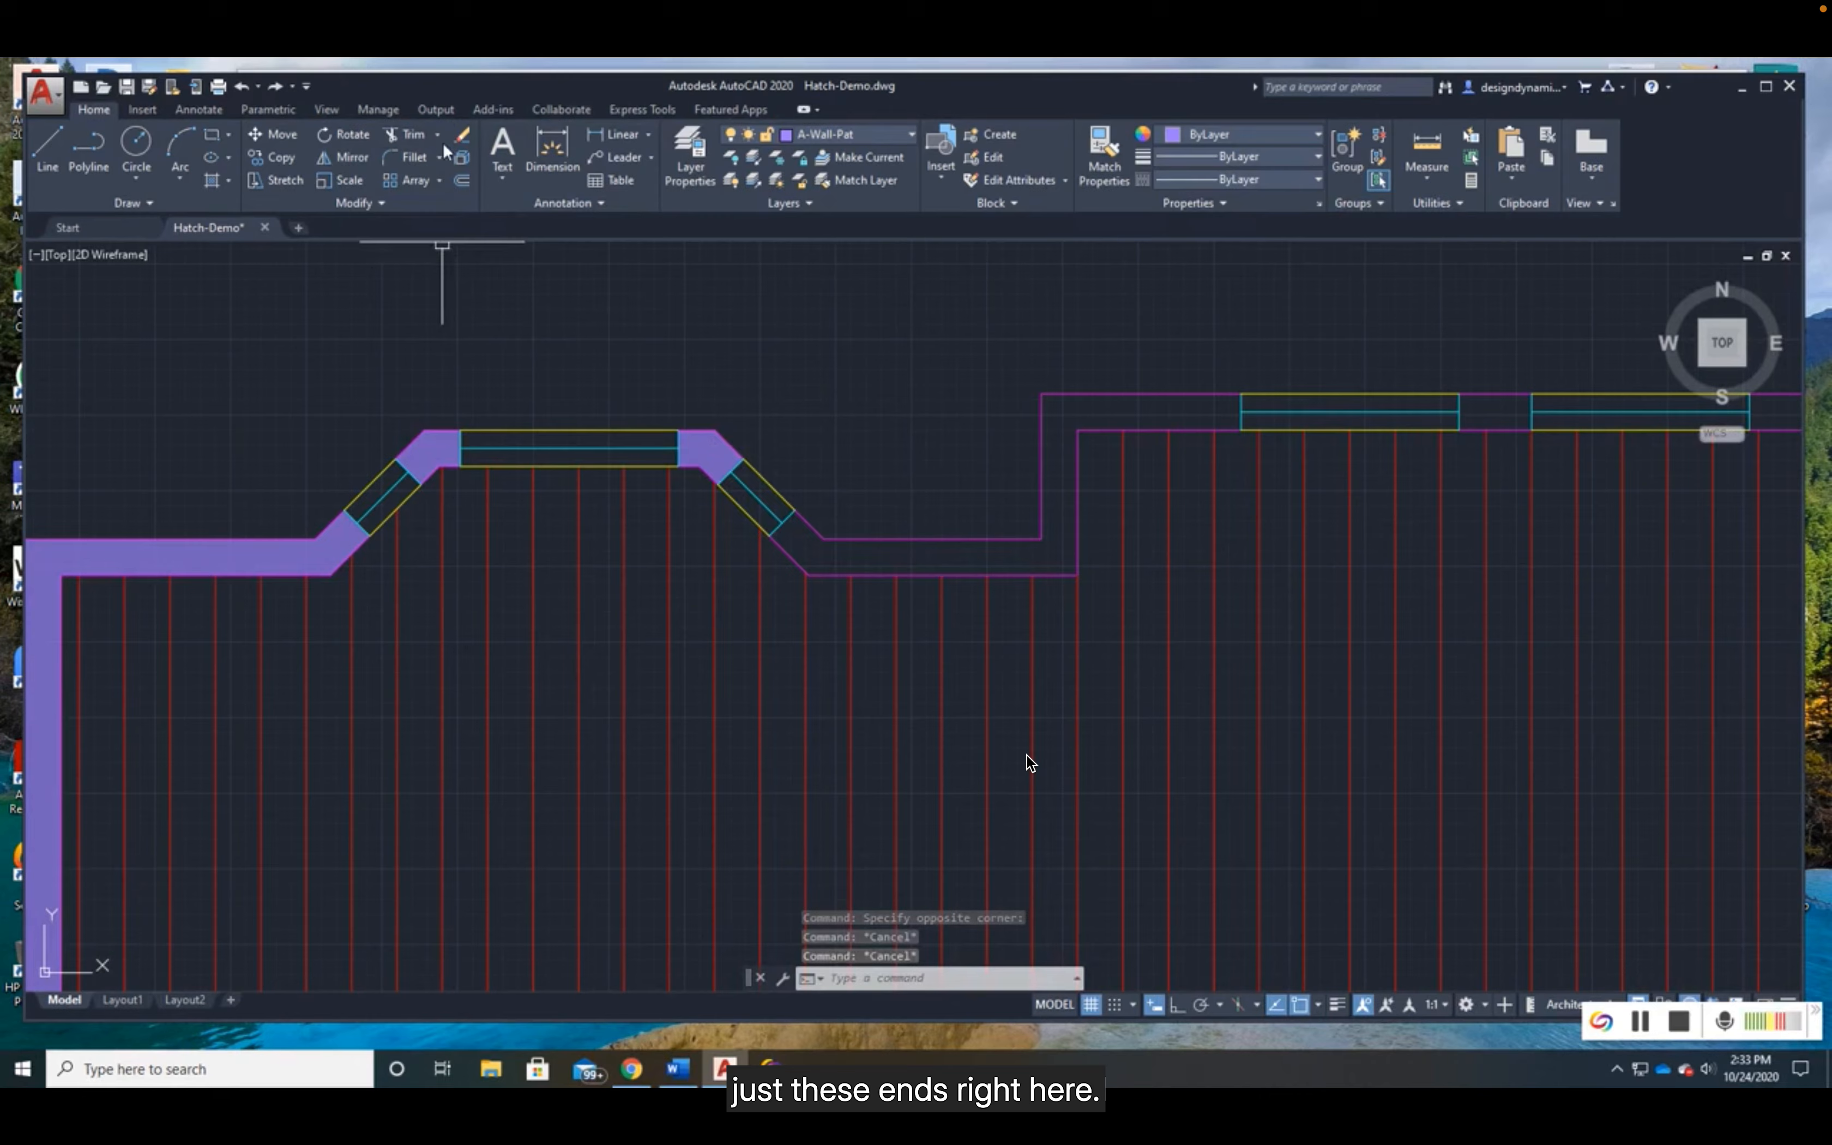
- Erase the solid hatch that fills the patio-side wall and the bay window corners
left_click(461, 134)
left_click(438, 455)
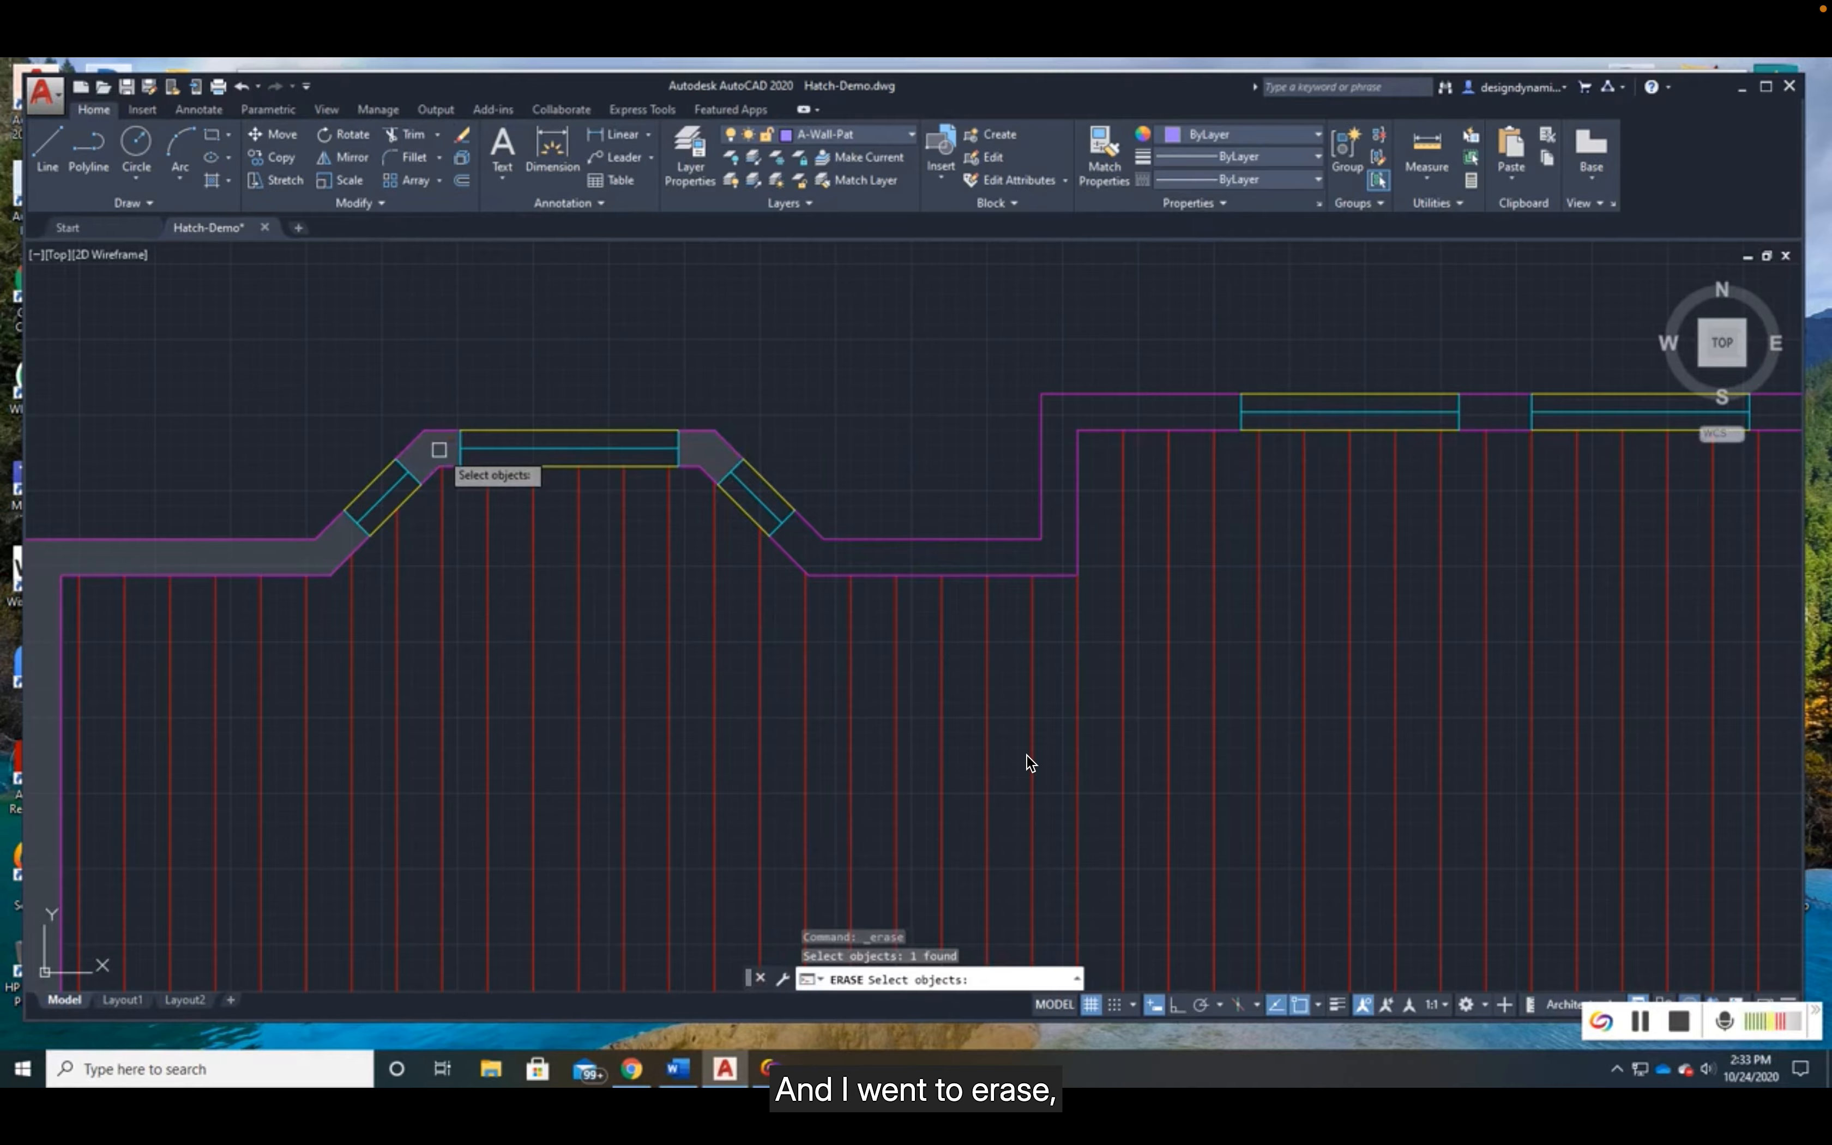
key("Return")
scroll(556, 757, "down", 3)
mouse_move(552, 797)
middle_mouse_down()
mouse_move(653, 665)
mouse_move(689, 577)
middle_mouse_up()
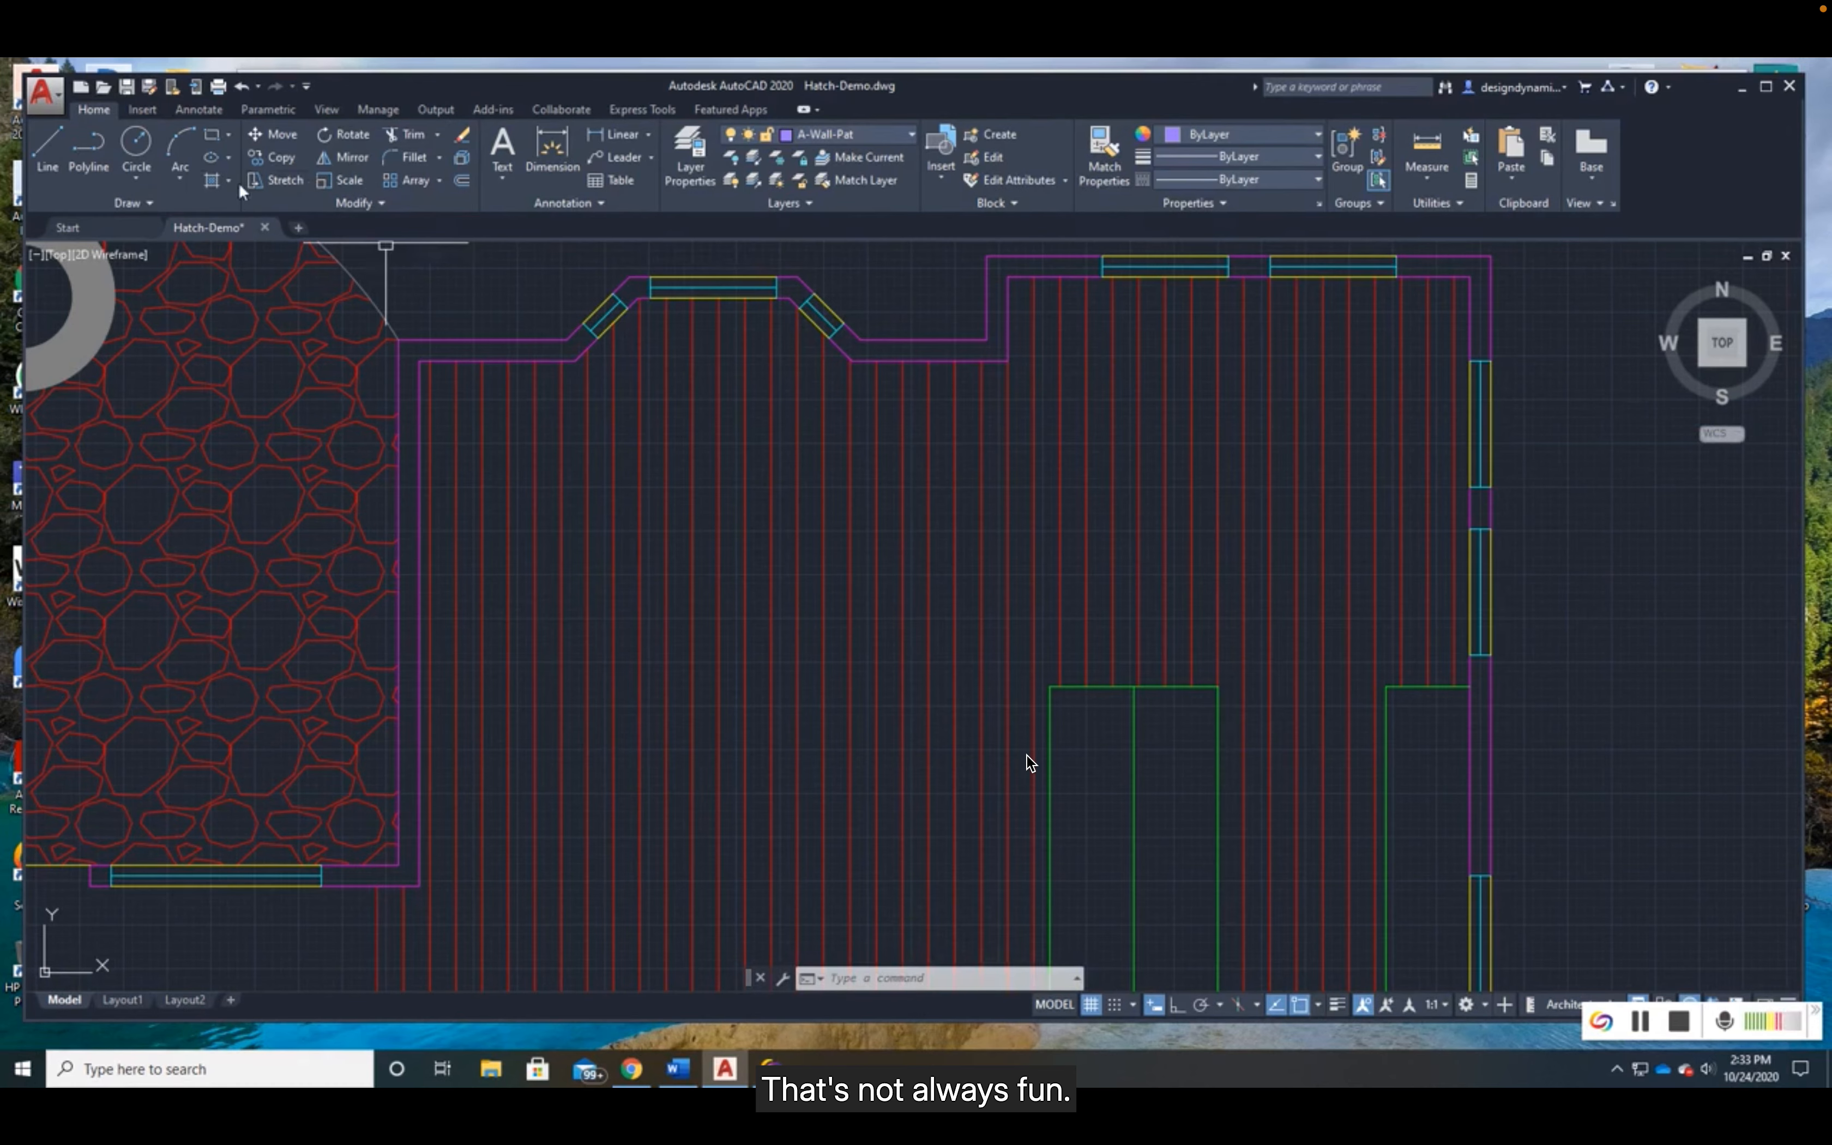
- Hatch the patio-side wall and the two bay window corner pieces with the Solid fill, using Create Separate Hatches
left_click(211, 181)
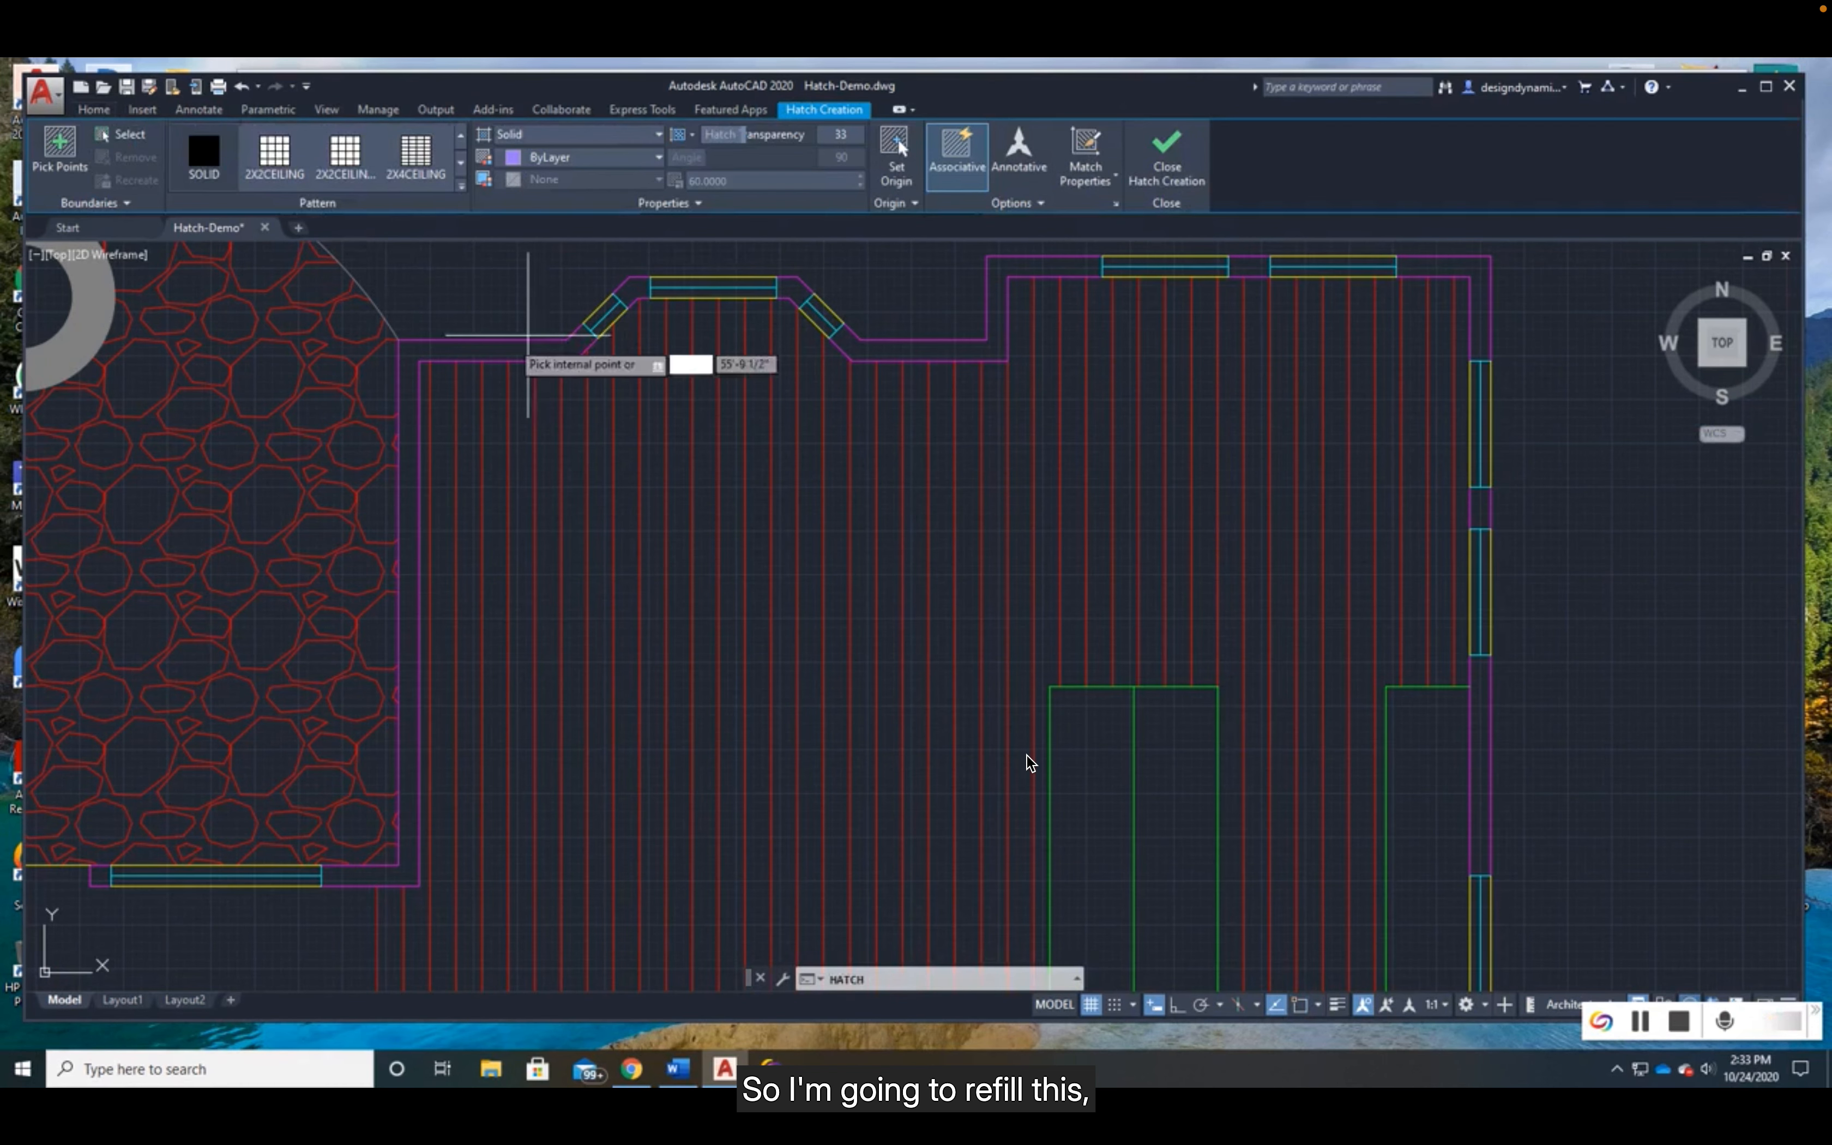
left_click(505, 351)
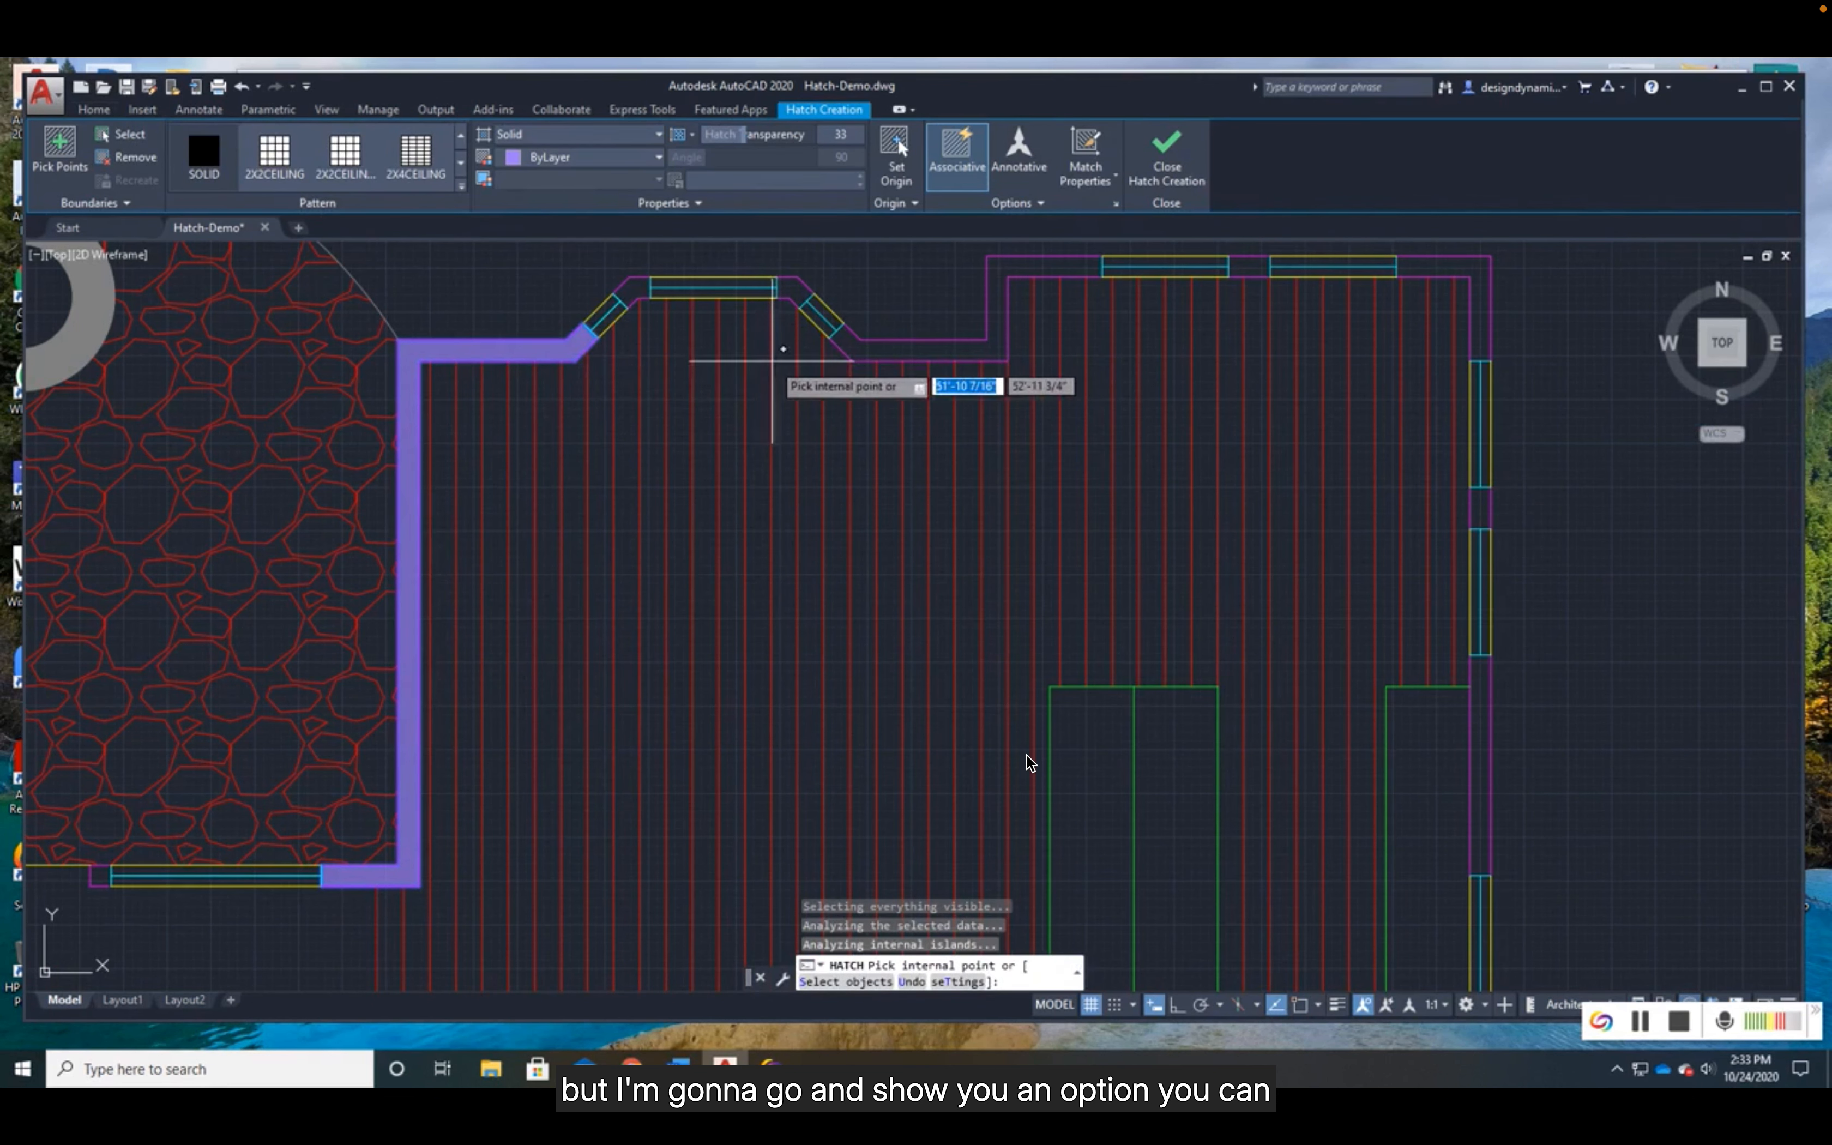
left_click(1017, 204)
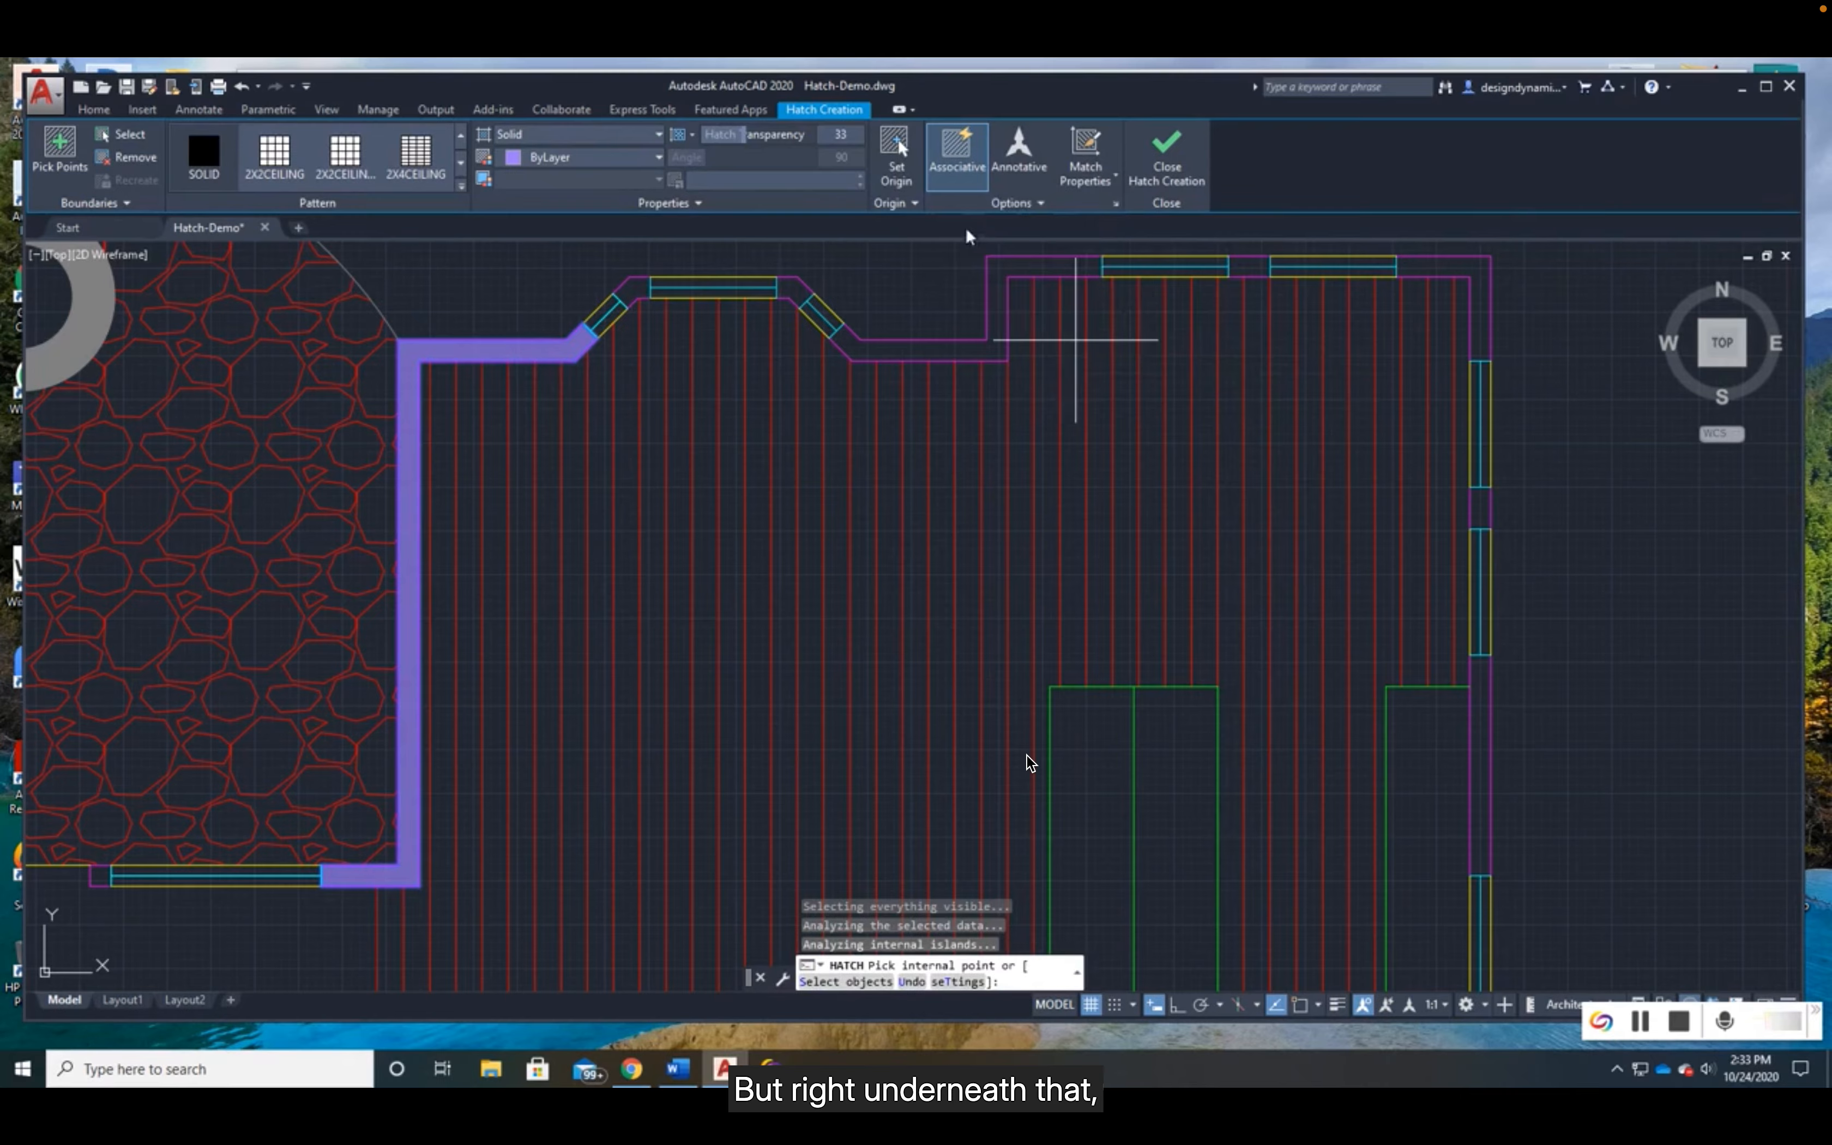
left_click(1011, 202)
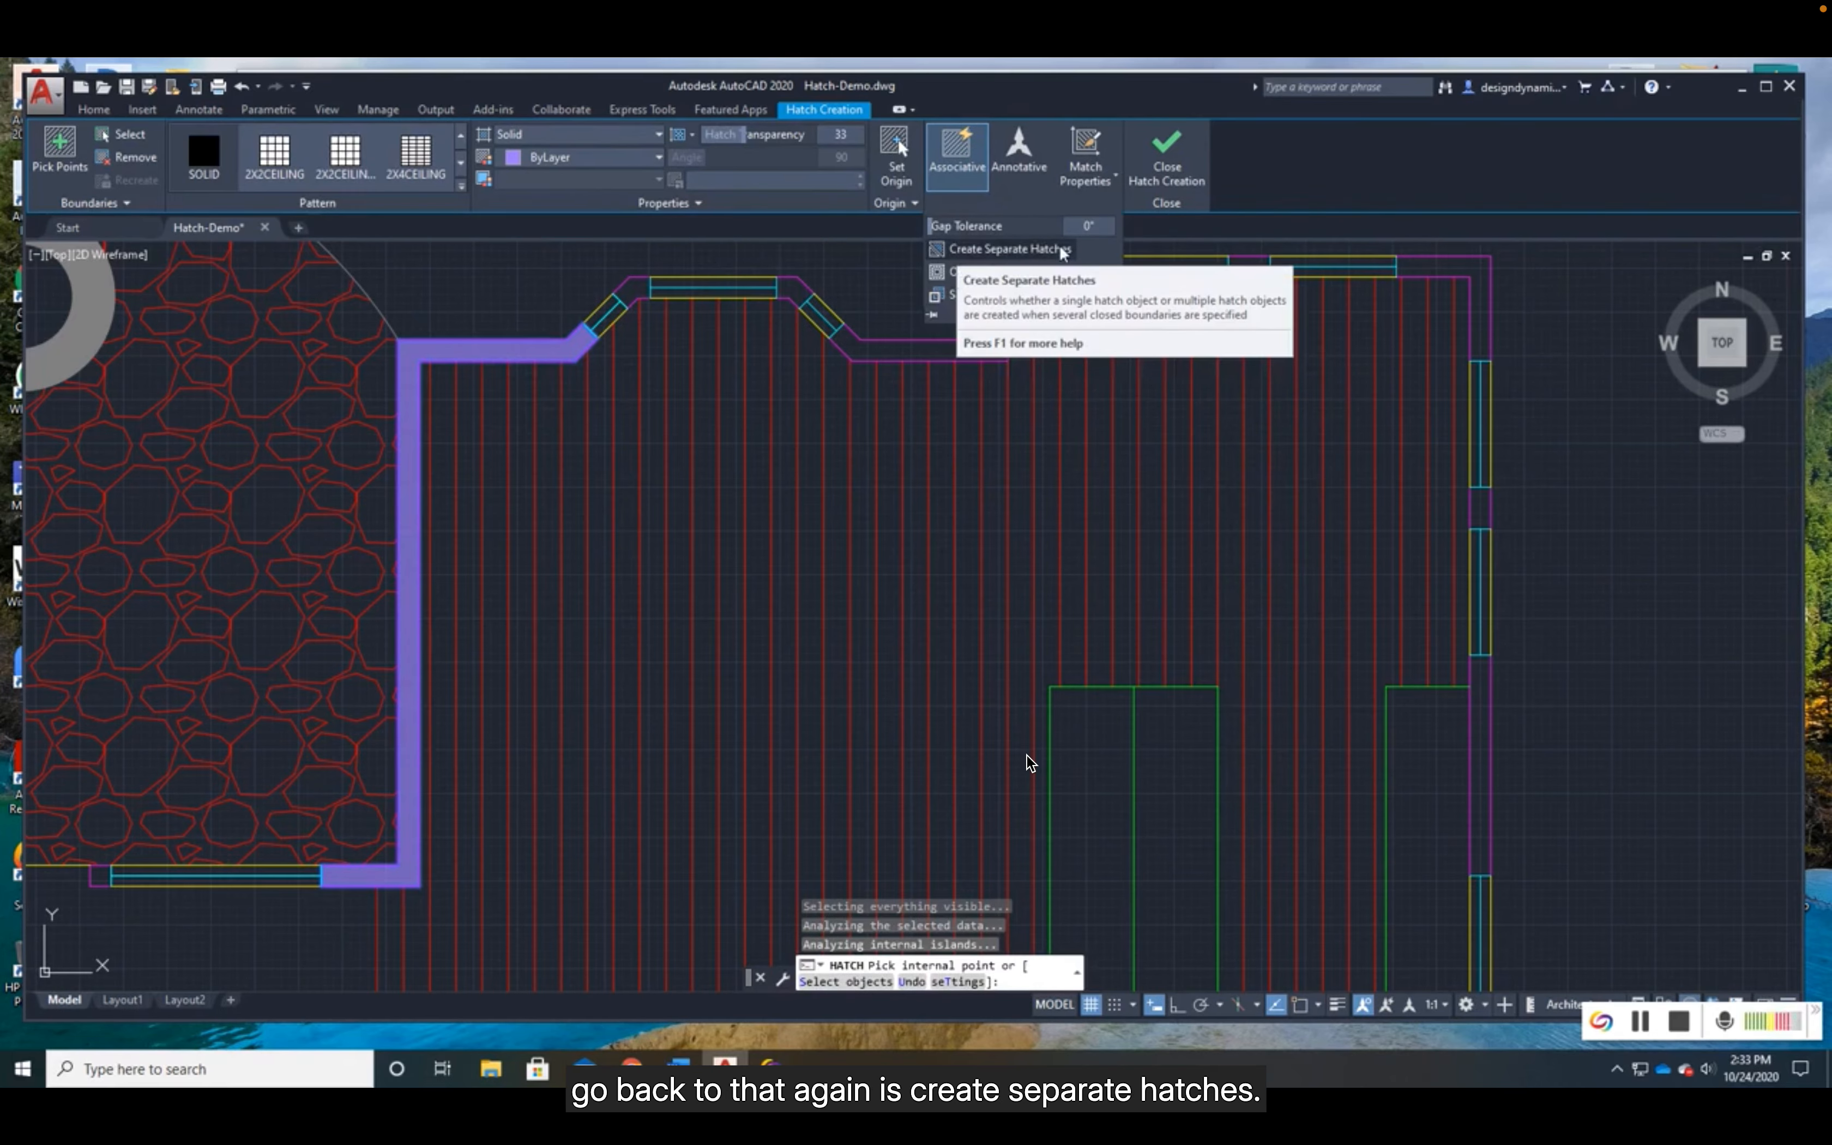
left_click(1014, 250)
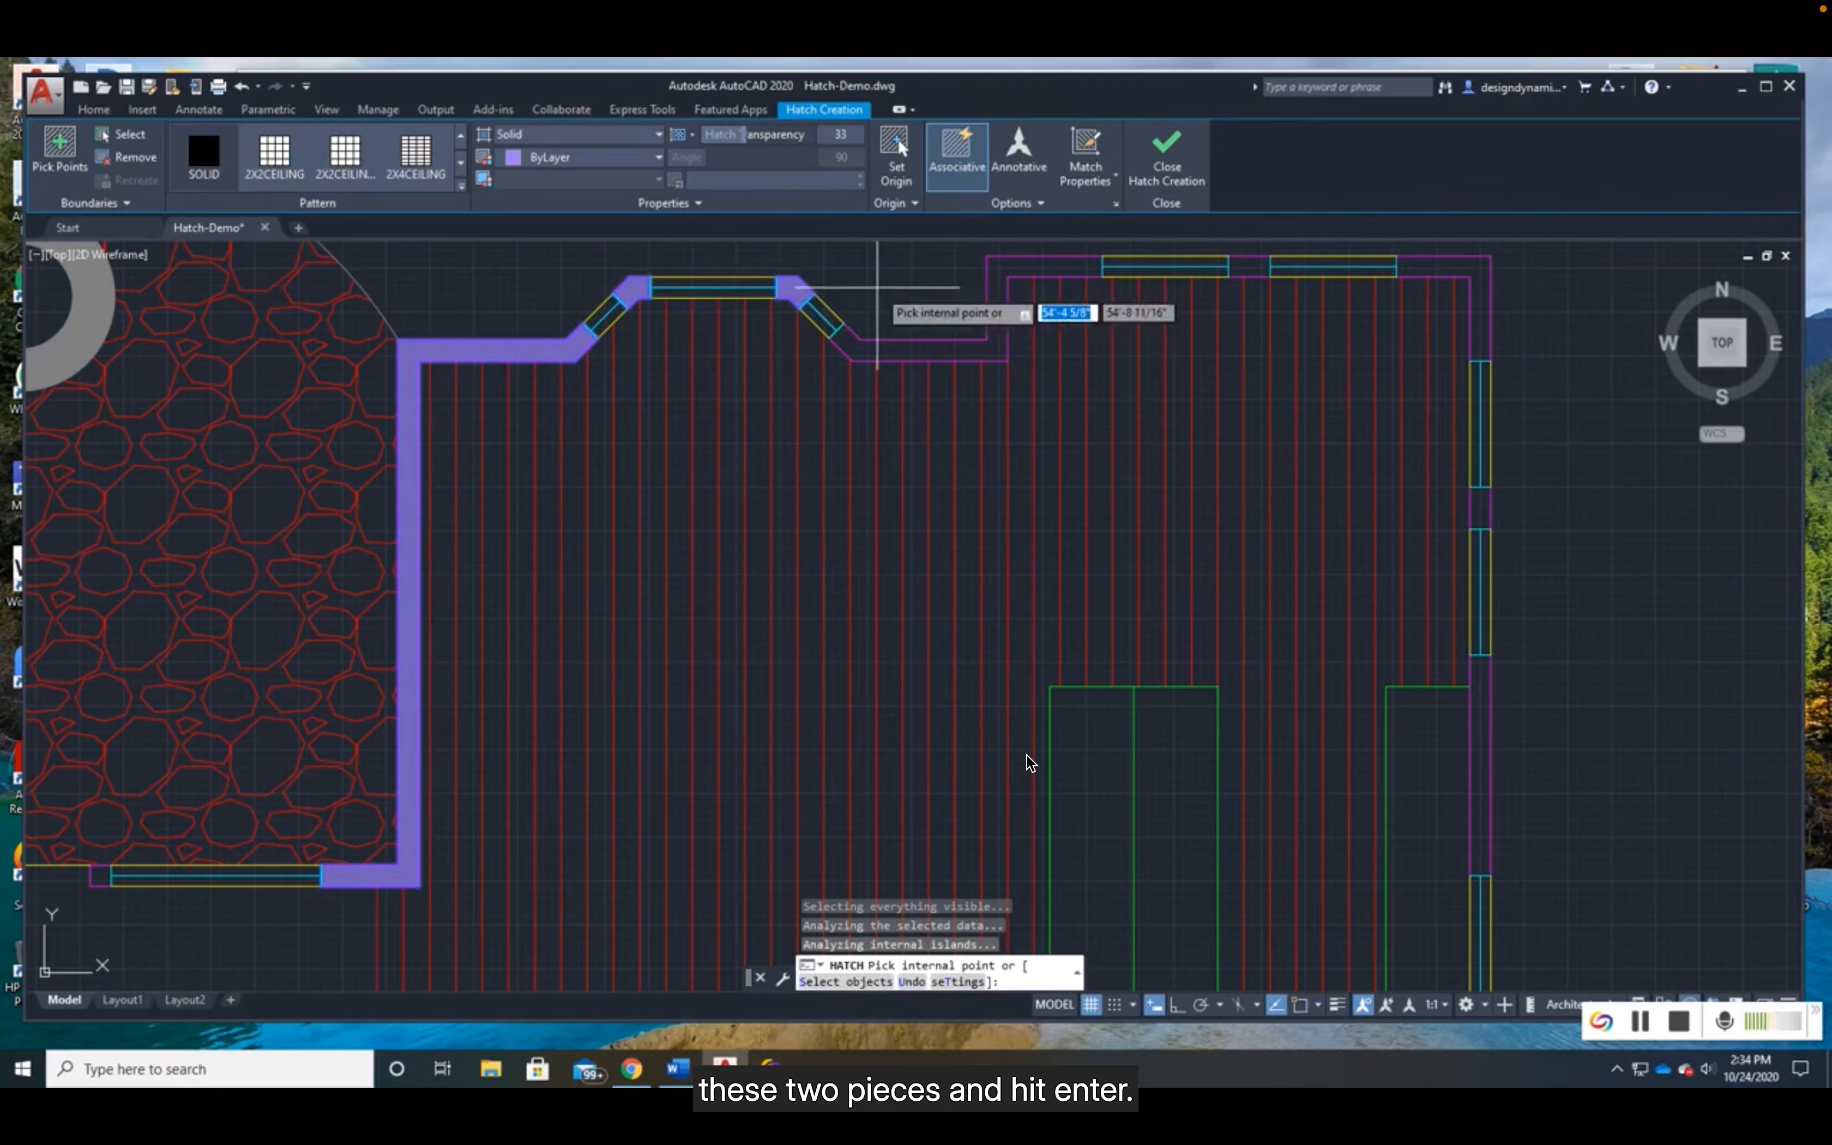
key("Return")
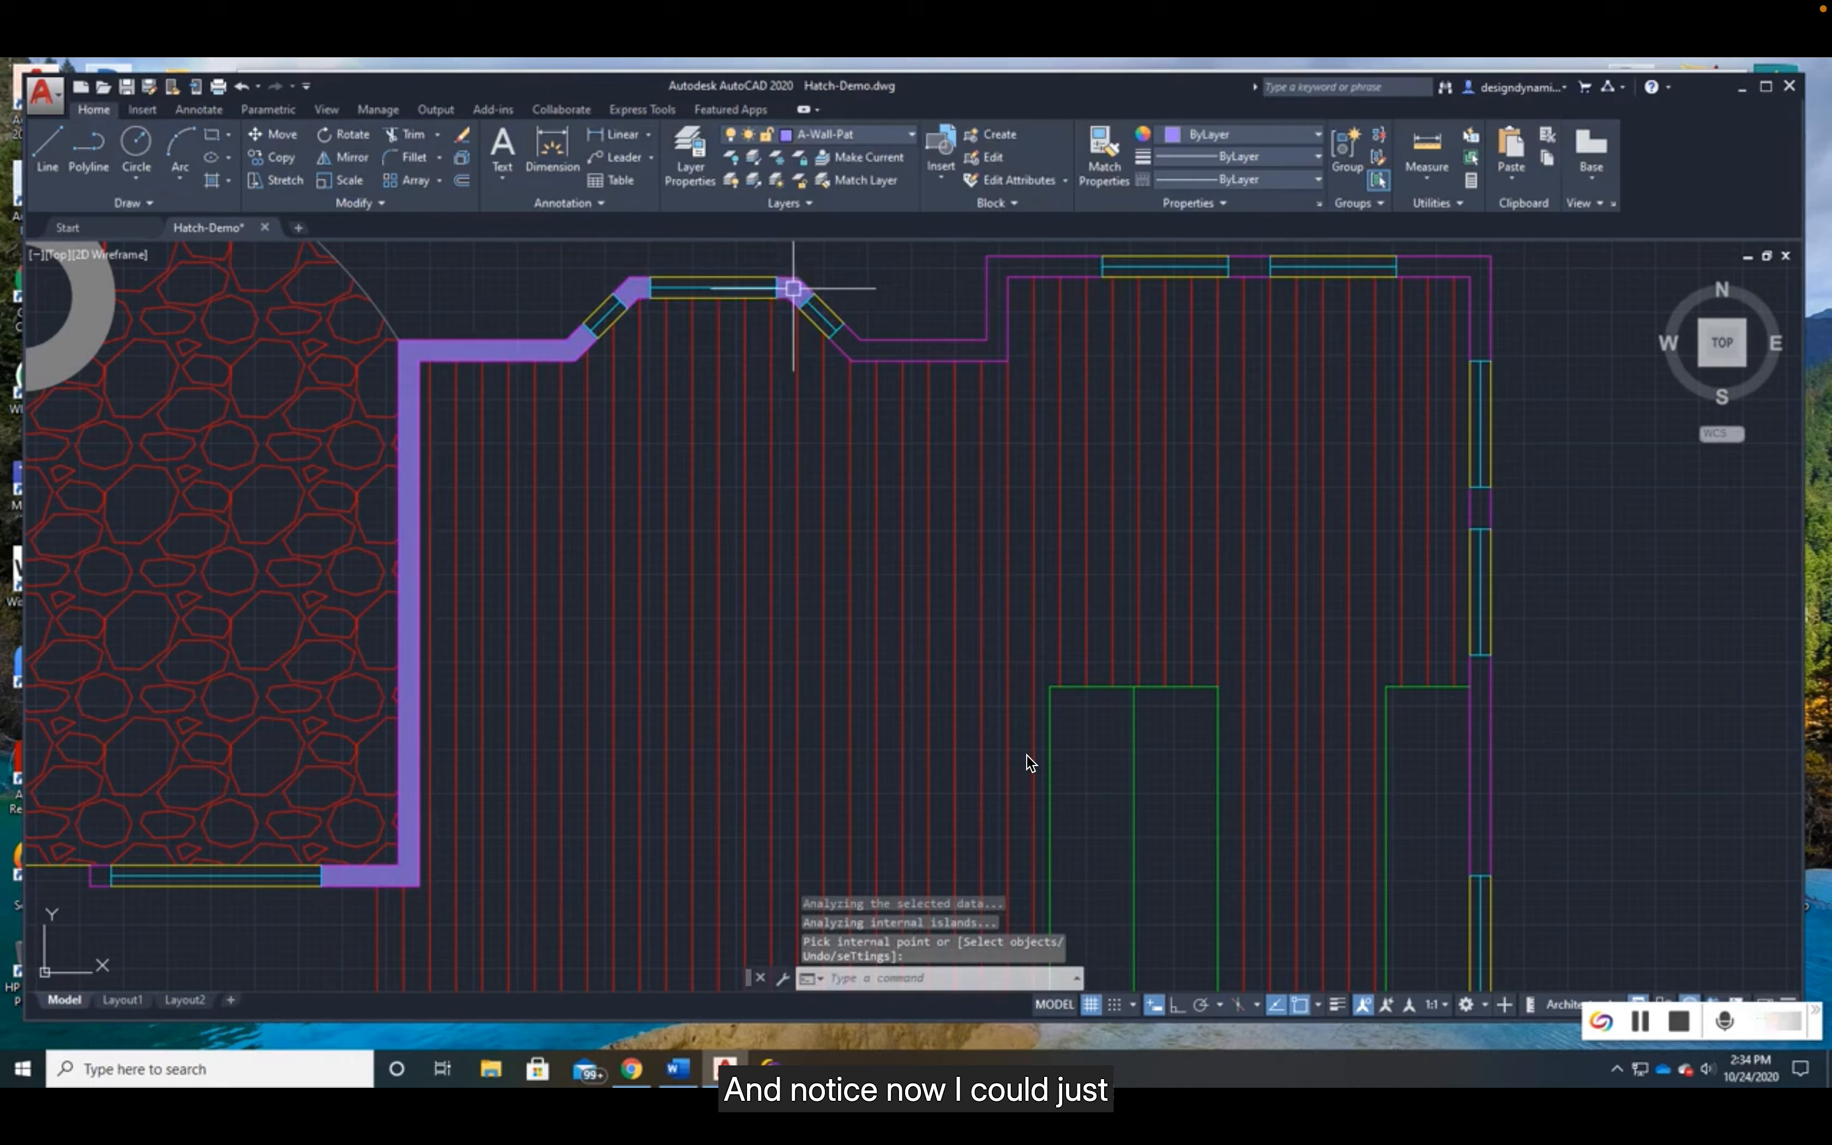
- Delete only the solid hatch in the bay window's east corner piece, and undo the deletion
left_click(794, 290)
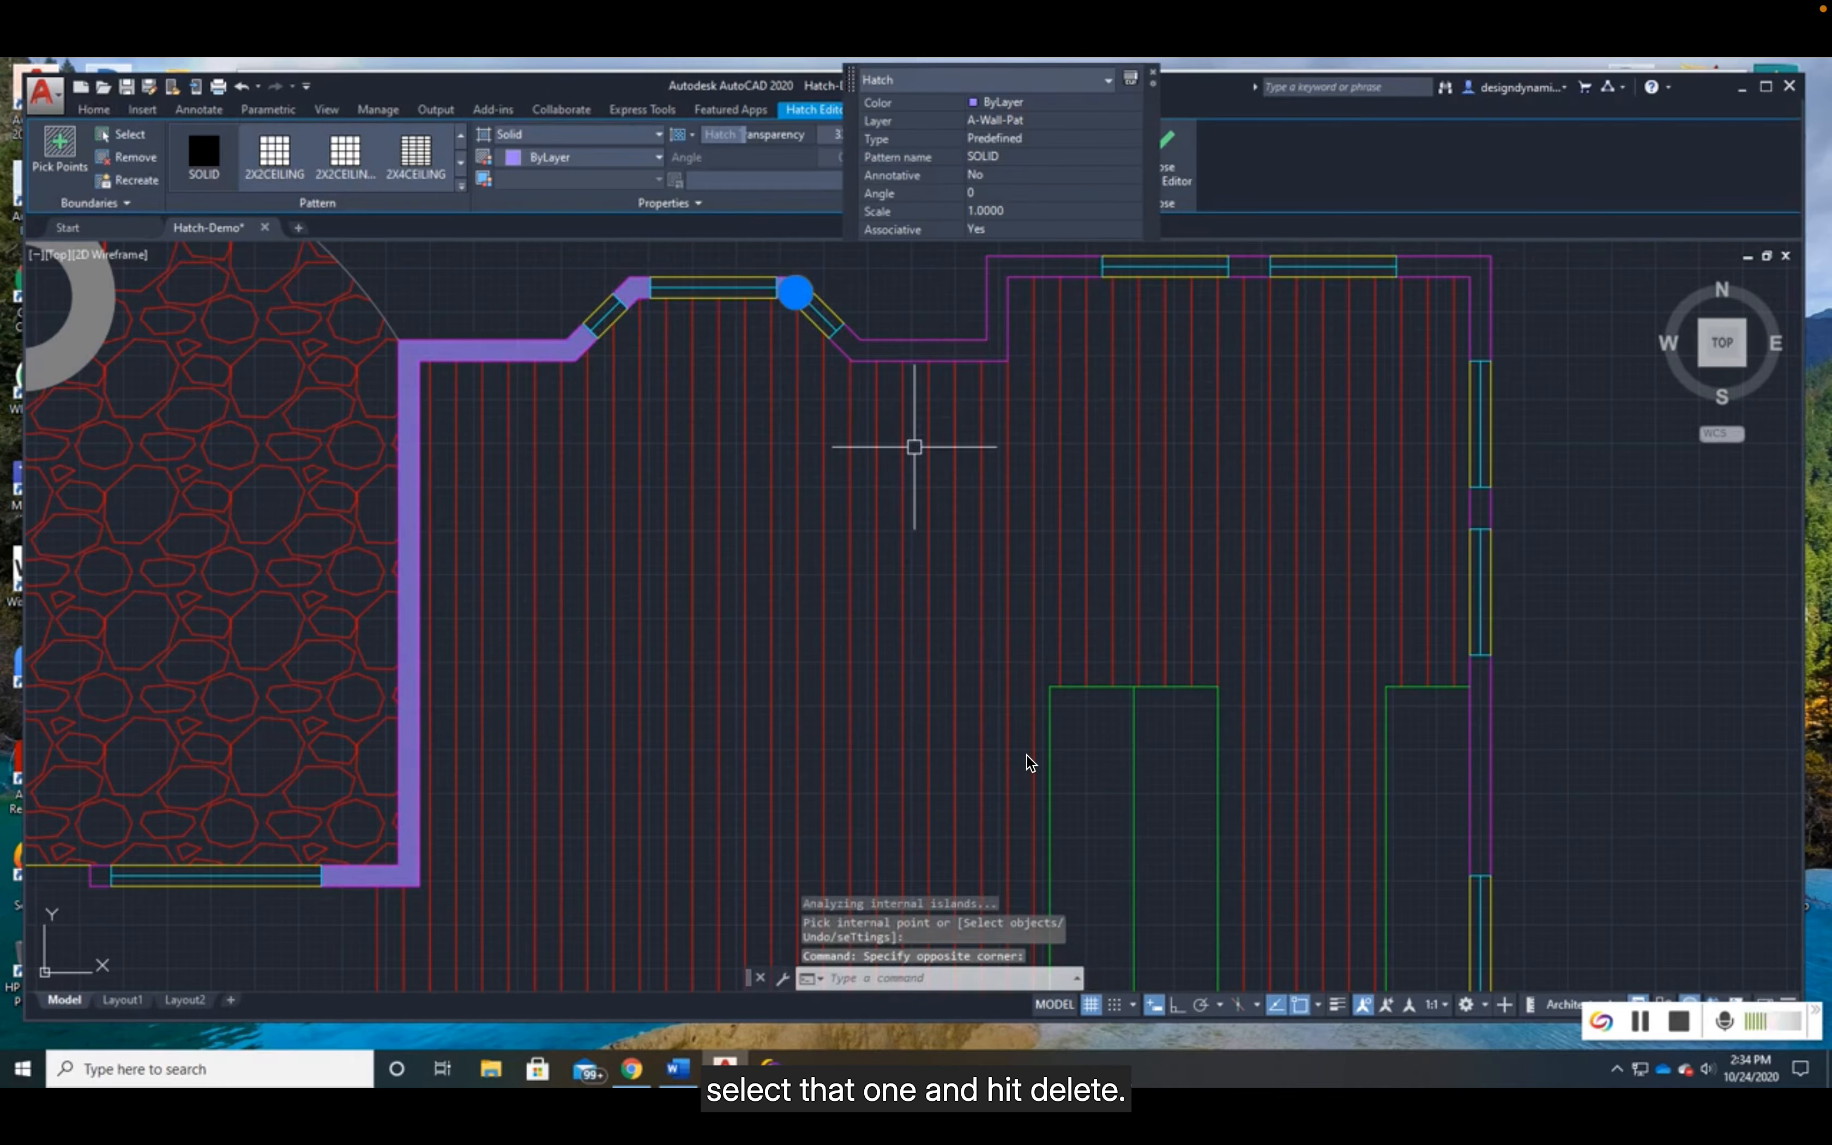
key("Delete")
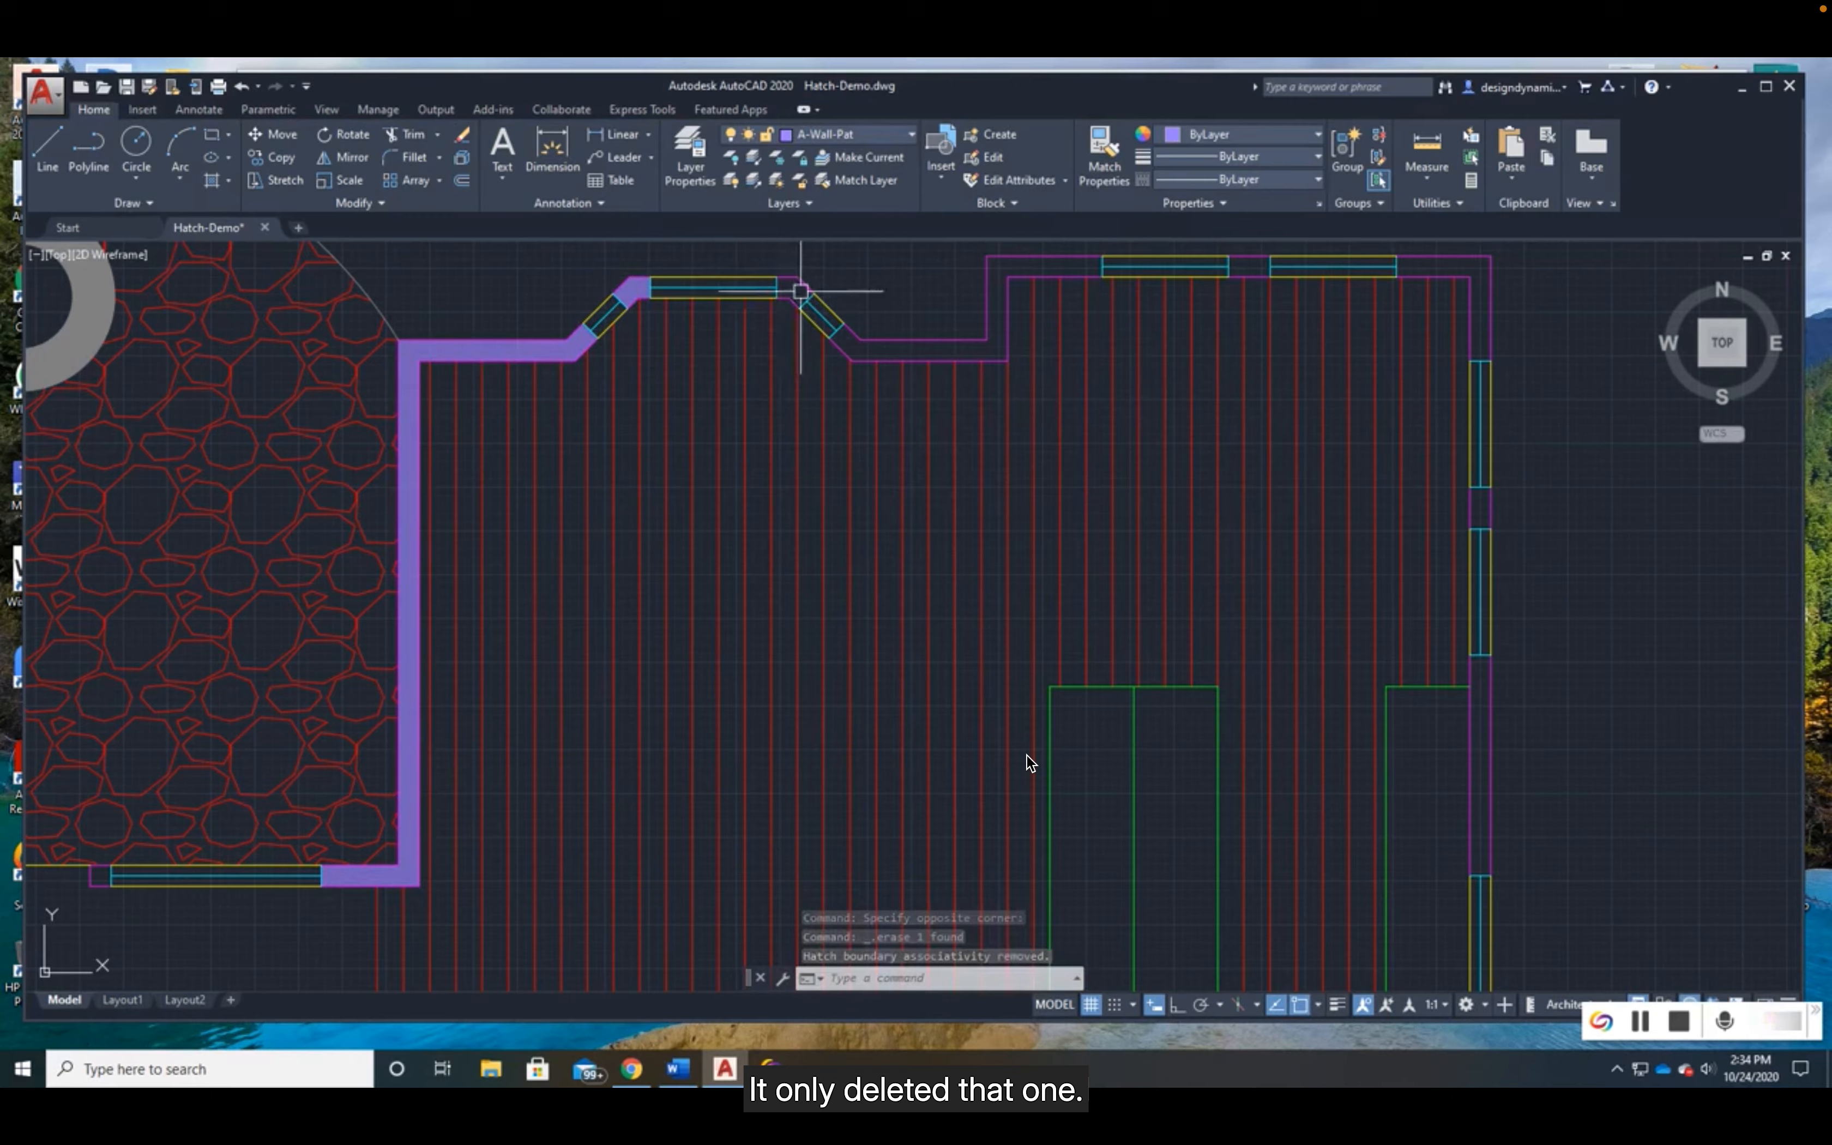
left_click(241, 85)
- Try to fill the stepped wall east of the bay window with the solid hatch, and dismiss the boundary error
mouse_move(1072, 417)
middle_mouse_down()
mouse_move(809, 536)
mouse_move(912, 613)
middle_mouse_up()
scroll(797, 502, "up", 3)
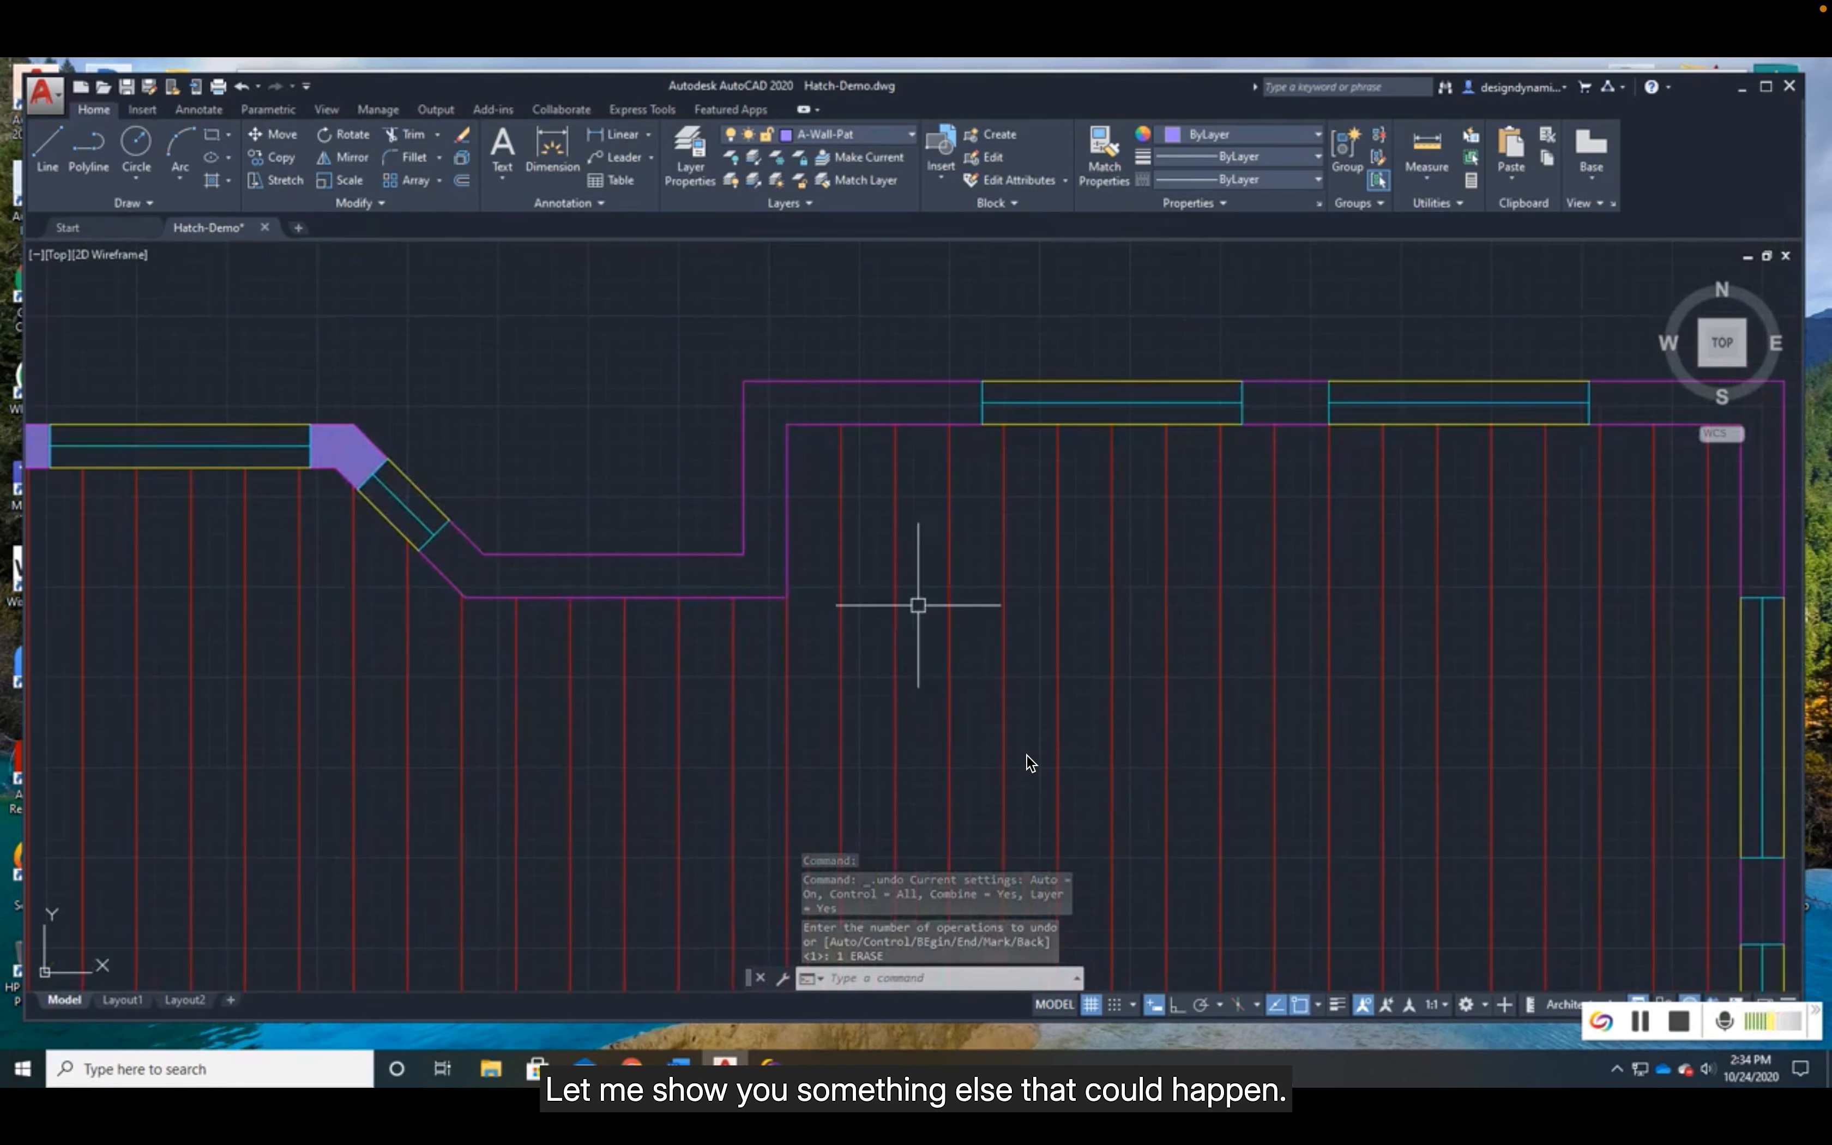
middle_click_drag(1058, 590, 857, 592)
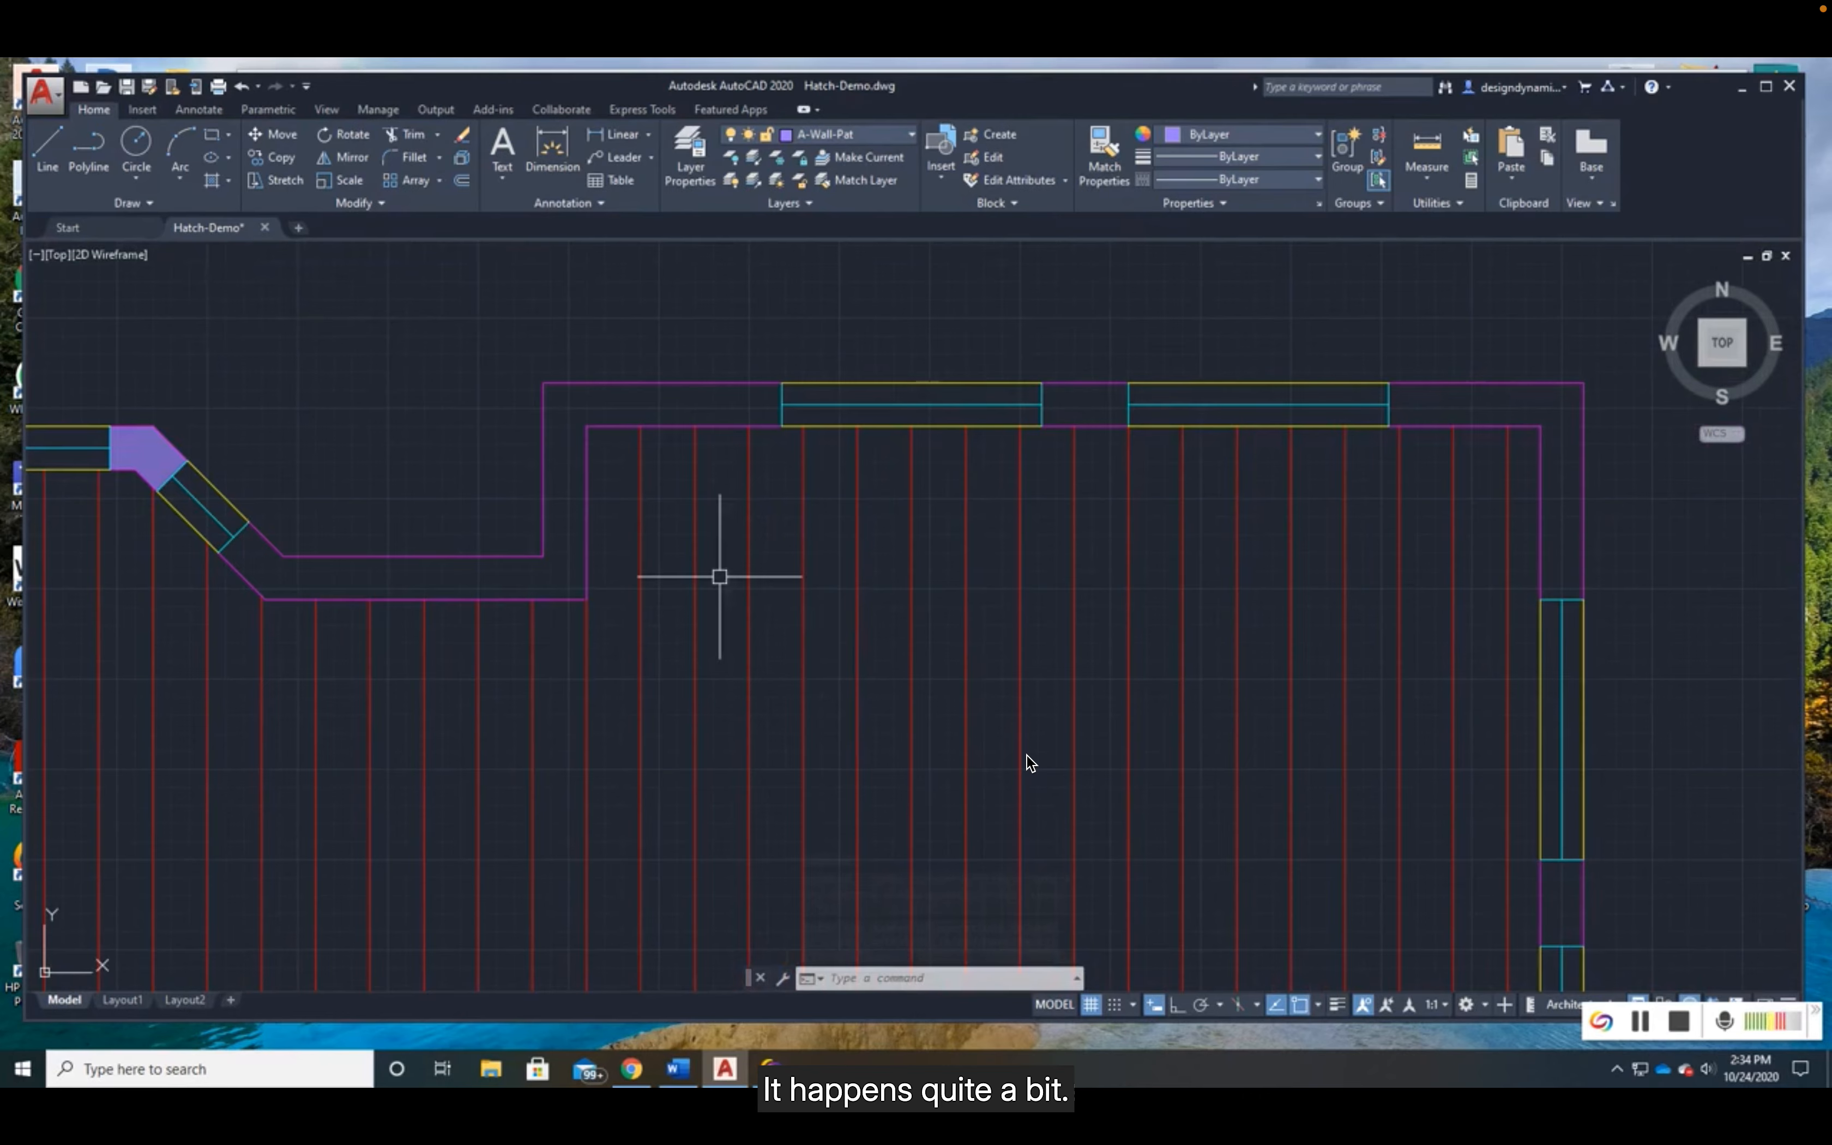
left_click(212, 183)
left_click(561, 496)
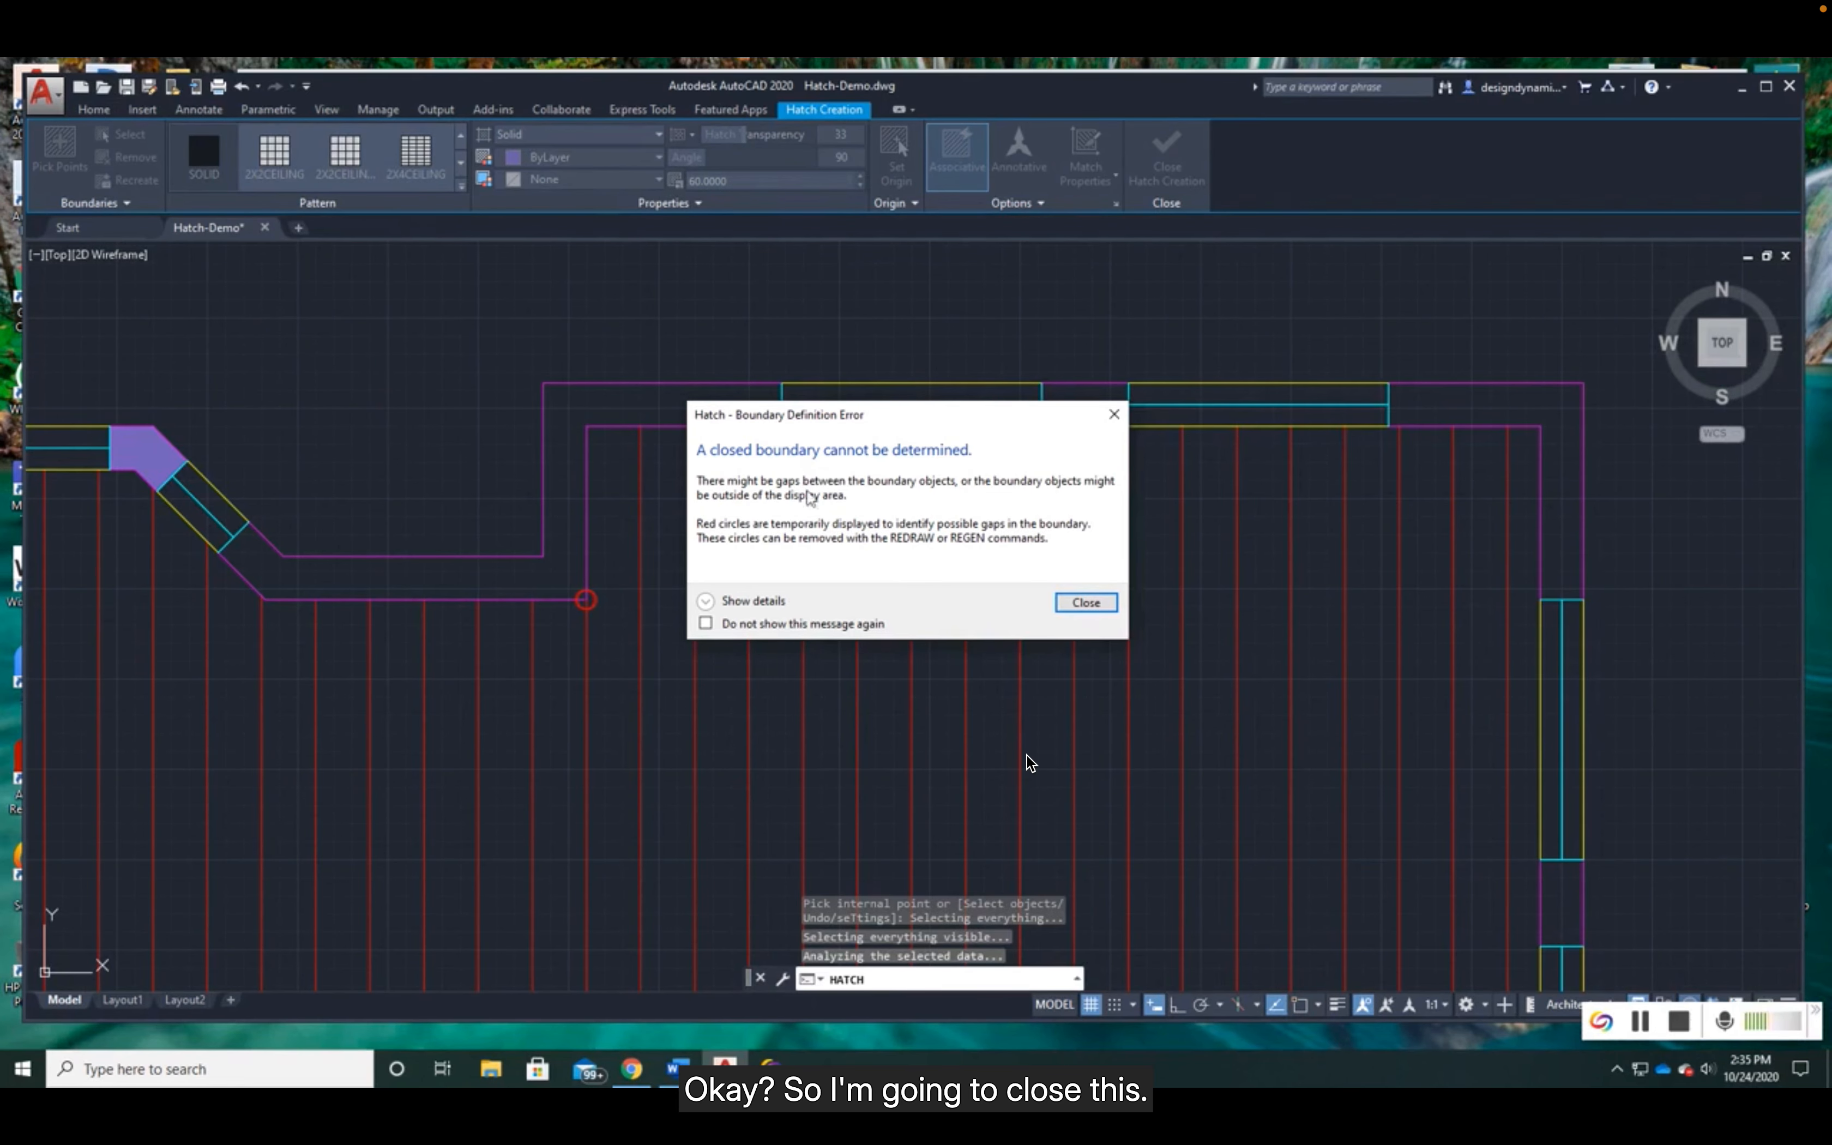
left_click(1086, 603)
- Examine the circled spot at the stepped wall's inner corner for a gap in the boundary, and cancel the hatch
scroll(610, 614, "up", 2)
scroll(610, 613, "up", 8)
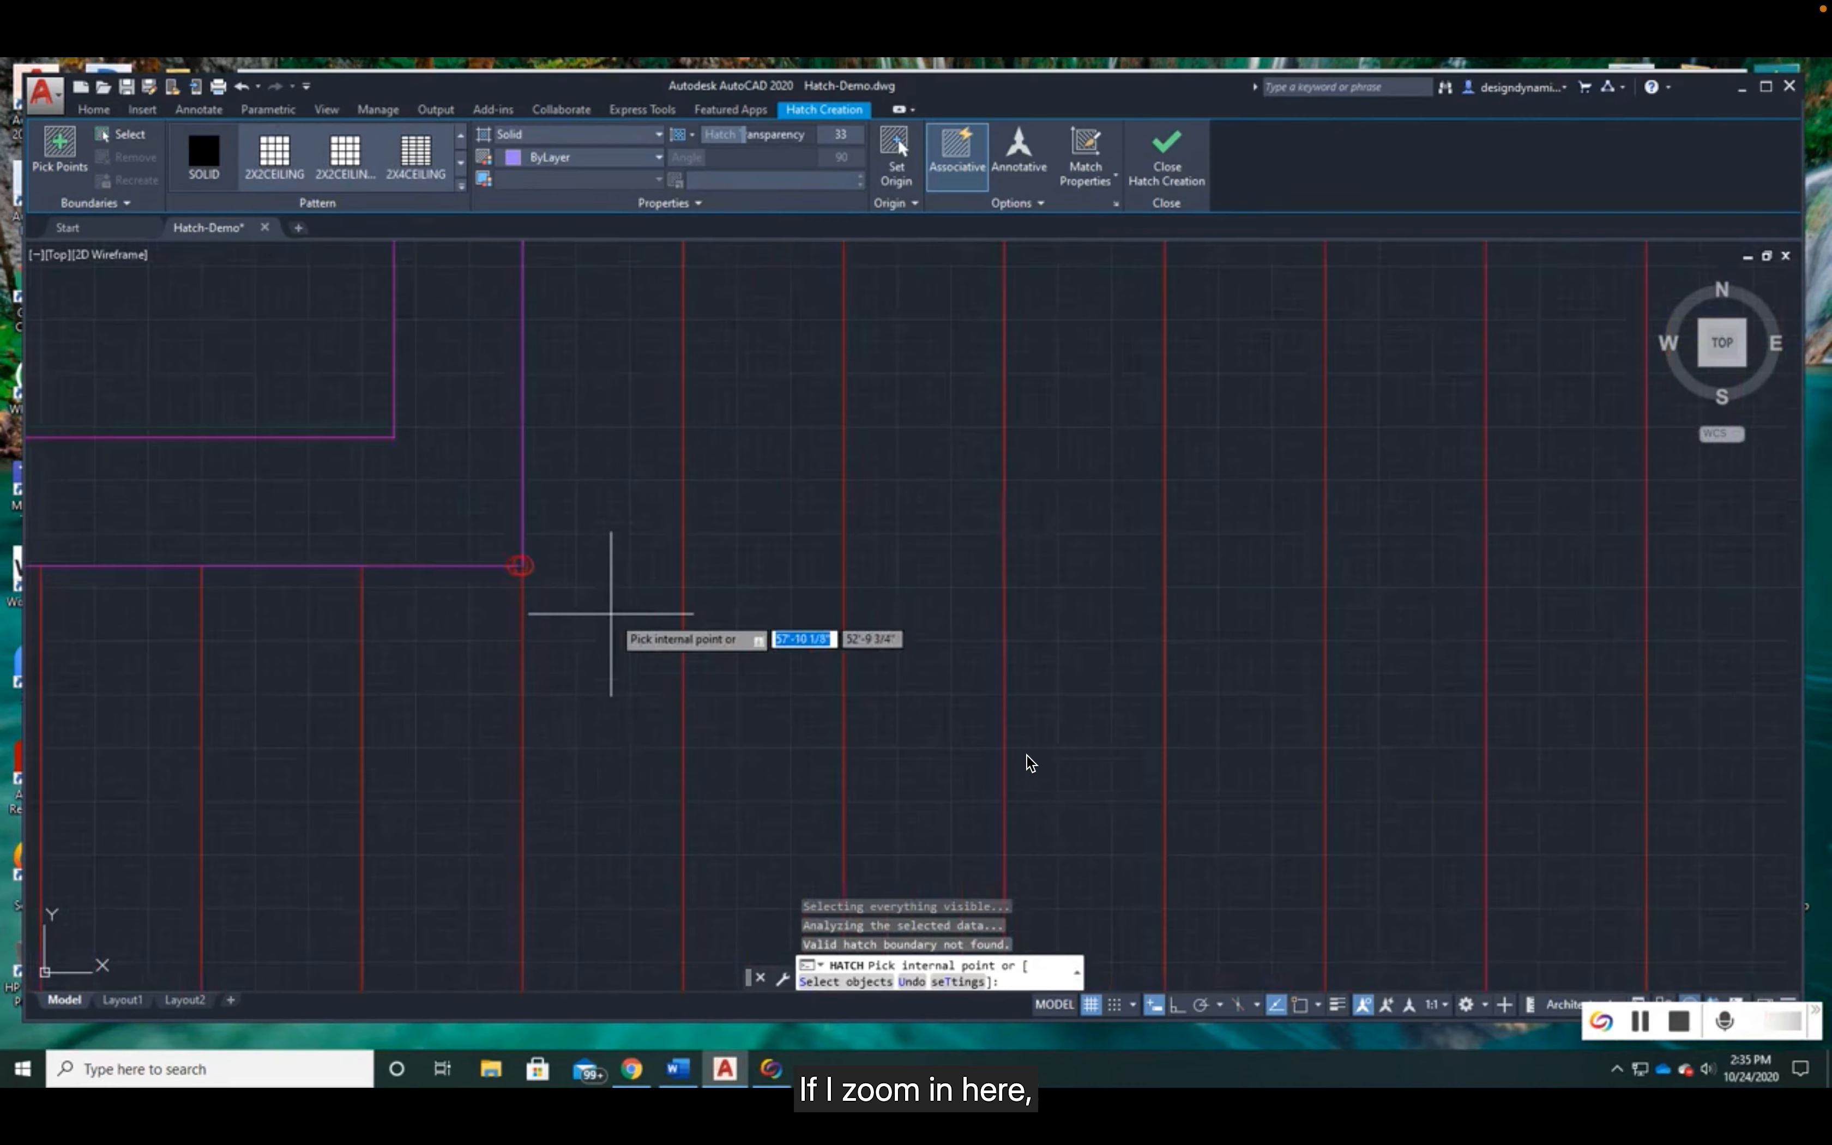
middle_click_drag(449, 547, 834, 575)
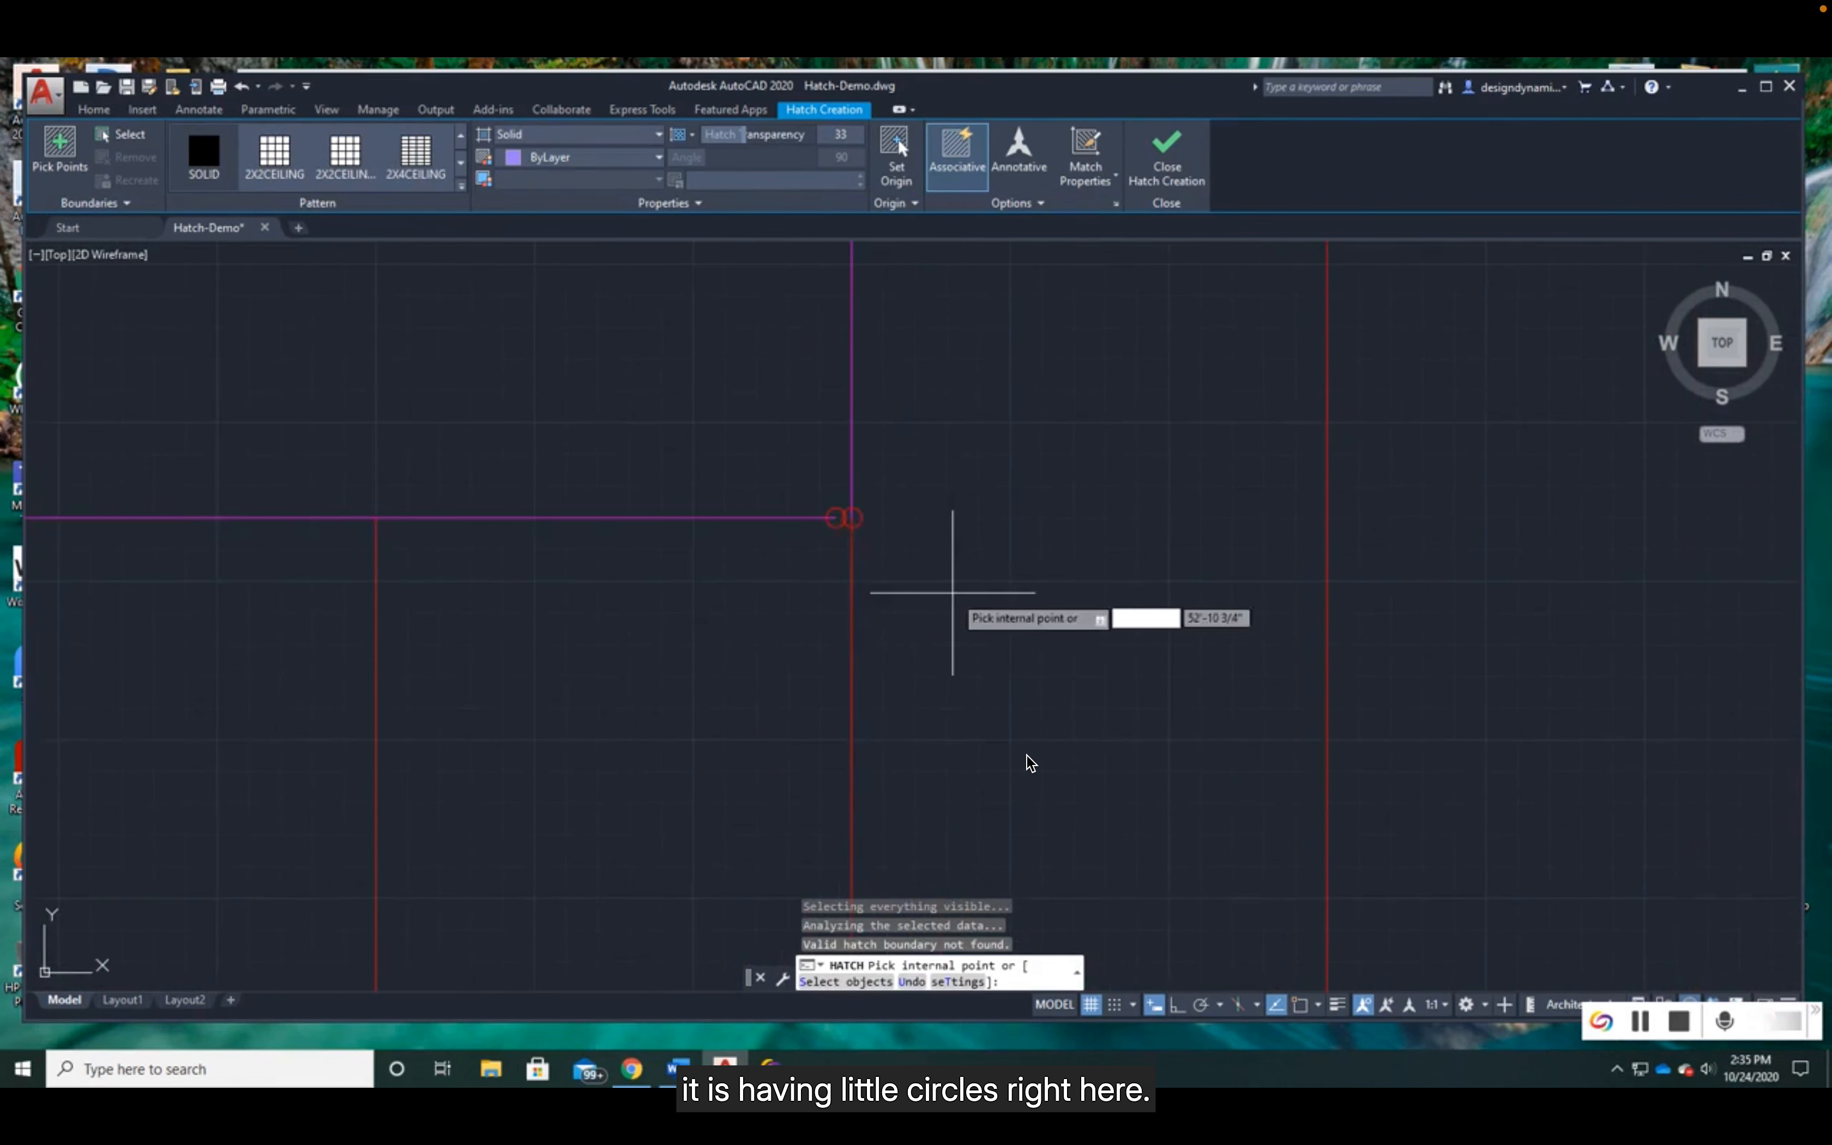
scroll(868, 531, "up", 4)
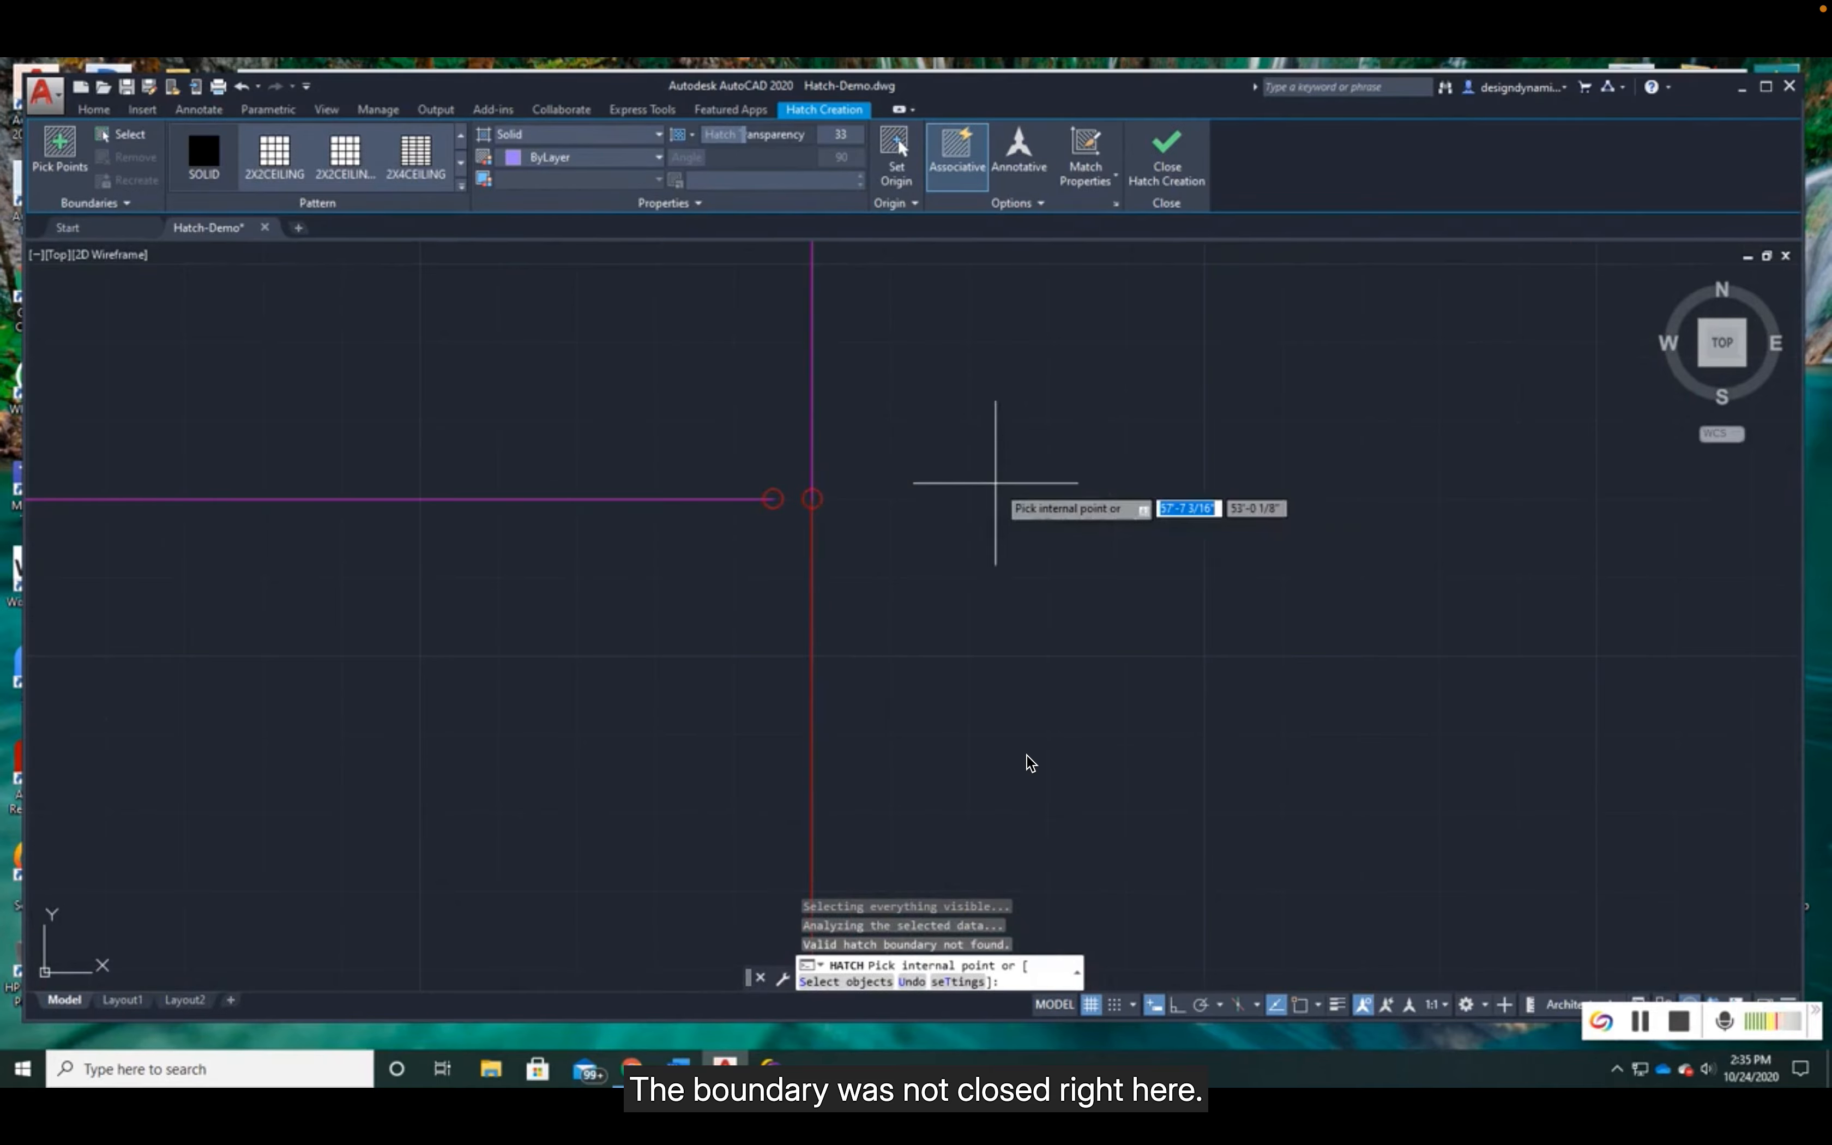
scroll(1001, 483, "down", 5)
scroll(1011, 476, "down", 3)
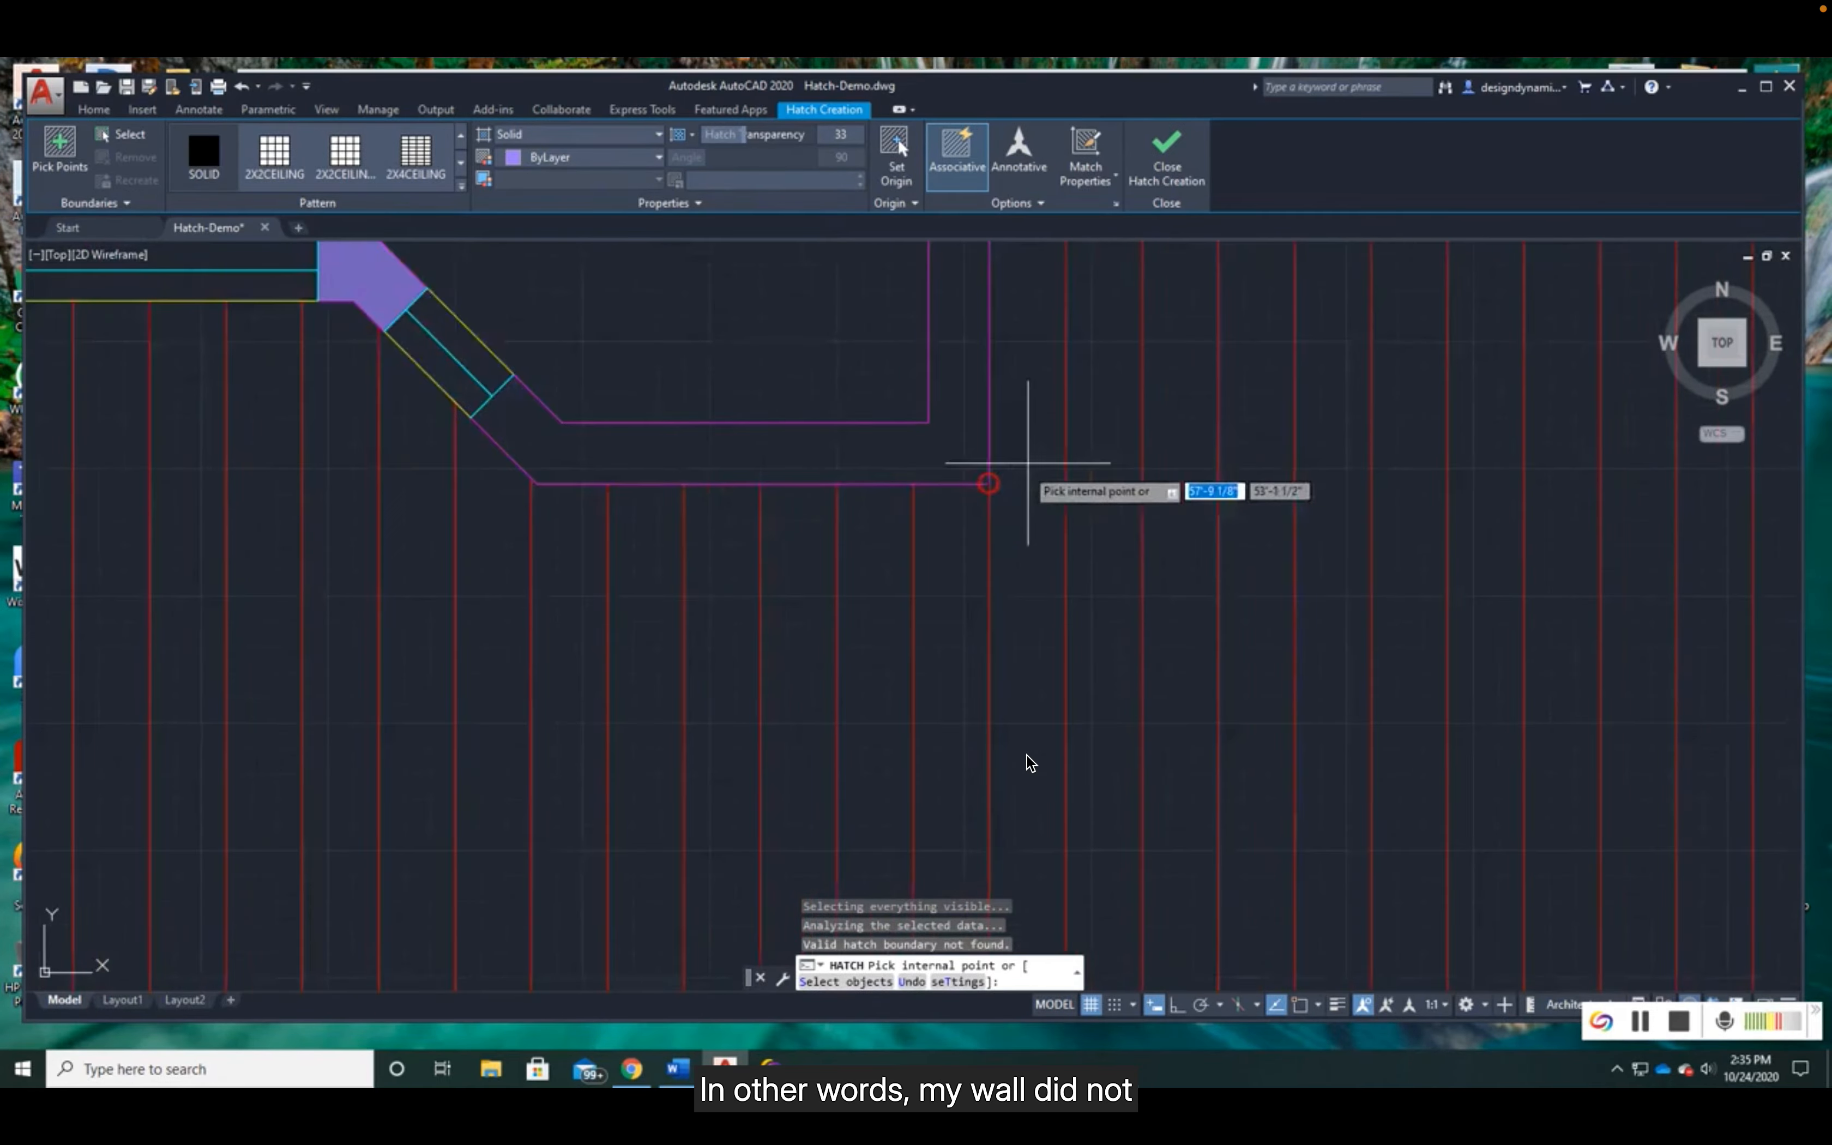
middle_click_drag(1037, 448, 922, 629)
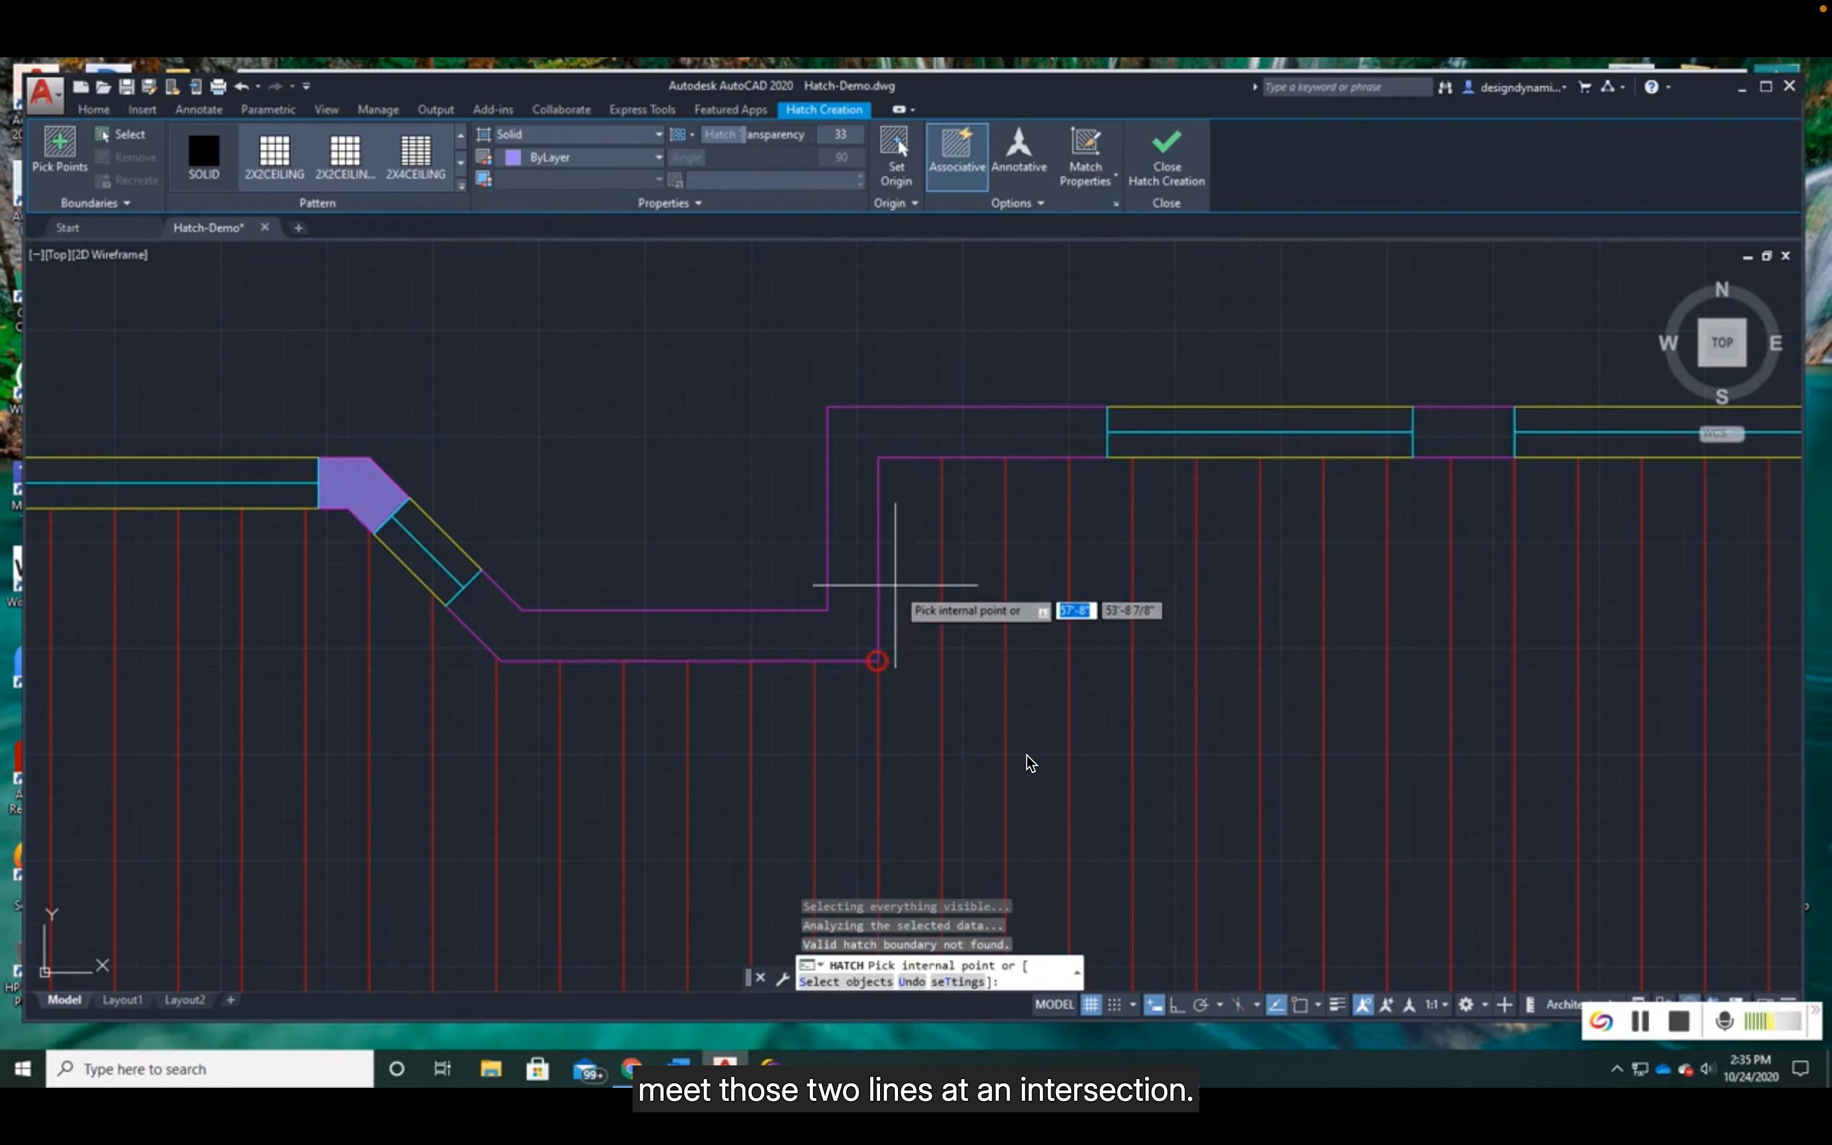
key("Escape")
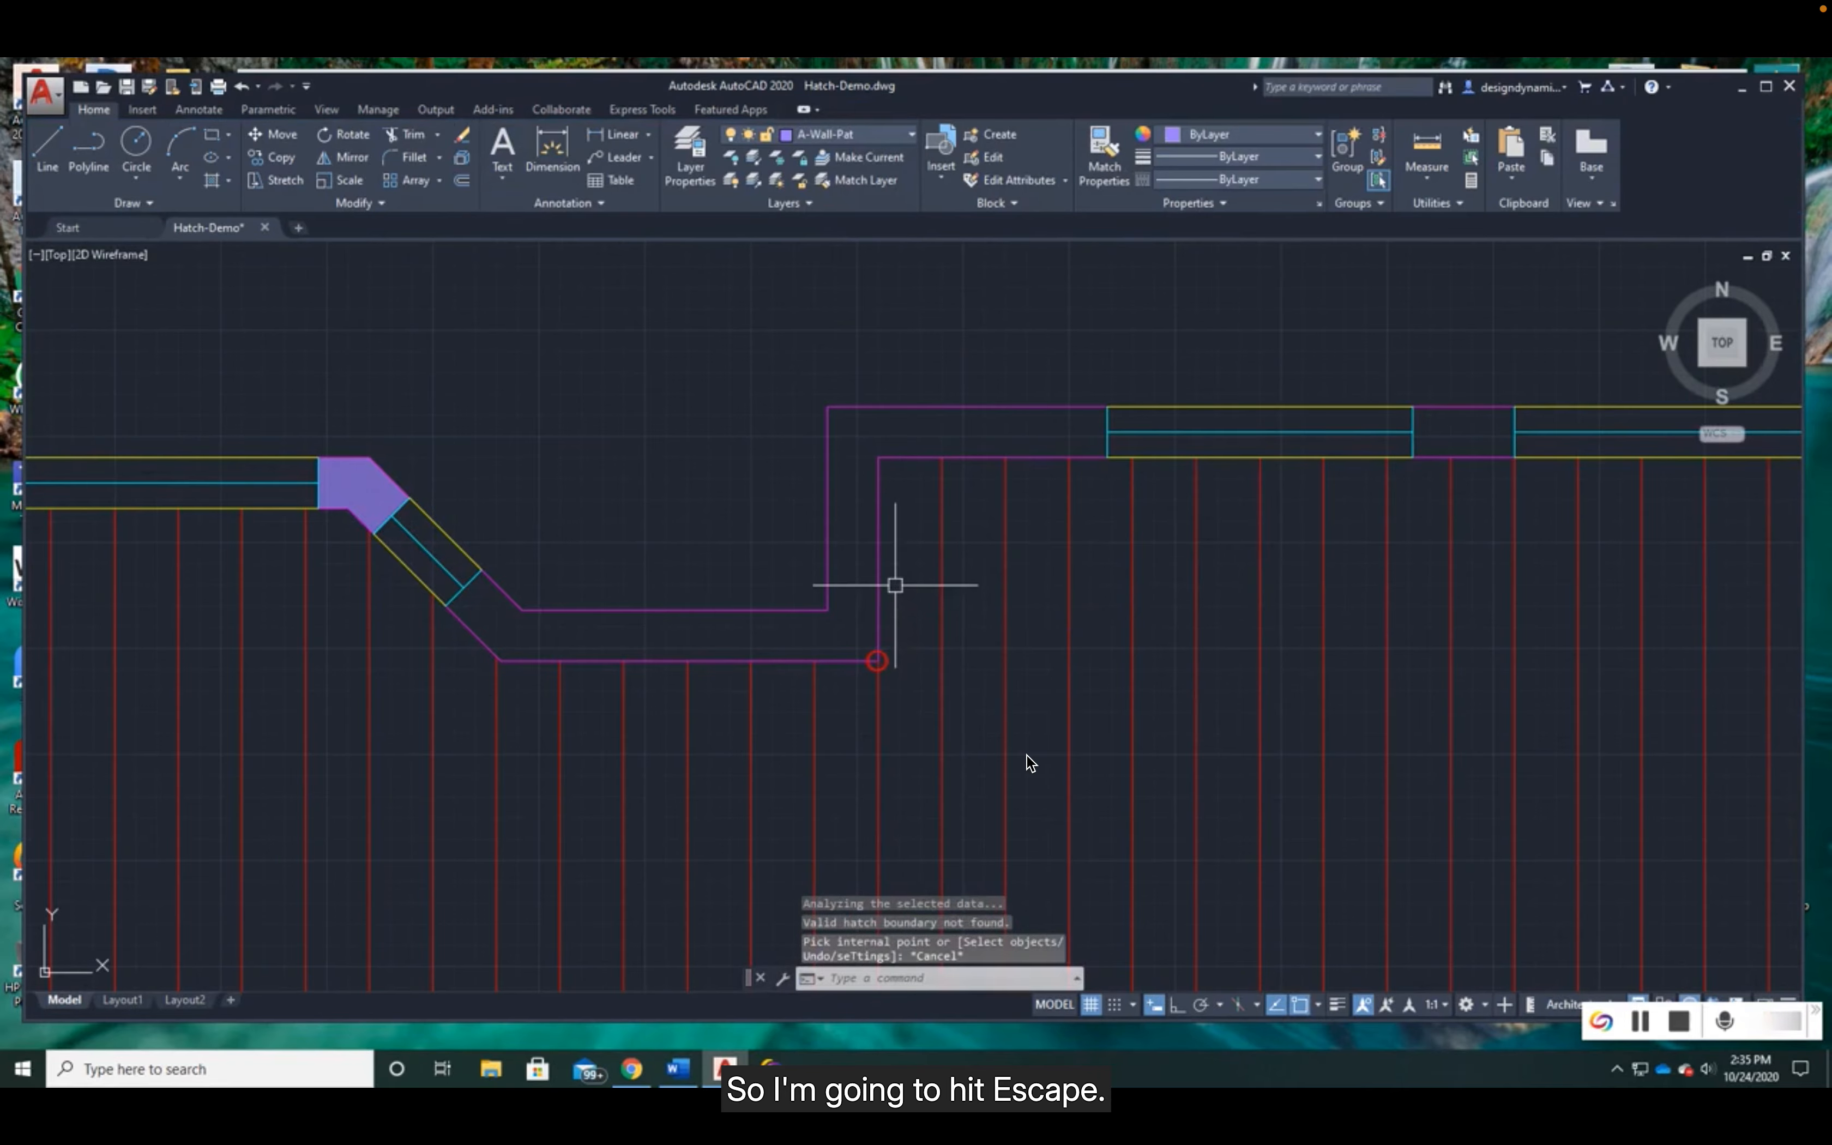
- Close the gap at the stepped wall's inner corner by filleting its horizontal and vertical wall lines together
left_click(416, 159)
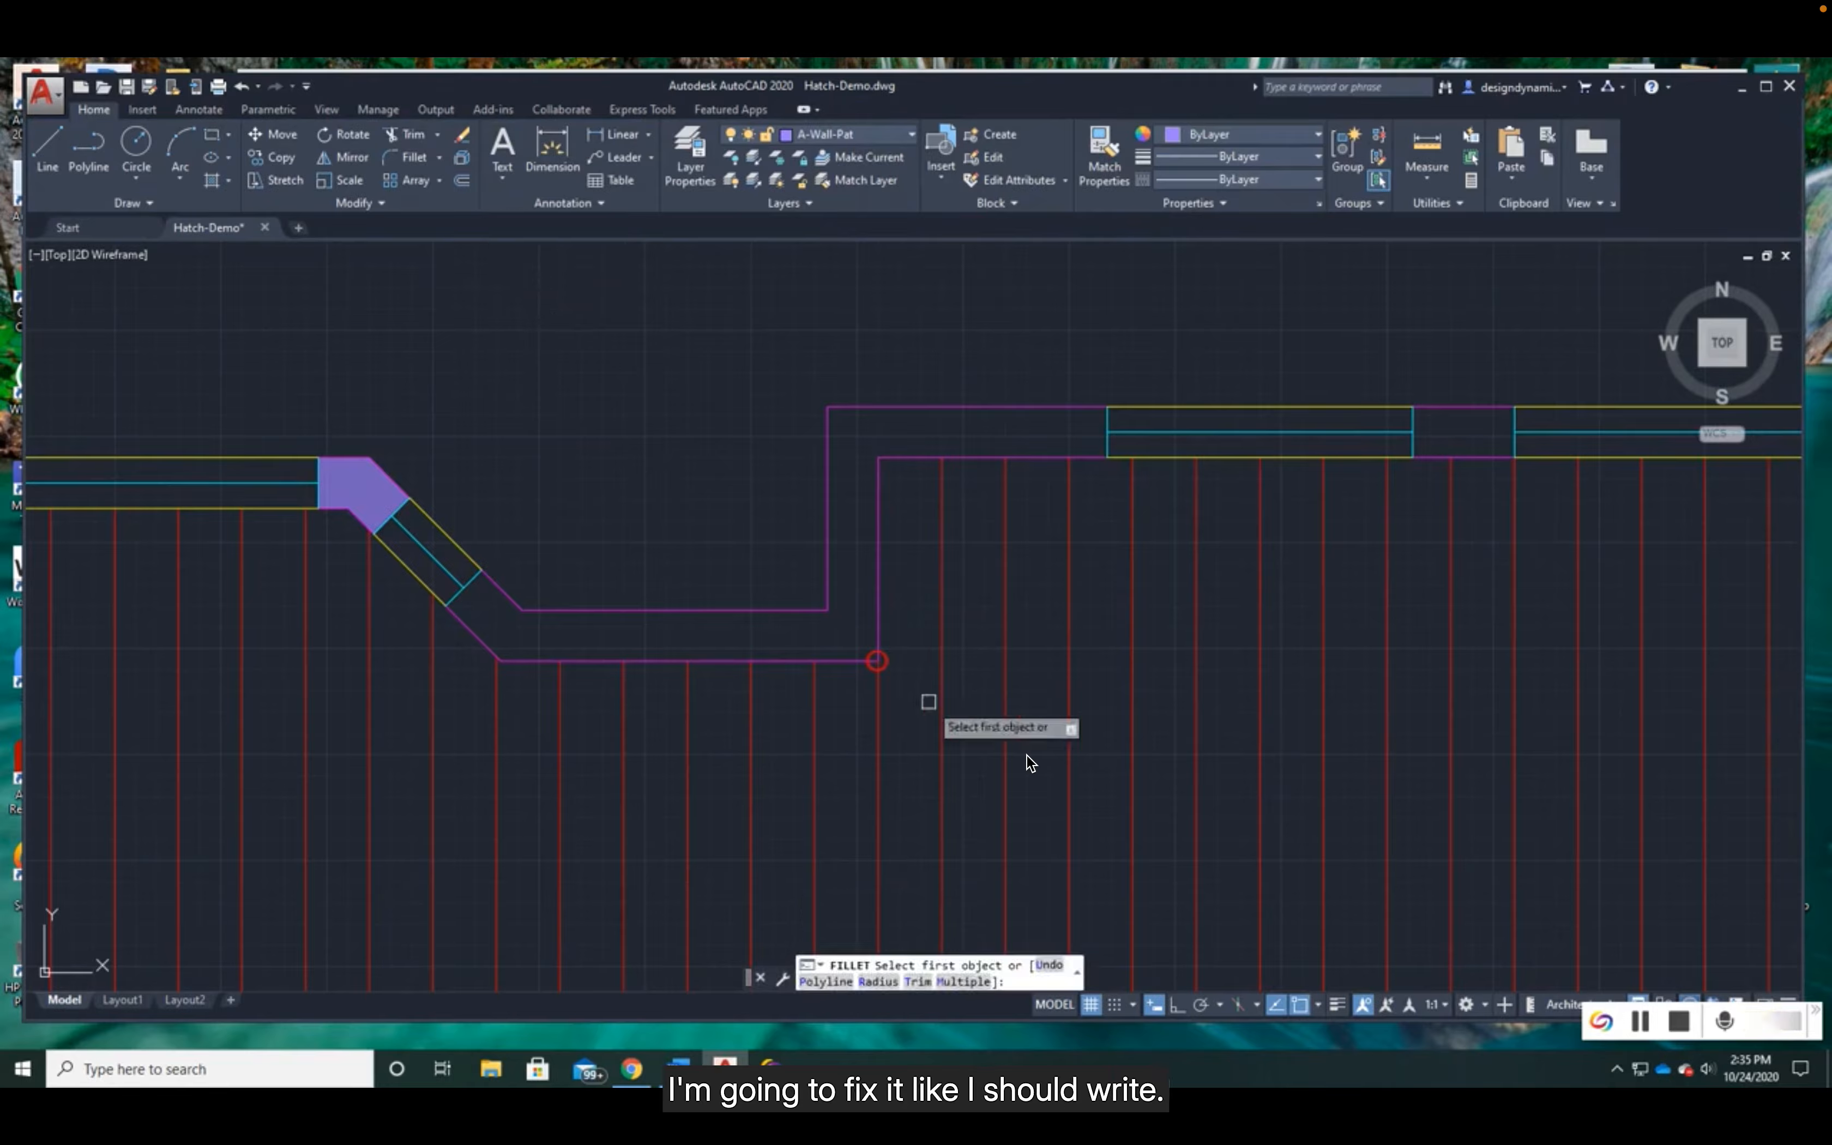
left_click(838, 660)
left_click(879, 634)
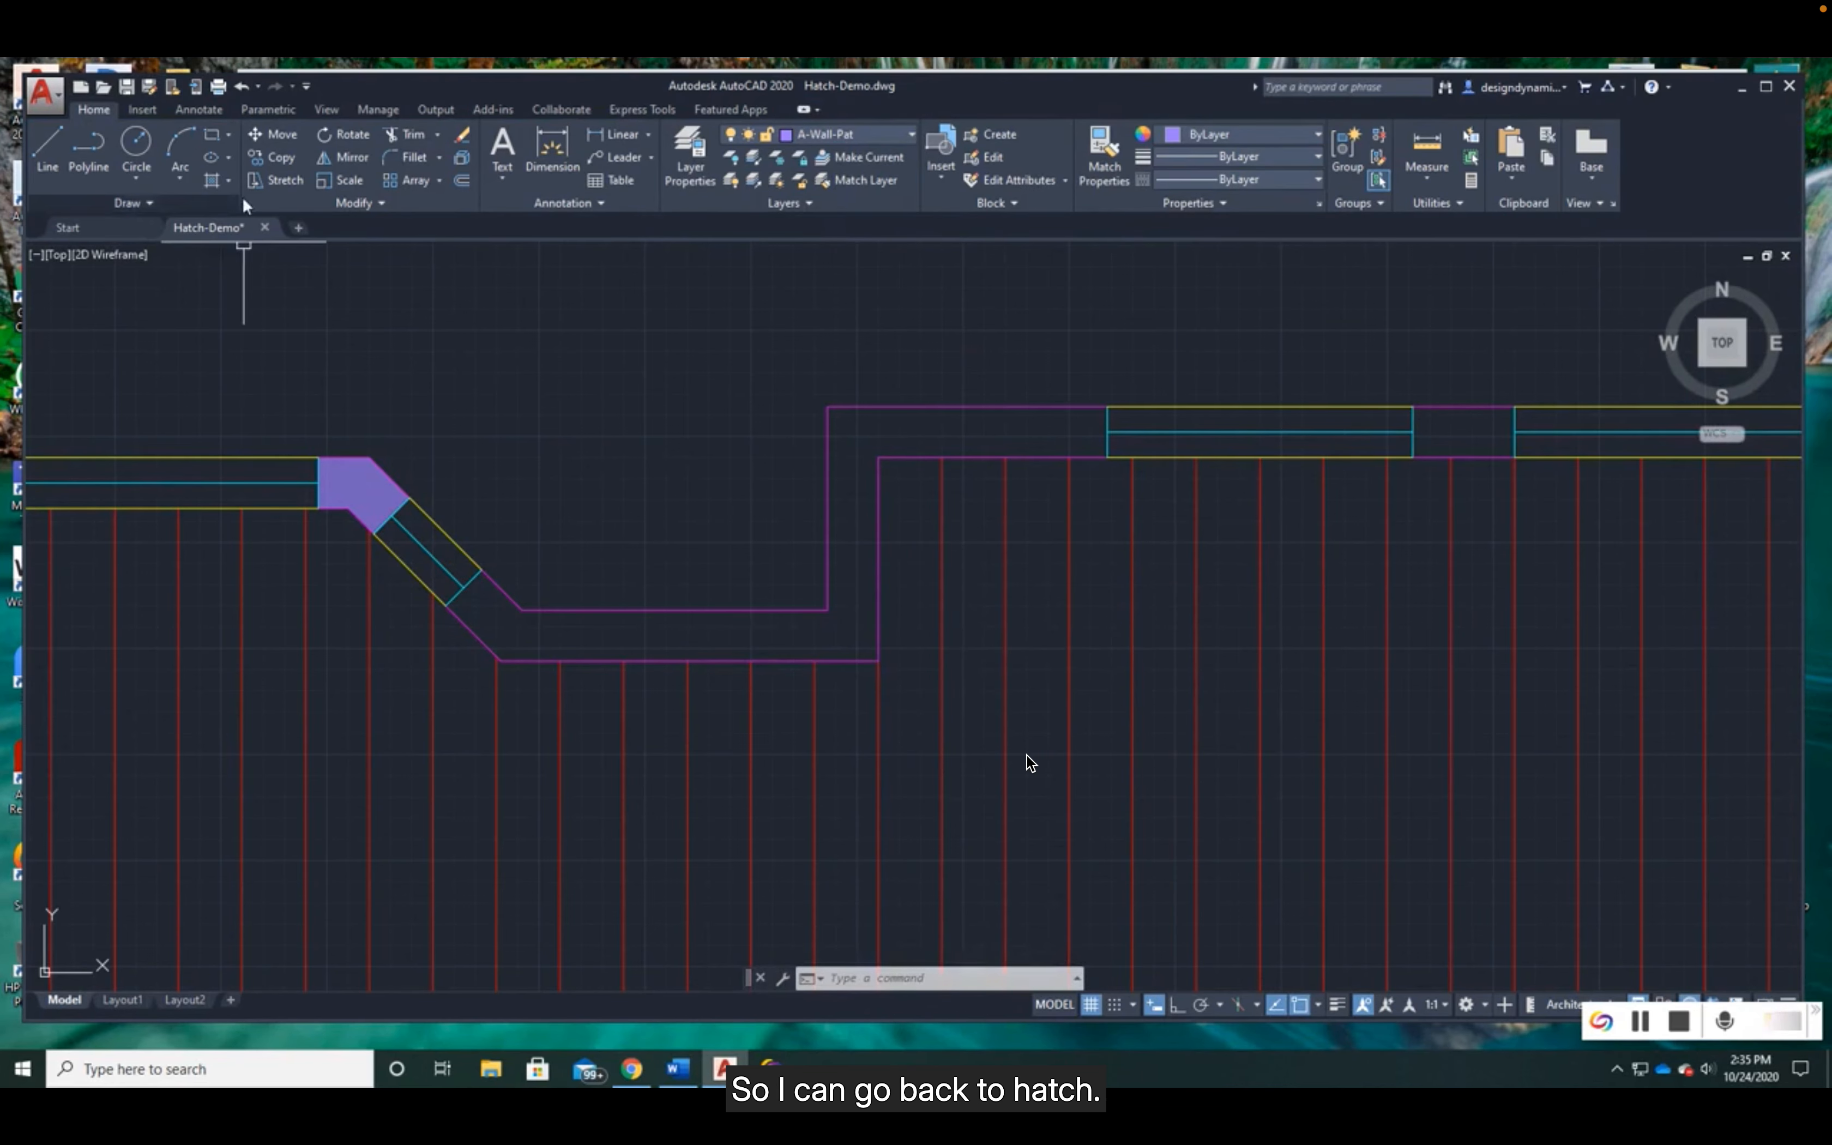
- Hatch the stepped wall, the northeast corner and the remaining wall pieces between the north and east windows with the Solid fill
left_click(212, 179)
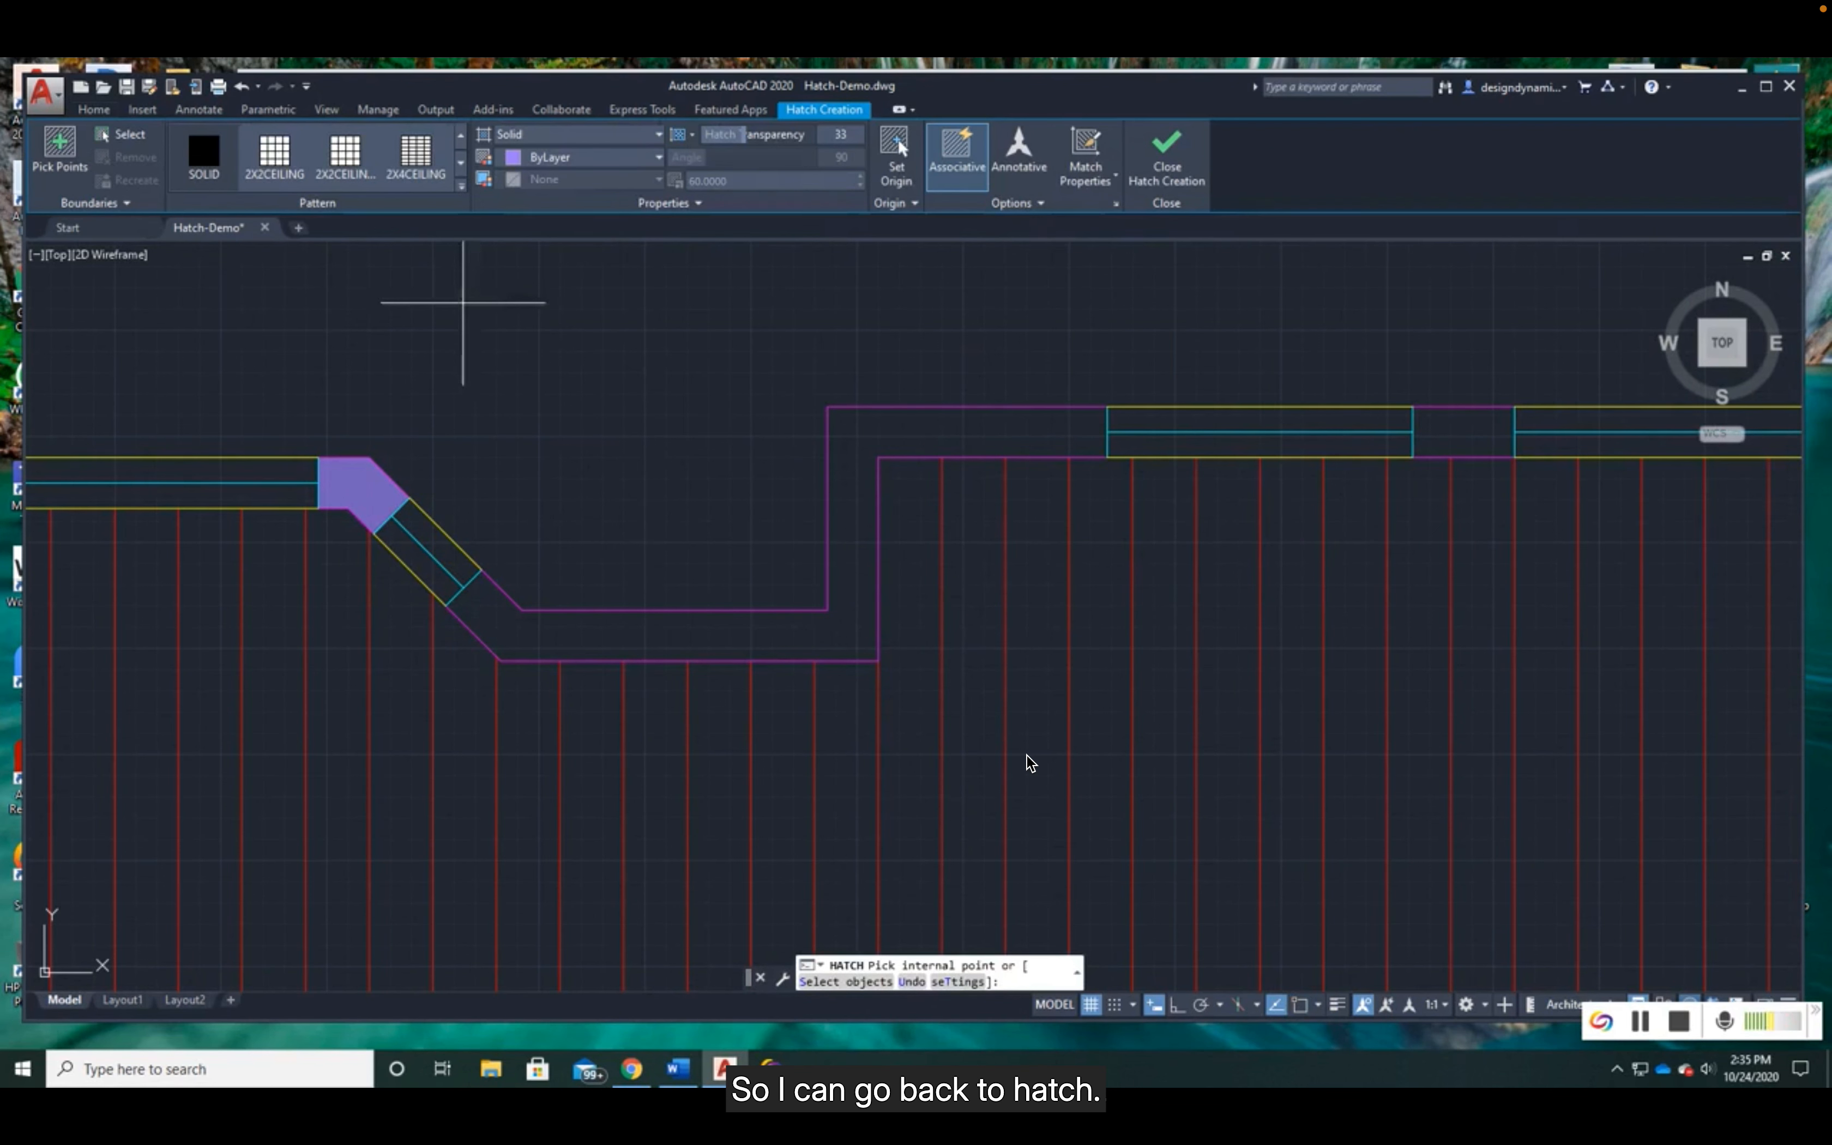
left_click(852, 543)
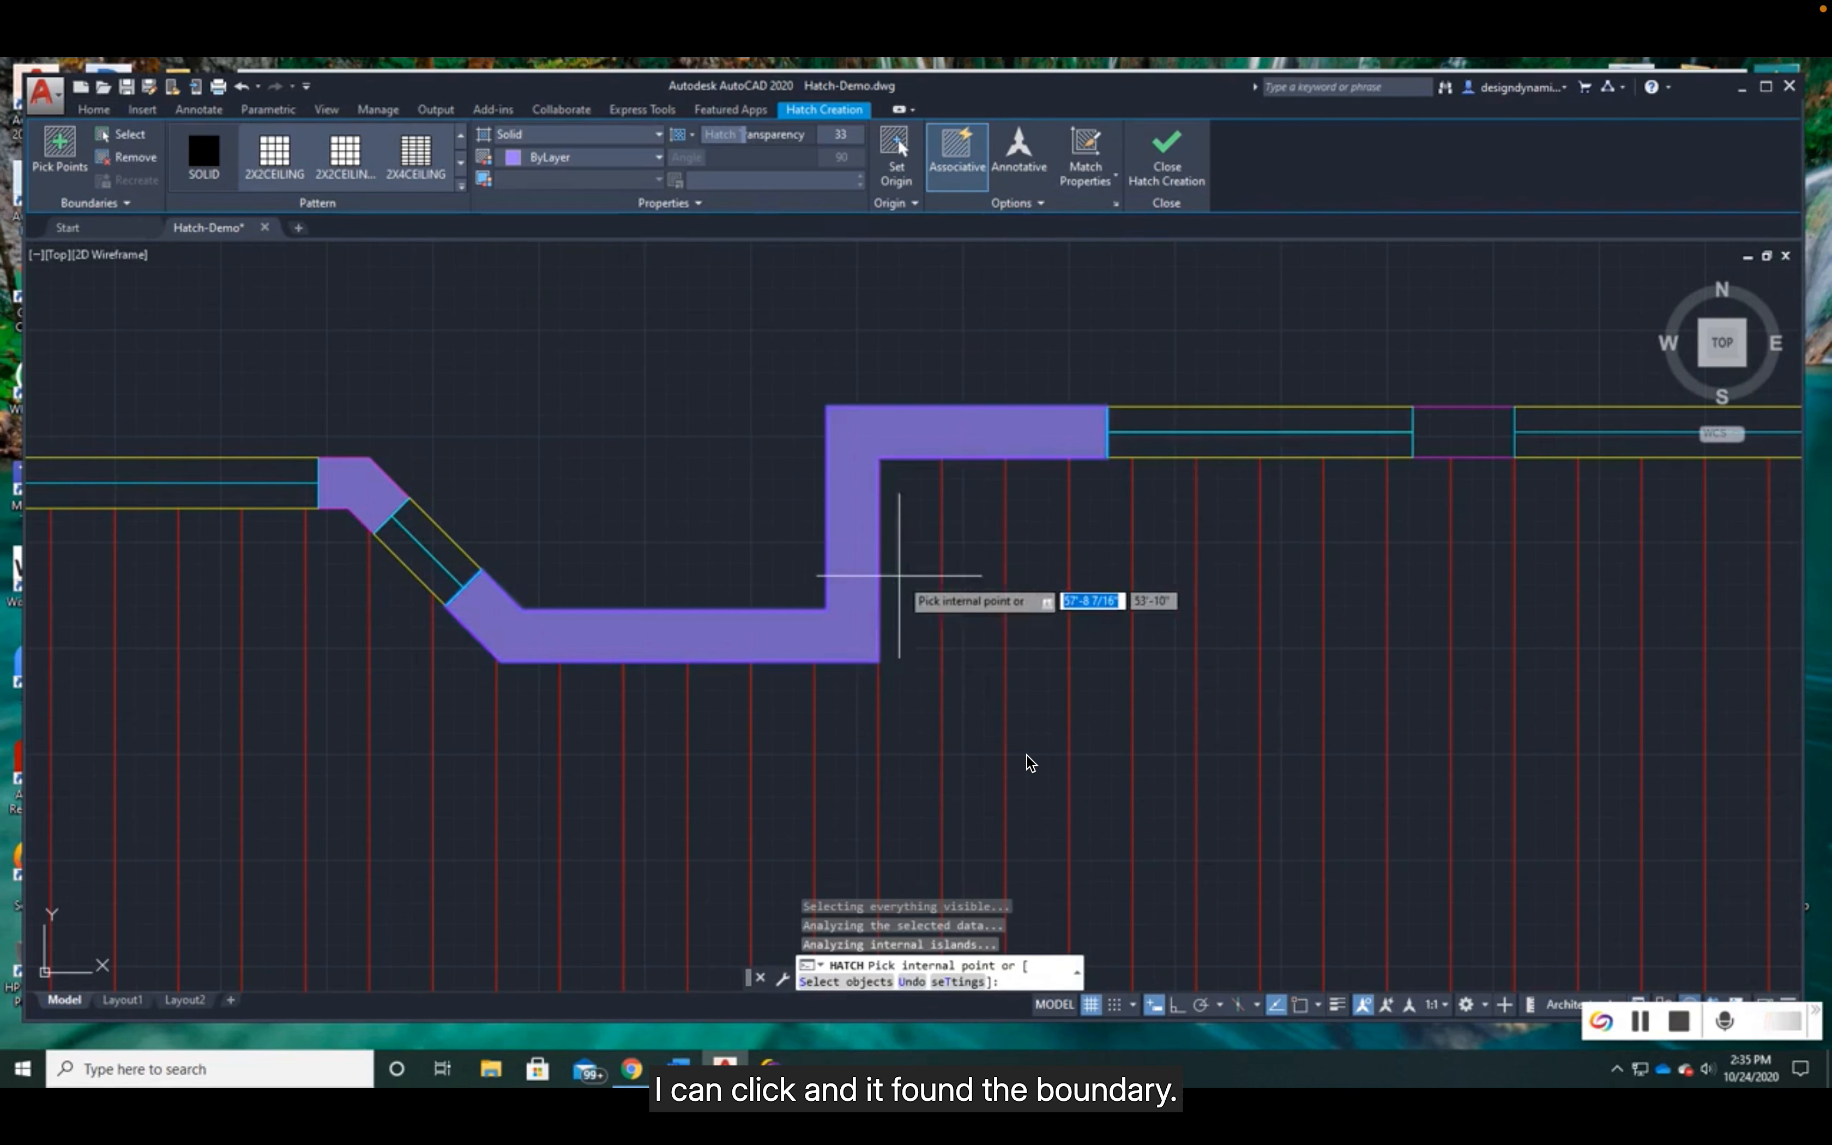
scroll(899, 576, "down", 4)
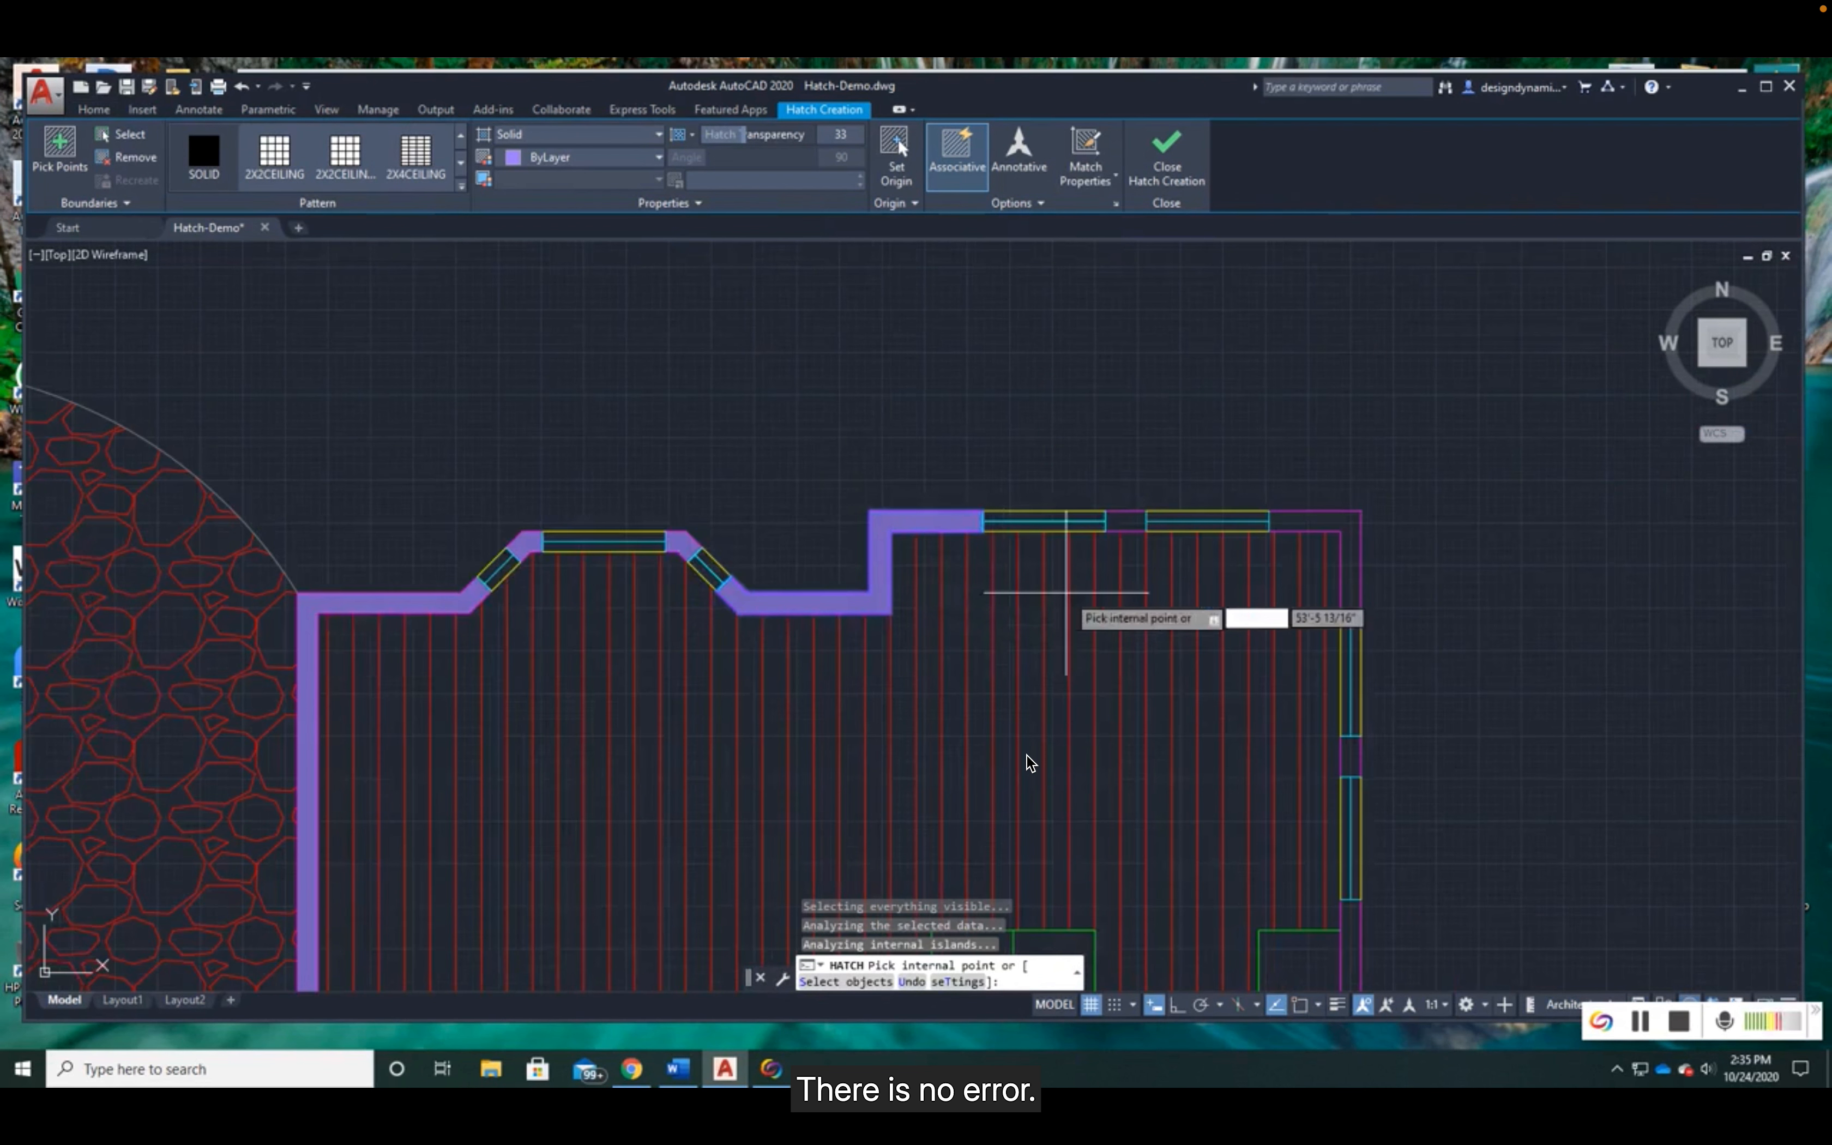
middle_click_drag(1064, 589, 725, 497)
left_click(981, 424)
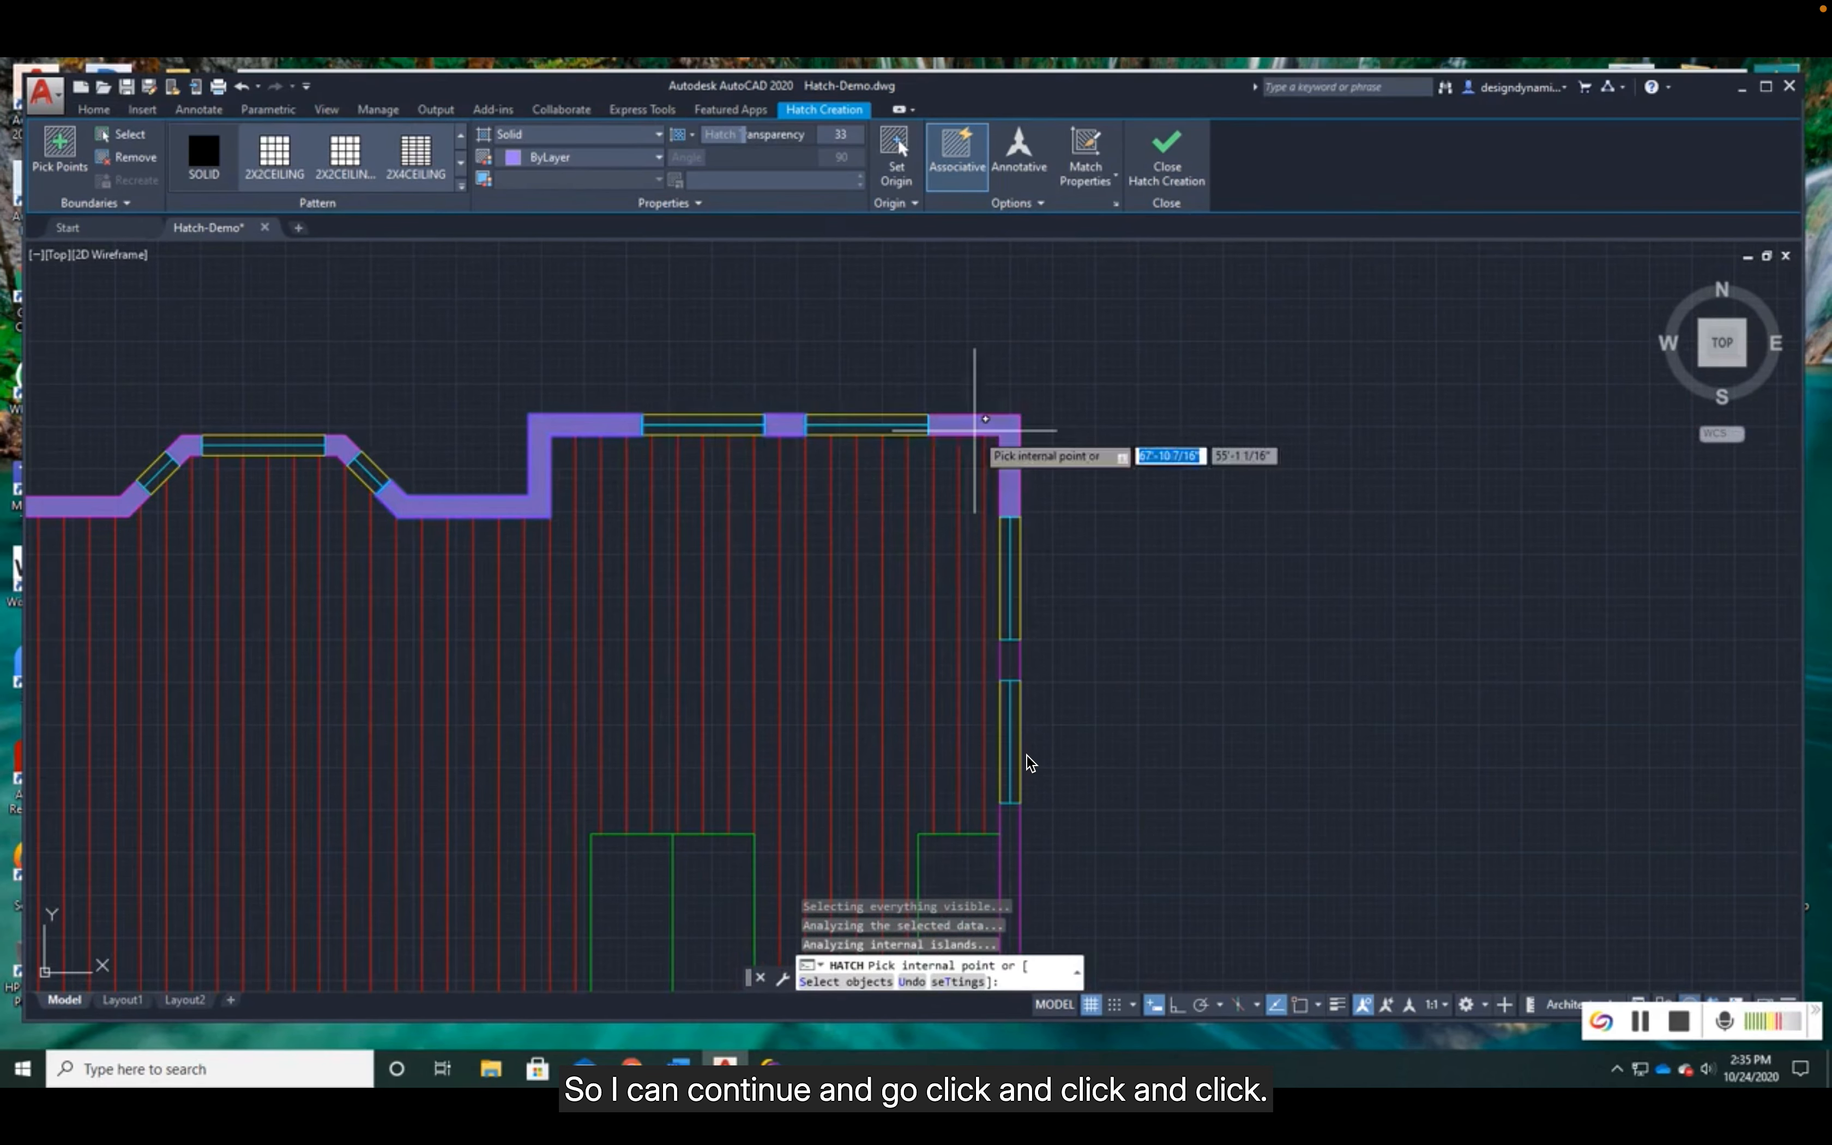
left_click(1010, 658)
middle_click_drag(1085, 666, 1072, 458)
left_click(988, 644)
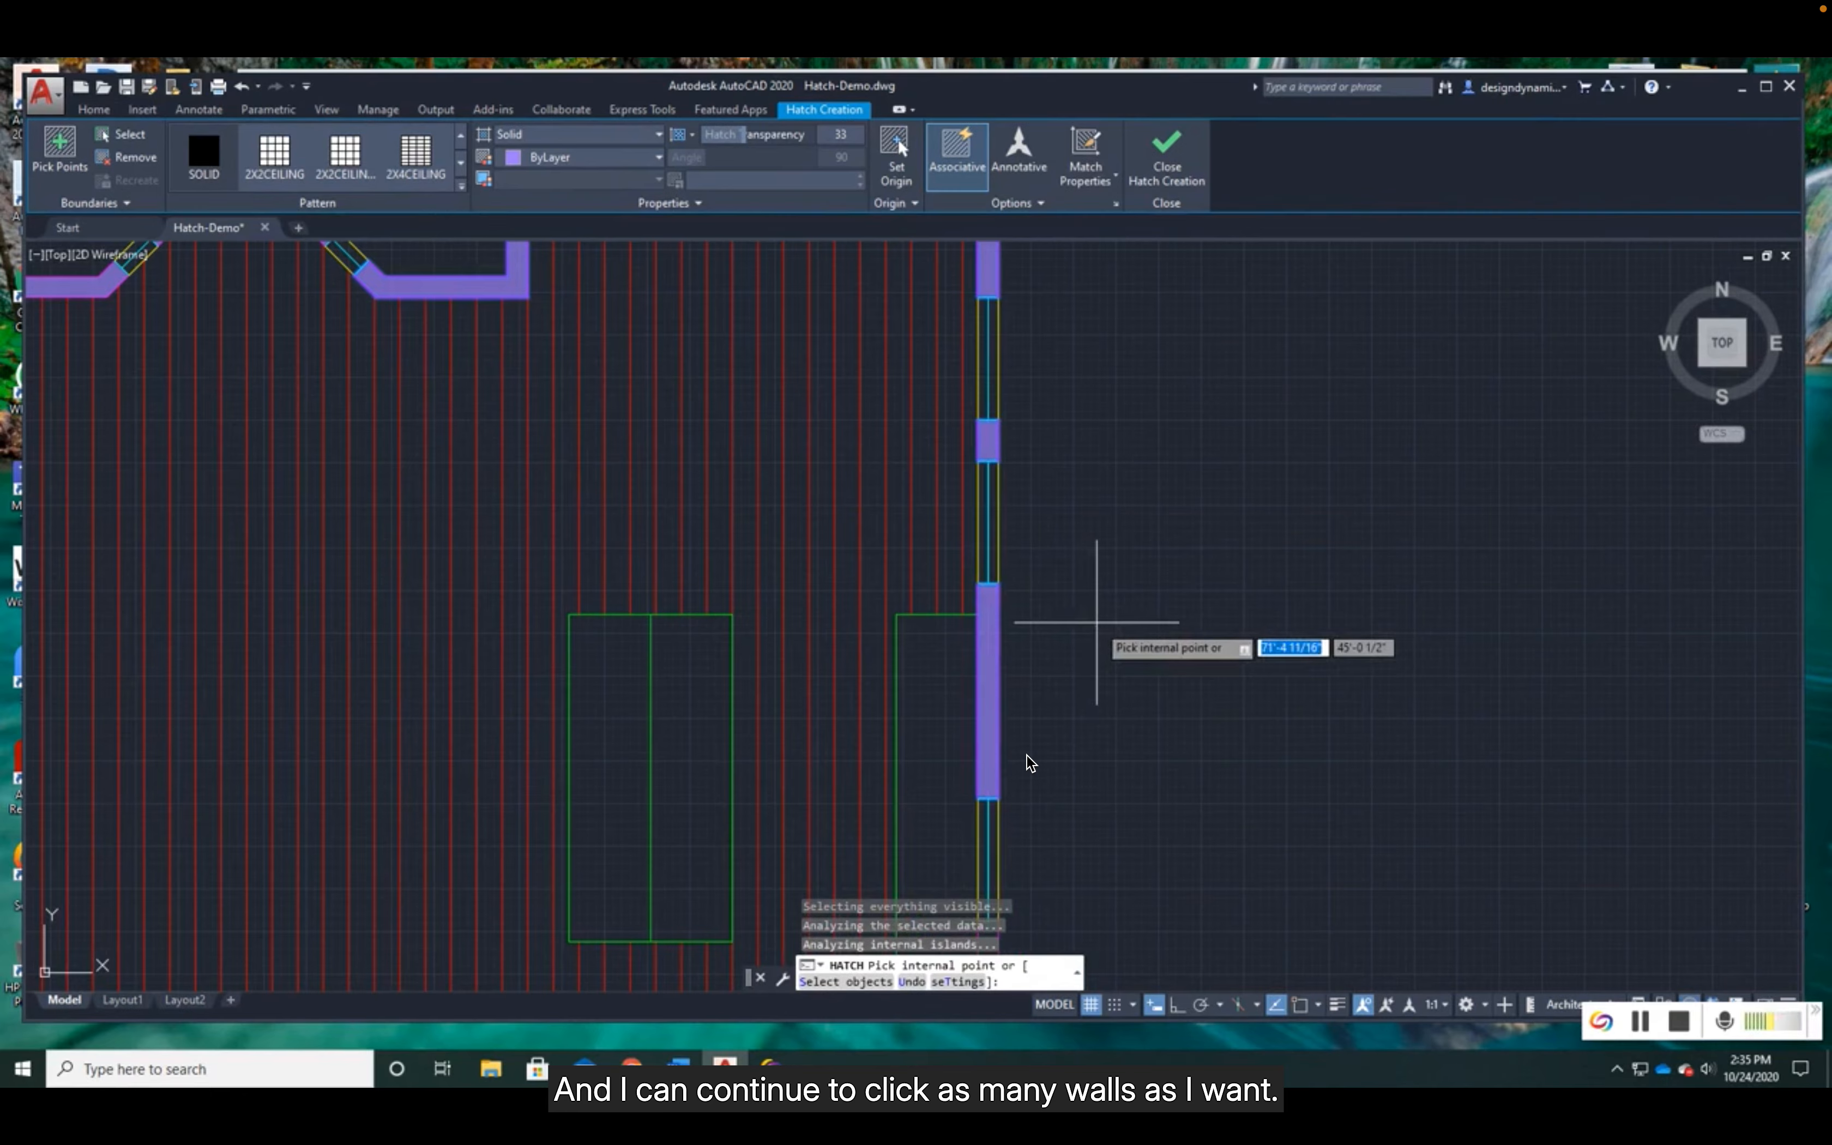
key("Return")
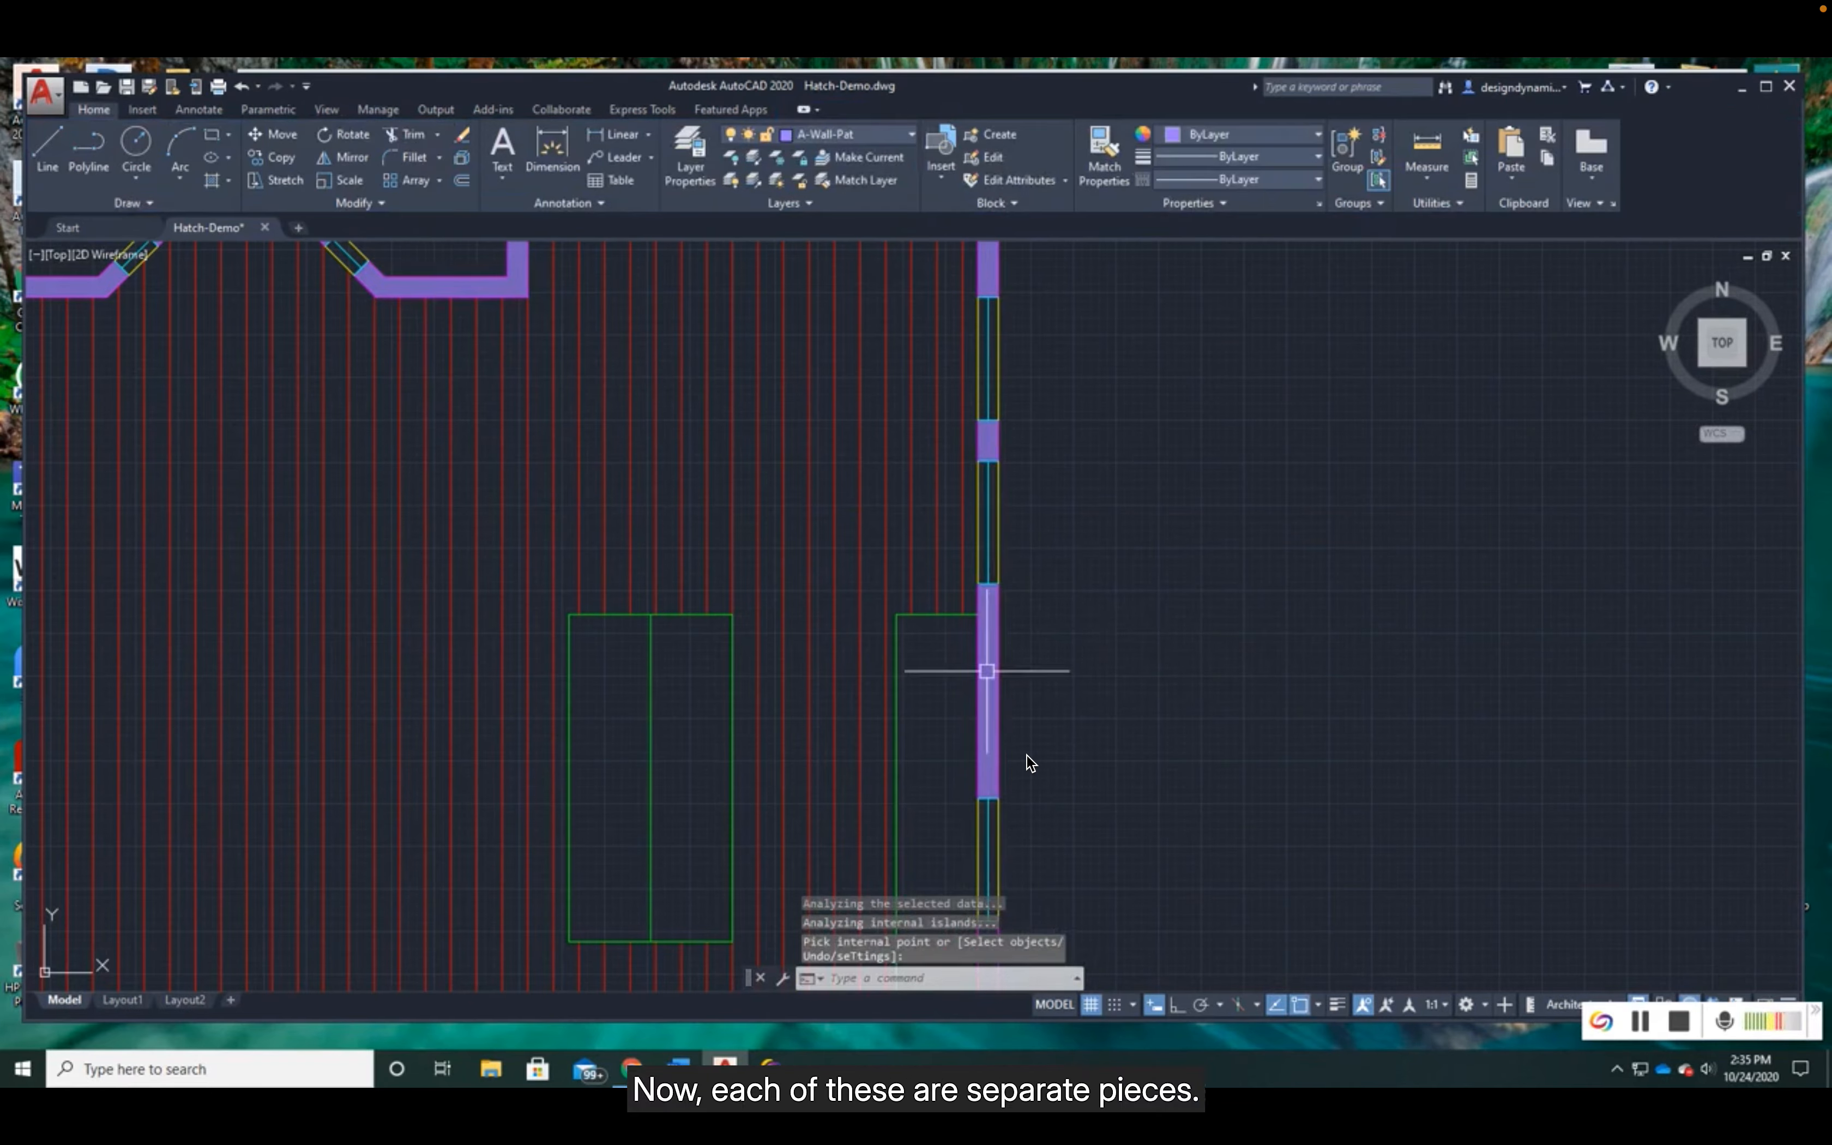
- Select only the solid hatch in the long east wall piece to check that it is separate, and clear the selection
left_click(988, 691)
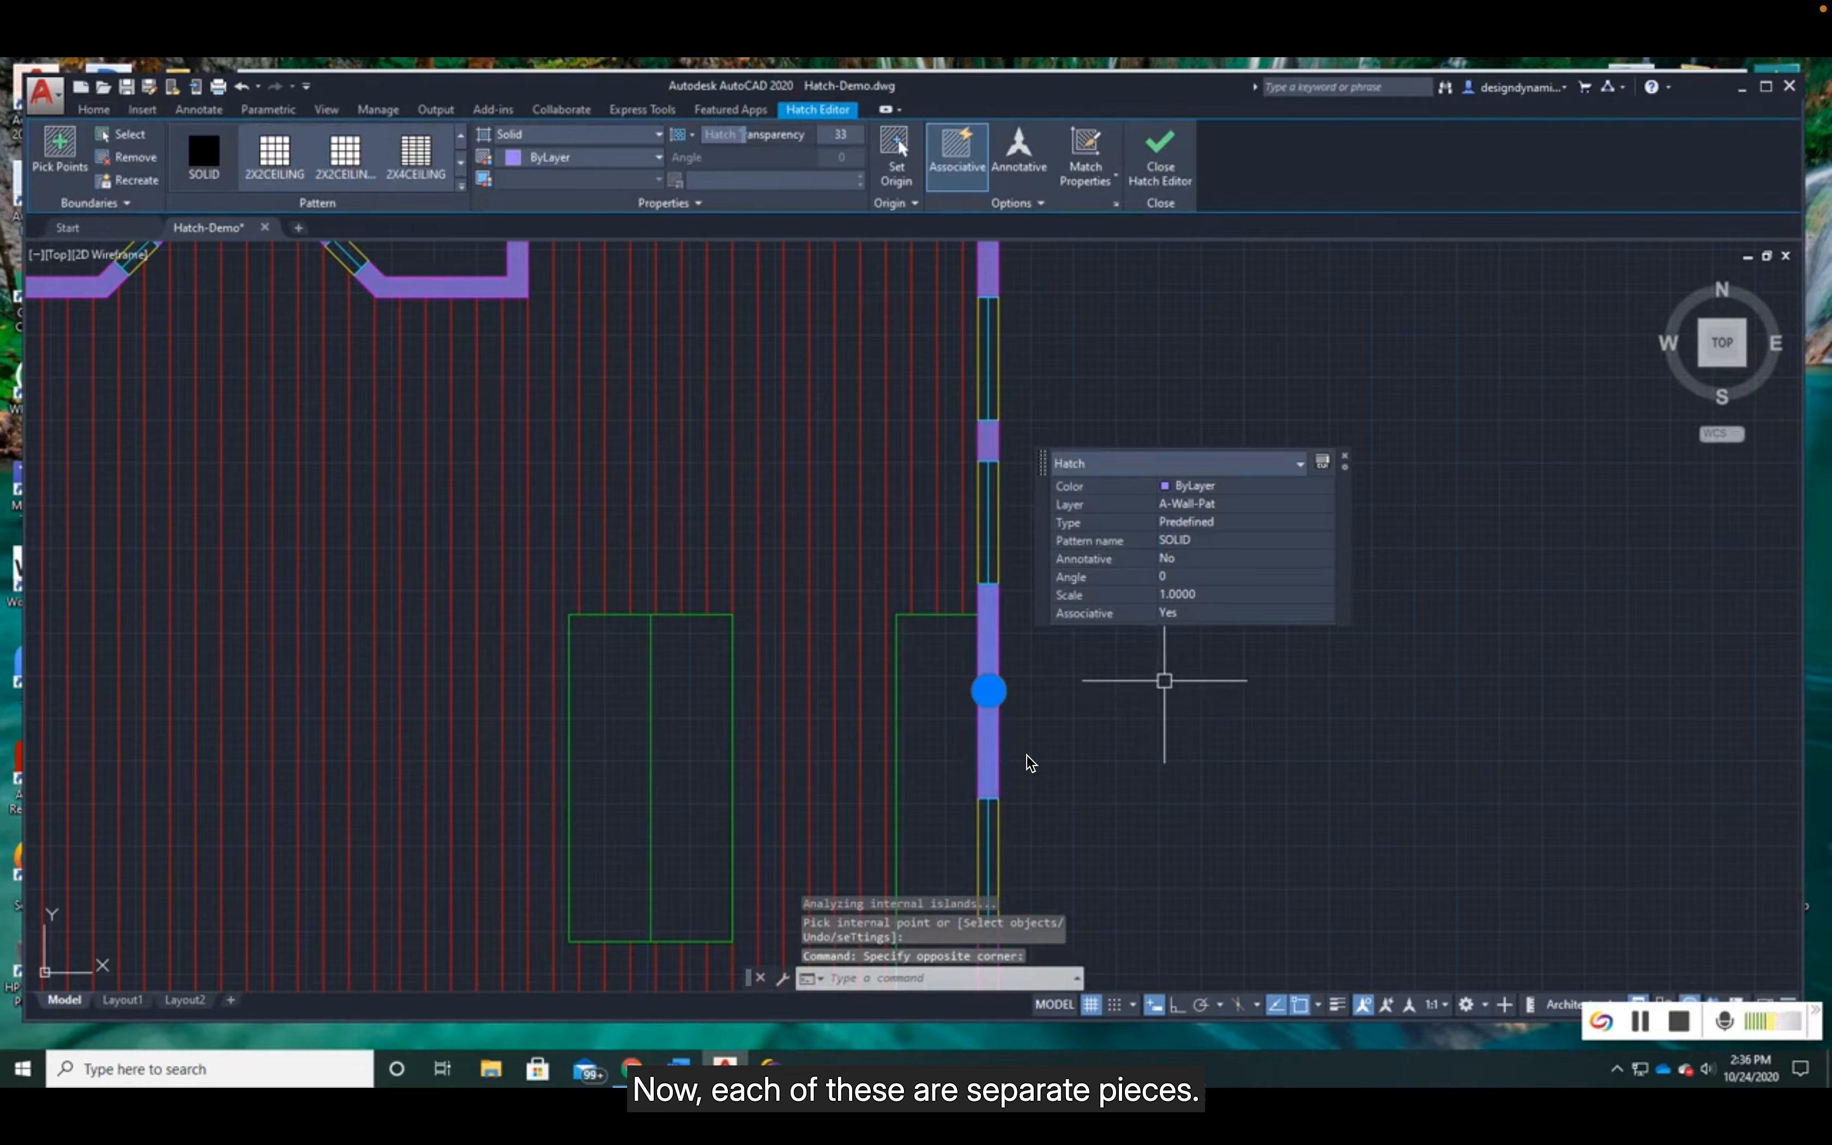
key("Escape")
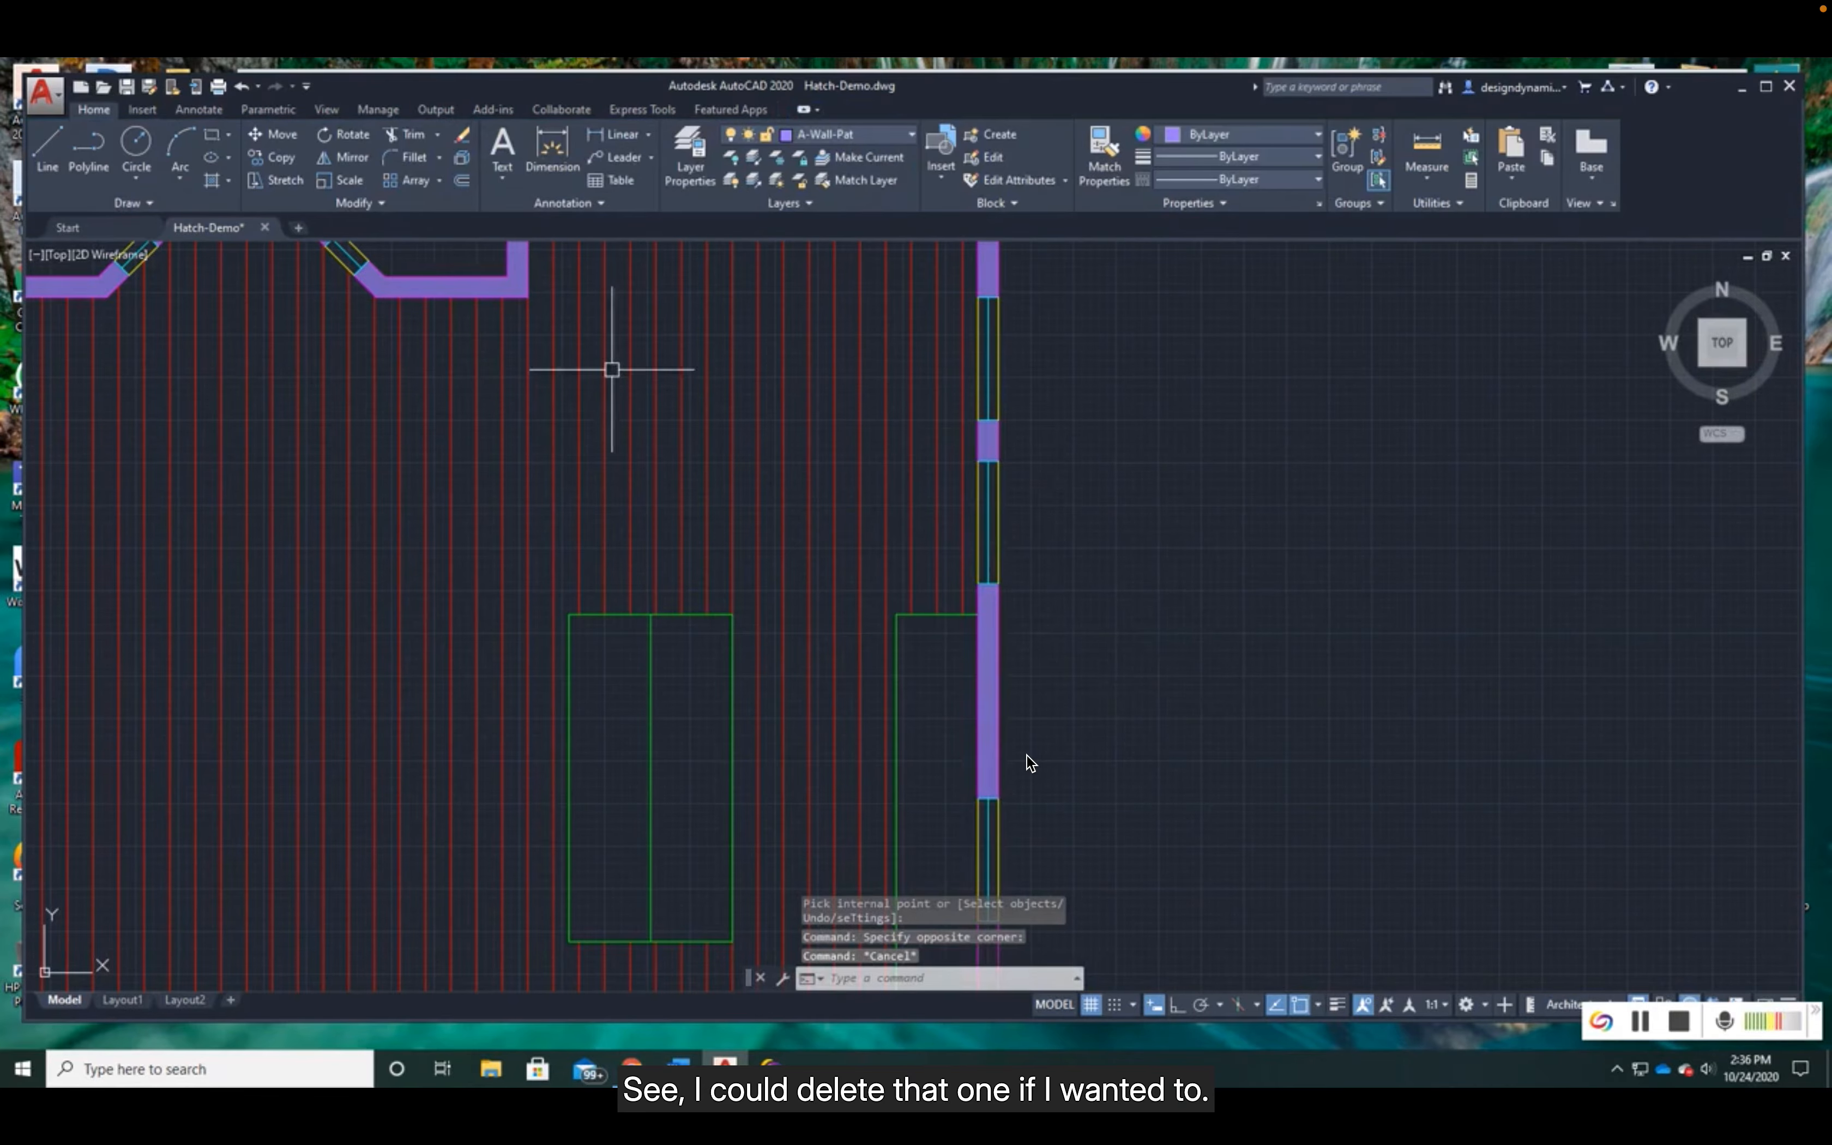
- Try Ignore Island Detection on the kitchen's LINE floor hatch so that it runs across the island
scroll(709, 401, "down", 2)
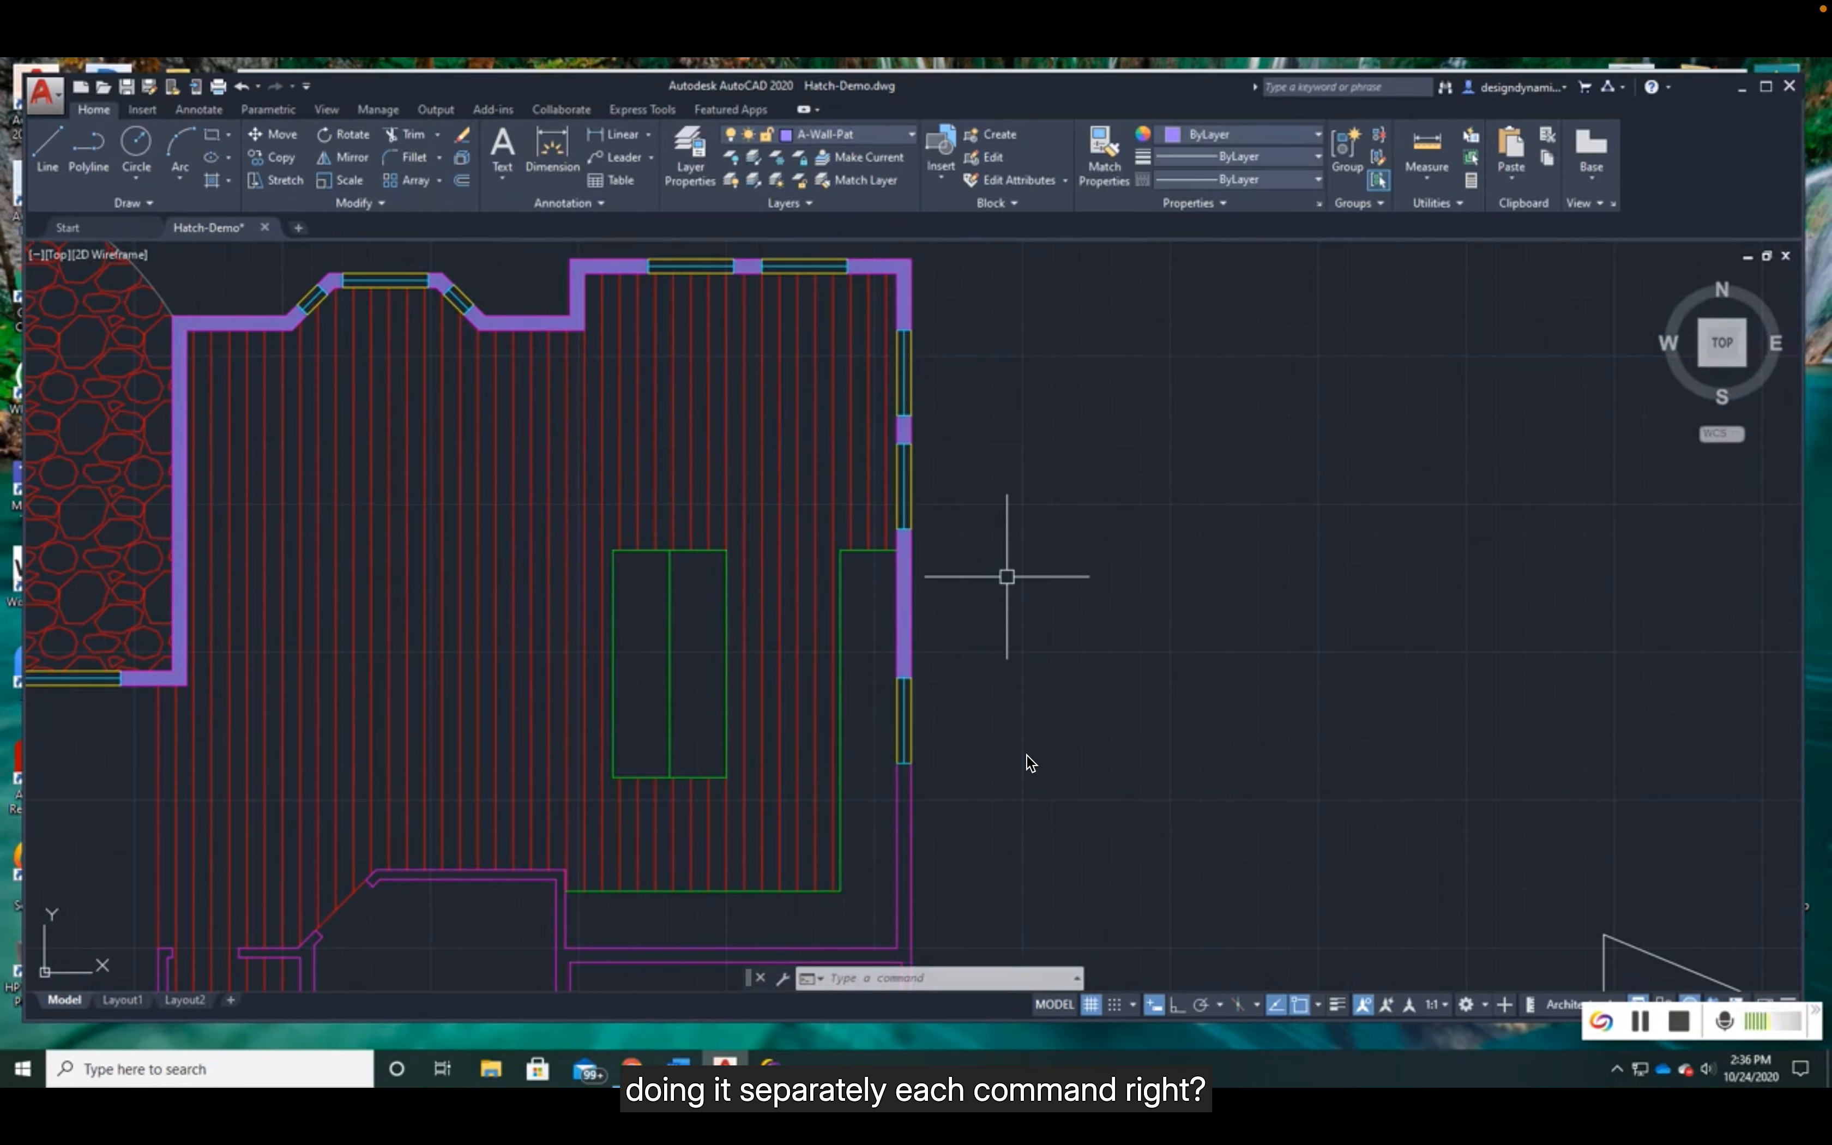
middle_click_drag(814, 552, 1070, 568)
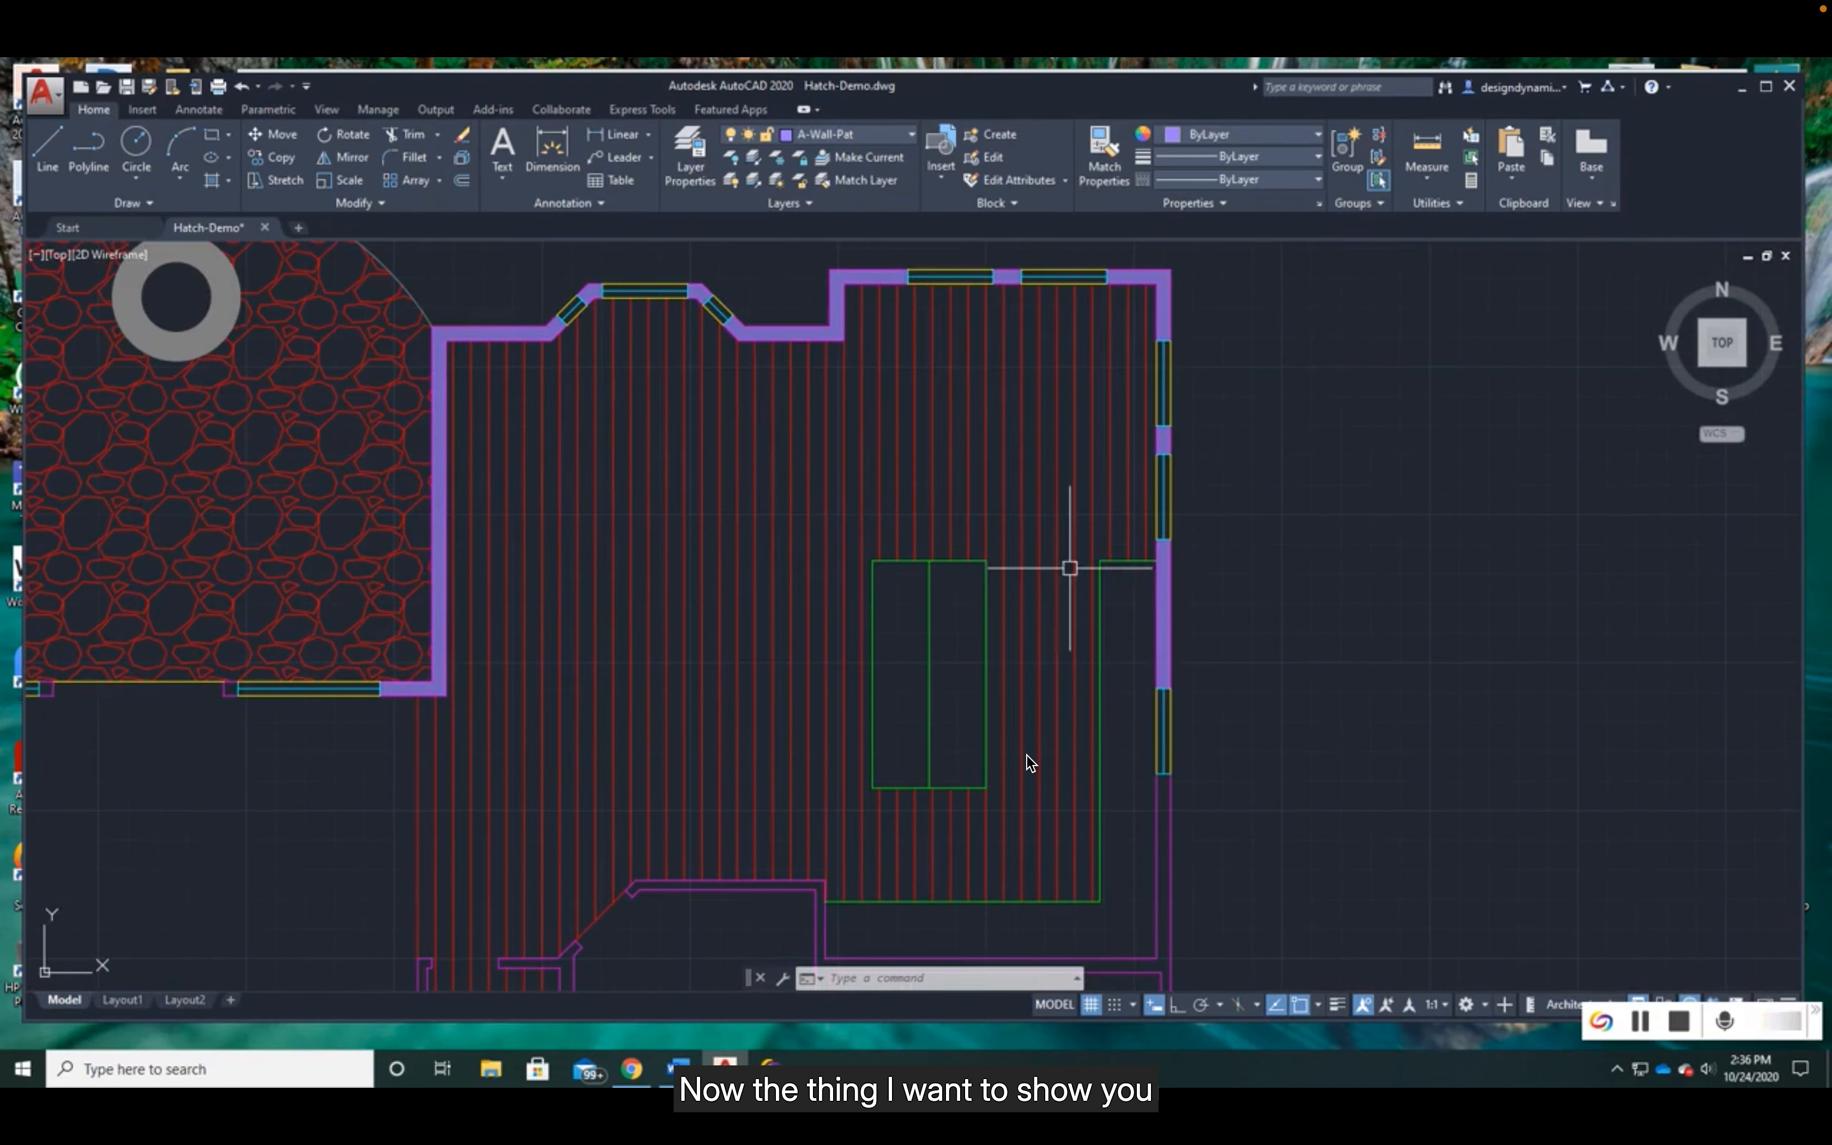
left_click(985, 452)
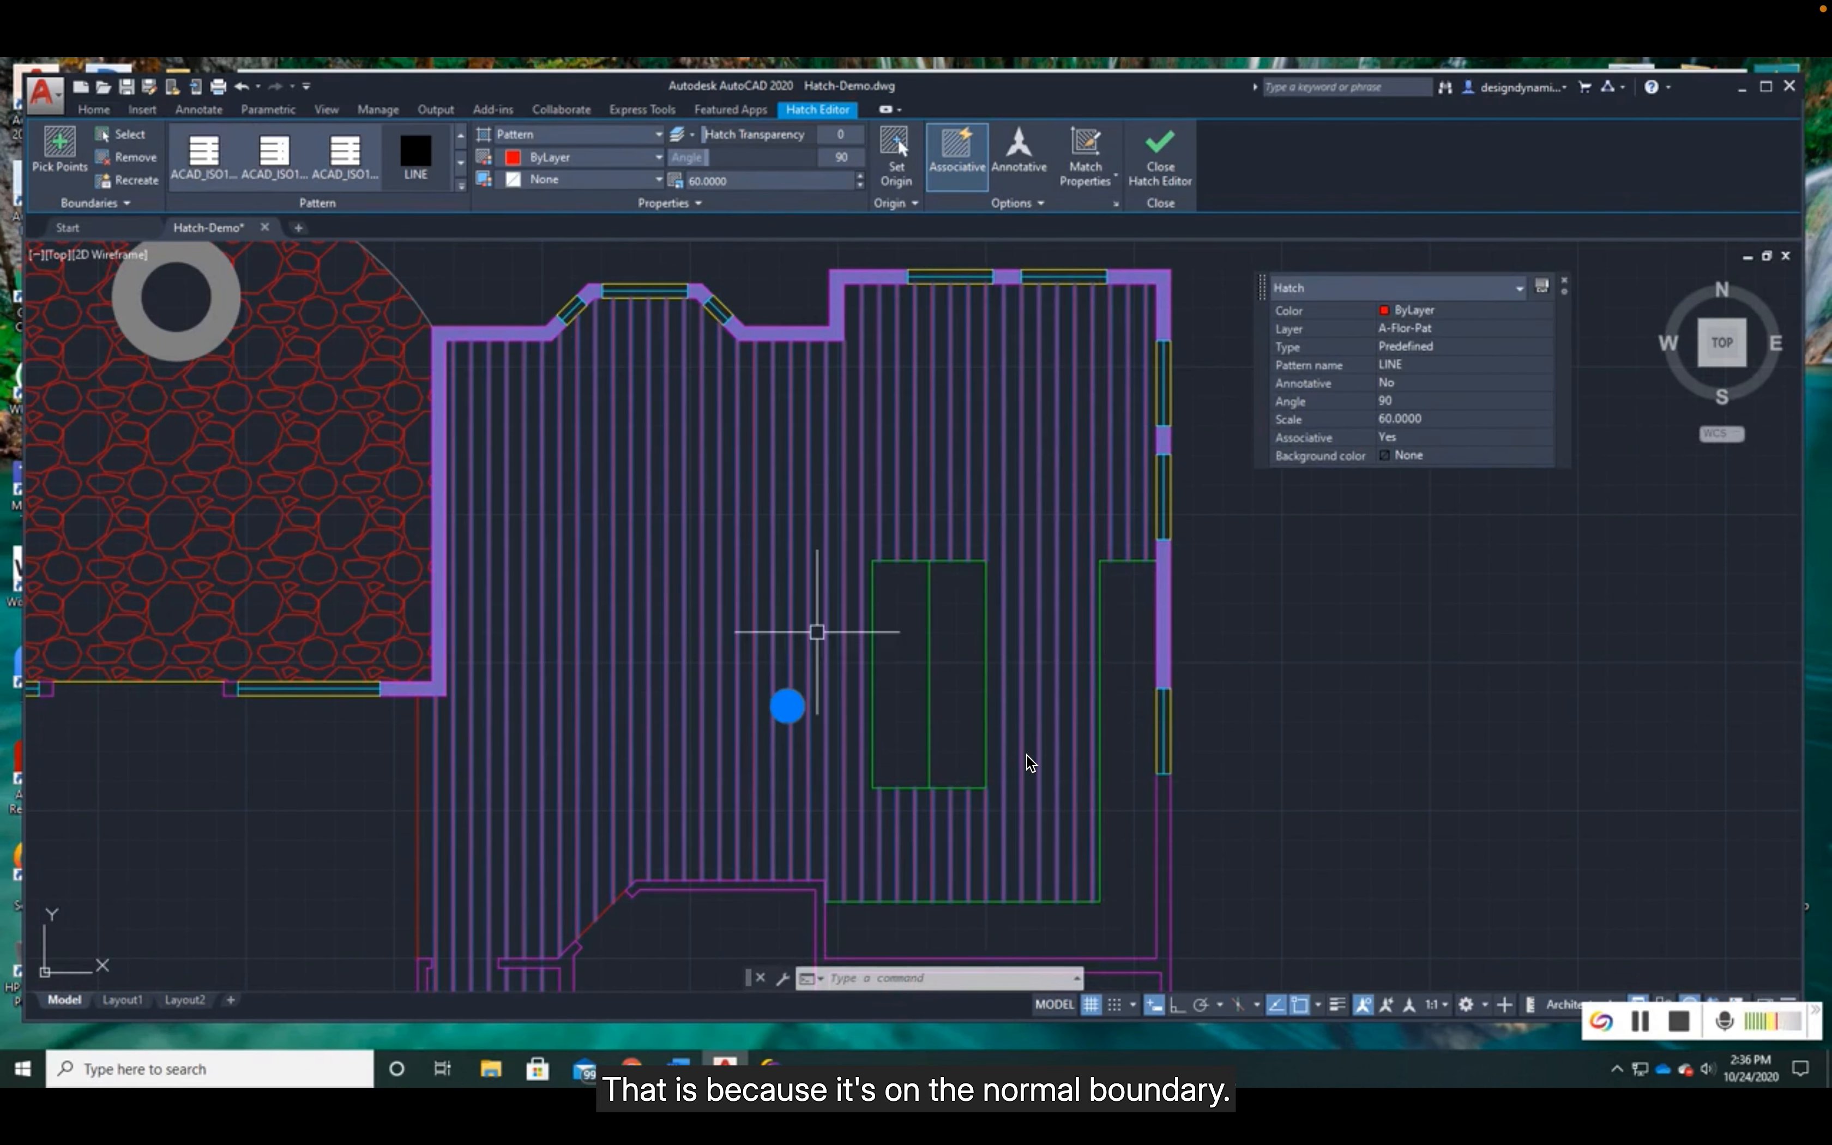
left_click(1014, 203)
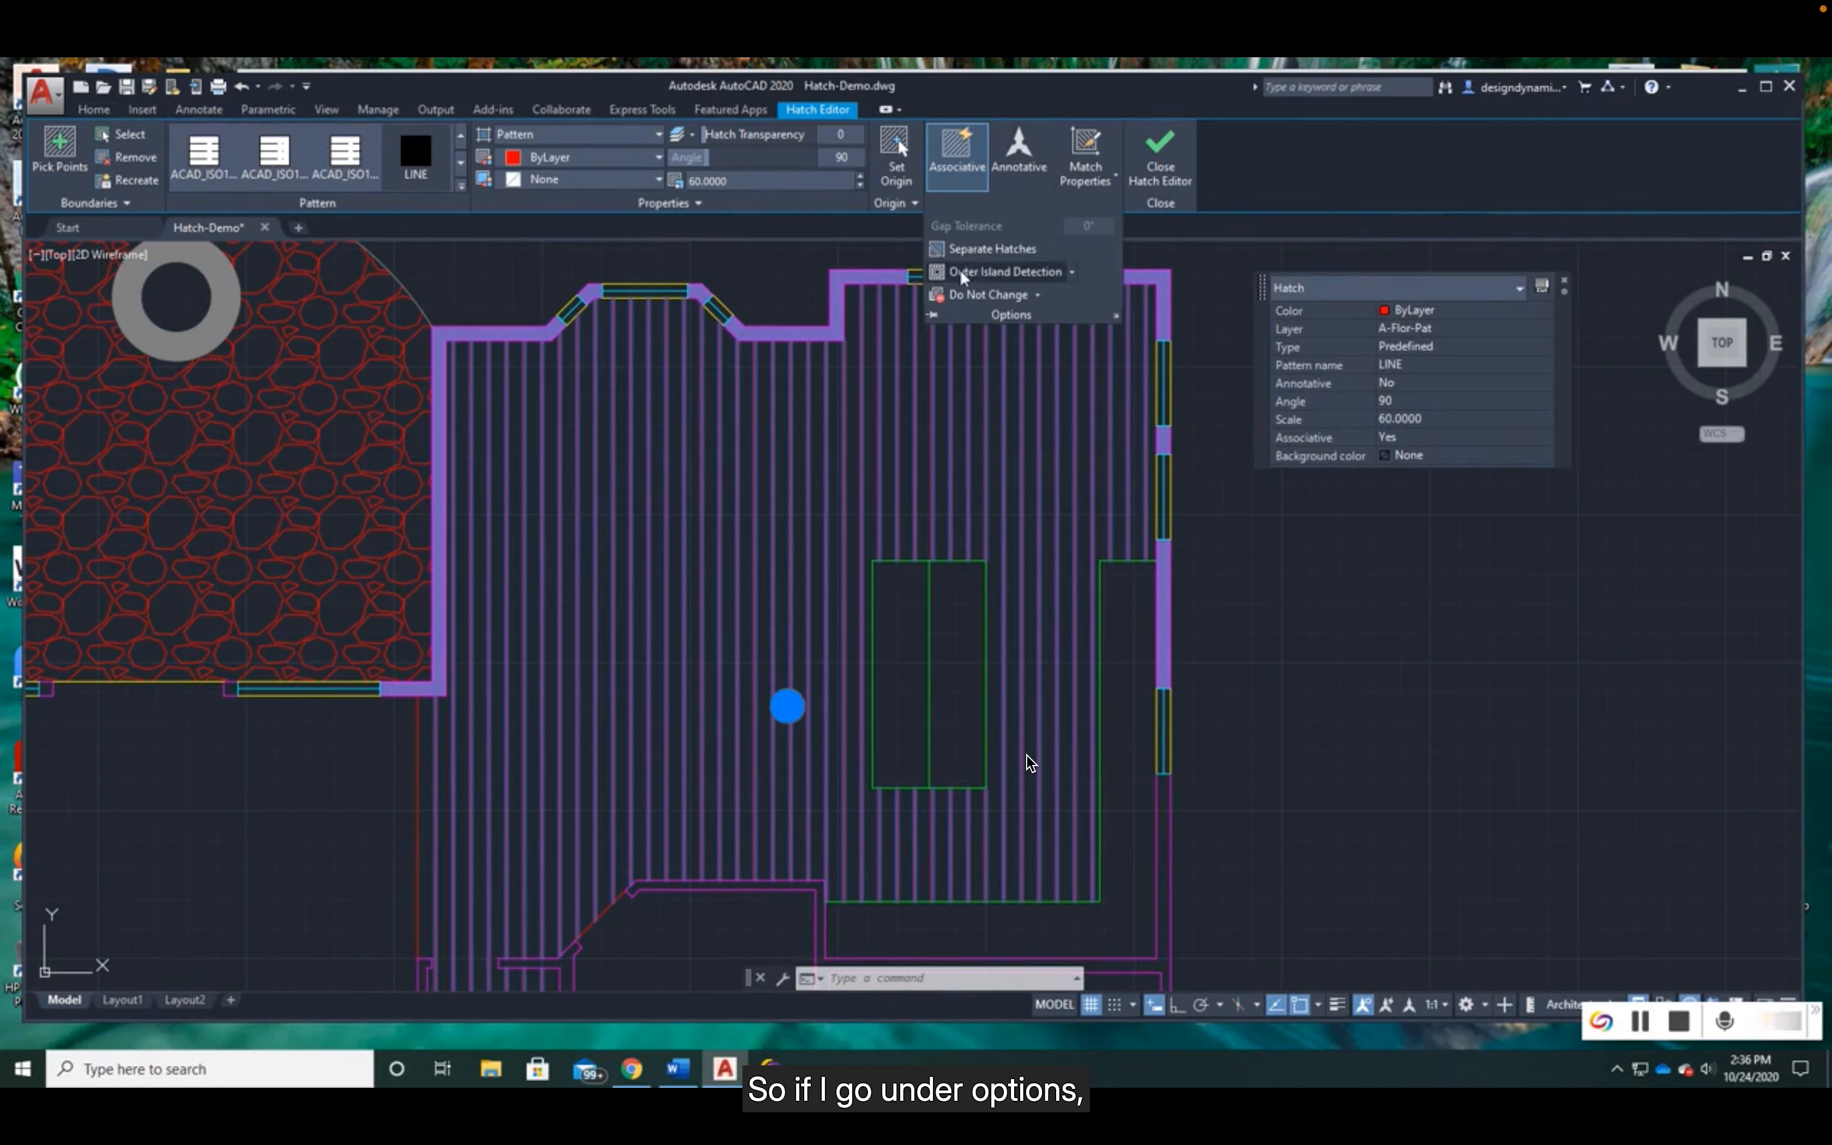
left_click(1072, 273)
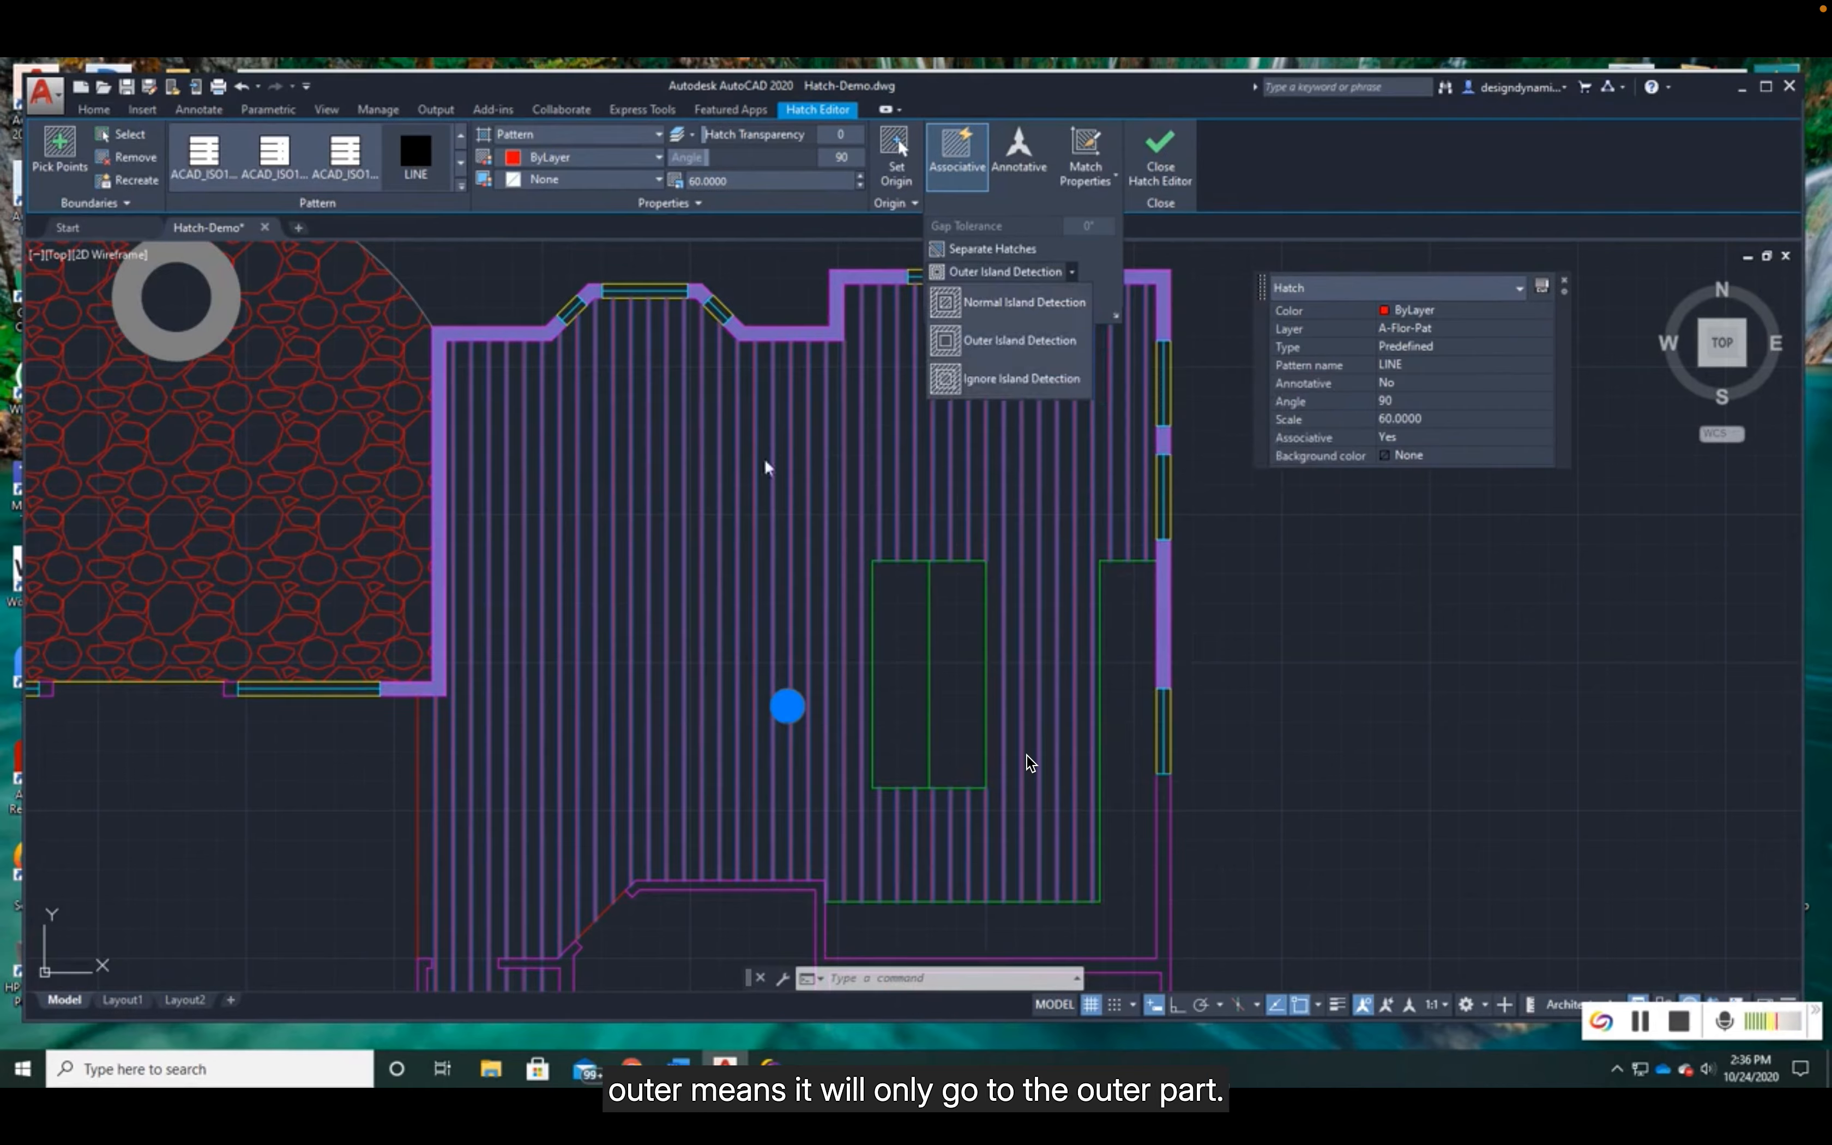
left_click(951, 378)
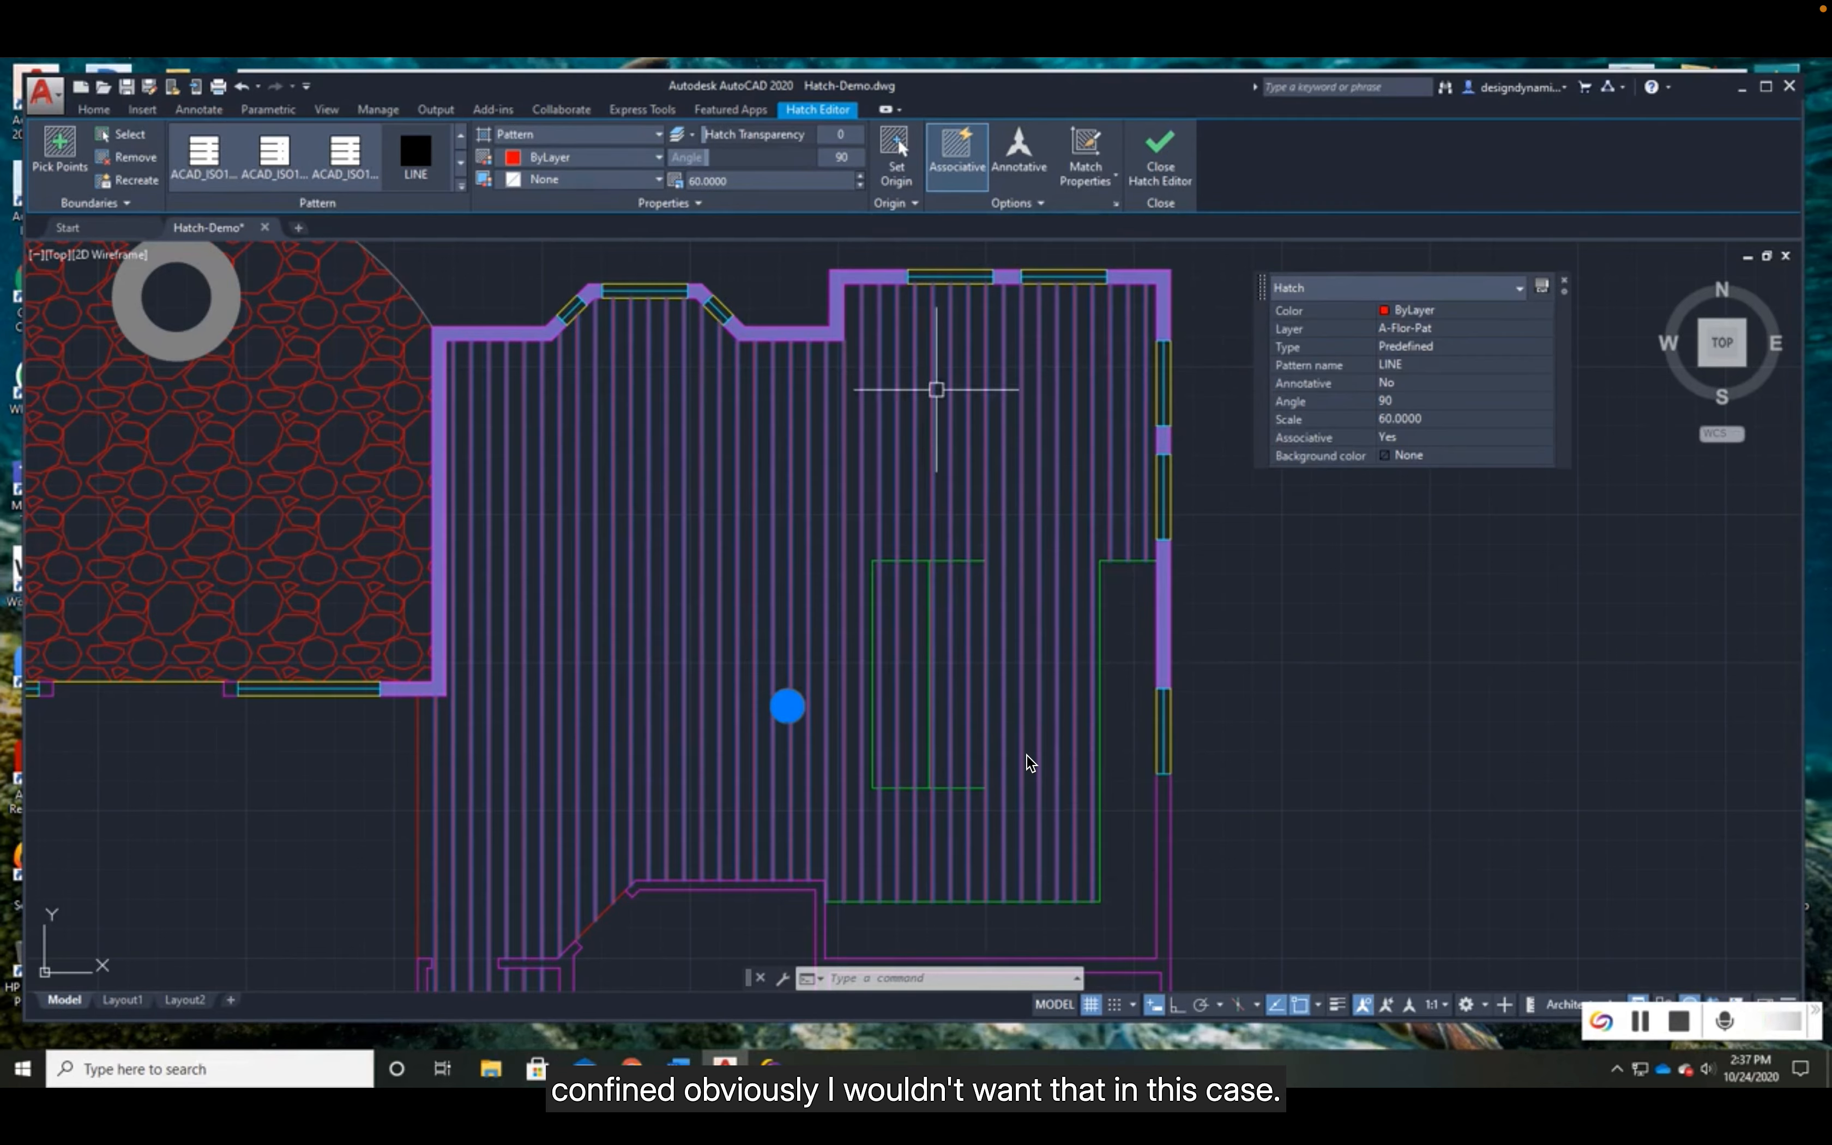
left_click(1021, 209)
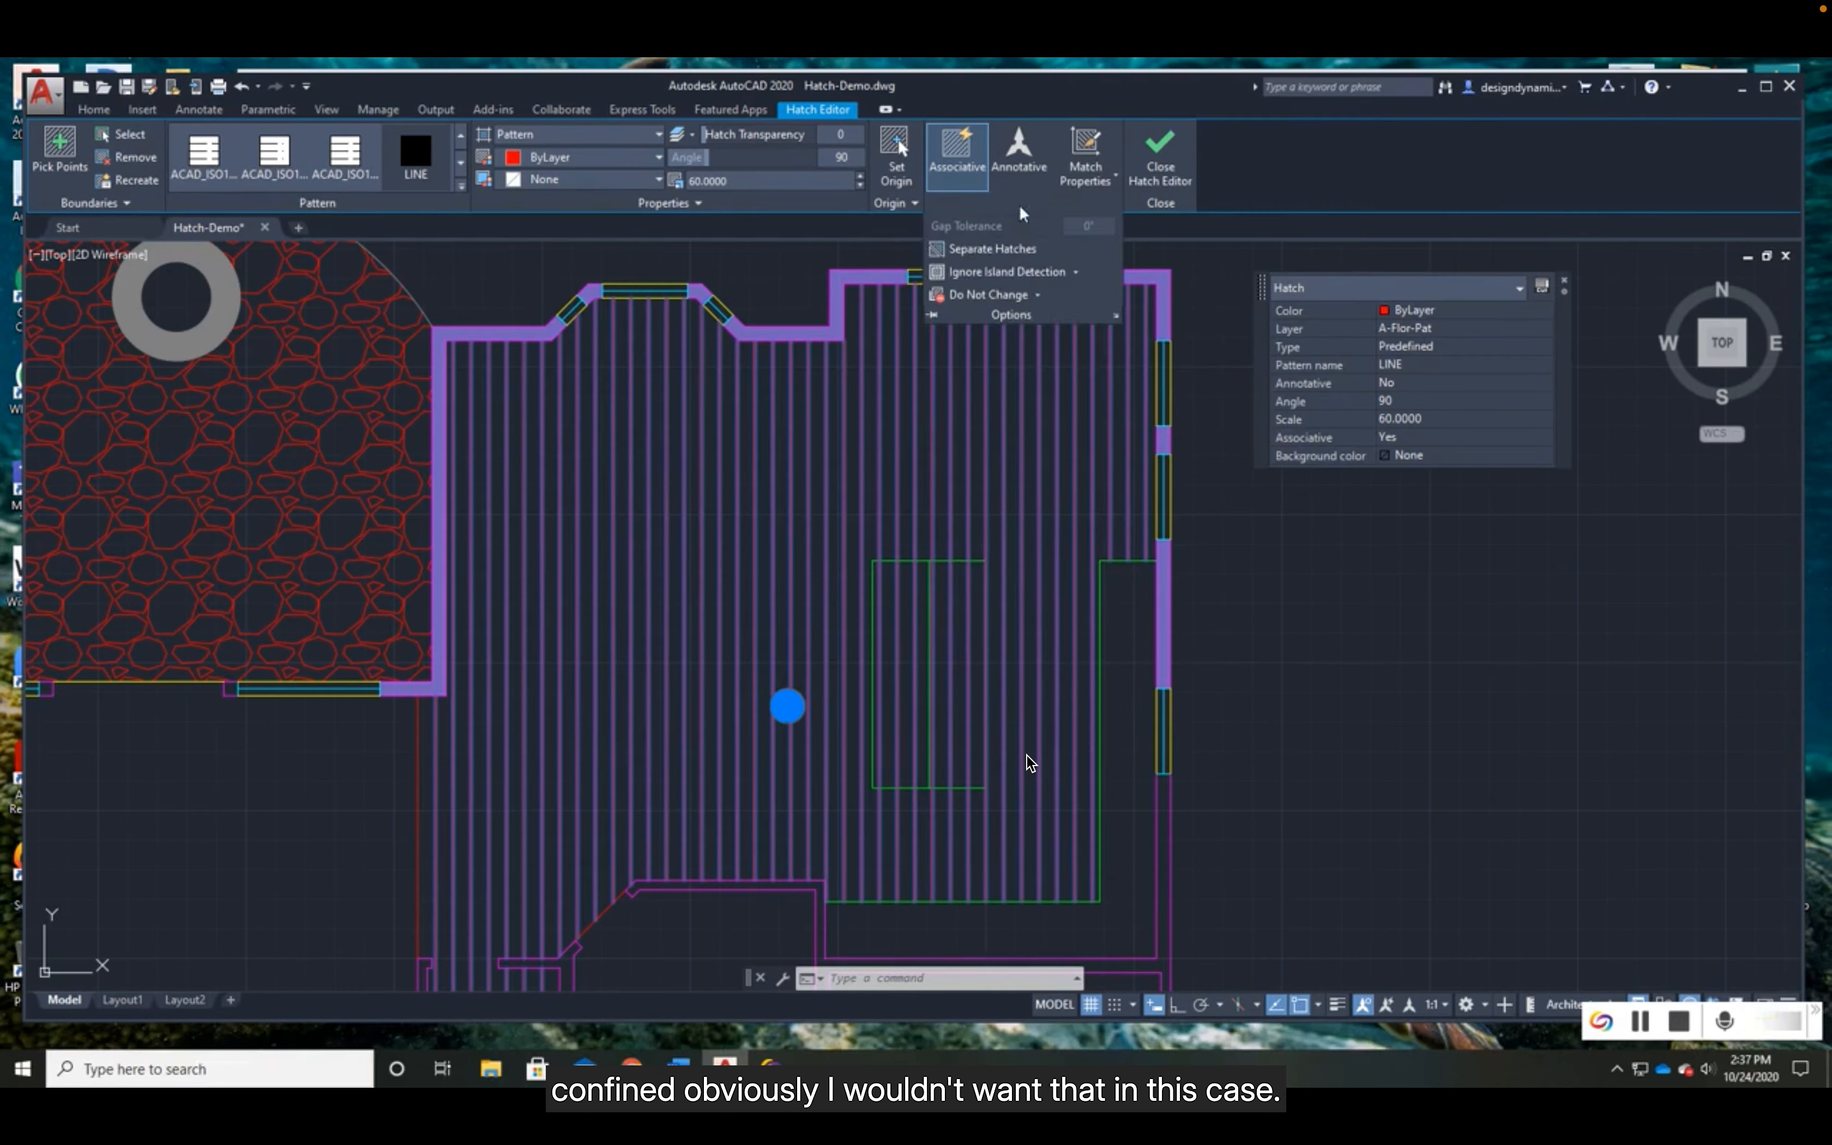
left_click(1072, 275)
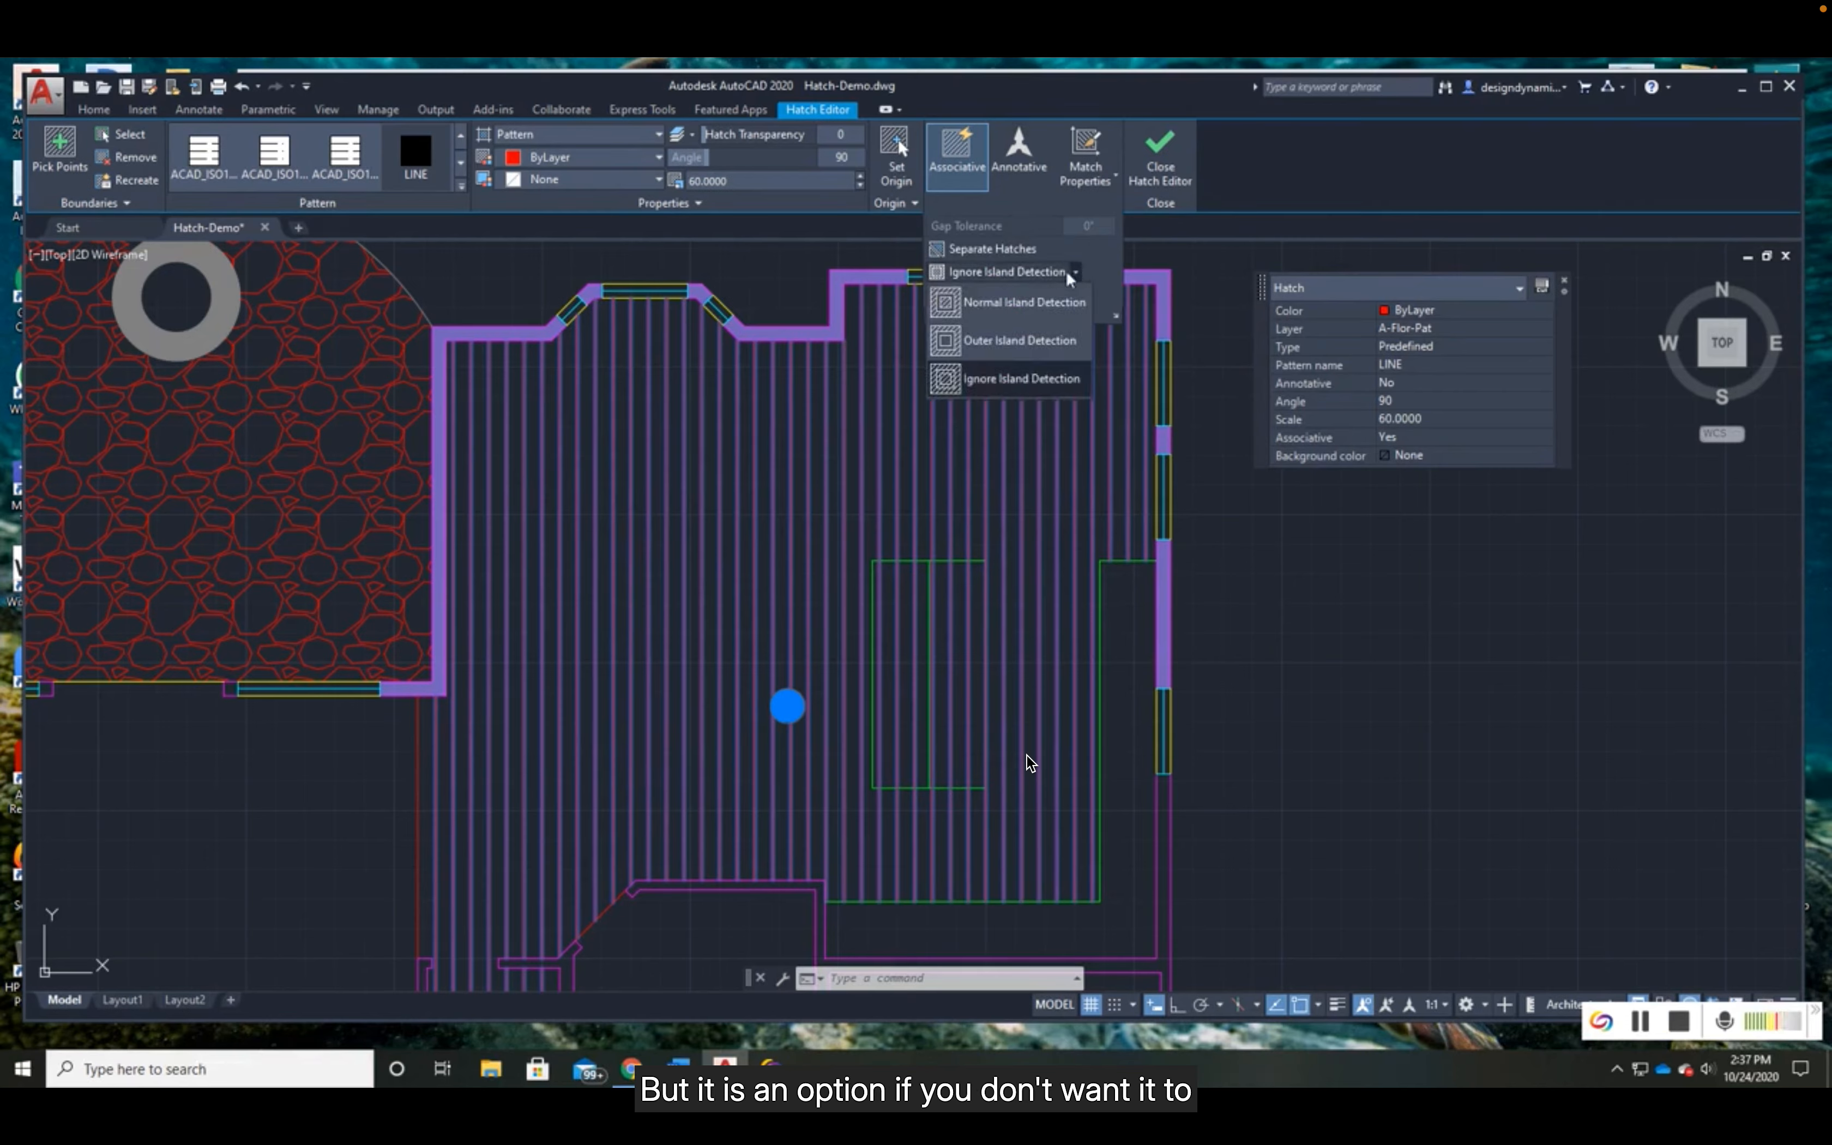
left_click(994, 378)
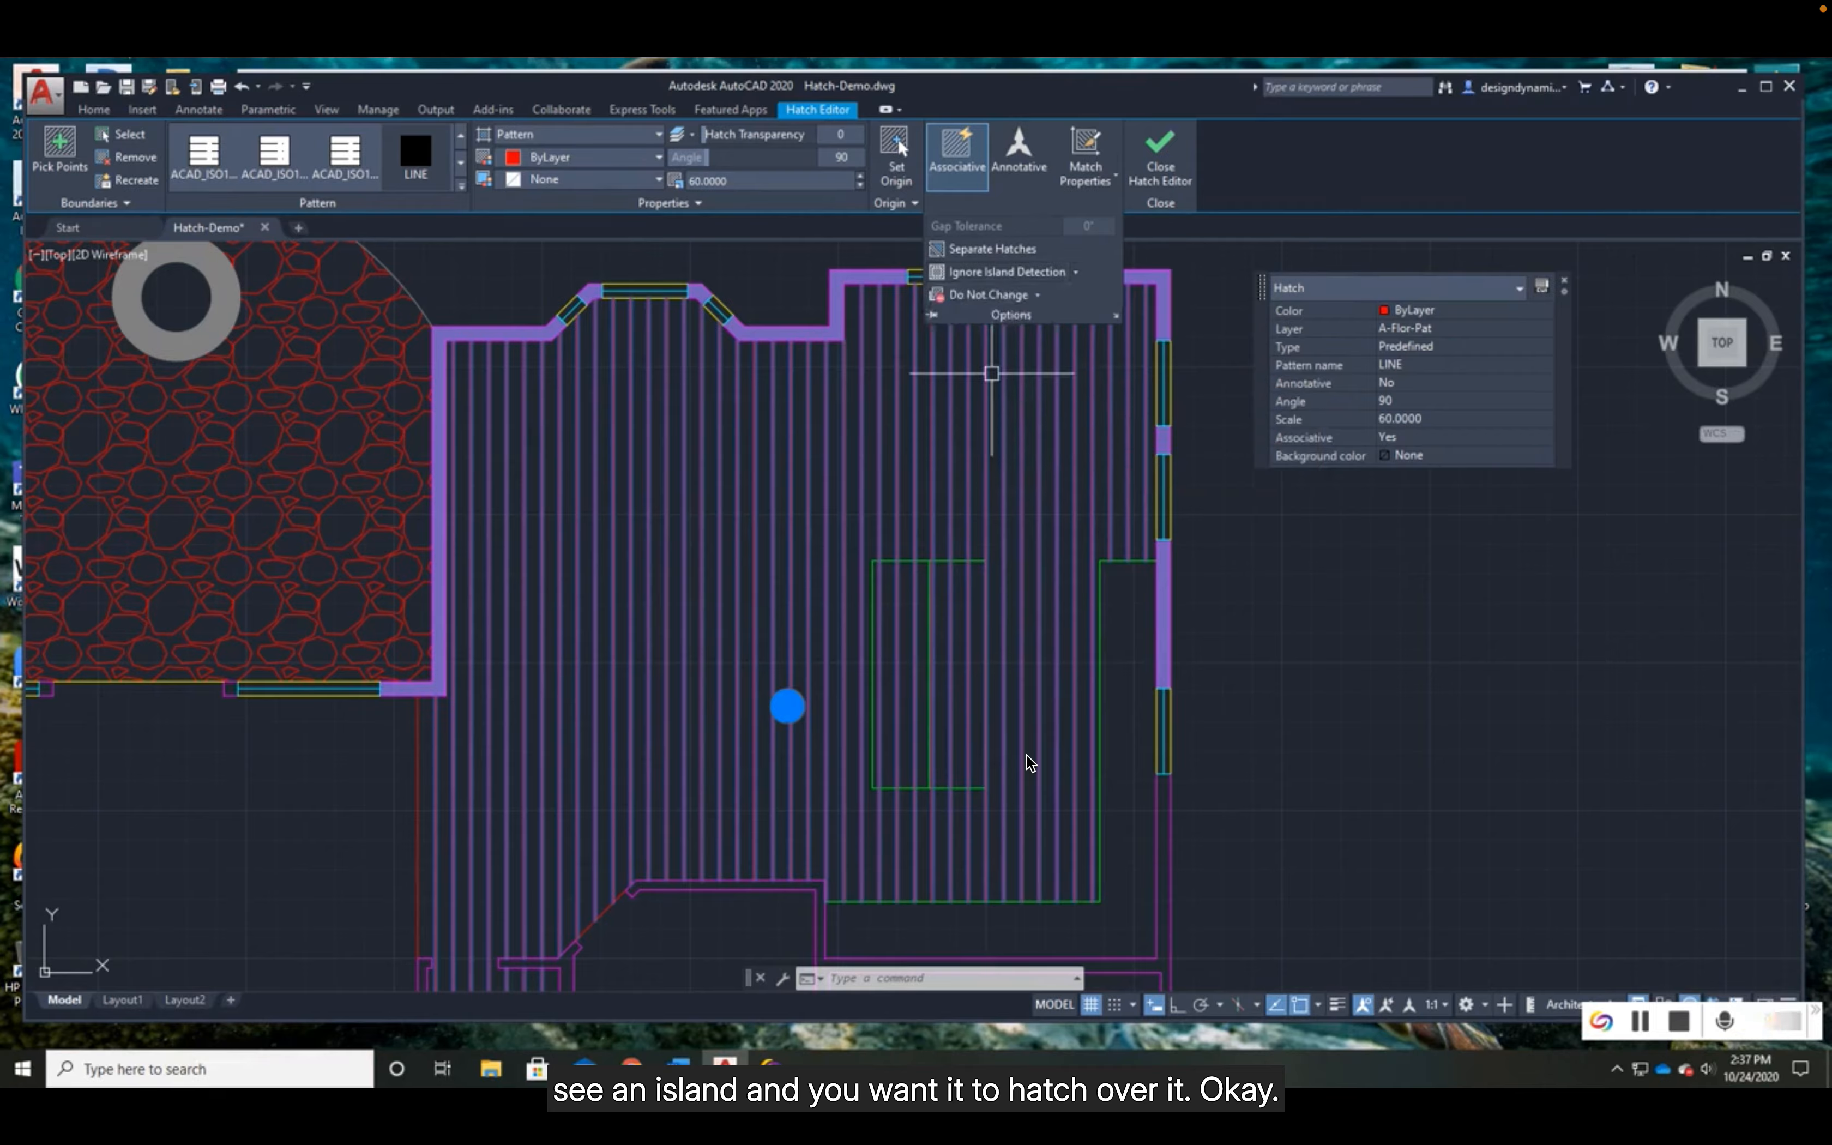
- Set the kitchen floor hatch to Outer Island Detection and finish editing the hatch
left_click(1013, 203)
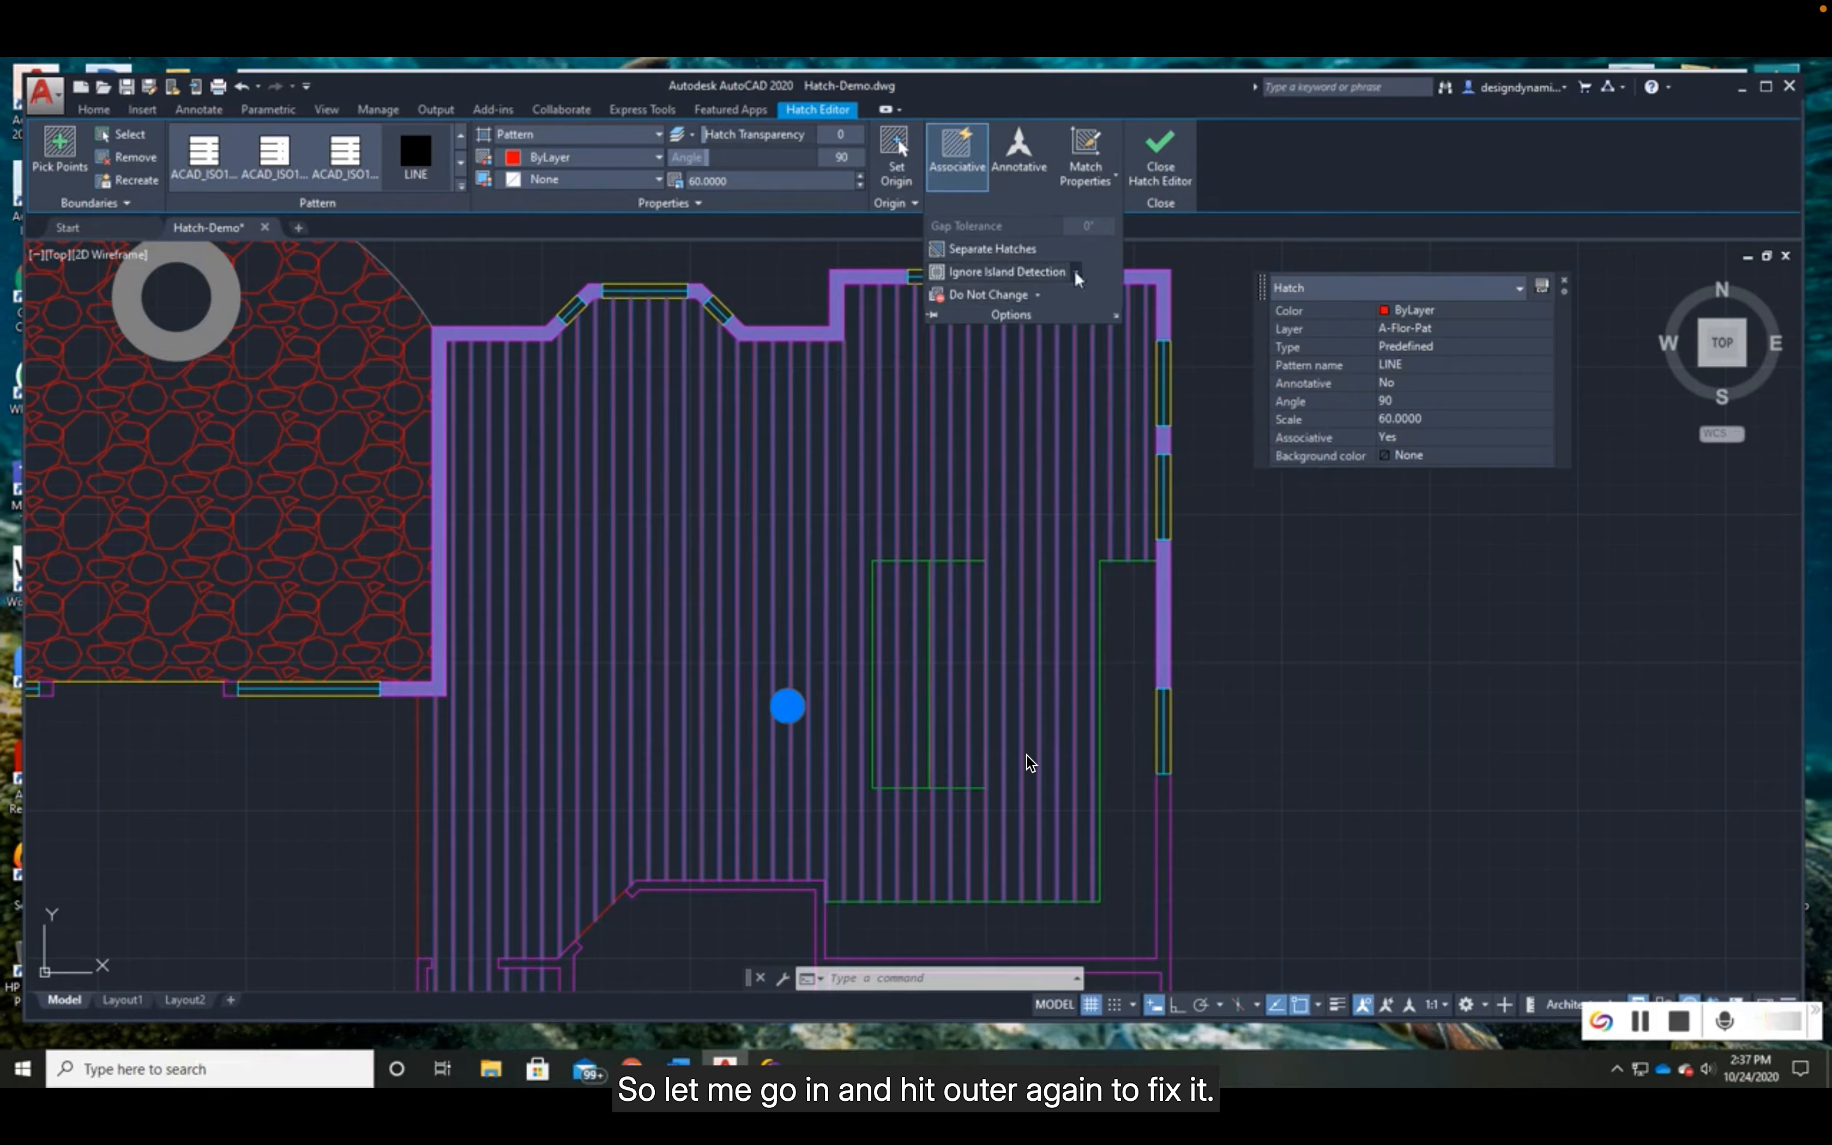
left_click(1015, 275)
left_click(993, 348)
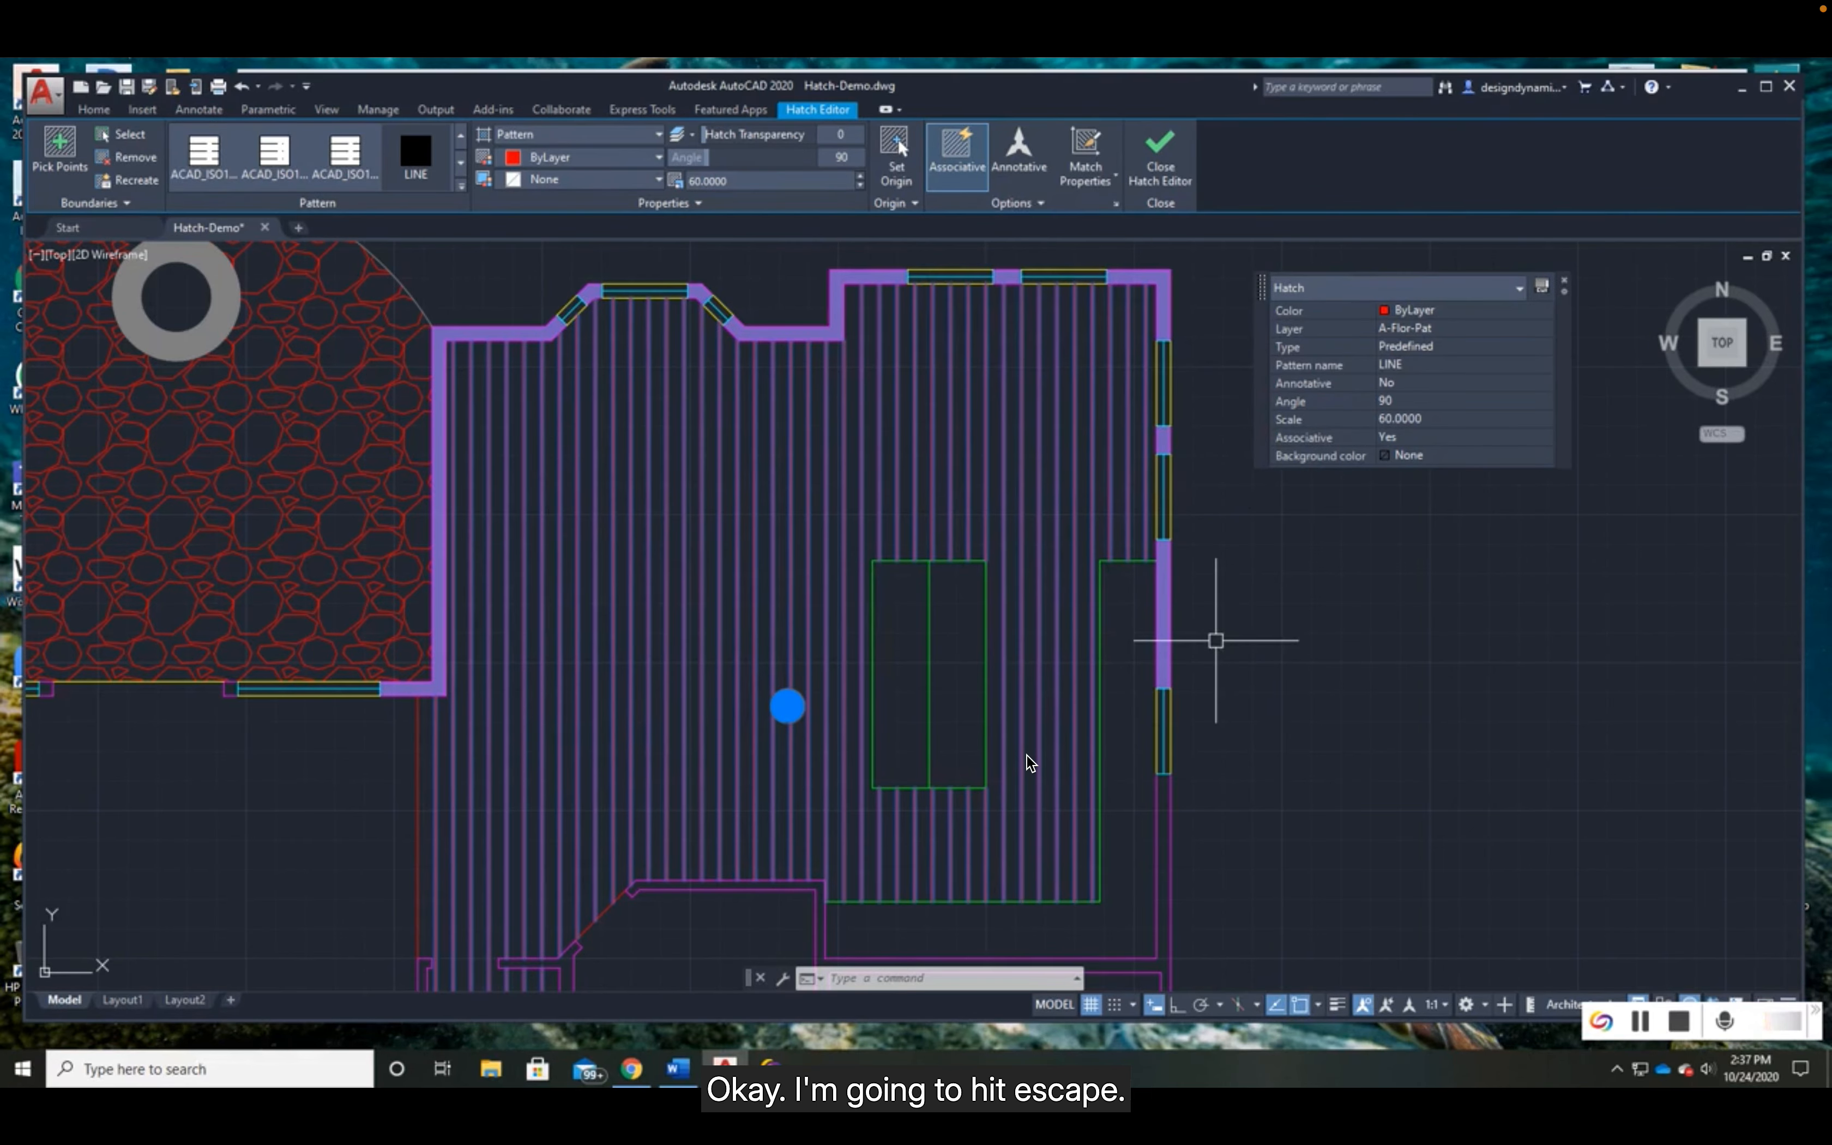
key("Escape")
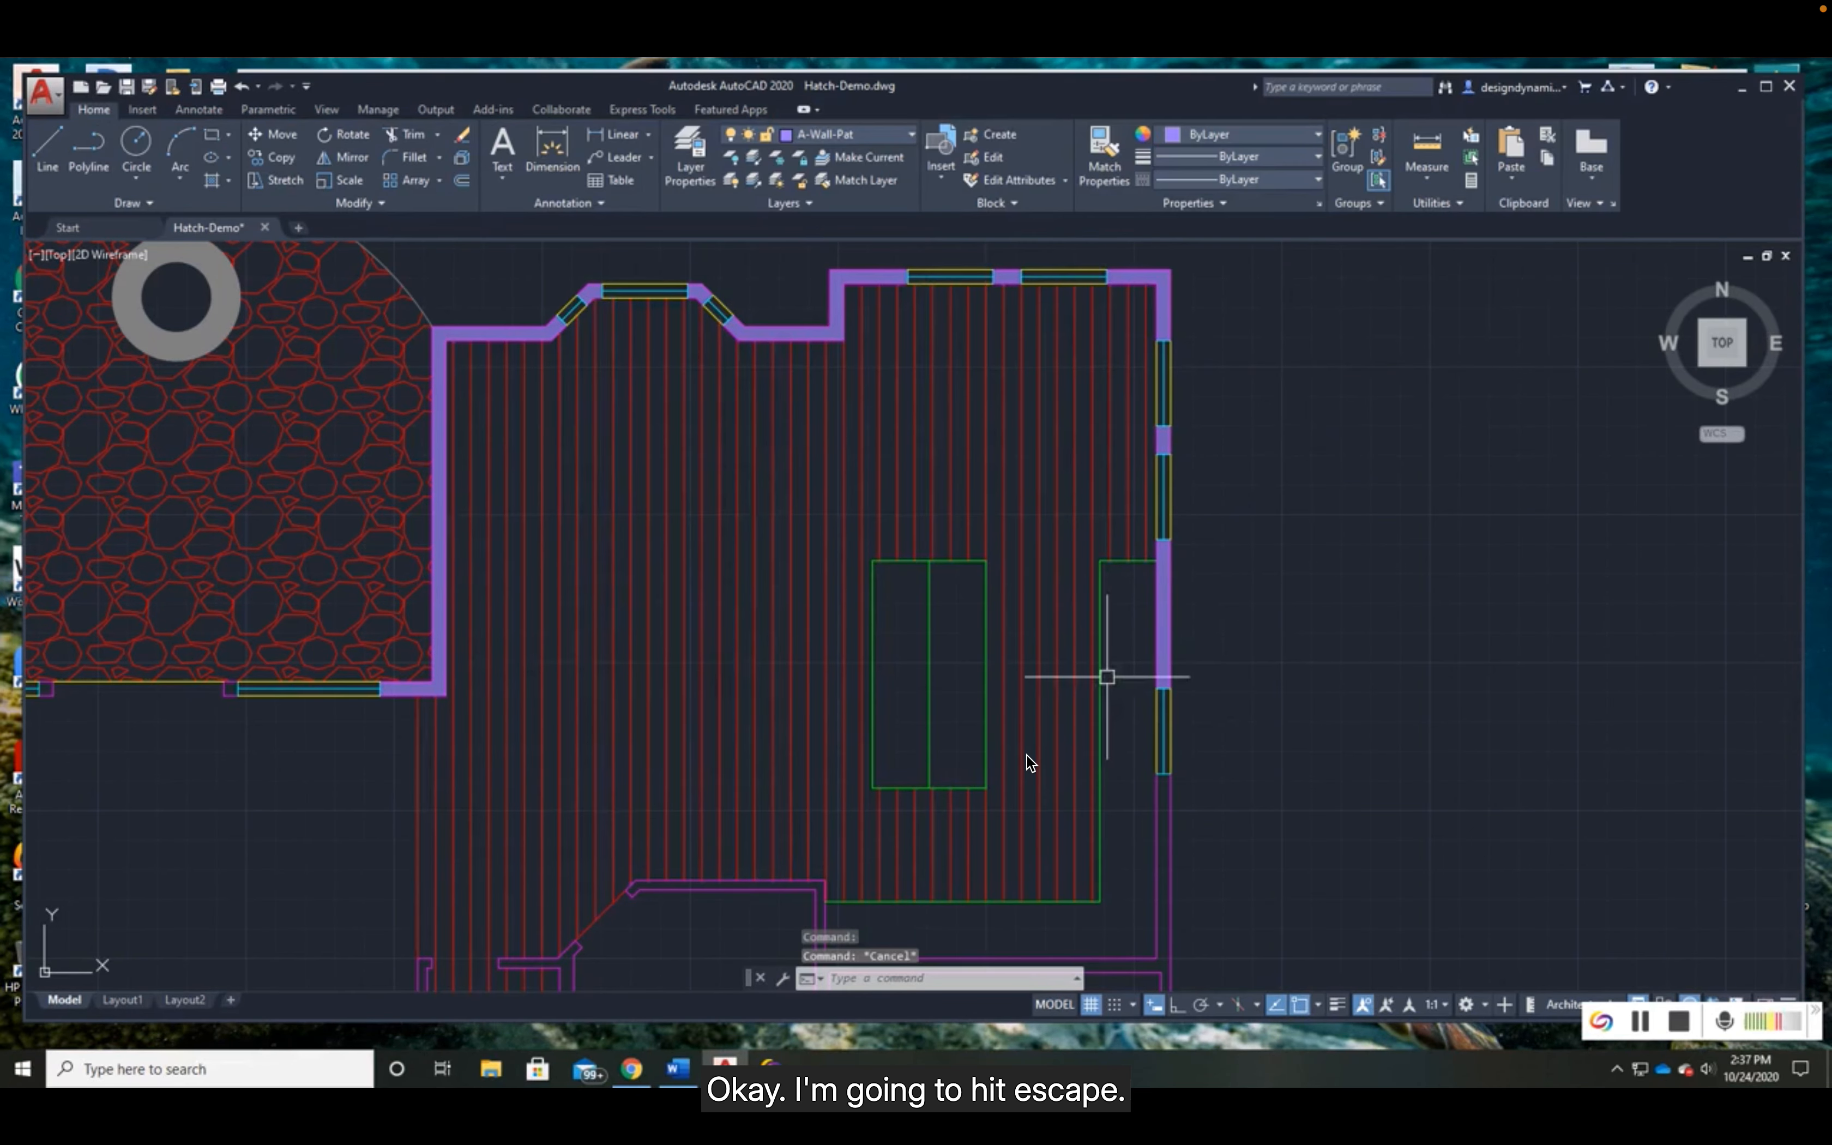
- Bring the southwest bedroom into view and make NOTES the current layer
scroll(1088, 684, "down", 2)
middle_click_drag(748, 756, 1160, 593)
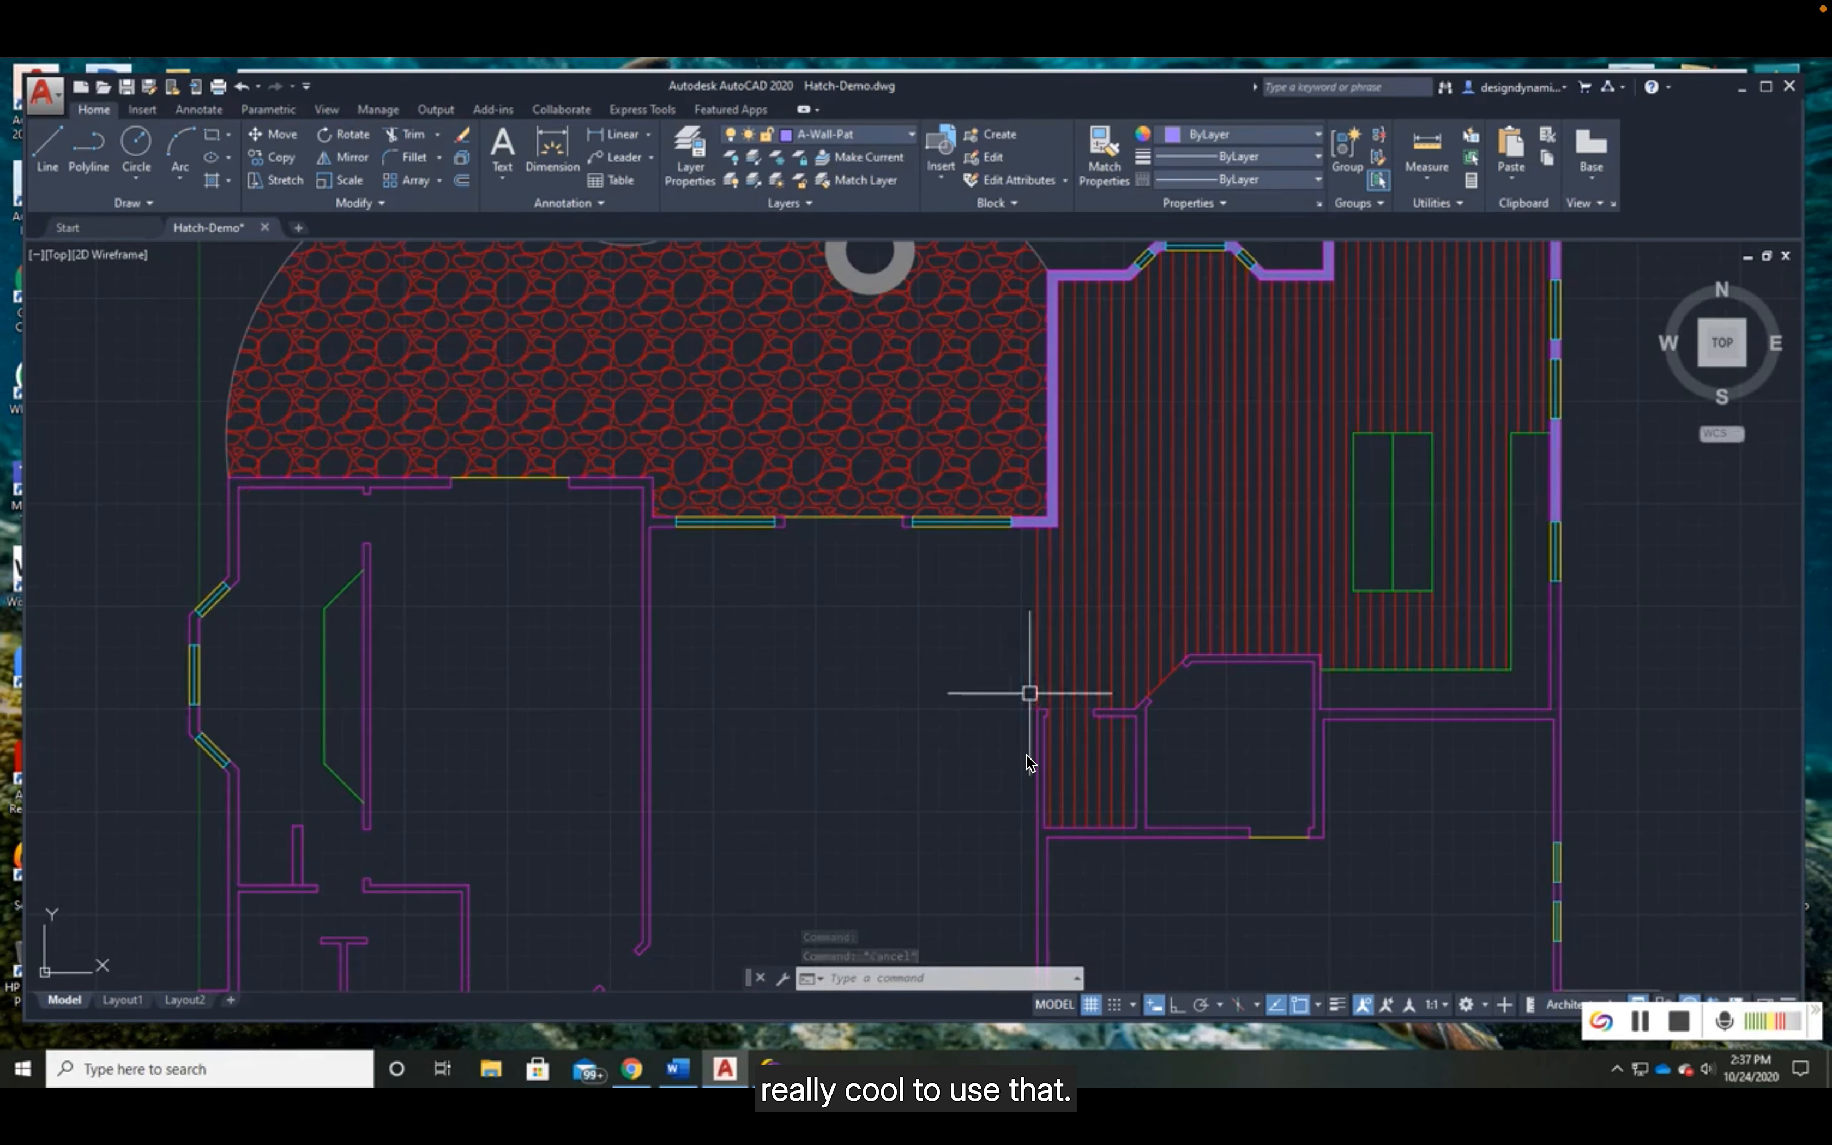
mouse_move(724, 806)
middle_mouse_down()
mouse_move(887, 761)
mouse_move(913, 569)
mouse_move(1010, 605)
mouse_move(1021, 512)
middle_mouse_up()
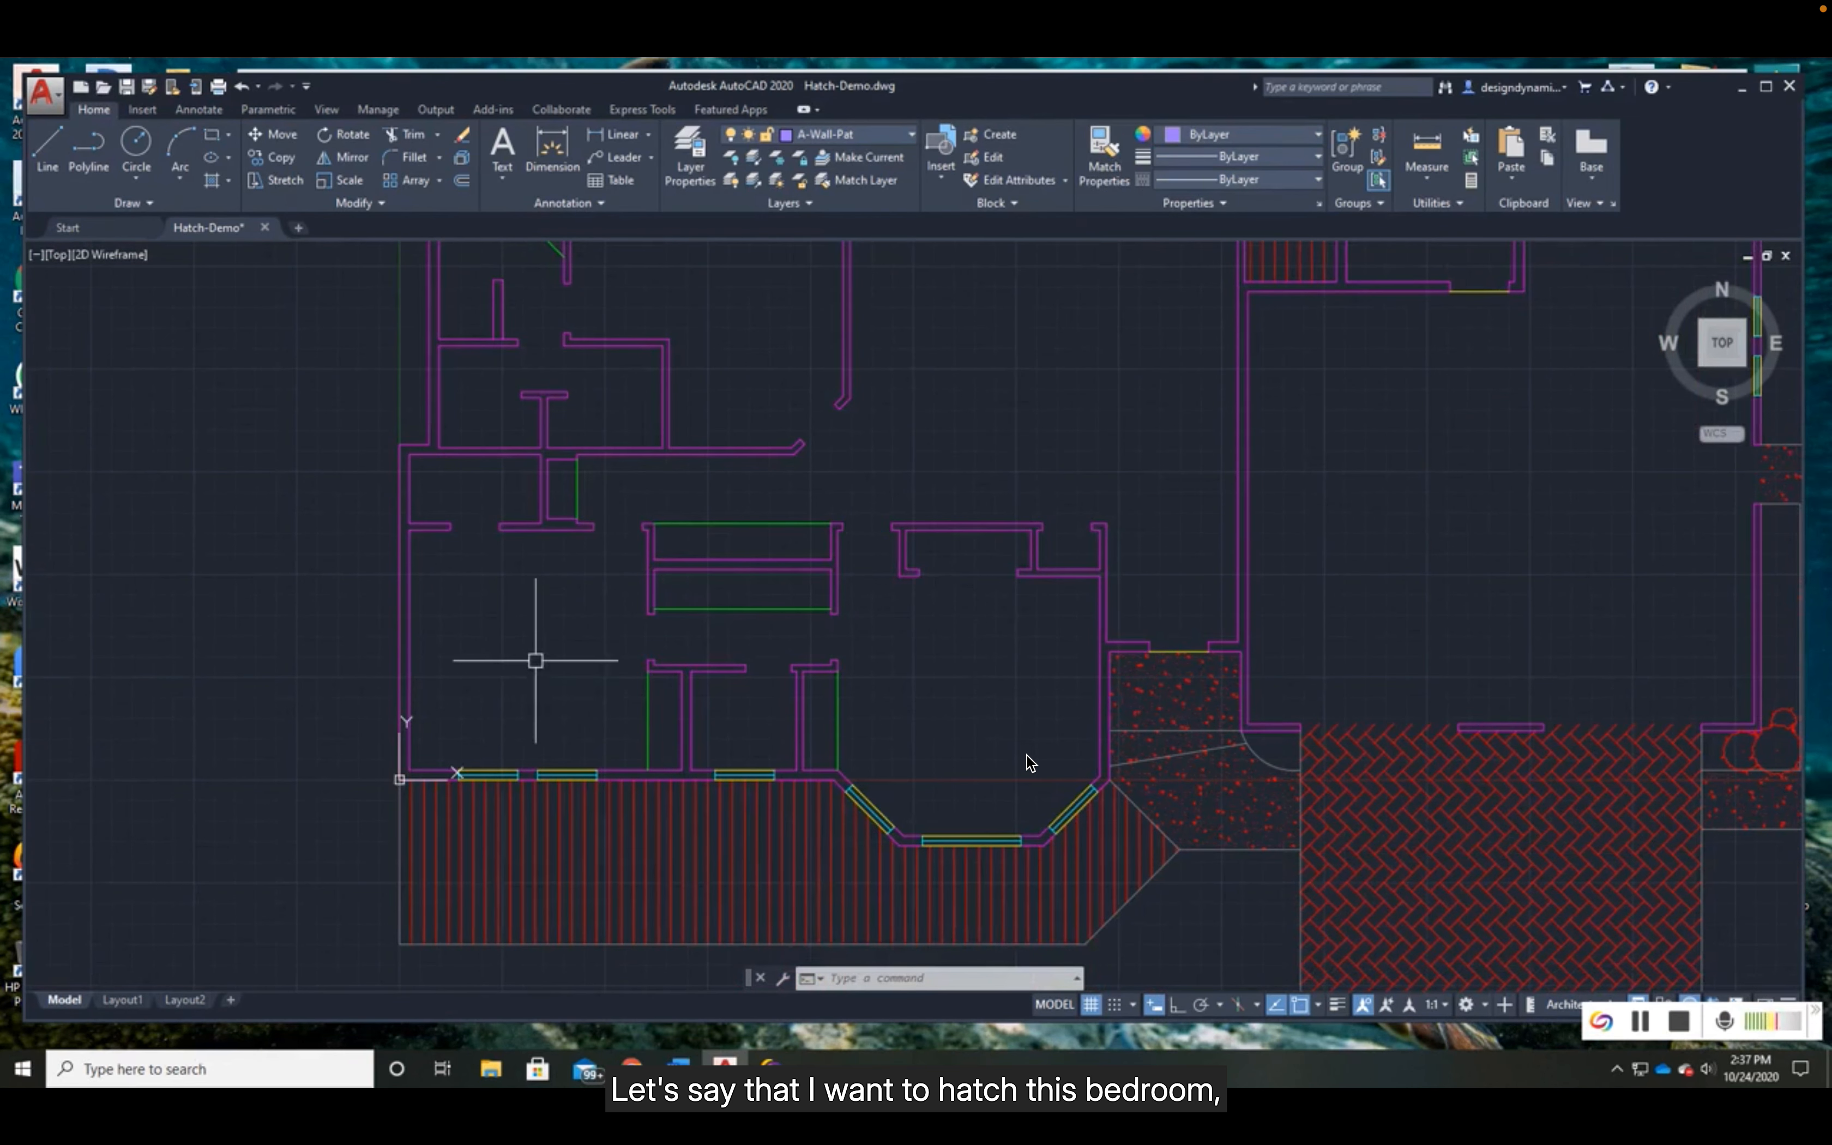
scroll(533, 640, "up", 3)
middle_click_drag(532, 640, 581, 682)
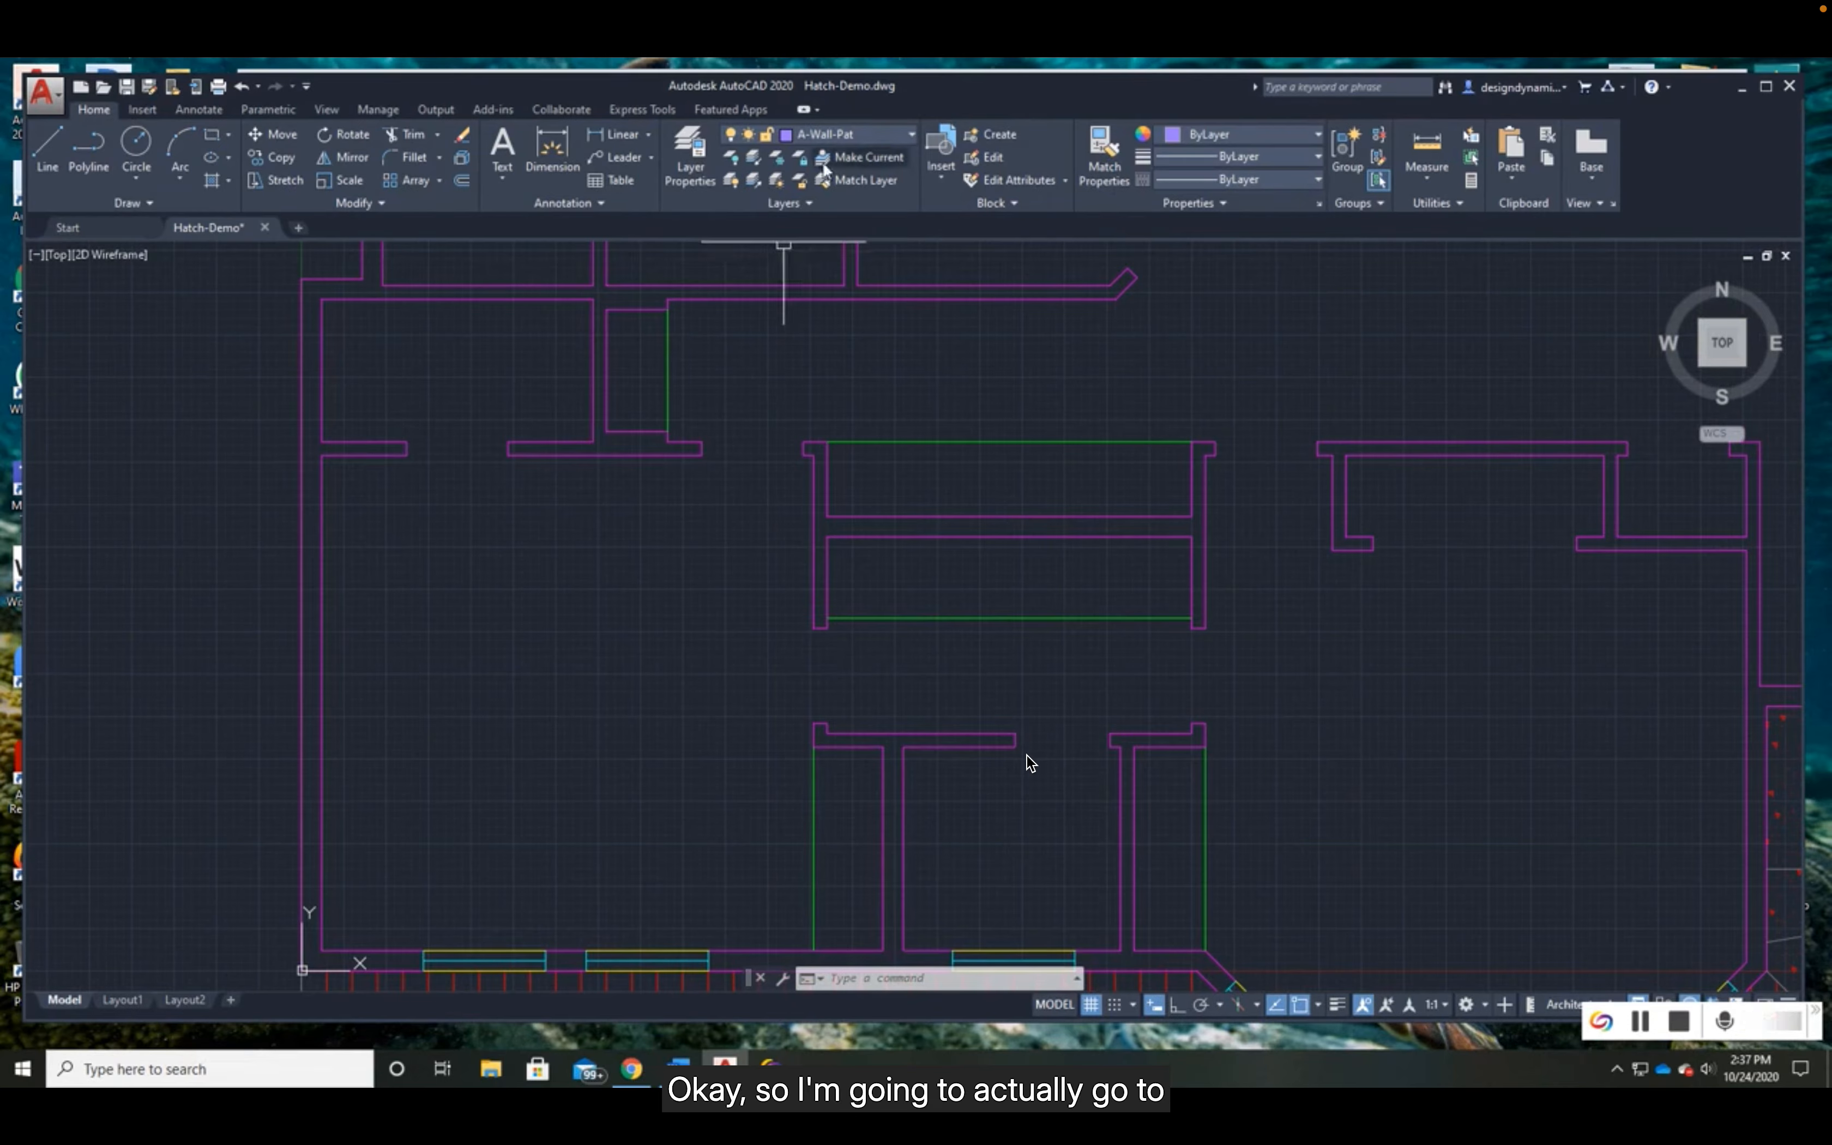
left_click(878, 138)
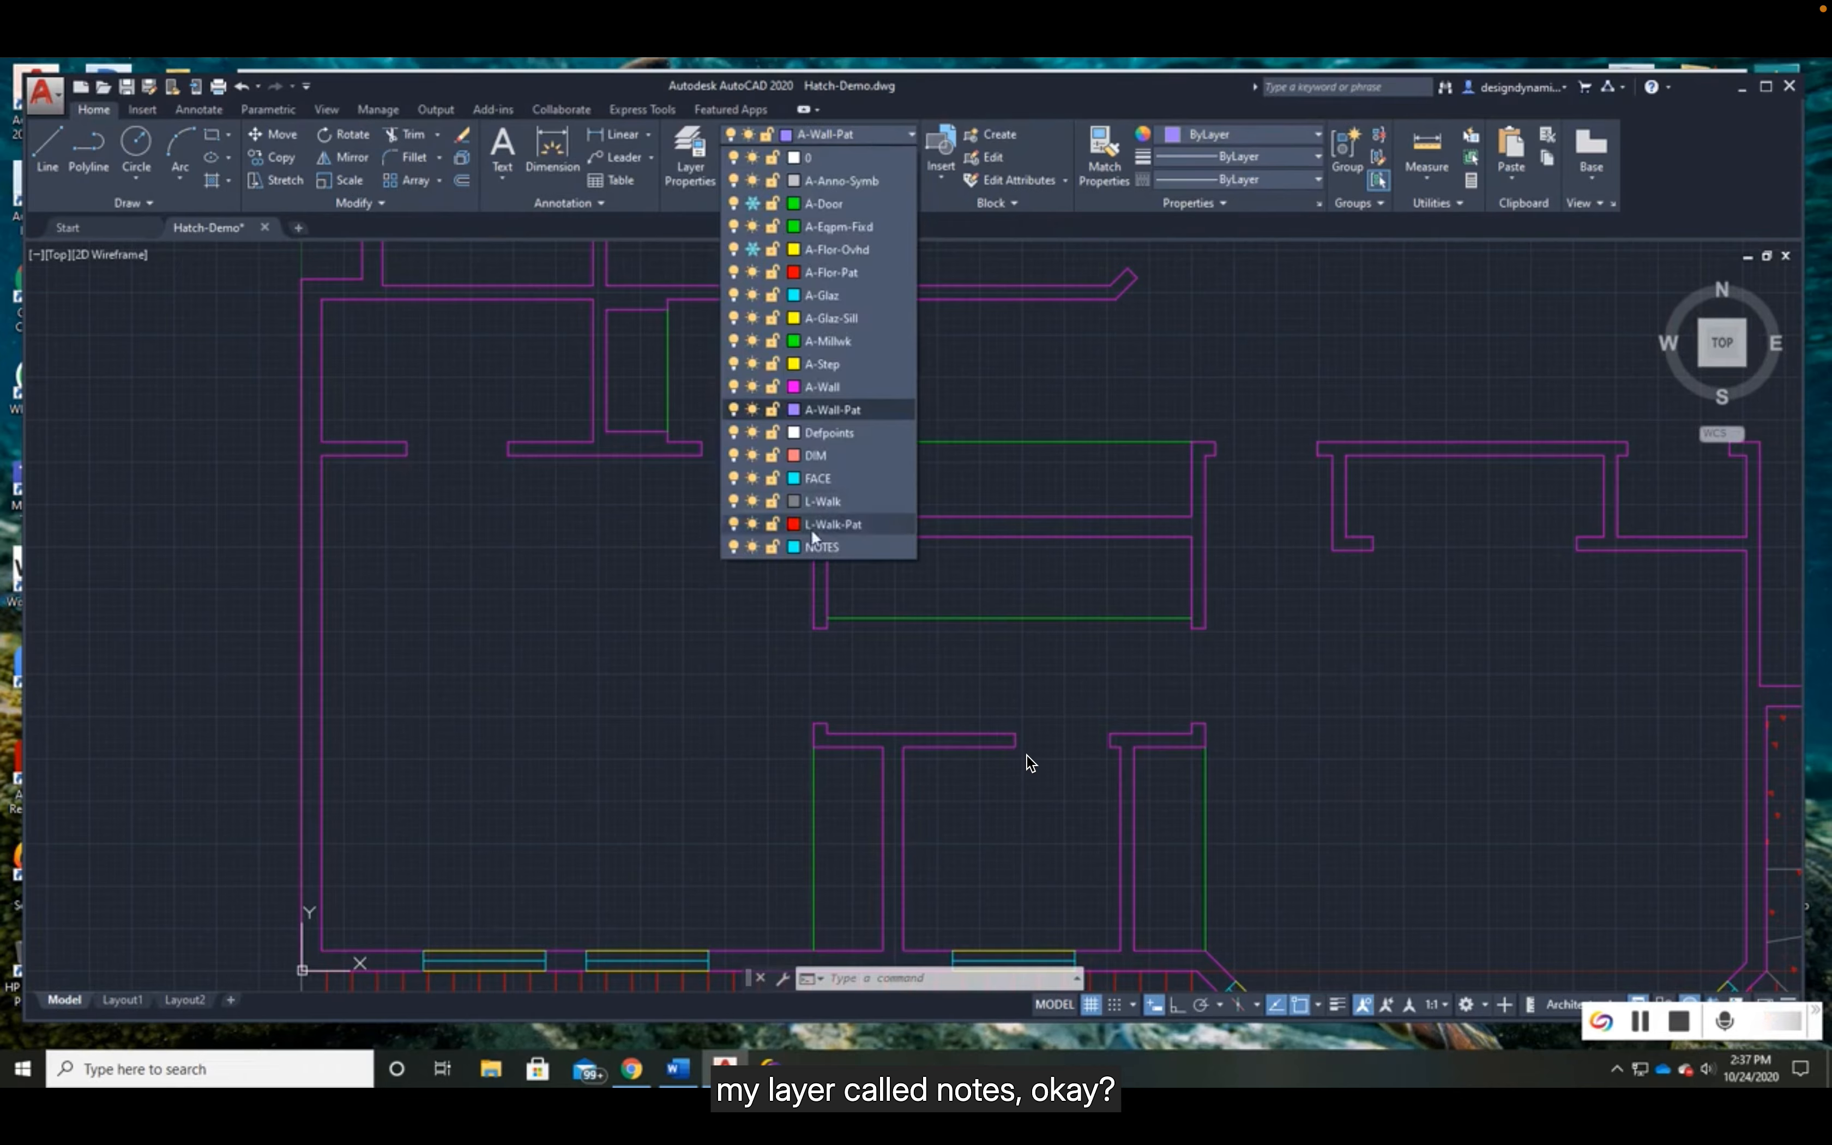
left_click(824, 547)
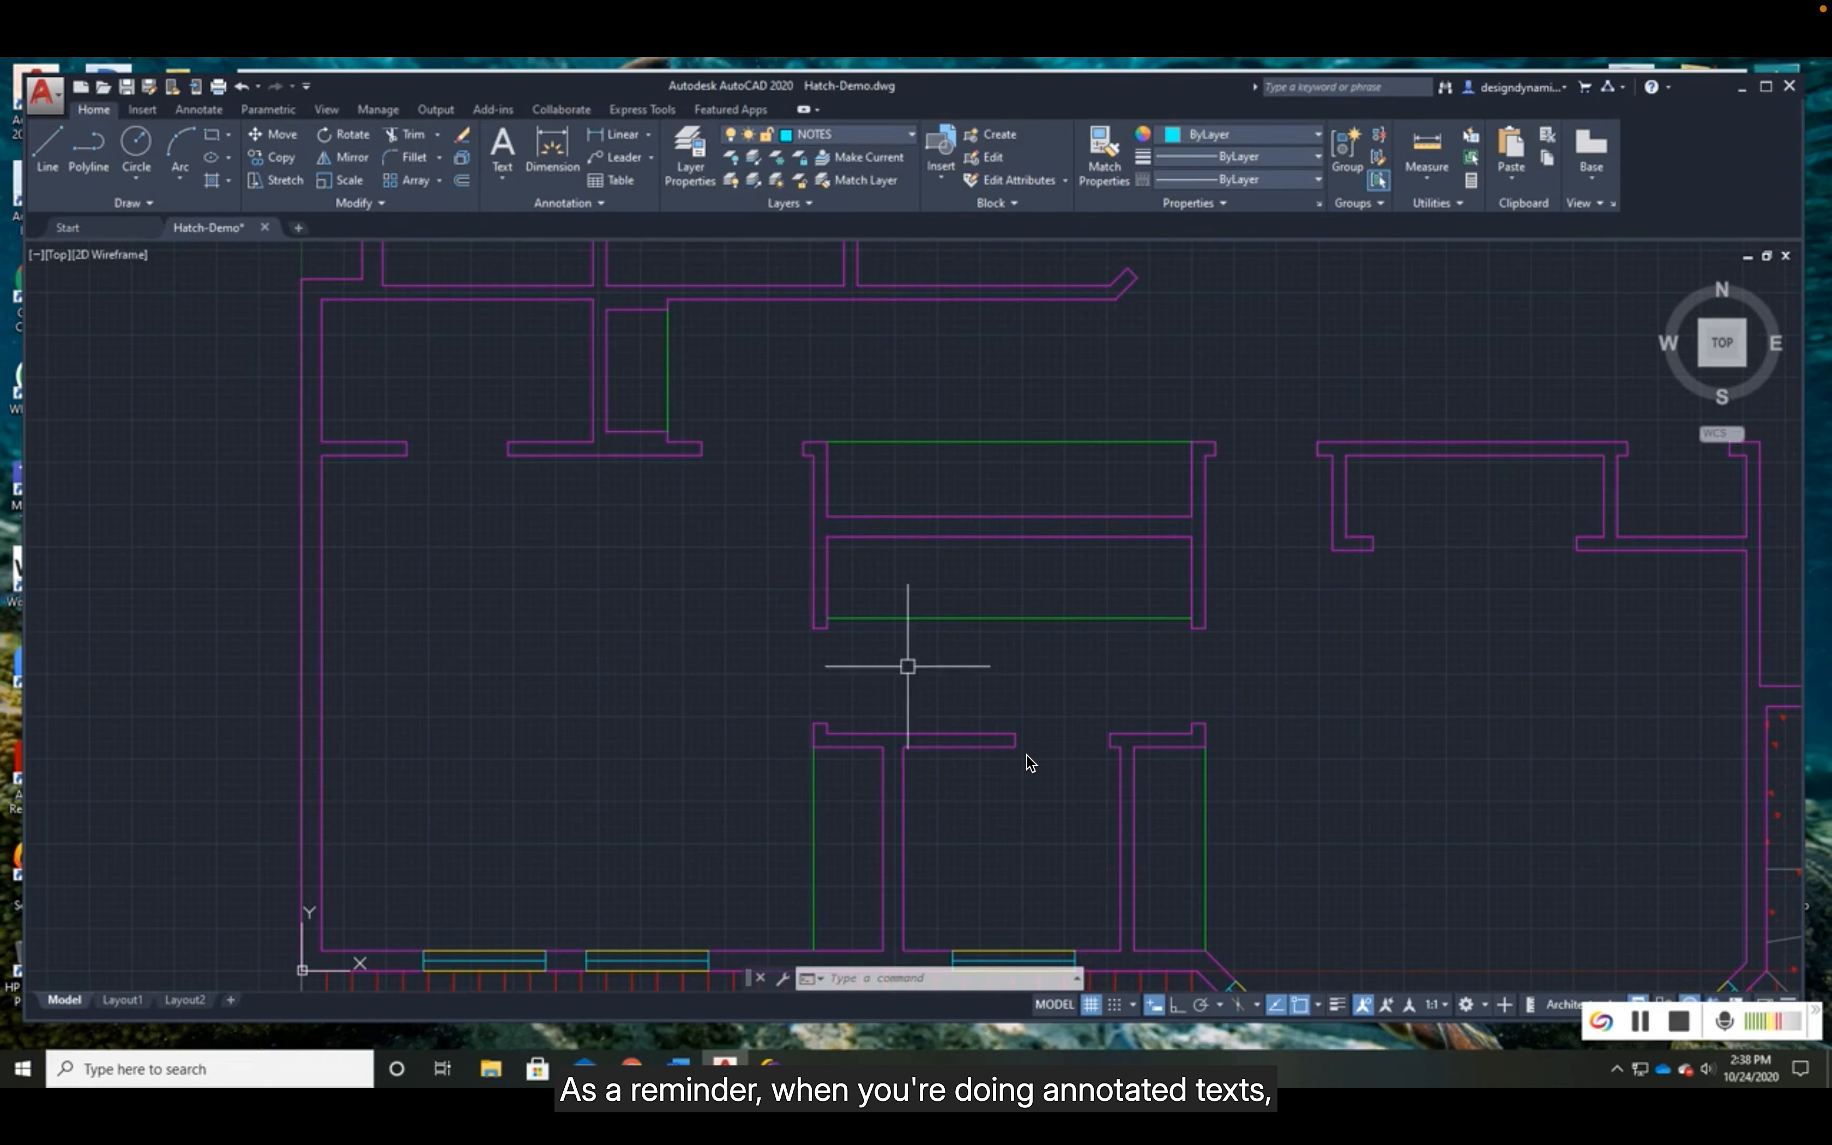
- Review the font, annotative and paper height settings of the ANNO-ARCH text style without changing them
left_click(187, 109)
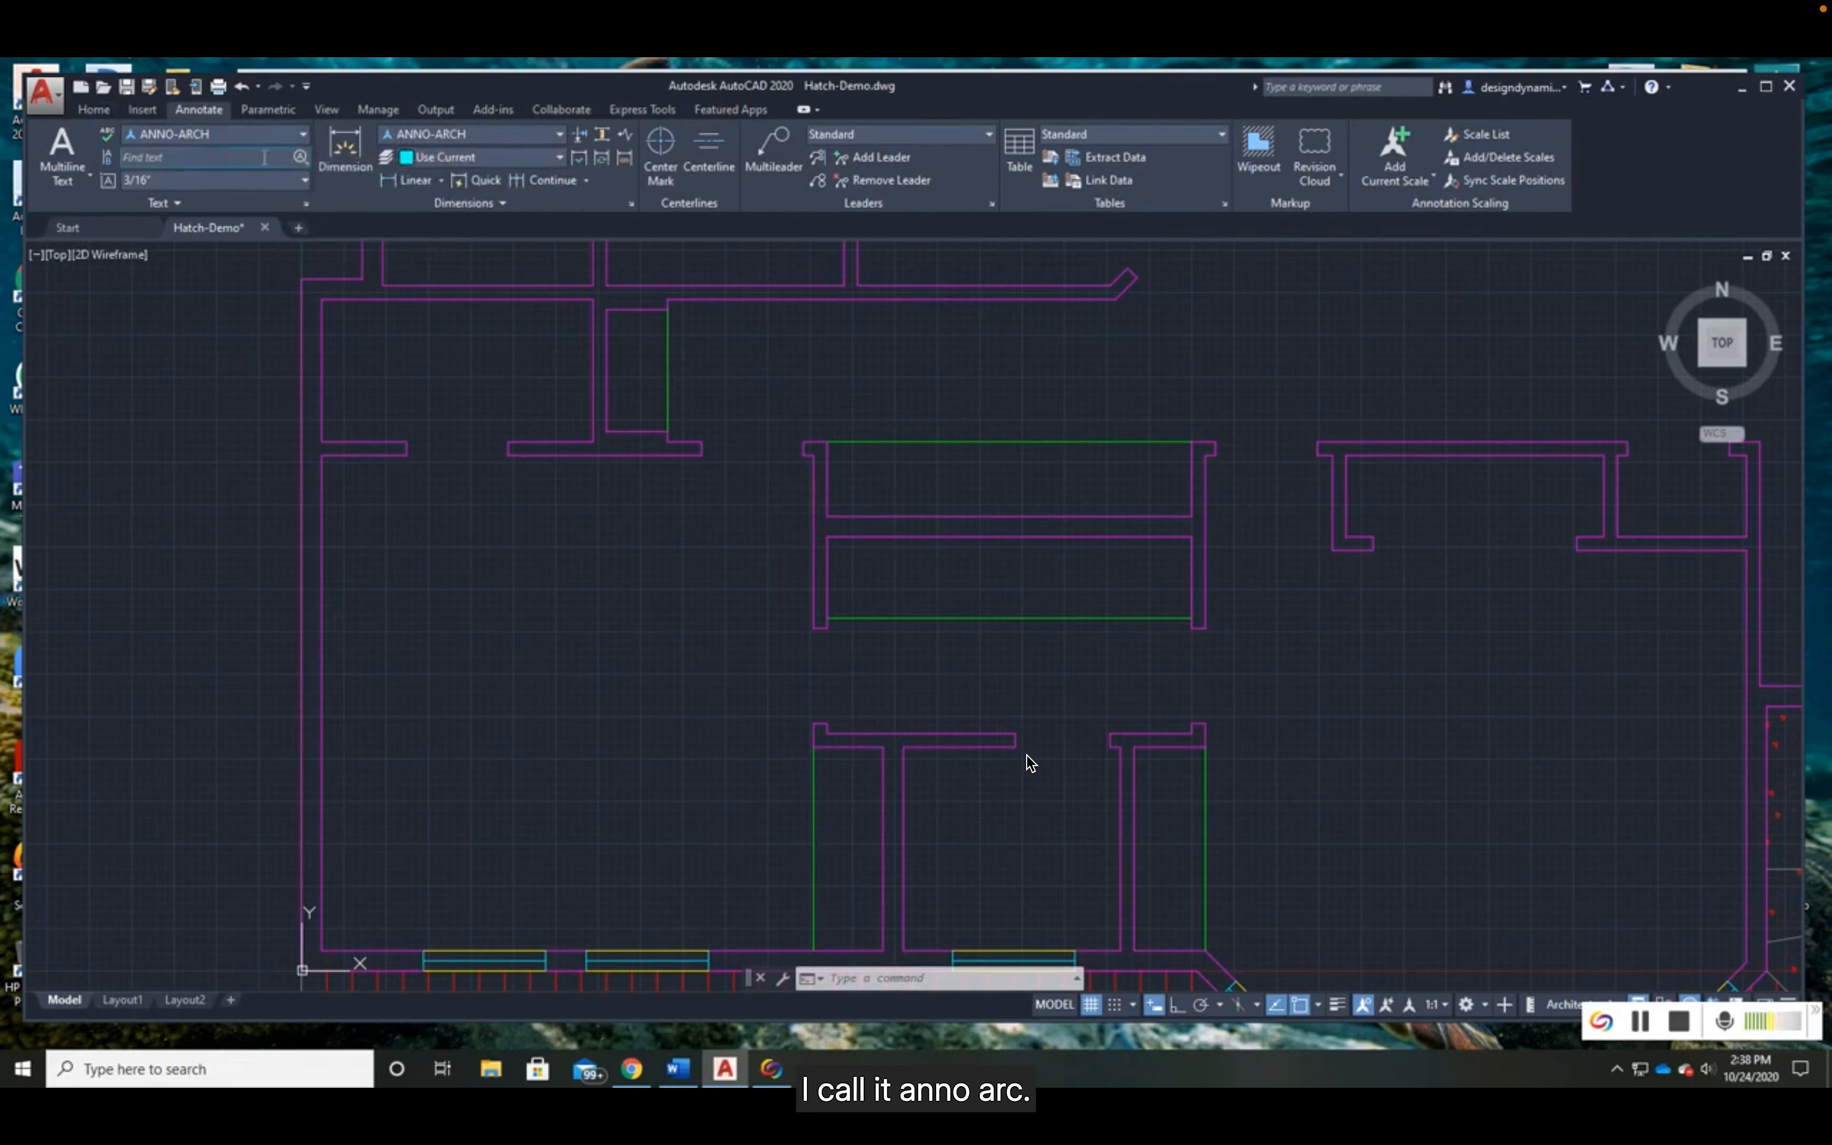
left_click(306, 204)
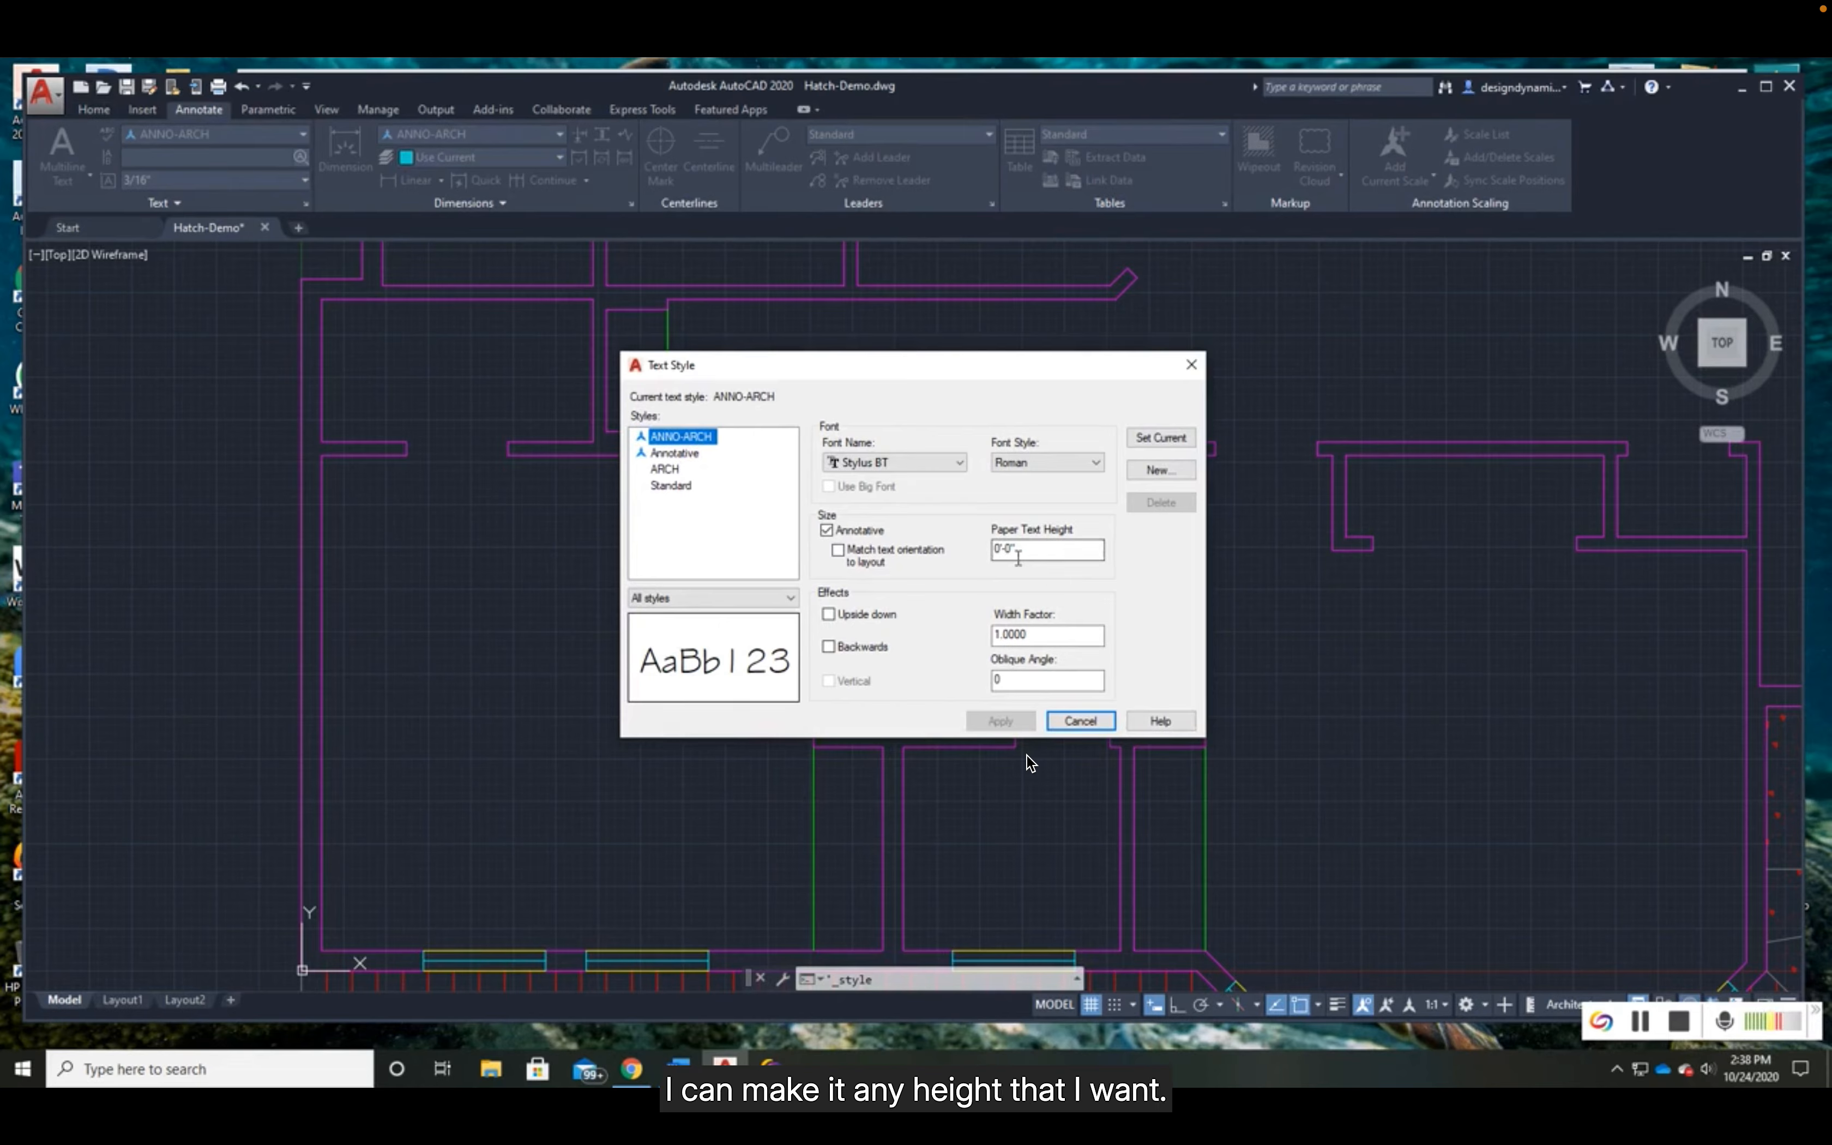
left_click(1080, 721)
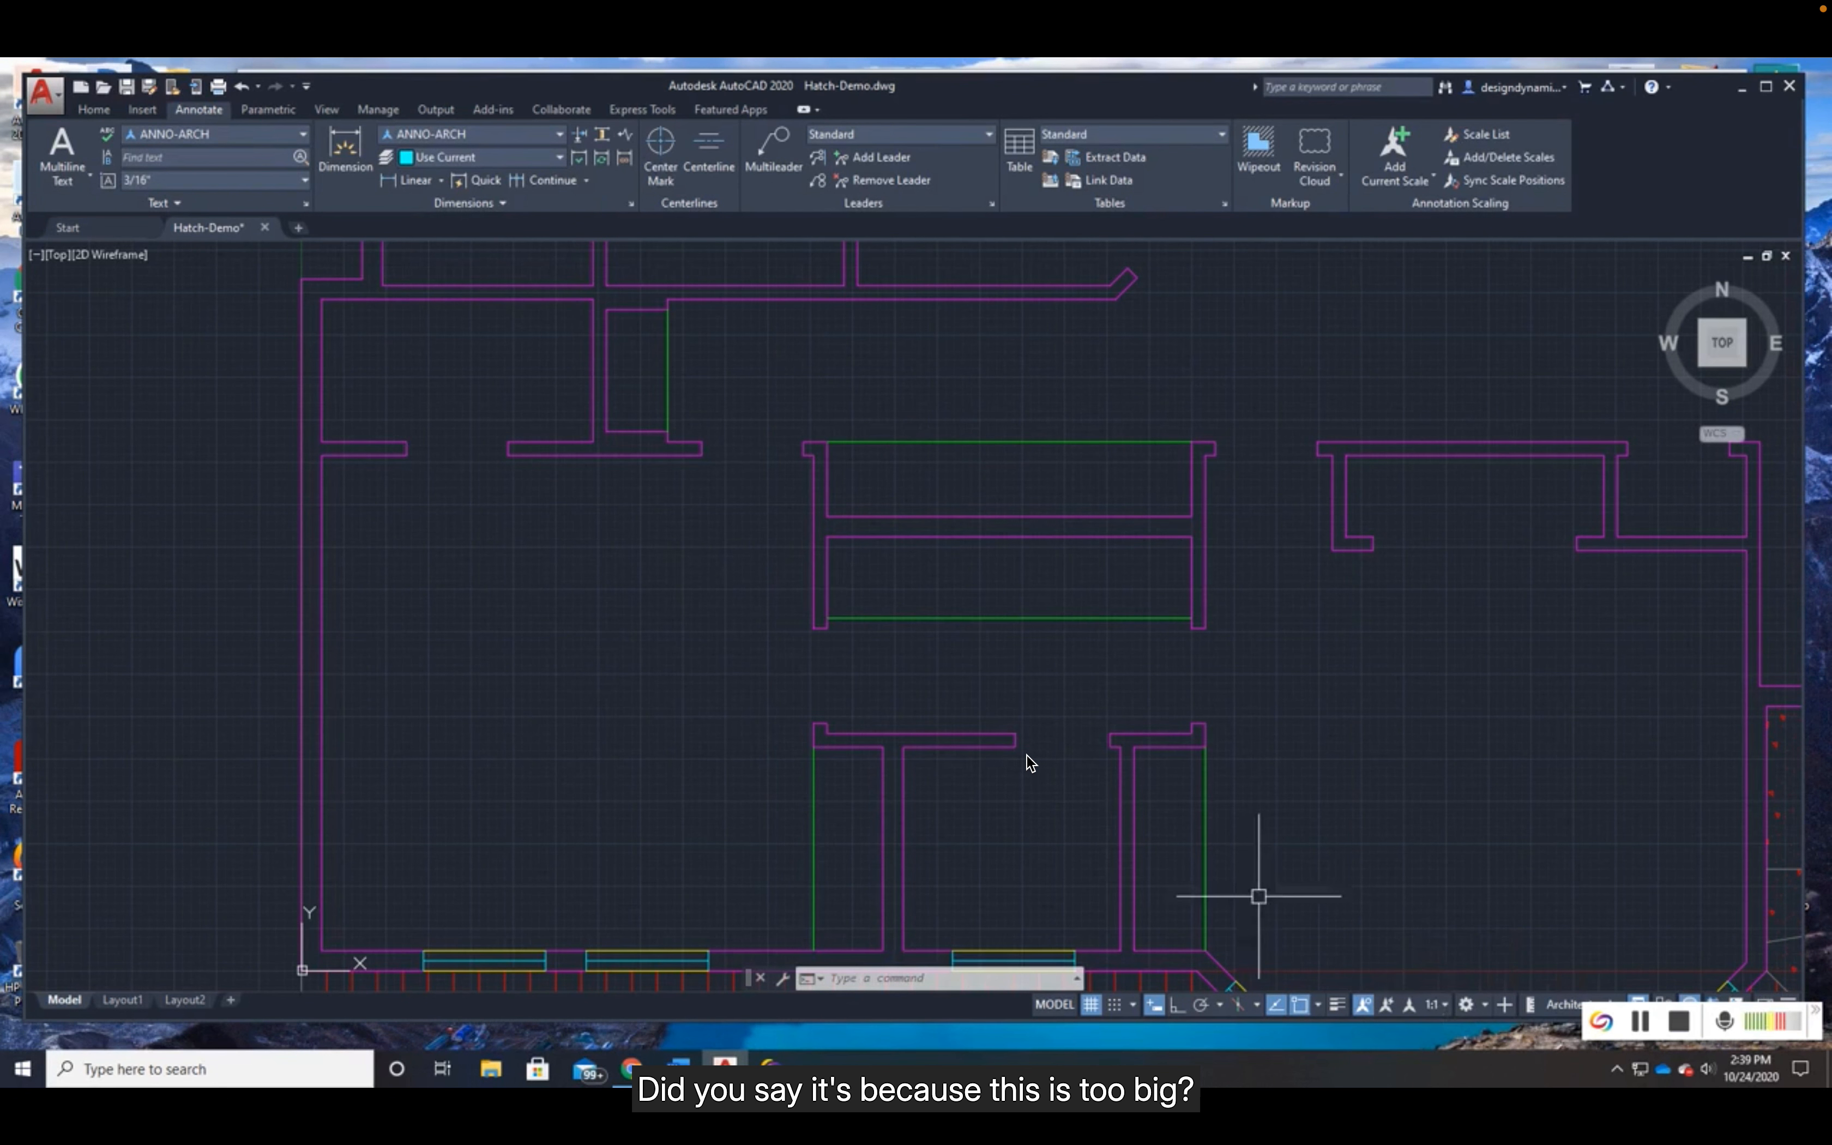
scroll(1084, 738, "down", 4)
scroll(1027, 756, "down", 2)
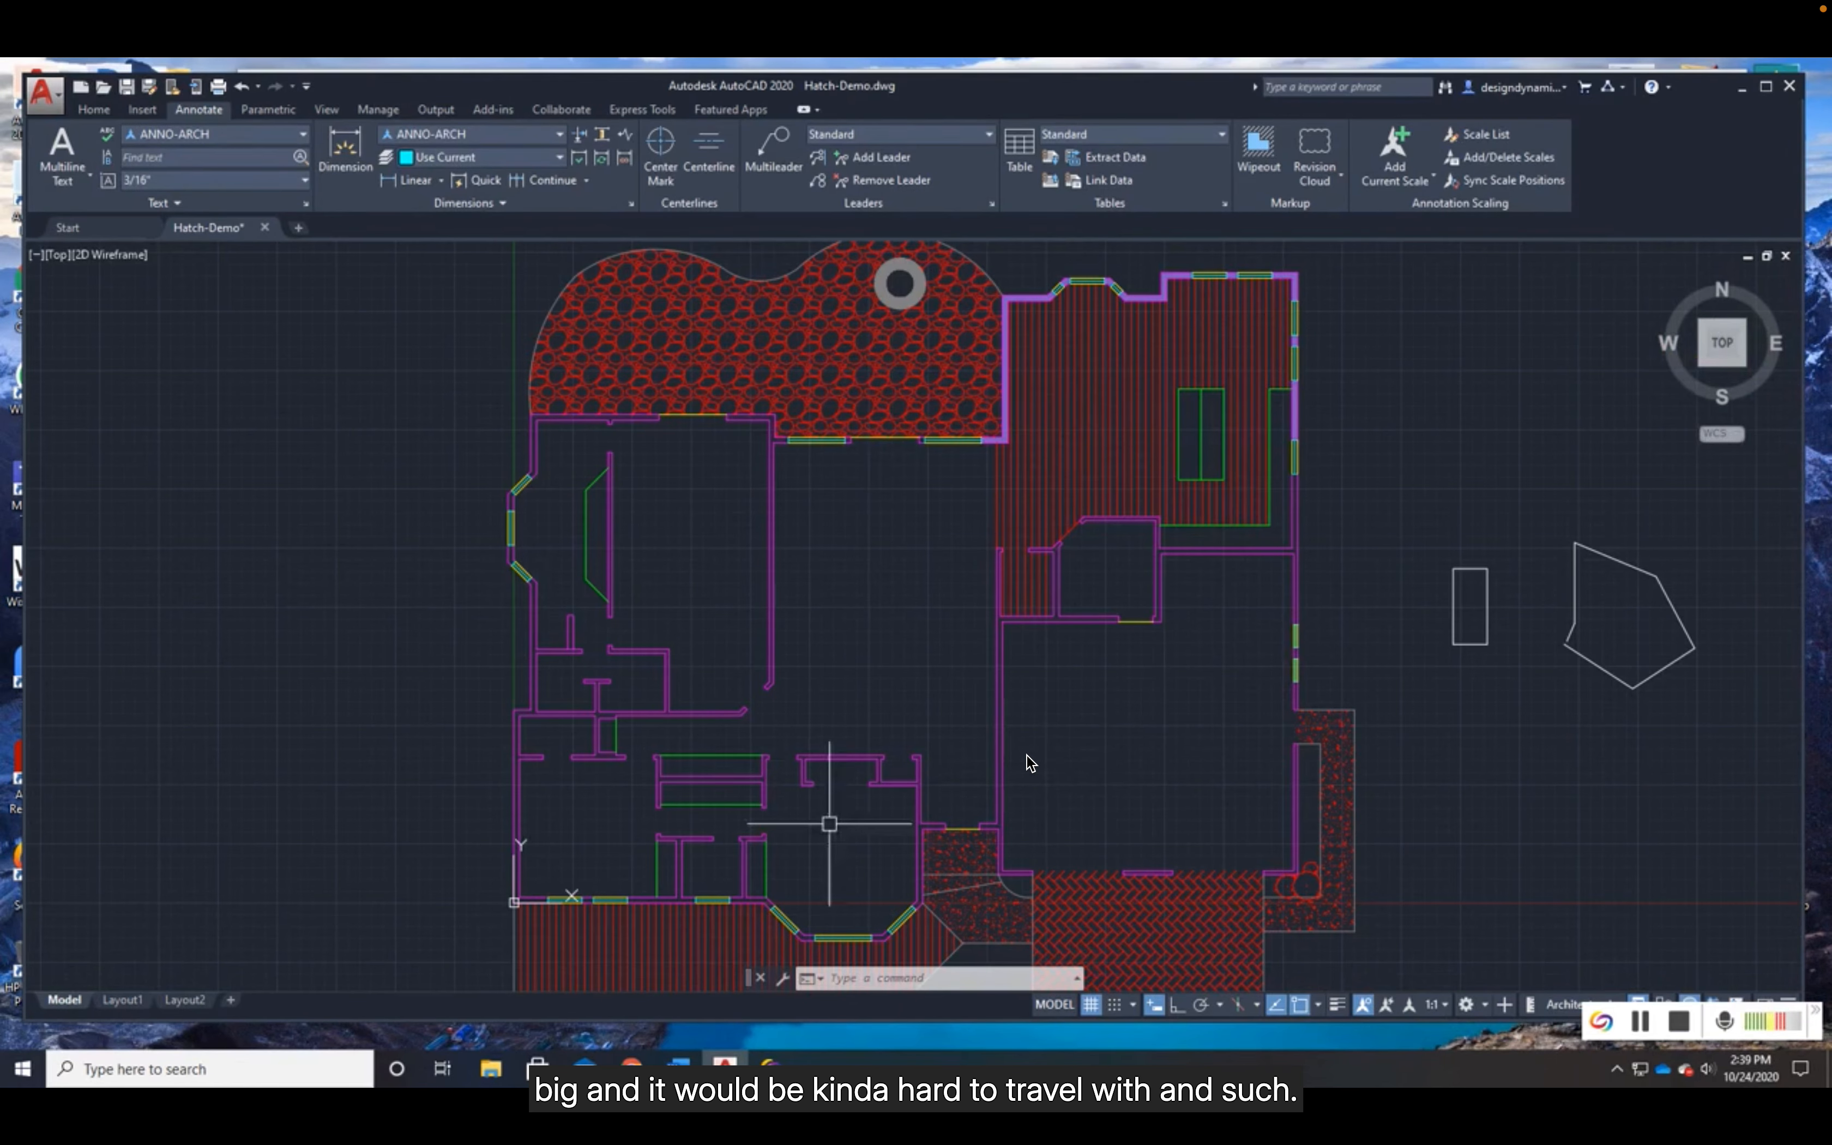
scroll(614, 869, "up", 3)
scroll(613, 869, "up", 1)
scroll(662, 838, "up", 2)
scroll(879, 810, "up", 2)
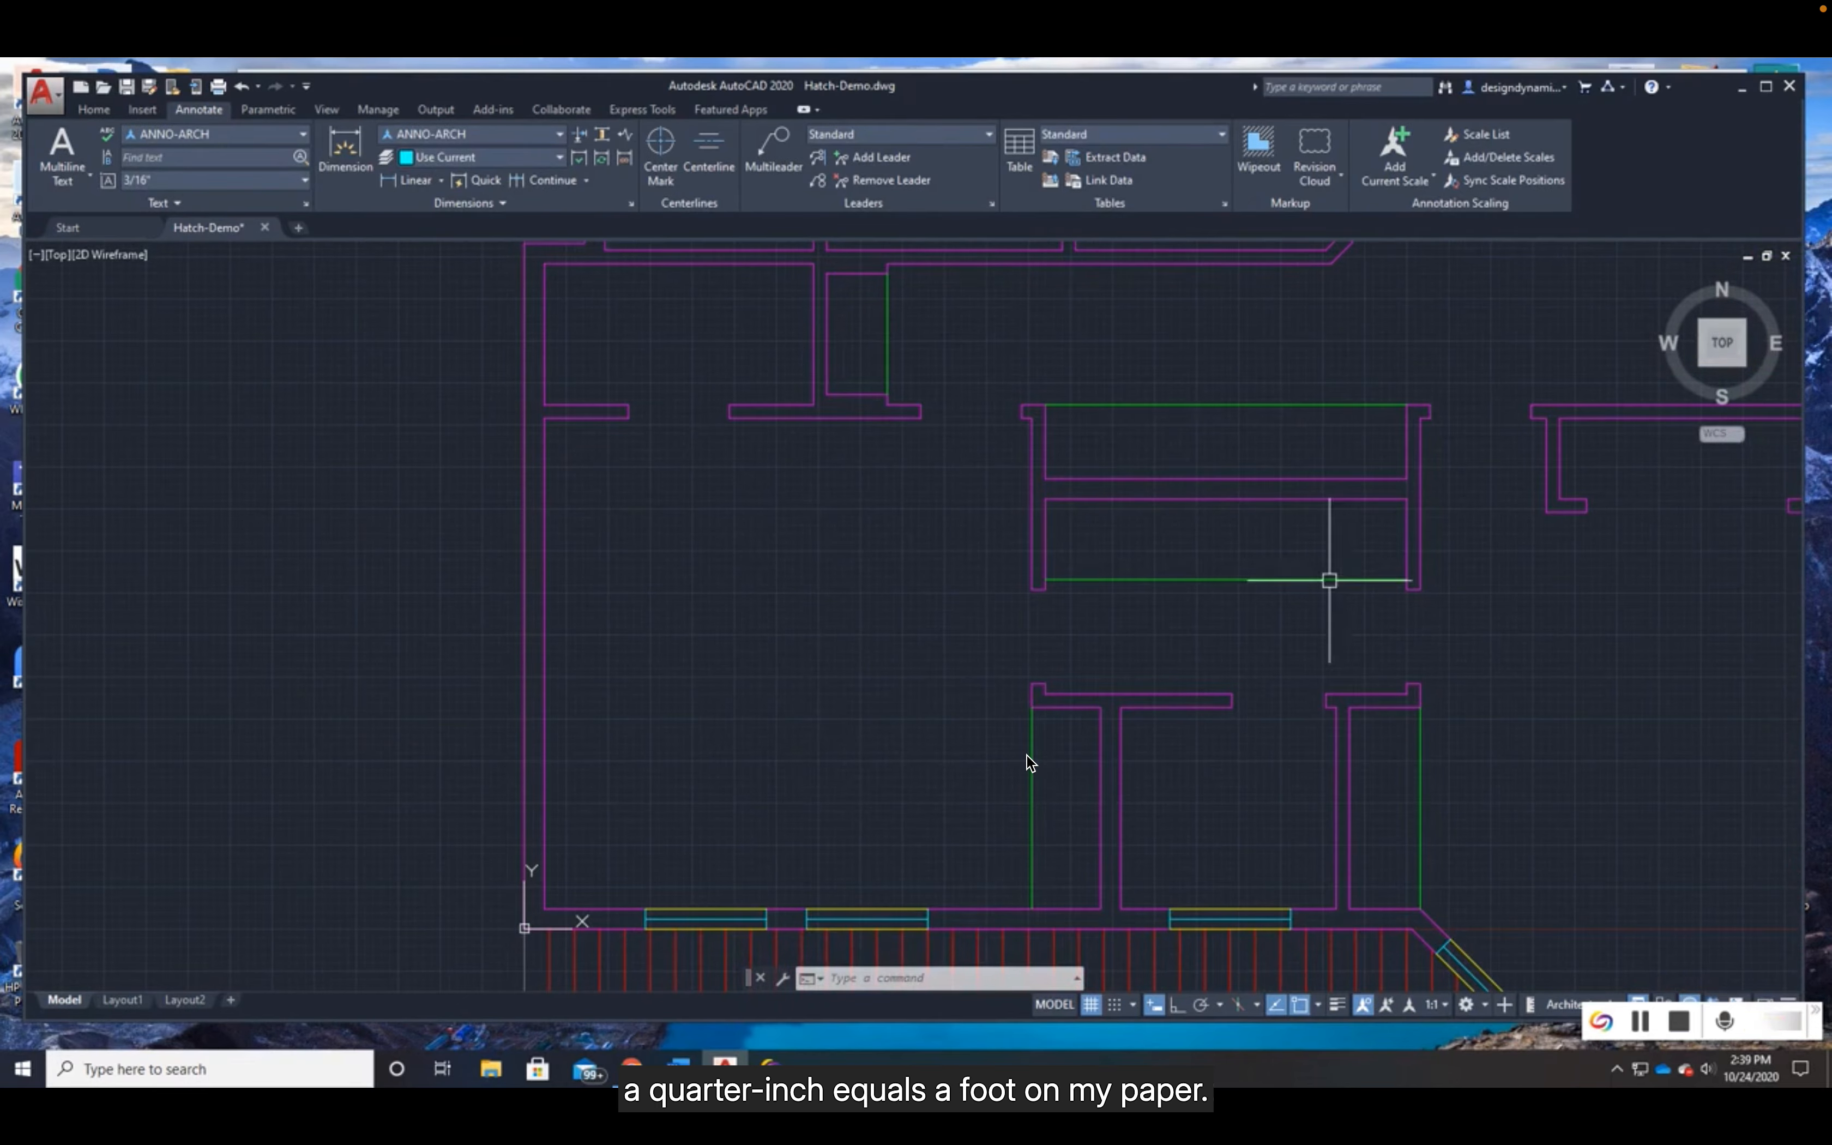
- Set the annotation scale of the current view to 1/4" = 1'-0"
mouse_move(125, 1004)
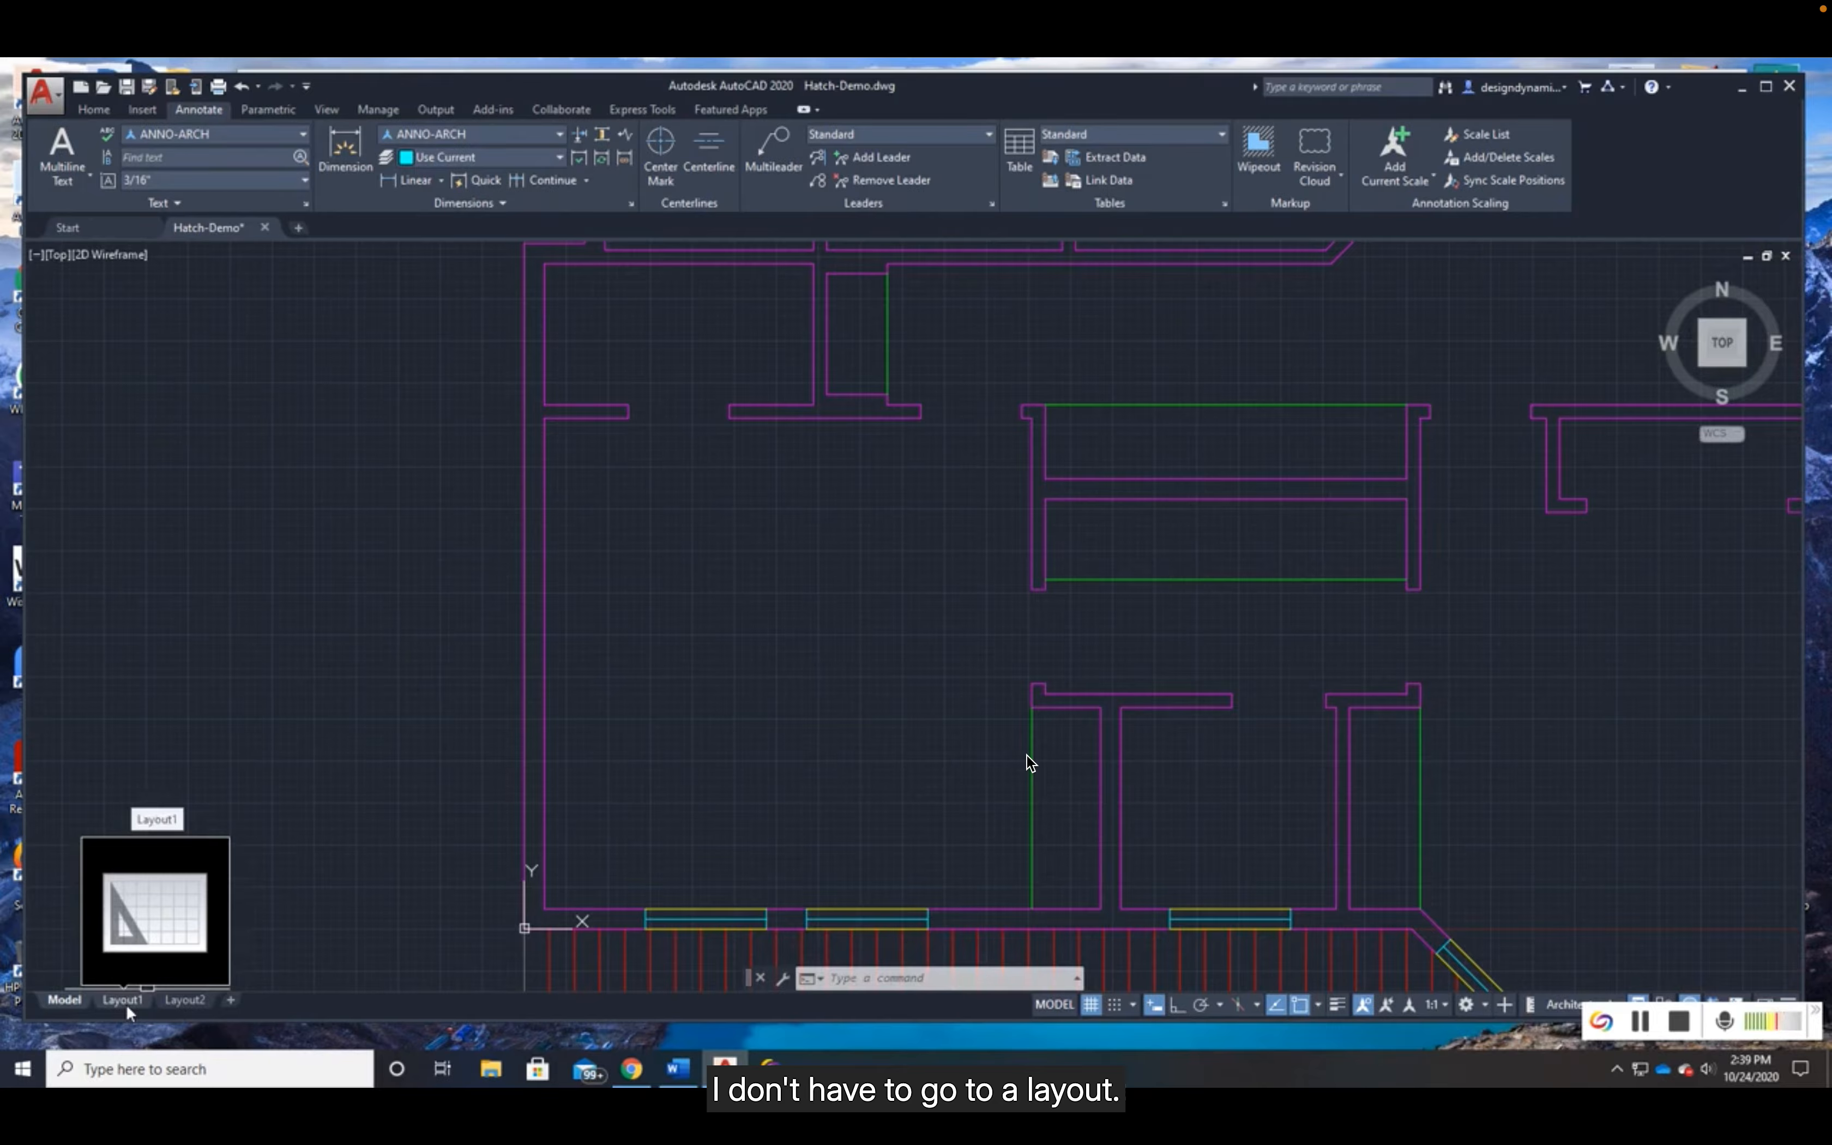
mouse_move(186, 1005)
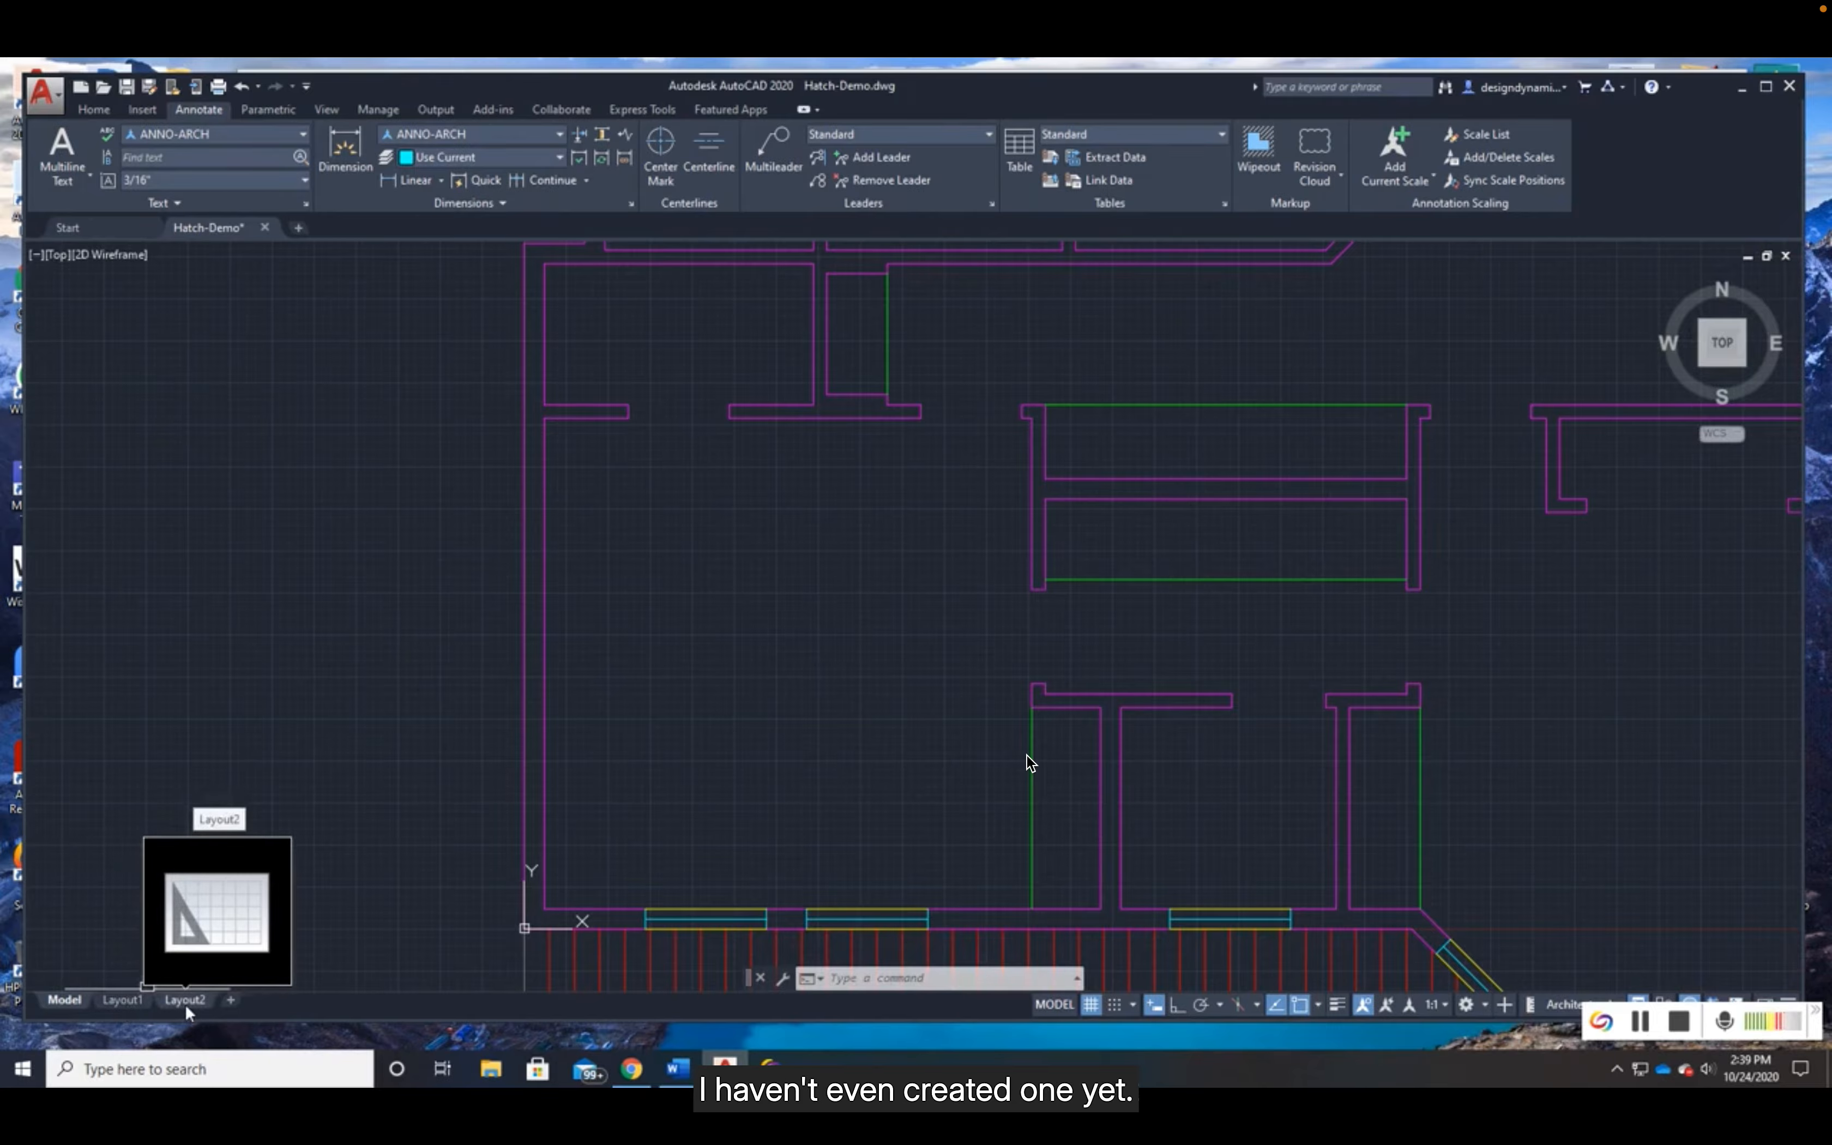
left_click(1445, 1007)
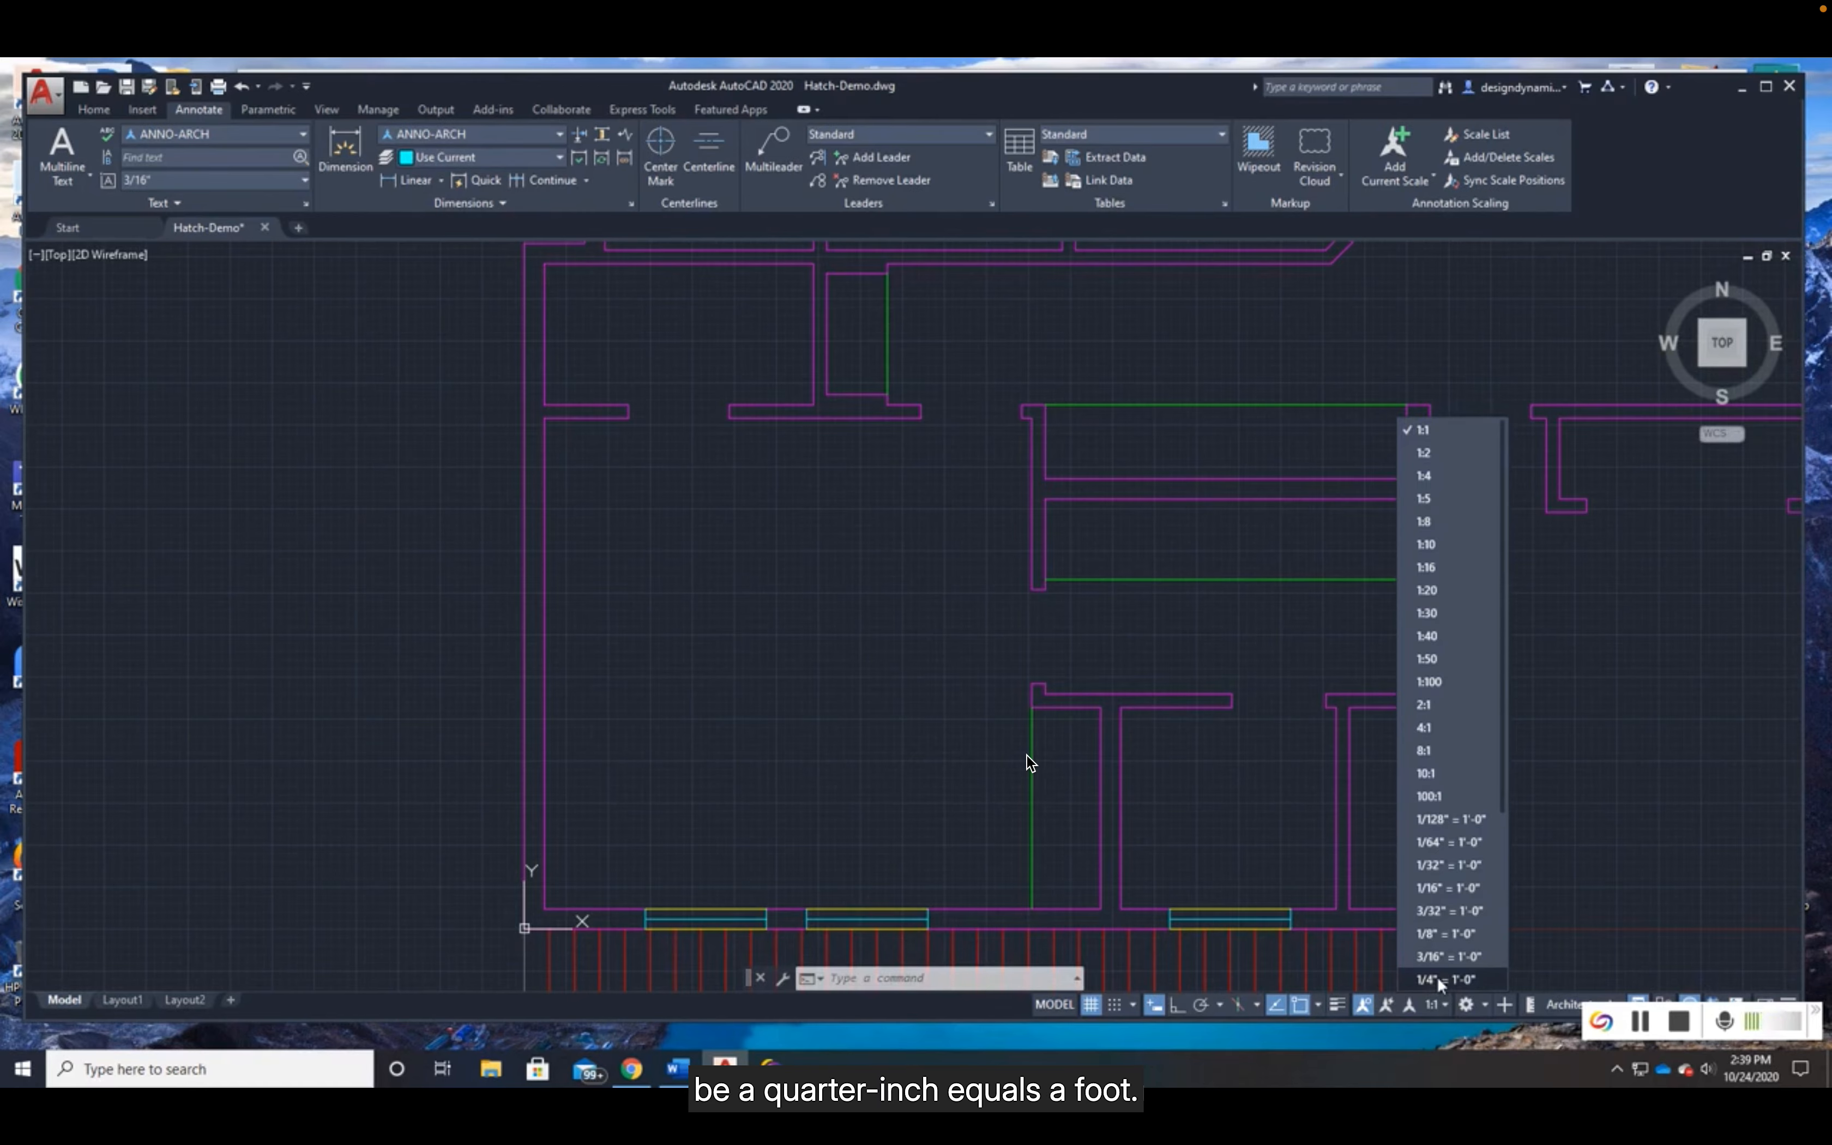
left_click(1442, 980)
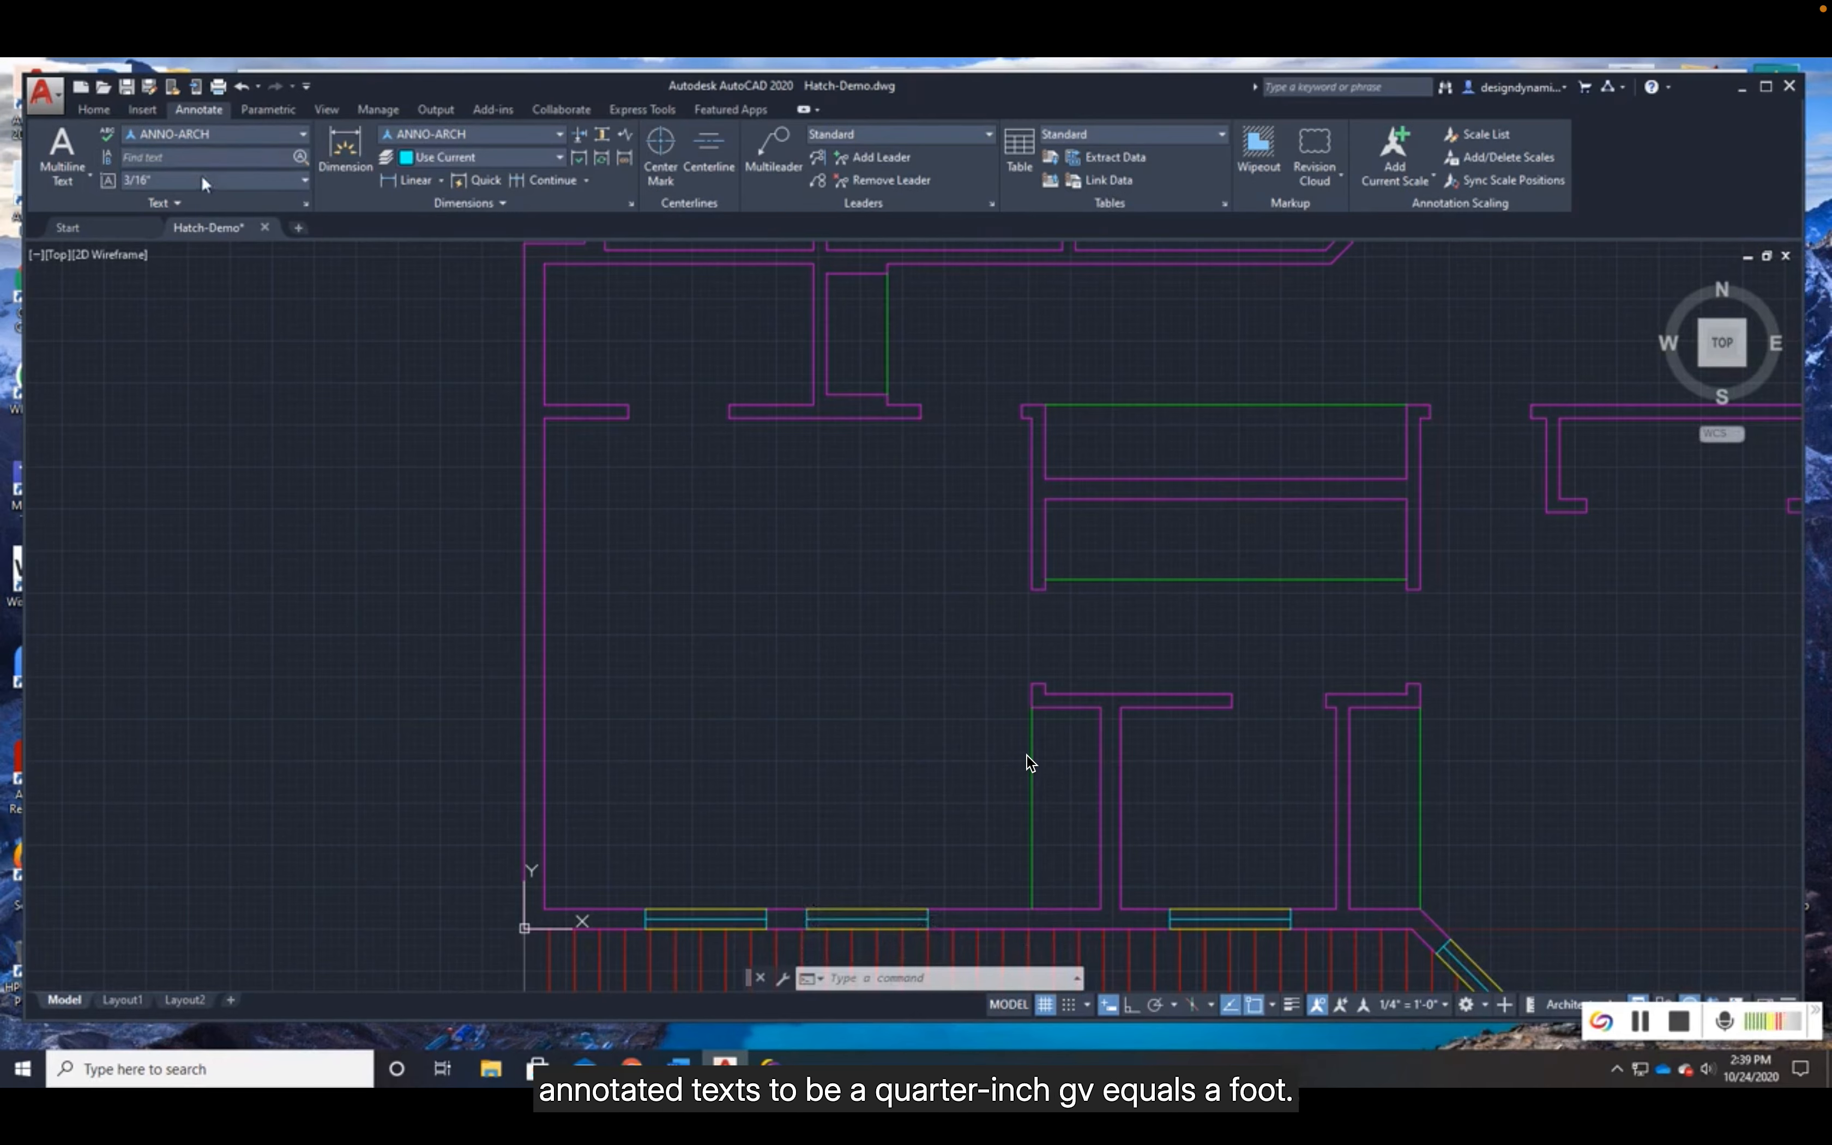
- Start a multiline text in the southwest bedroom and set its paper height to 1/8"
left_click(56, 180)
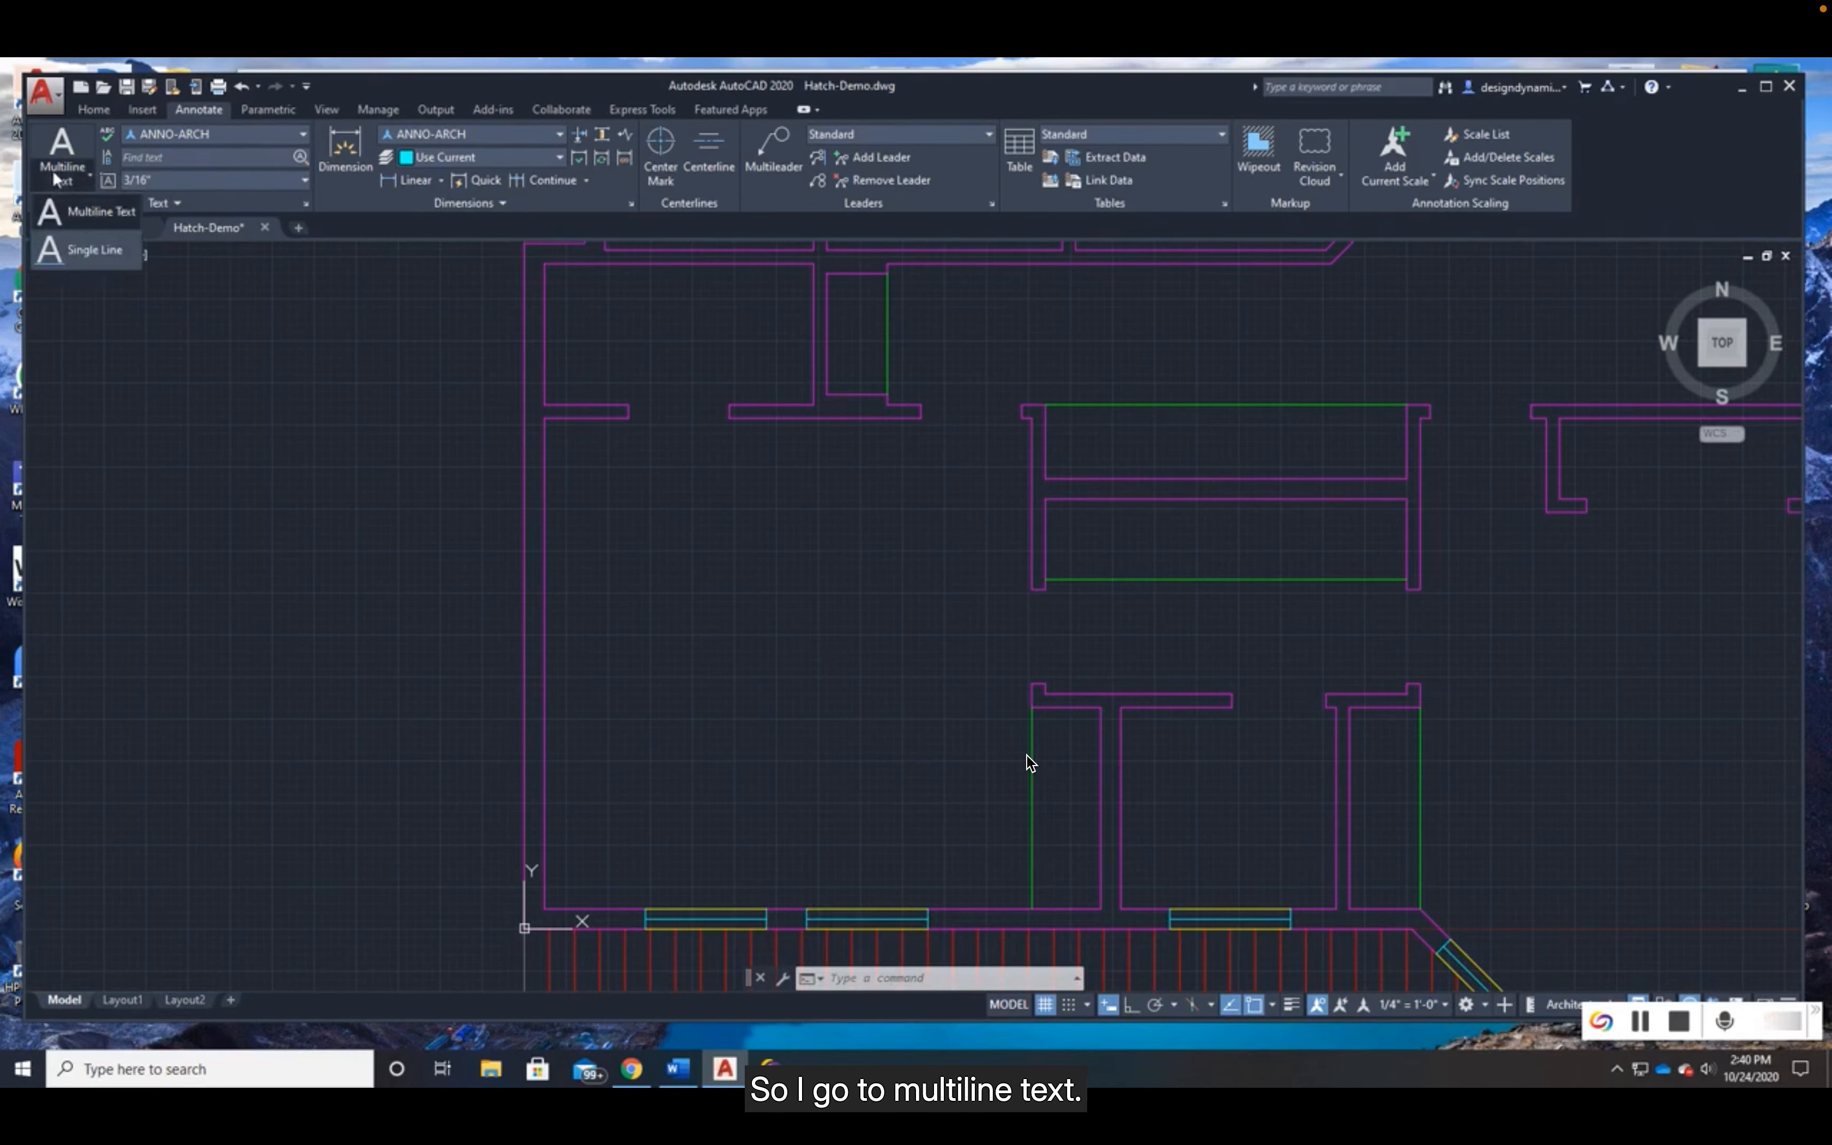
left_click(94, 212)
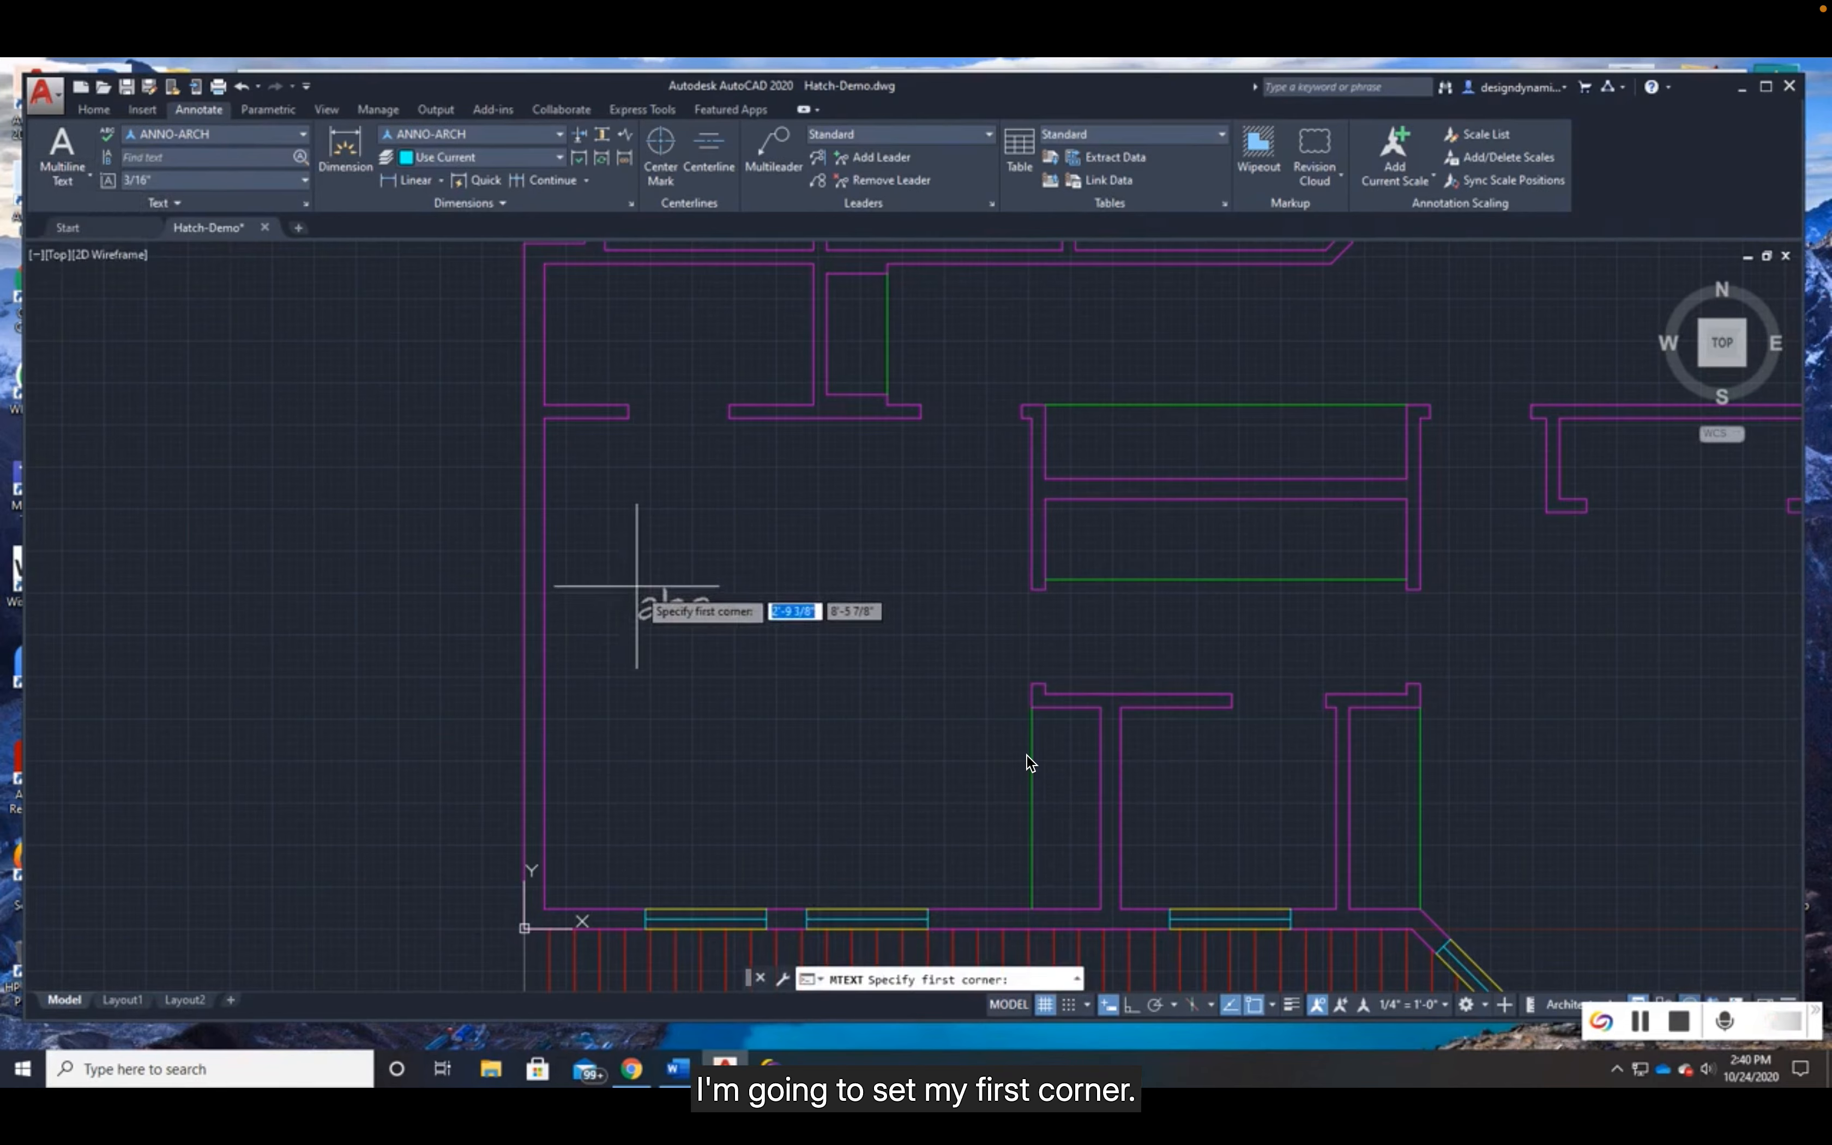
left_click(631, 584)
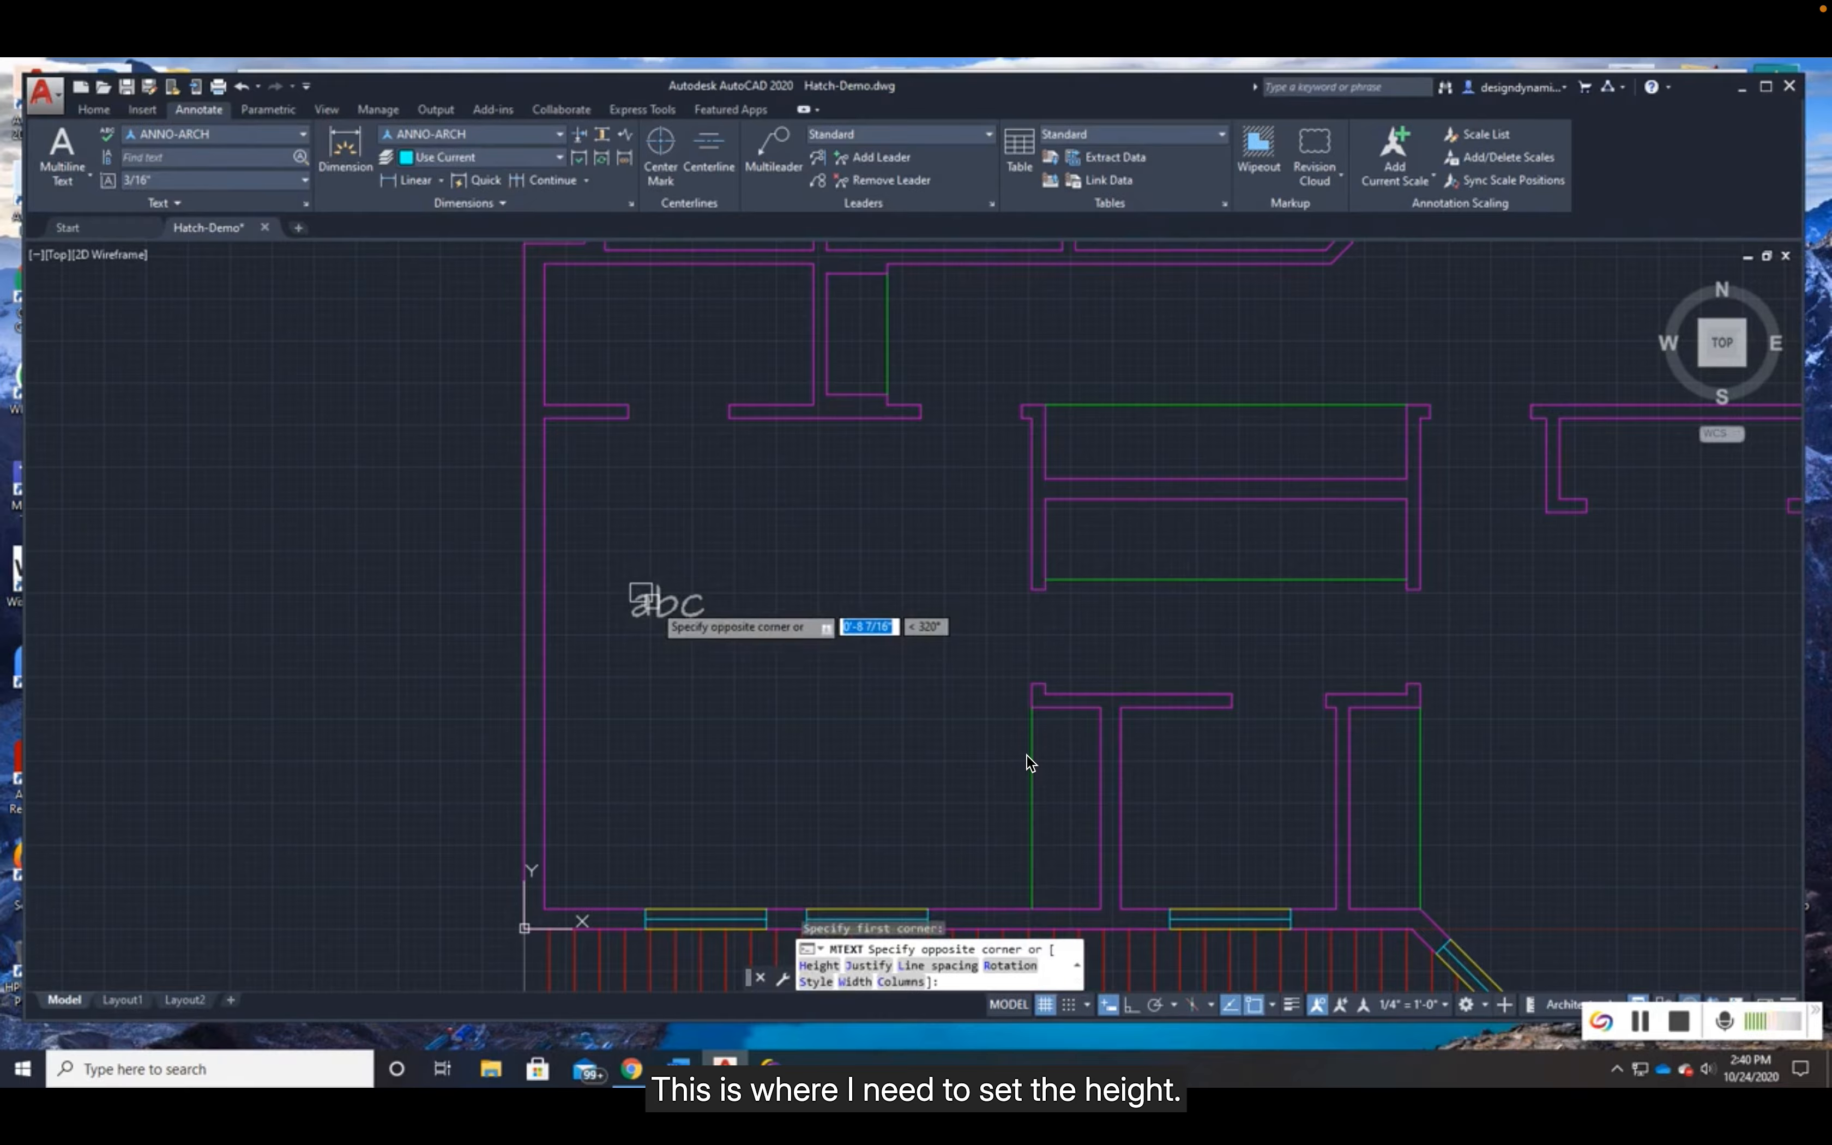
type("h")
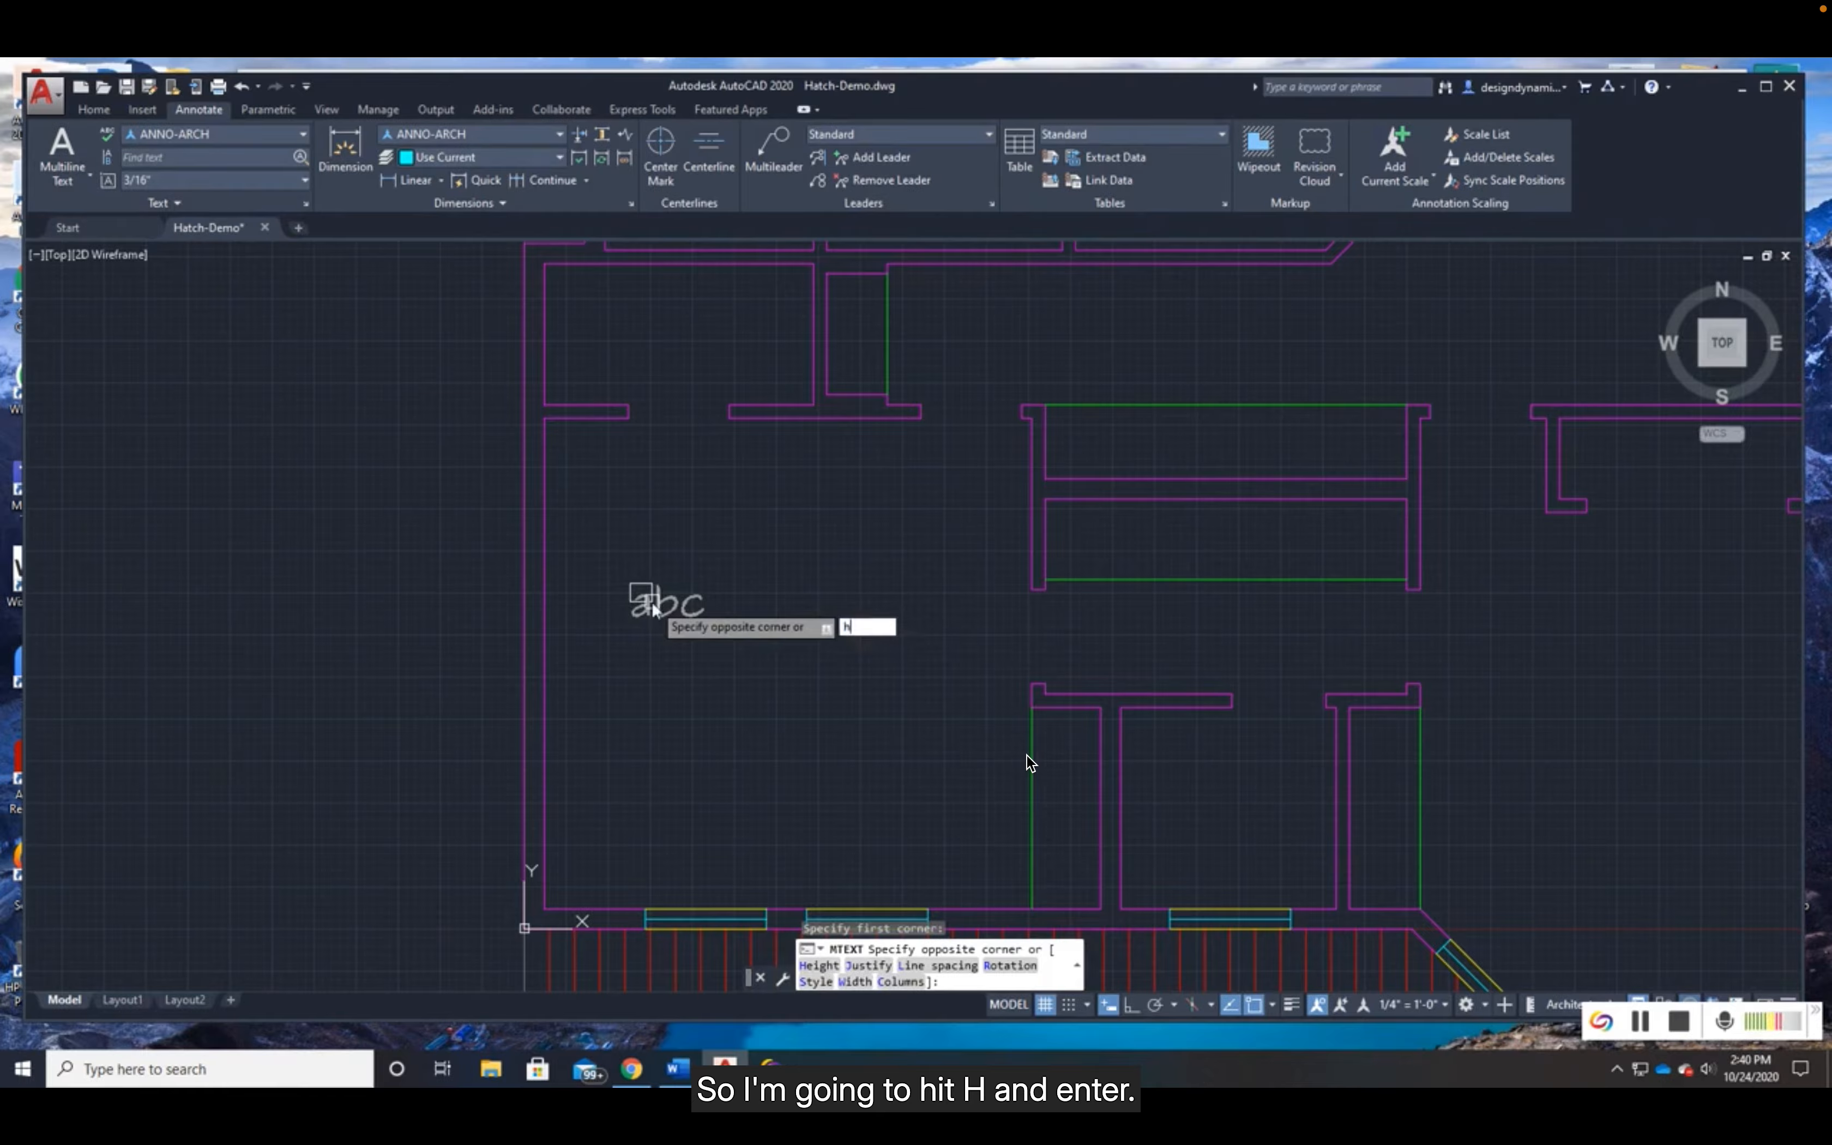
key("Return")
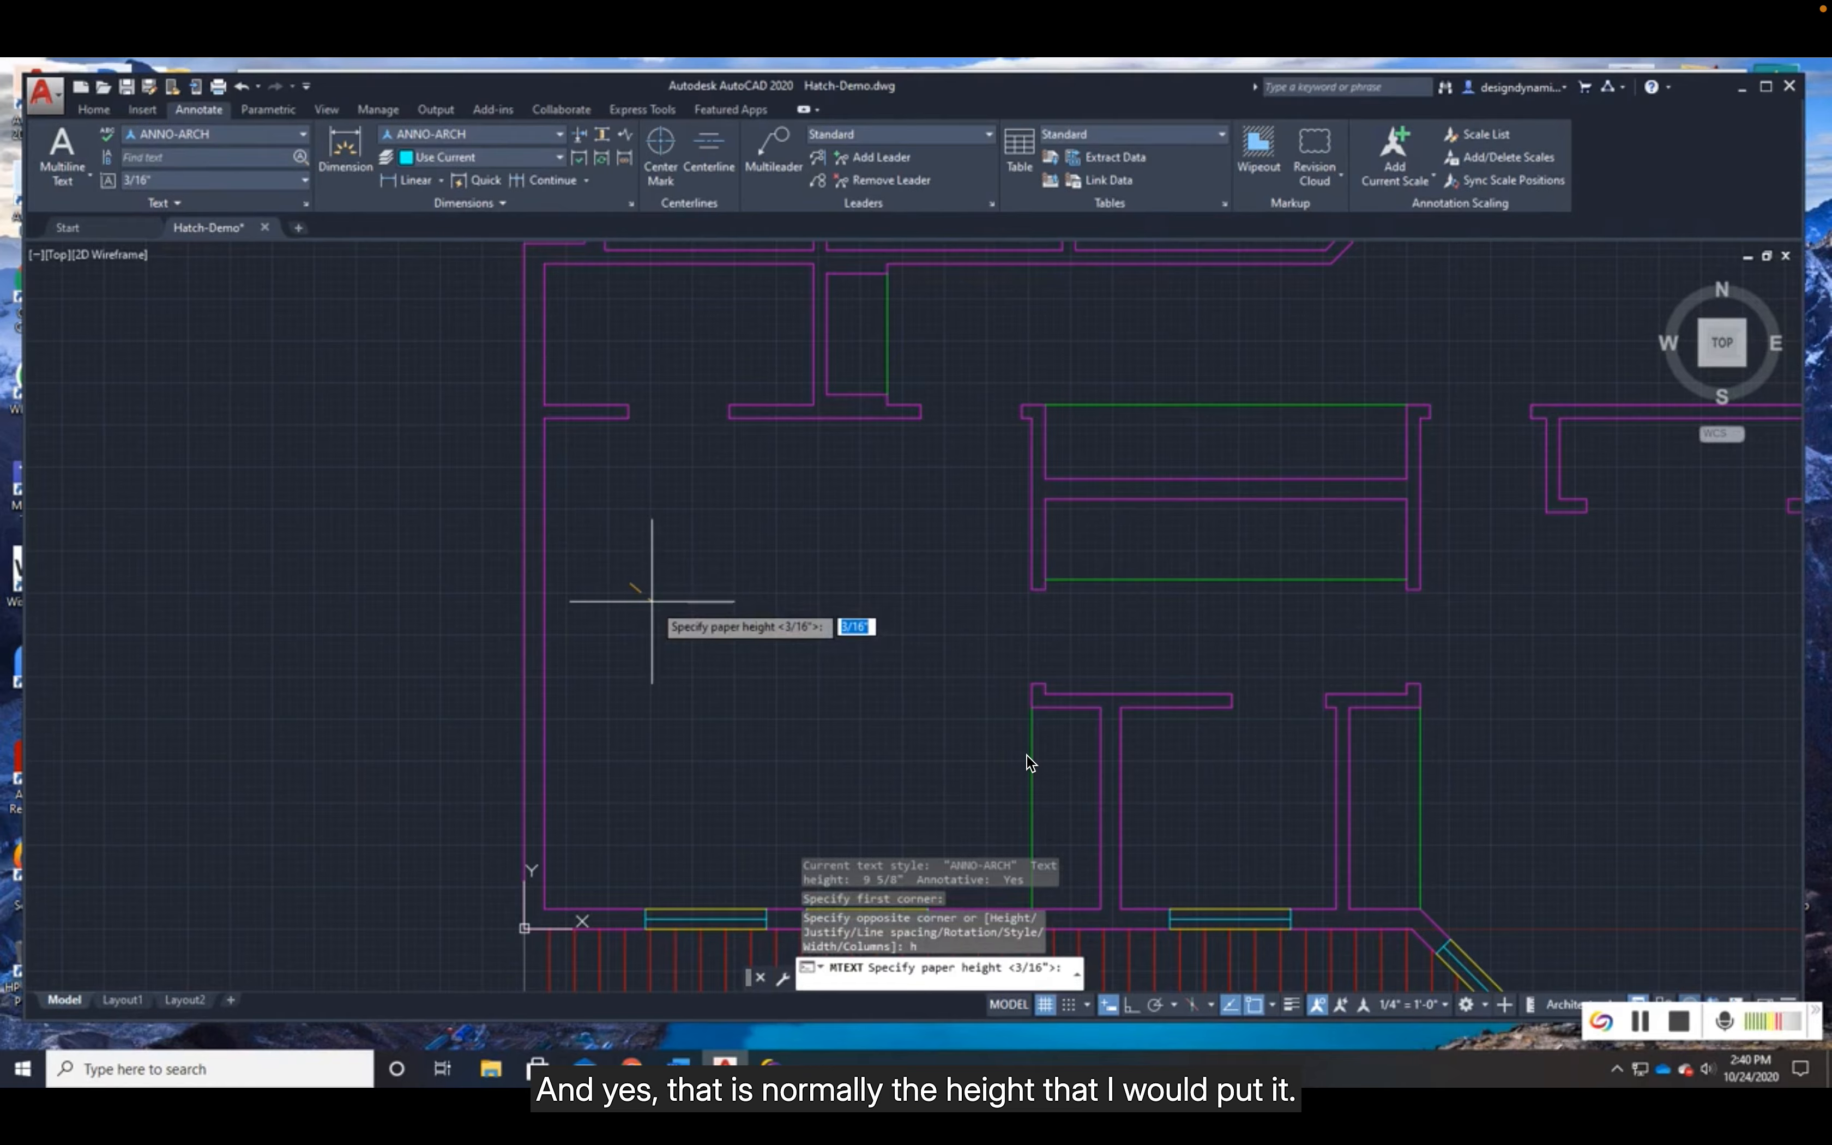
type("1/8")
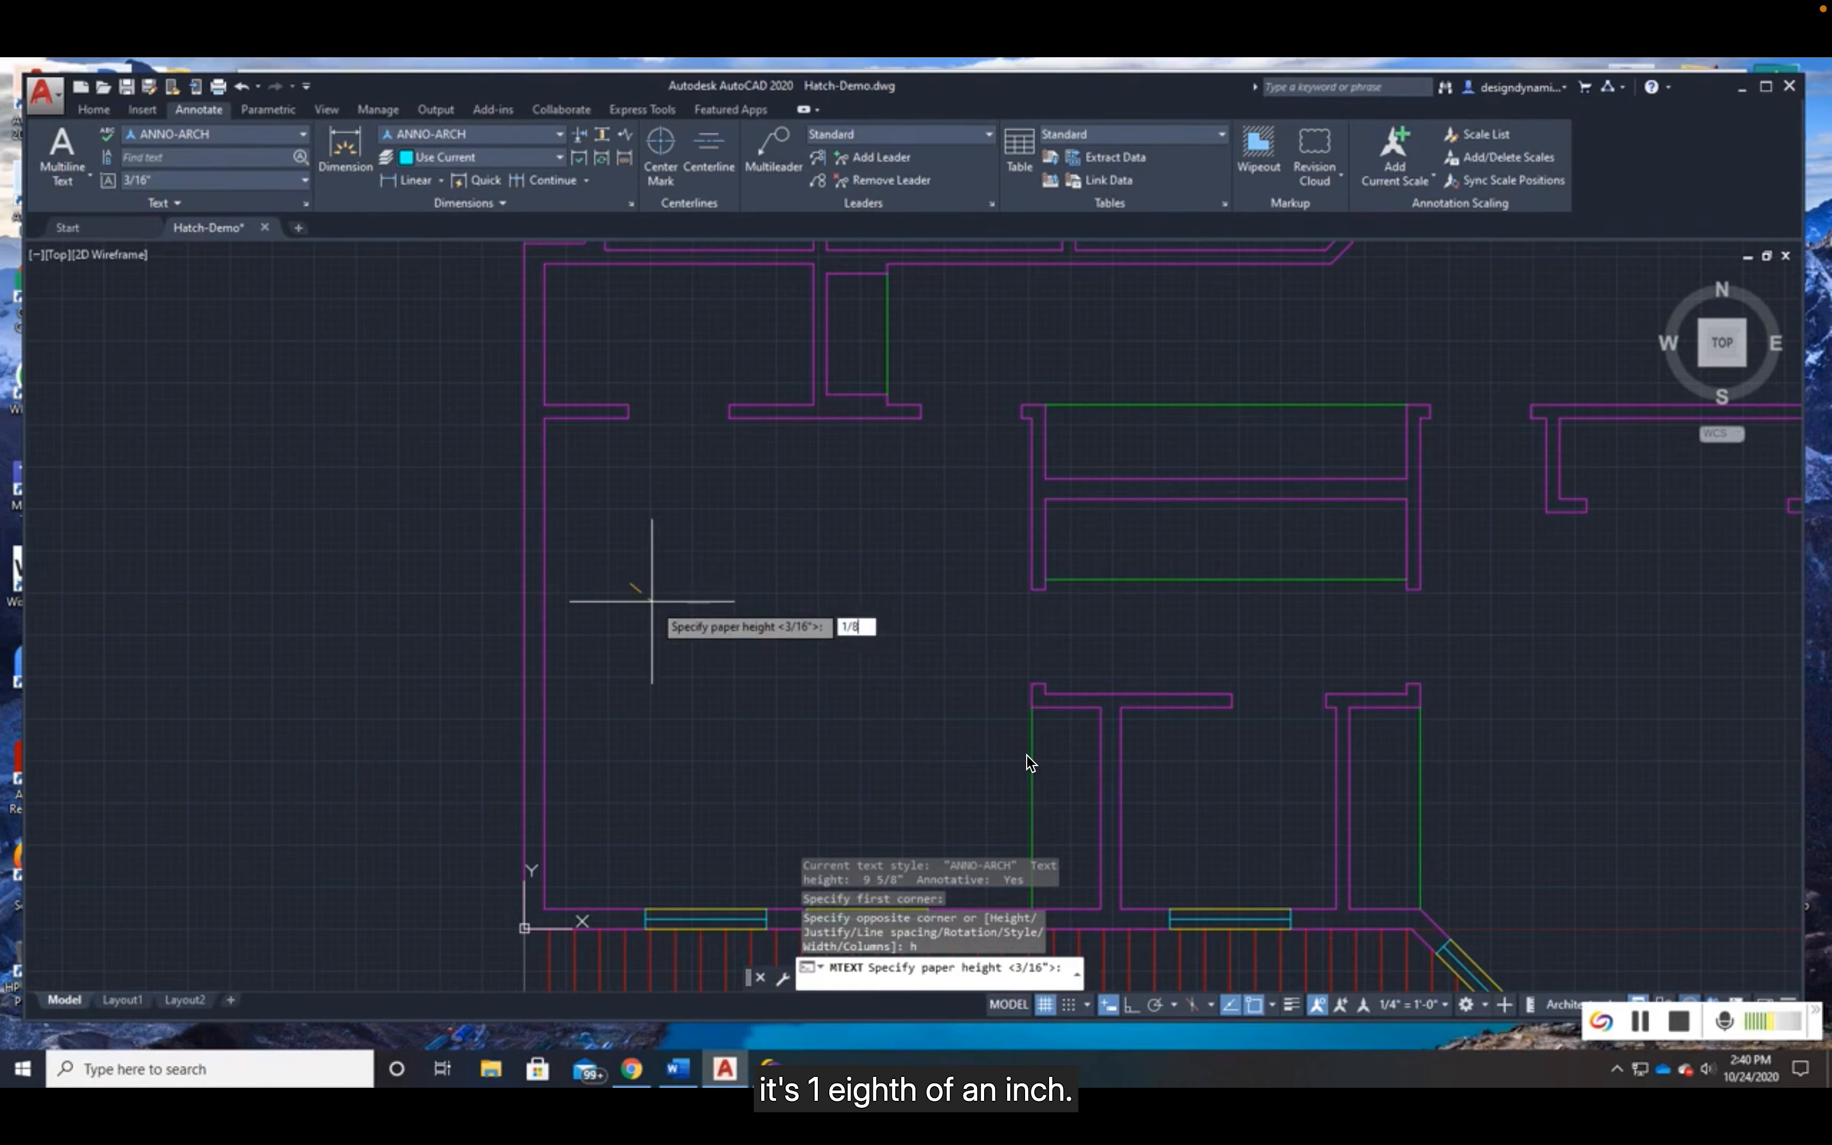
key("Return")
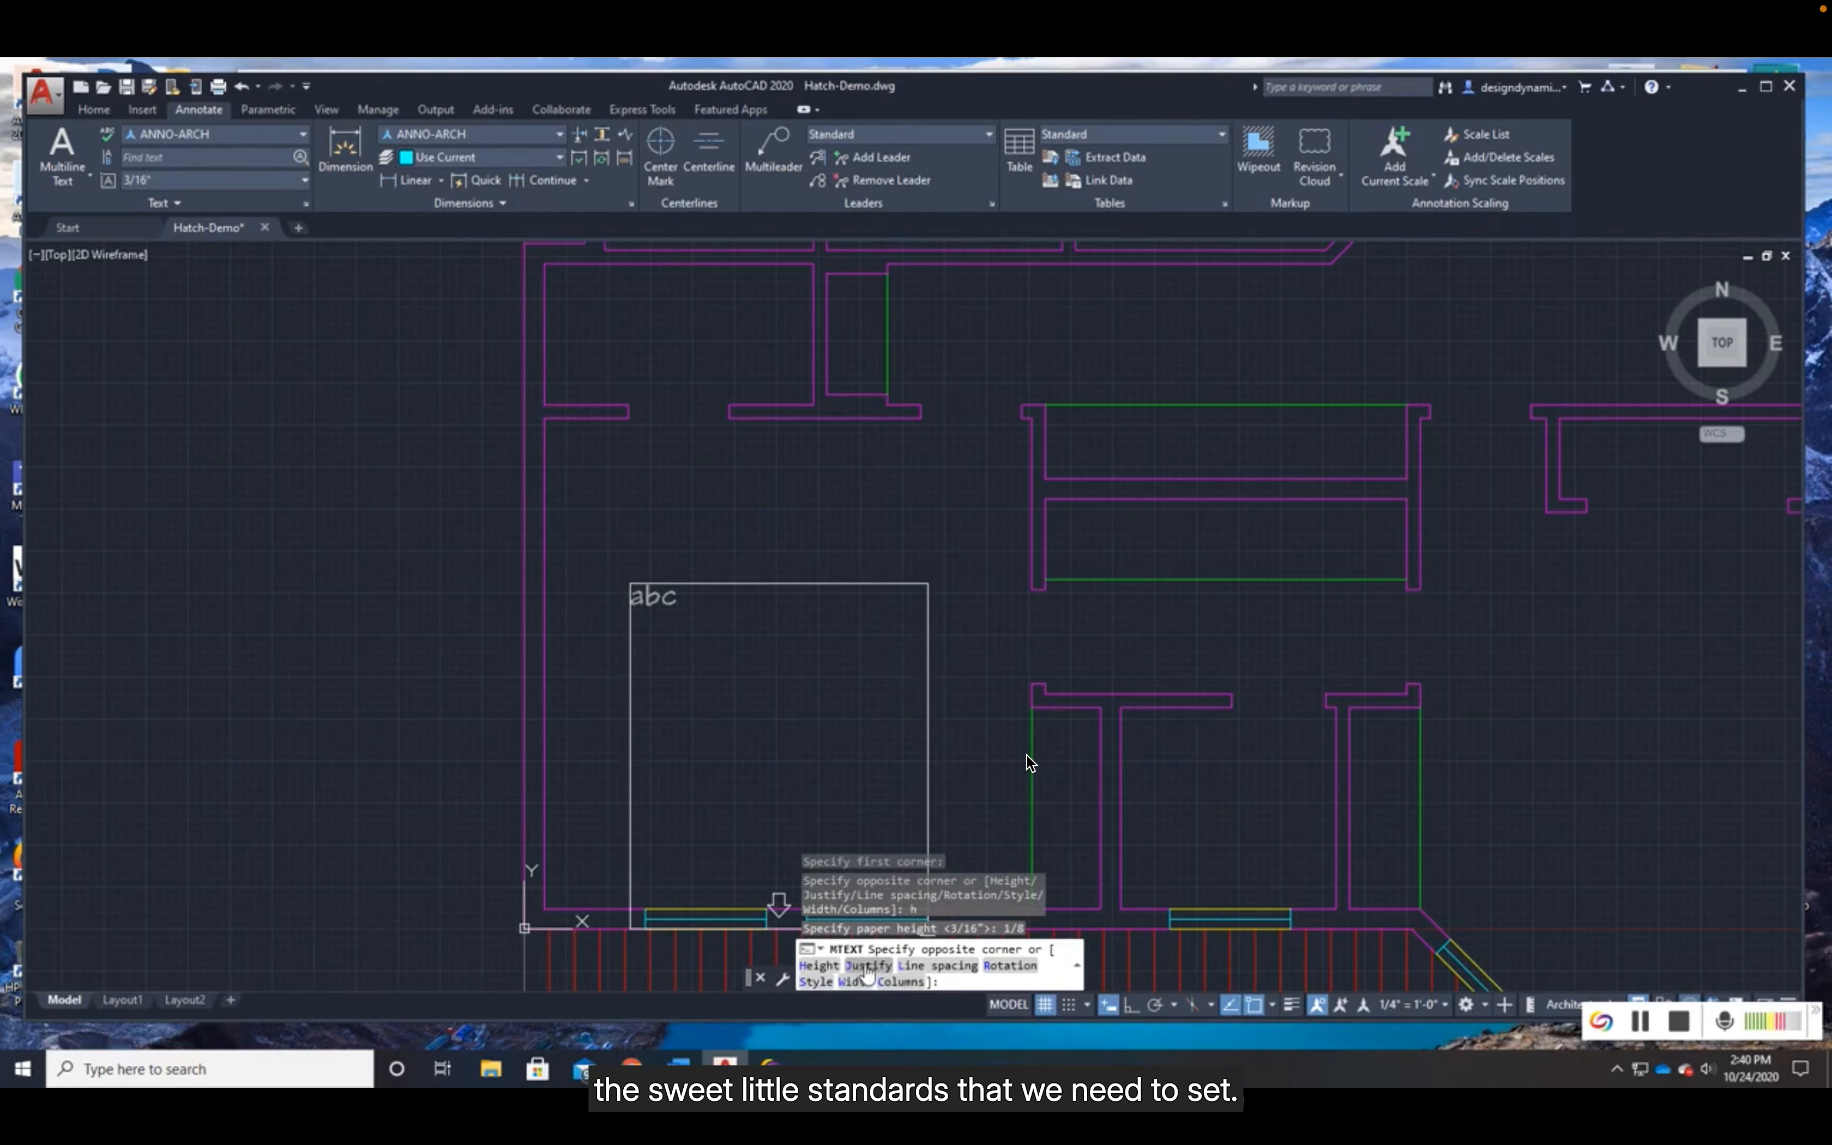
- Justify the multiline text middle center (MC), define its box in the southwest bedroom and enter BEDROOM as the label
left_click(868, 966)
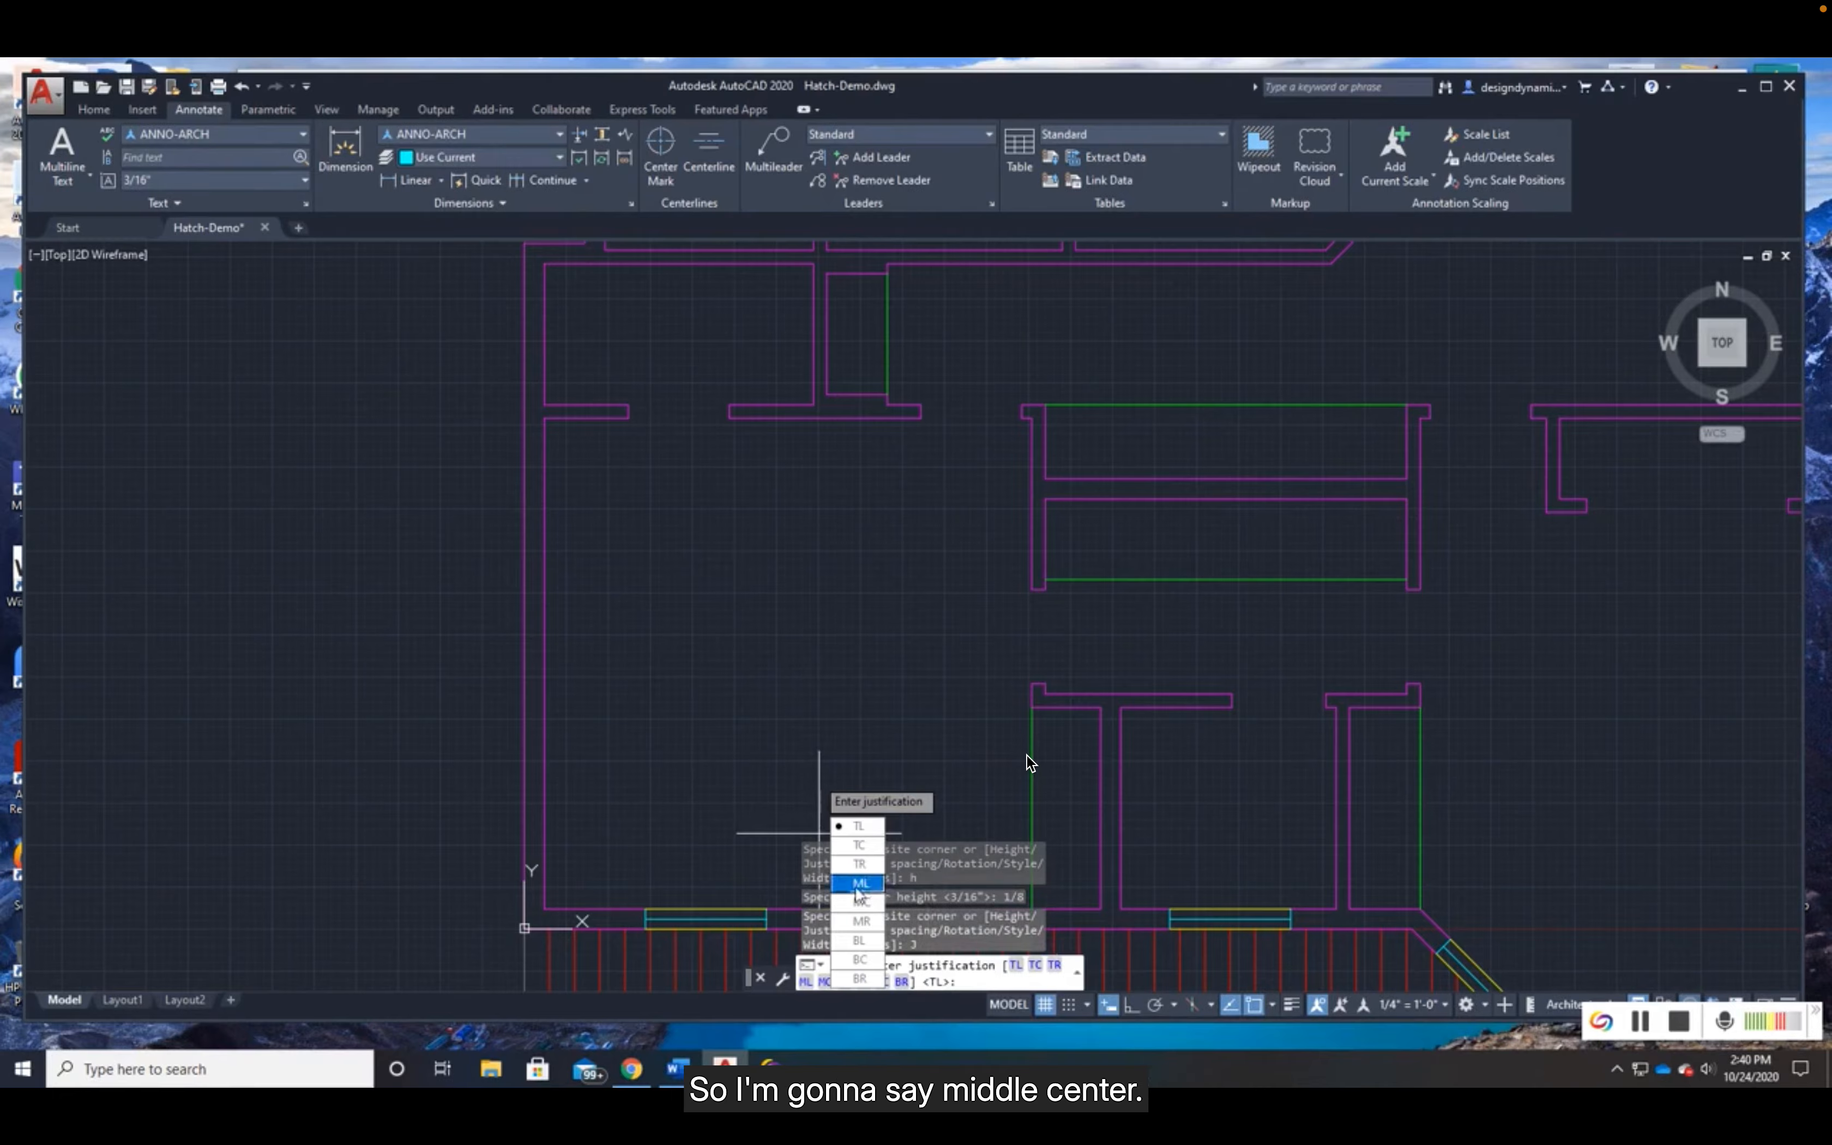
left_click(861, 902)
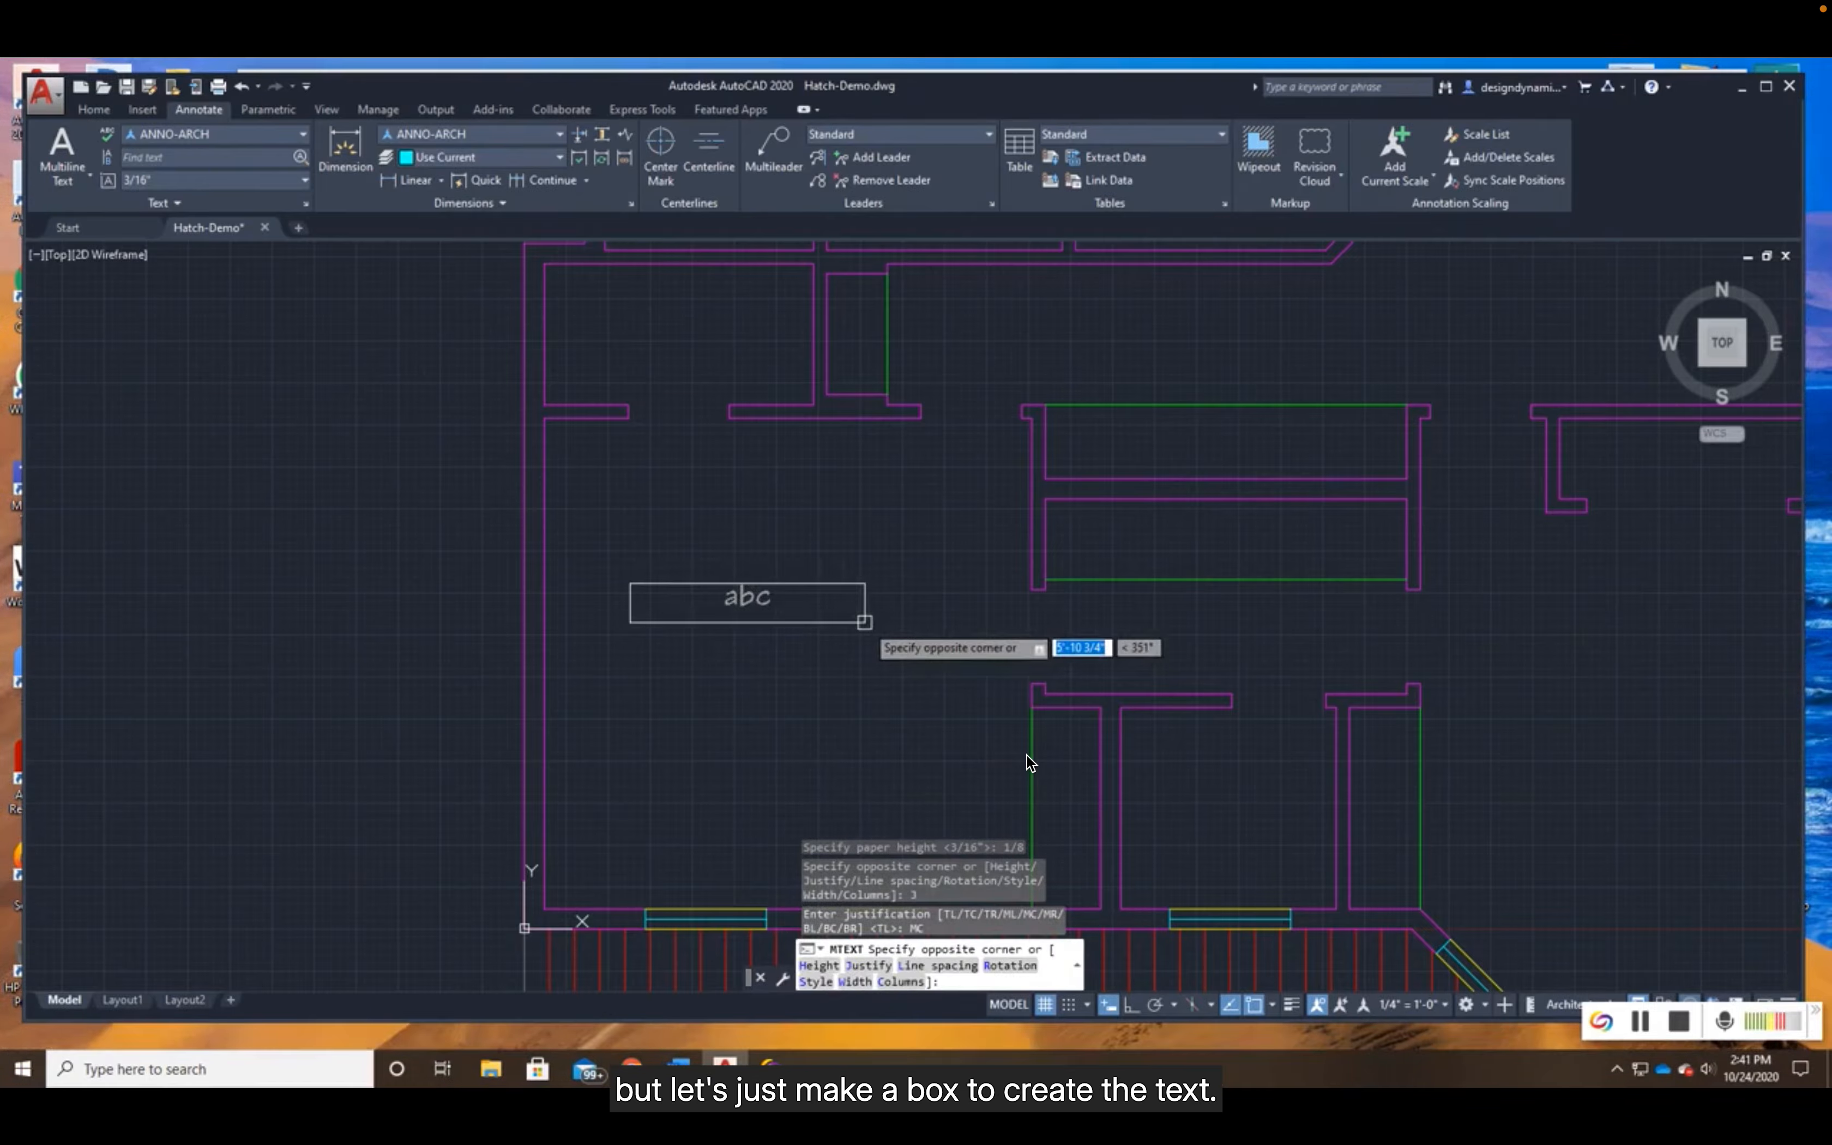
left_click(898, 648)
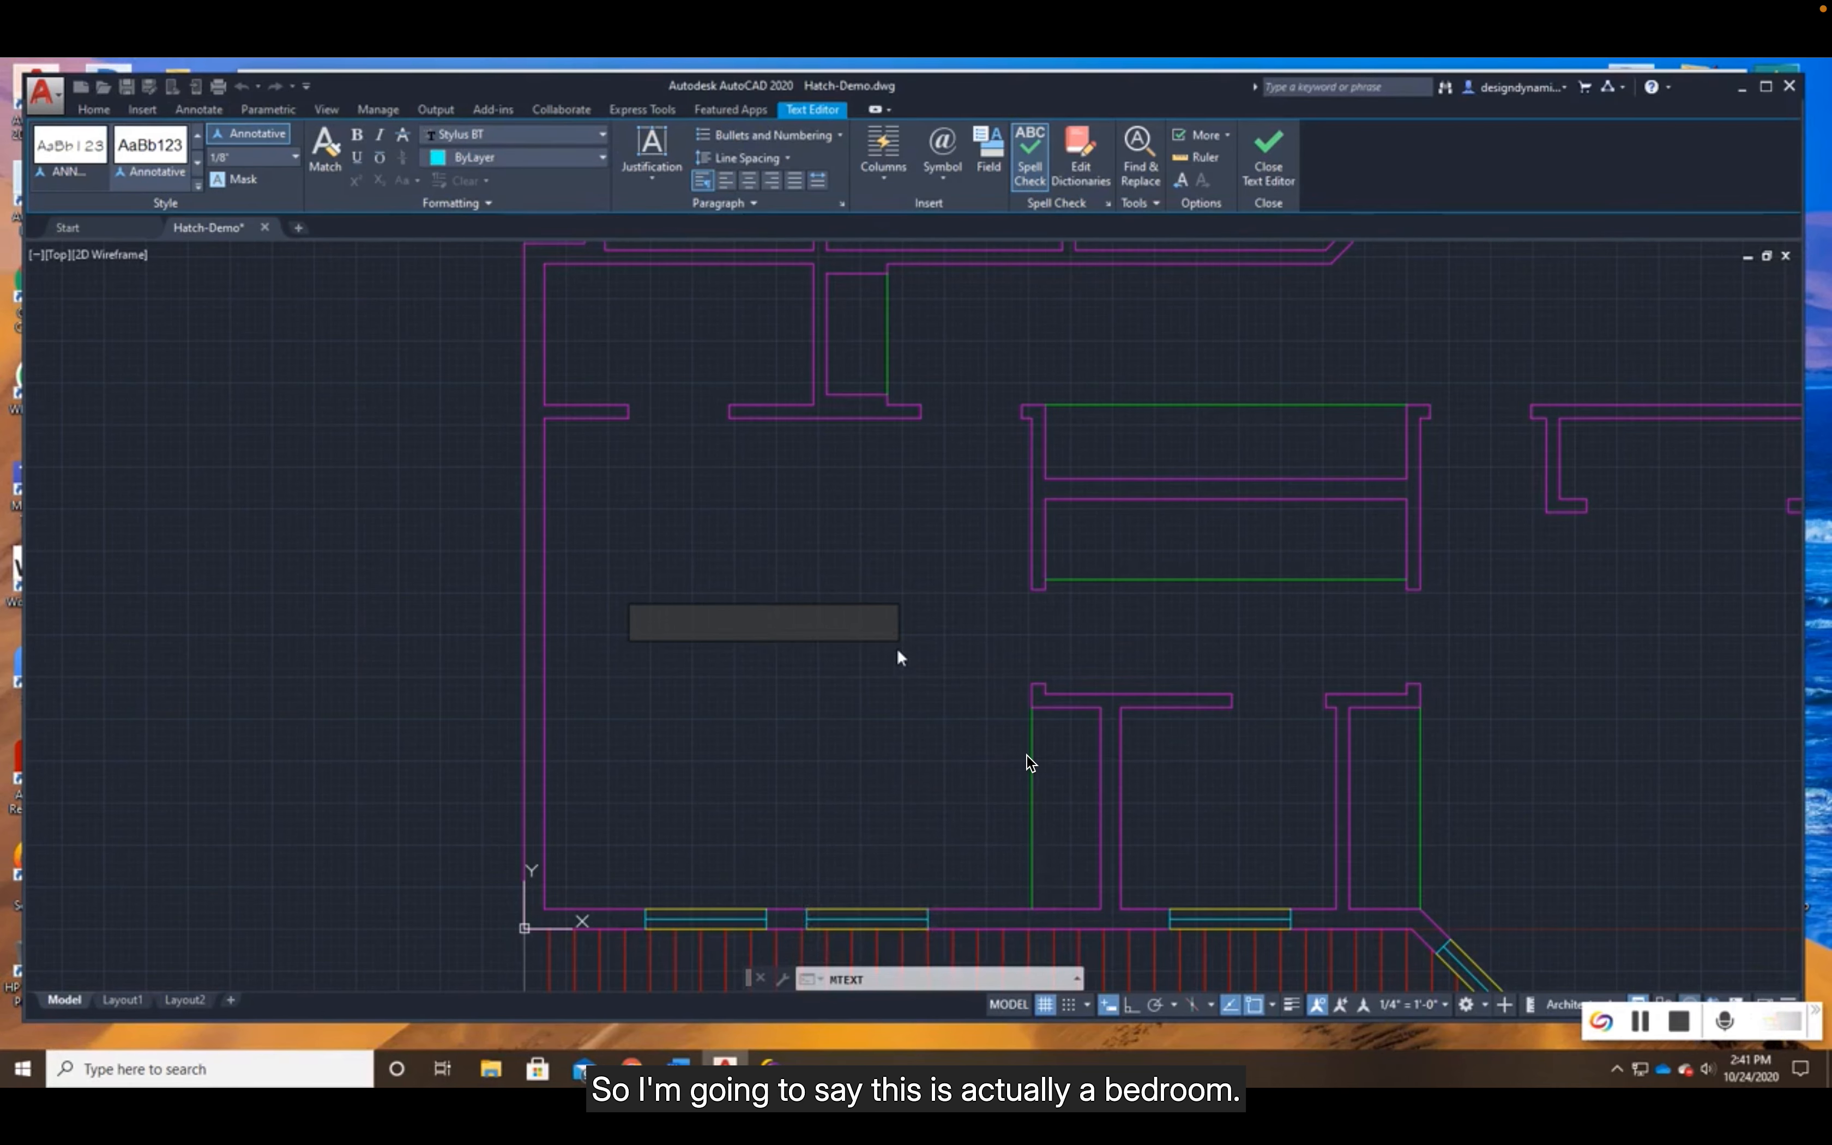
type("B")
type("DROOM")
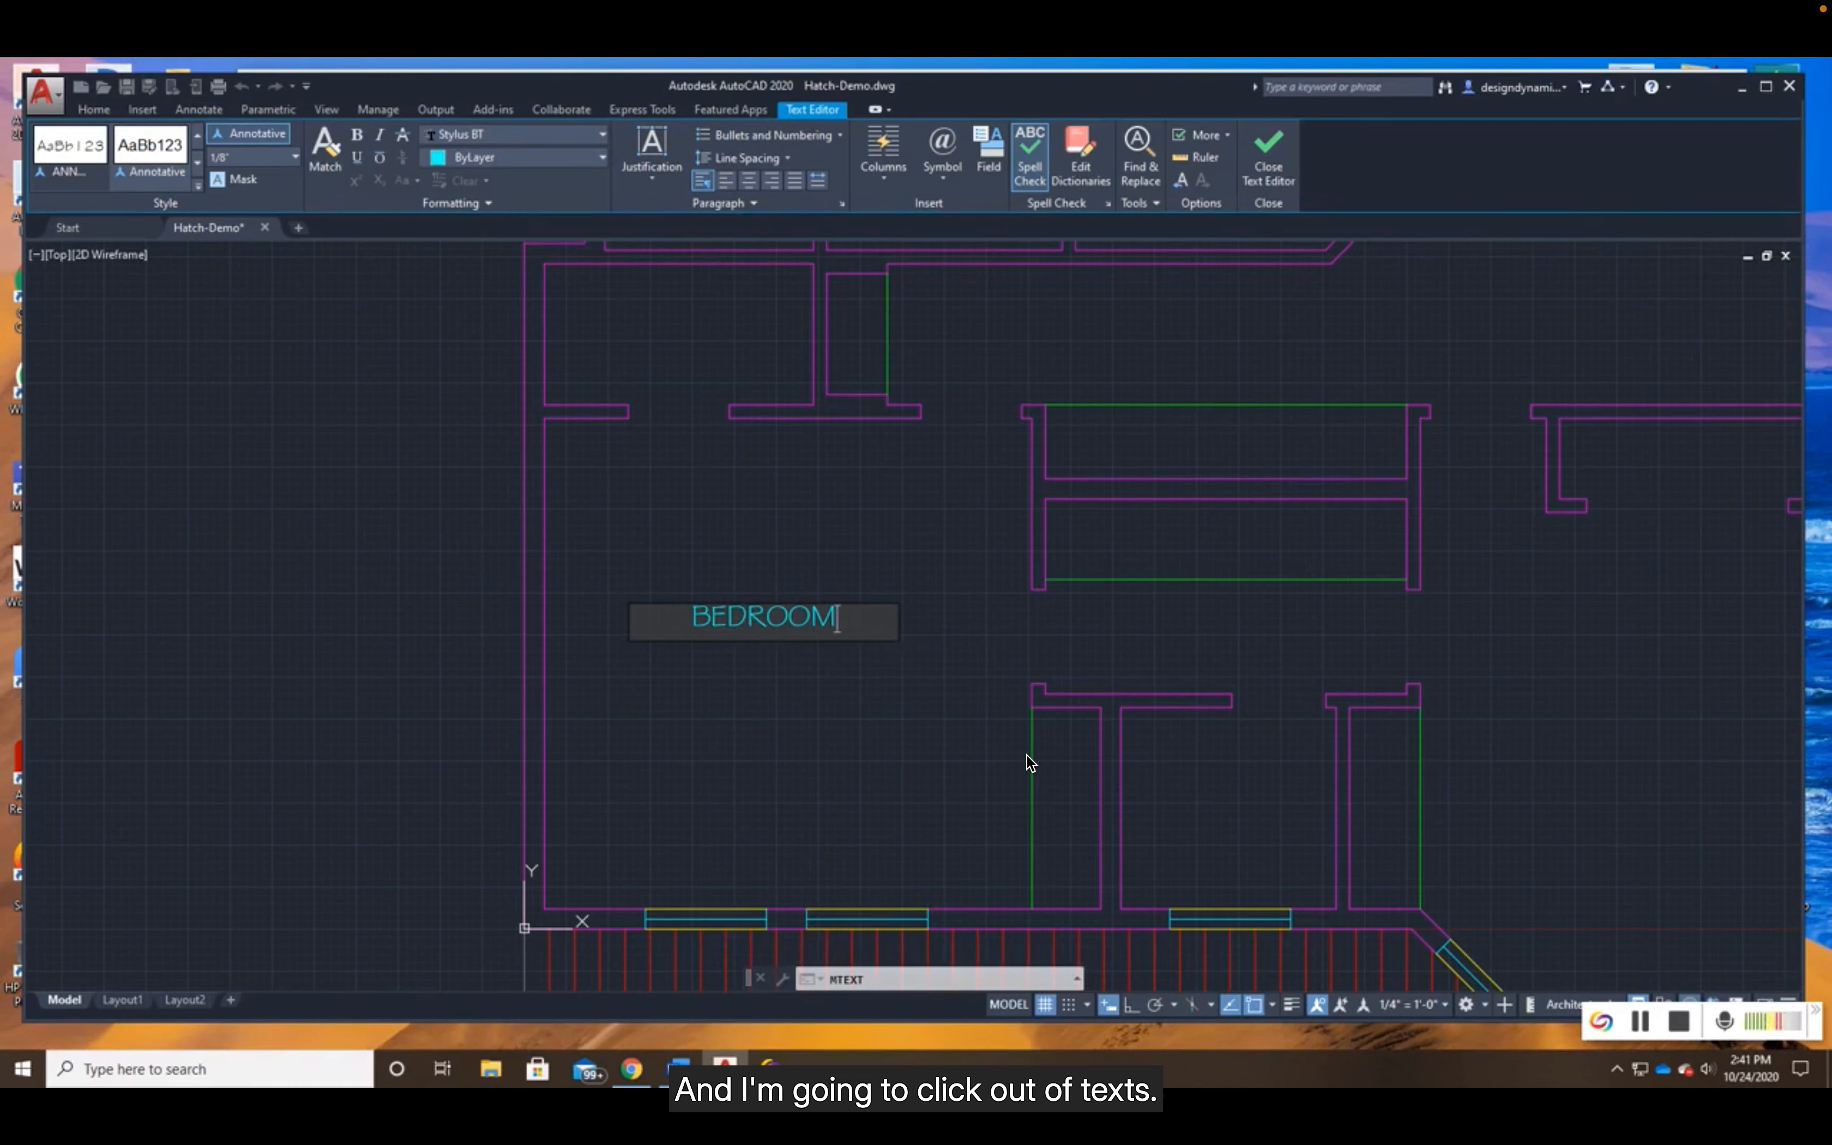
left_click(912, 594)
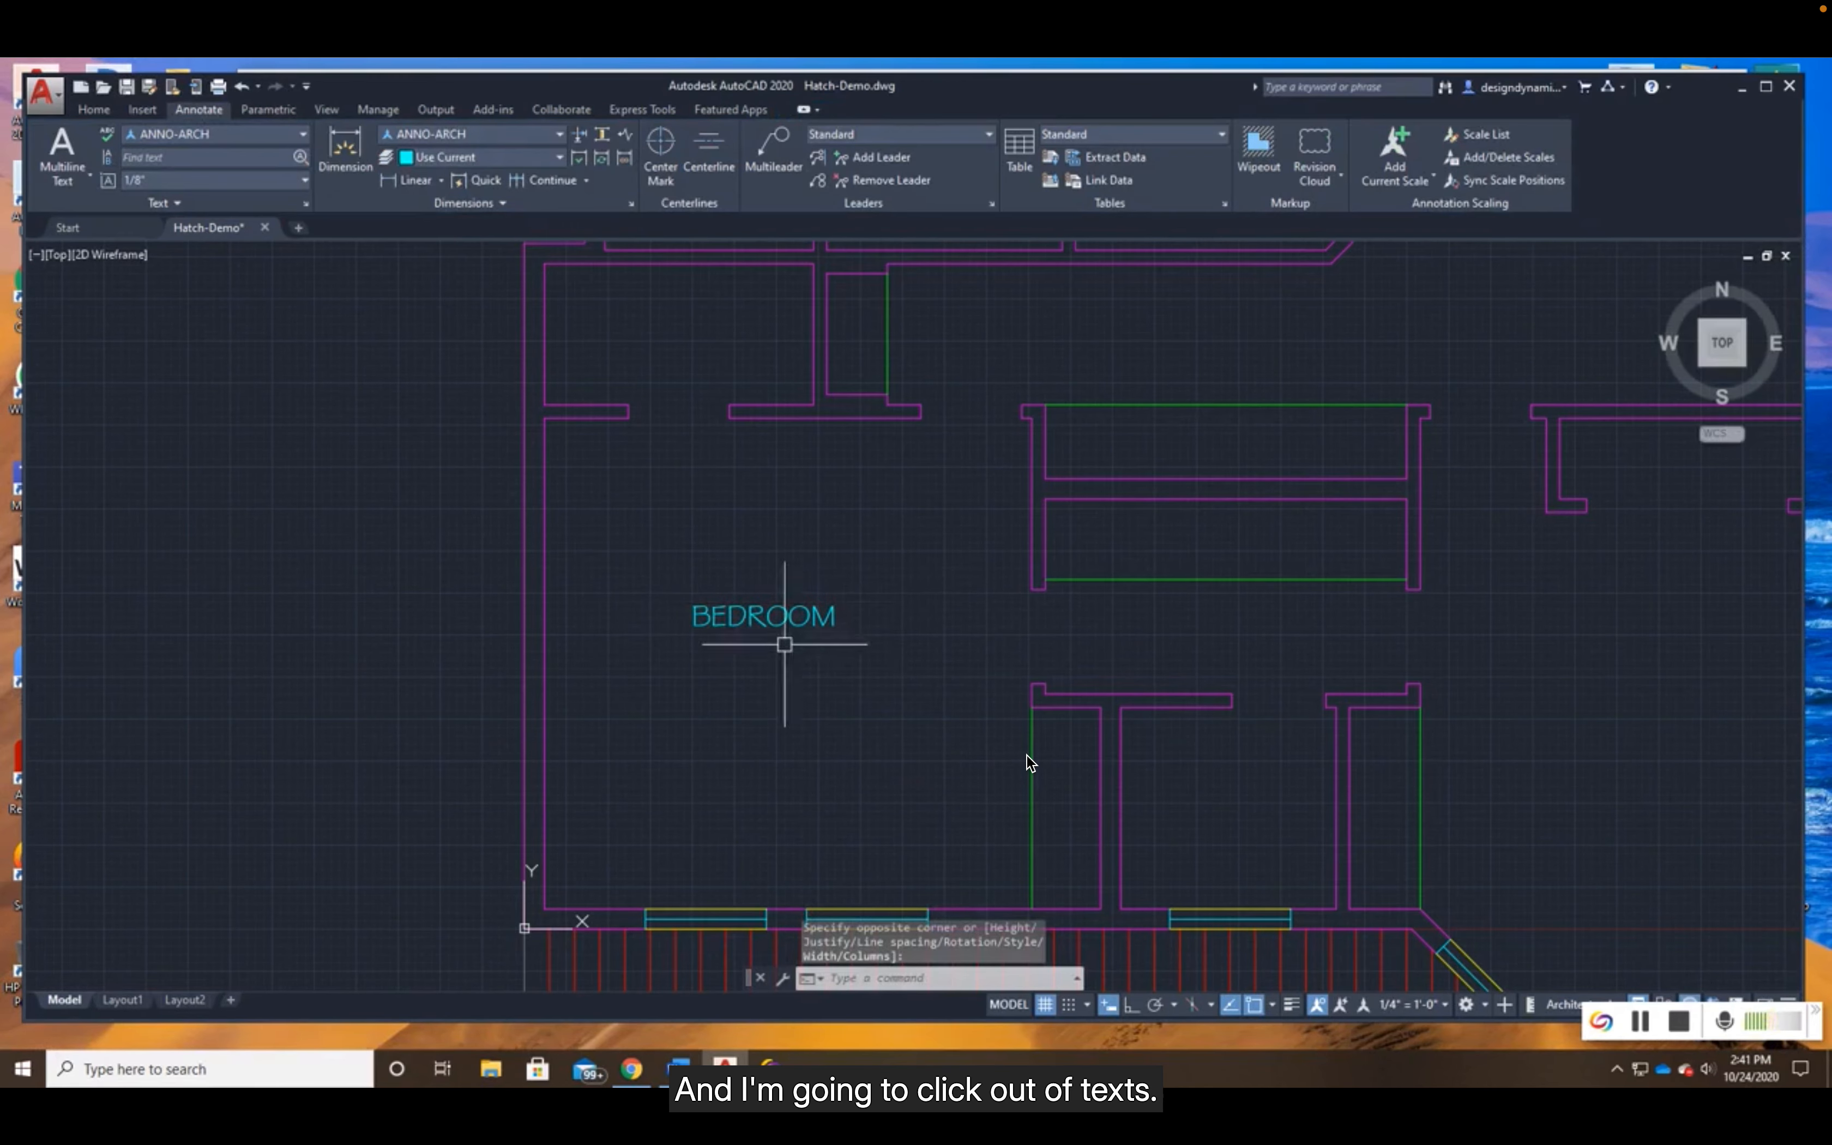
- Underline the BEDROOM label, set its paragraph alignment to Justify and save the text changes
left_click(763, 615)
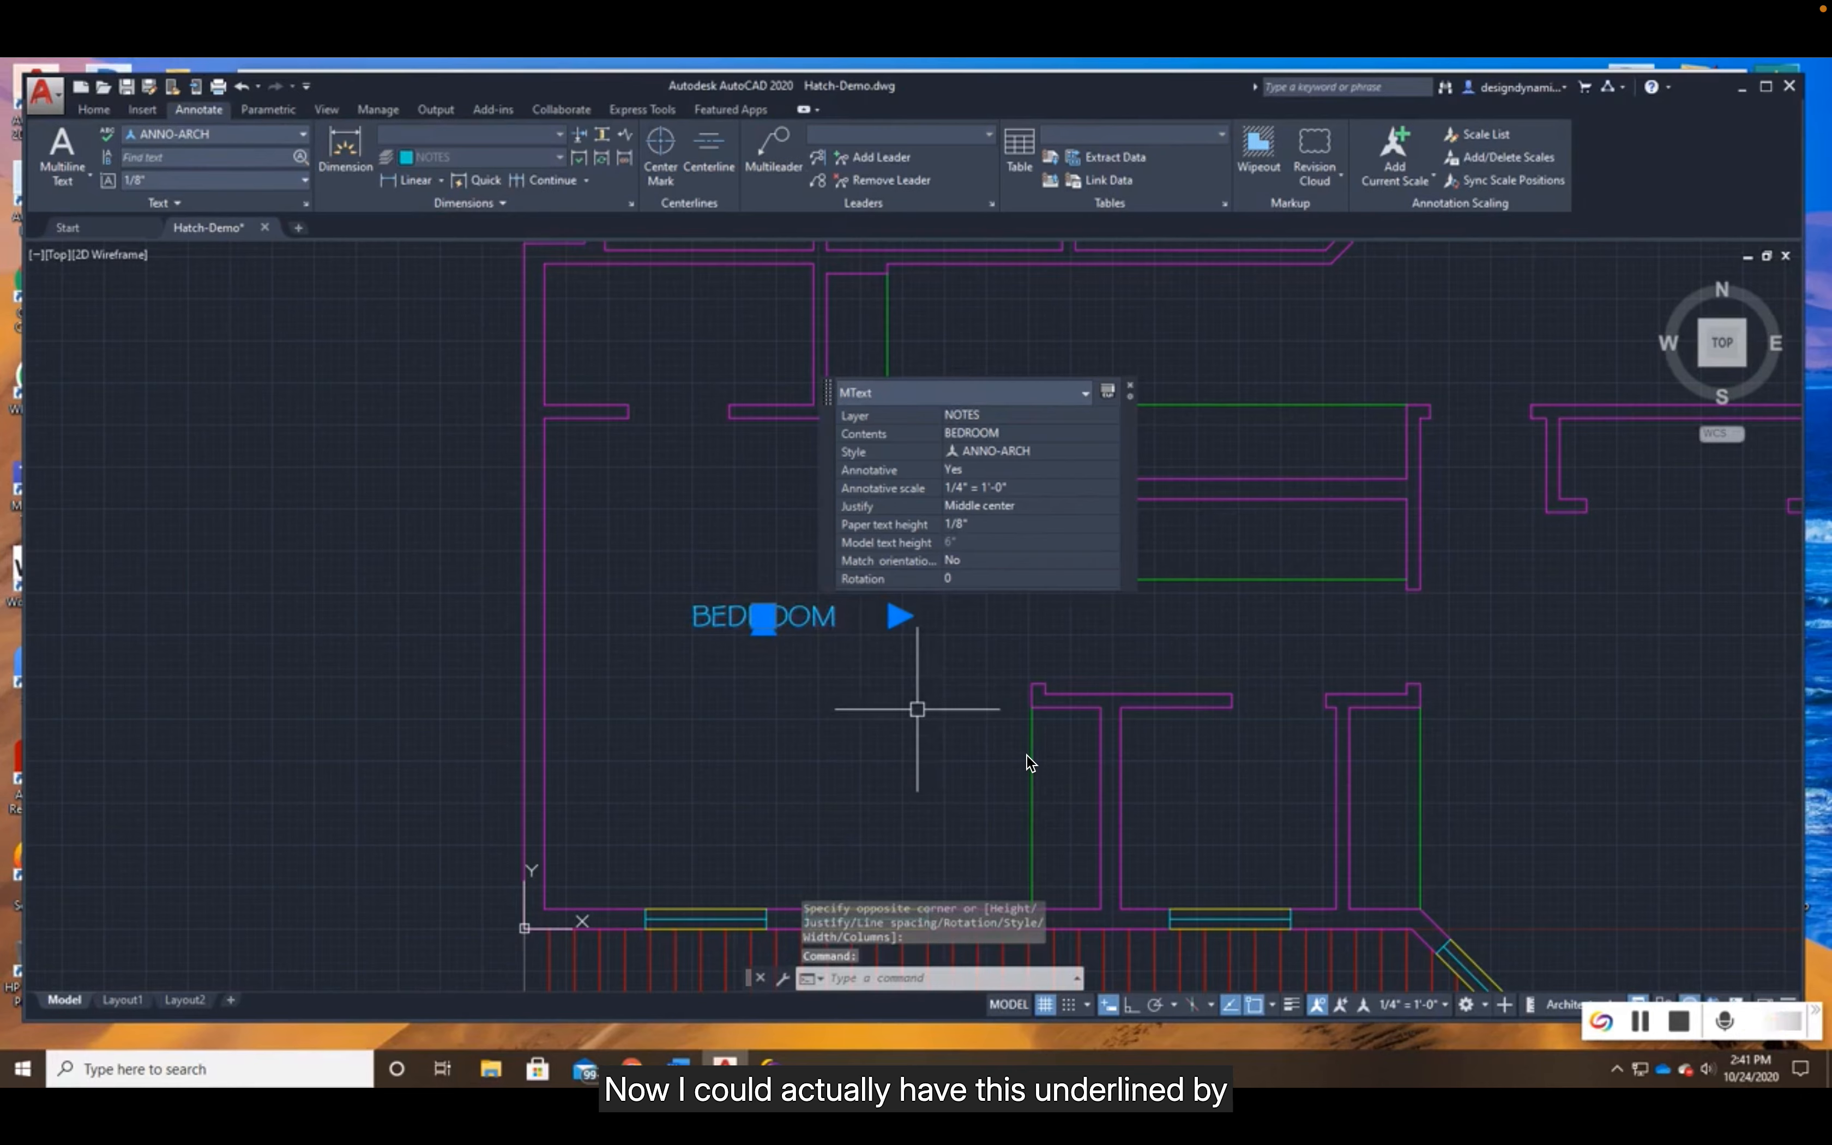
double_click(761, 615)
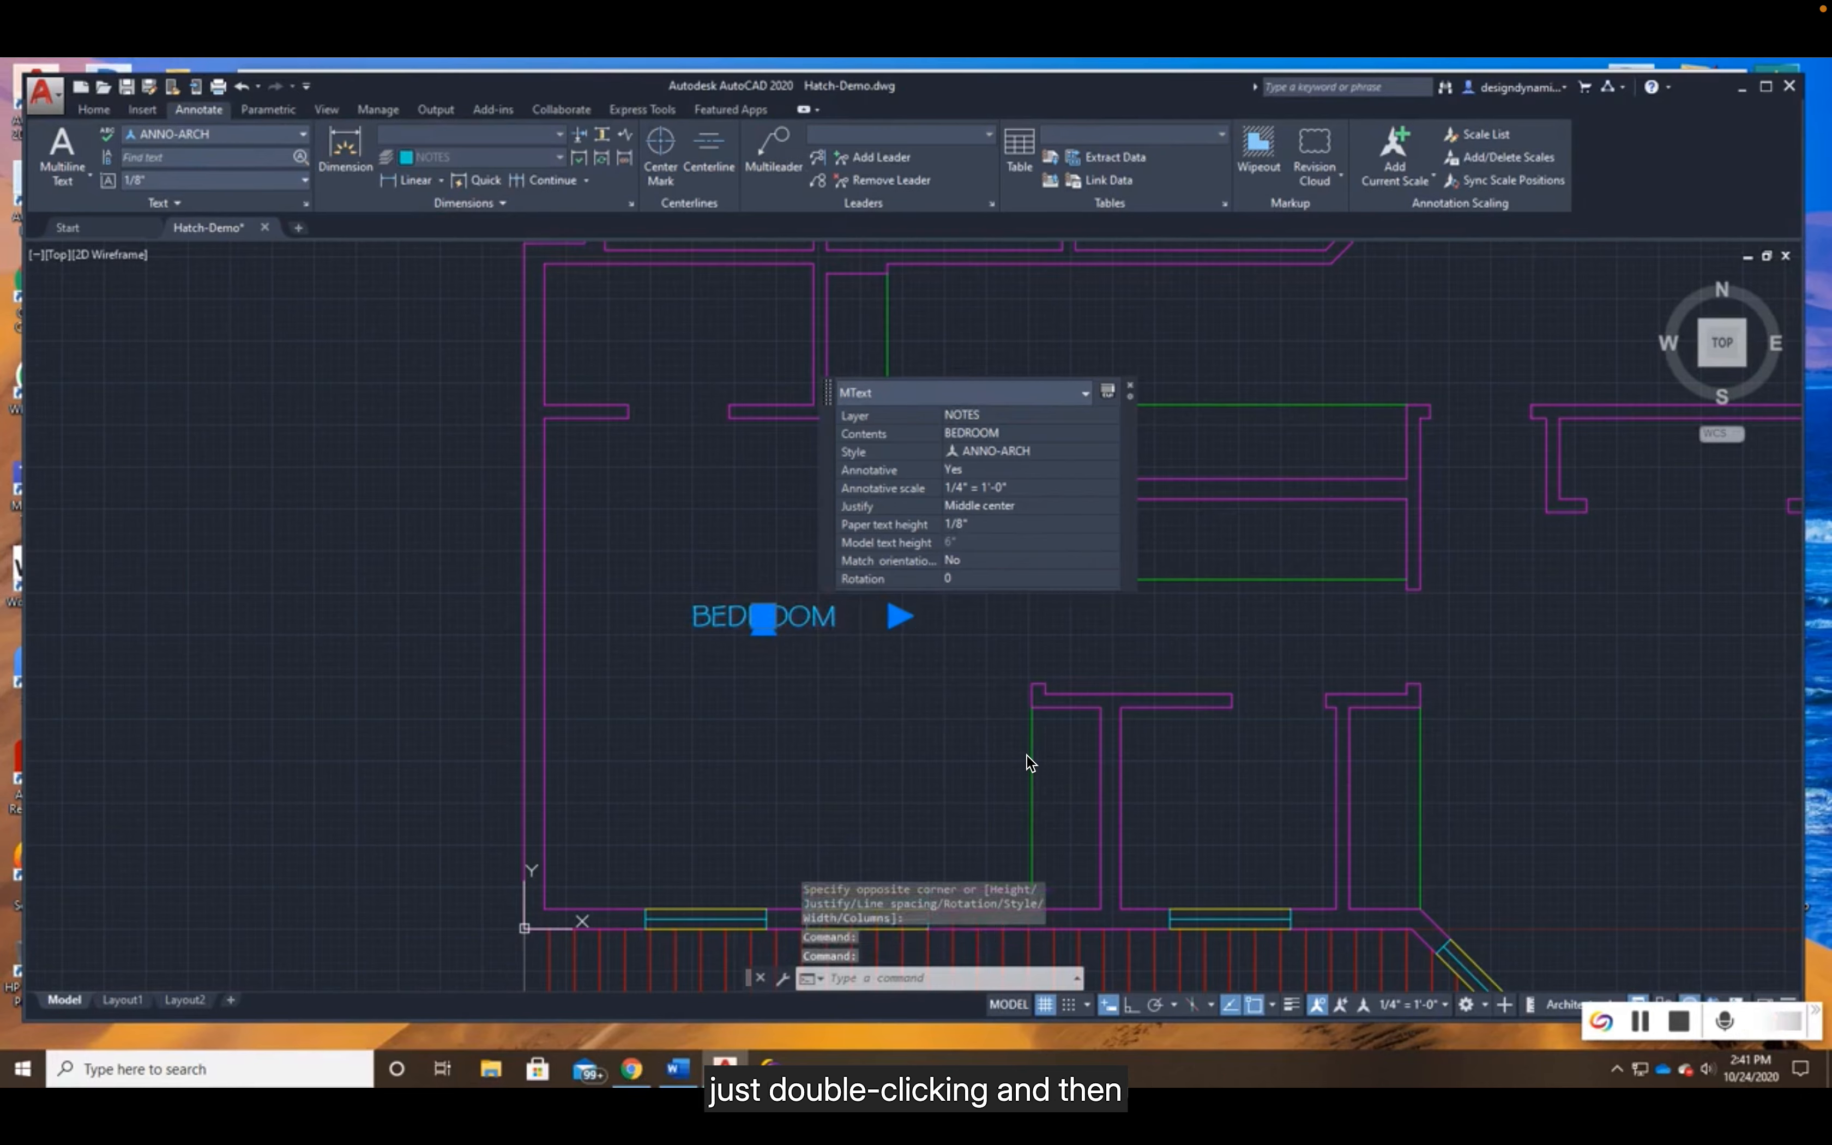
left_click_drag(691, 617, 842, 615)
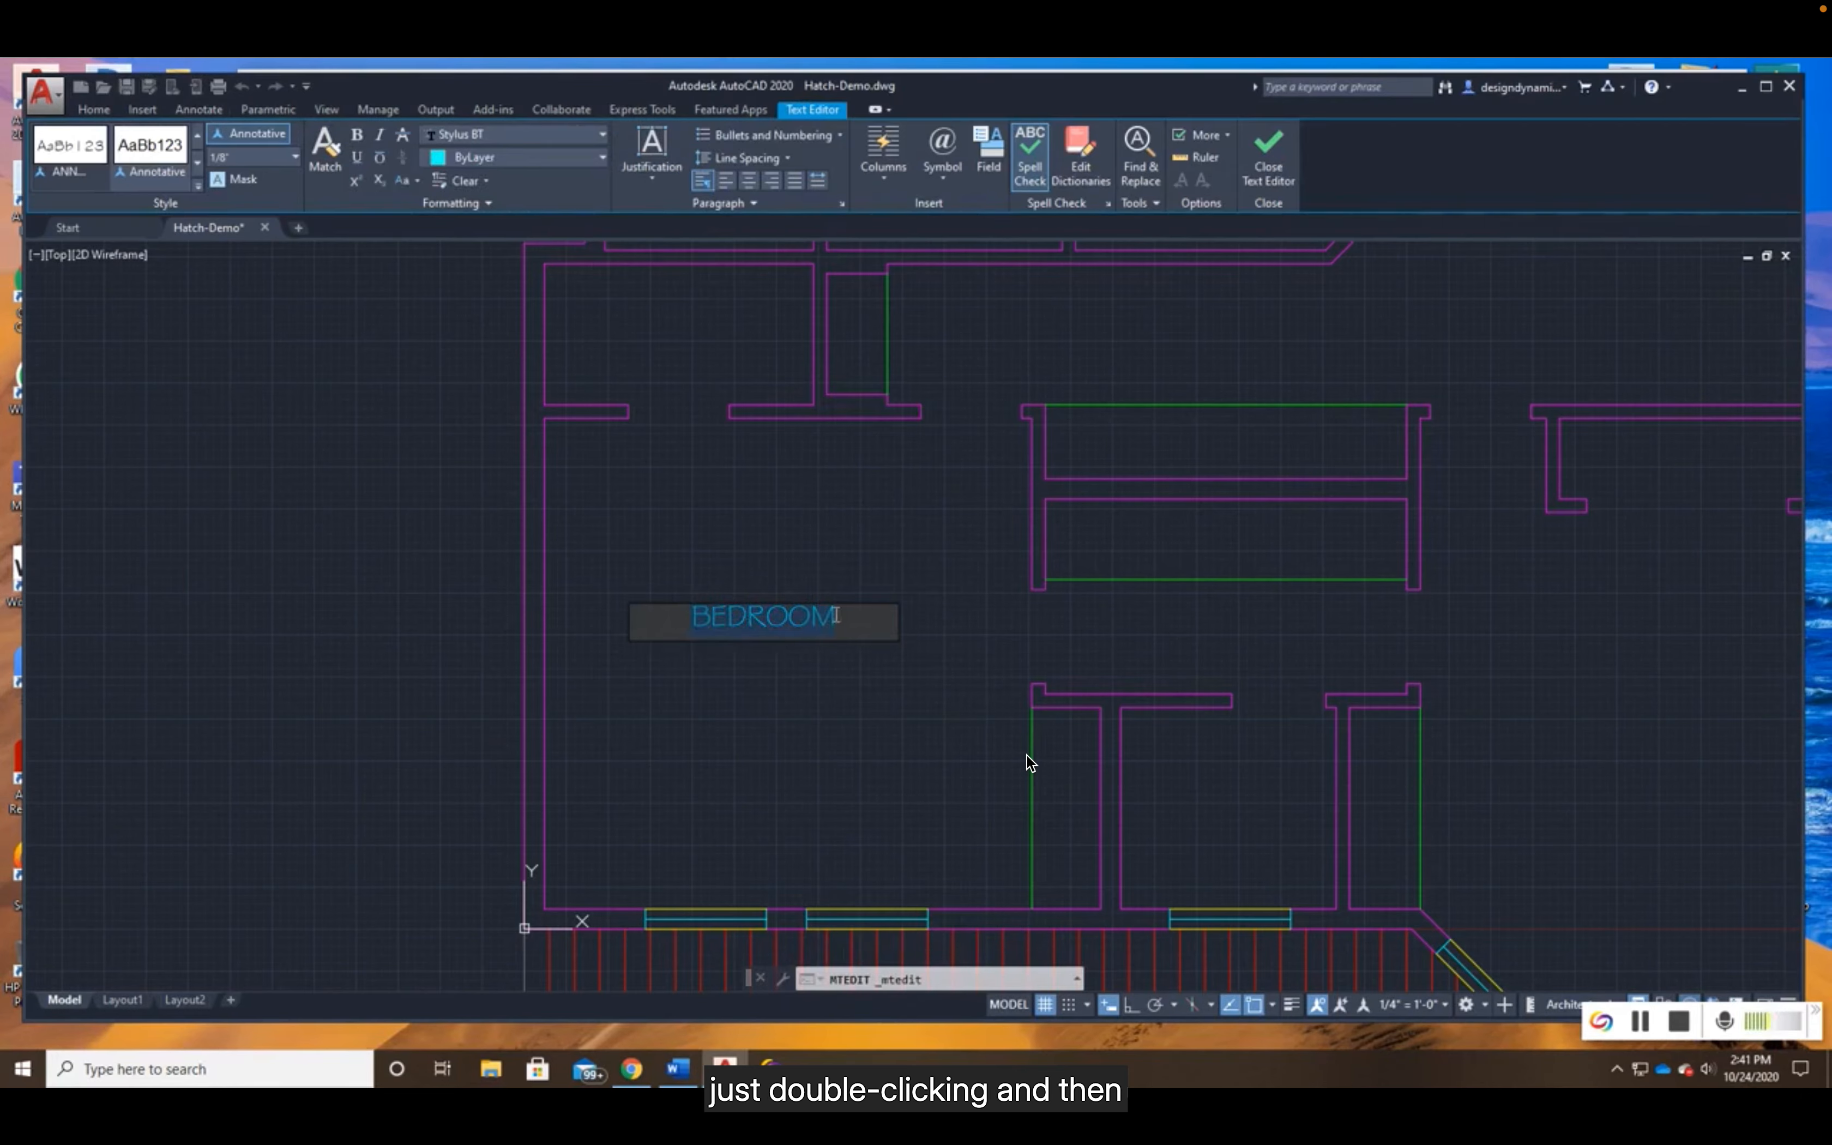
left_click(358, 158)
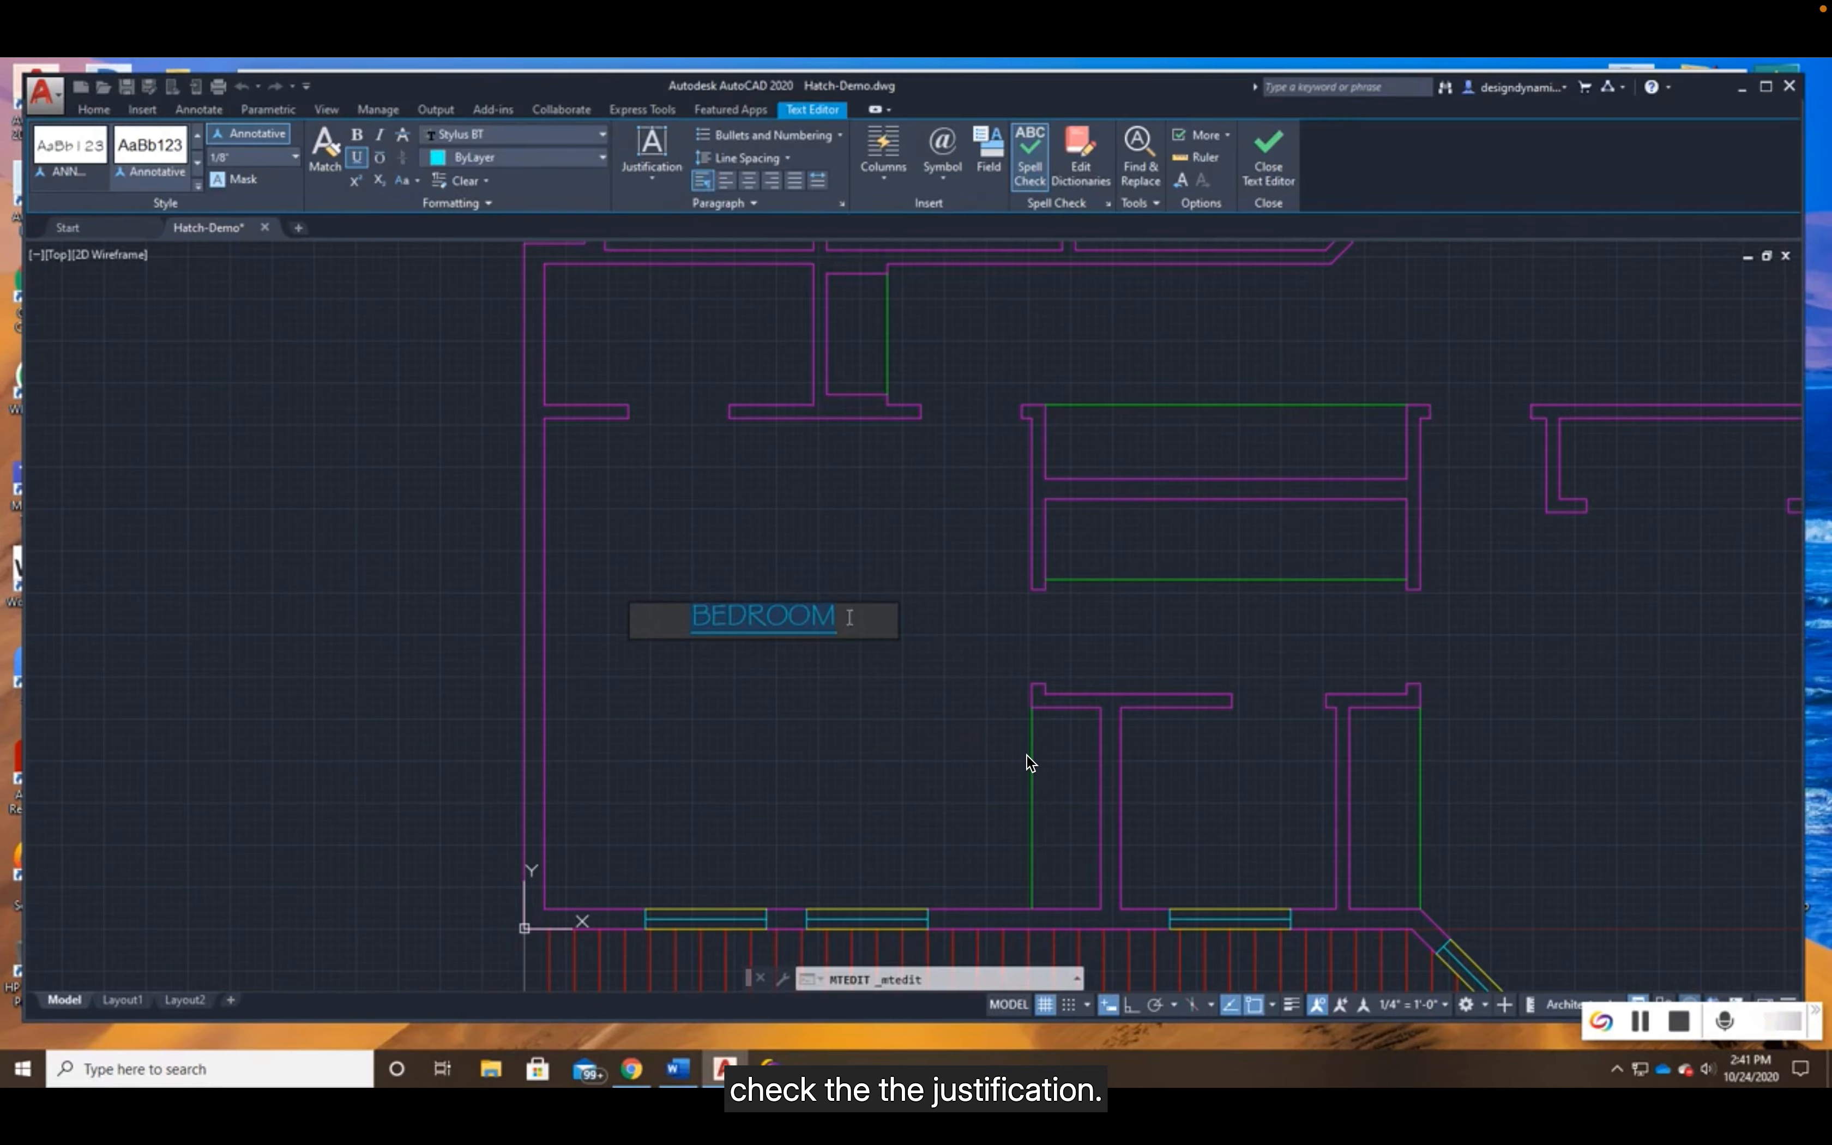
left_click(793, 181)
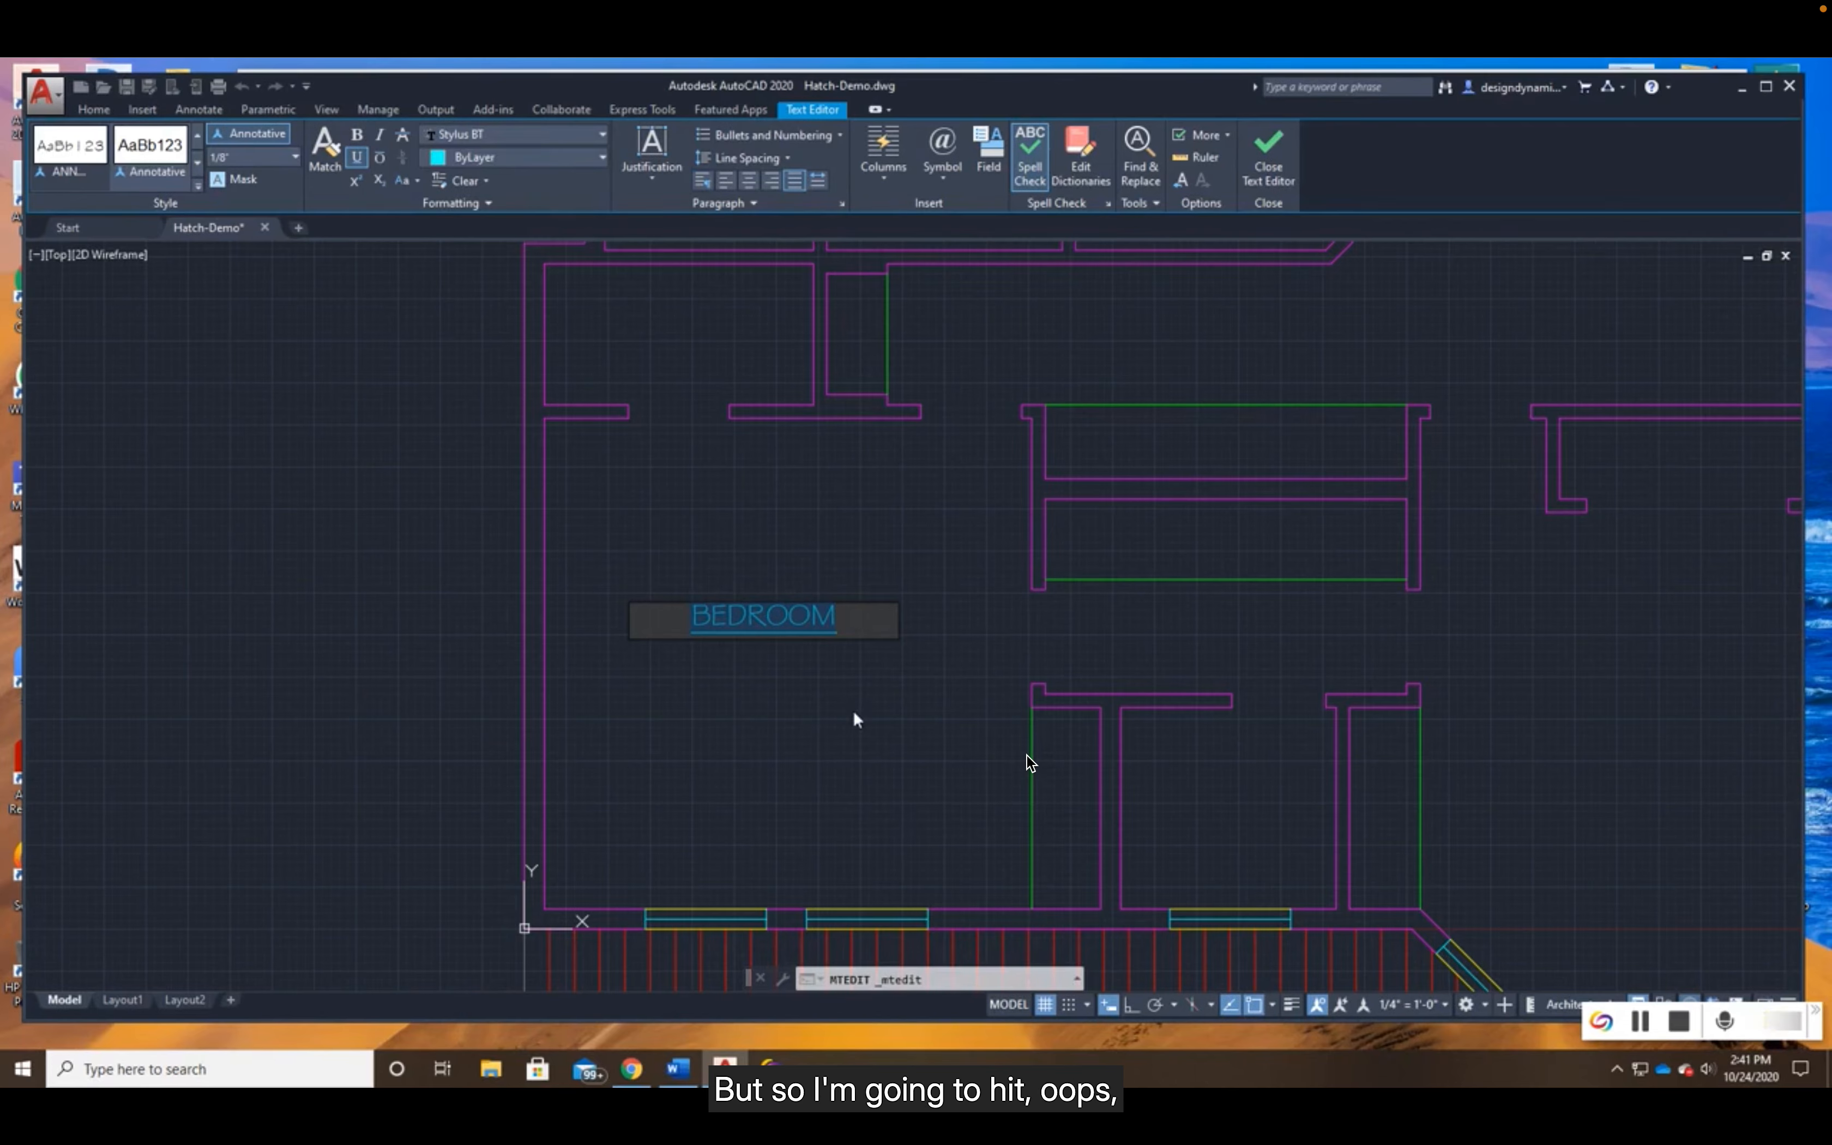
key("Escape")
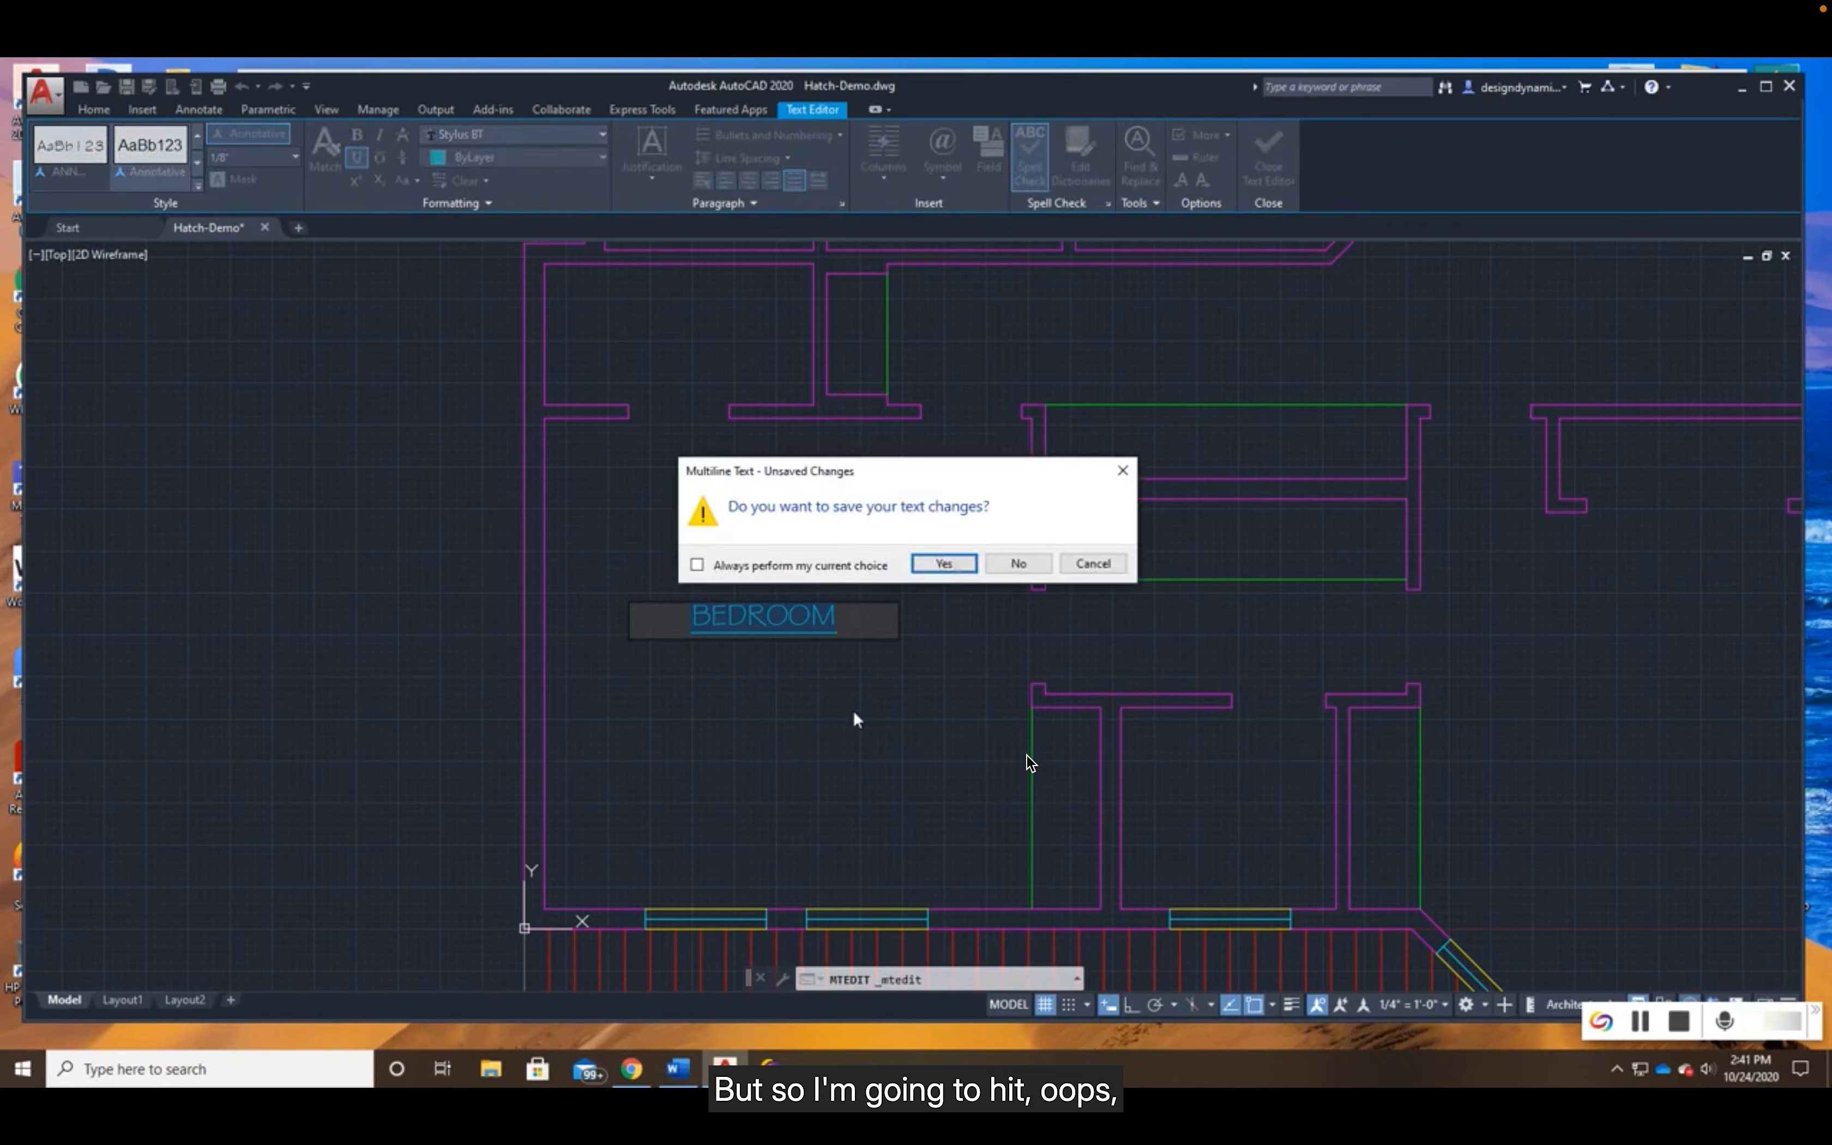
left_click(944, 564)
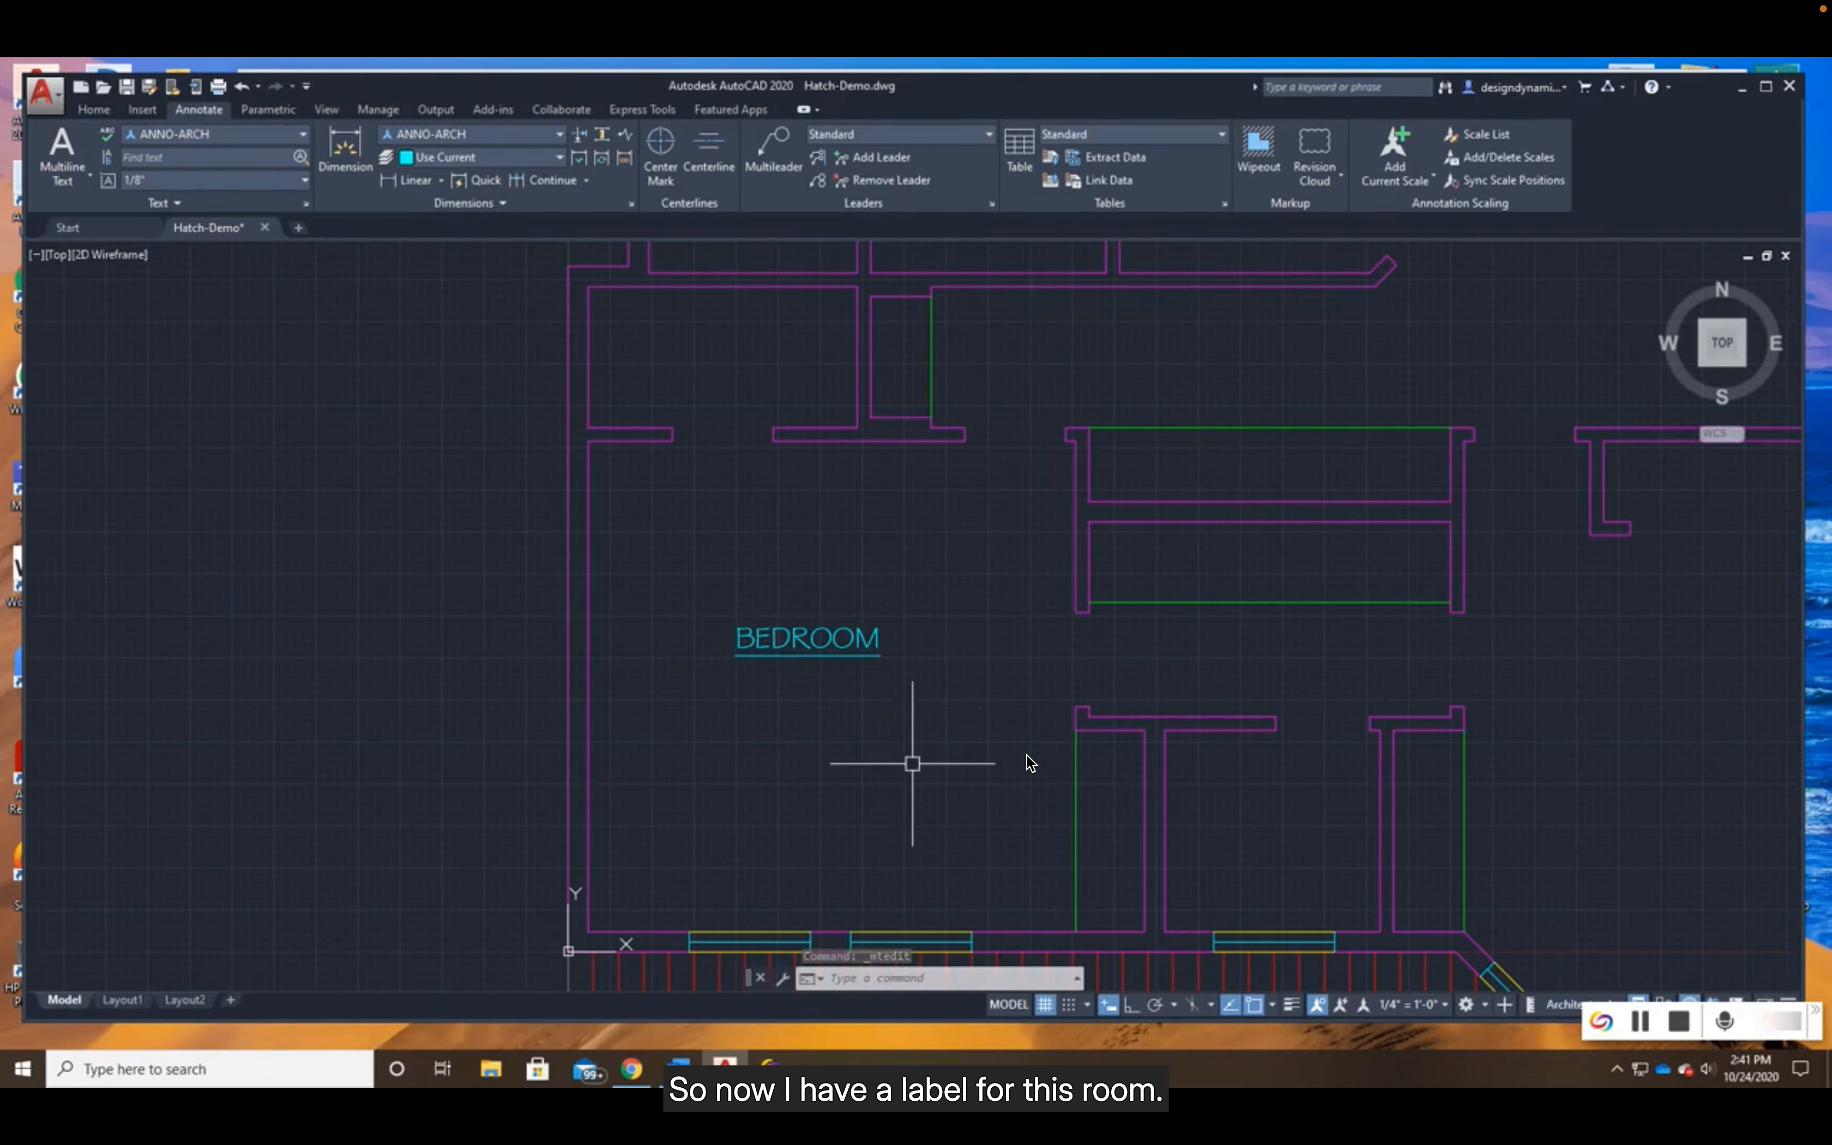
- Move the BEDROOM label about 1' down and slightly east, toward the middle of the room
left_click(98, 112)
left_click(288, 140)
left_click(807, 640)
key("Return")
left_click(927, 598)
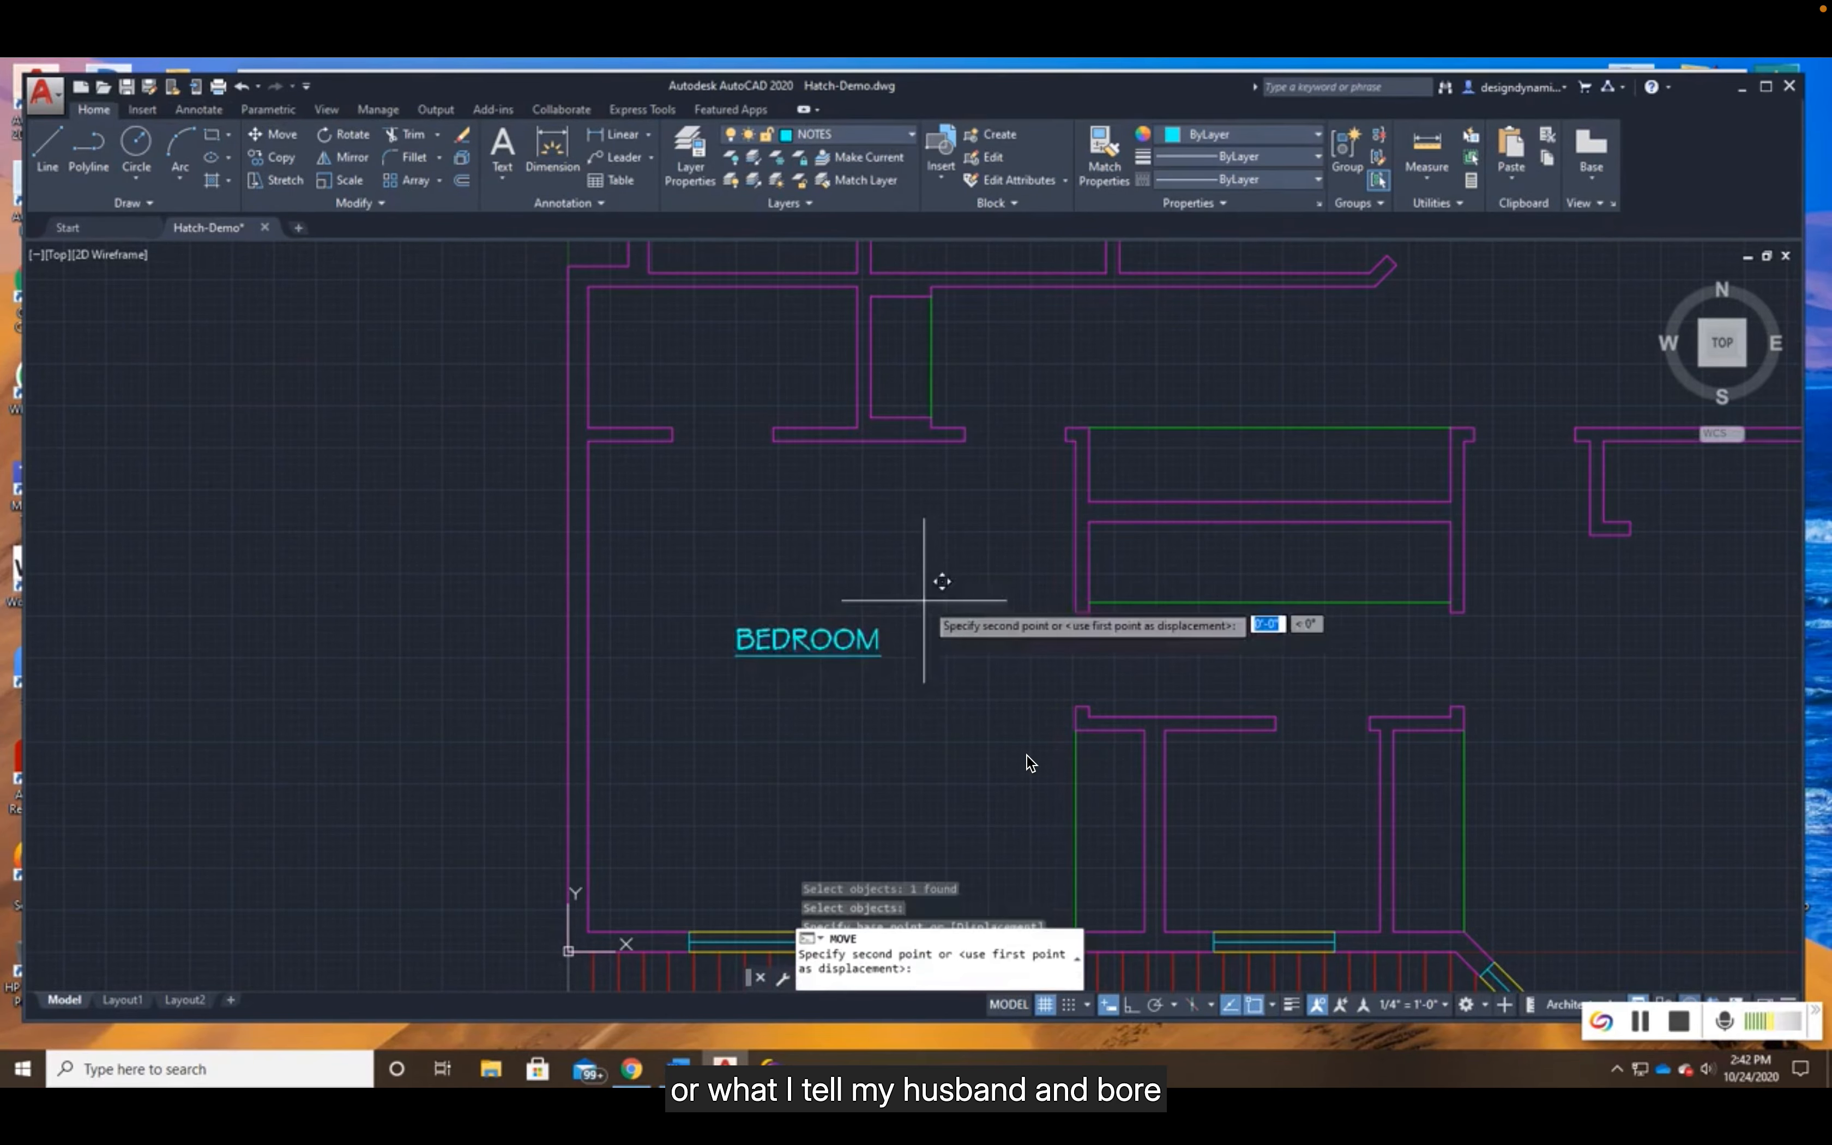
left_click(942, 634)
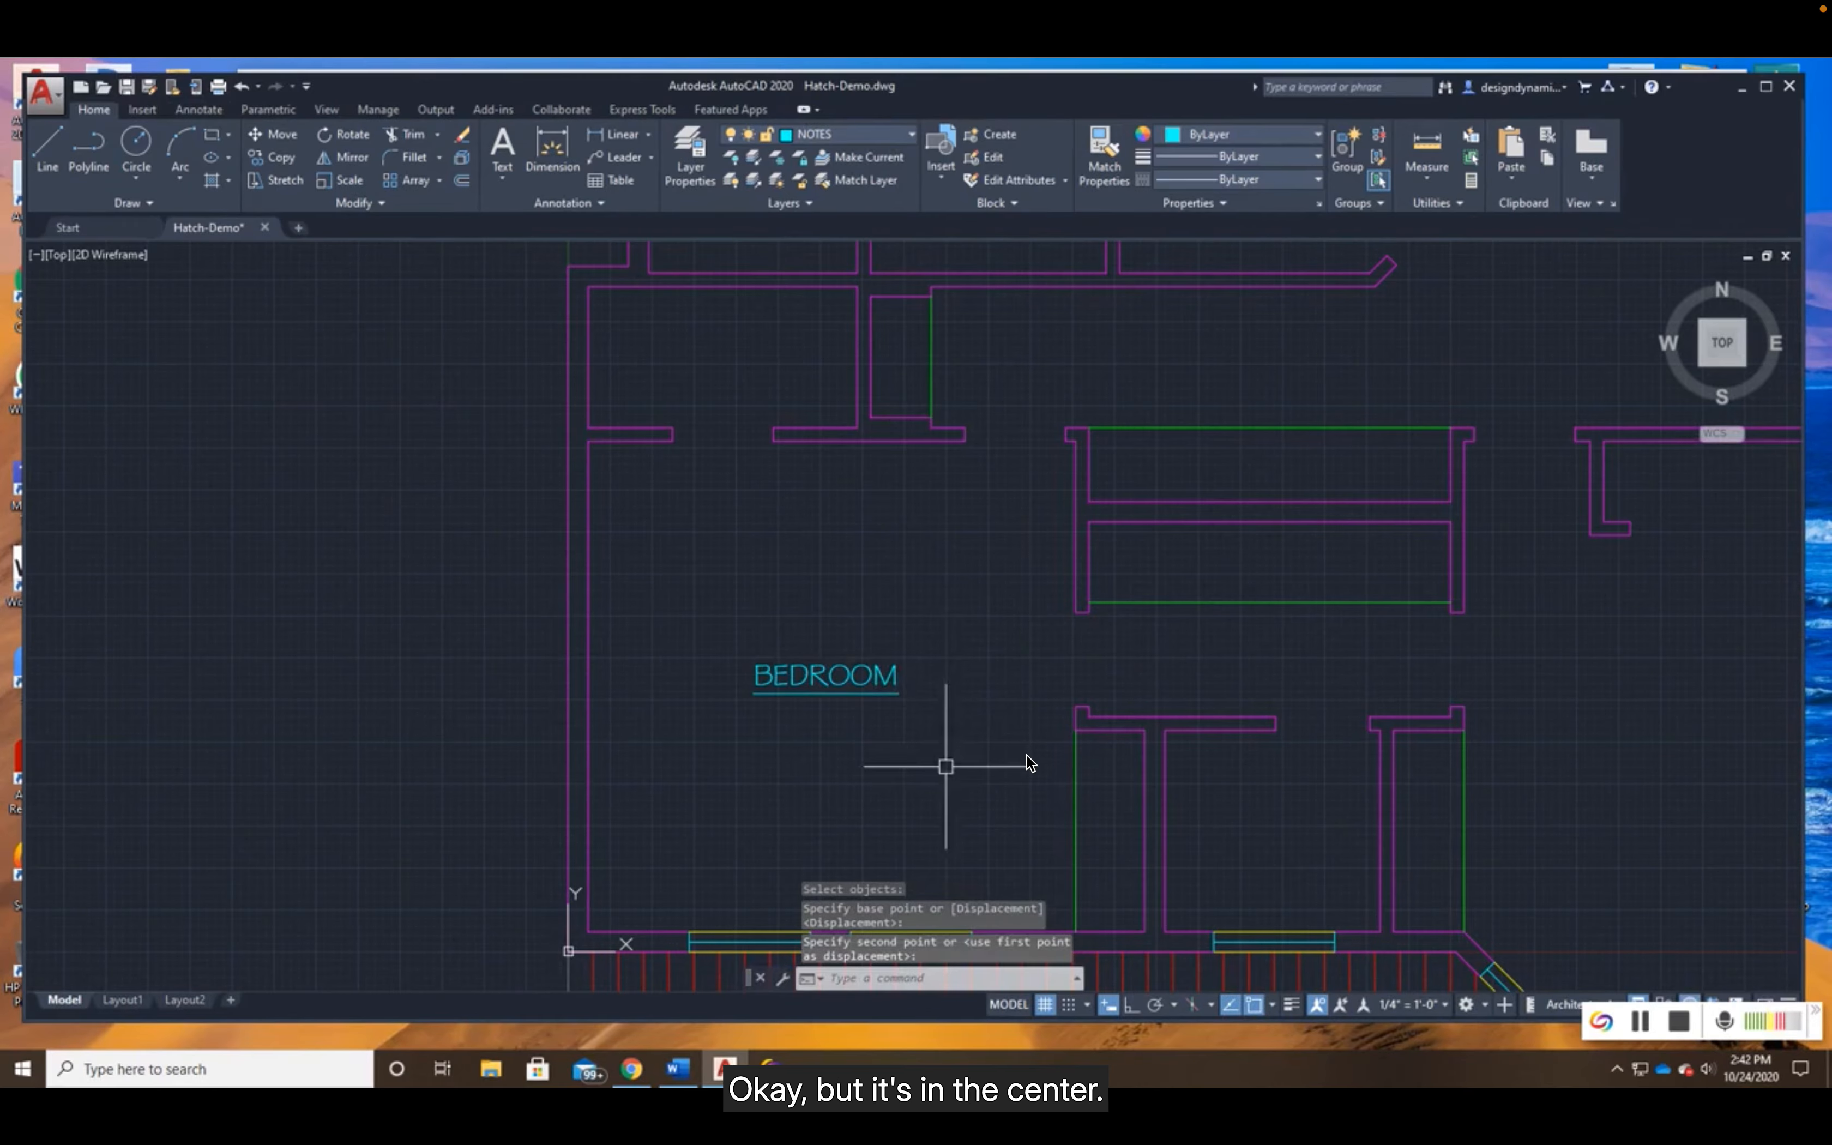
- Make A-Flor-Pat the current layer and draw a line closing the bedroom's east opening along the bedroom-side wall face
middle_click_drag(945, 797, 788, 764)
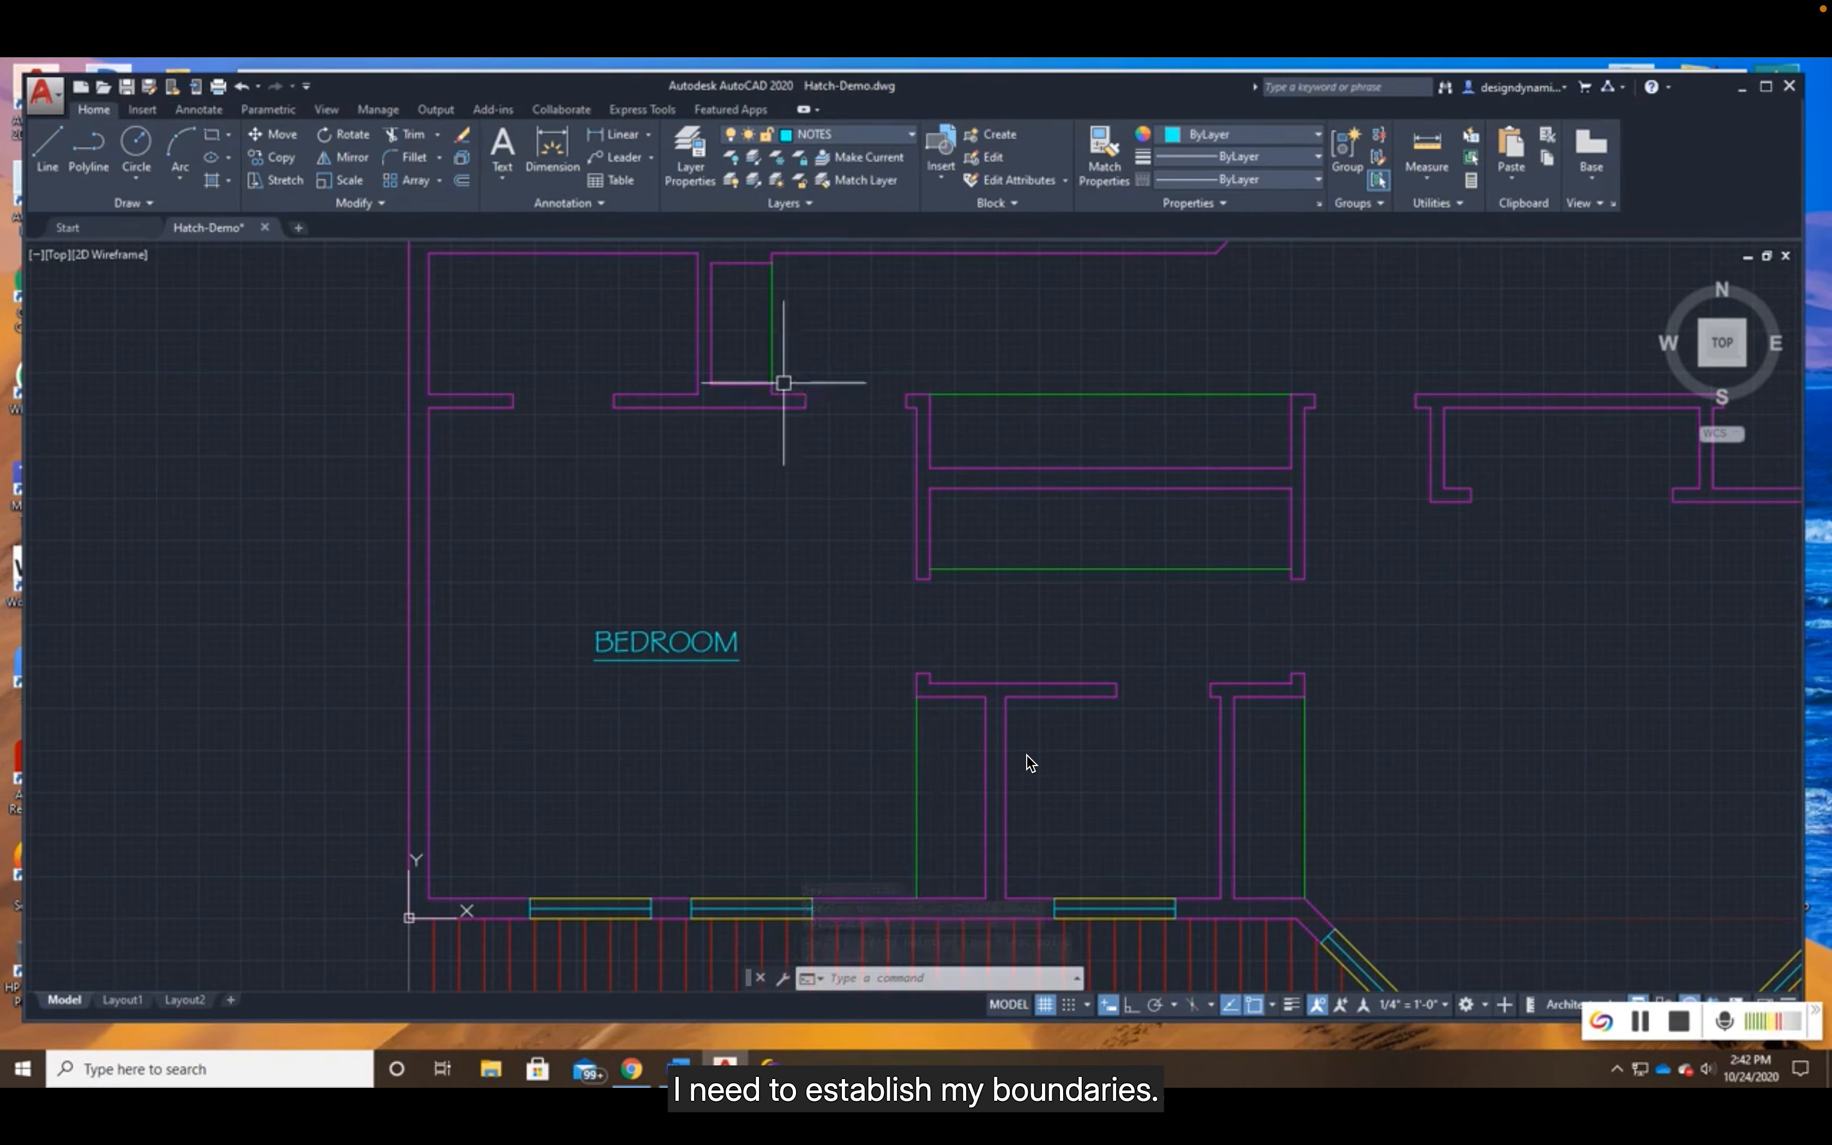
left_click(850, 133)
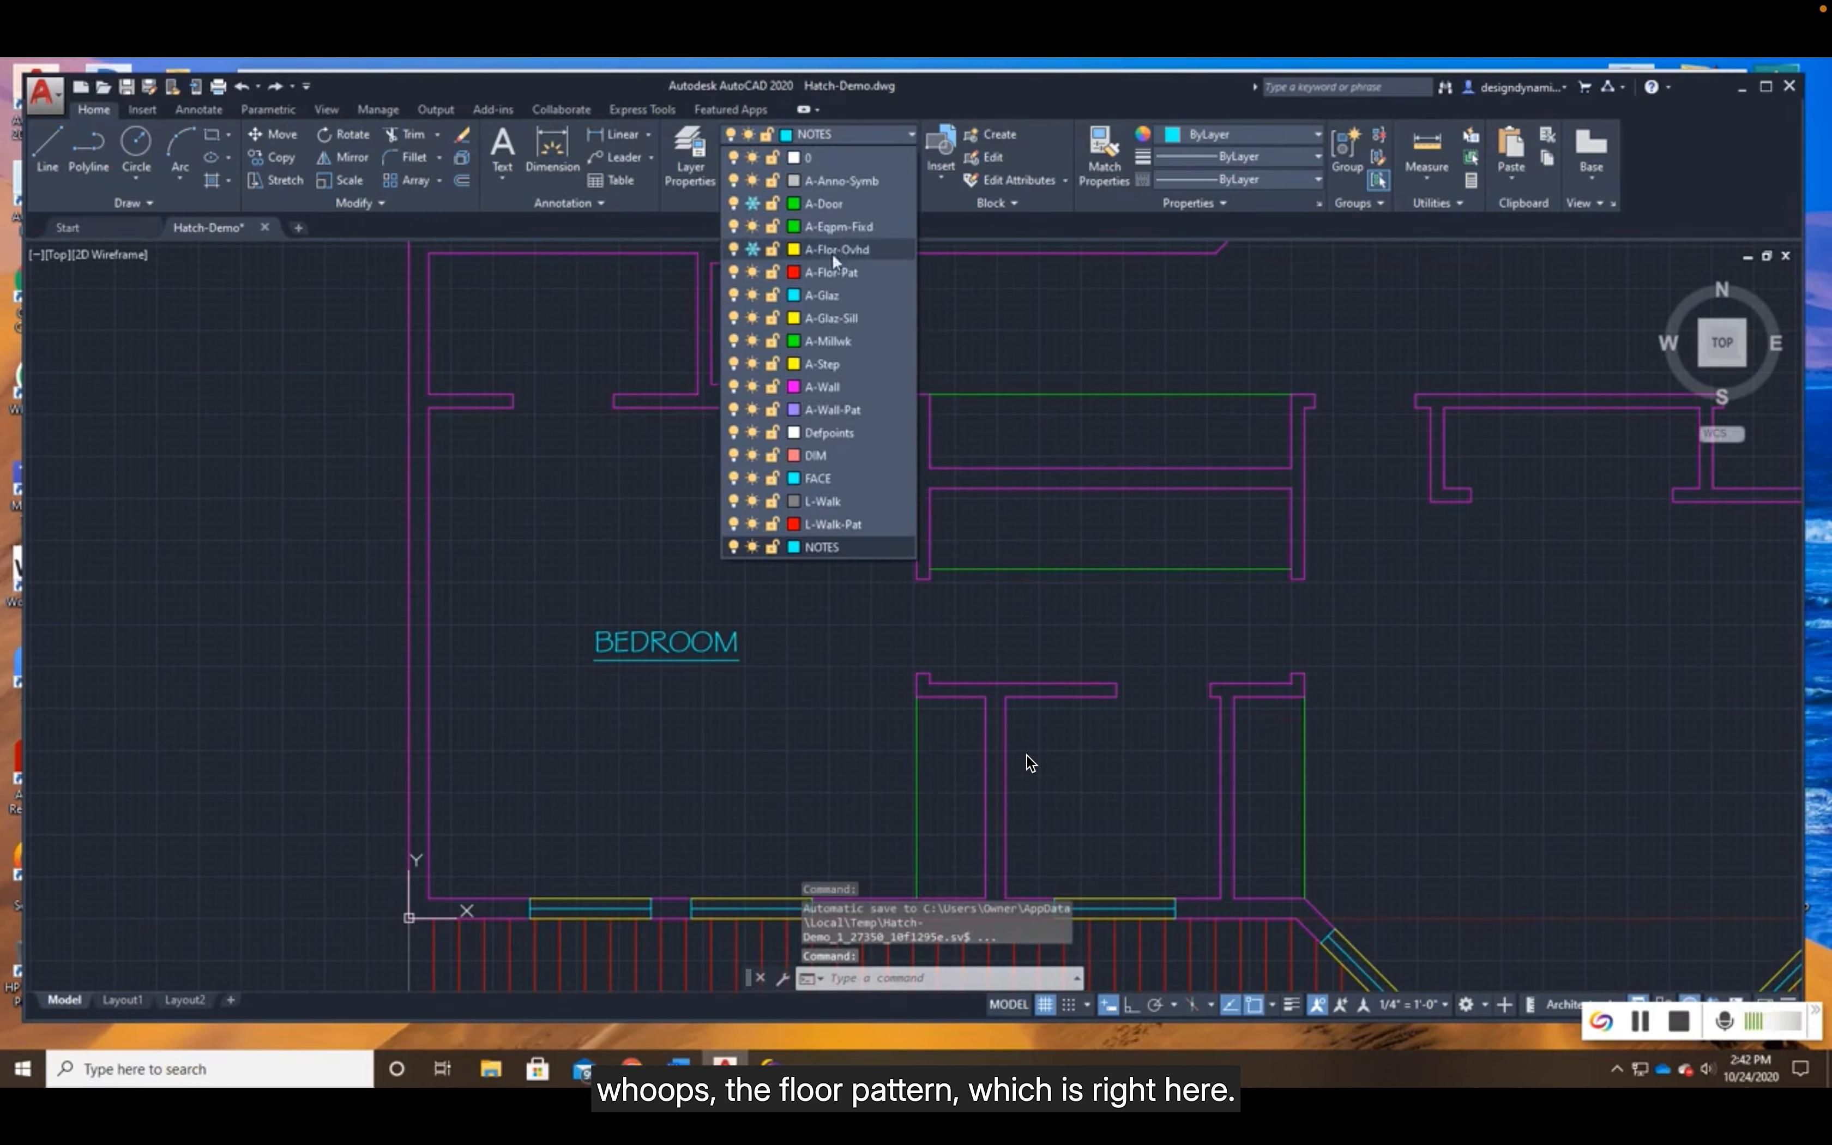
left_click(824, 275)
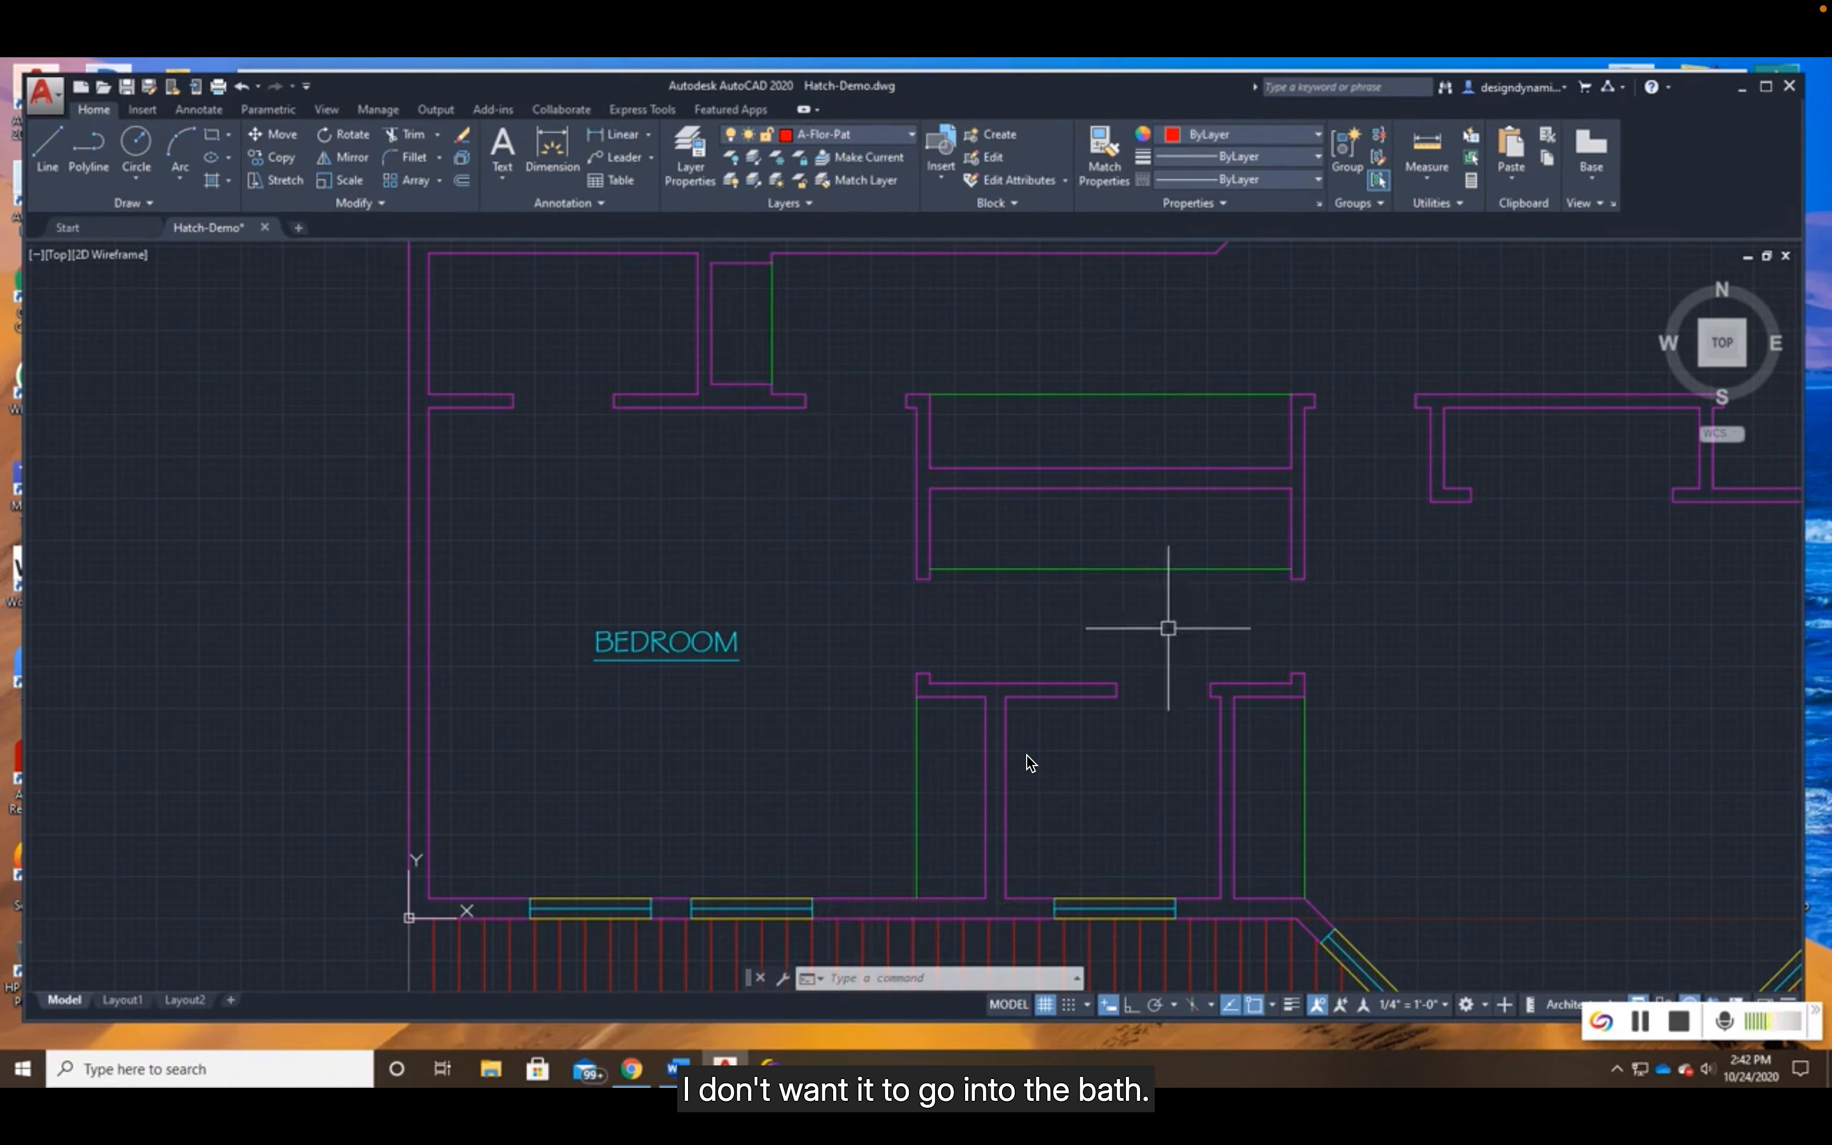
left_click(47, 145)
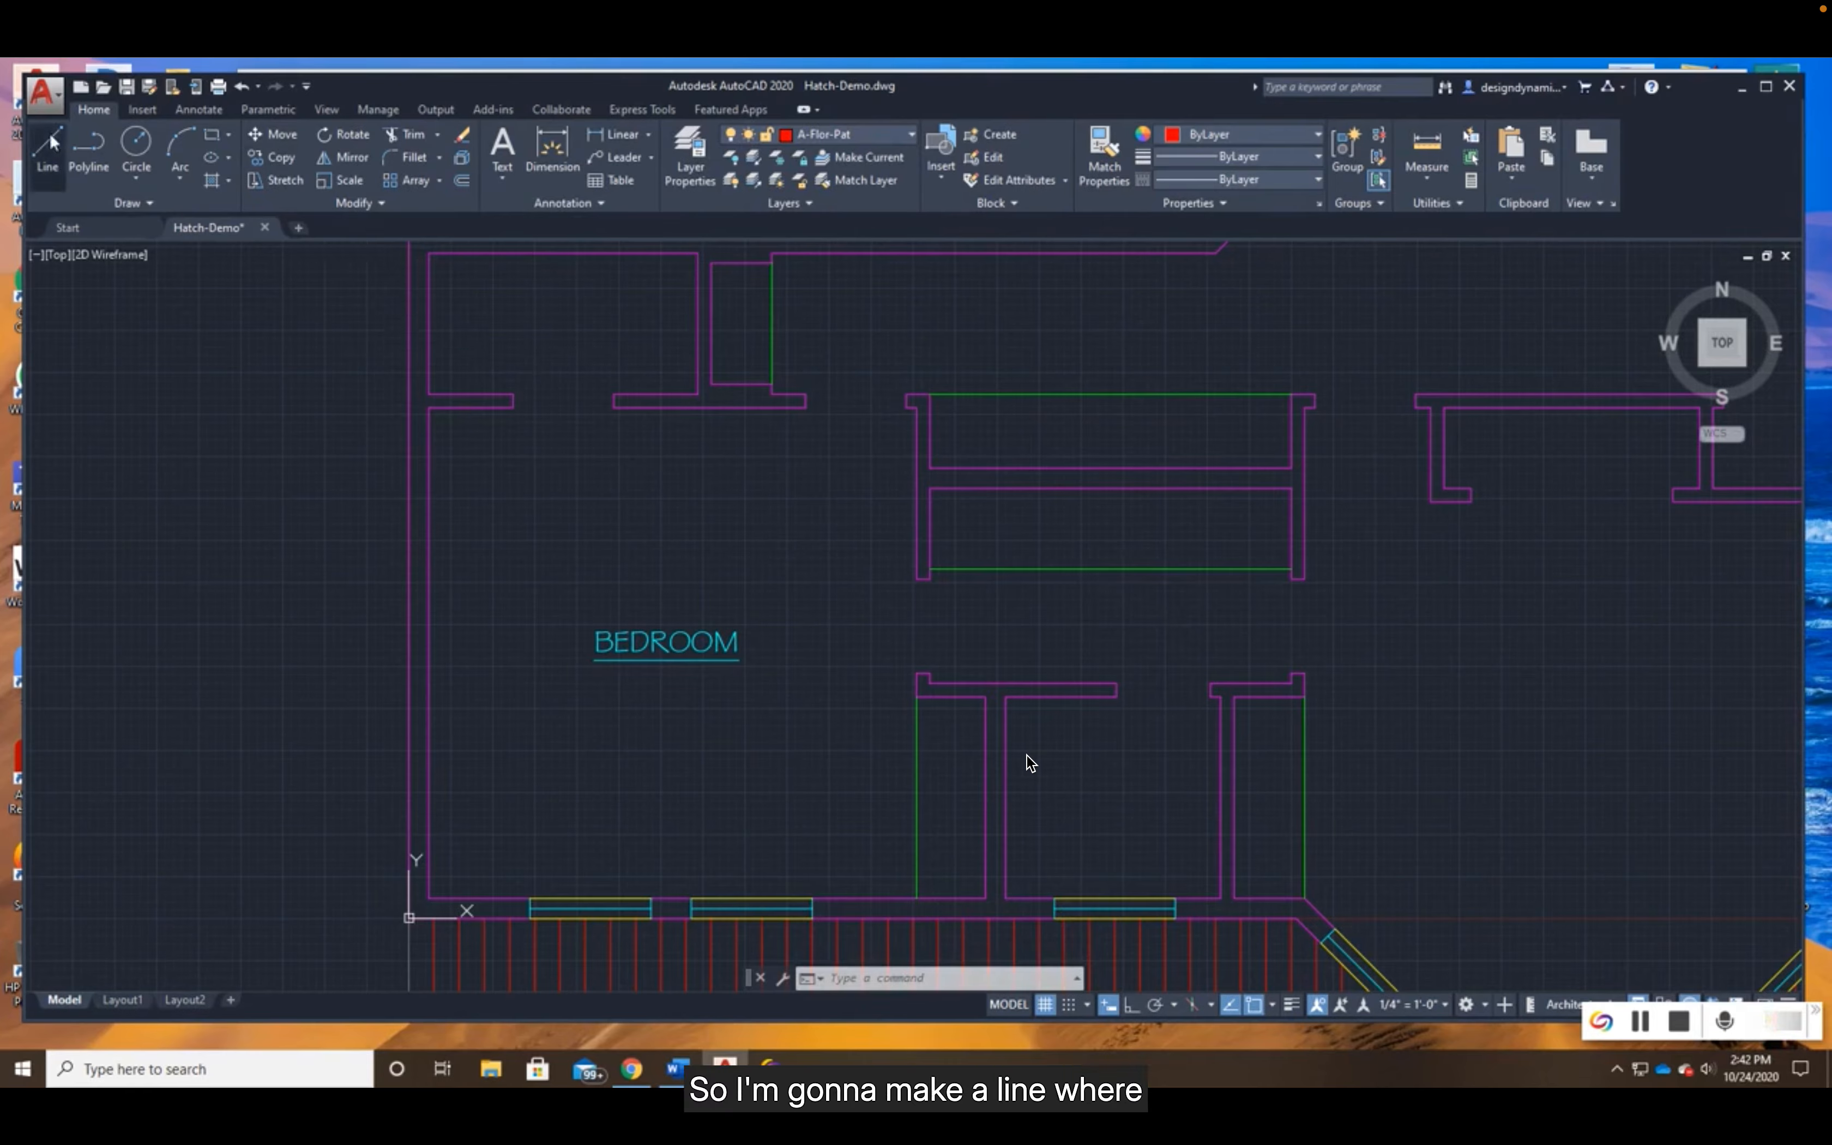
left_click(918, 674)
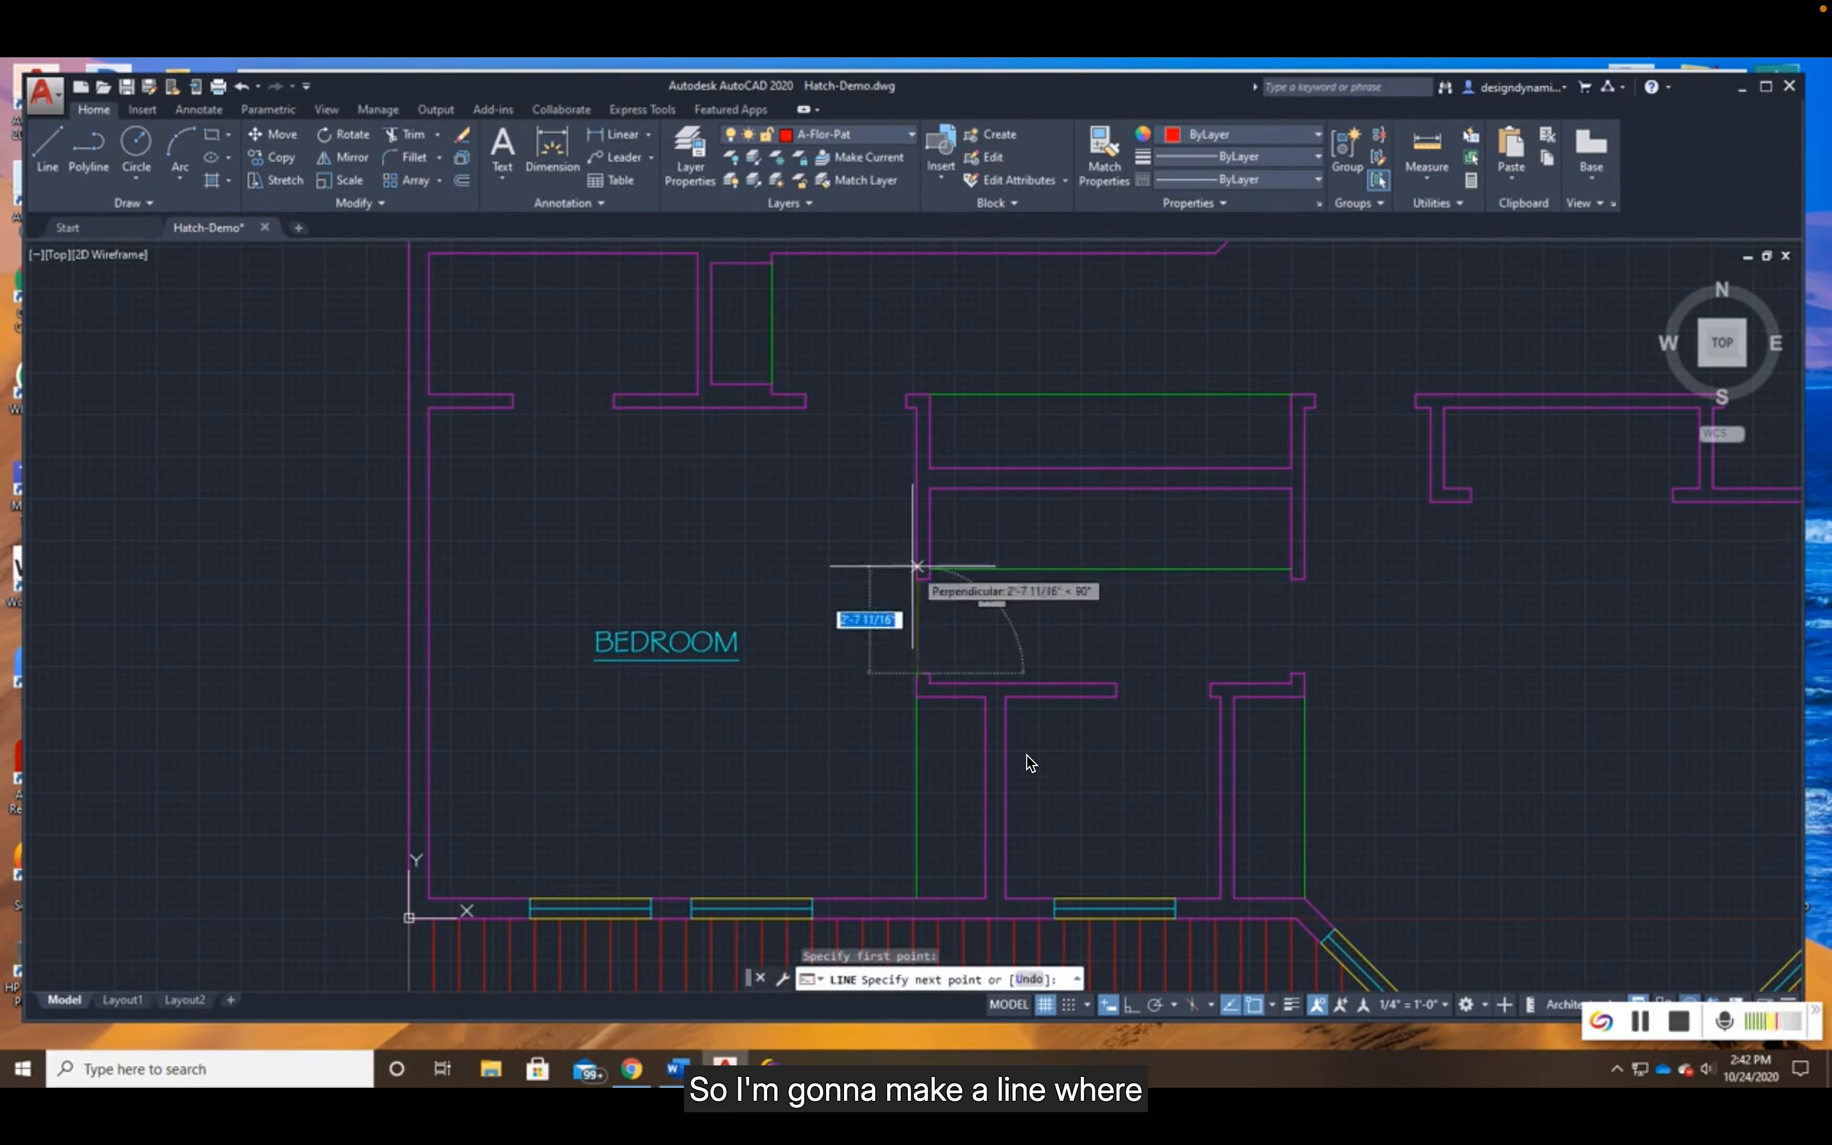
left_click(917, 580)
key("Return")
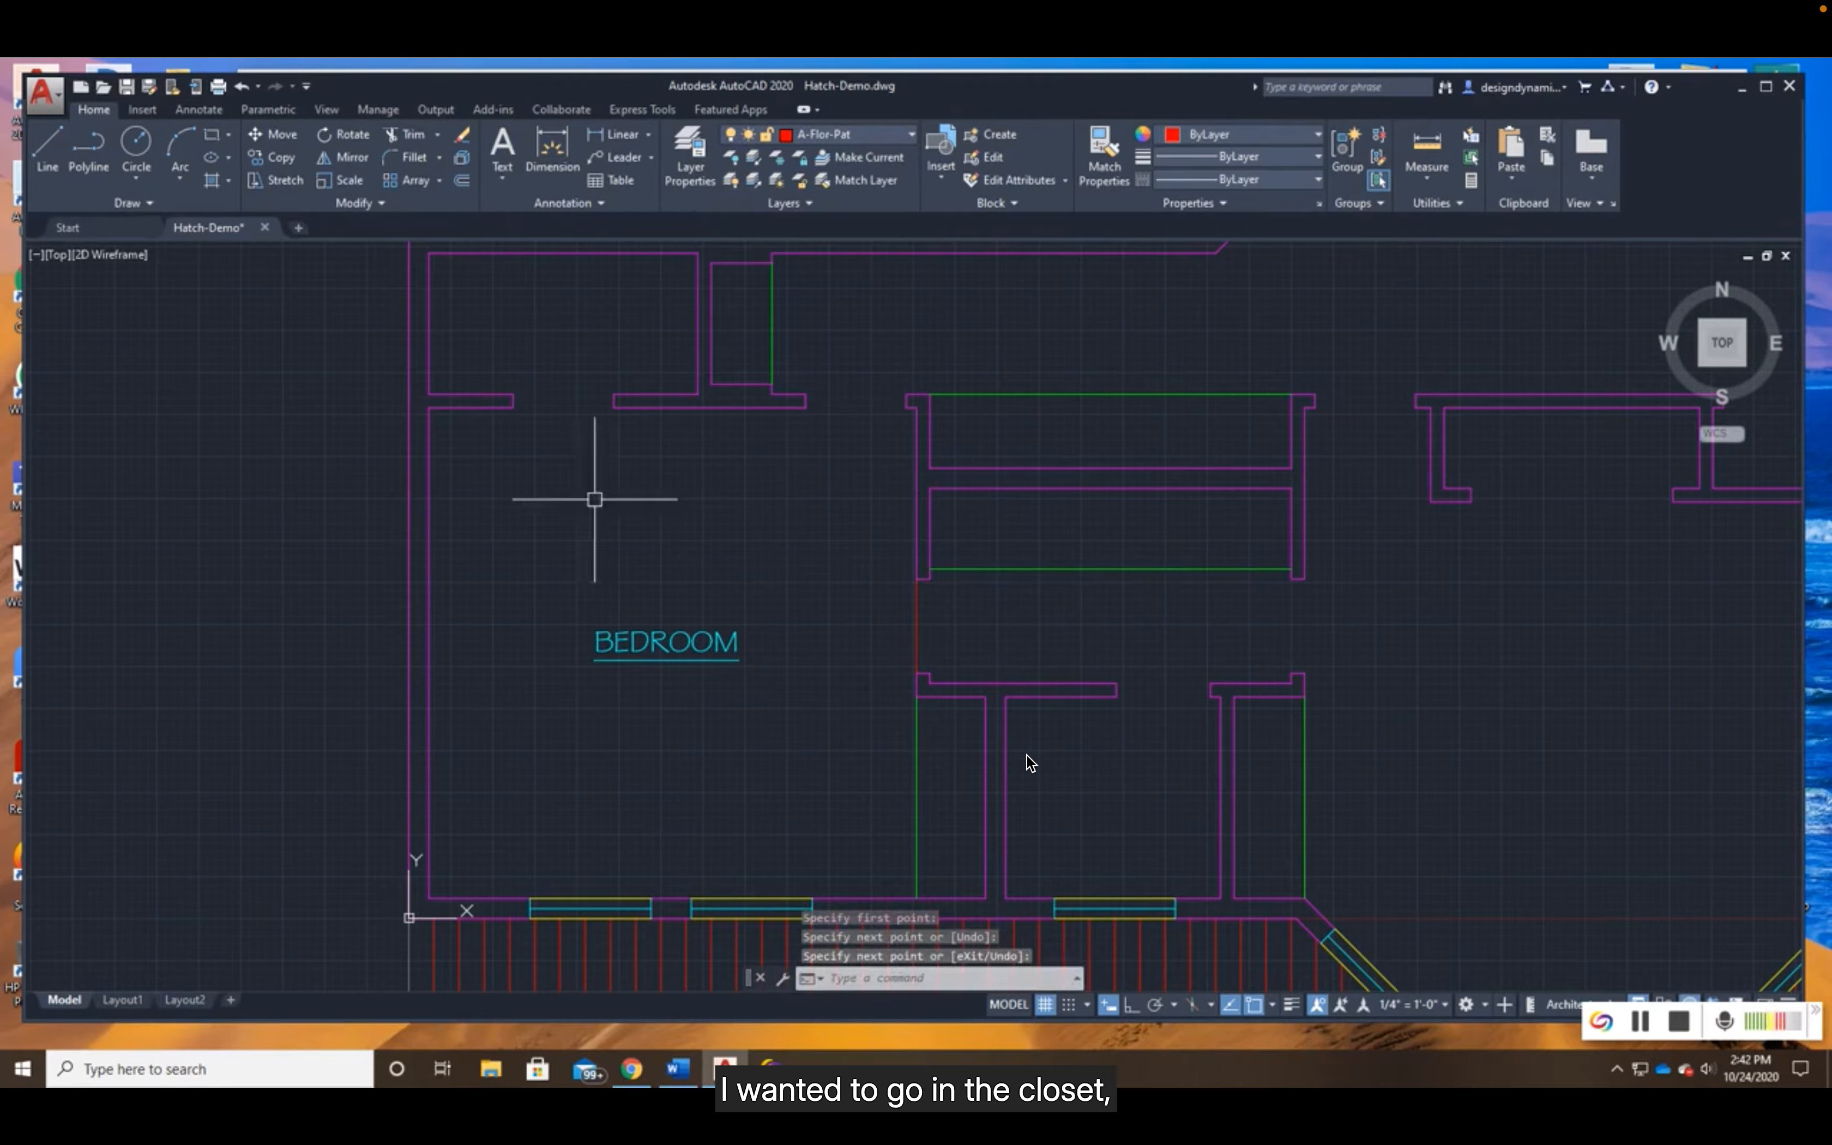
- Draw a line closing the opening at the bedroom's northeast corner, between the wall ends along their north face
left_click(47, 152)
left_click(807, 395)
left_click(906, 394)
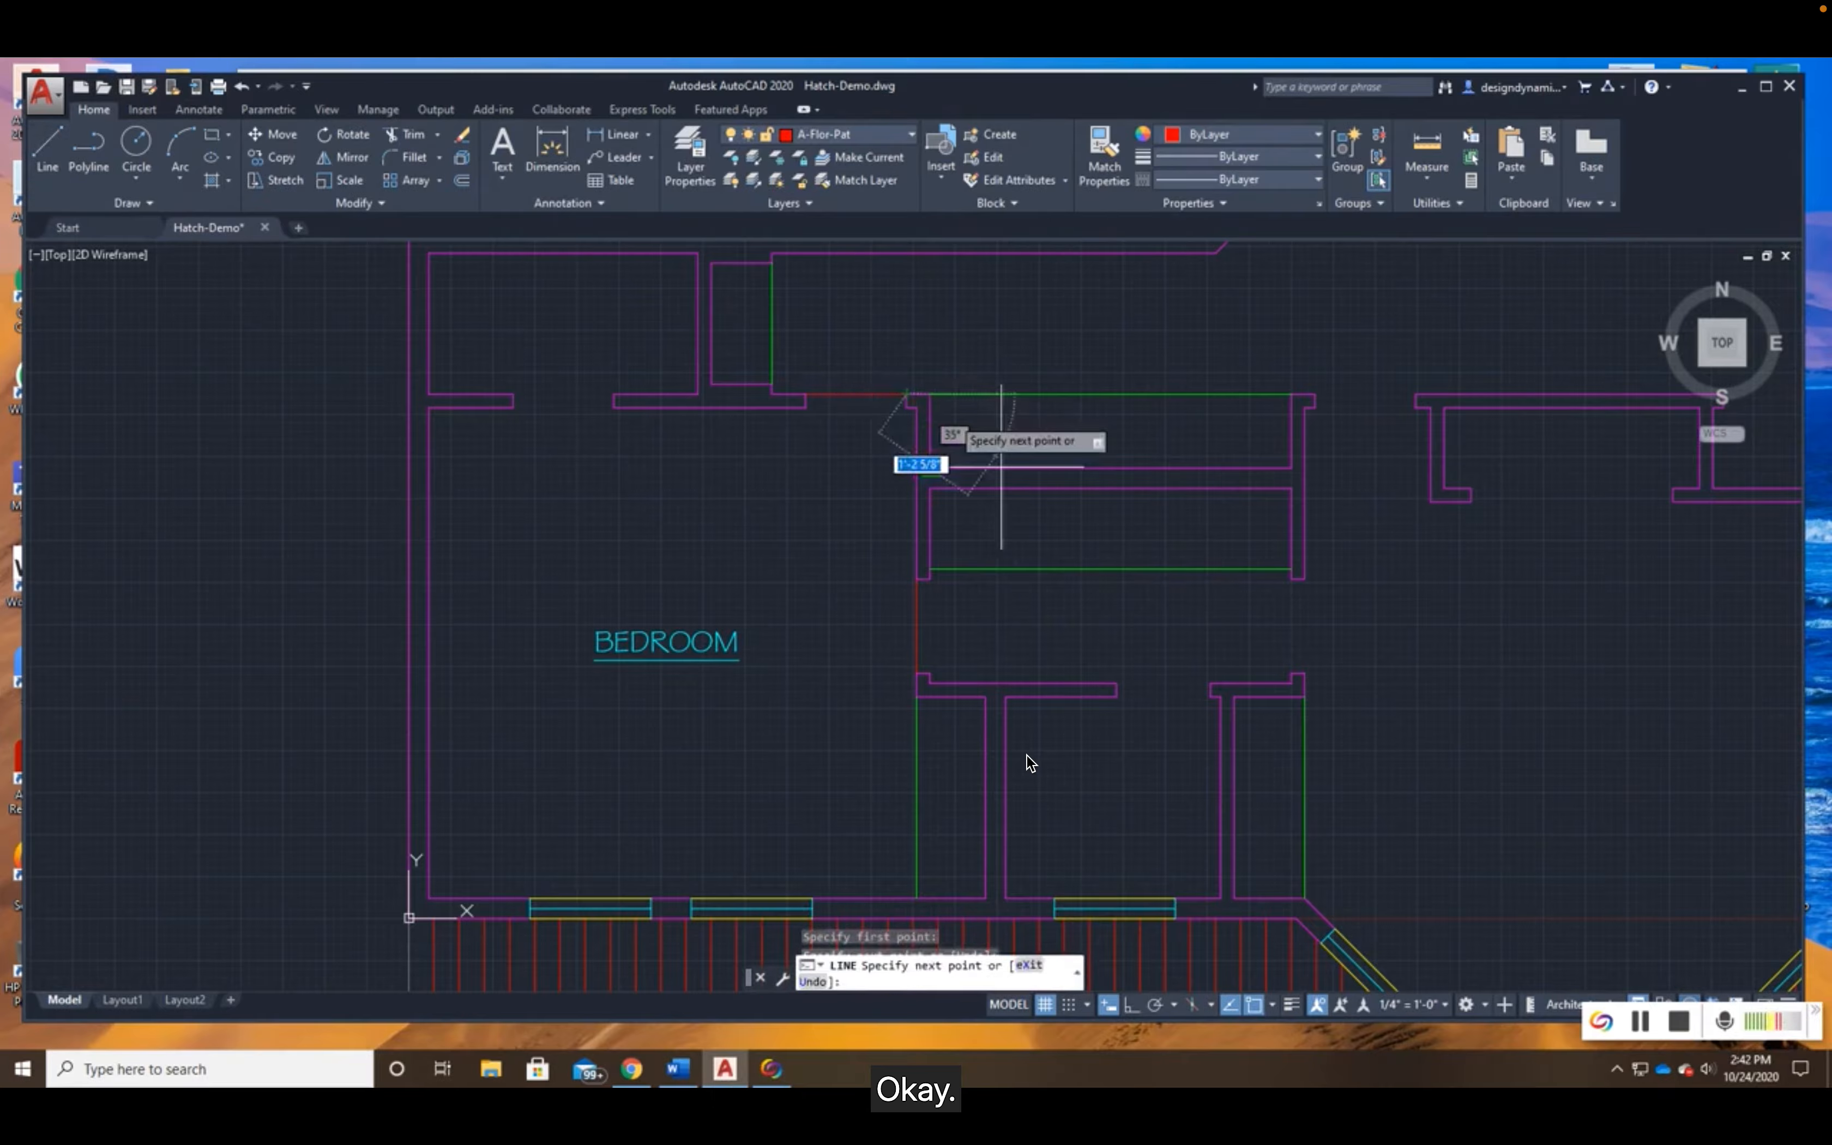
key("Return")
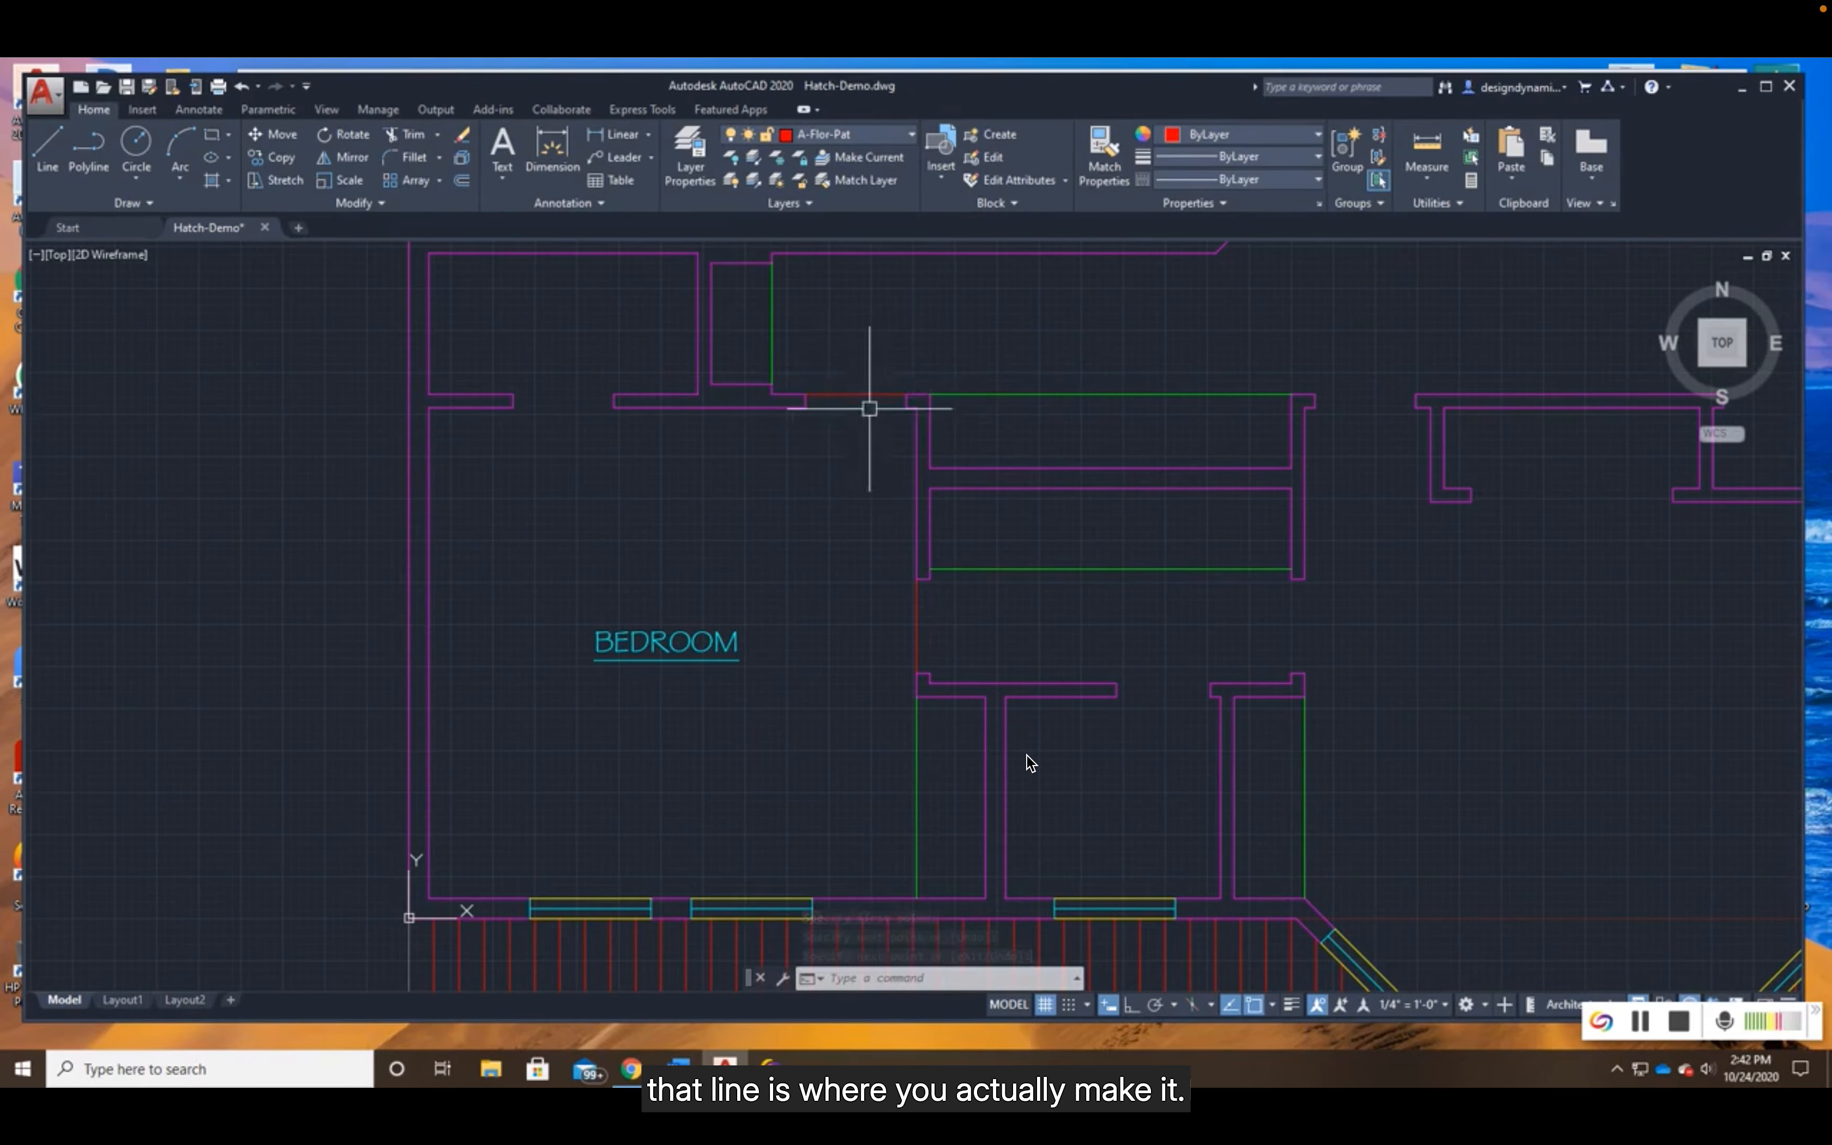
scroll(867, 400, "up", 2)
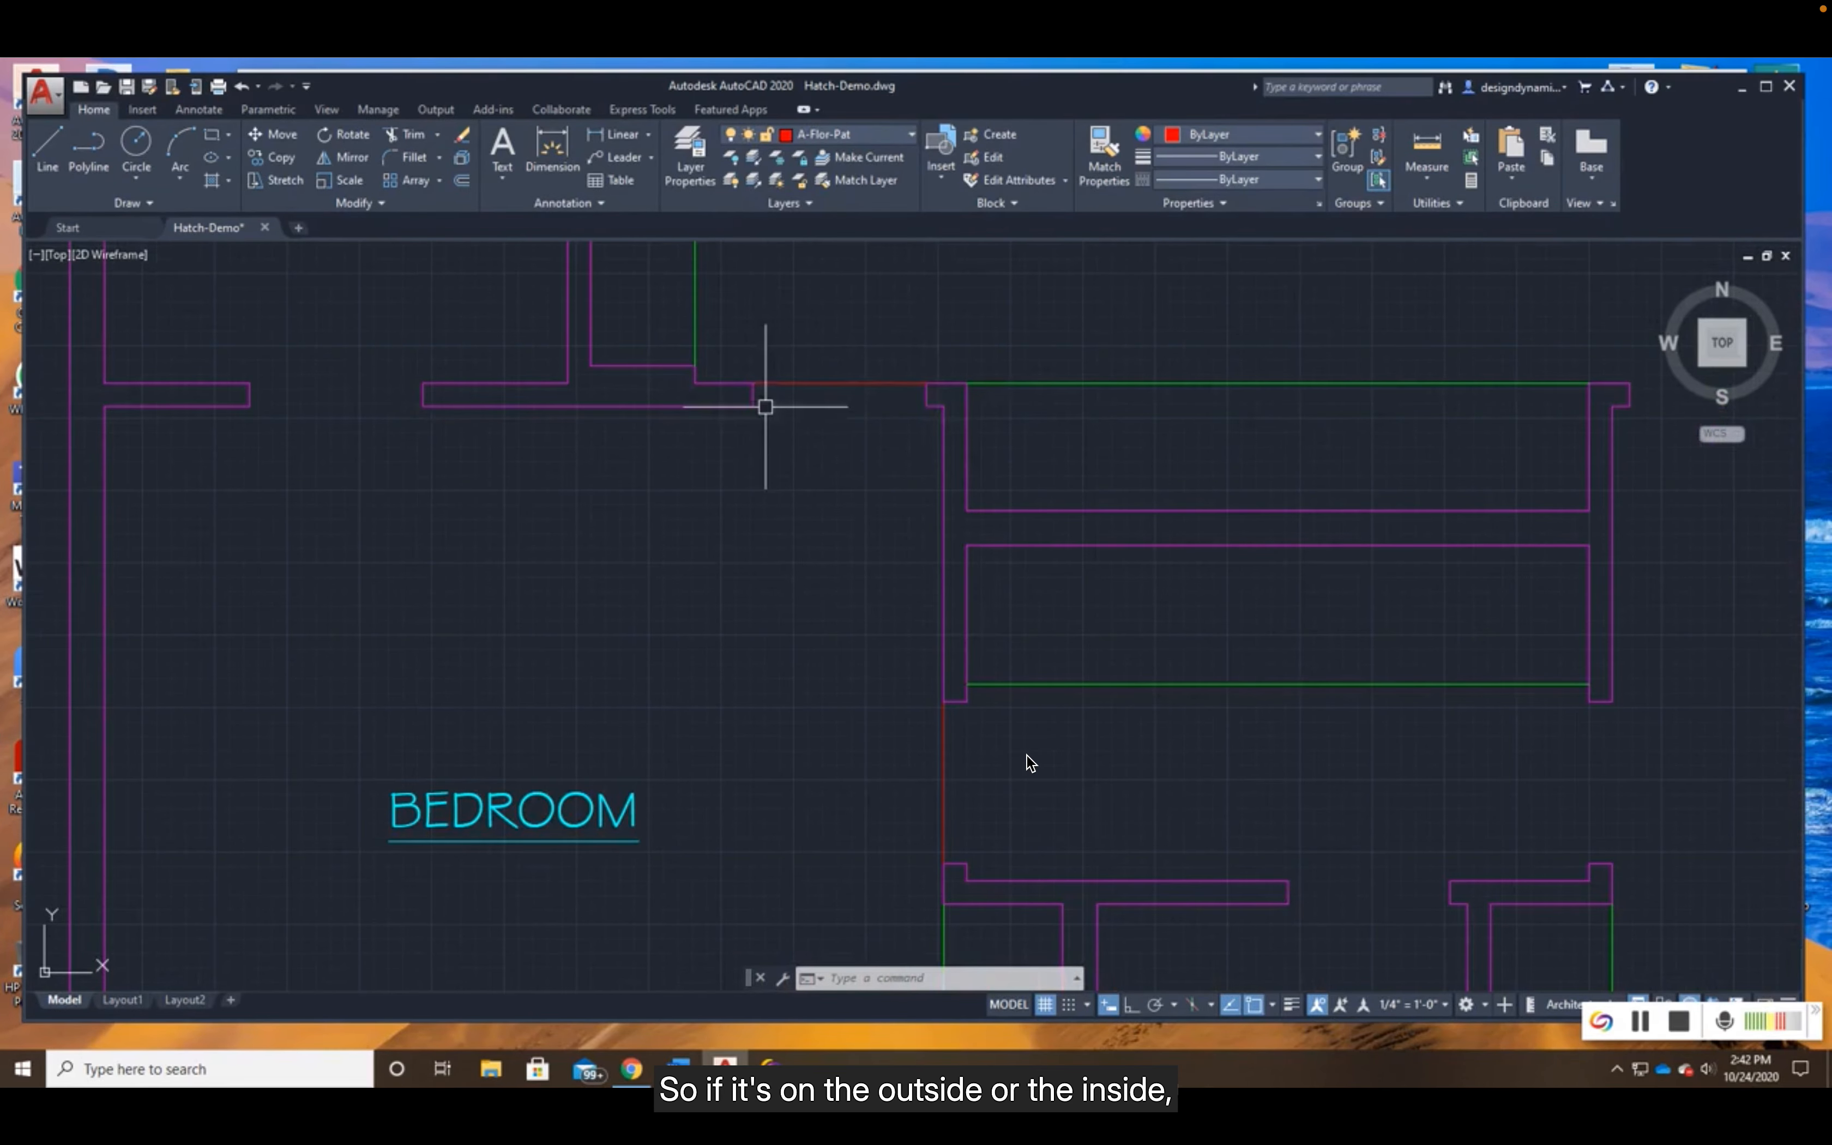
scroll(1048, 663, "down", 2)
scroll(1060, 673, "down", 2)
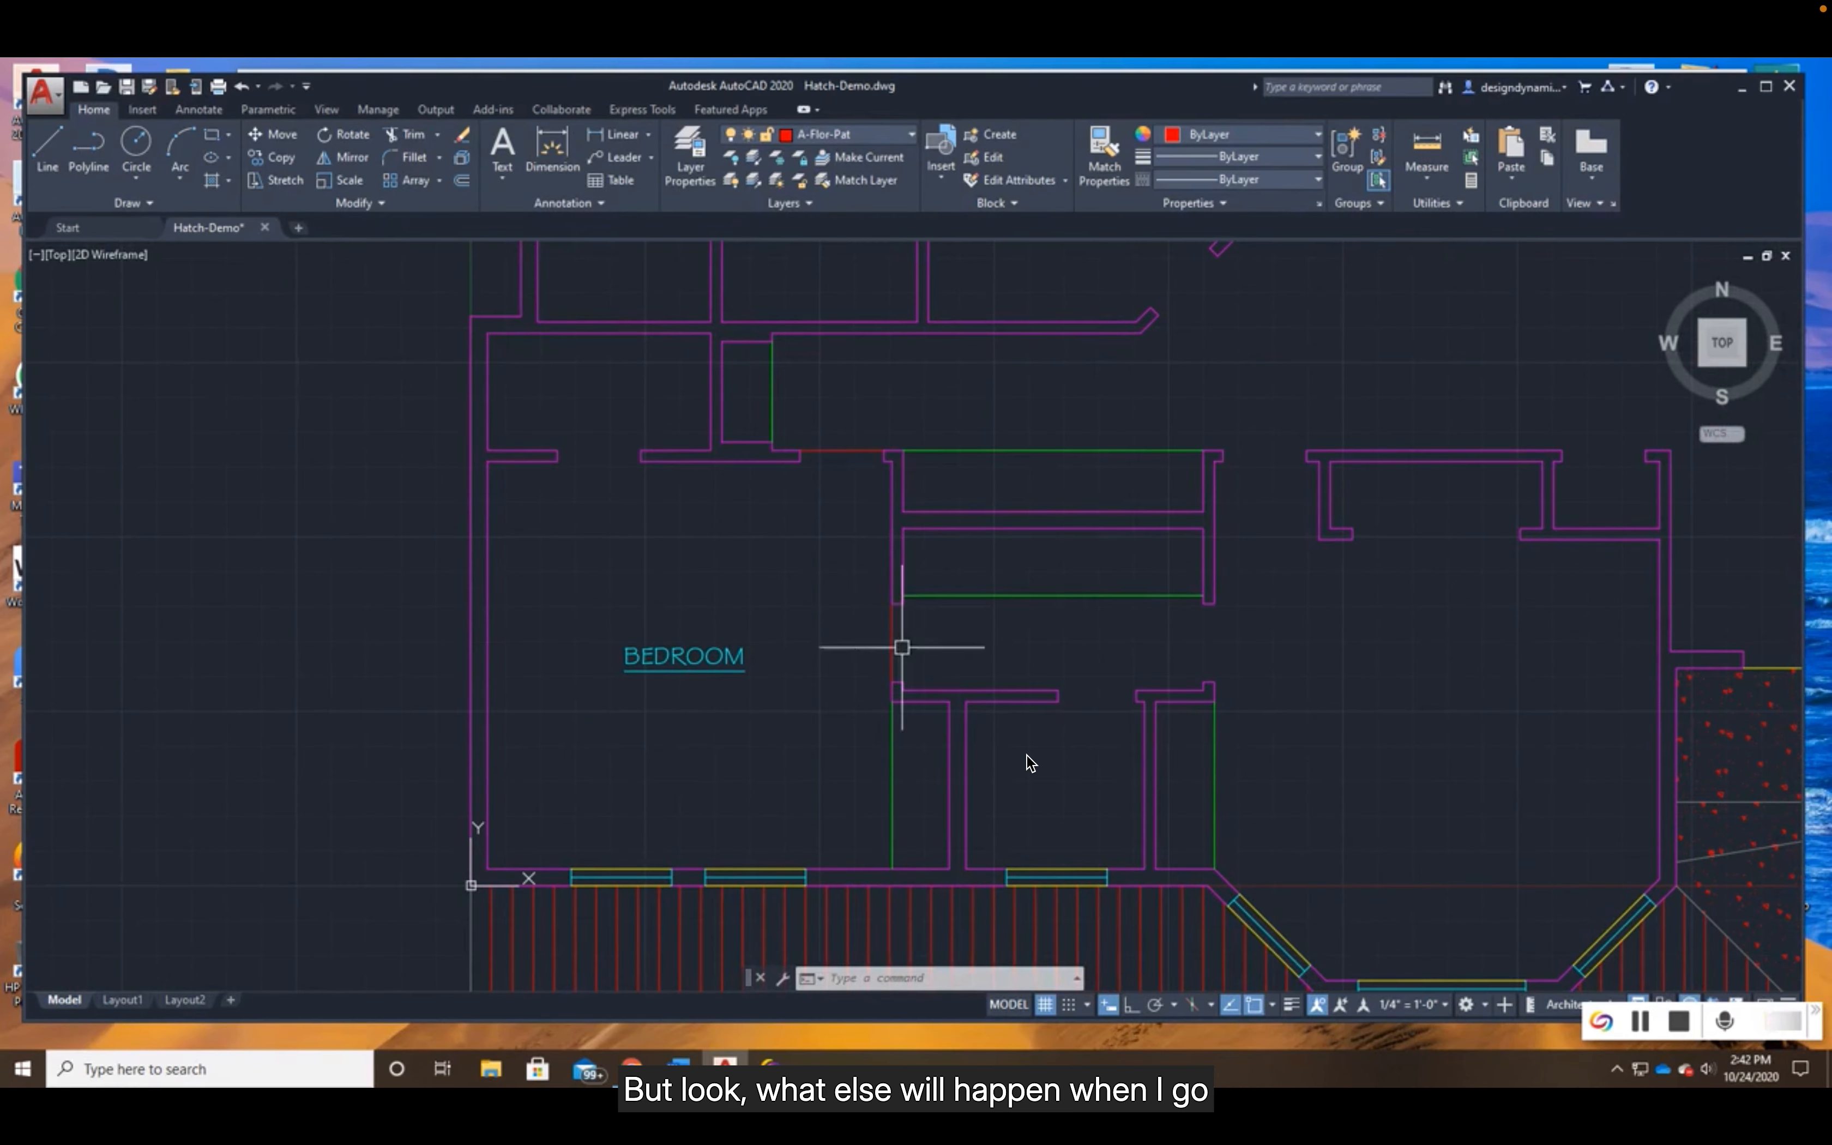
- Start a hatch inside the bedroom and match its properties to the herringbone driveway hatch
left_click(214, 178)
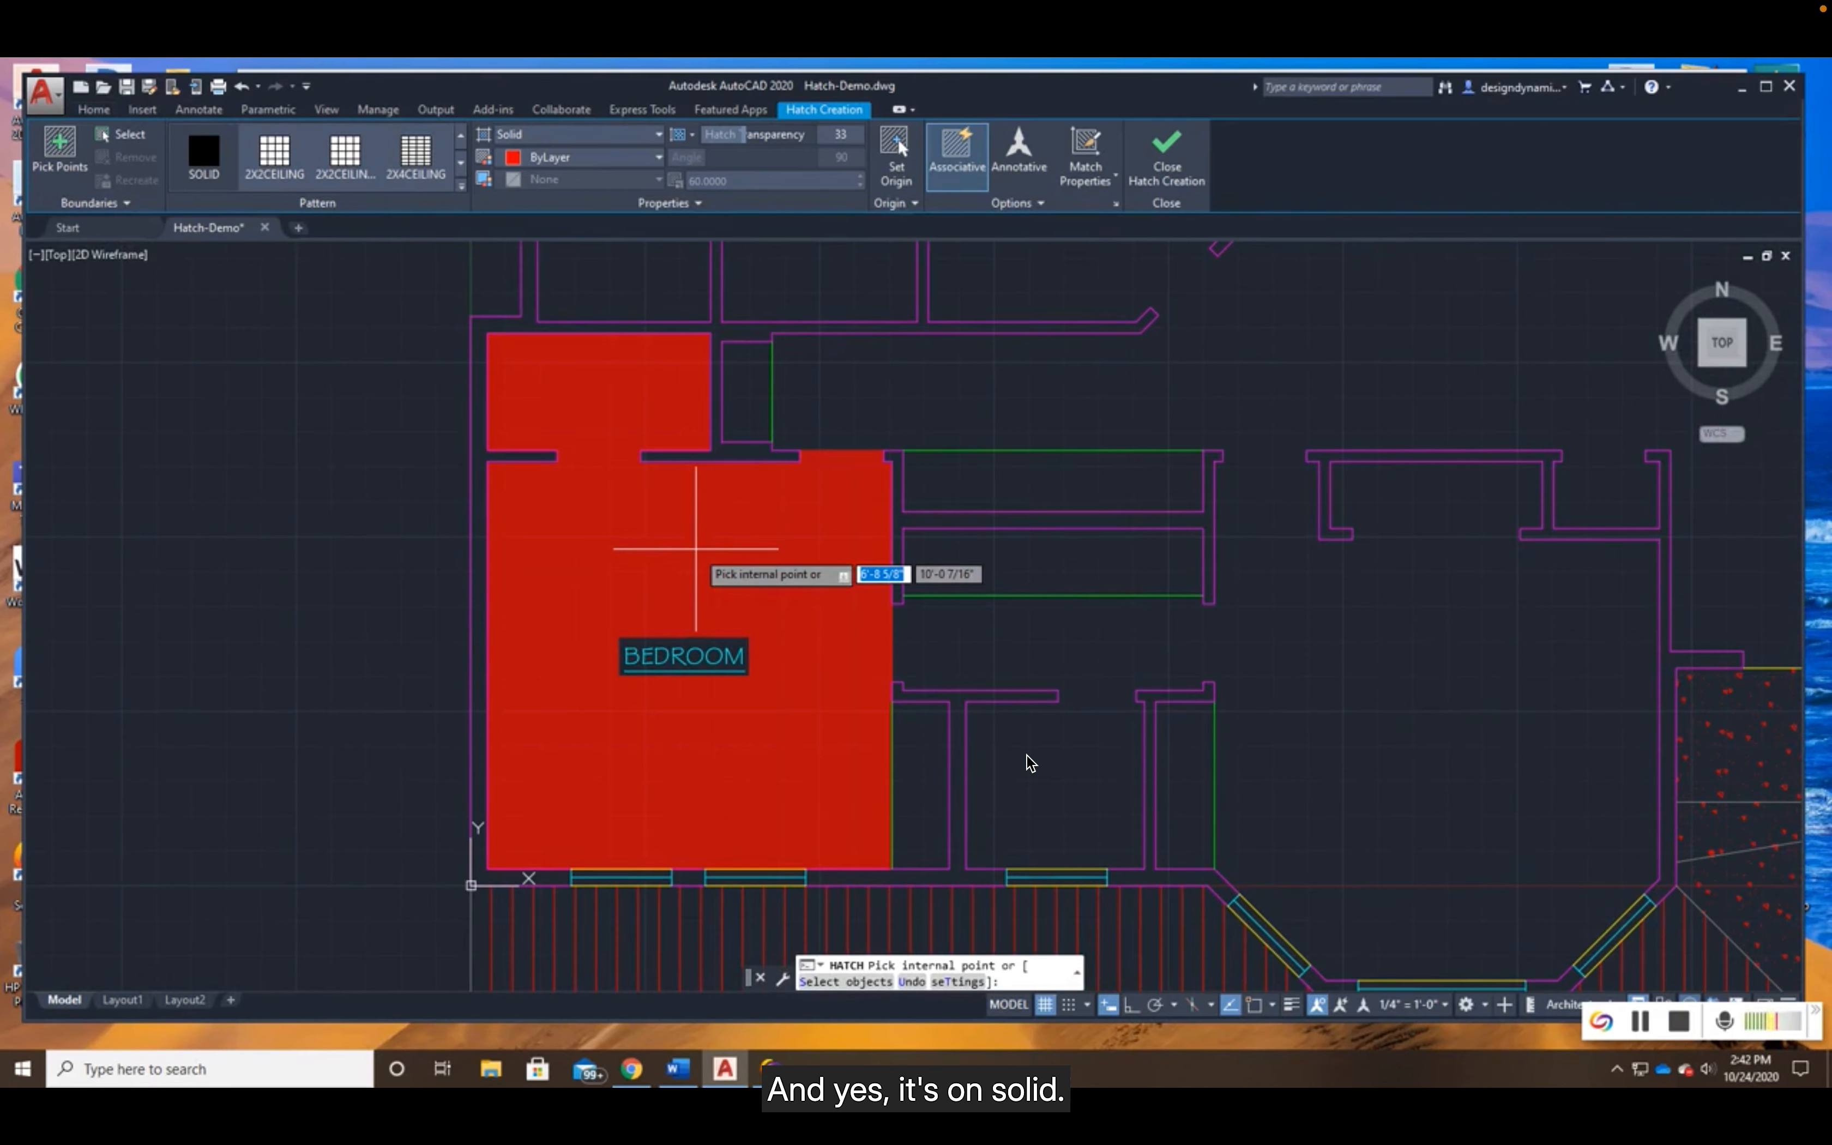
left_click(695, 549)
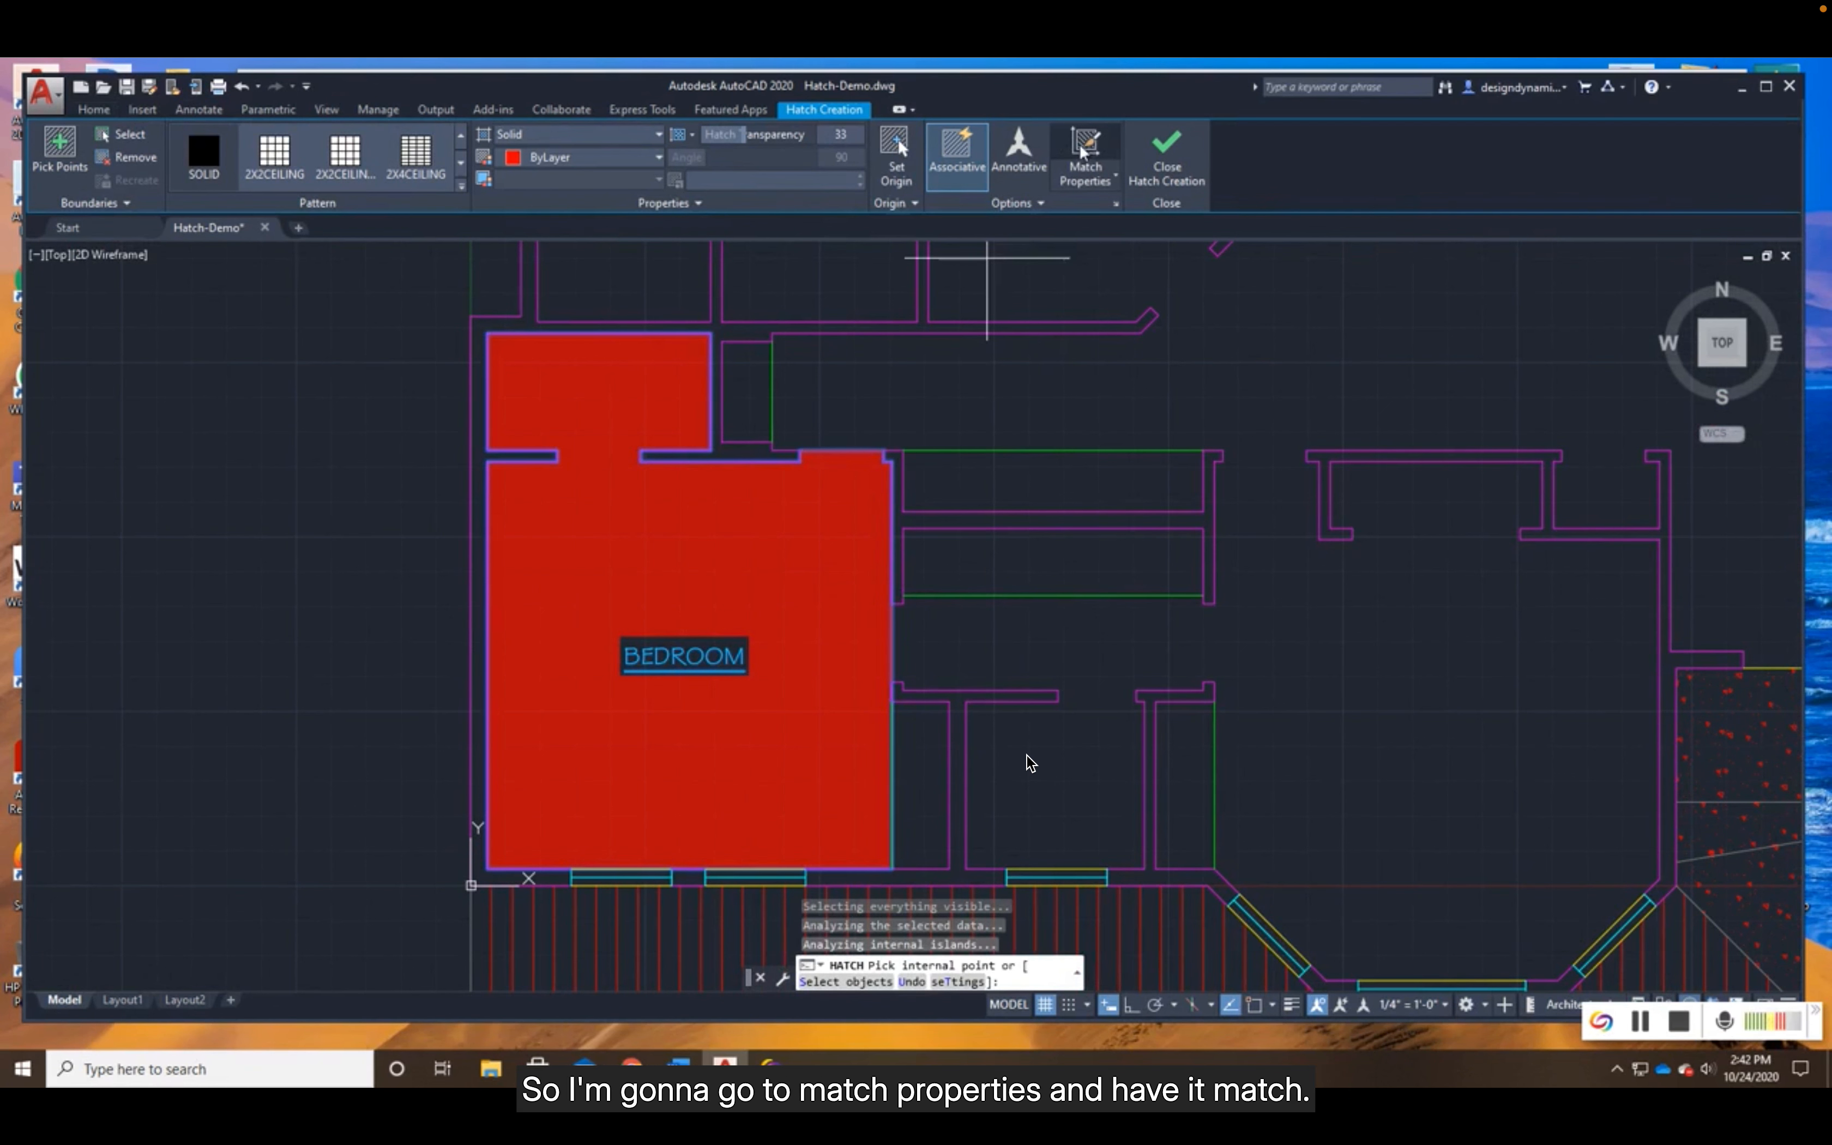
left_click(1084, 155)
scroll(1210, 486, "down", 3)
mouse_move(1344, 413)
middle_mouse_down()
mouse_move(899, 617)
mouse_move(949, 454)
middle_mouse_up()
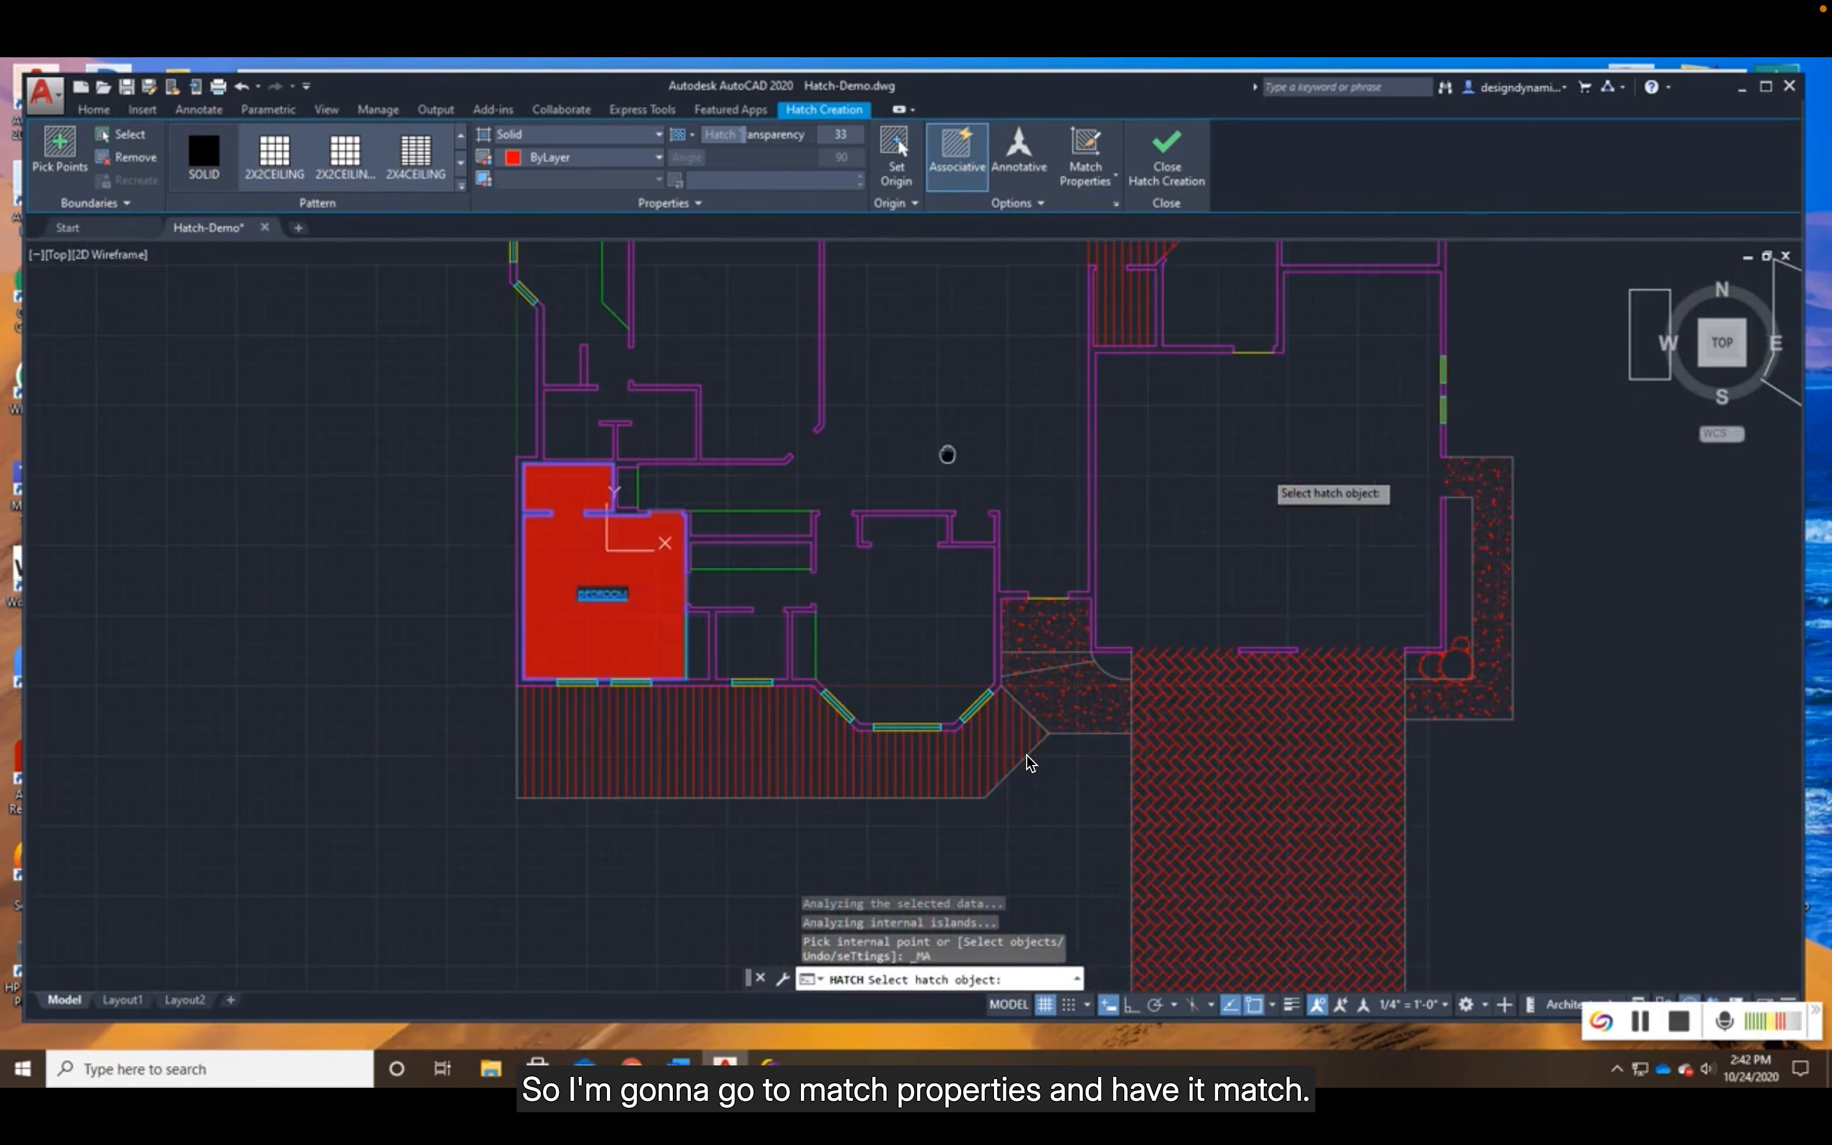
left_click(1203, 742)
scroll(648, 618, "up", 2)
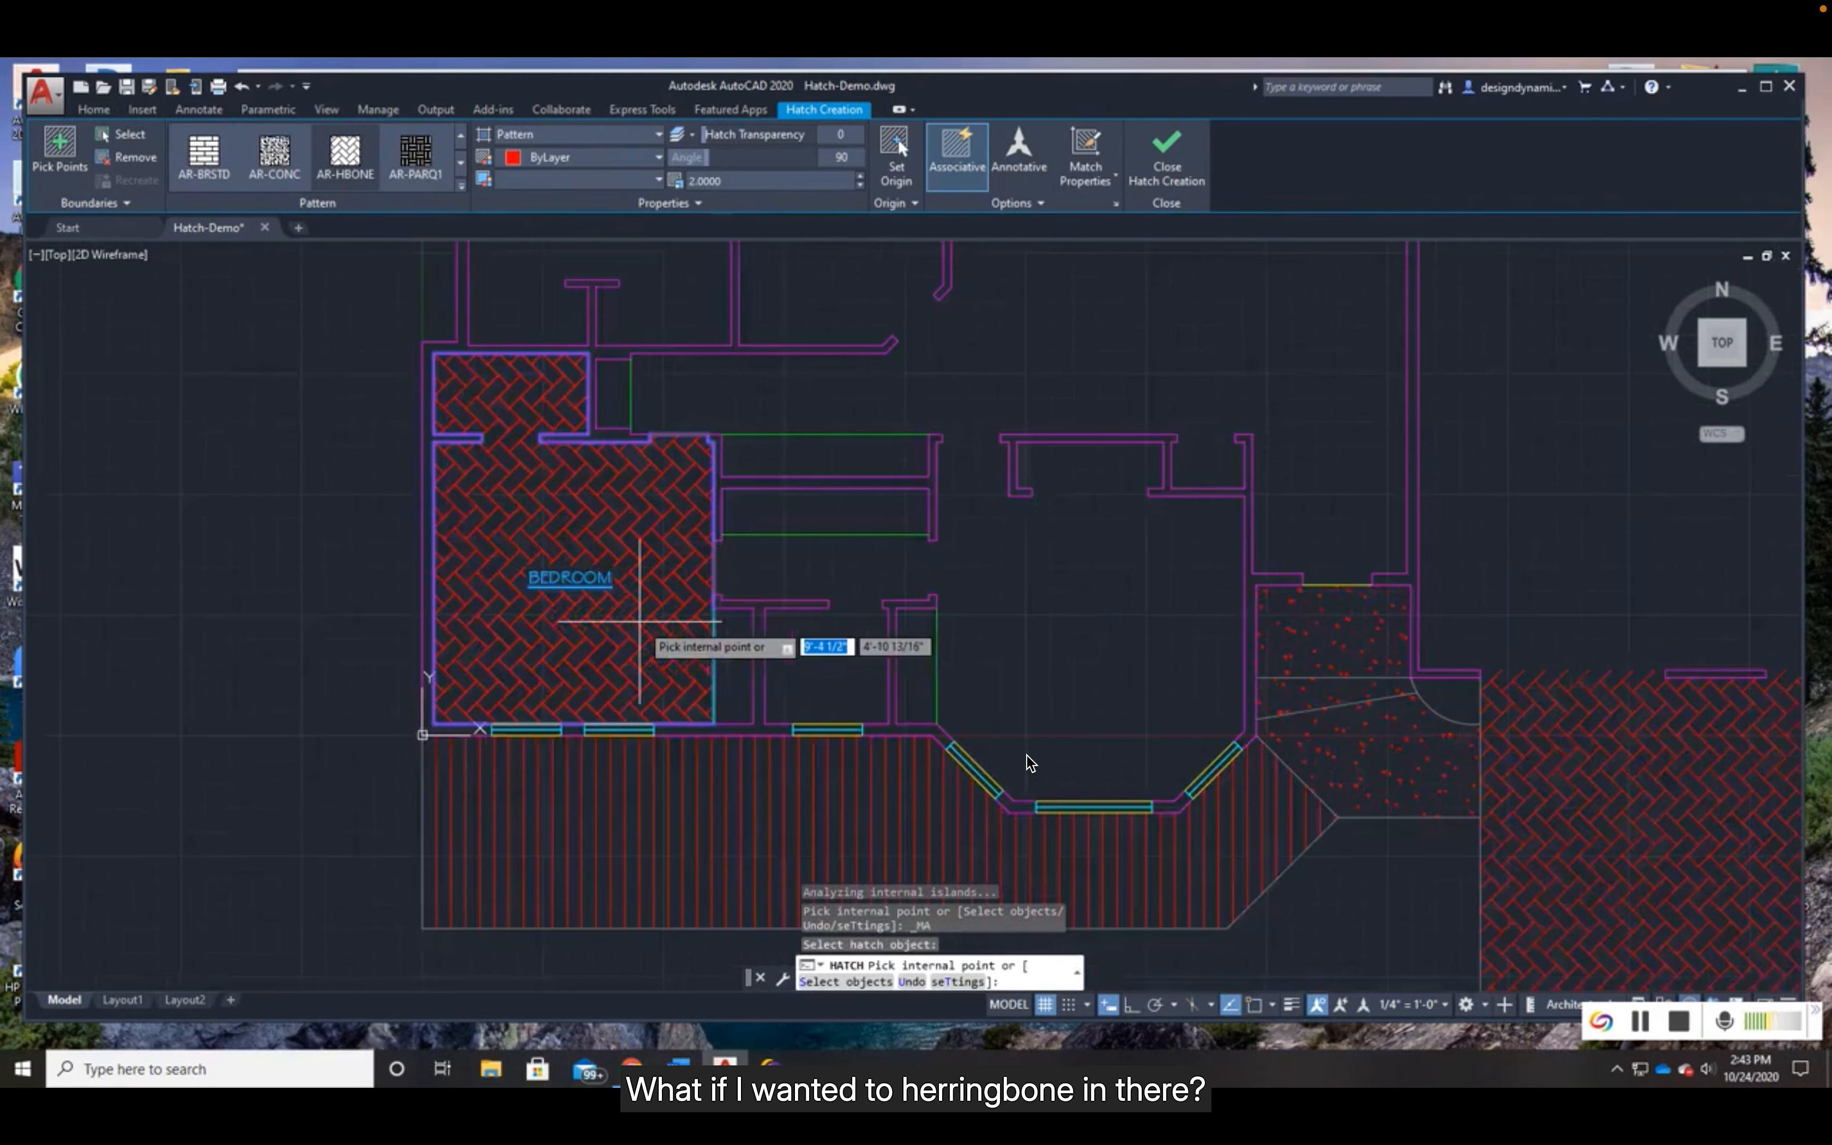
scroll(639, 621, "up", 2)
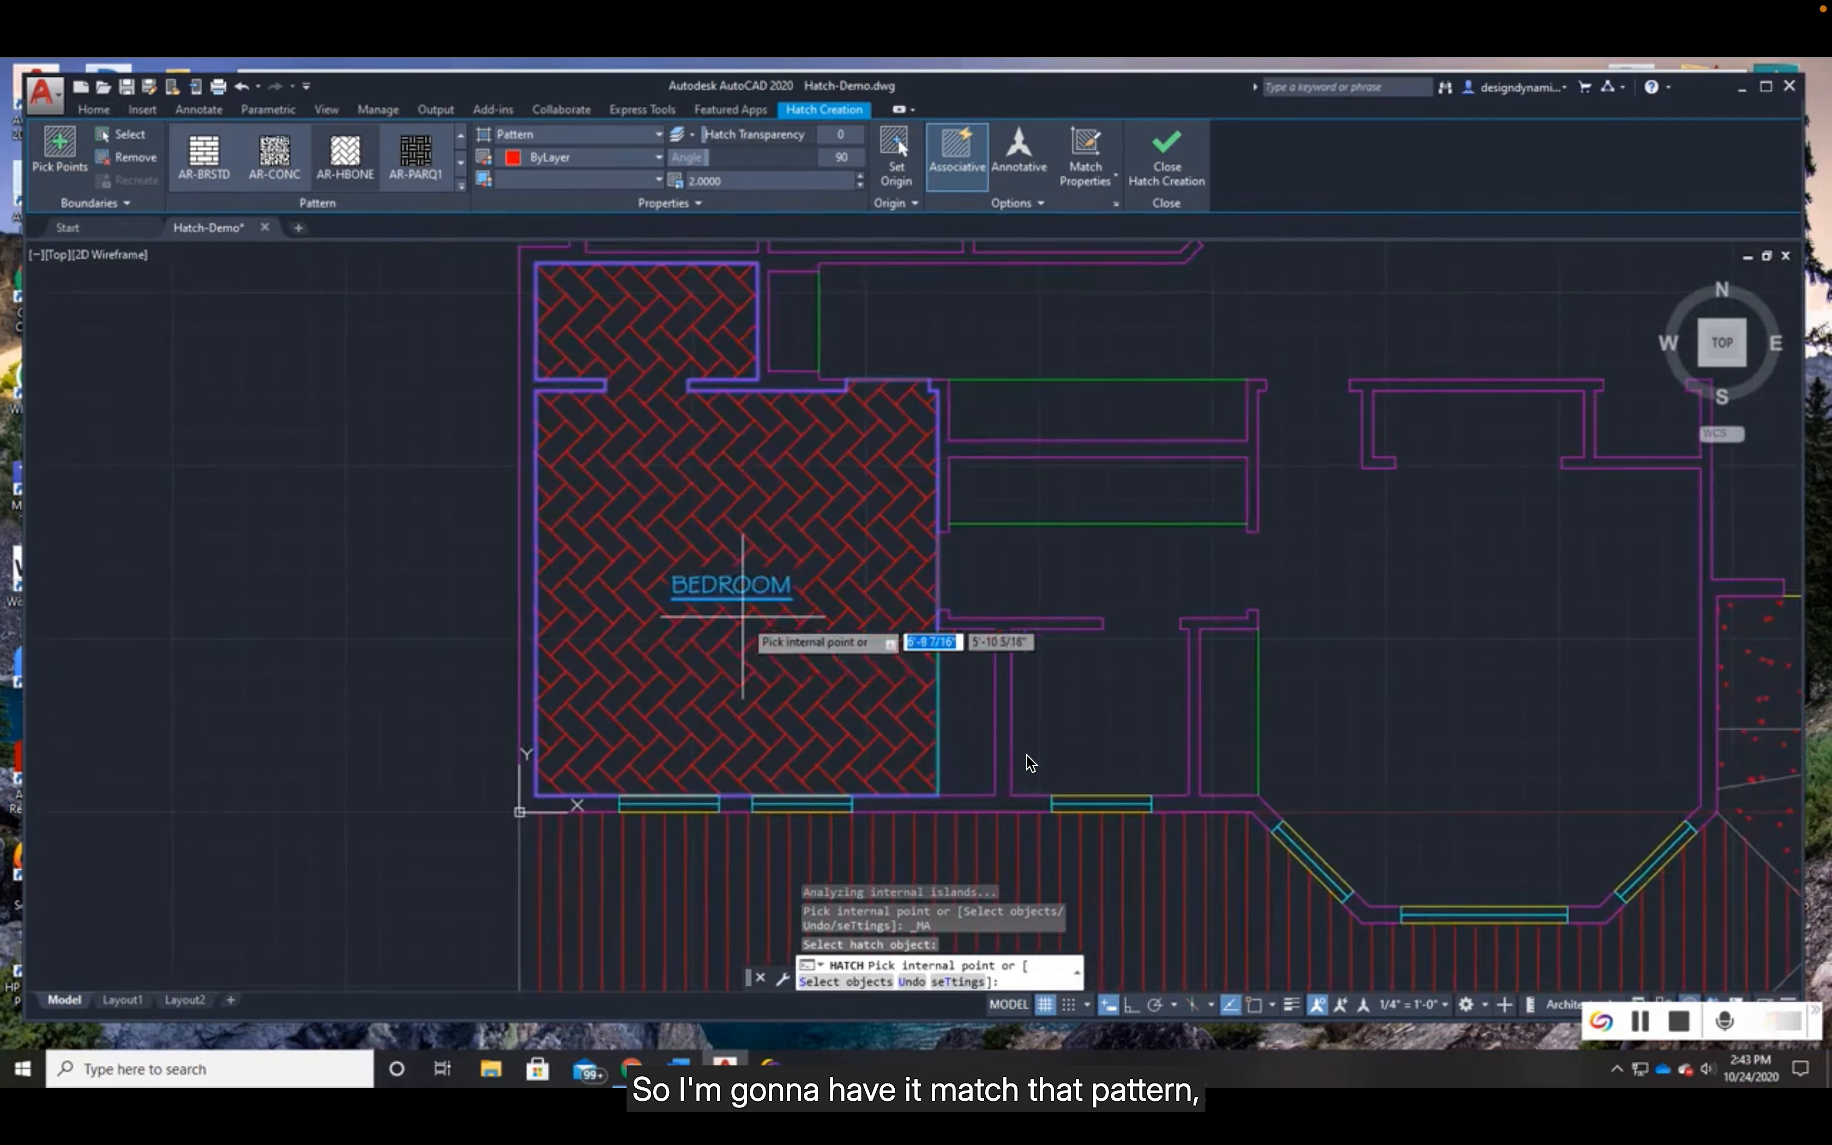
- Try Ignore Island Detection on the bedroom hatch around the BEDROOM label and switch back to Outer Island Detection
scroll(742, 615, "up", 3)
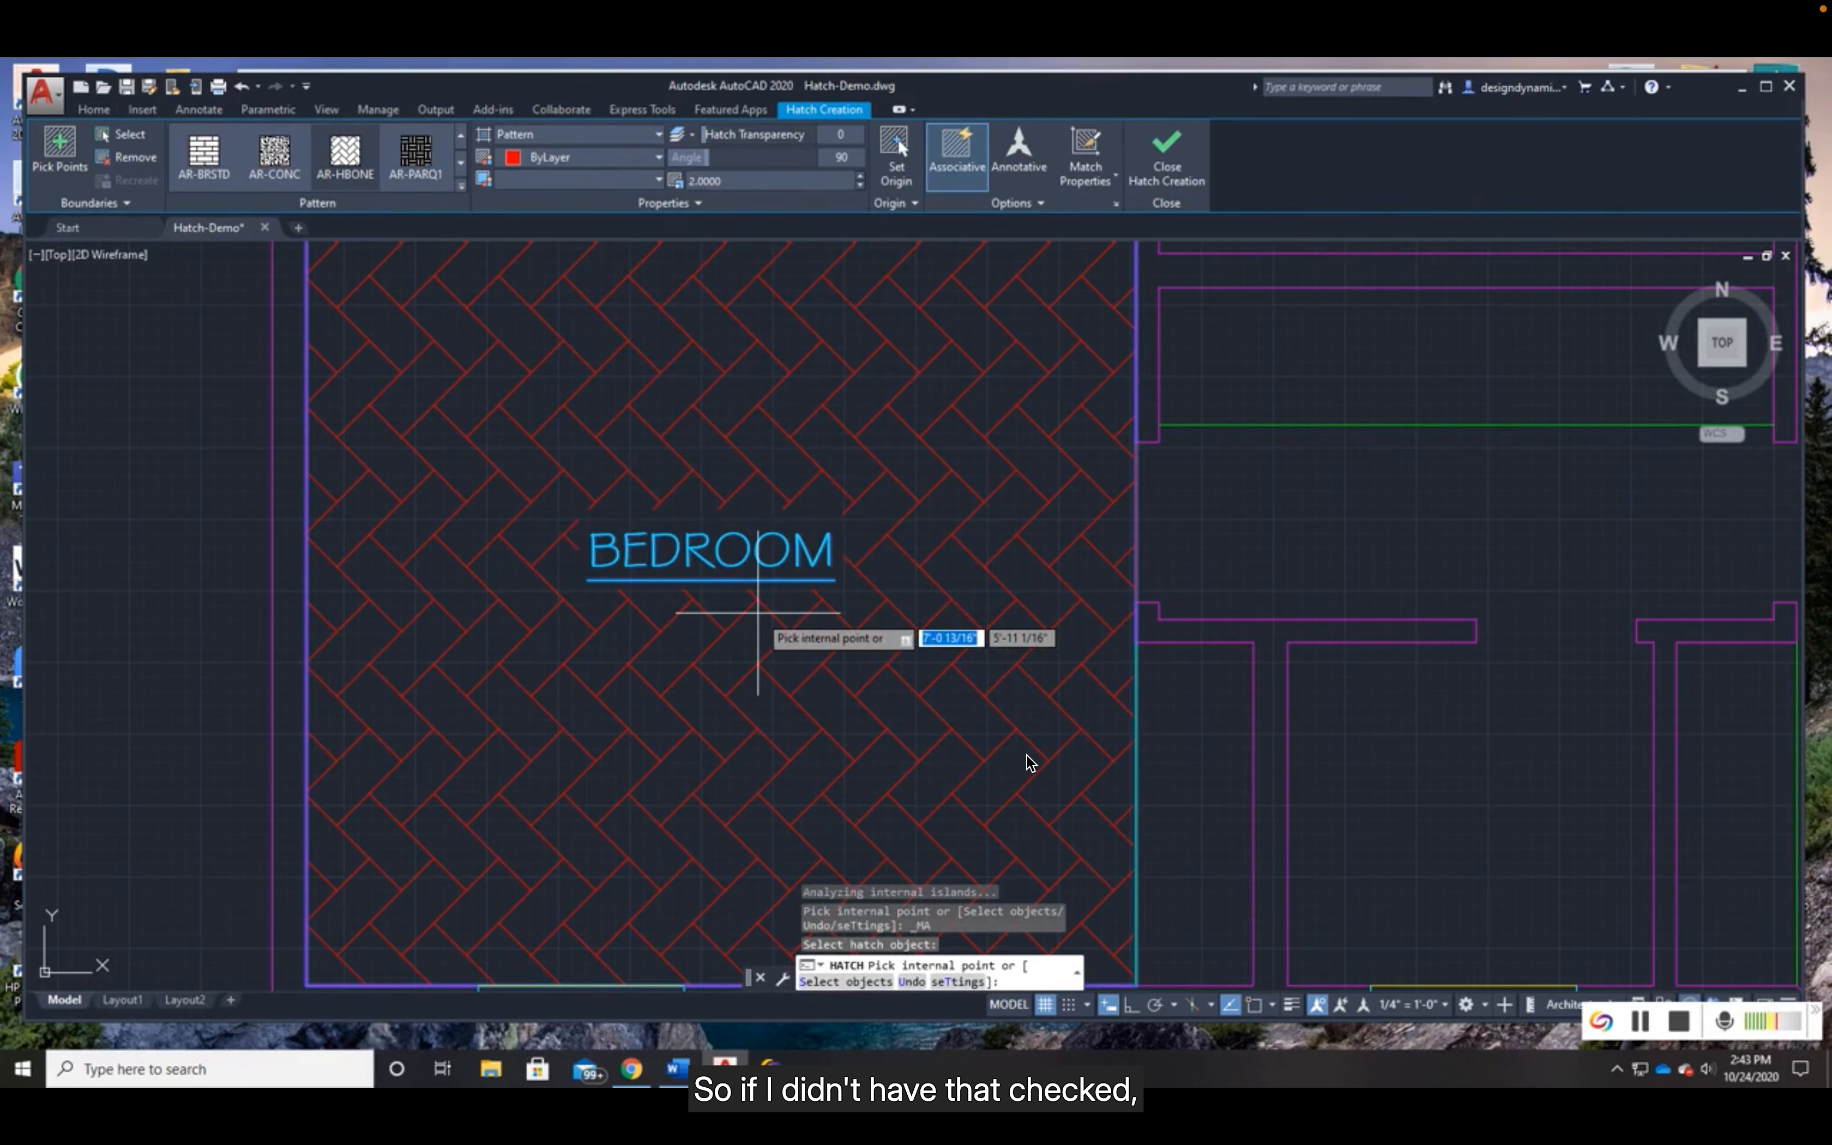
scroll(746, 611, "down", 2)
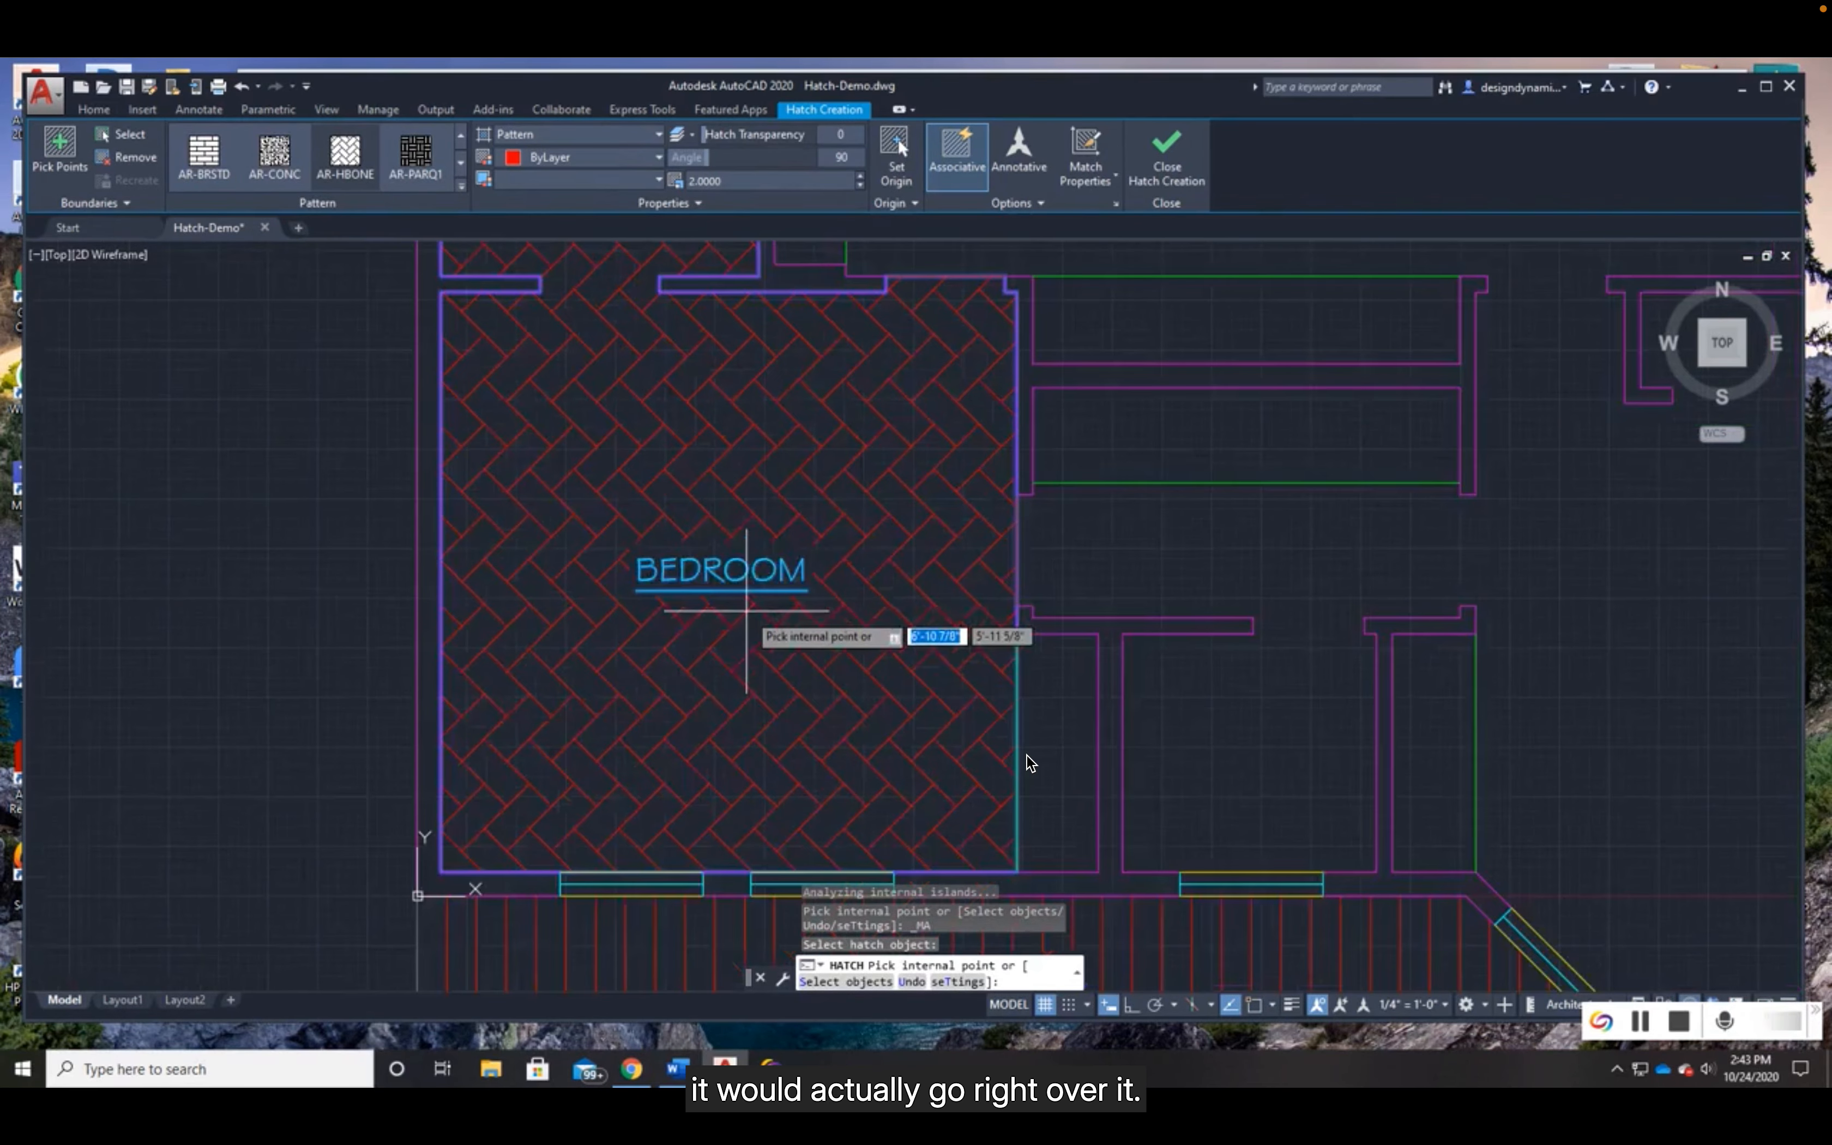
scroll(666, 612, "down", 2)
middle_click_drag(739, 579, 659, 649)
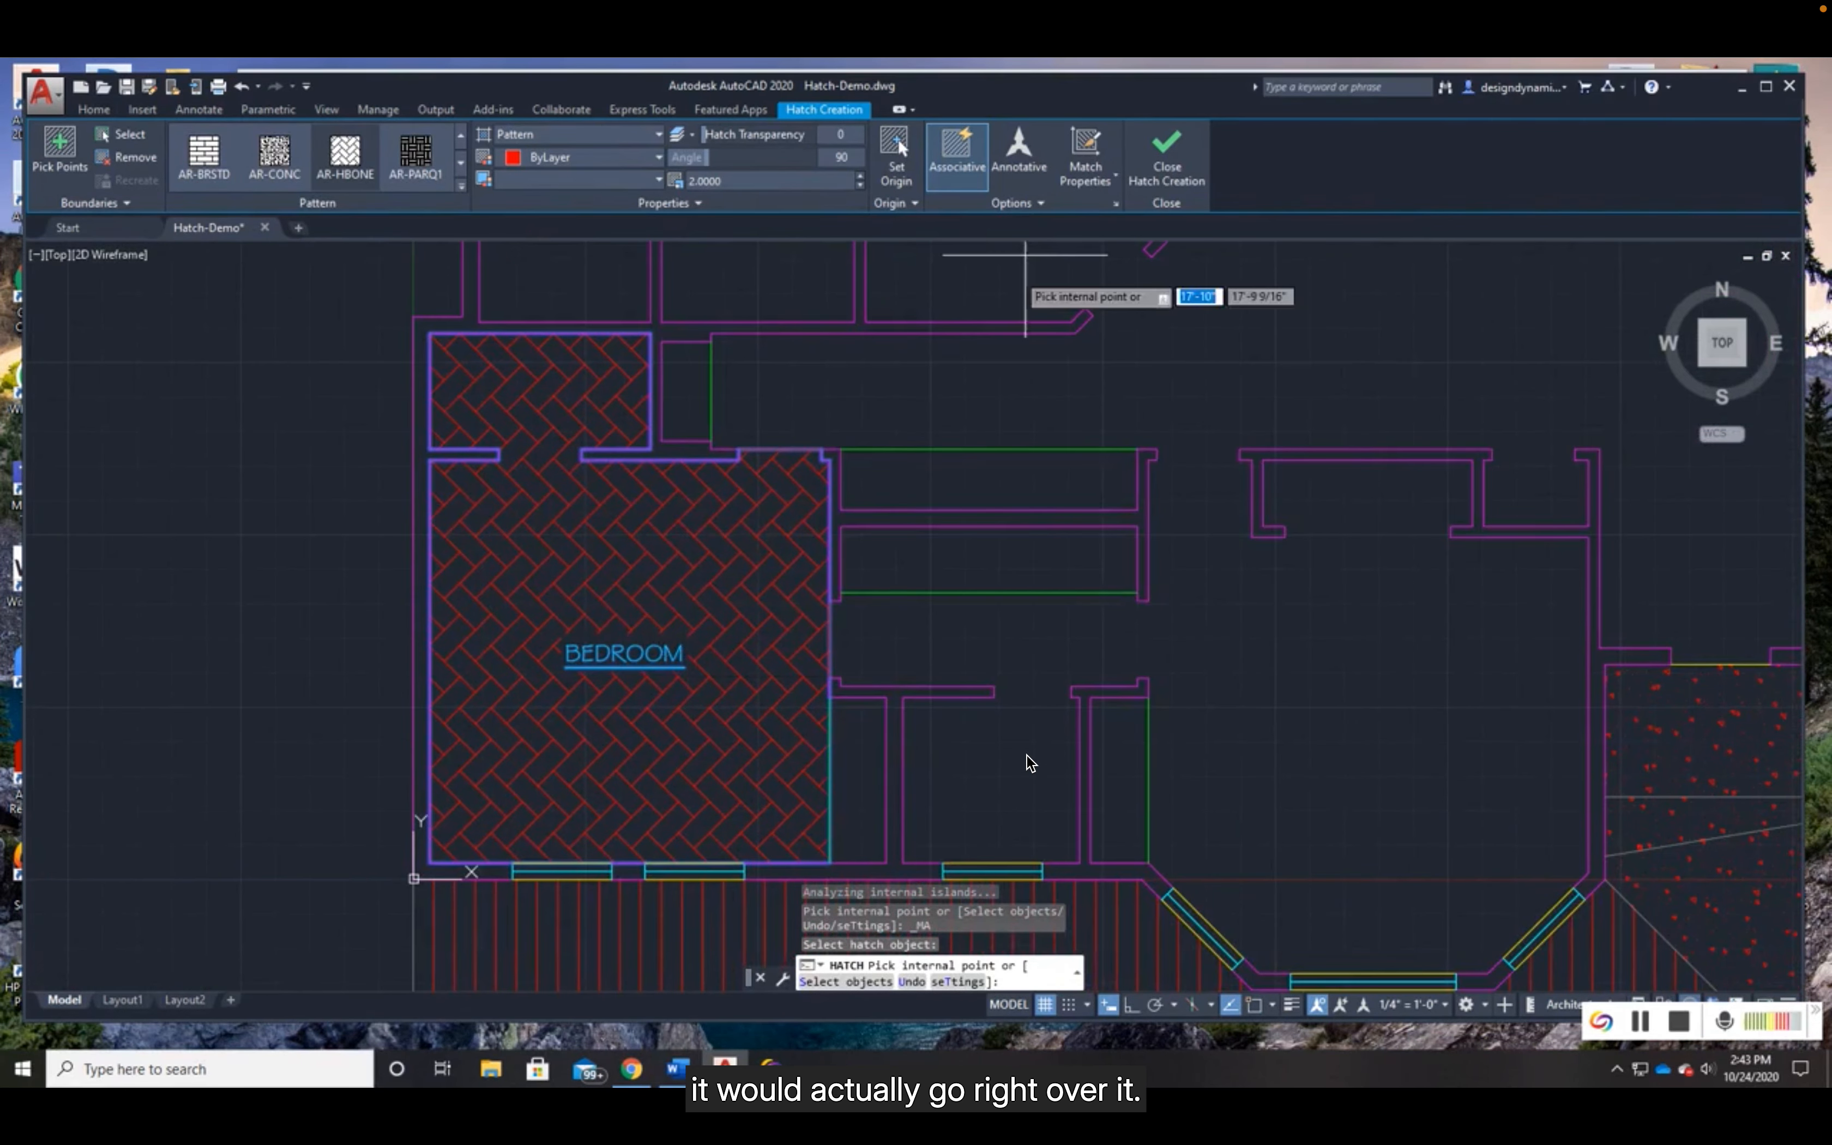
left_click(1028, 211)
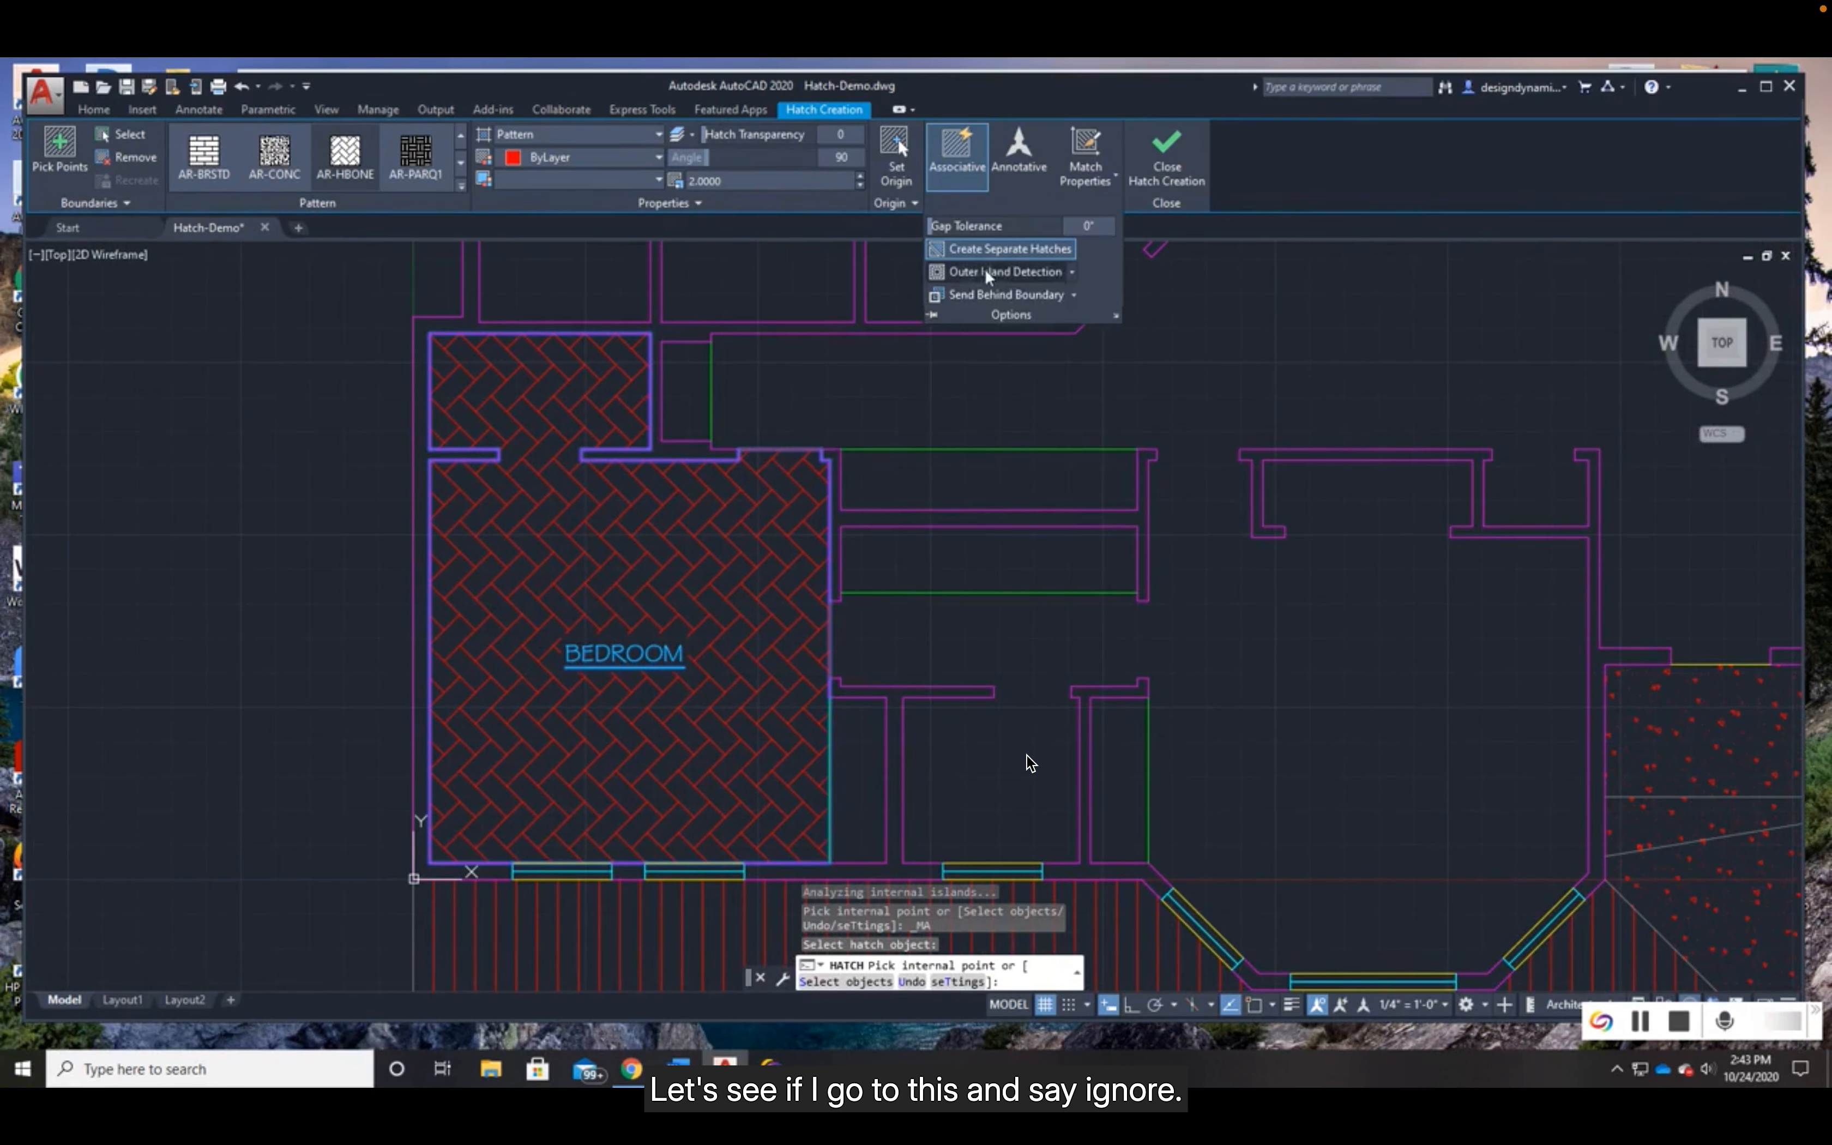
left_click(1071, 272)
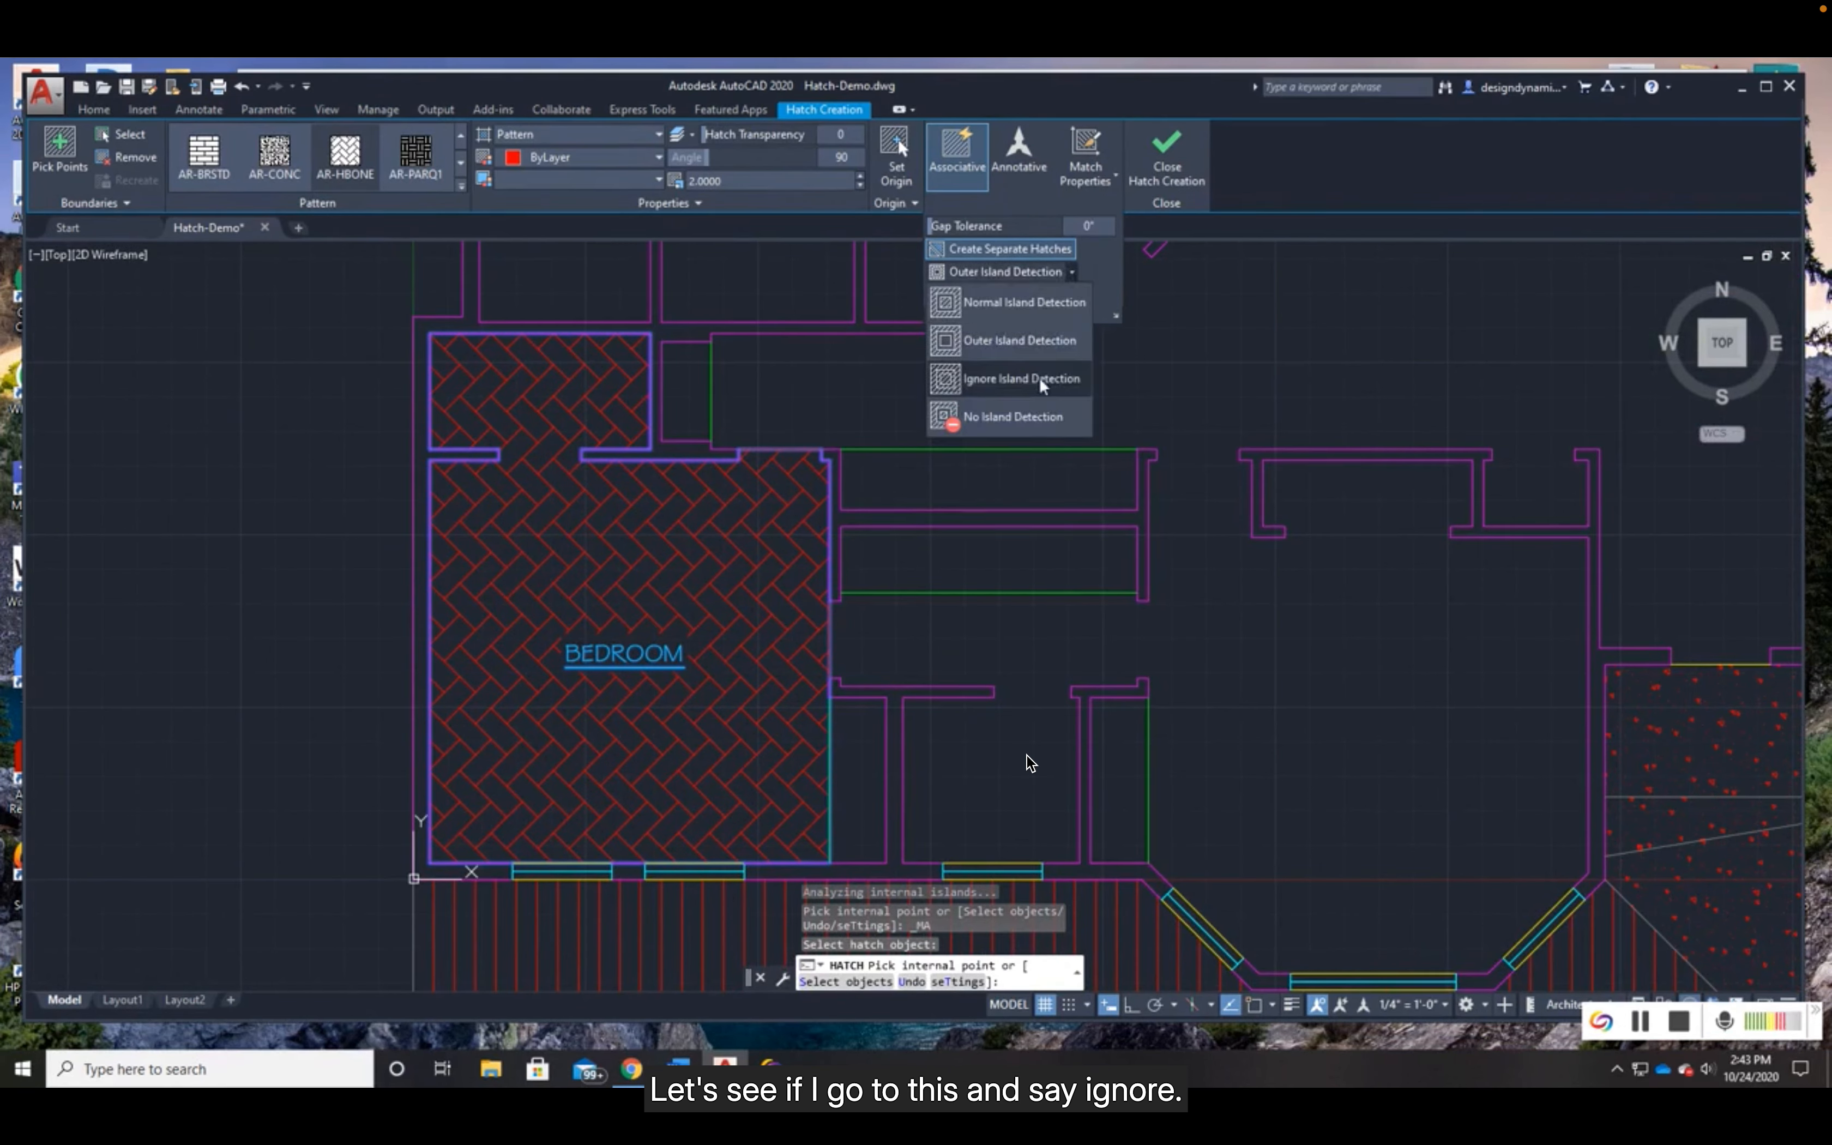
left_click(1030, 384)
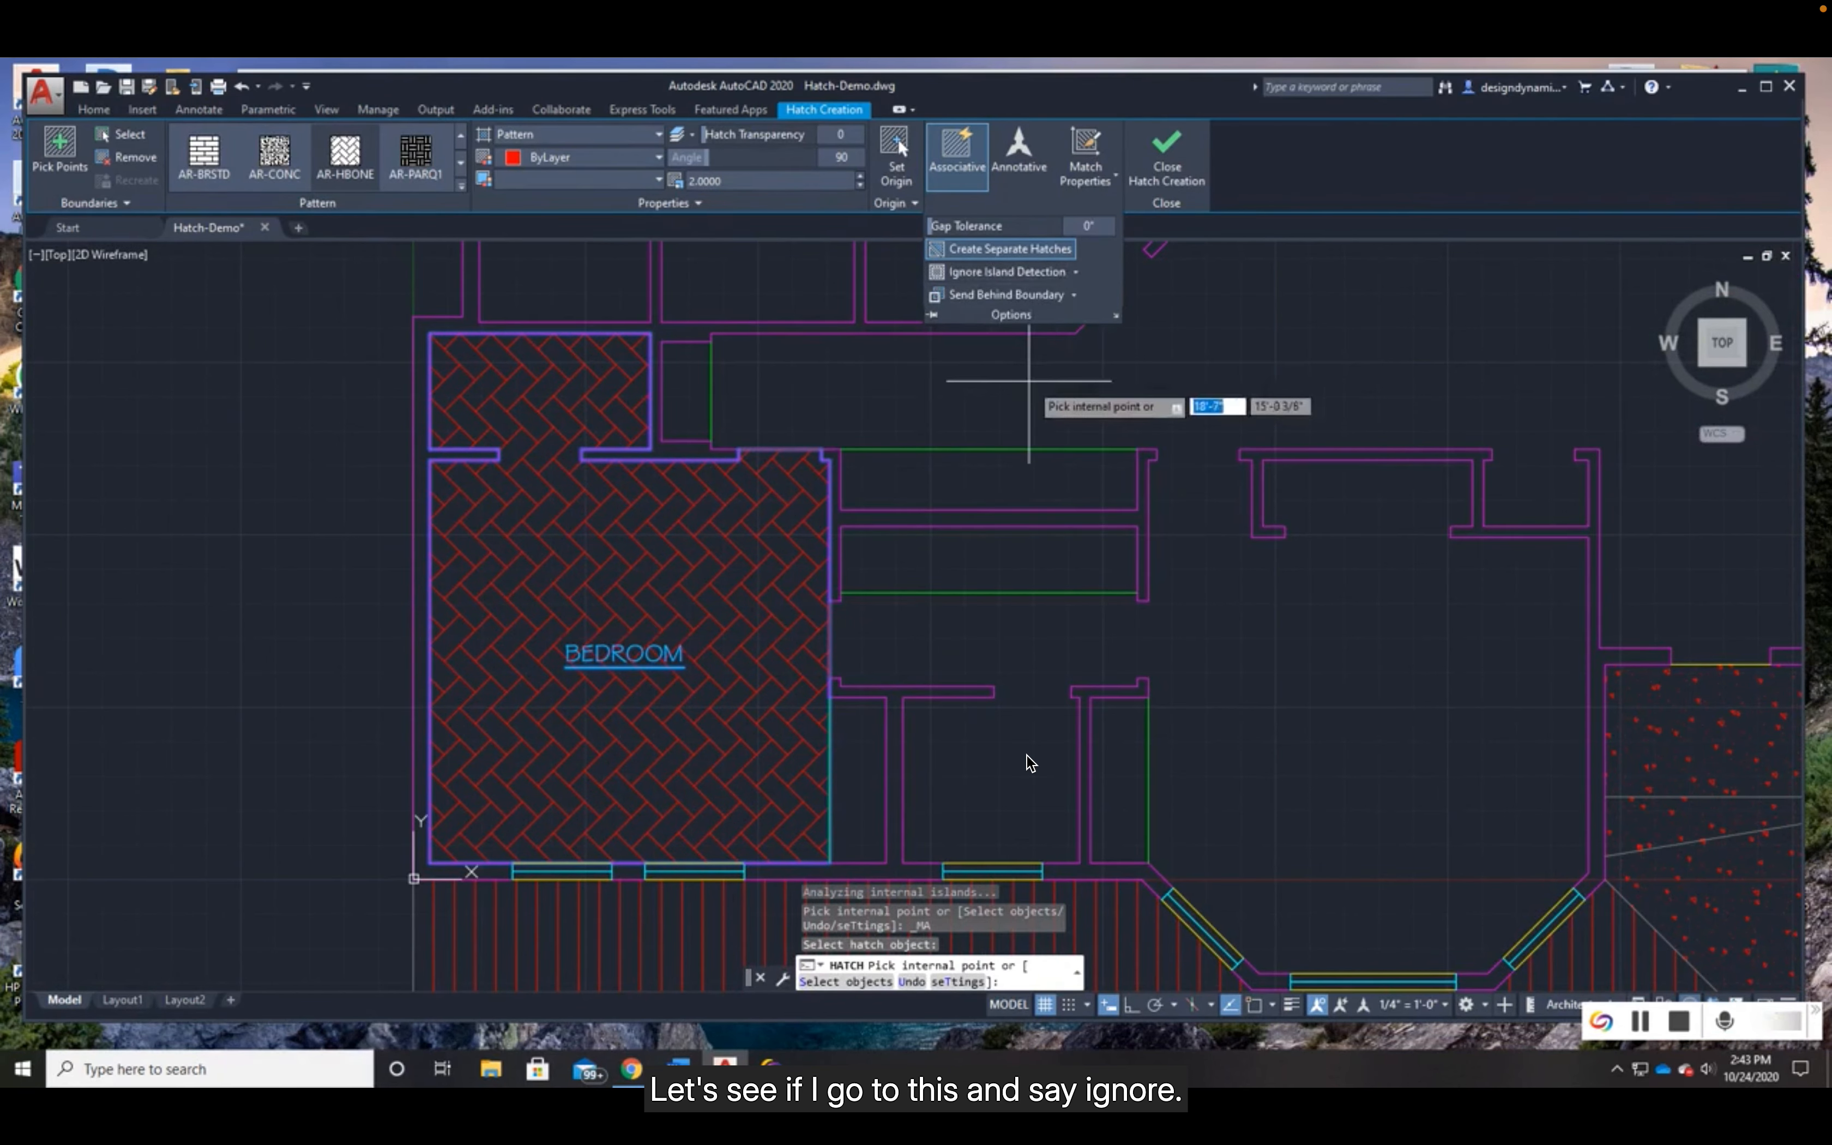
left_click(1075, 272)
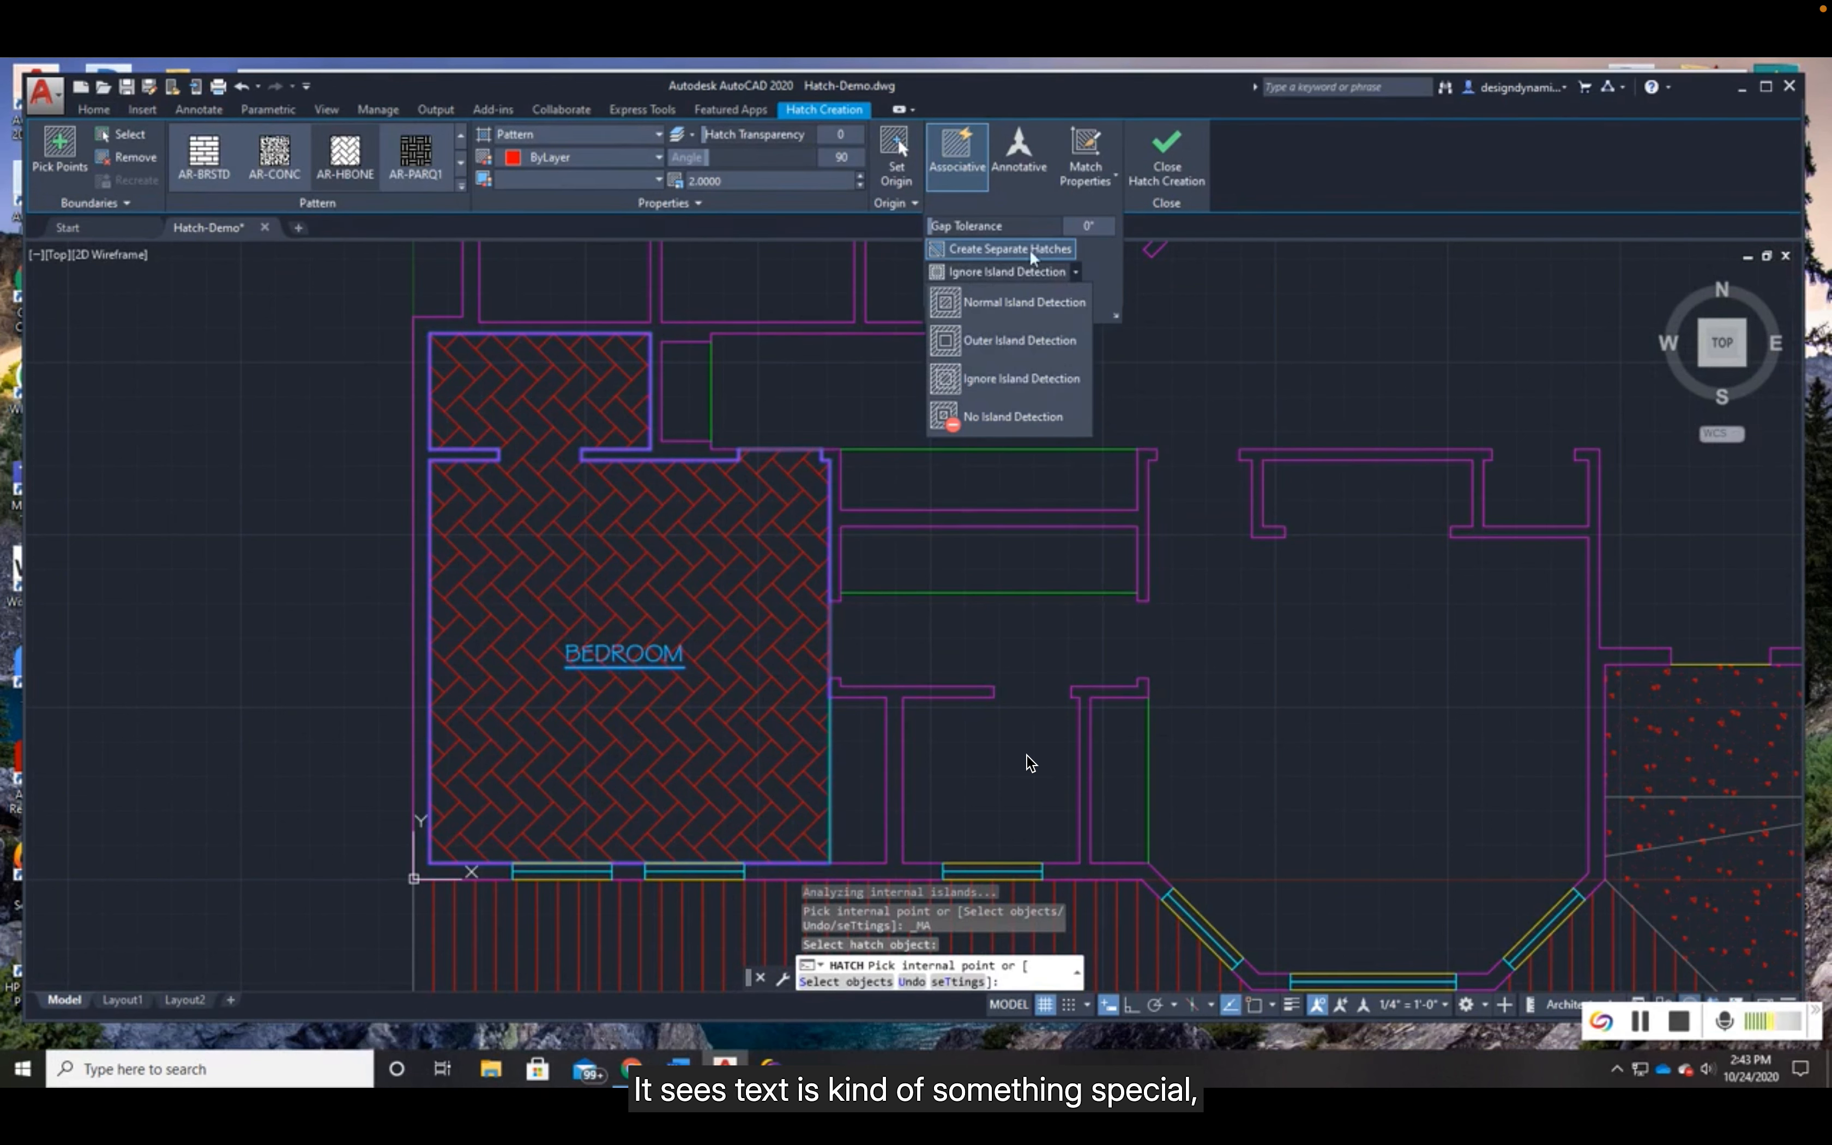
left_click(992, 341)
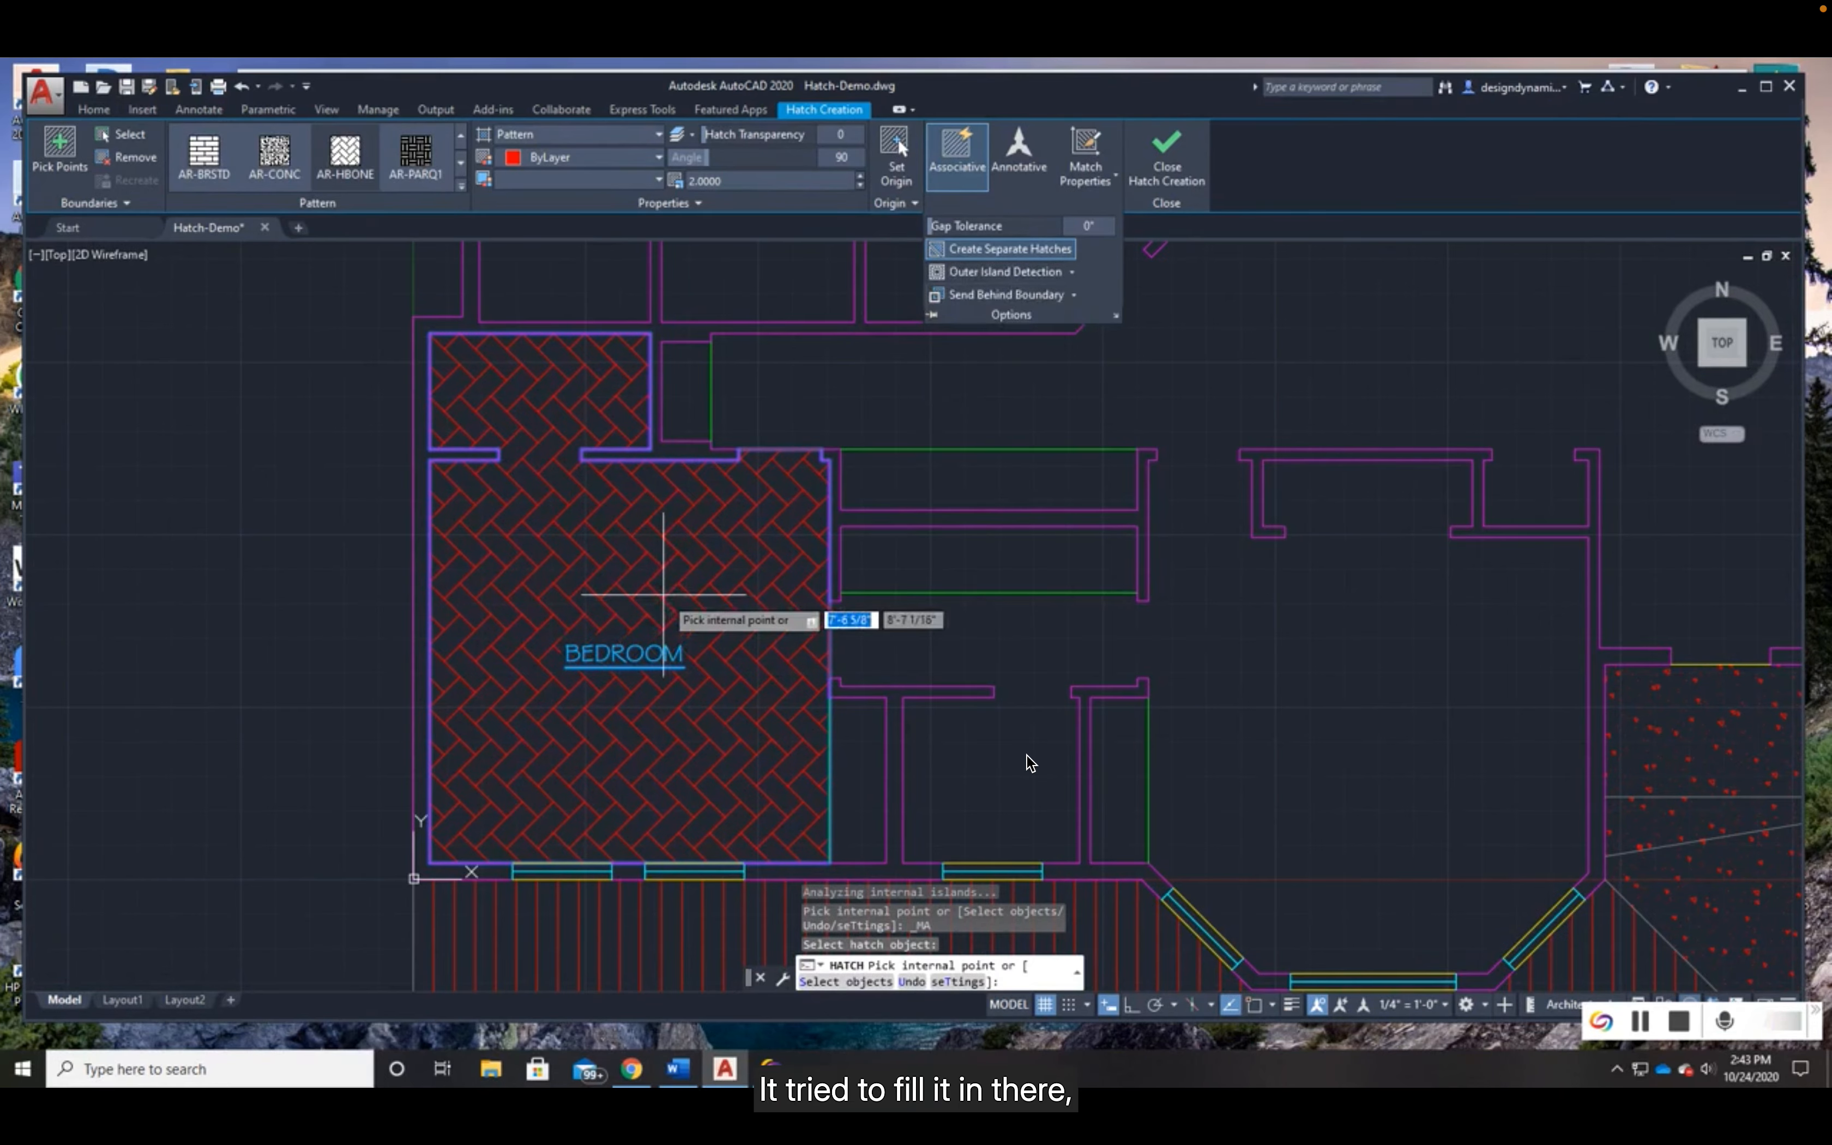
- Set the bedroom hatch to retain its boundaries as a Region and finish the hatch
scroll(664, 595, "up", 5)
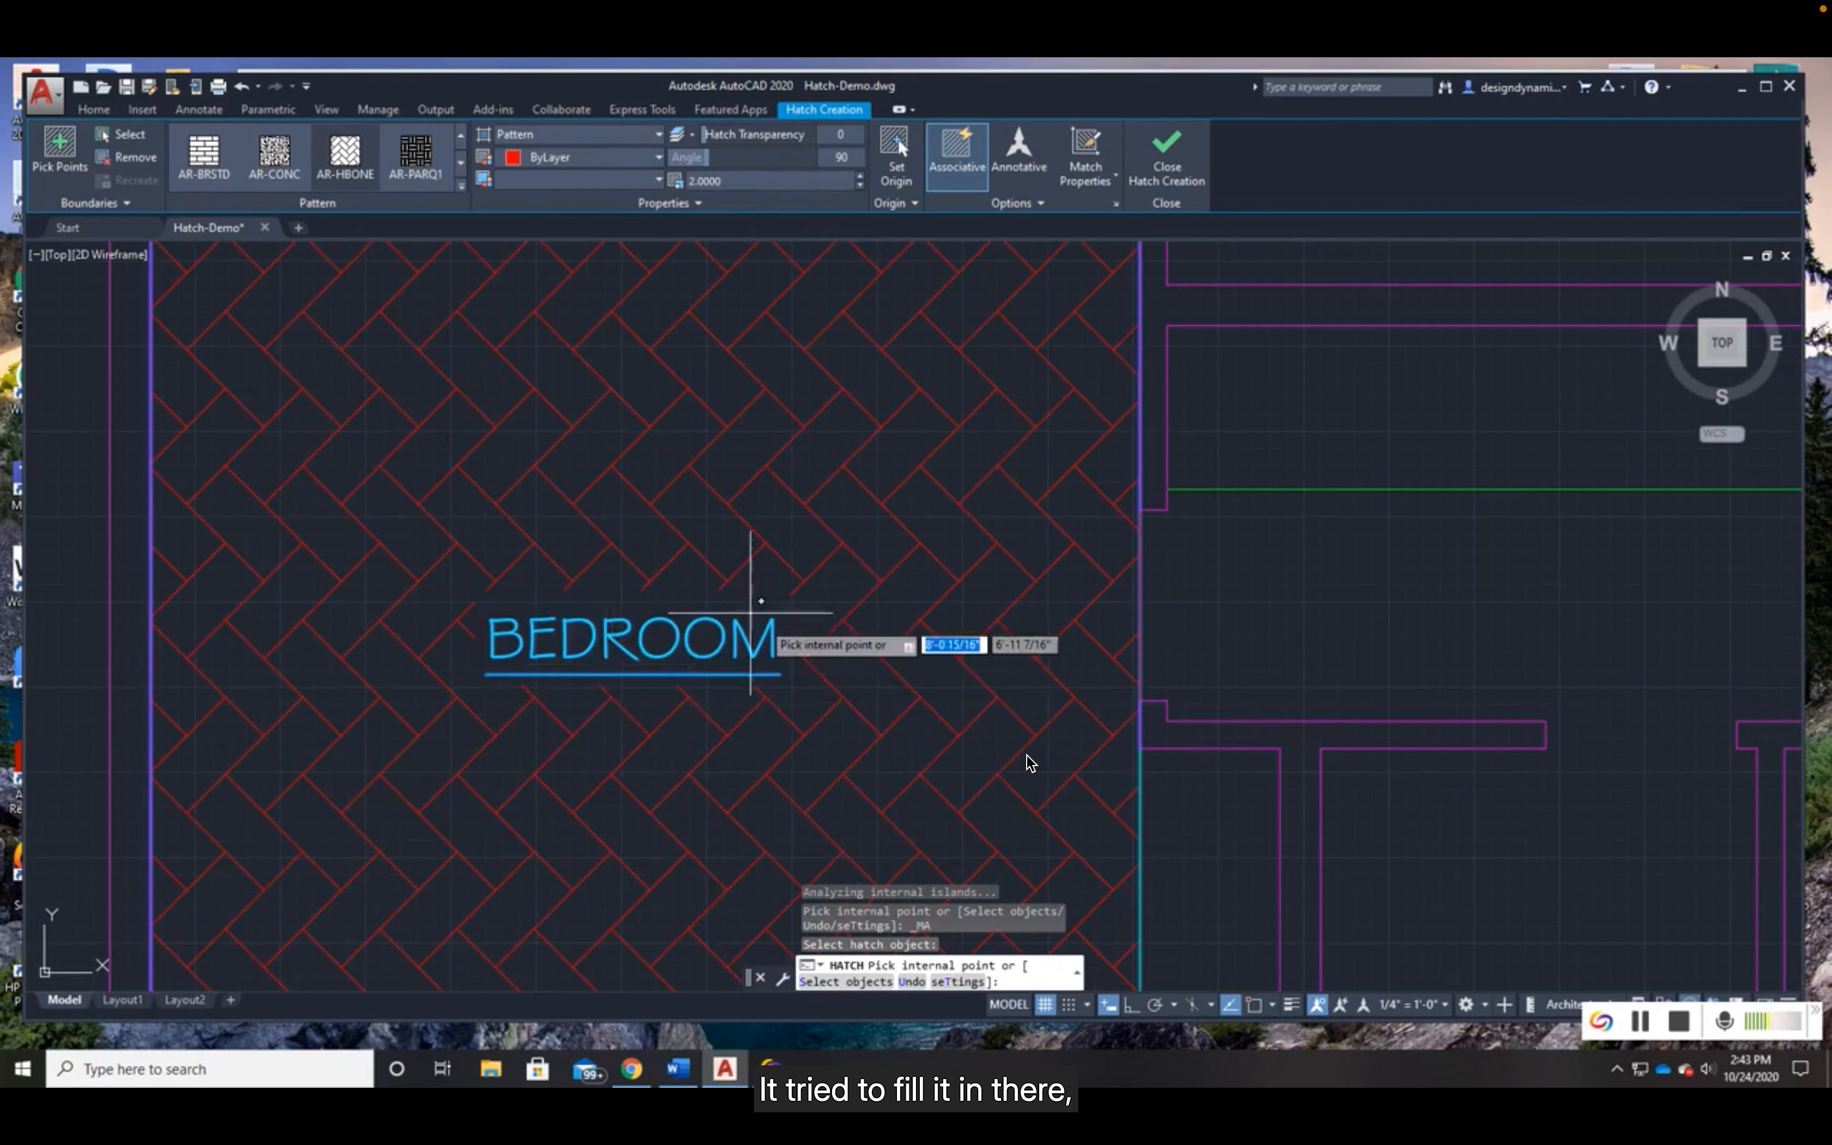
scroll(585, 518, "down", 2)
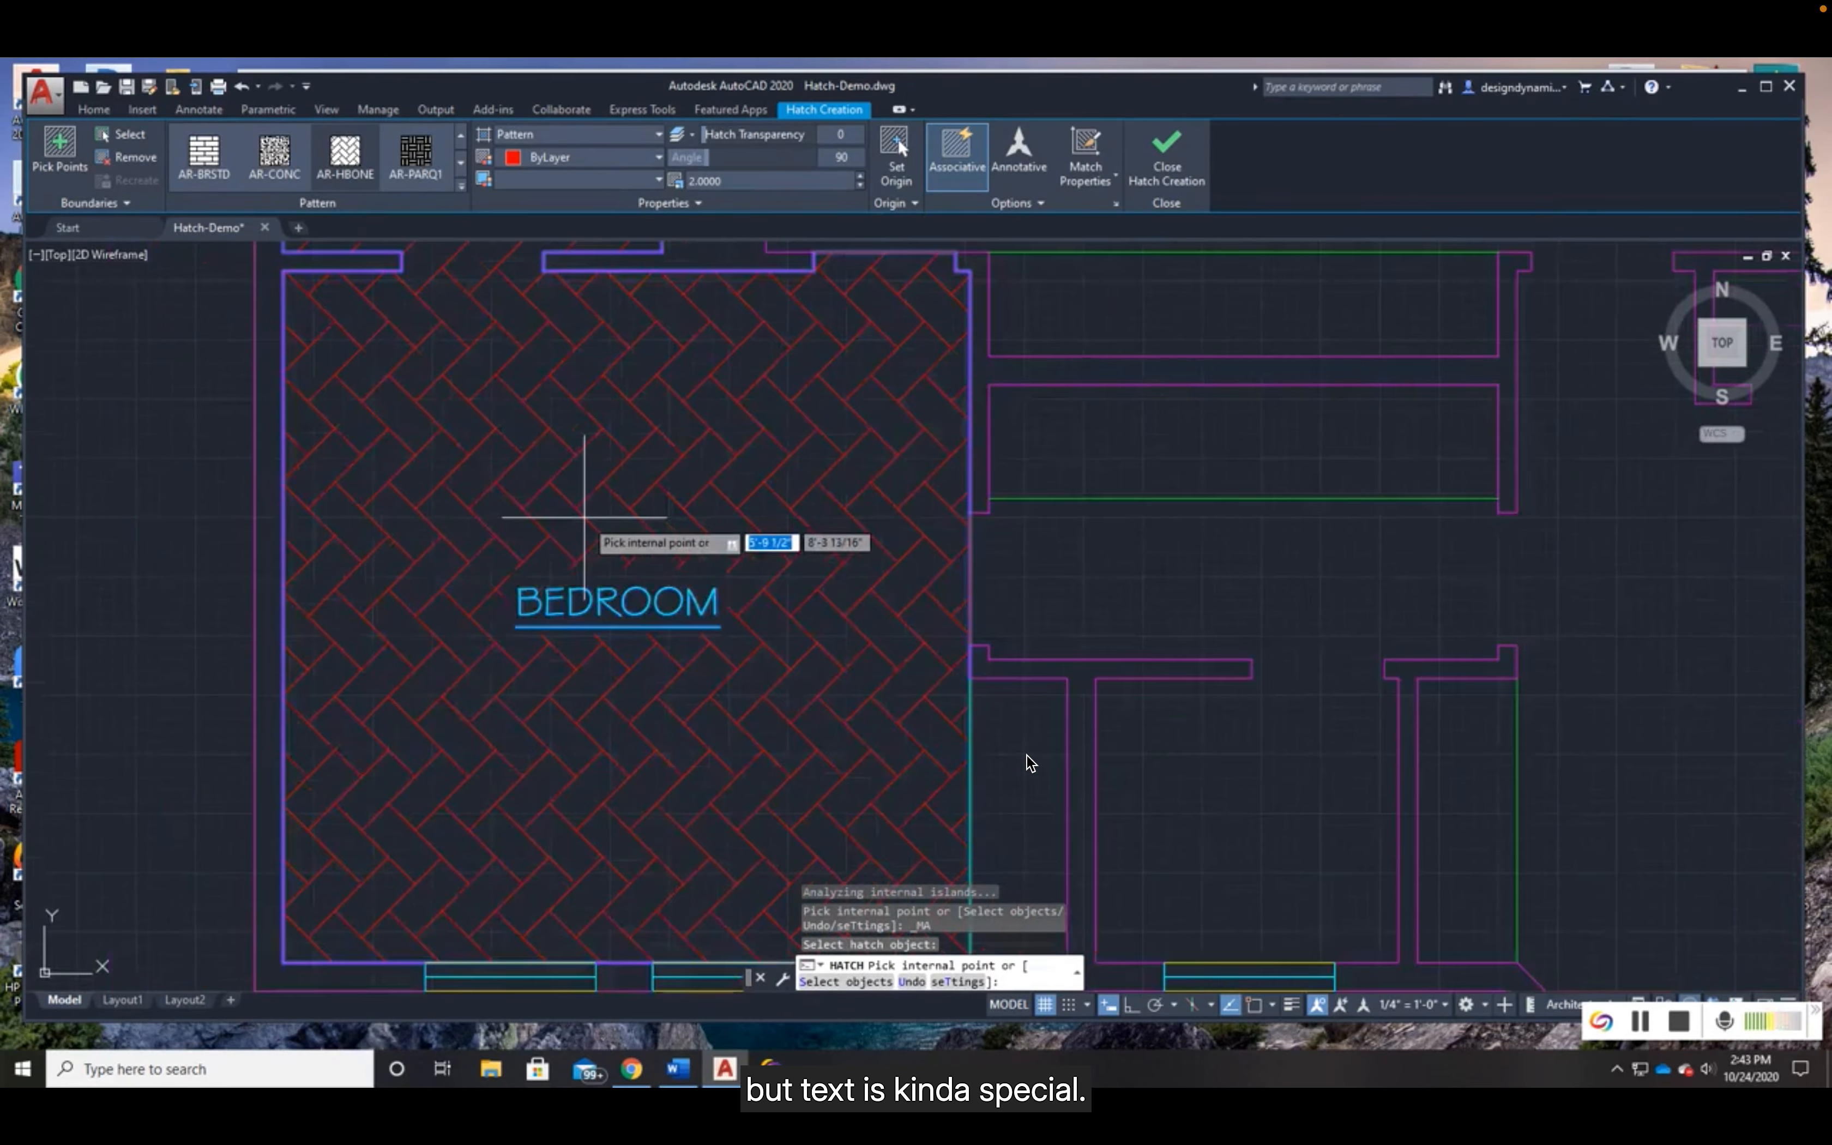
scroll(584, 518, "down", 3)
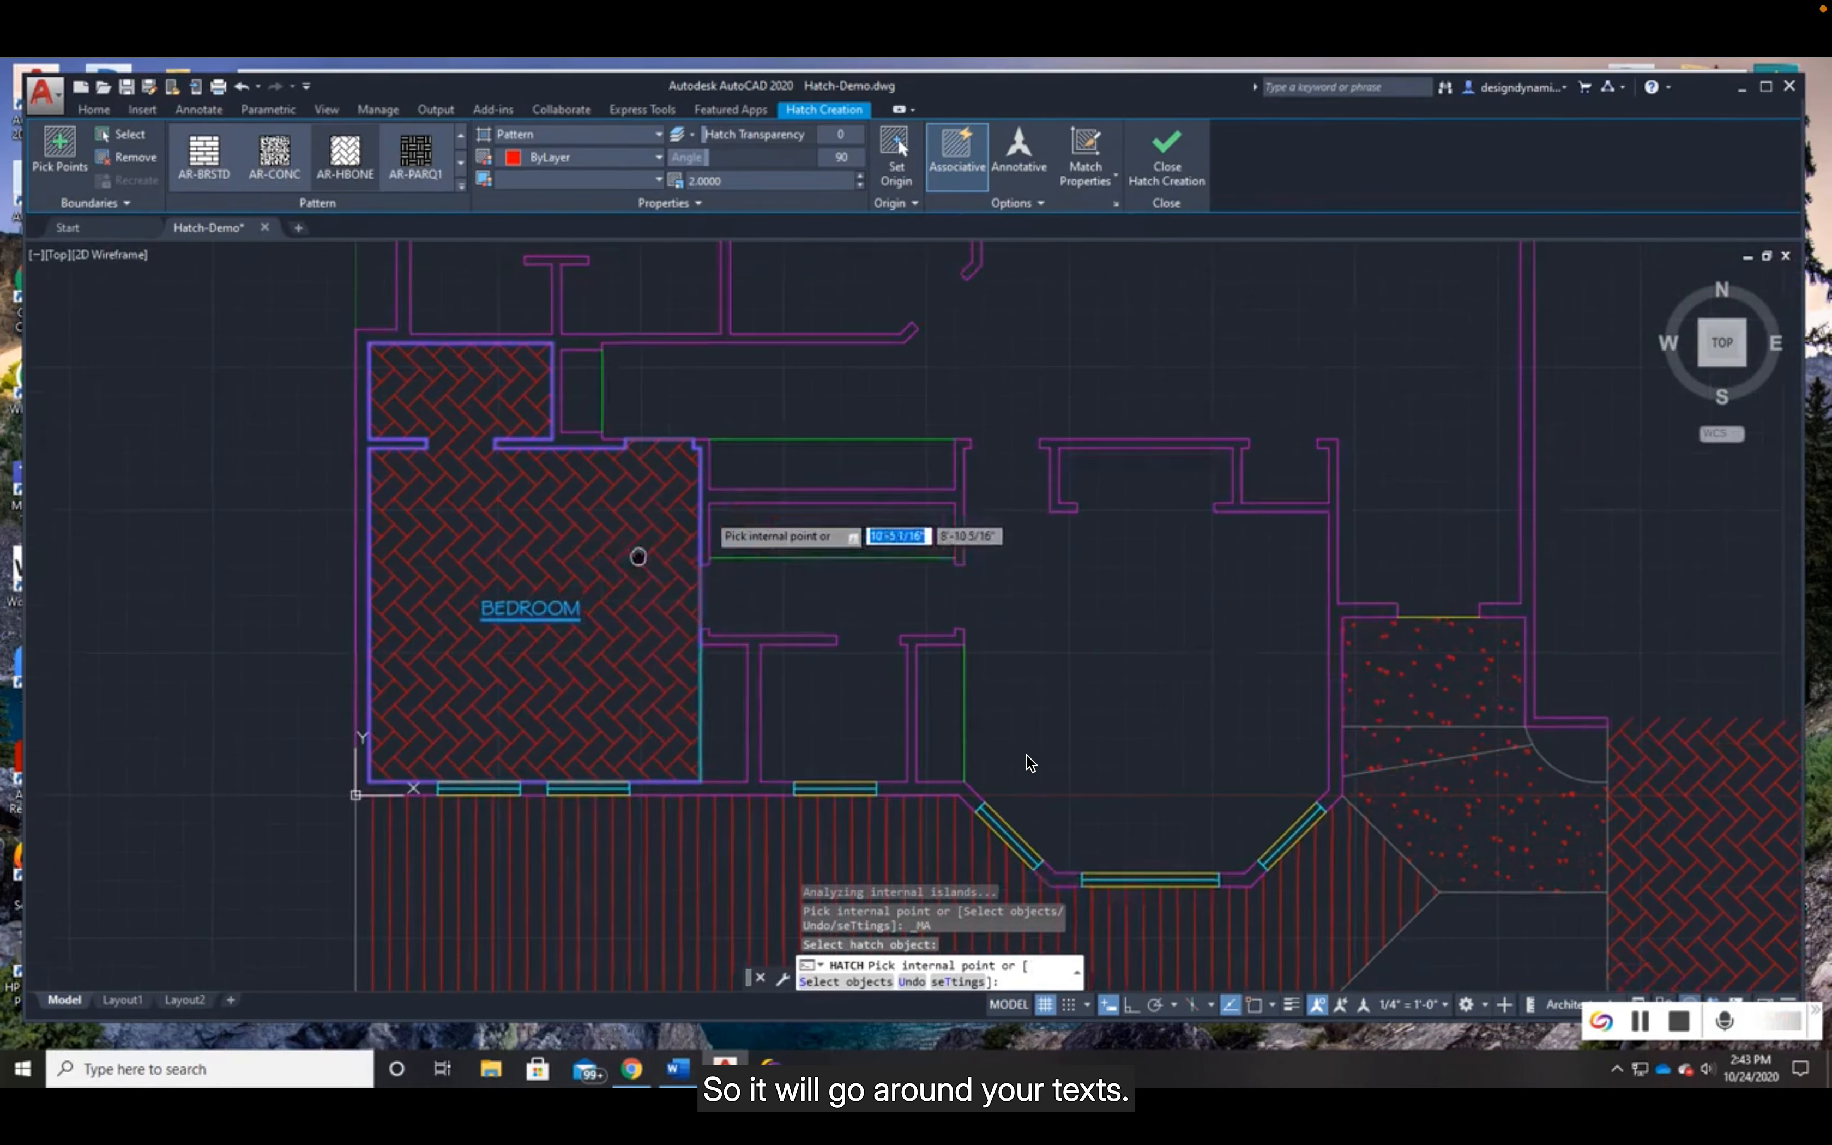
middle_click_drag(637, 557, 618, 582)
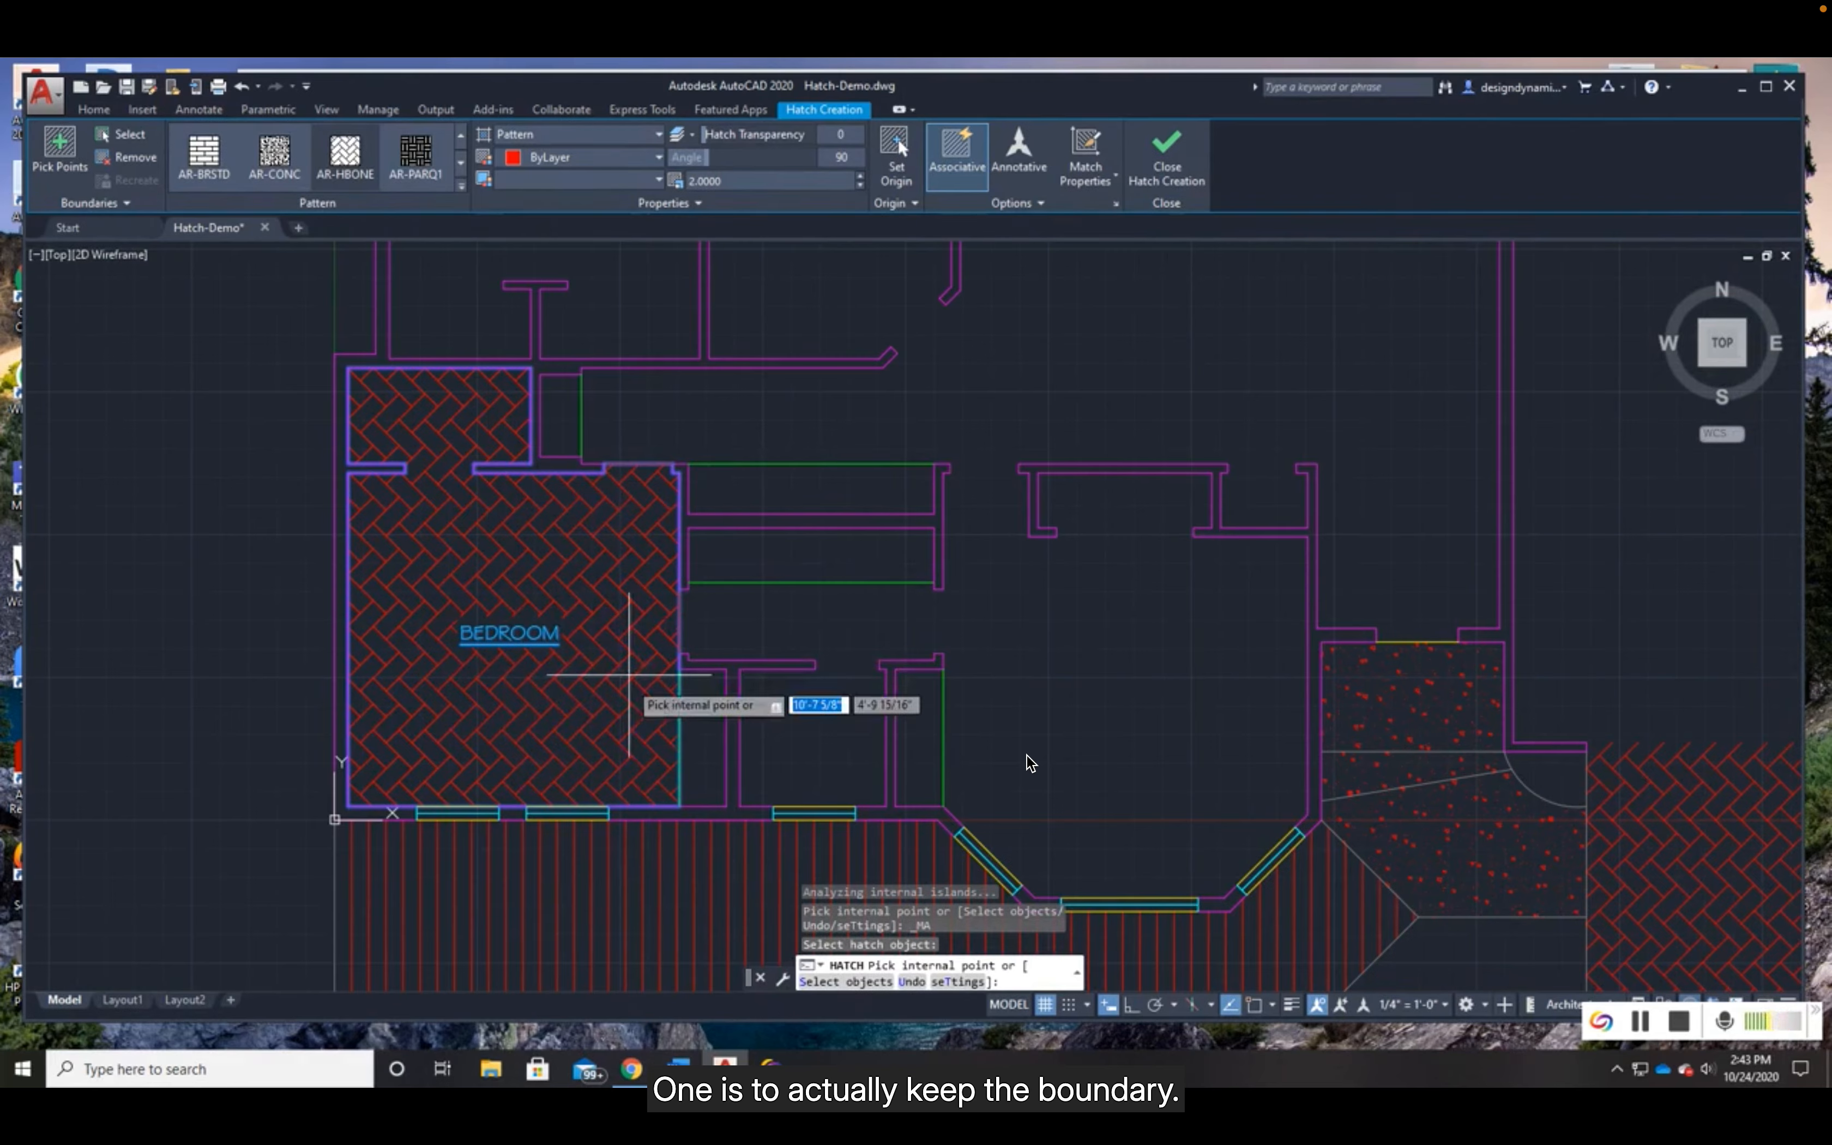
left_click(1116, 203)
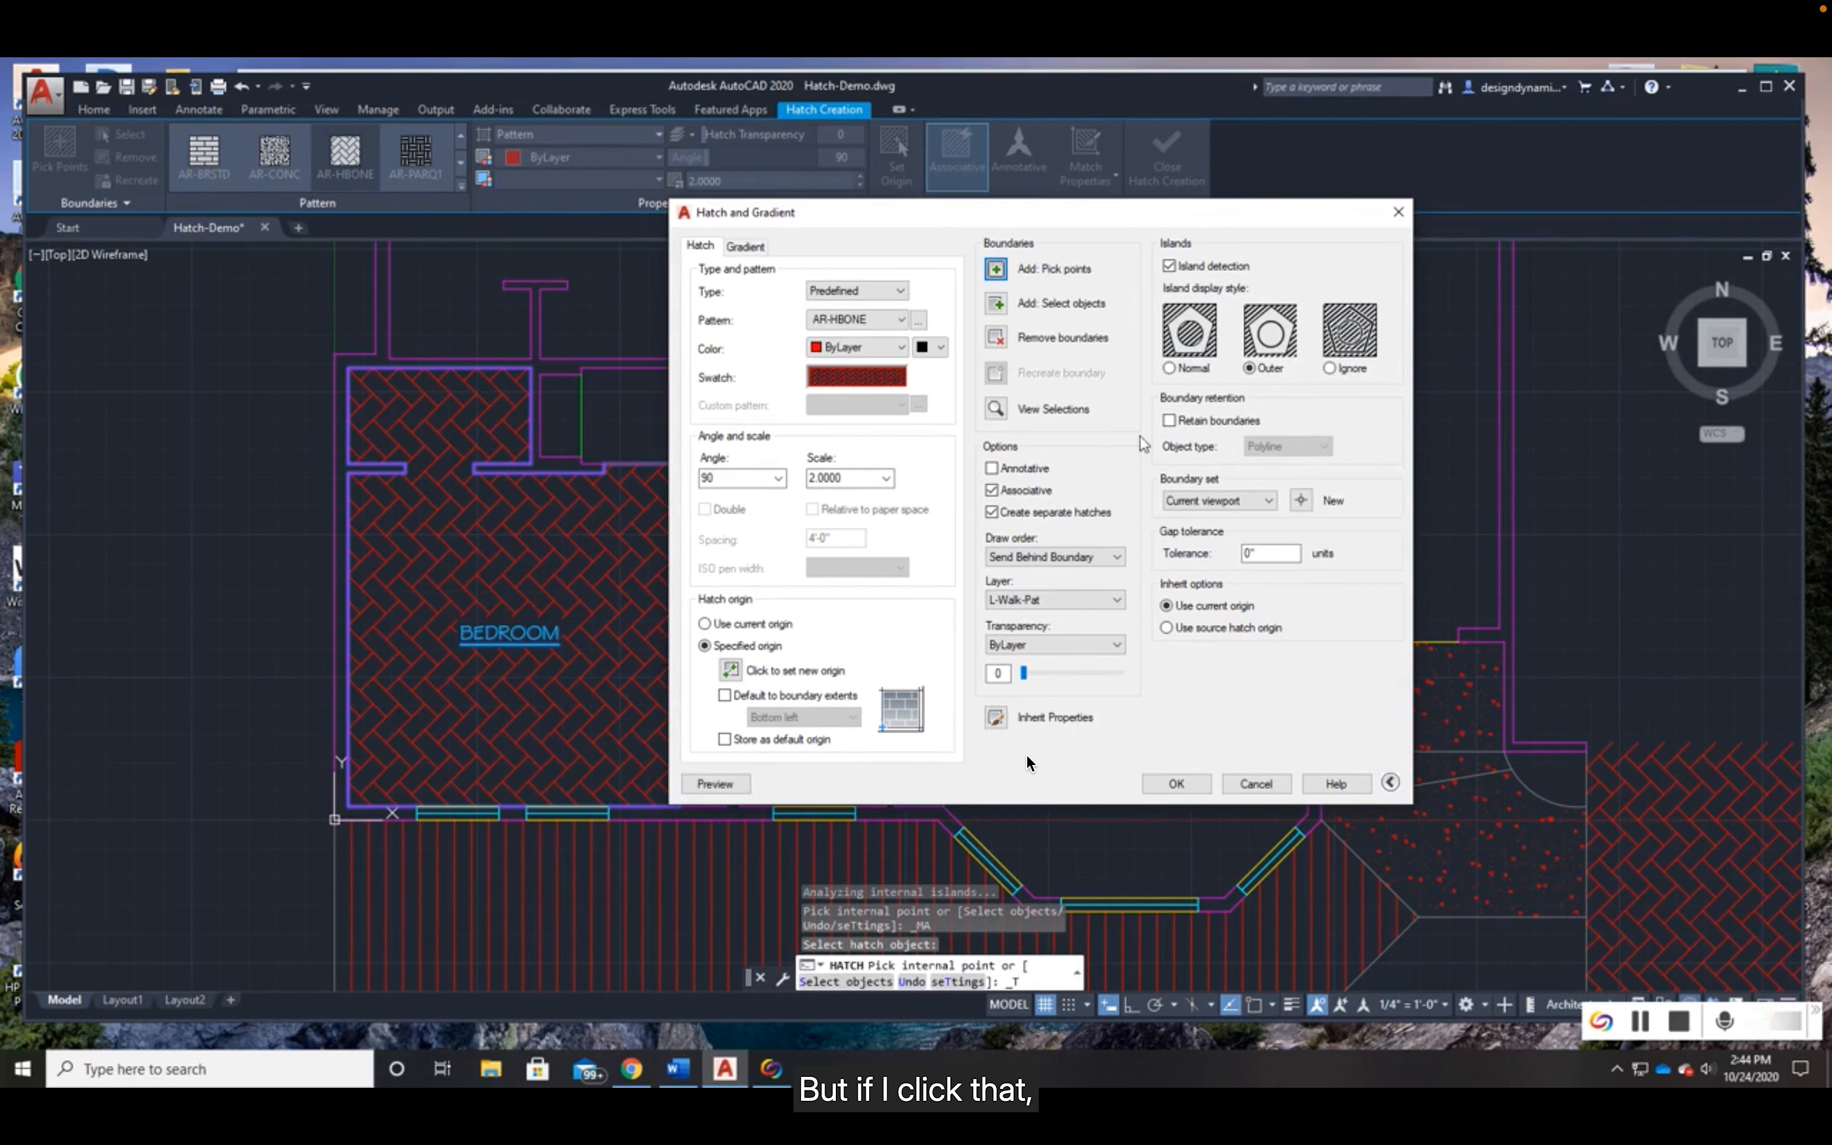
left_click(1171, 421)
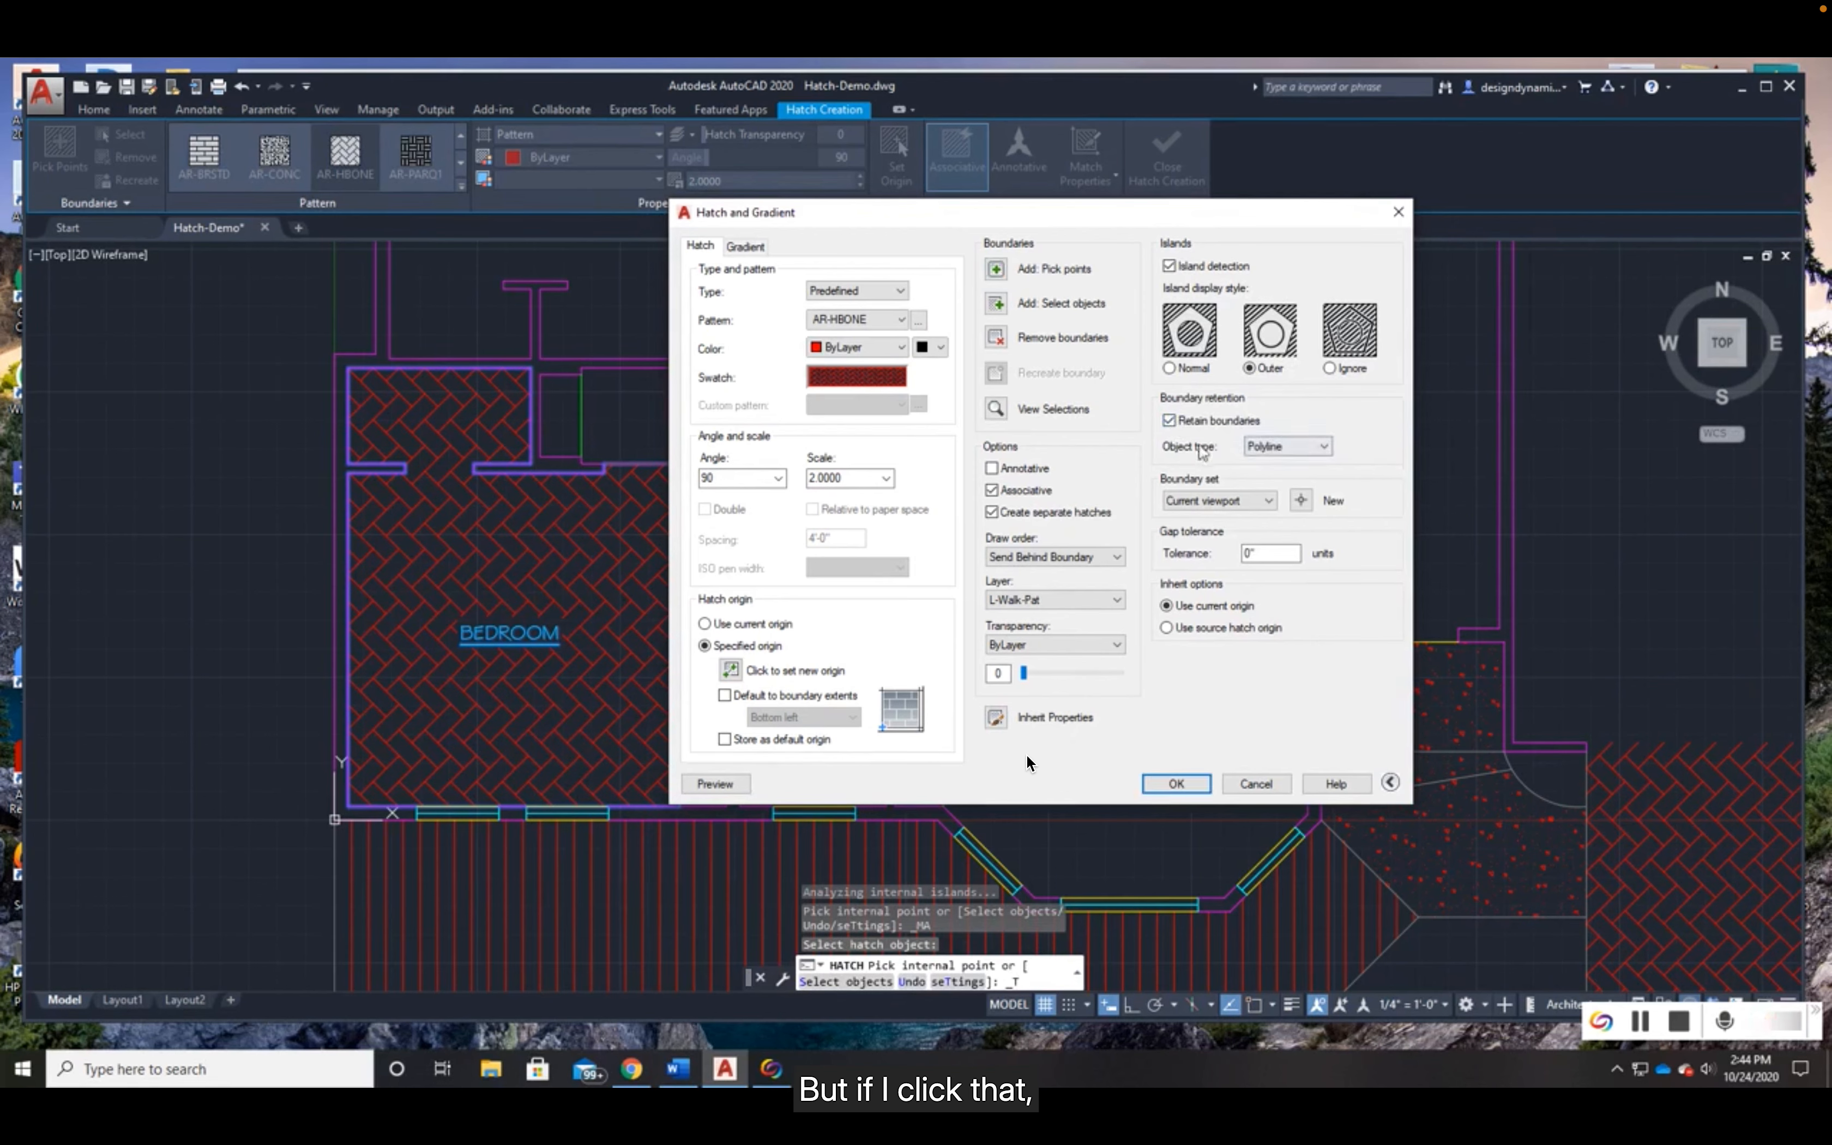
left_click(1294, 451)
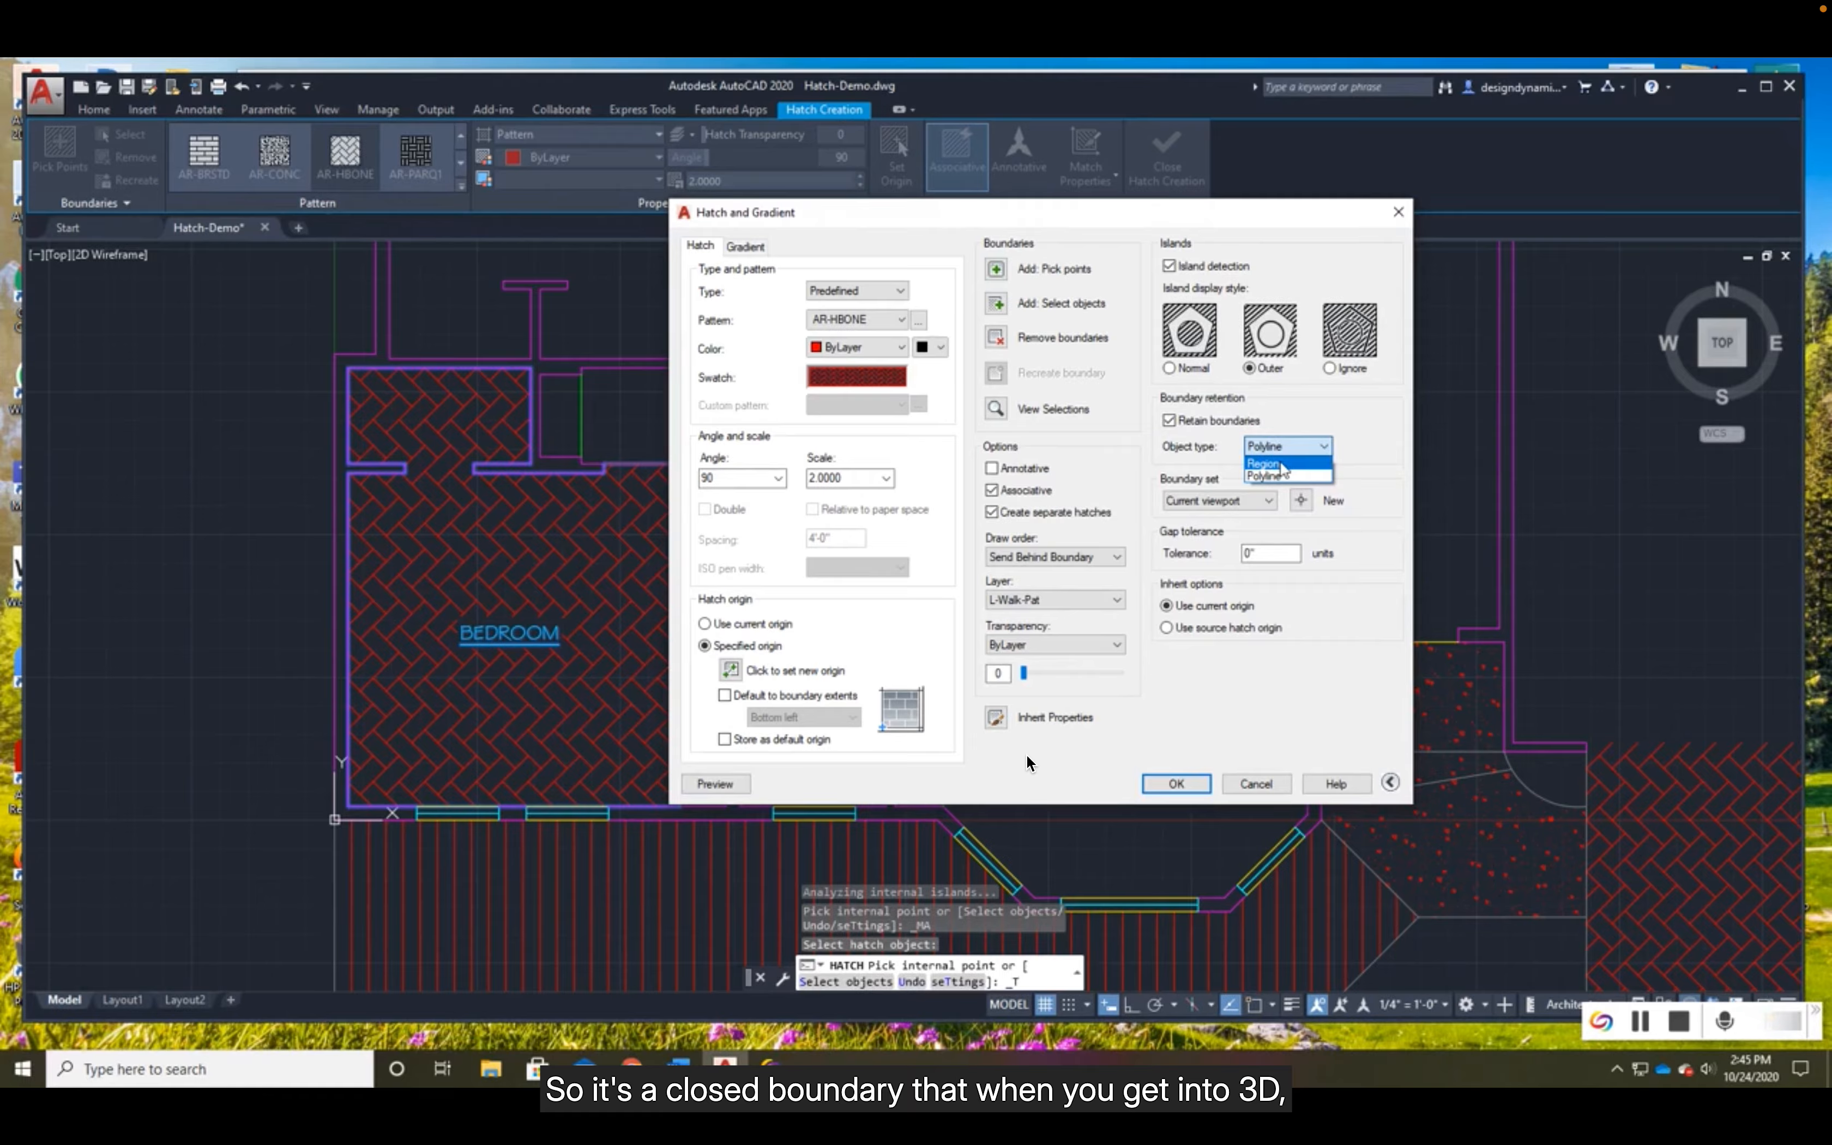
left_click(1283, 463)
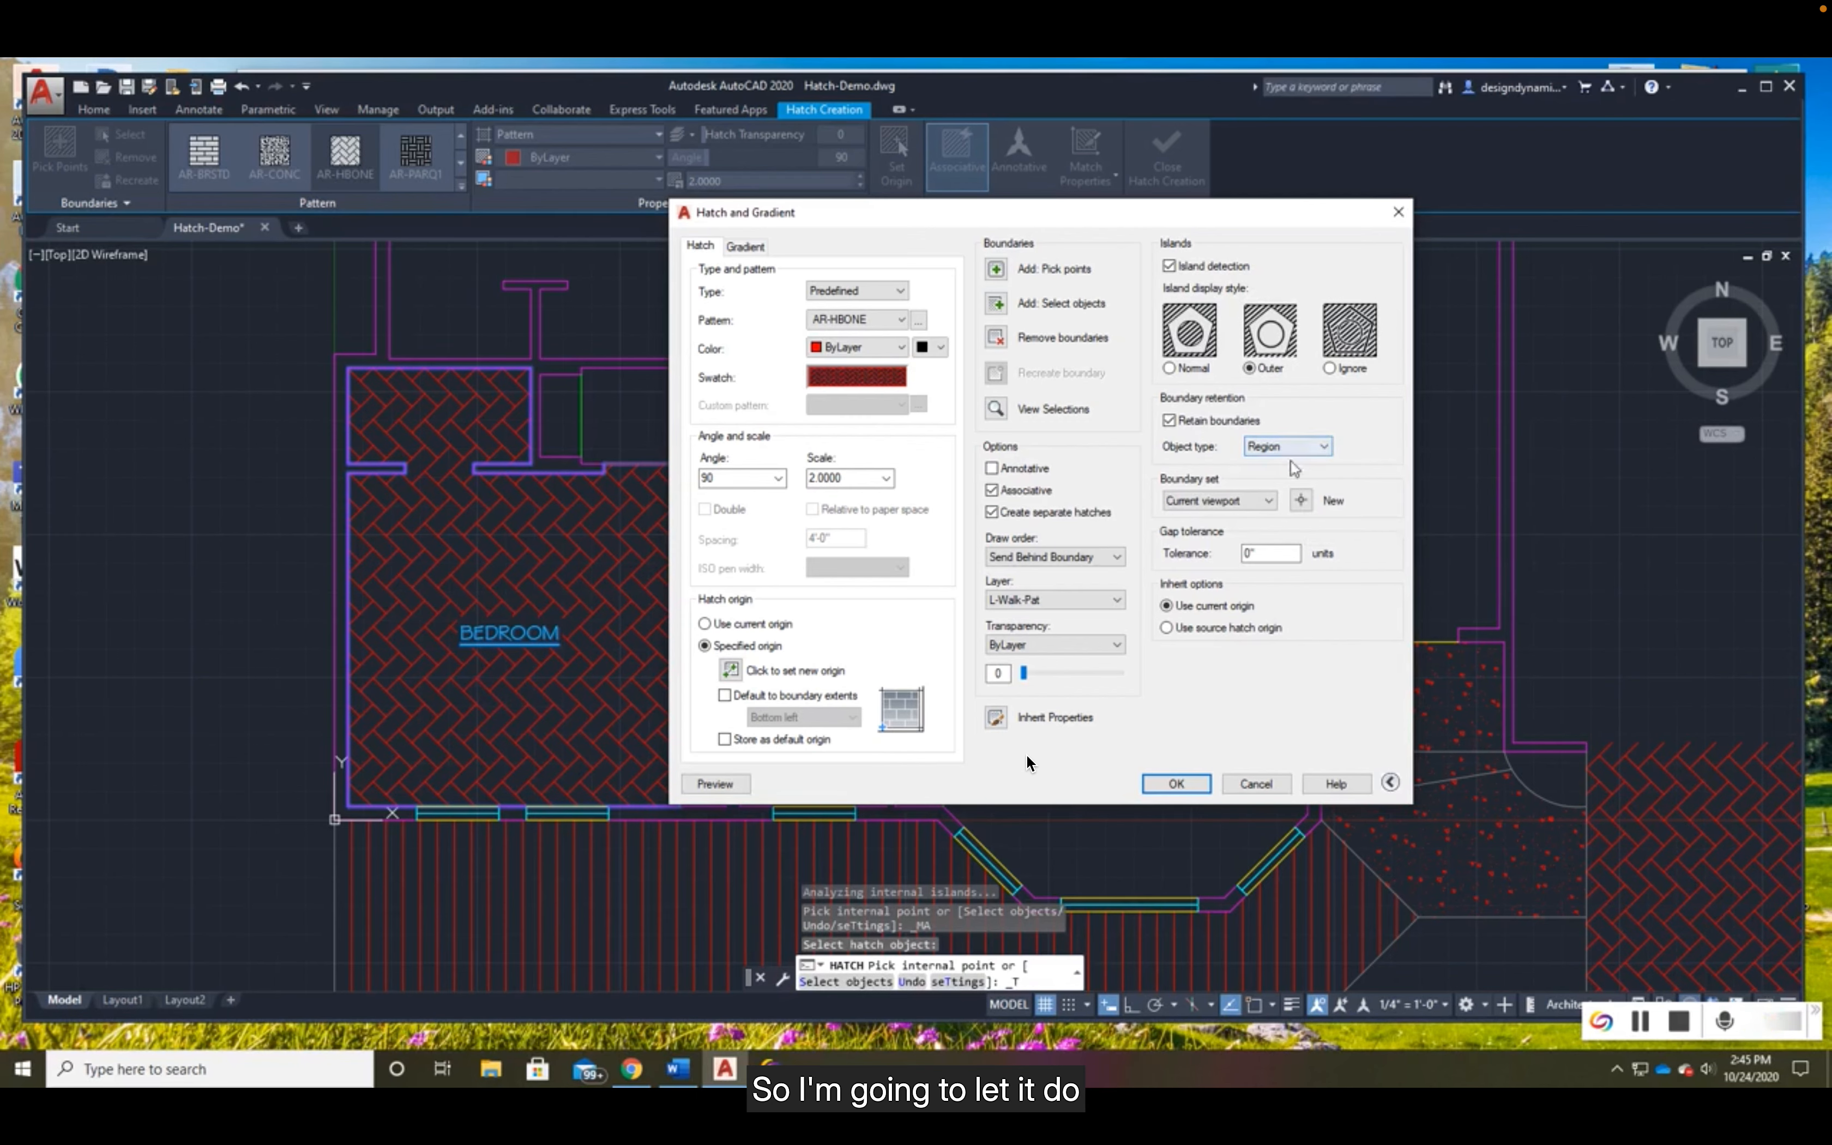
left_click(1190, 785)
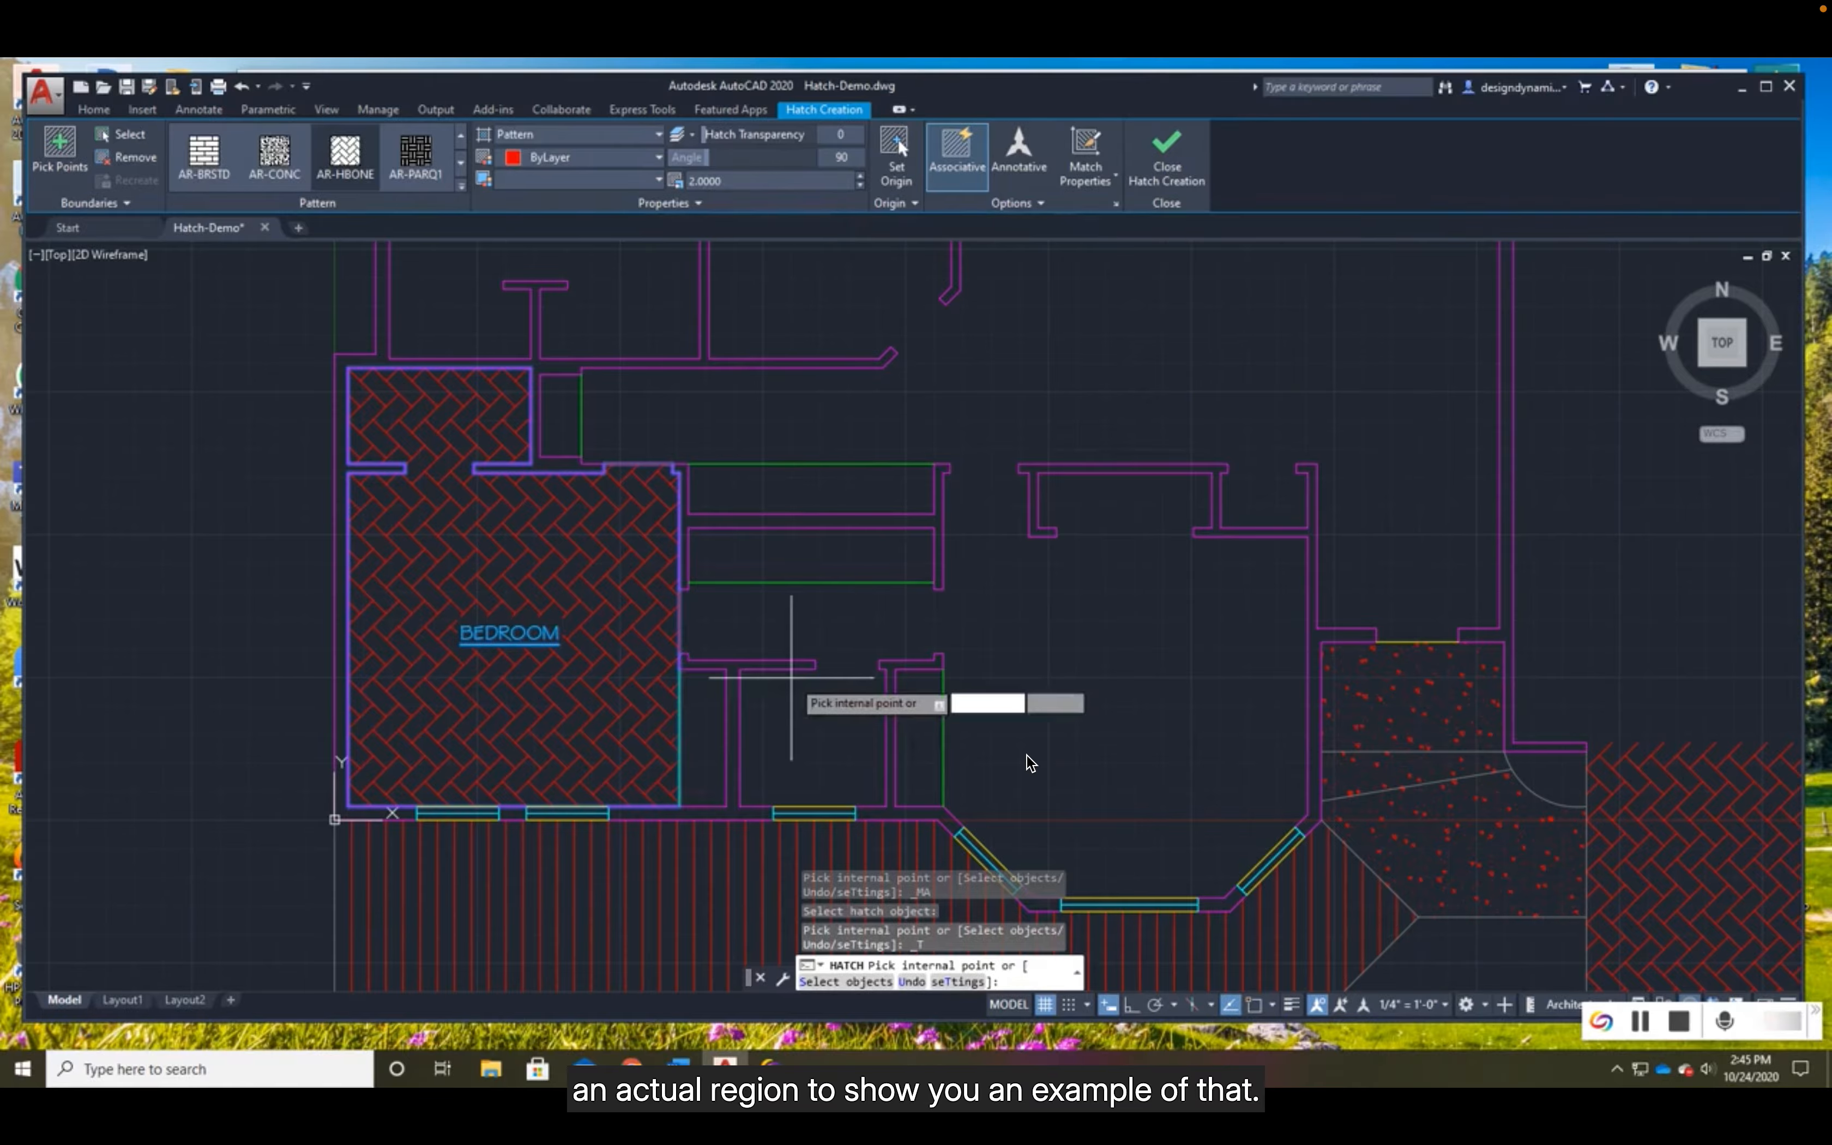
left_click(595, 598)
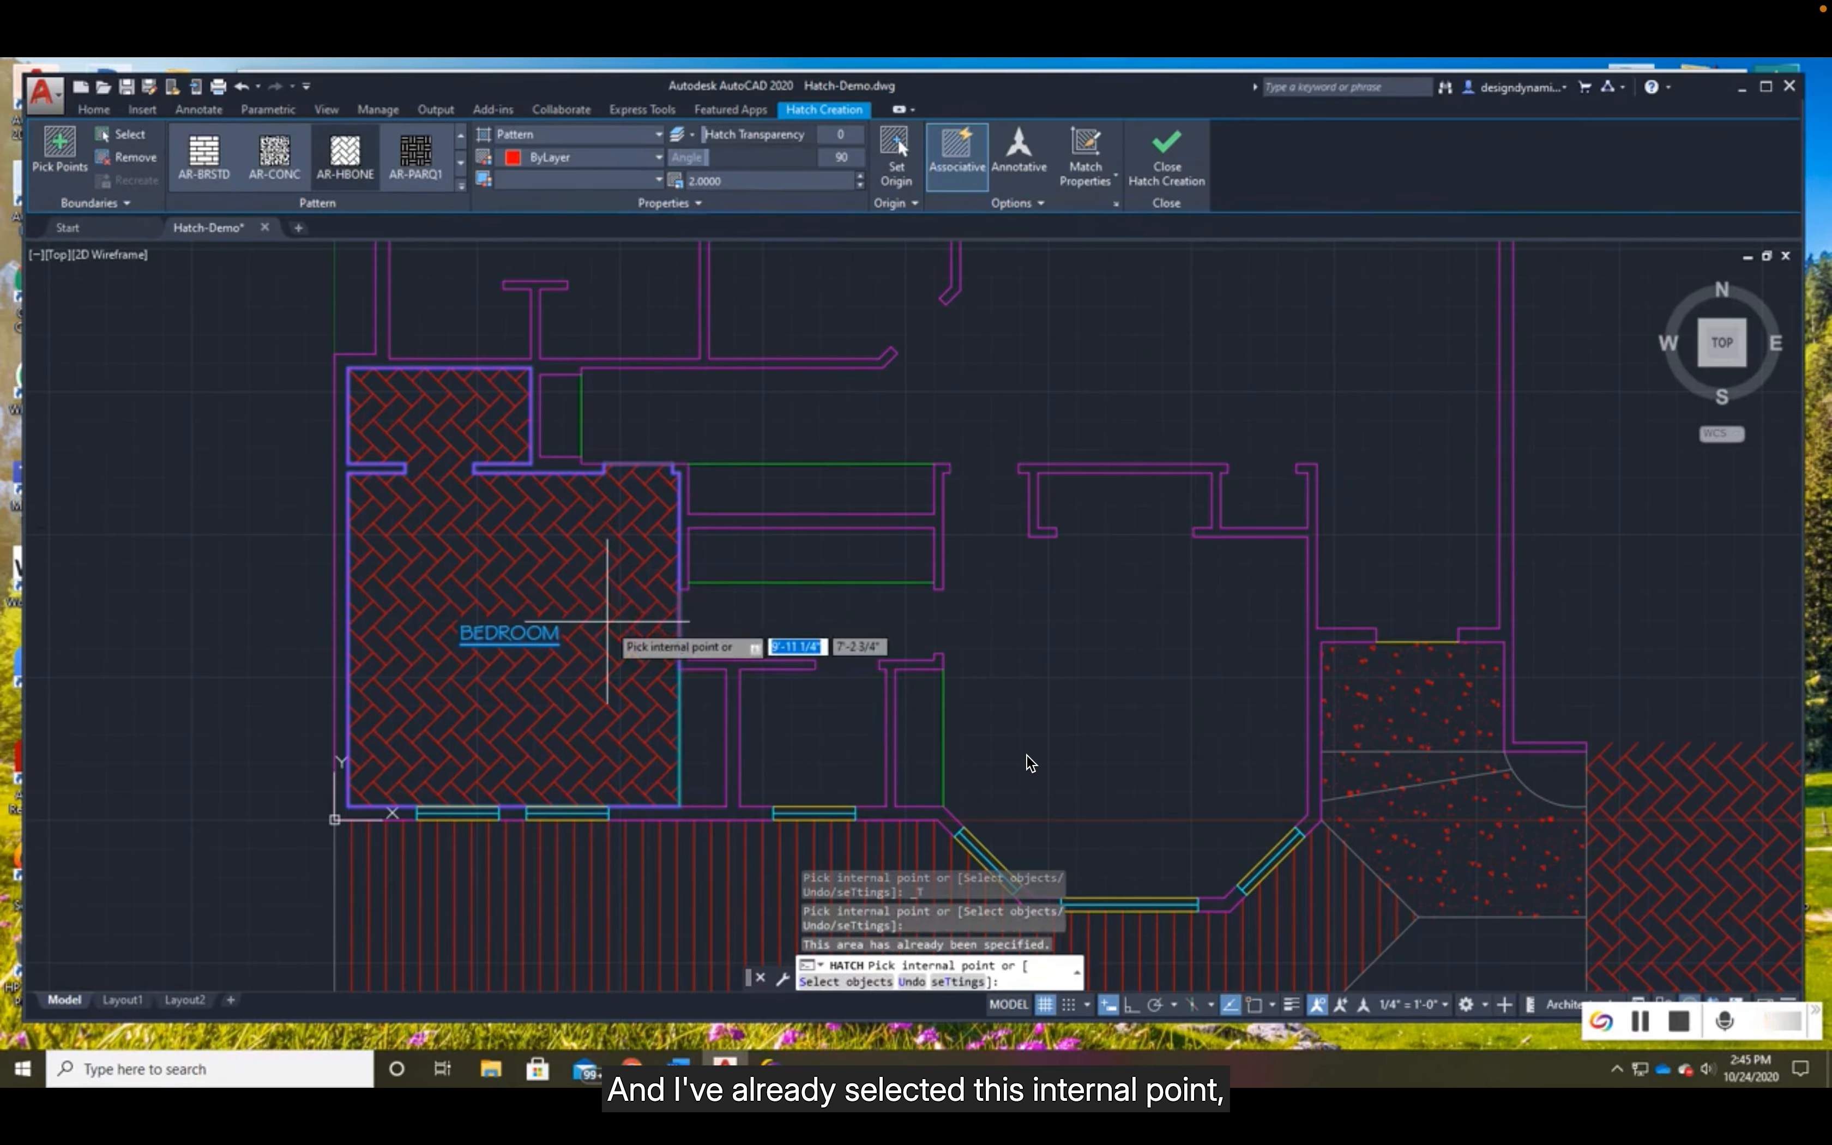
key("Return")
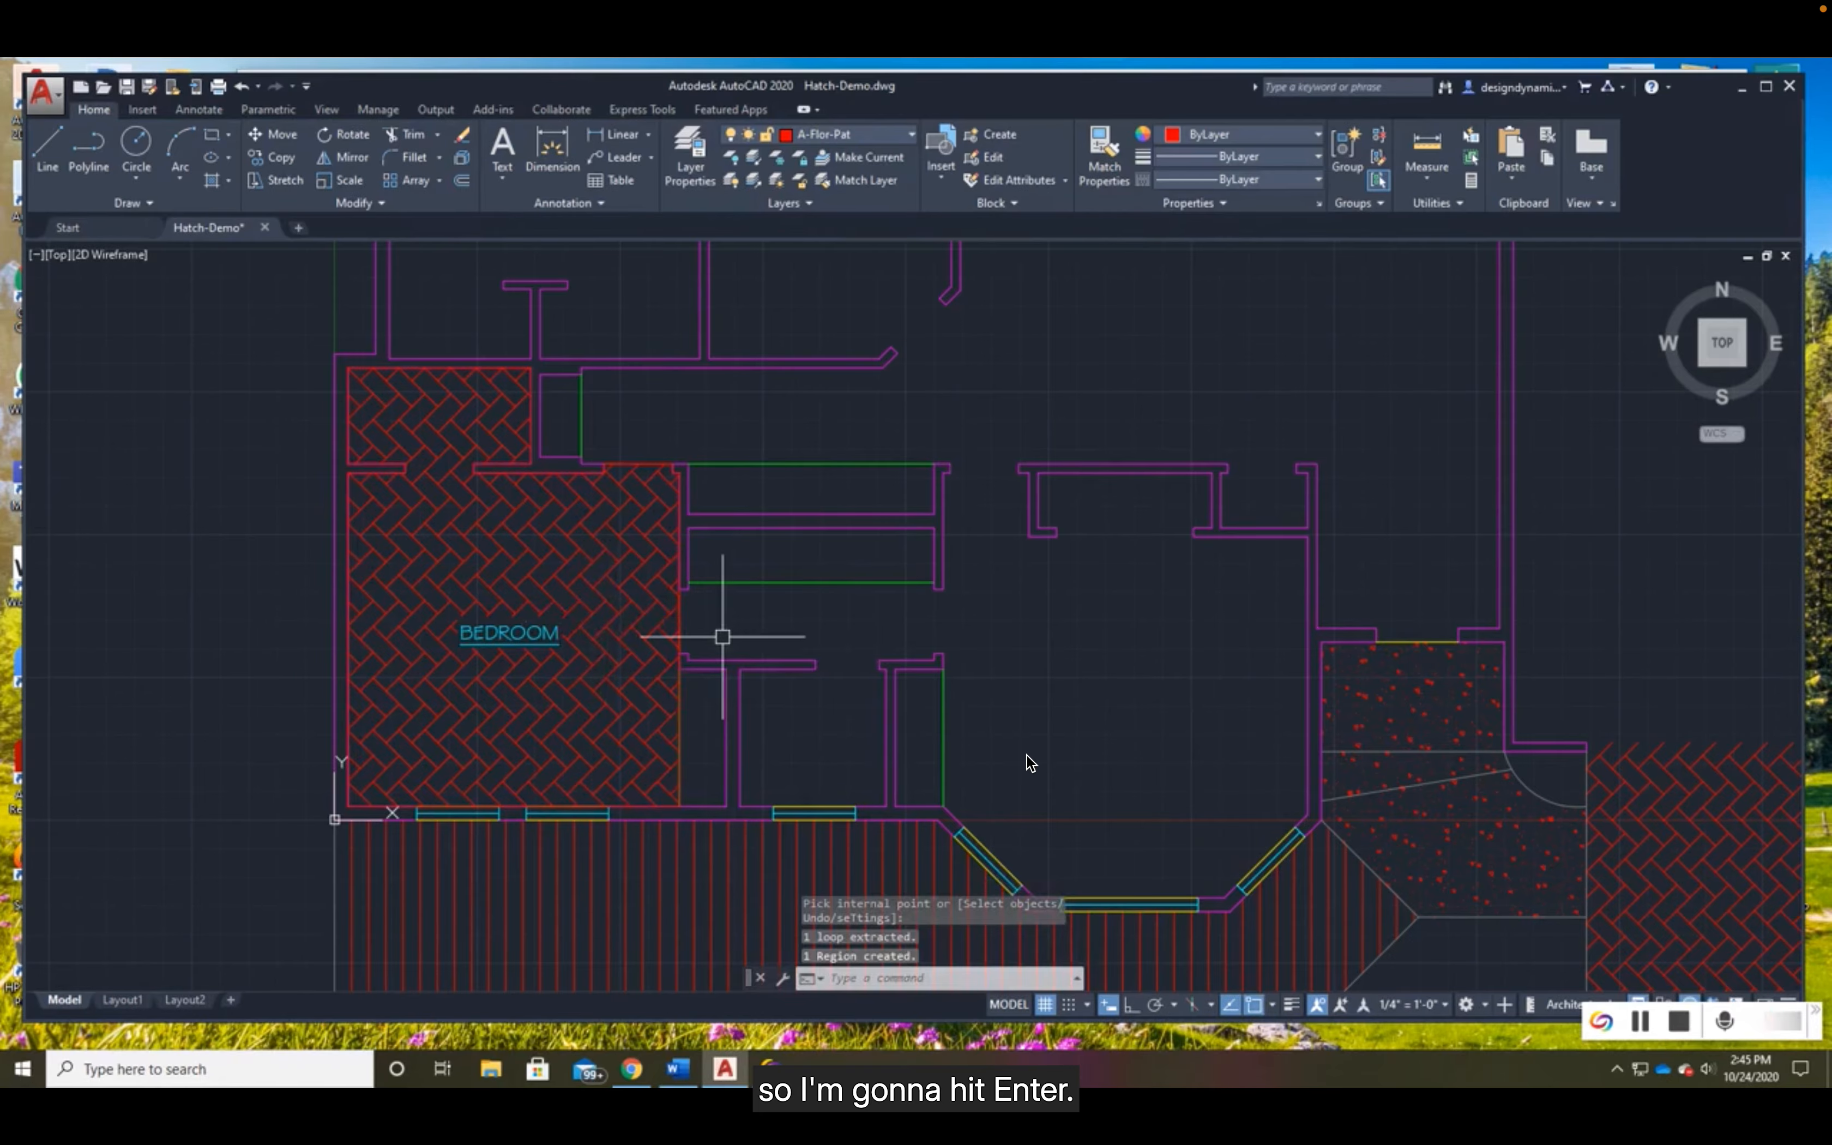
- Select the bedroom's boundary region, check which layer it is on and clear the selection
scroll(722, 636, "up", 3)
middle_click_drag(724, 633, 887, 647)
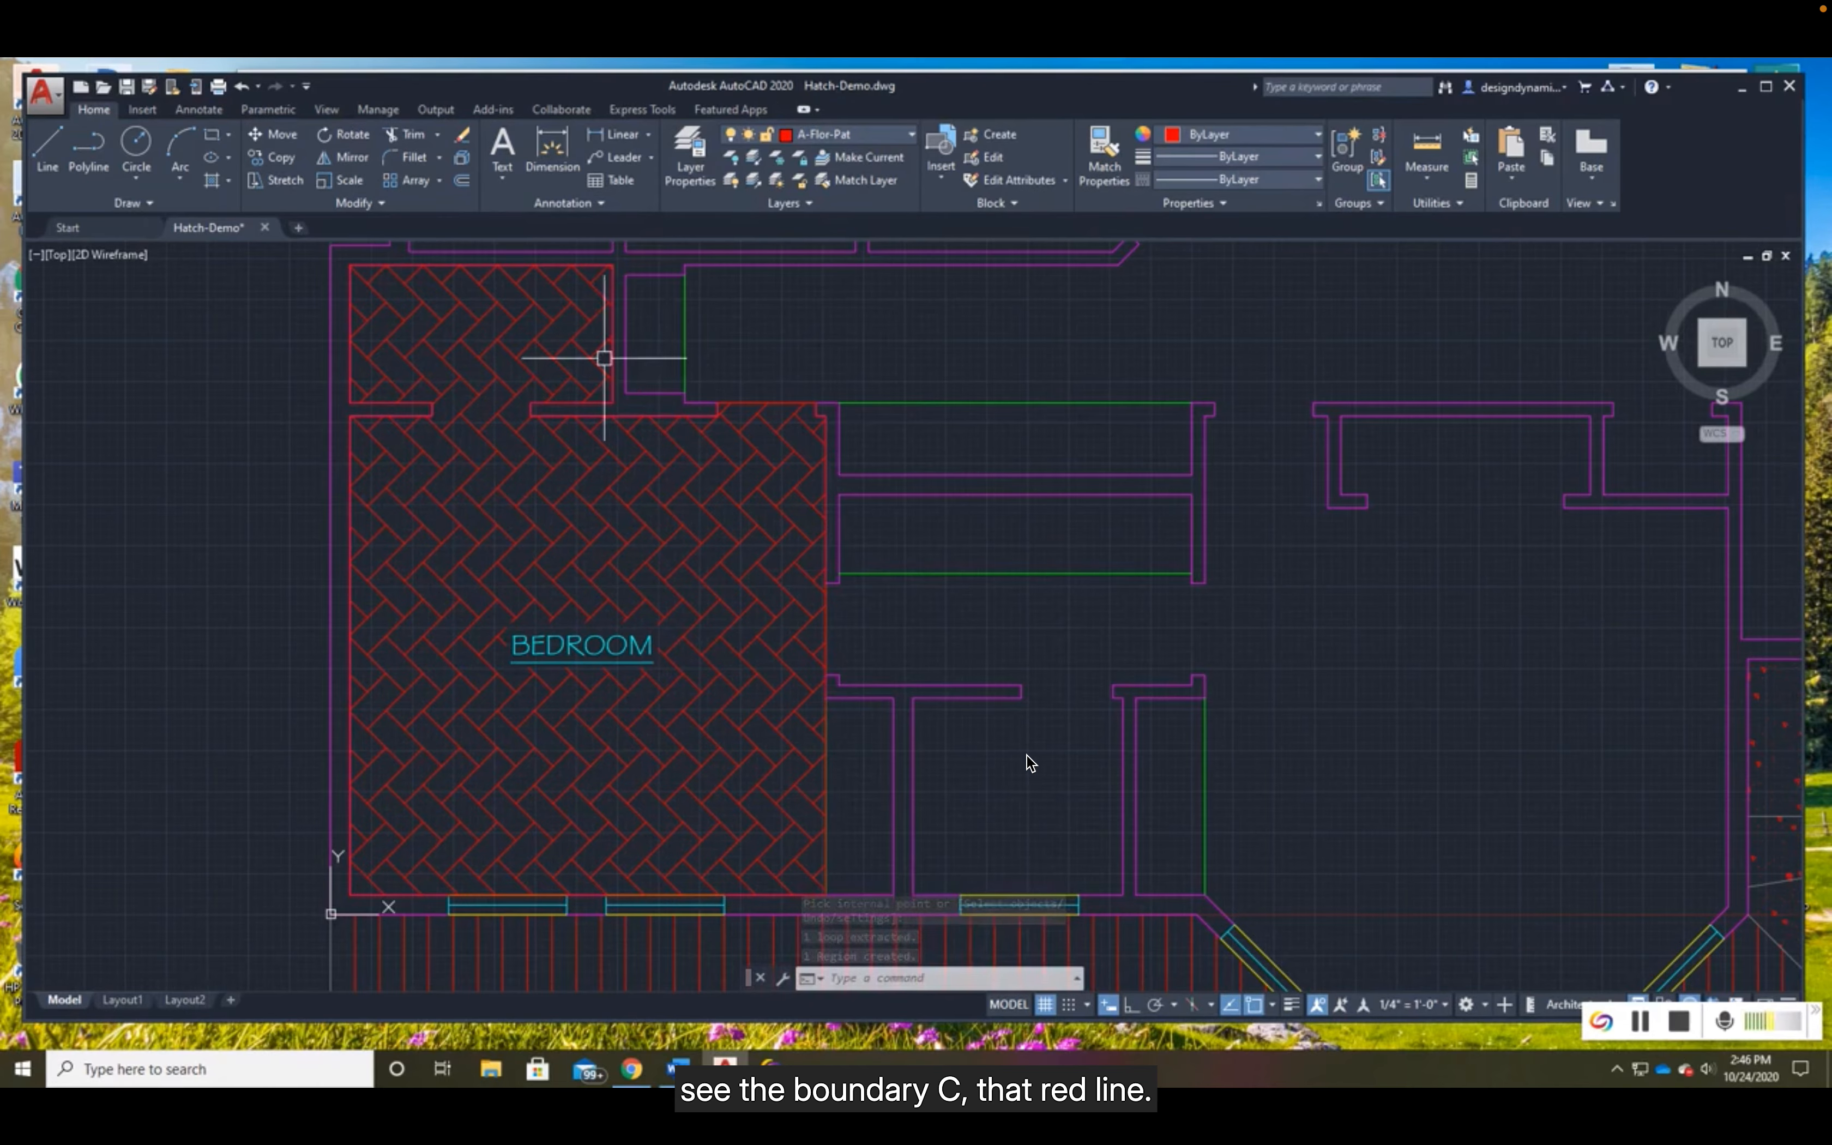
left_click(830, 623)
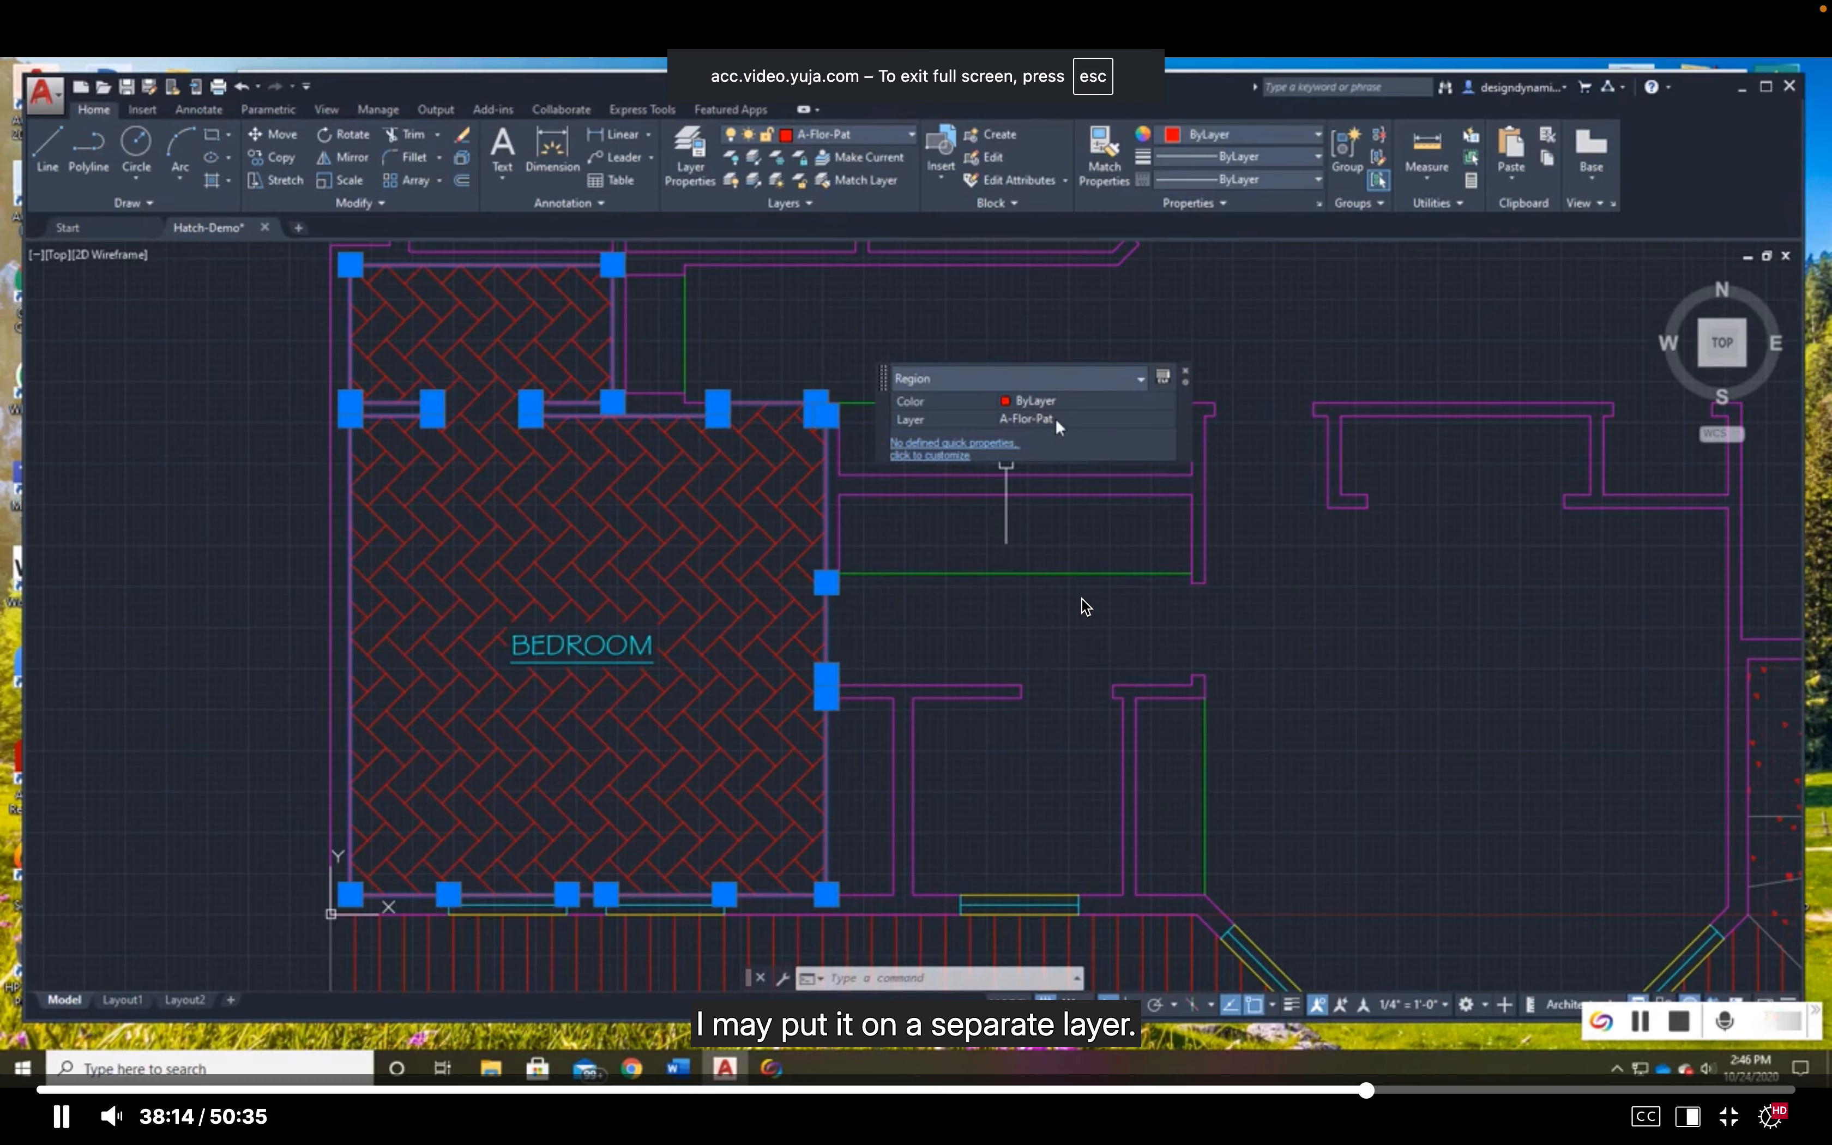
key("Escape")
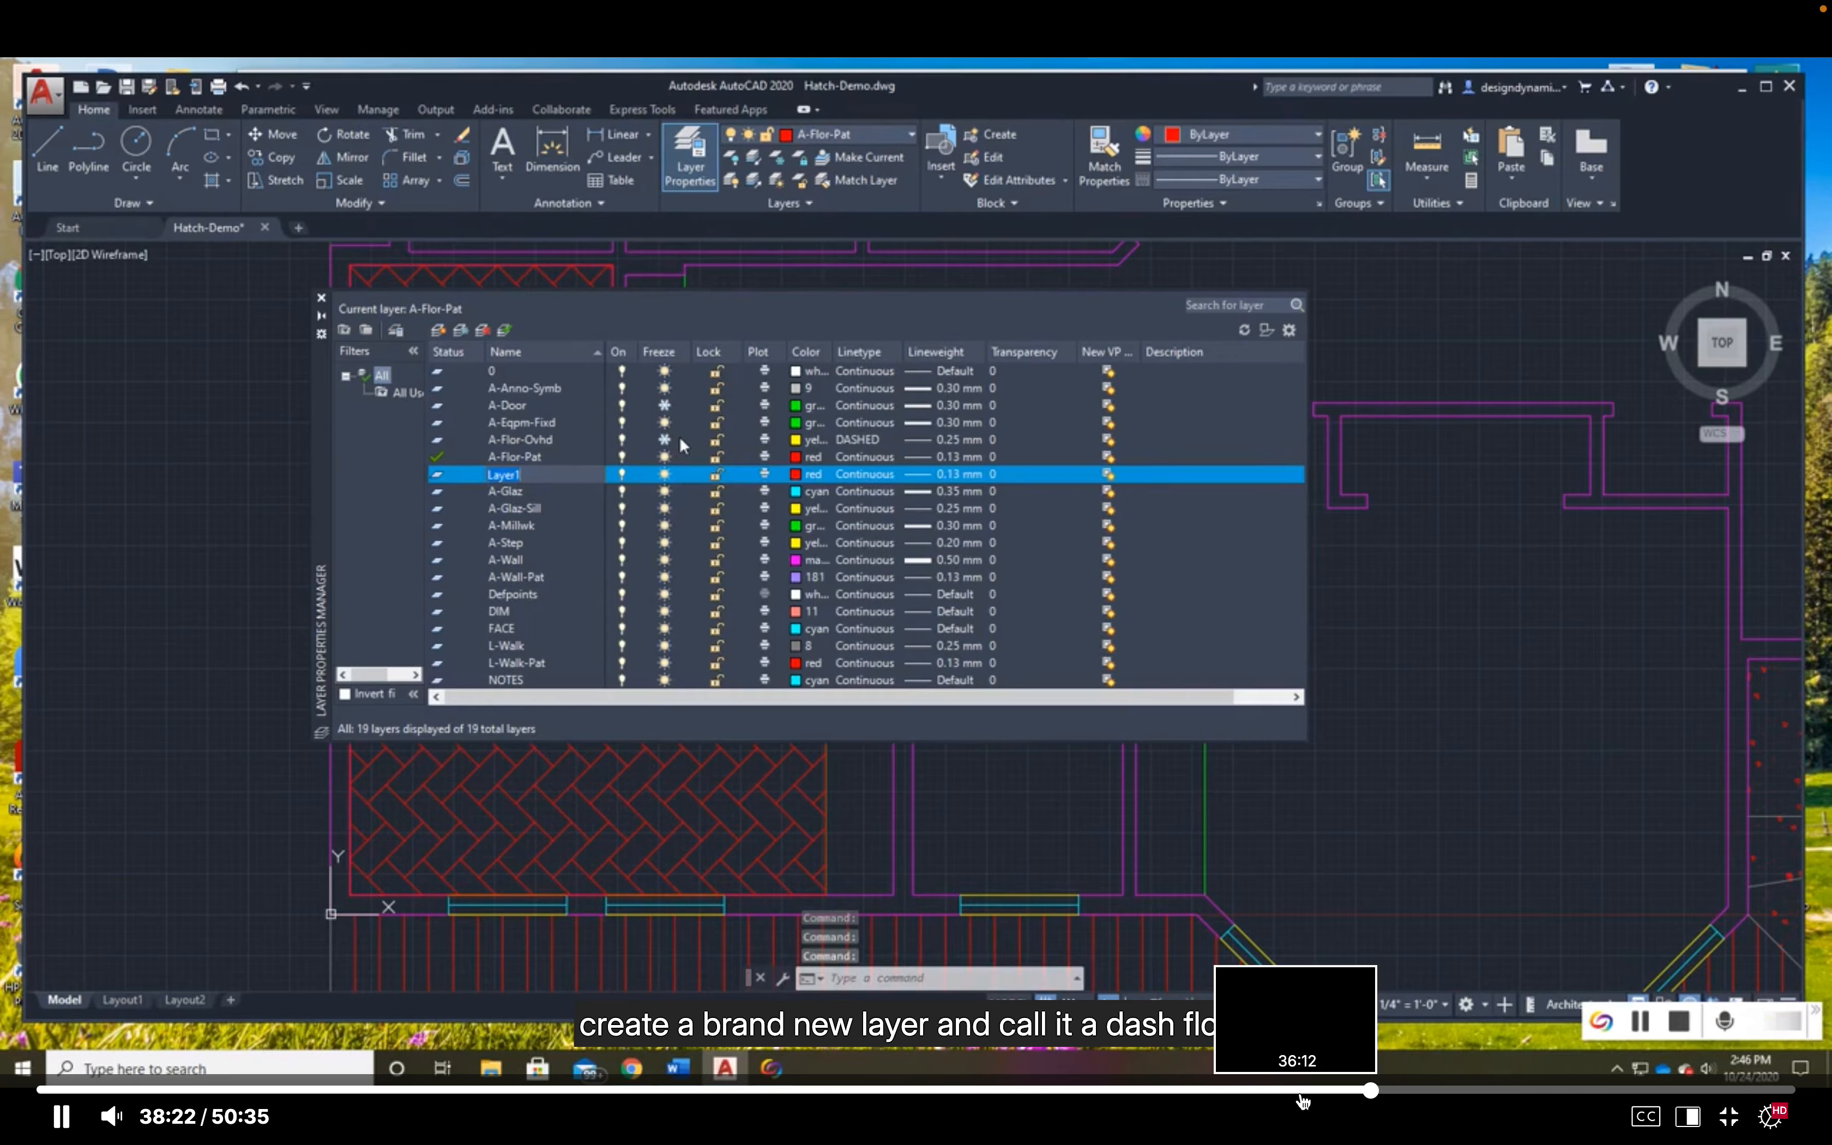
- Close the Properties and Quick Properties palettes for the bedroom region and deselect the region
mouse_move(1341, 1143)
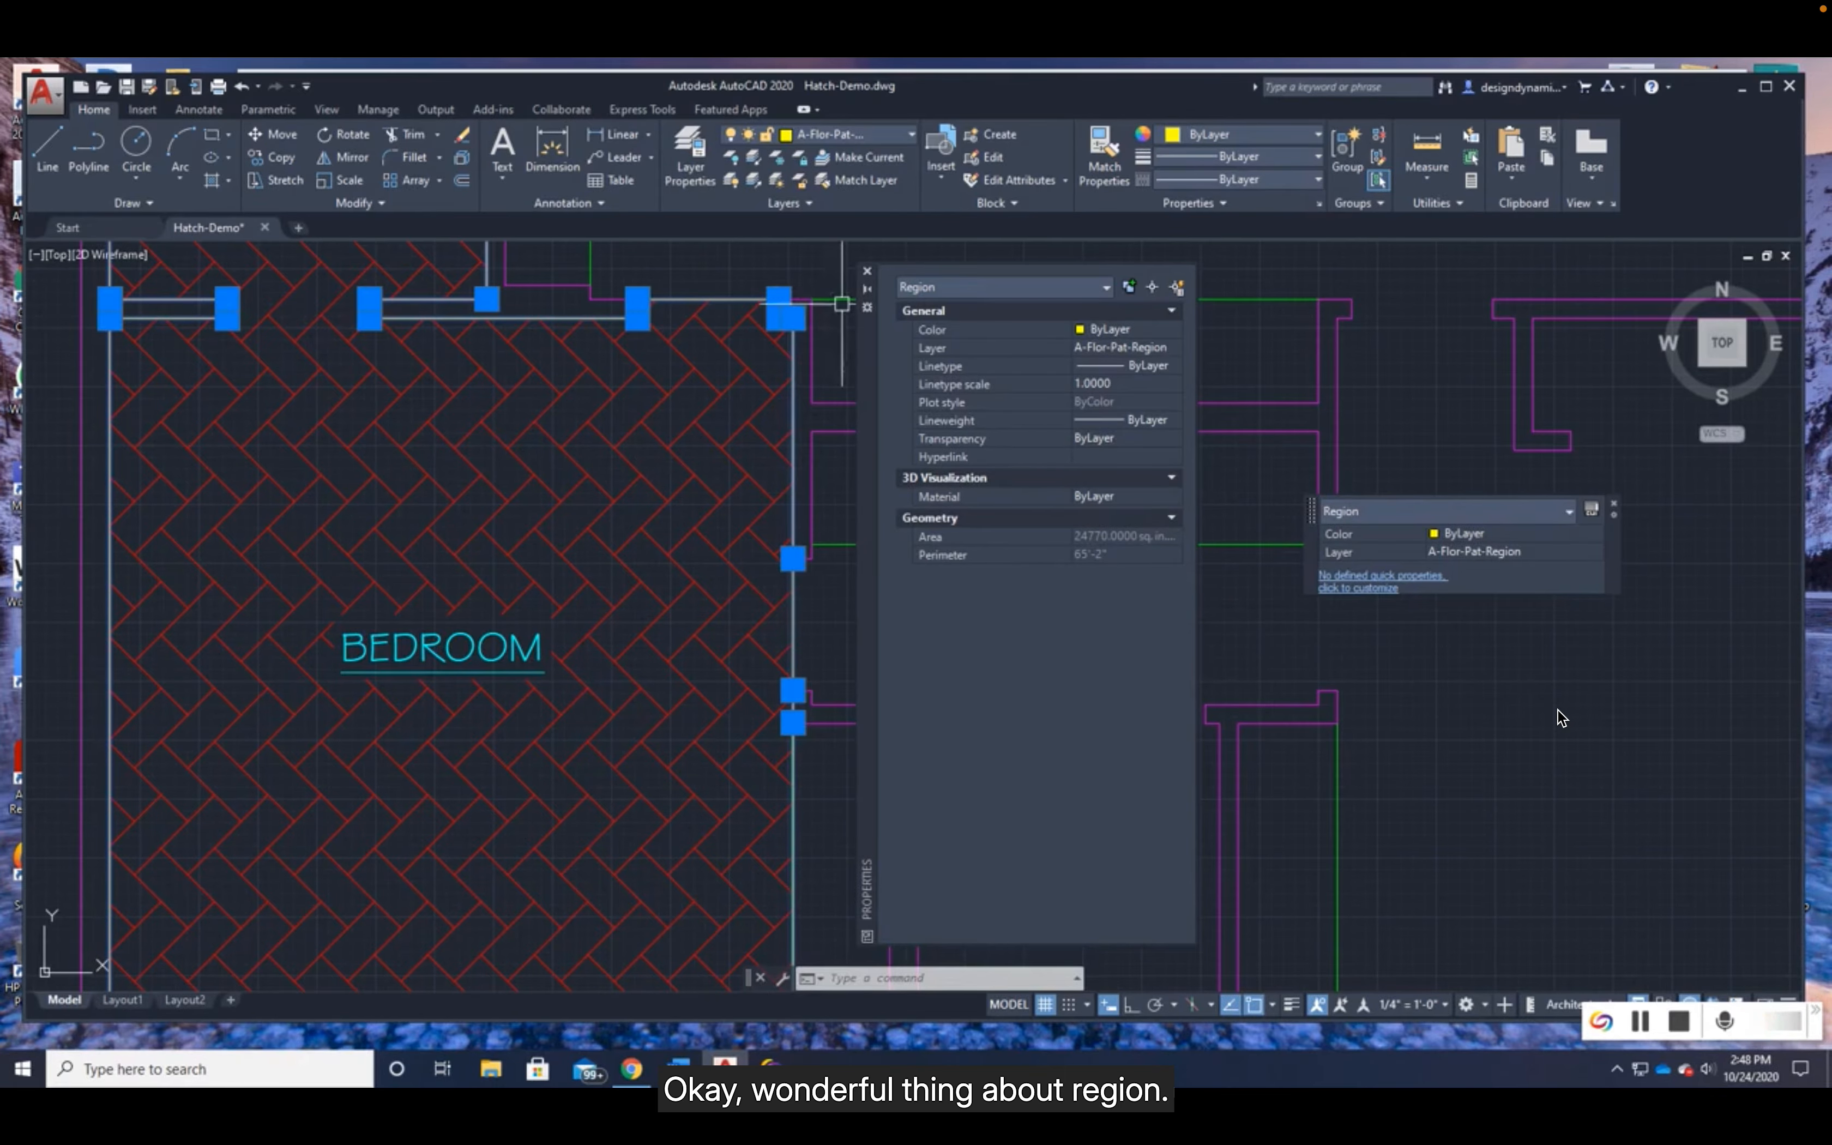
left_click(867, 271)
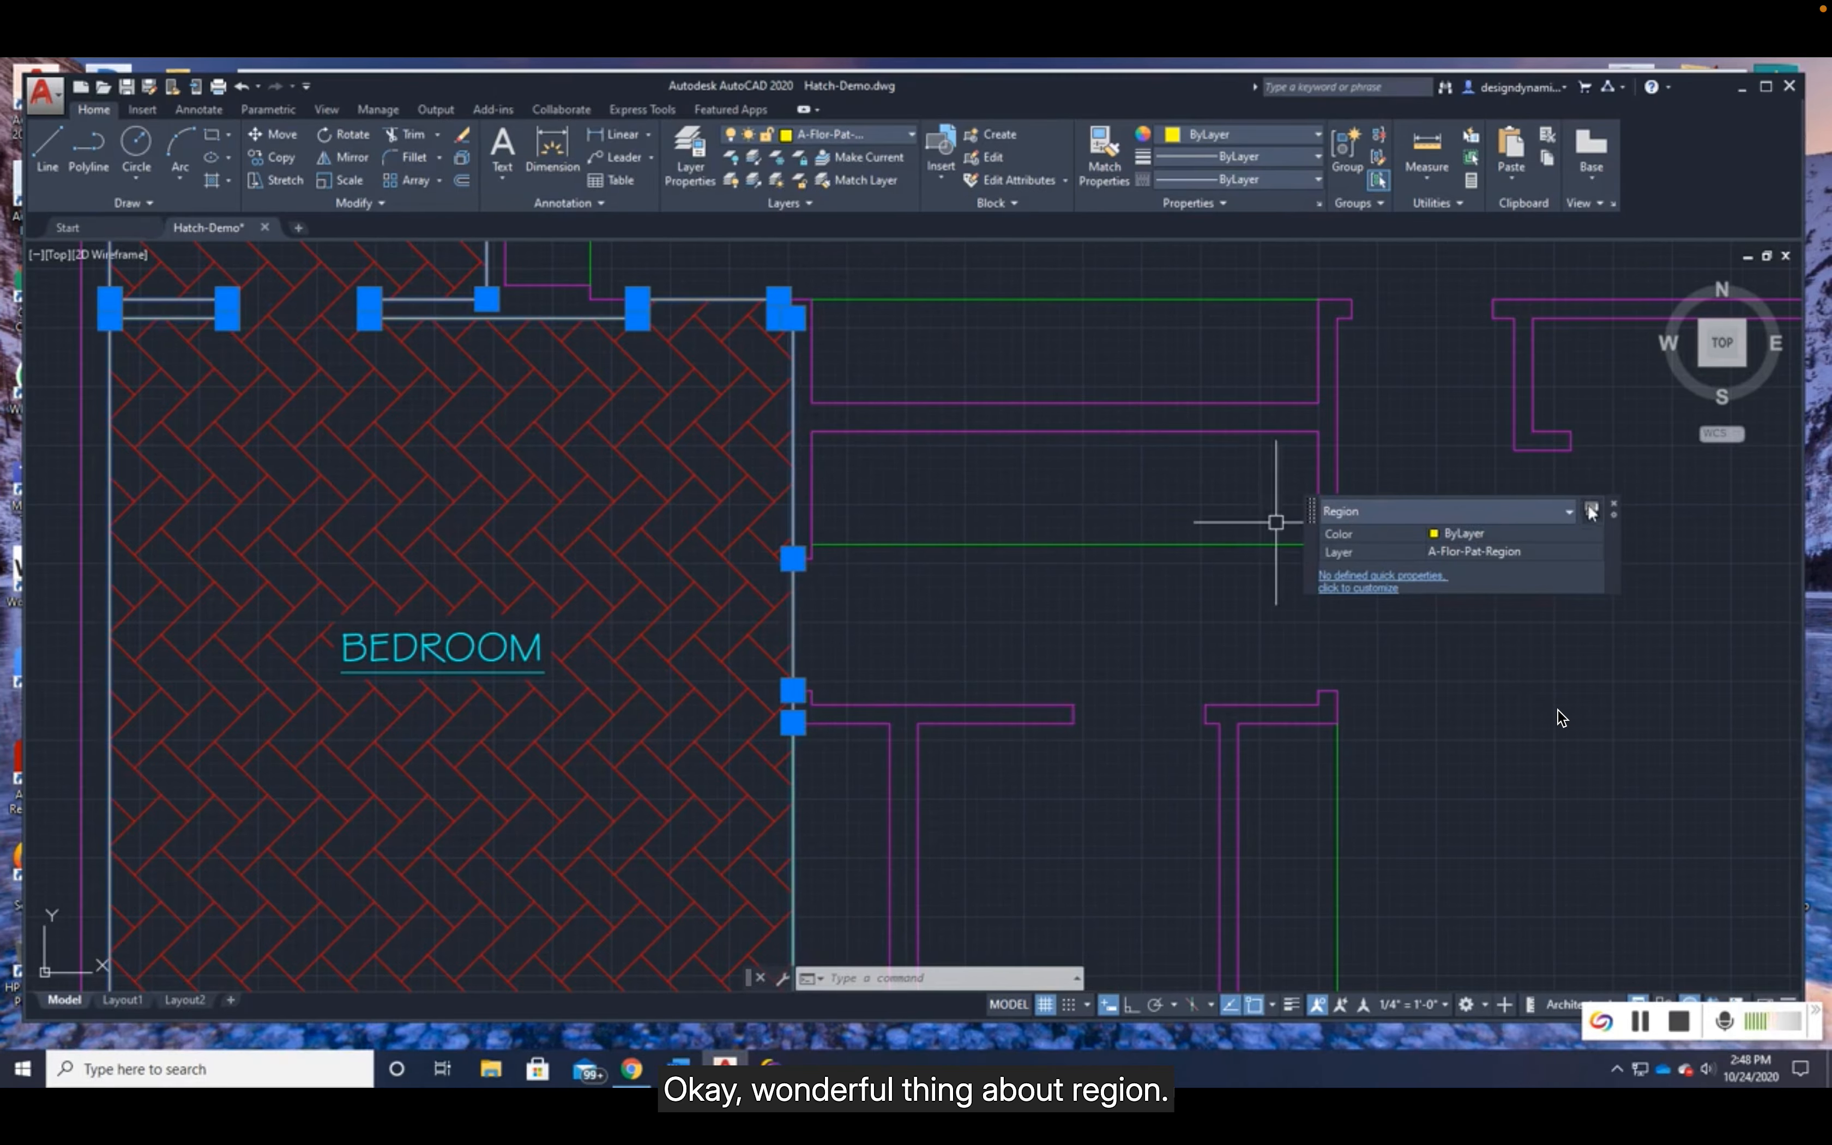
left_click(1616, 509)
scroll(1096, 625, "down", 2)
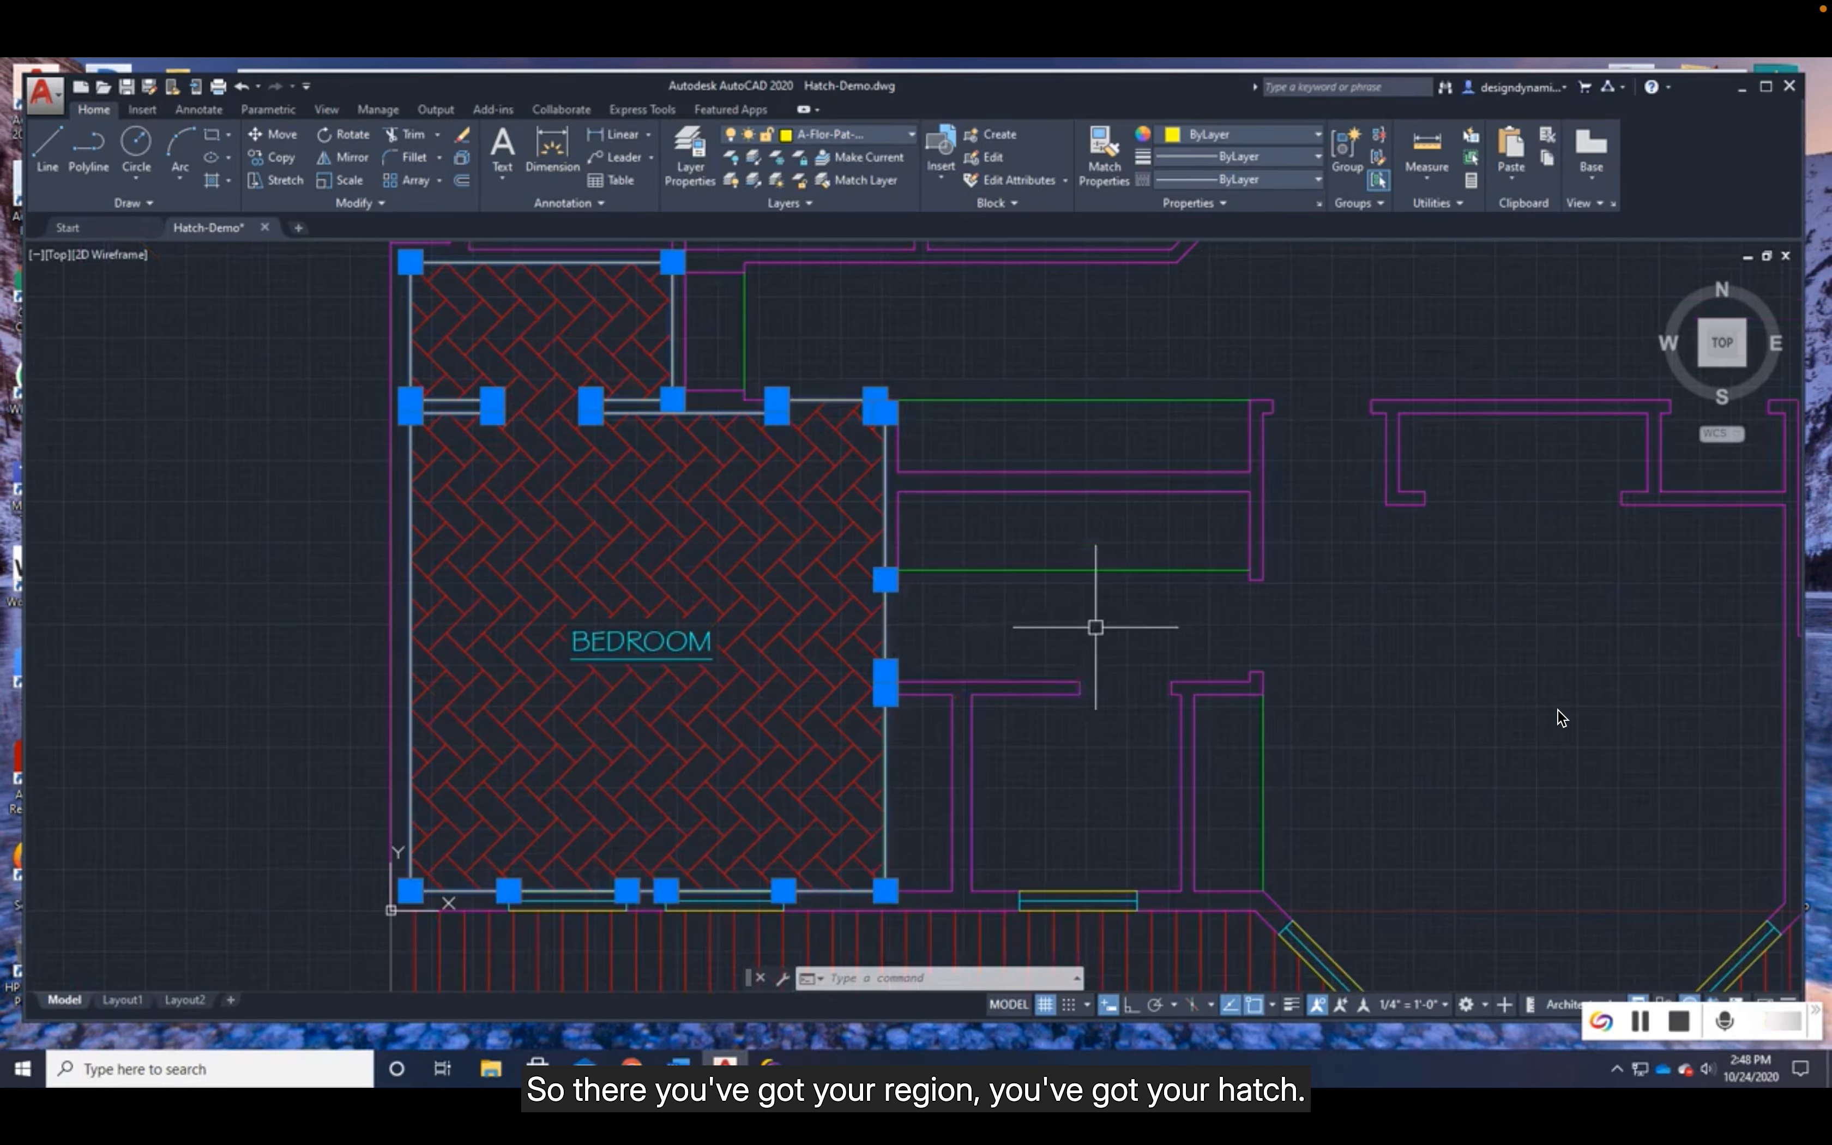
key("Escape")
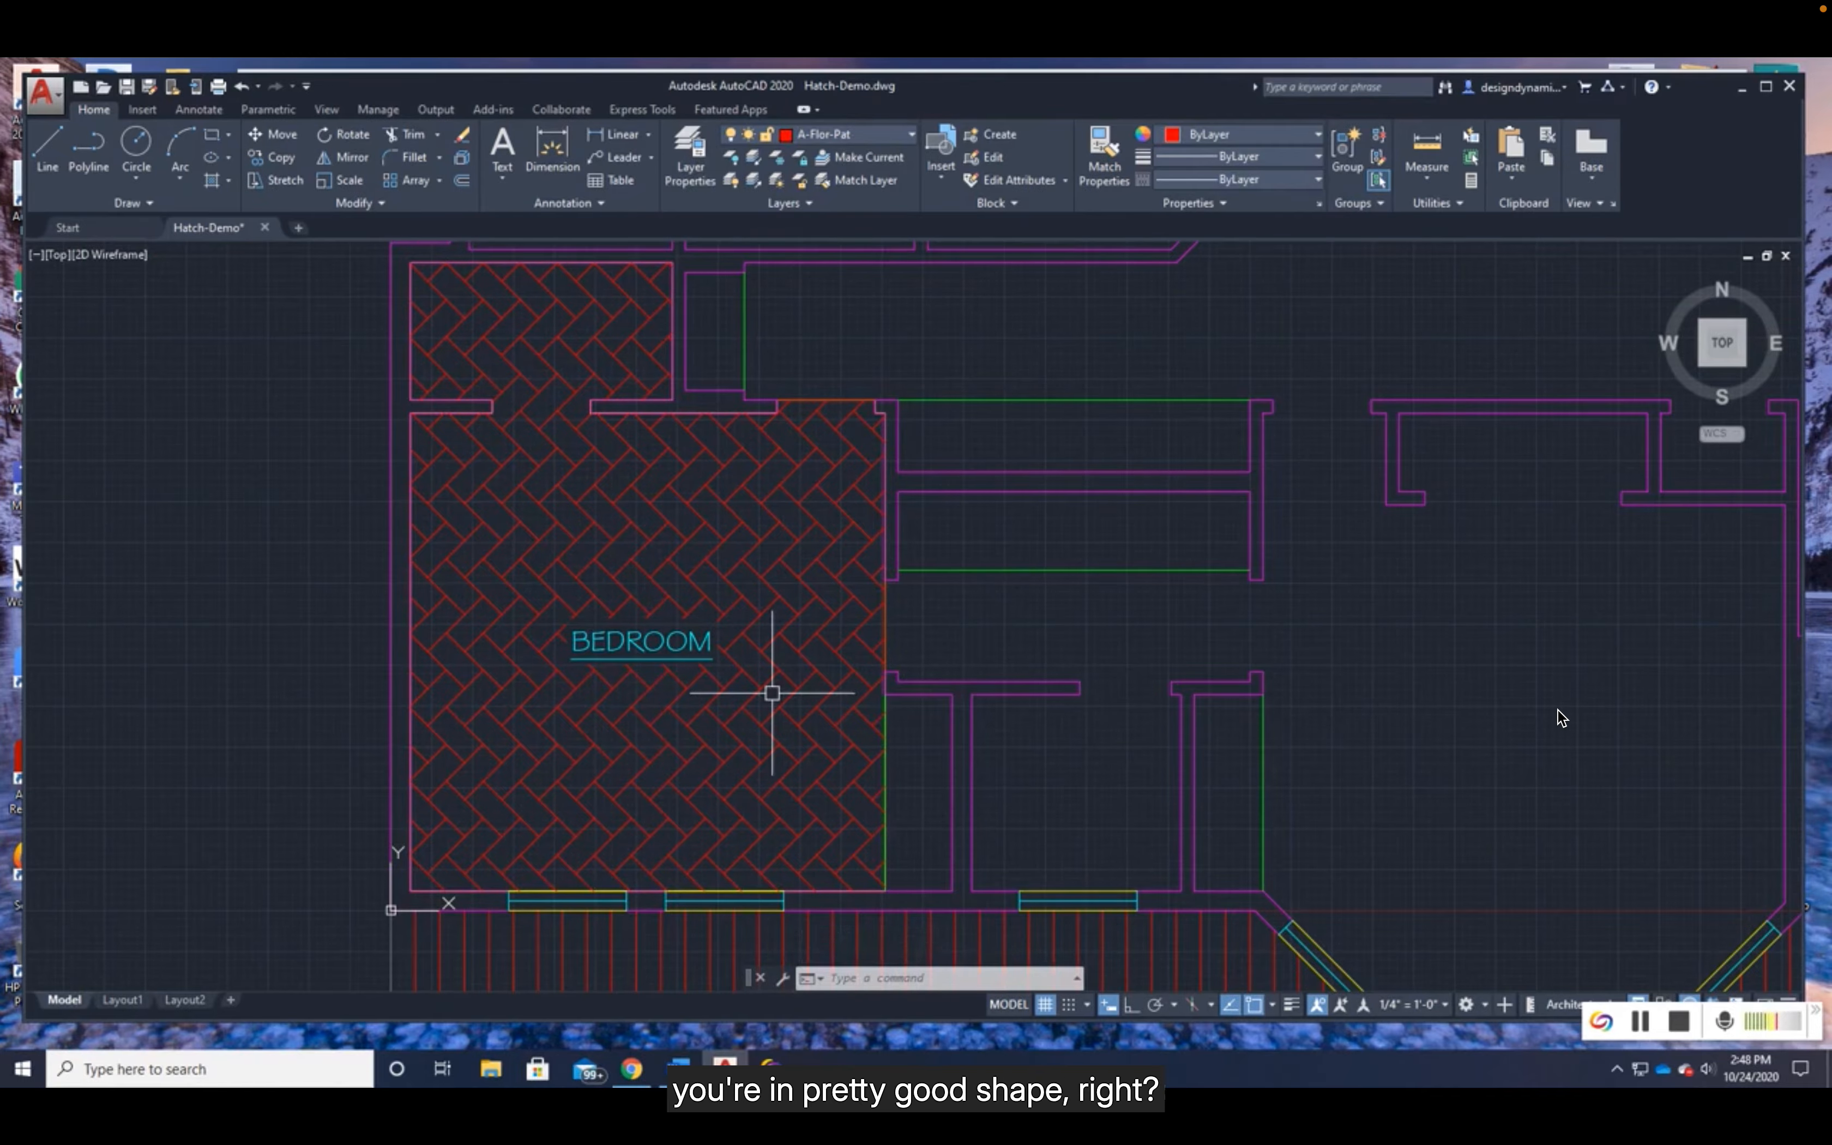
- Start a new hatch for the rectangle and the irregular practice shape beside the floor plan
scroll(1012, 685, "down", 2)
middle_click_drag(1352, 671, 622, 749)
scroll(1286, 582, "down", 2)
middle_click_drag(1508, 581, 879, 646)
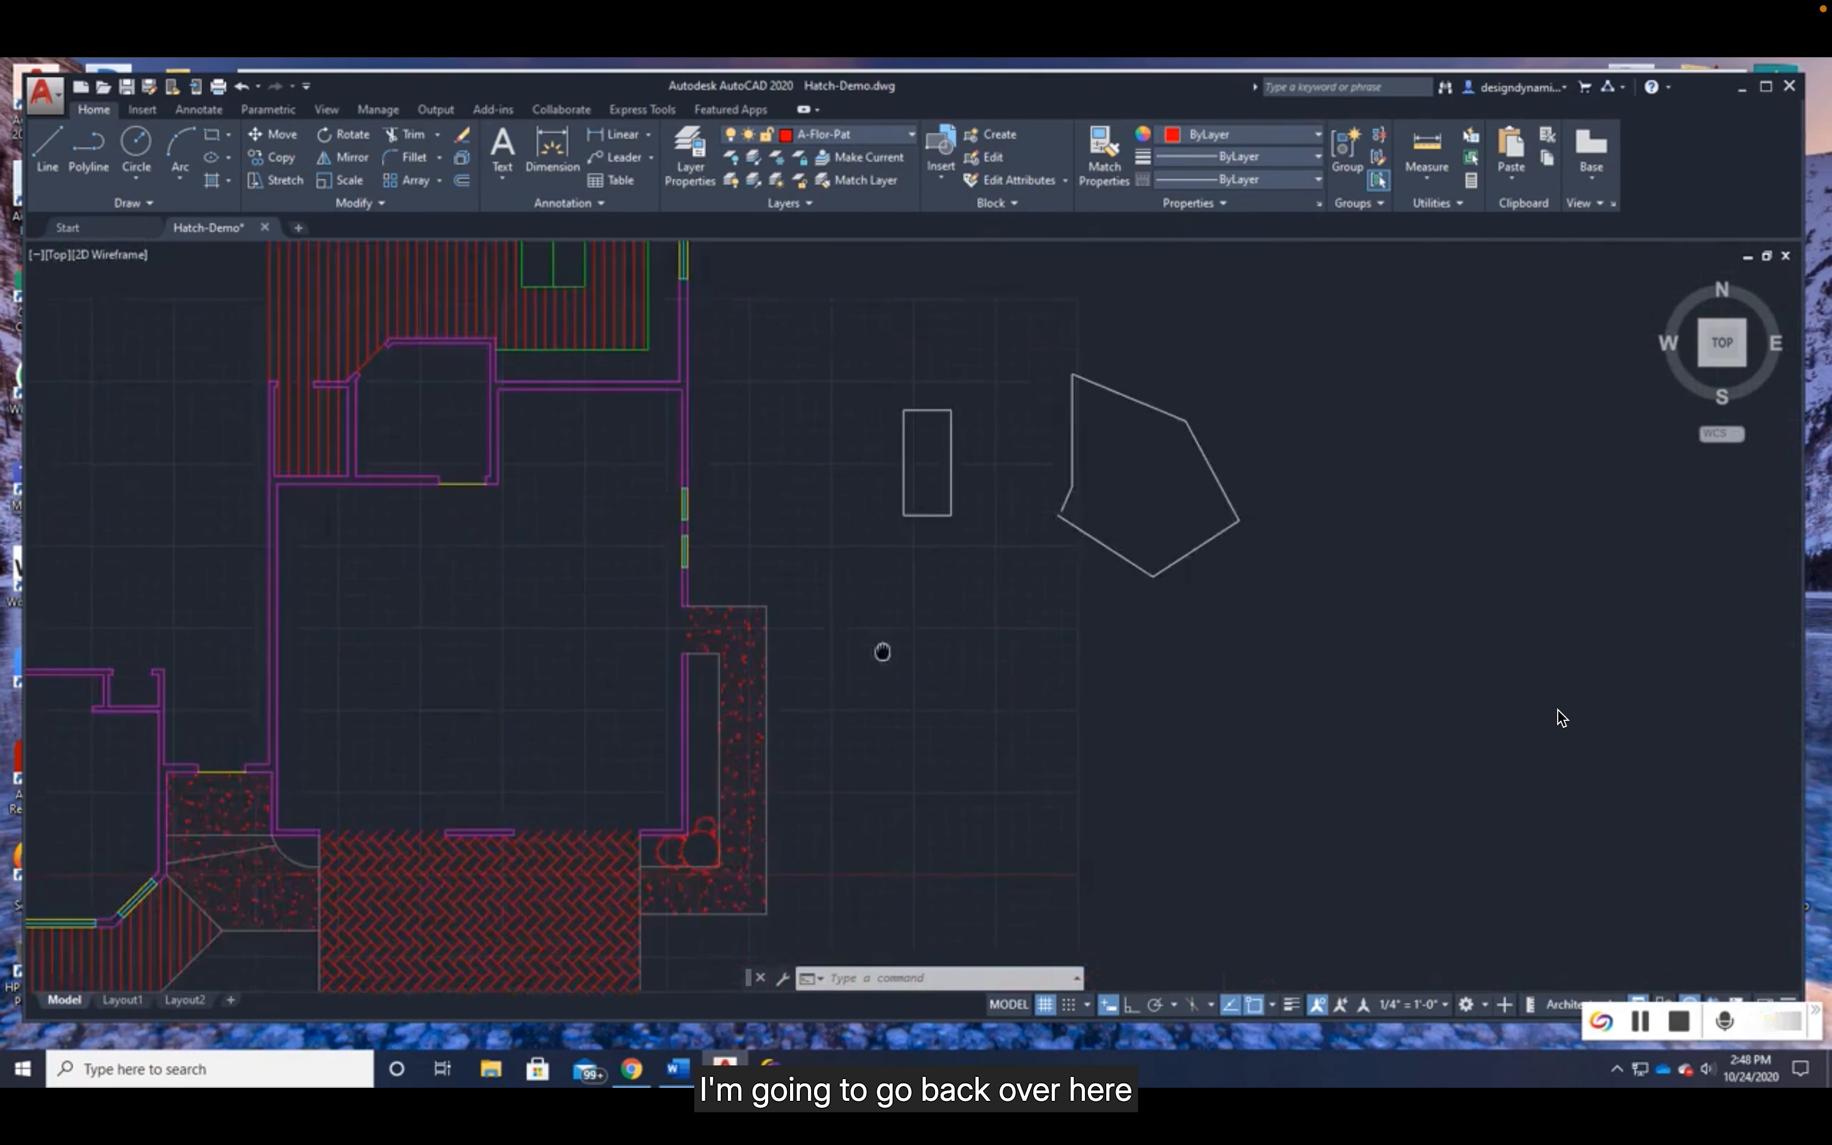
scroll(1016, 522, "up", 2)
middle_click_drag(1001, 511, 1022, 678)
scroll(958, 667, "up", 2)
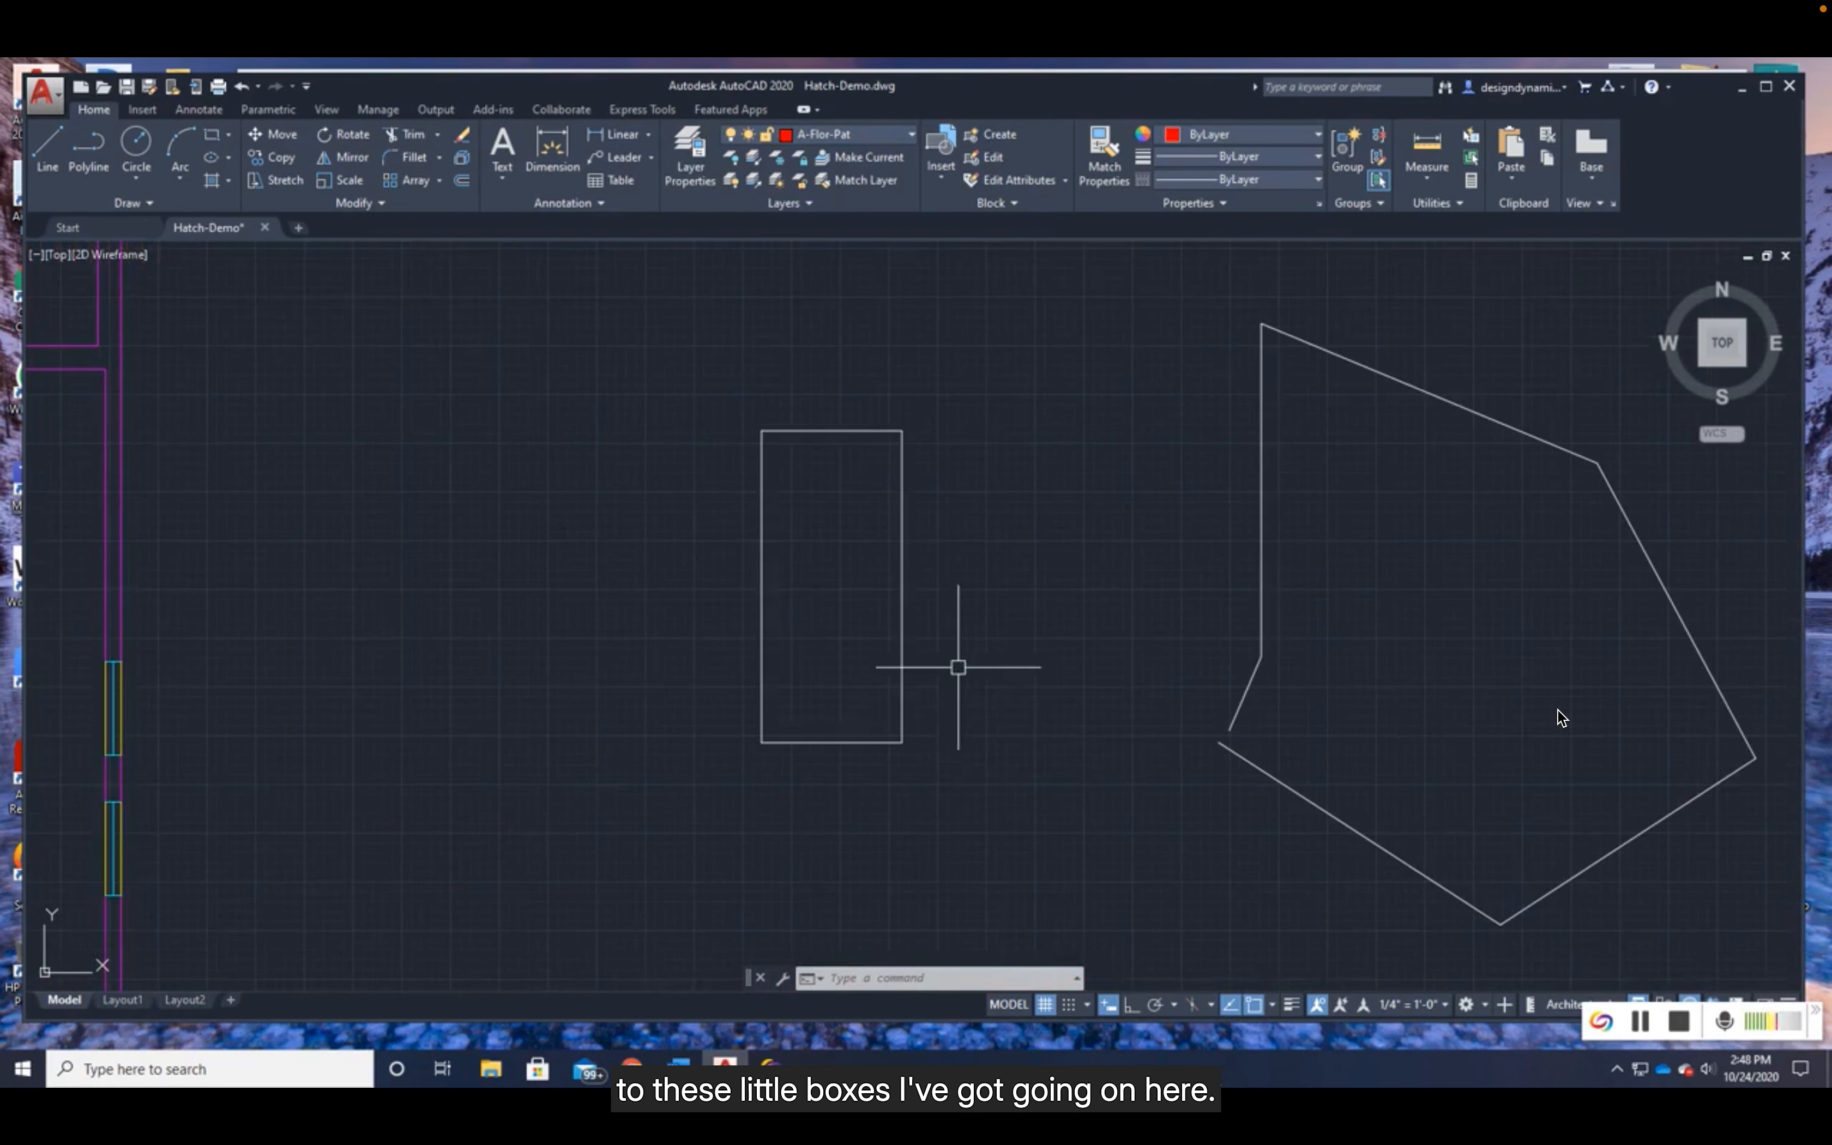
left_click(212, 178)
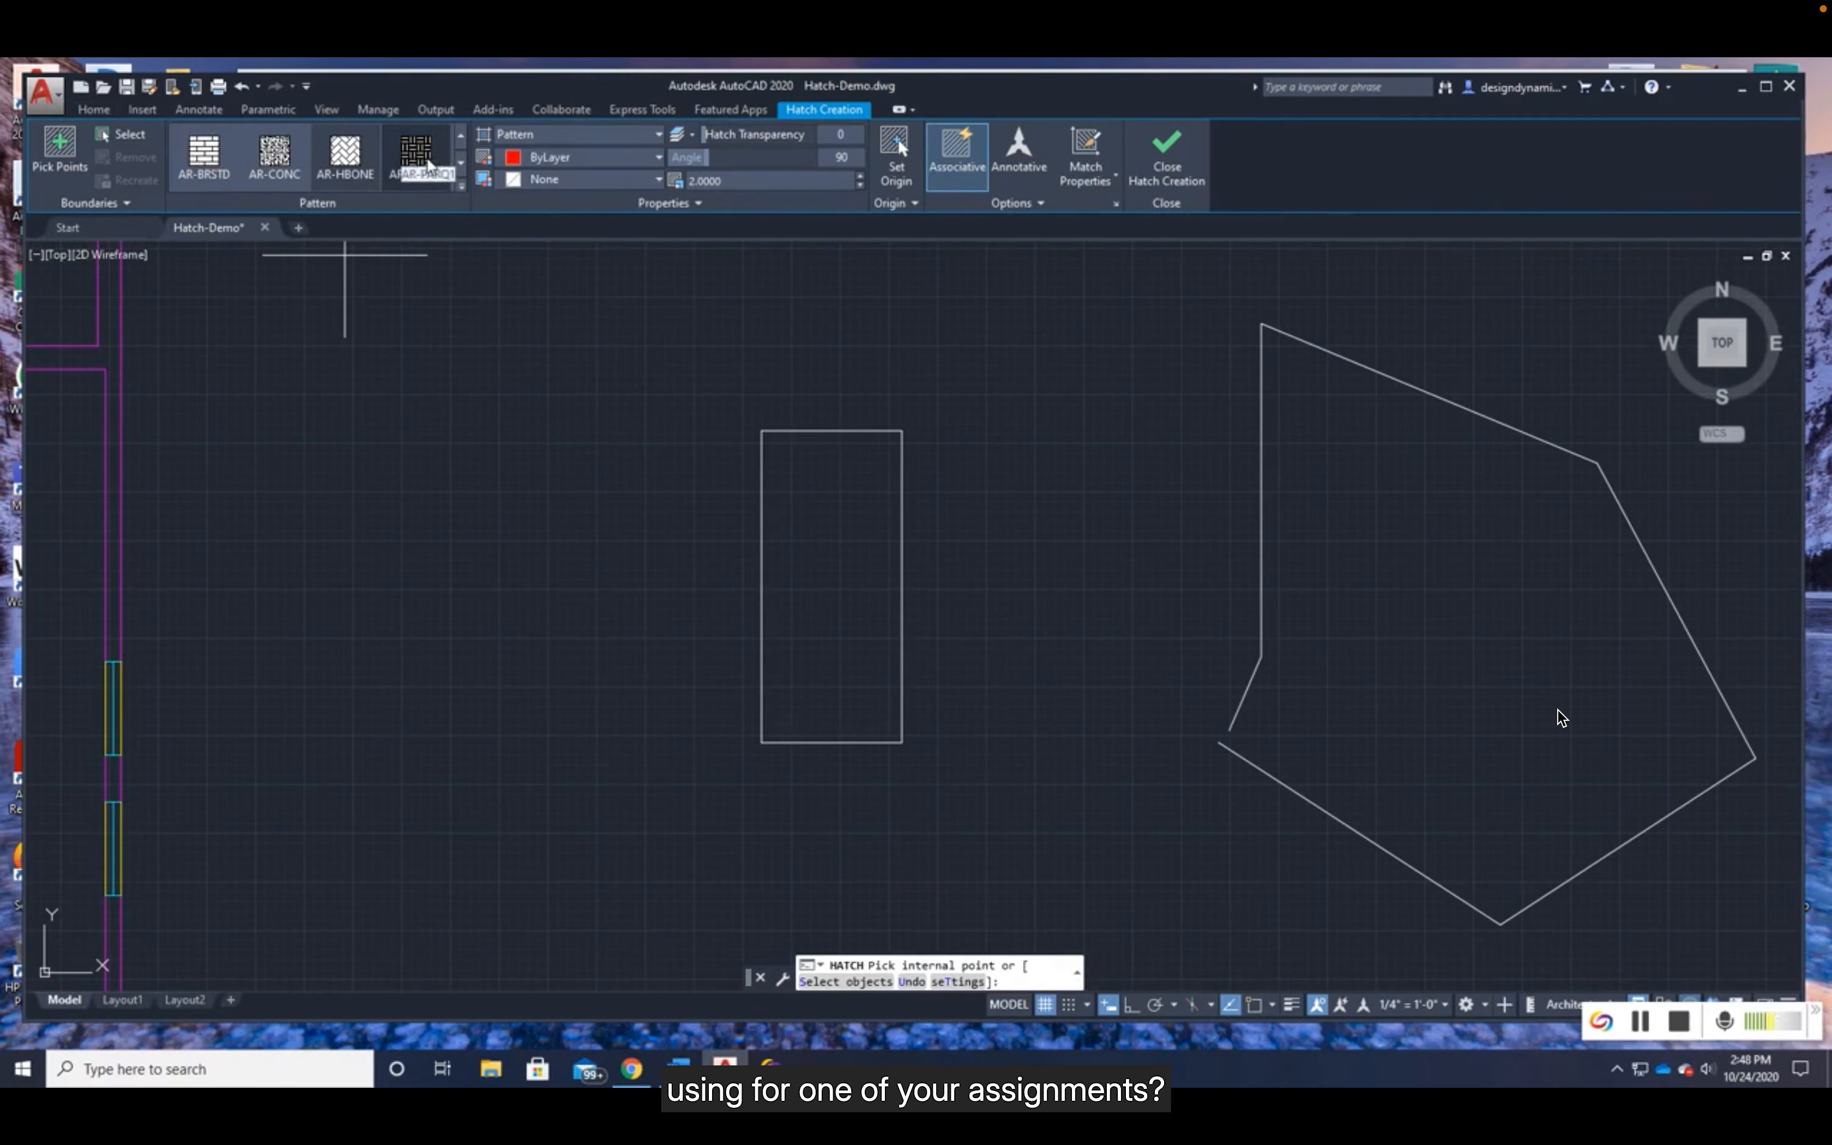
- Look through the available hatch patterns for the parquet pattern AR-PARQ1, including the expanded pattern gallery
left_click(460, 164)
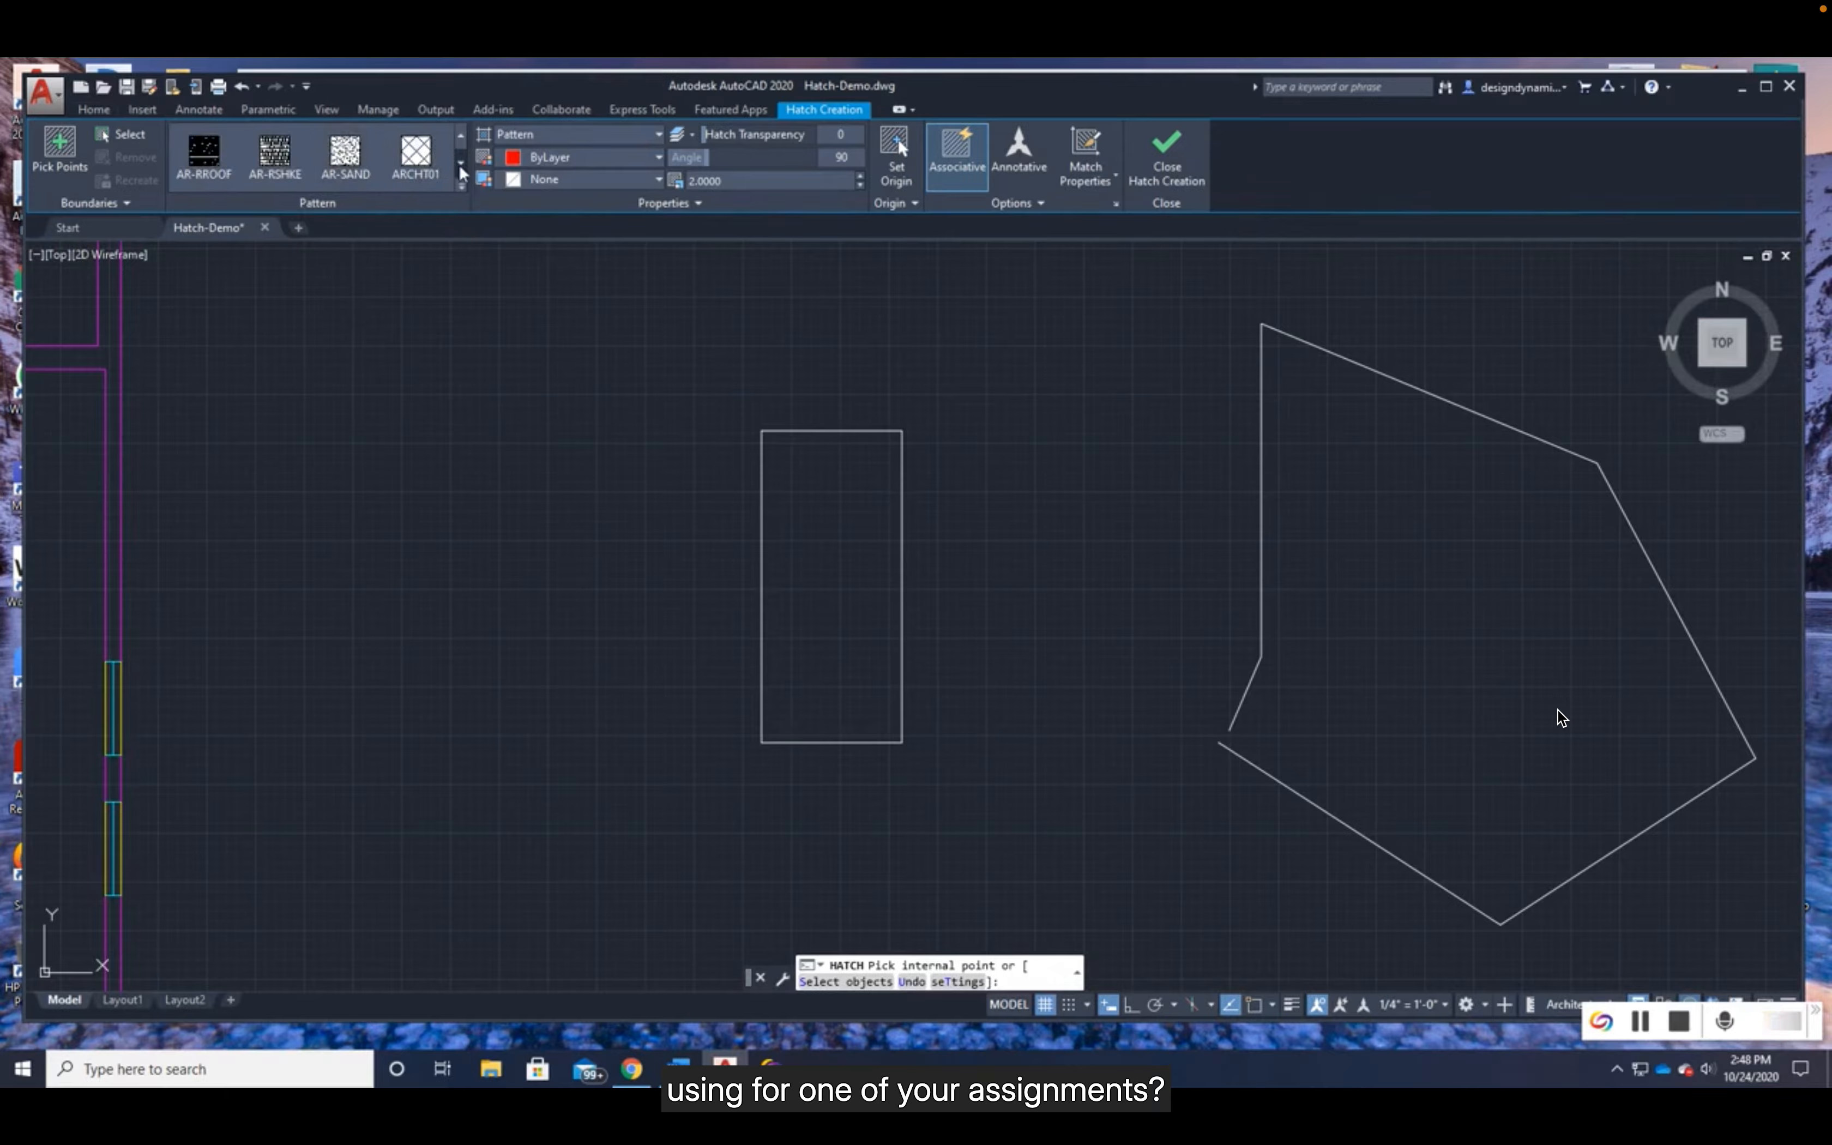
left_click(460, 164)
left_click(460, 164)
left_click(460, 164)
left_click(460, 138)
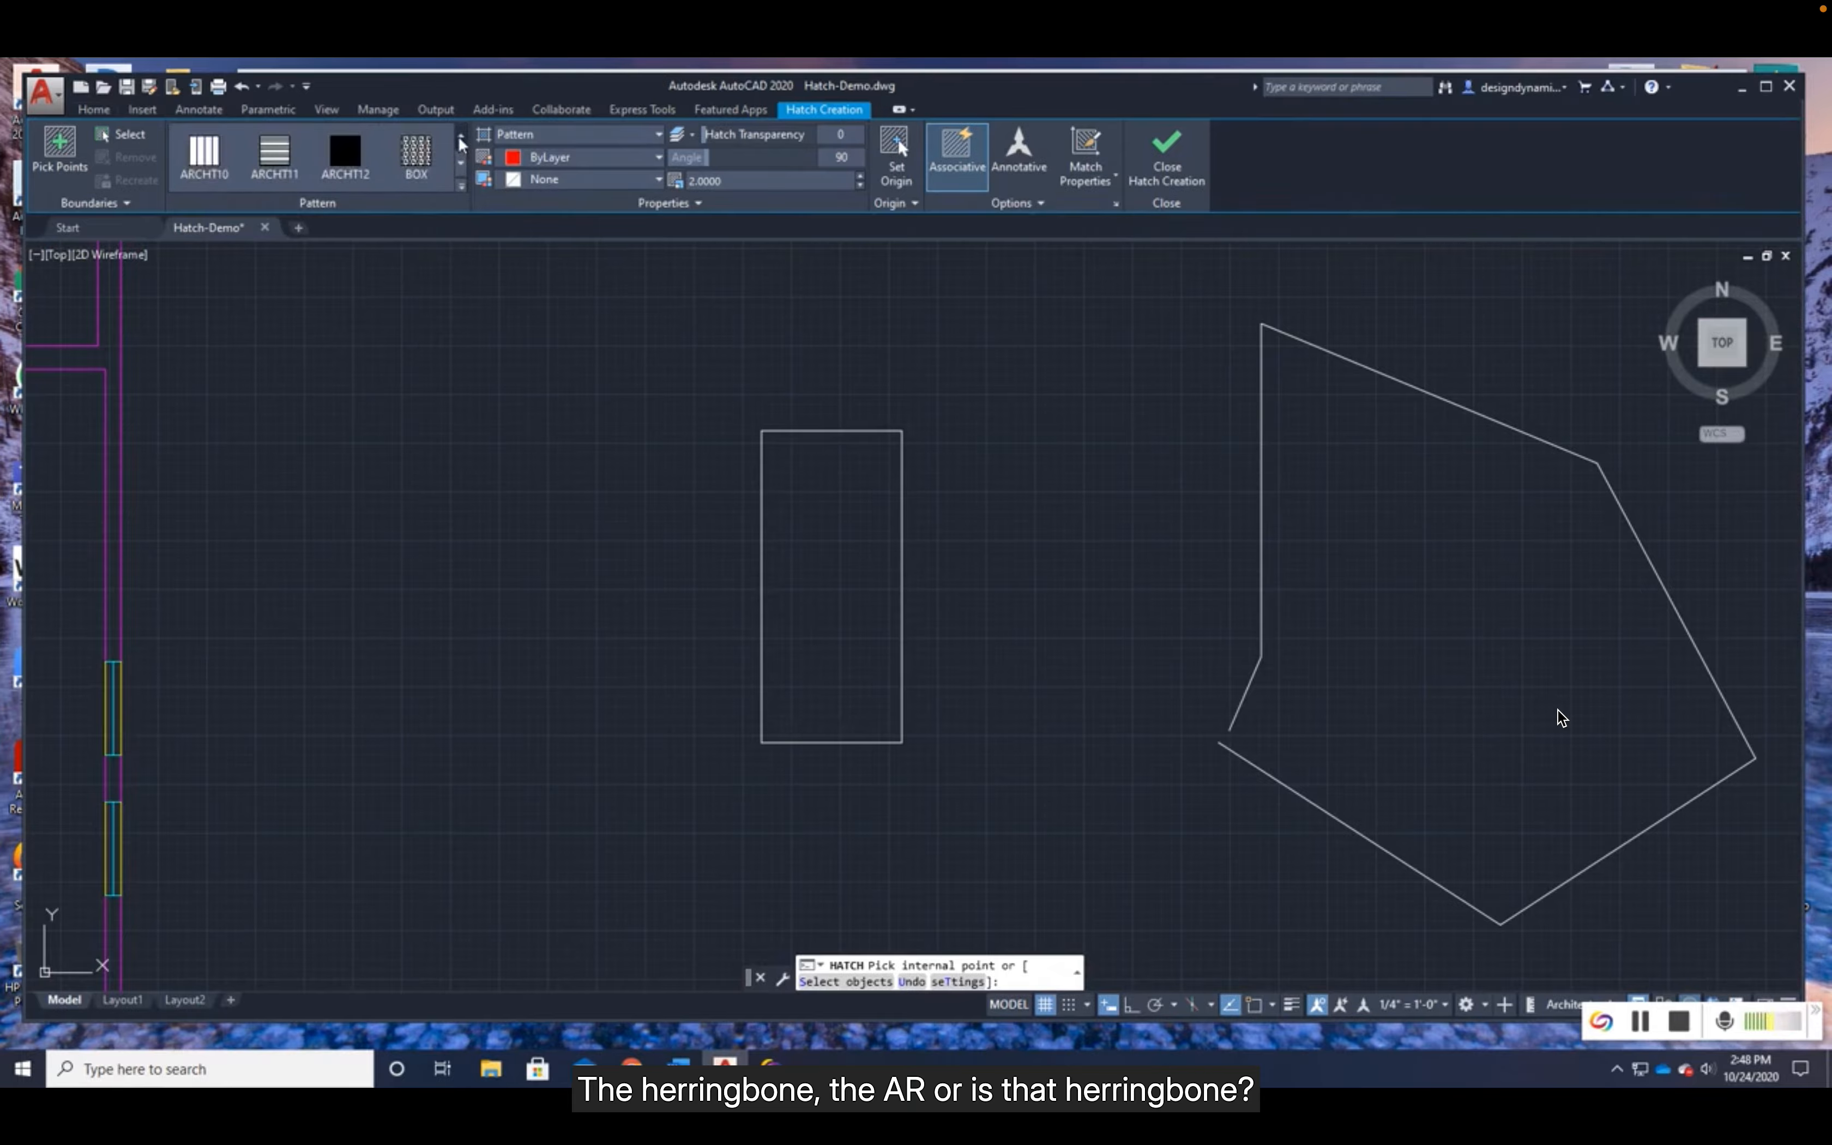
left_click(460, 138)
left_click(460, 137)
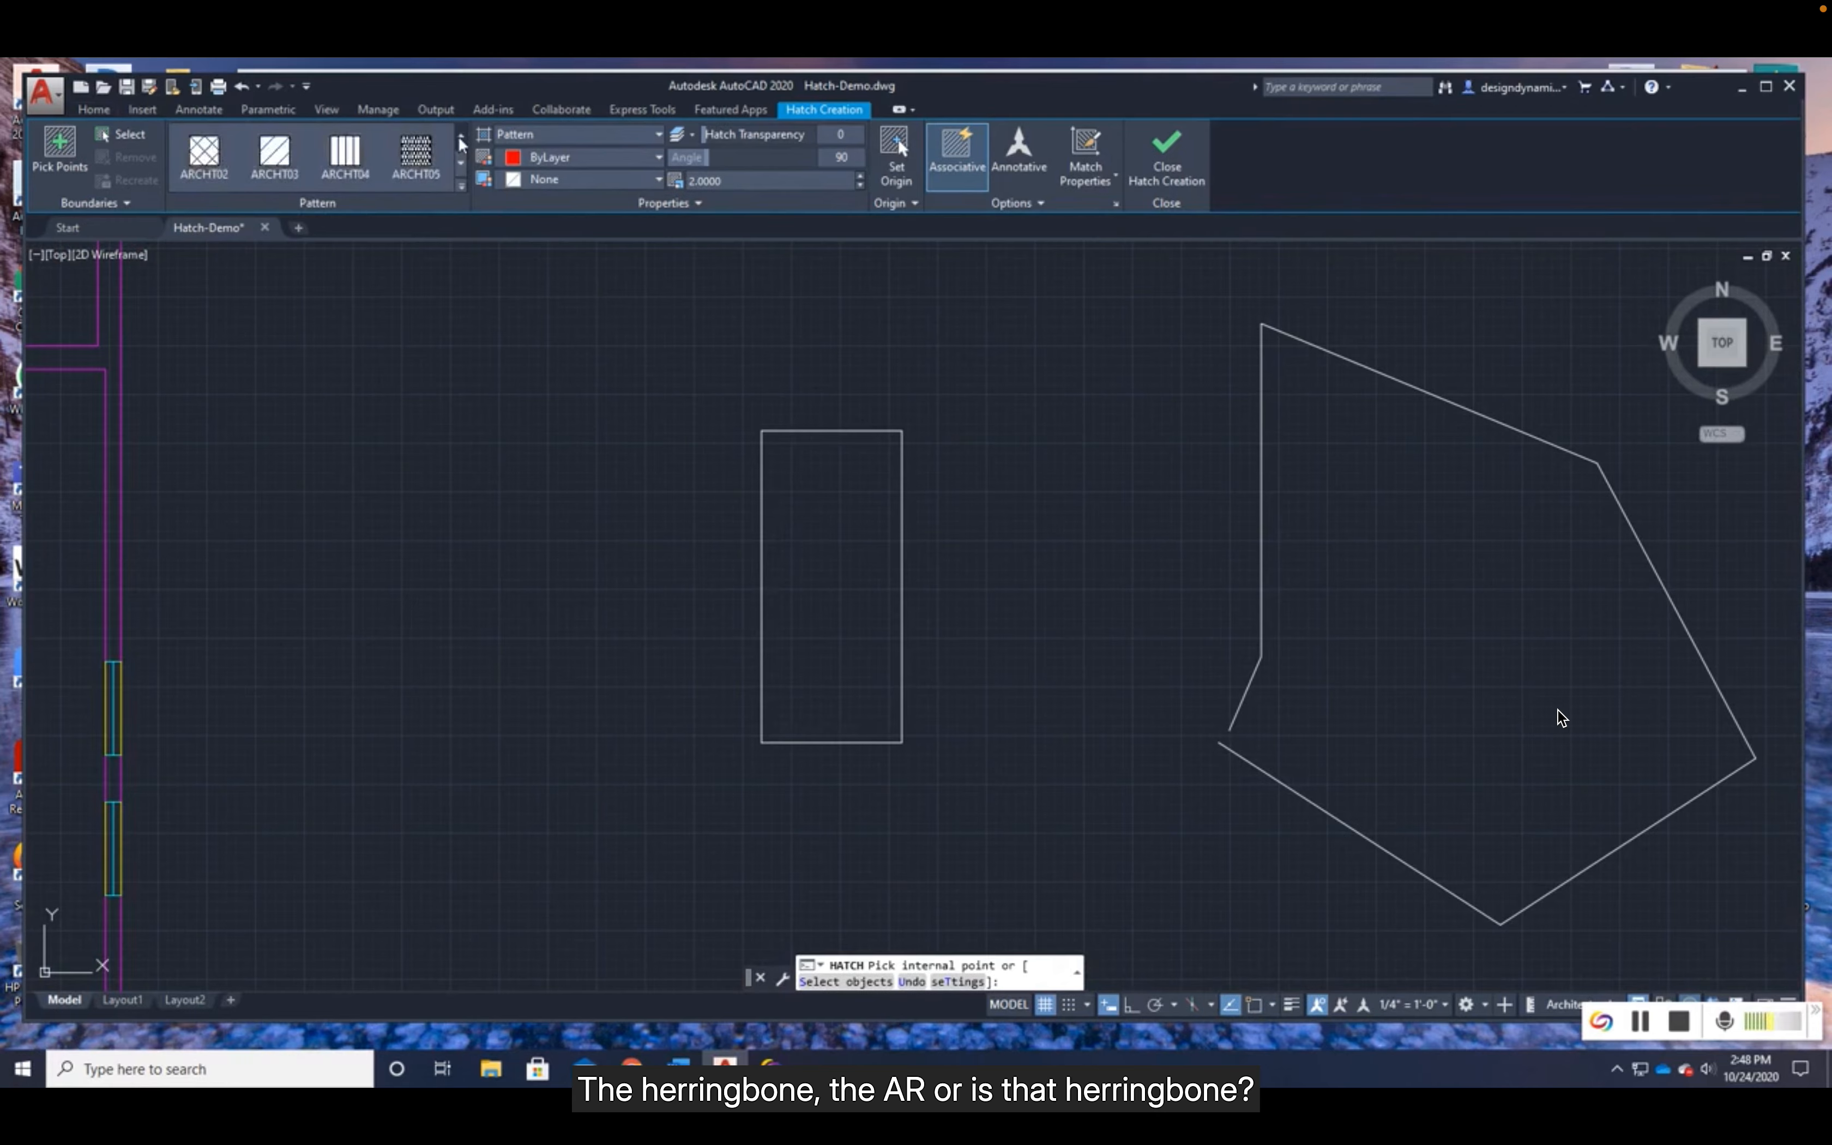
left_click(459, 138)
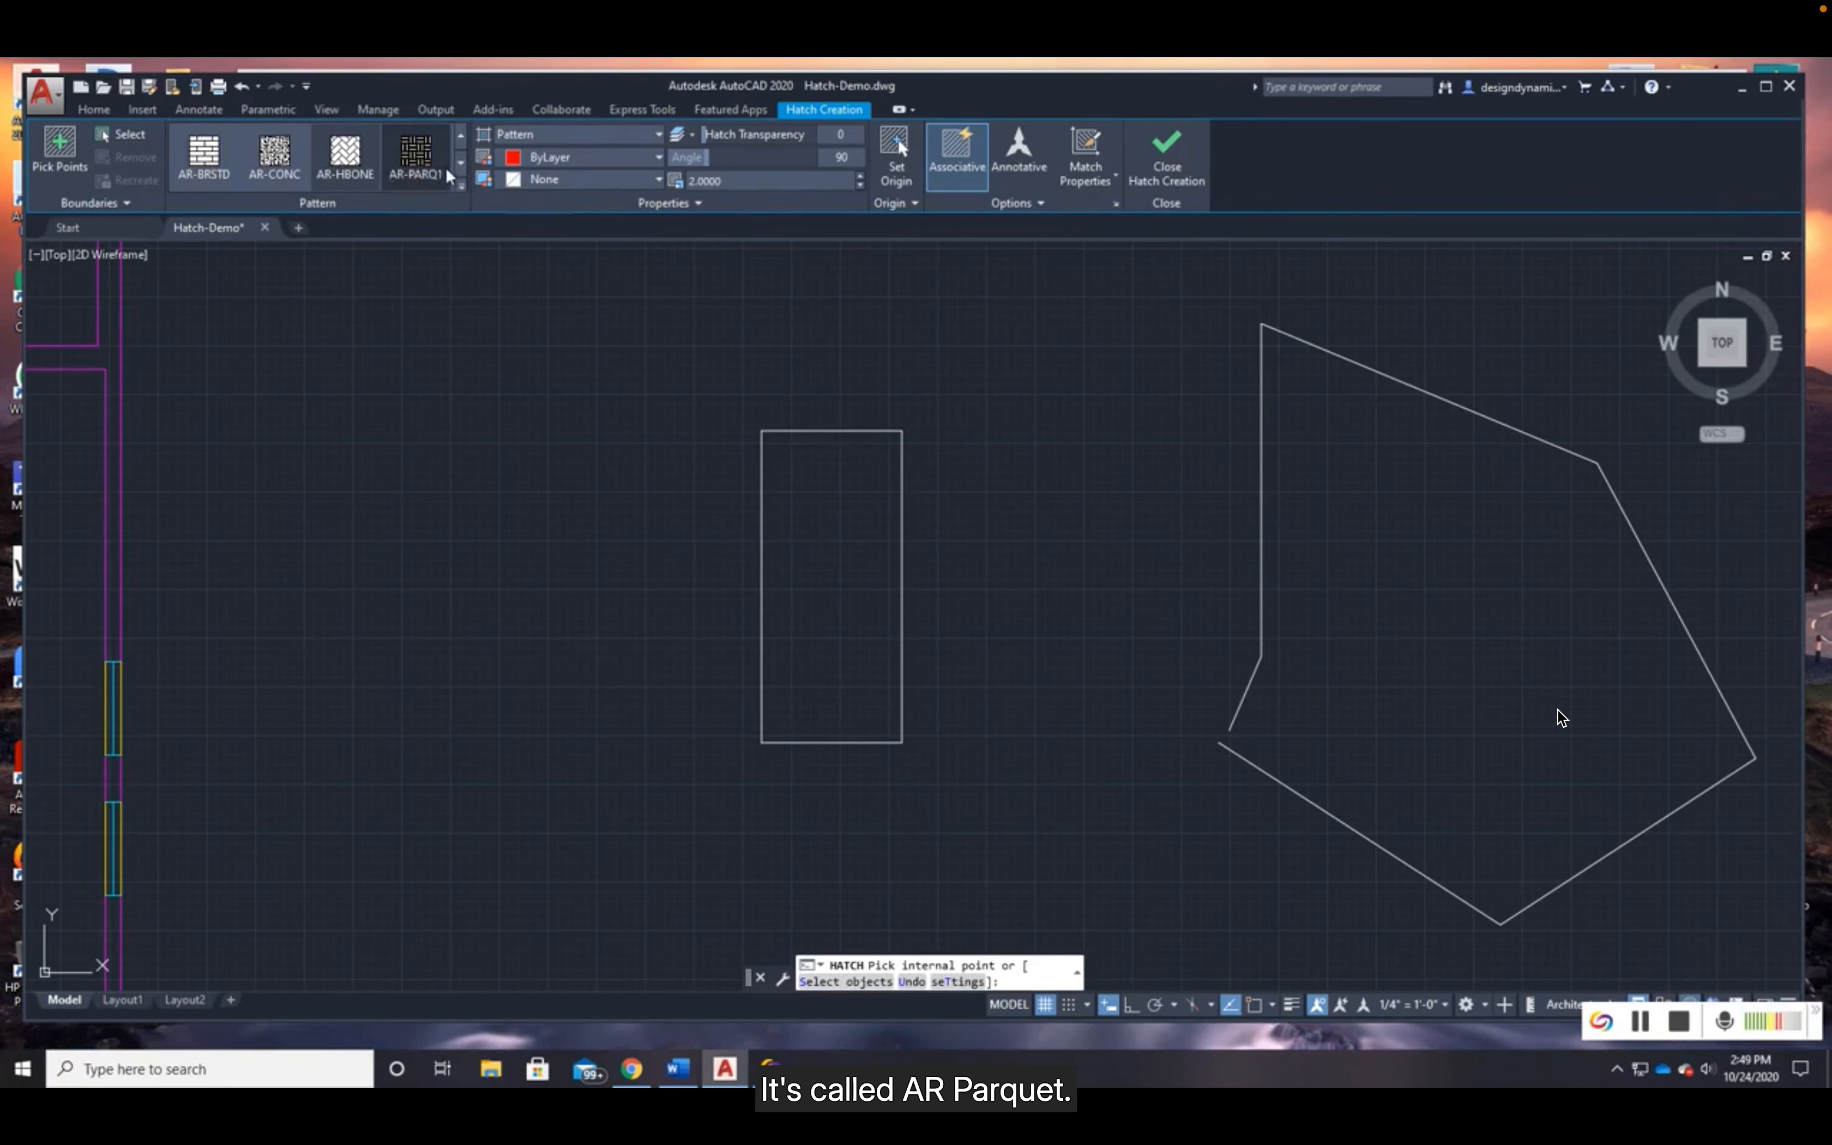
left_click(461, 186)
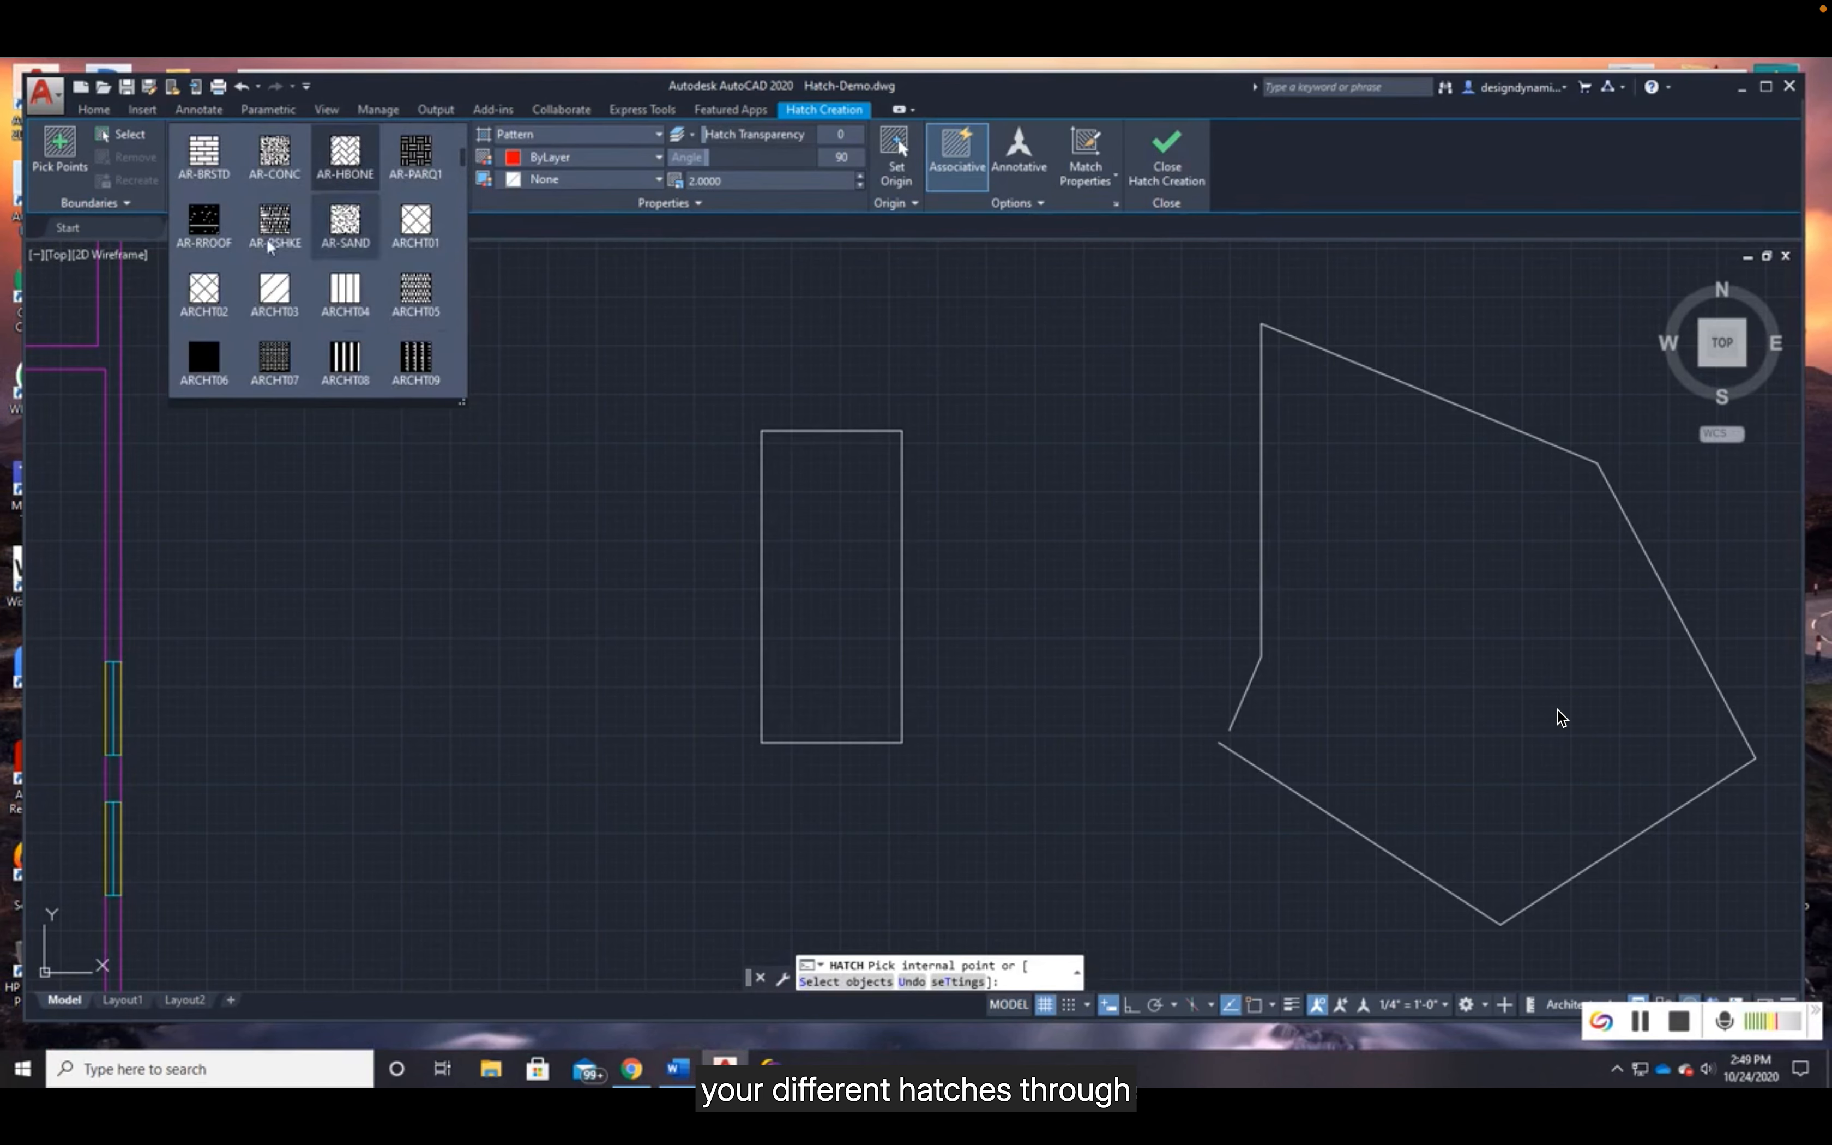
left_click(553, 302)
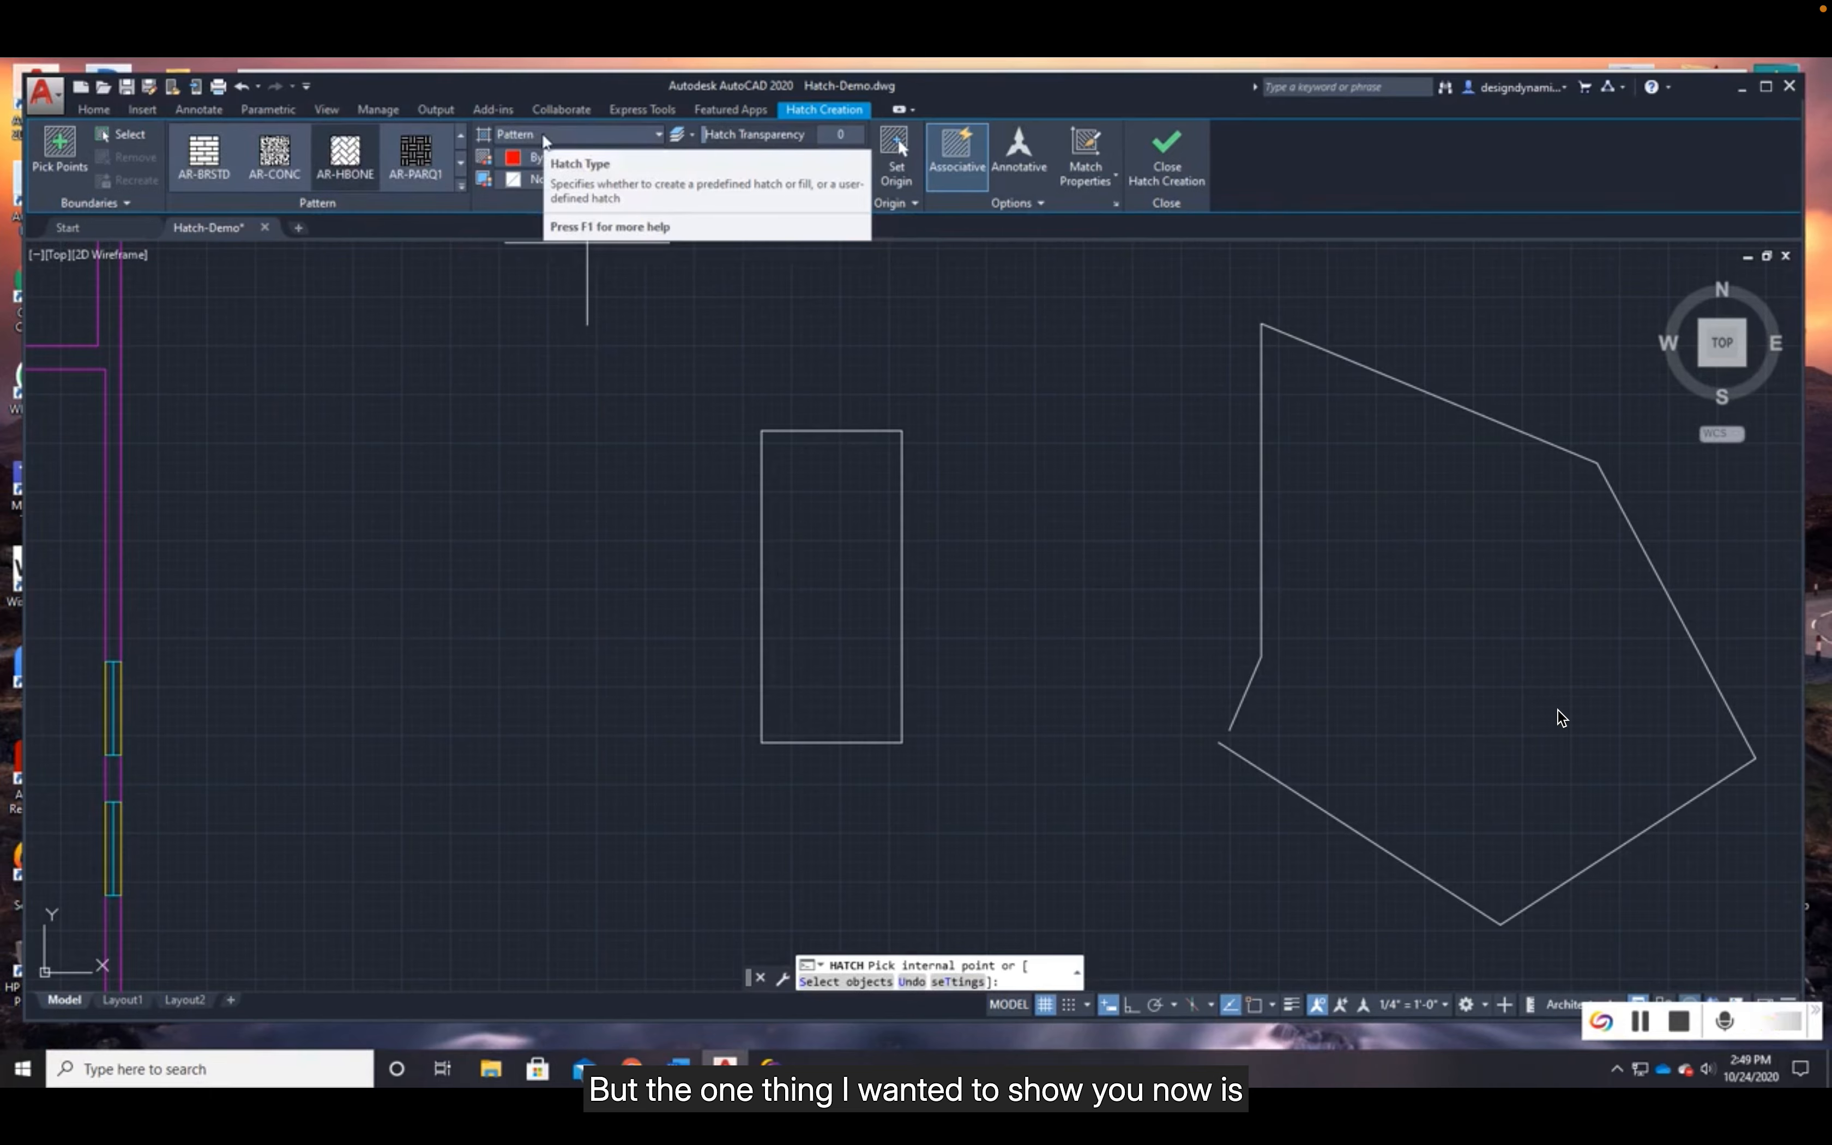
- Set the hatch type to Gradient and its second color to orange 242,103,34
left_click(526, 139)
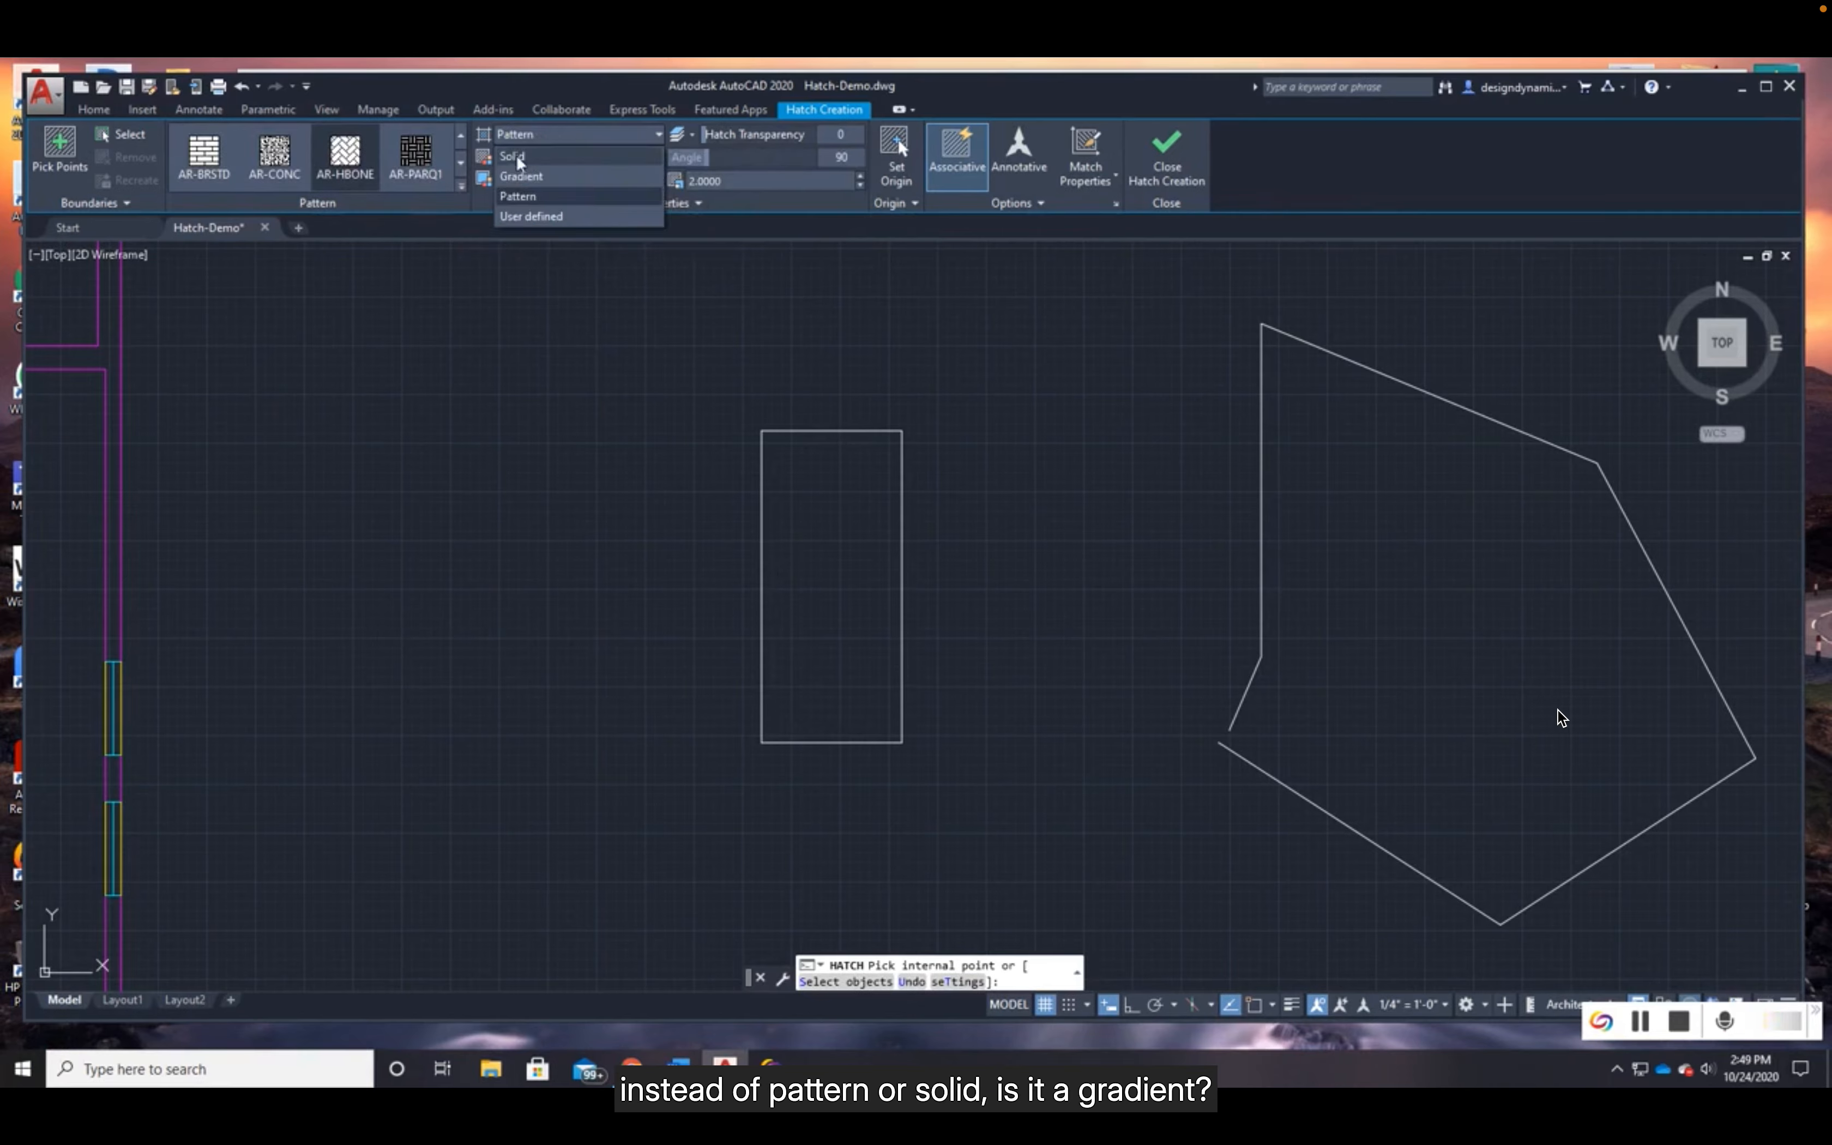
left_click(526, 177)
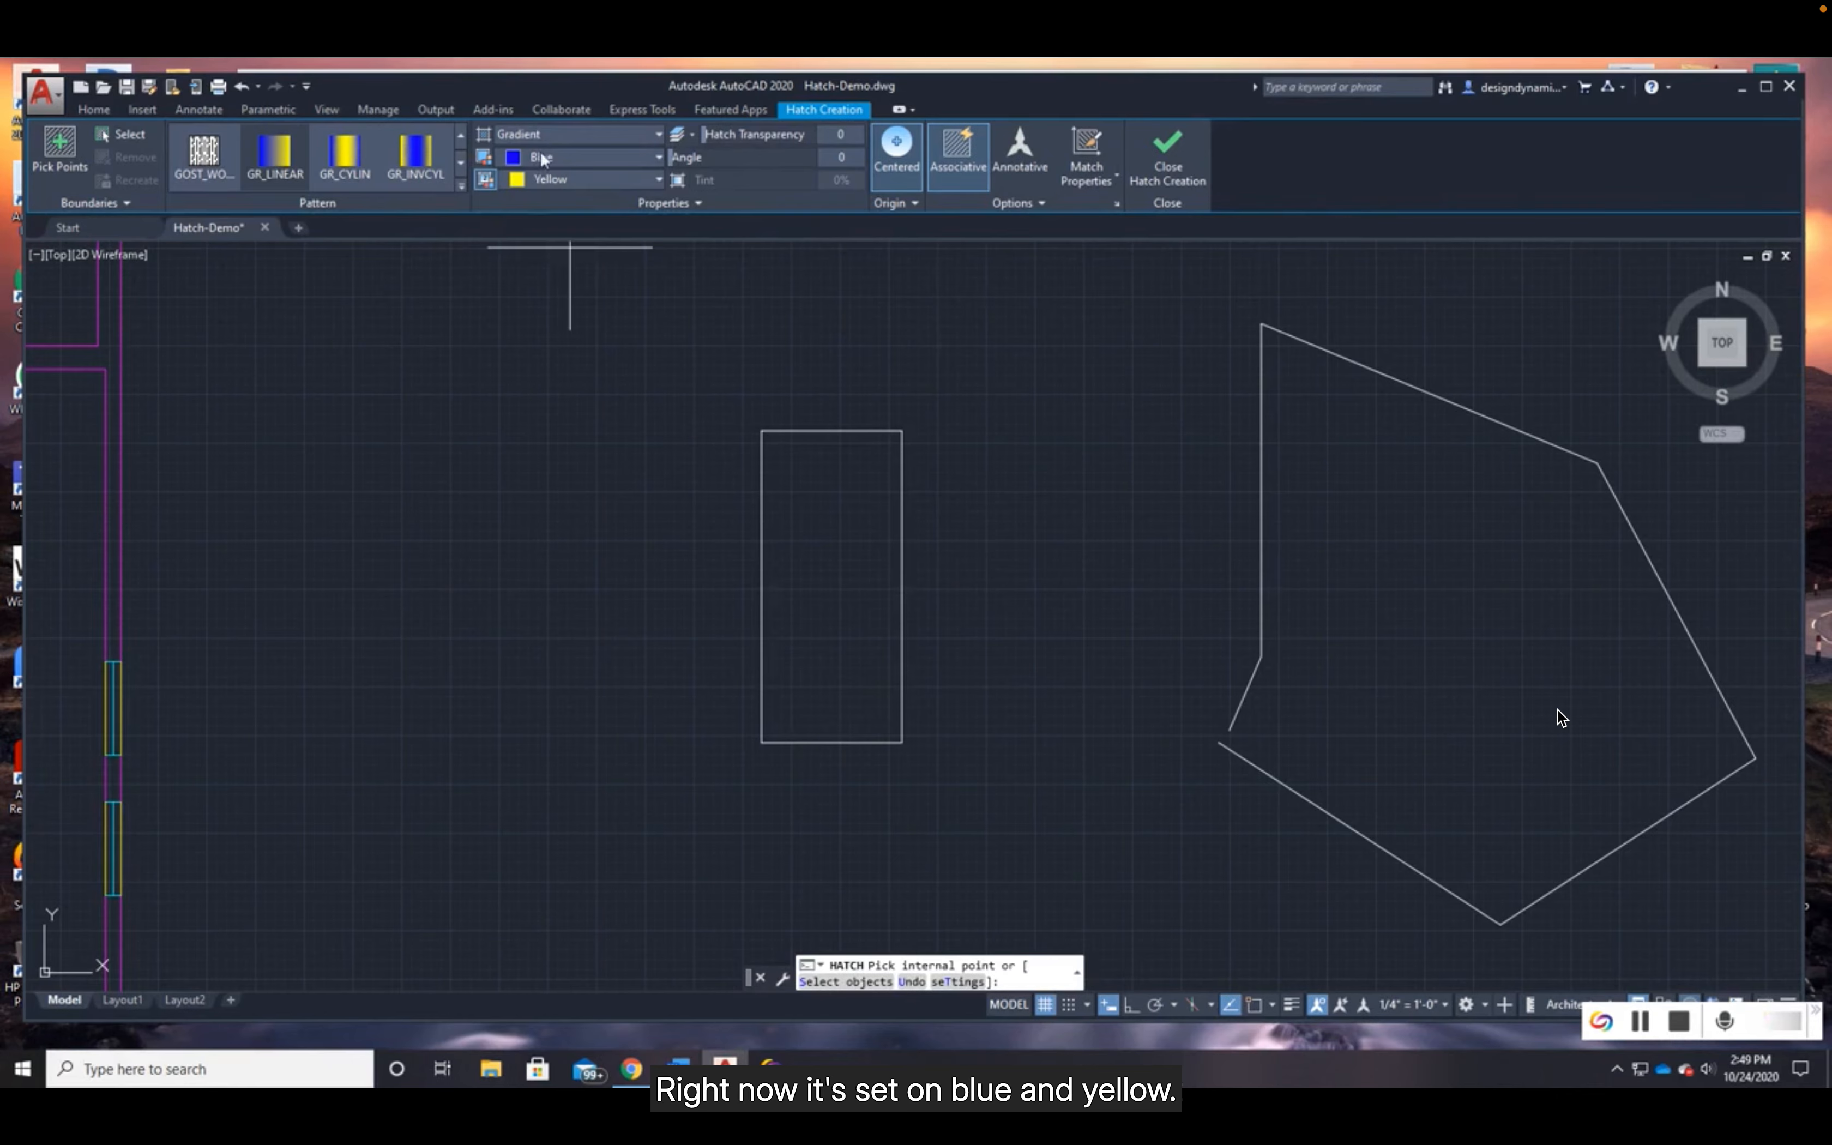
left_click(532, 181)
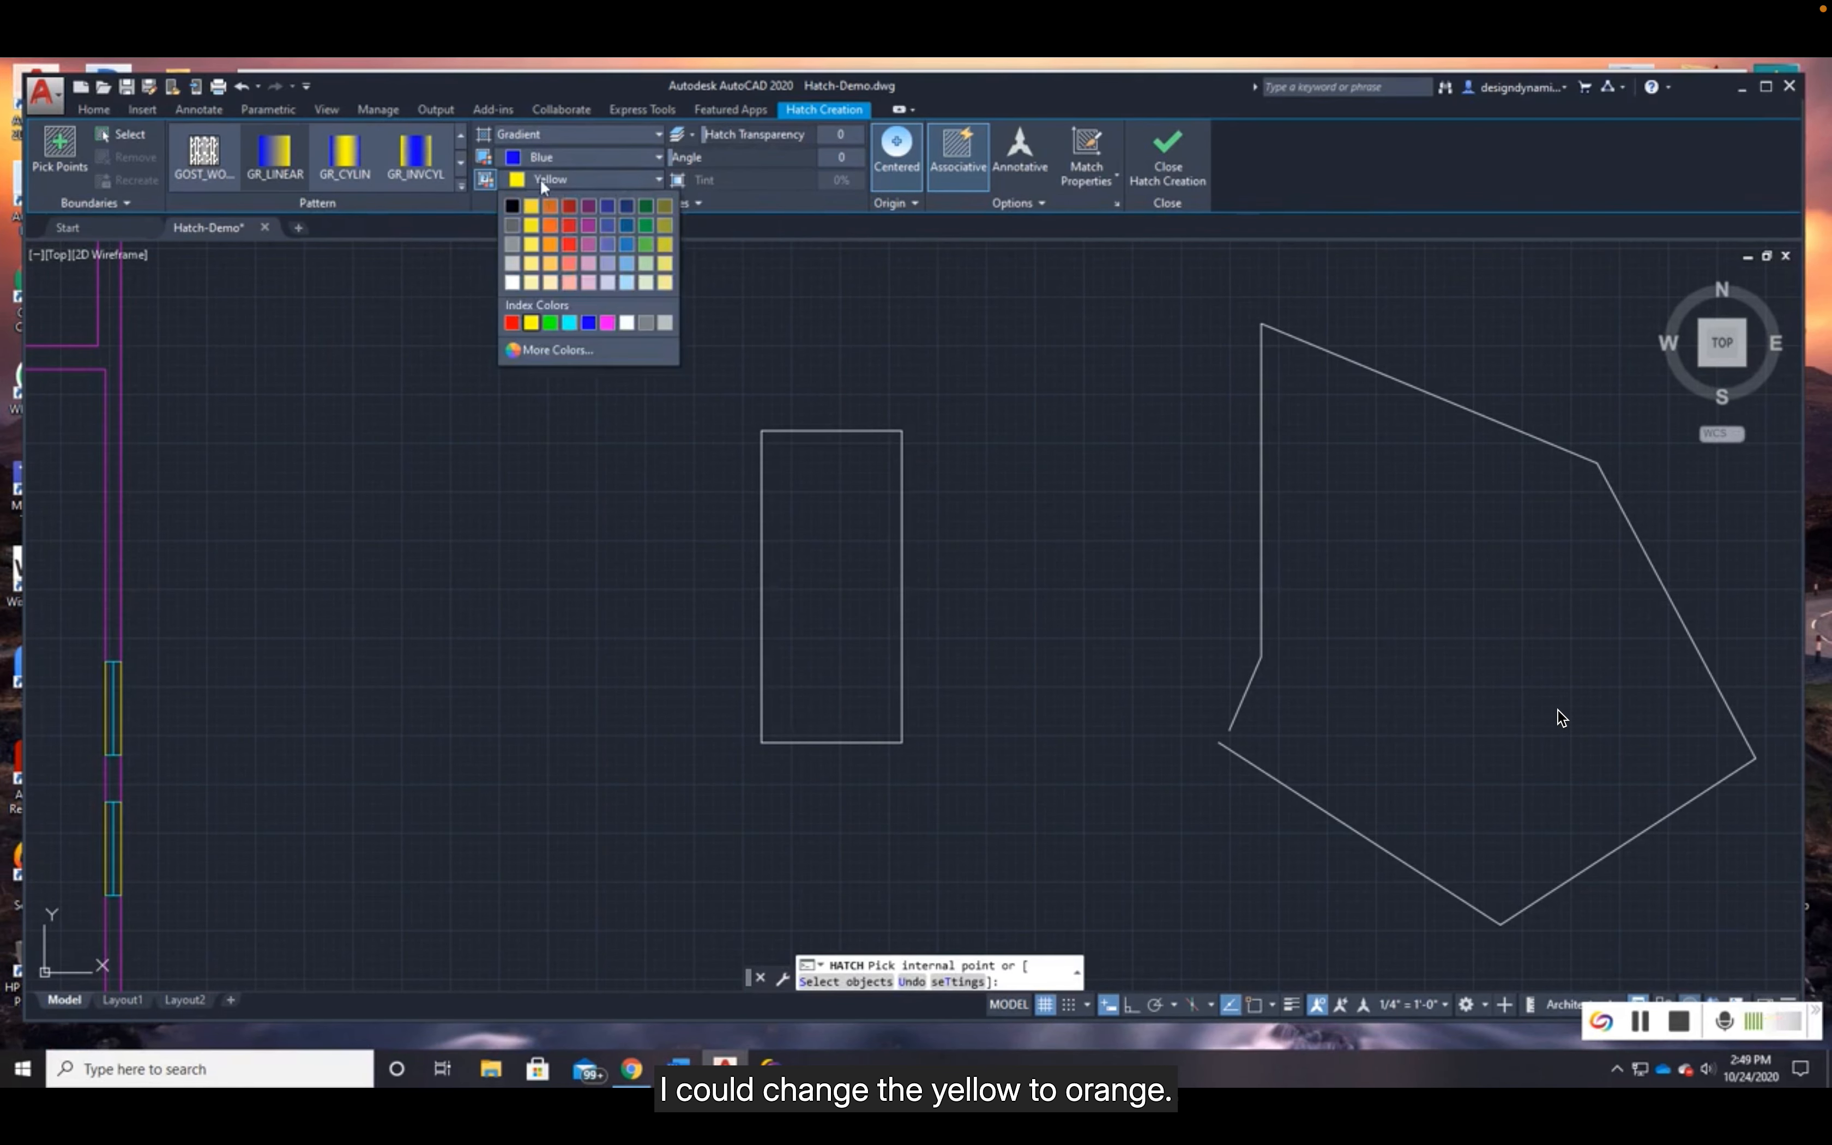
left_click(551, 208)
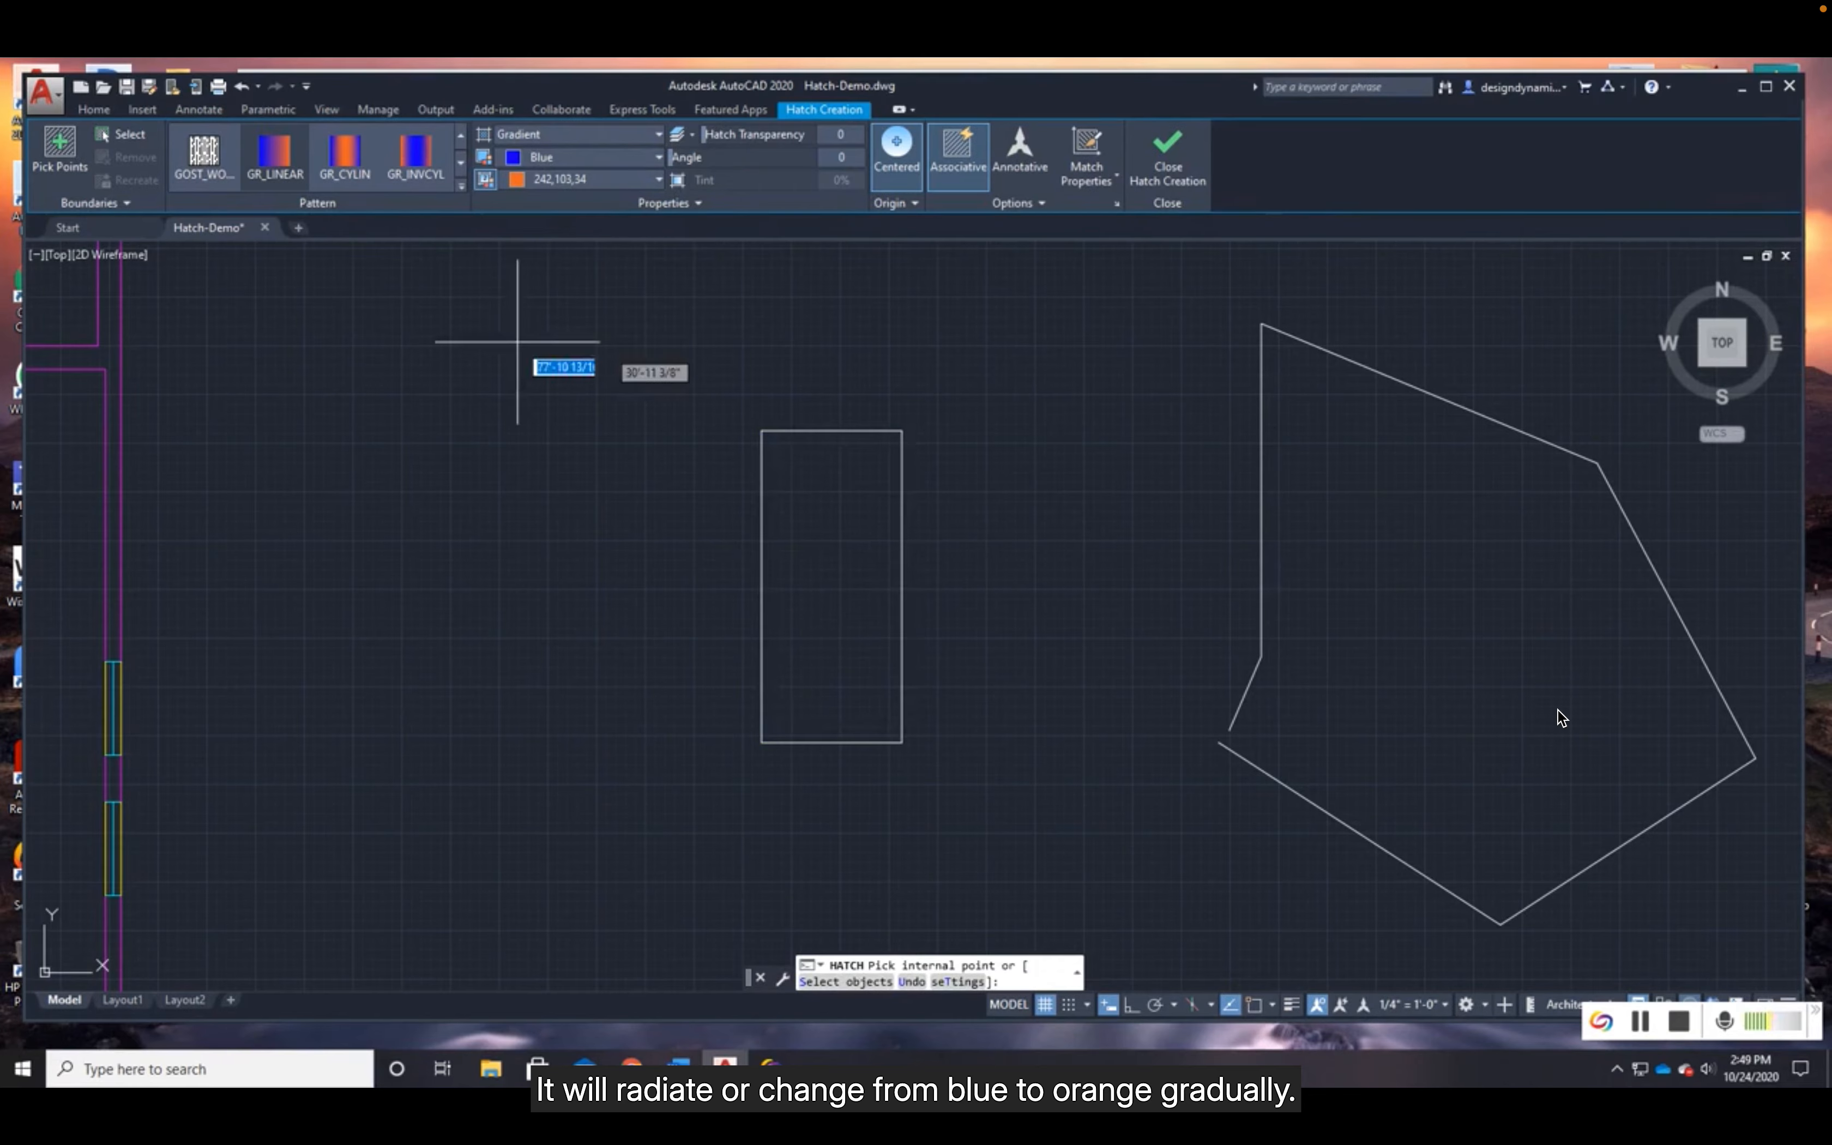
- Fill the practice rectangle with the GR_INVSPH gradient
left_click(460, 161)
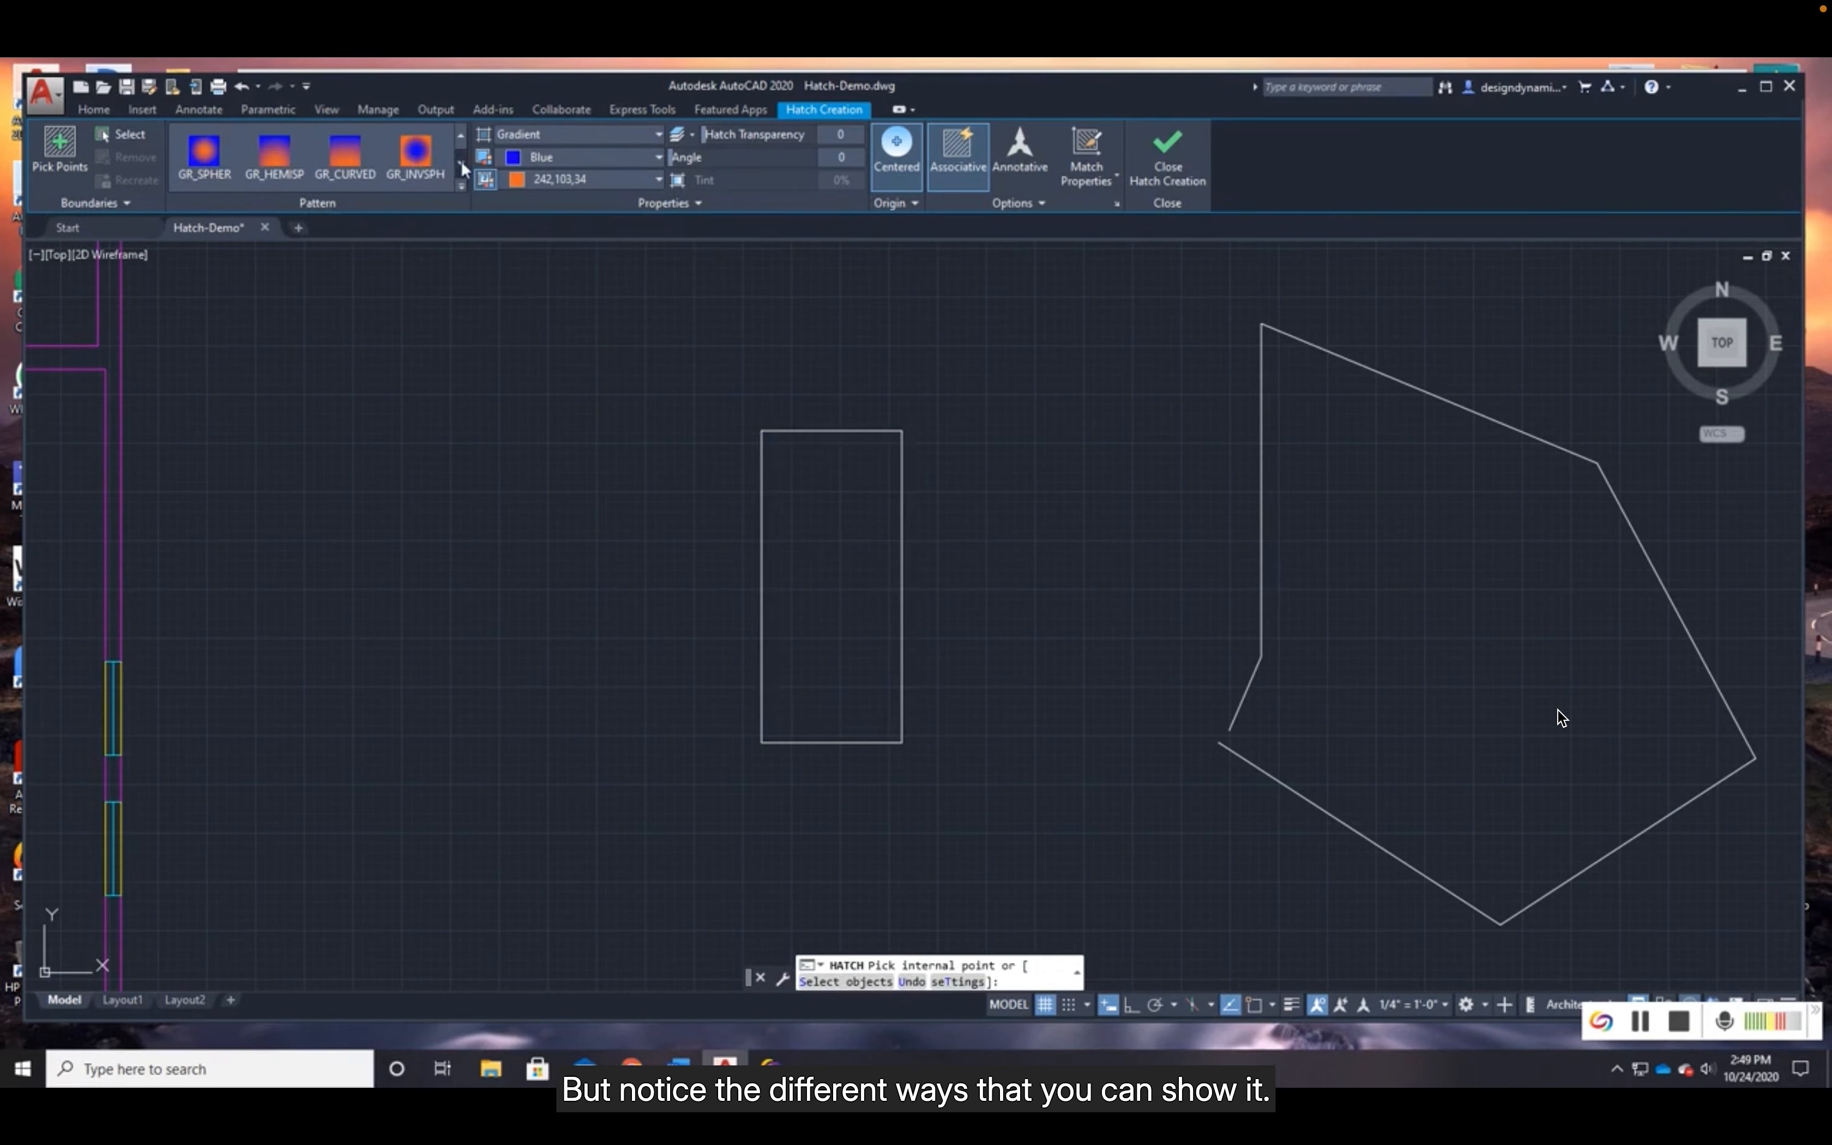
left_click(429, 157)
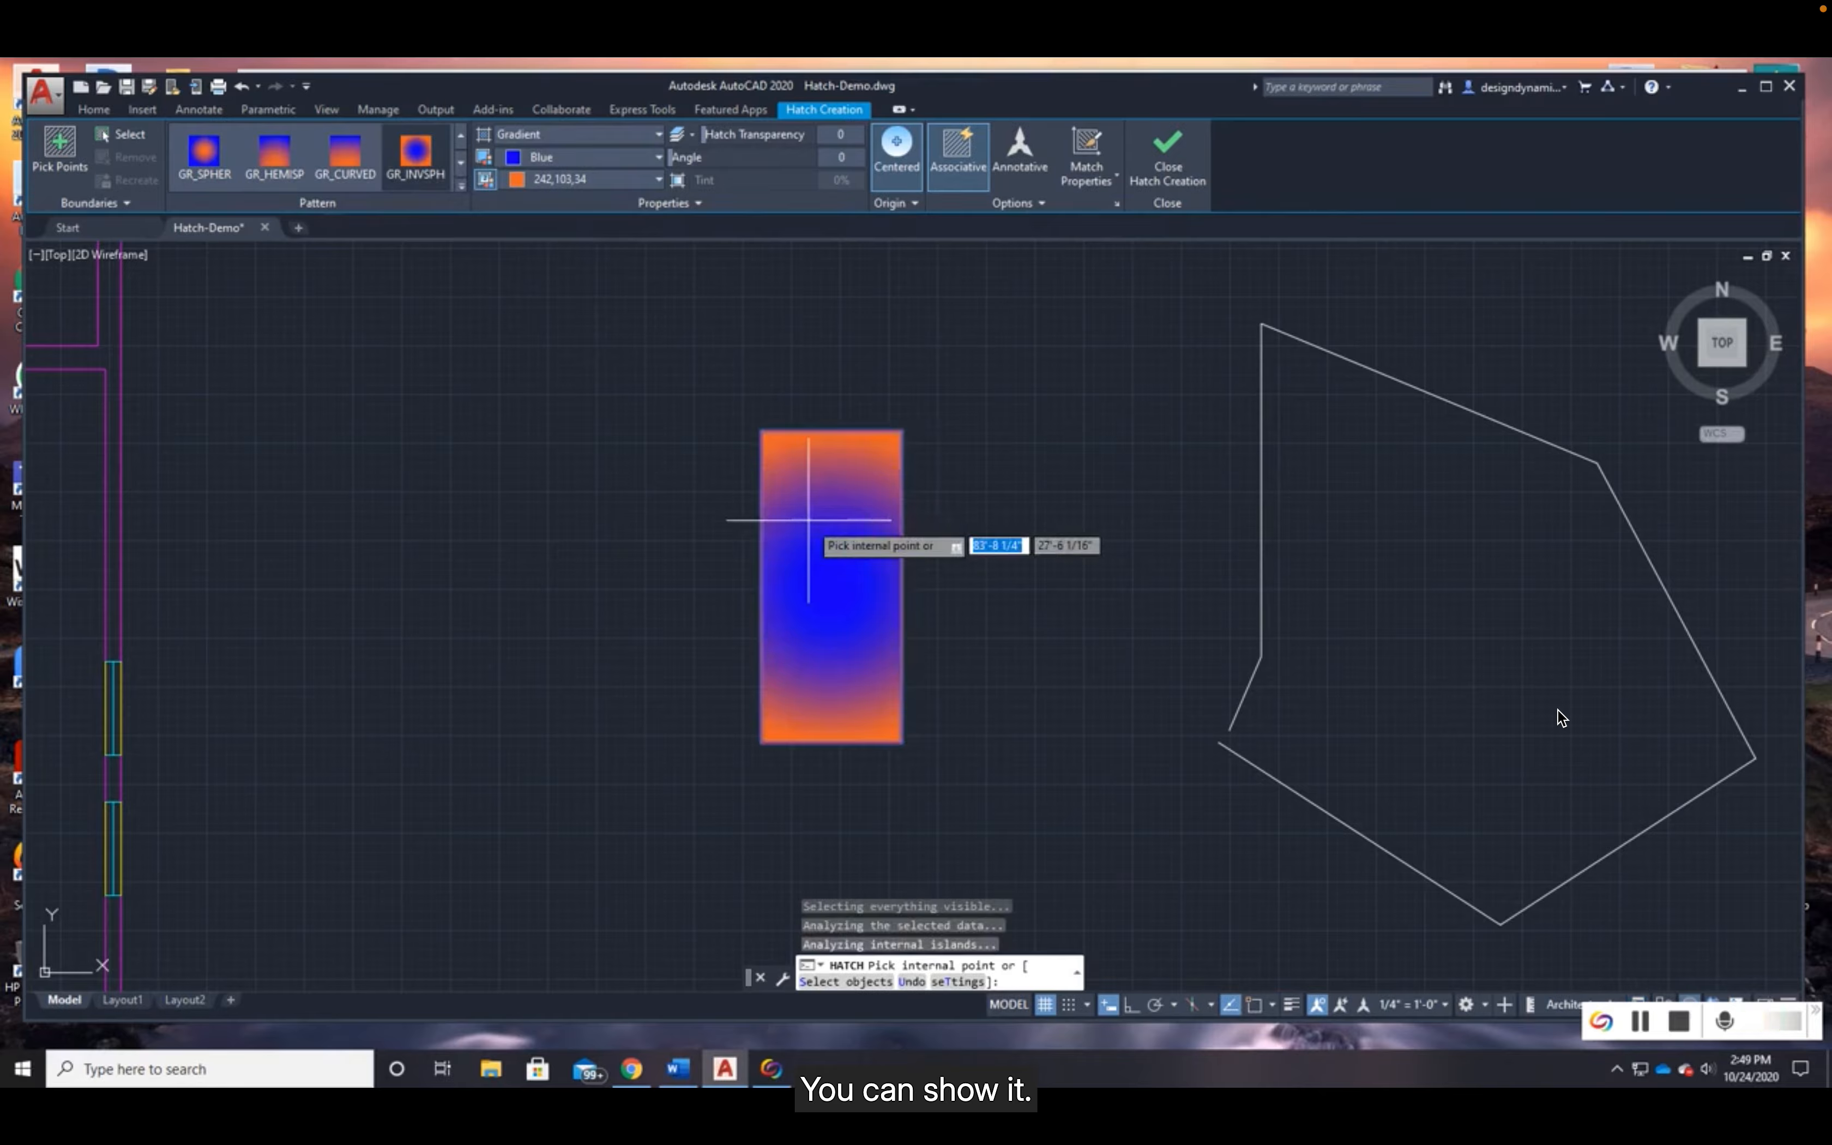
left_click(420, 157)
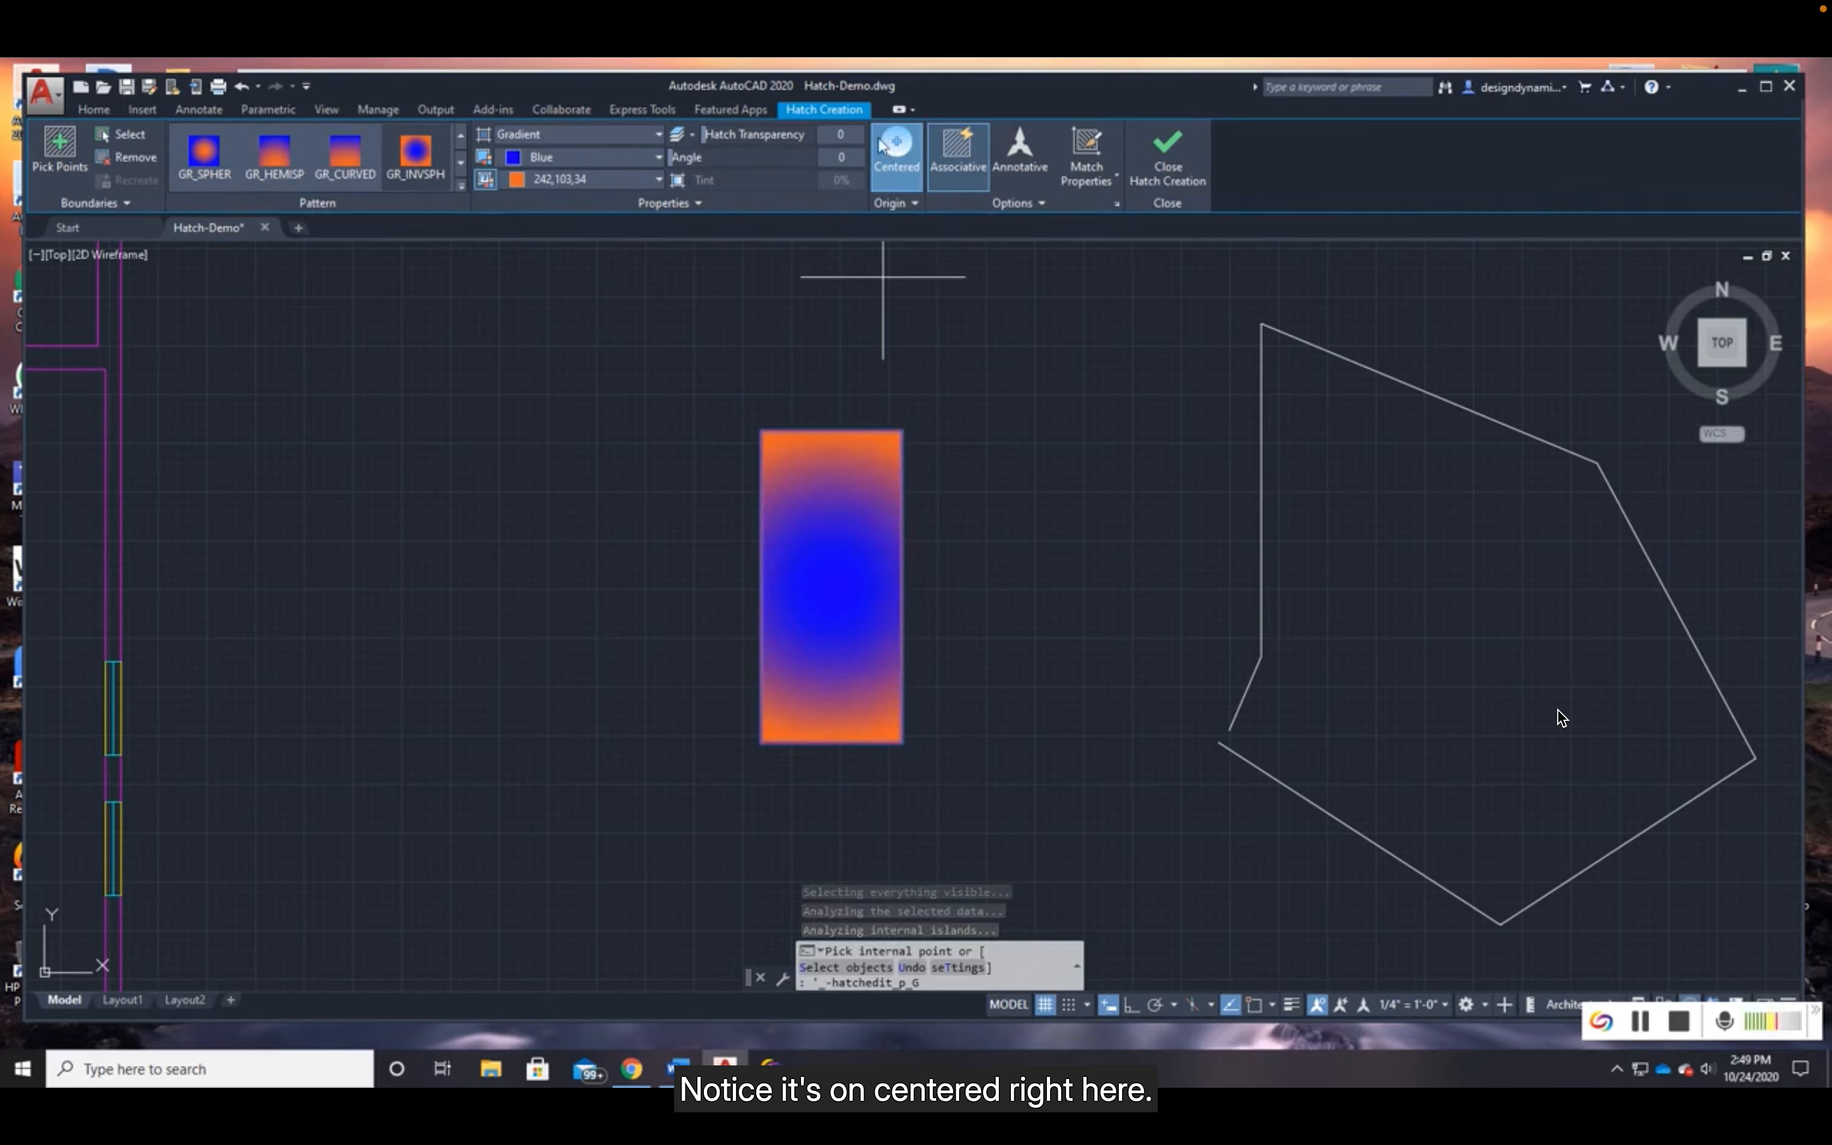
- Turn off the Centered origin of the rectangle's gradient and try other gradient patterns such as GR_HEMISP
left_click(897, 171)
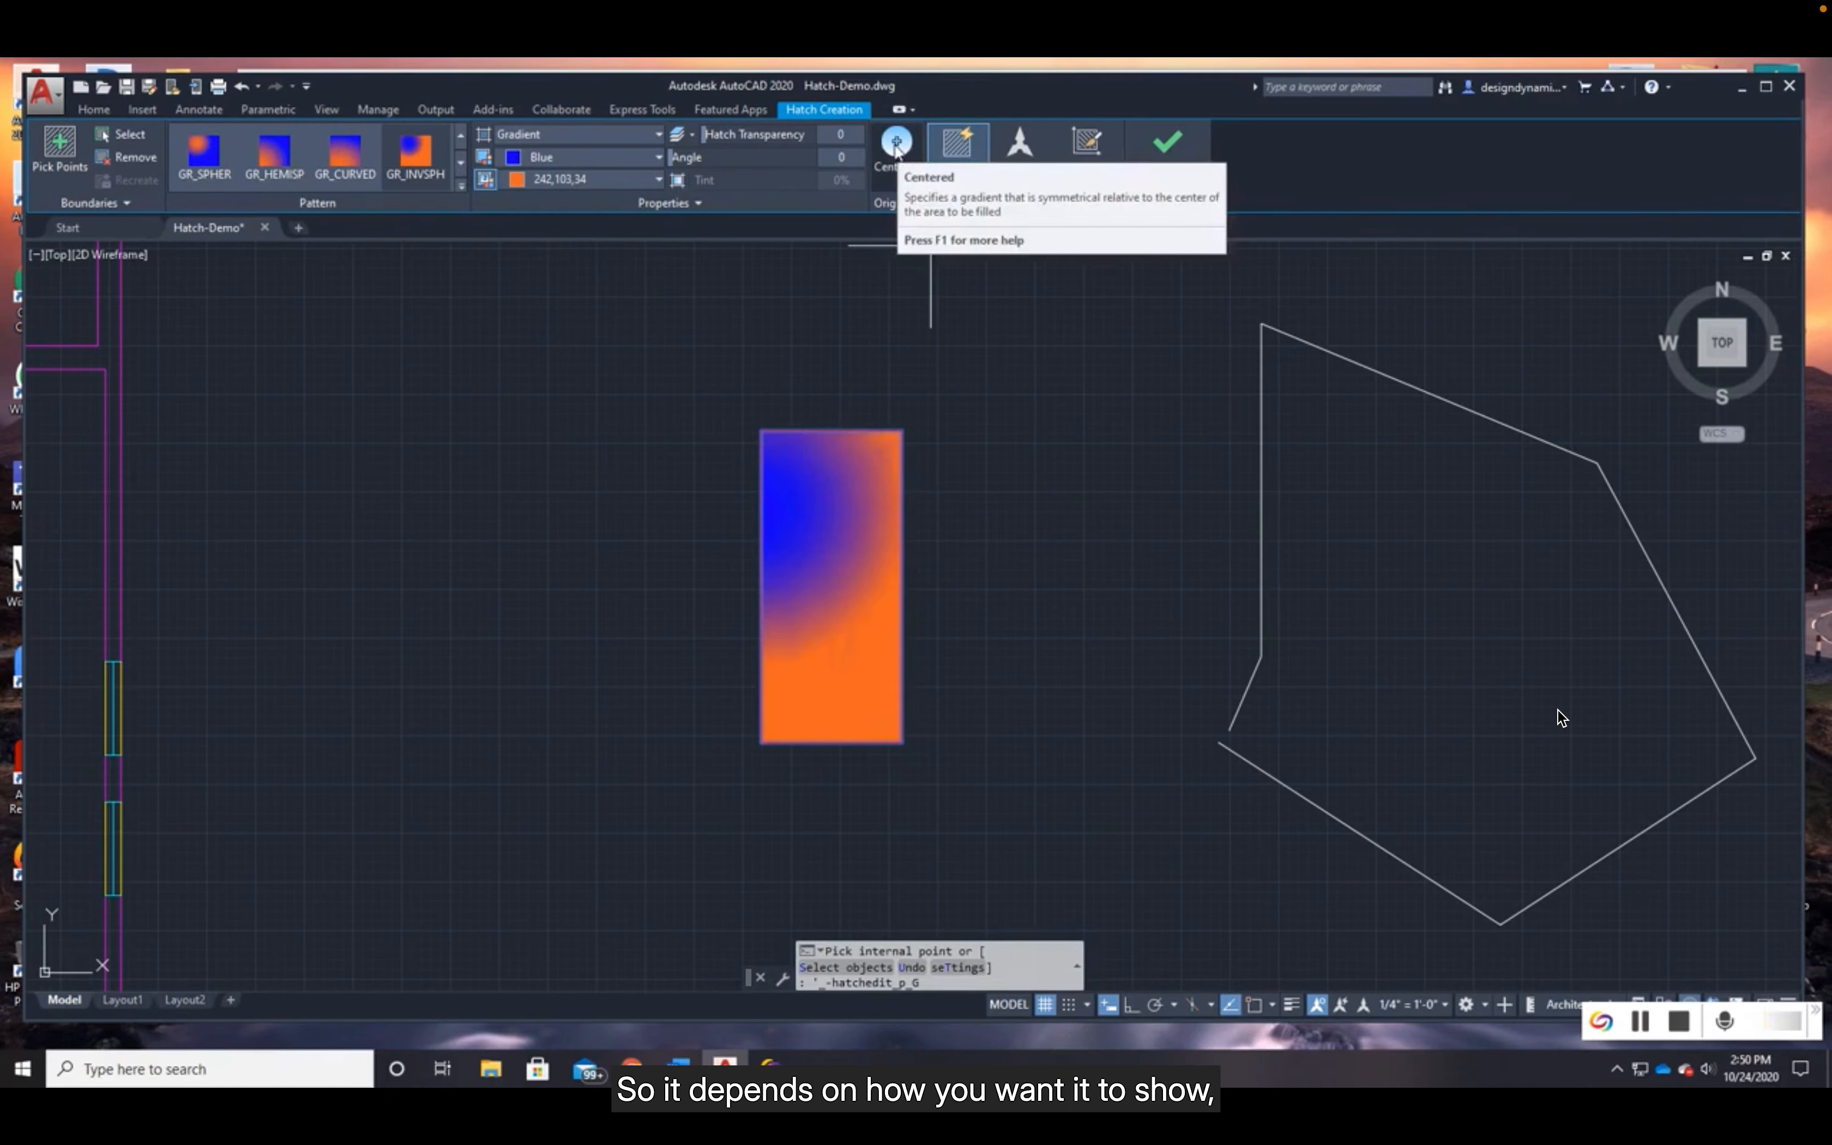
left_click(274, 159)
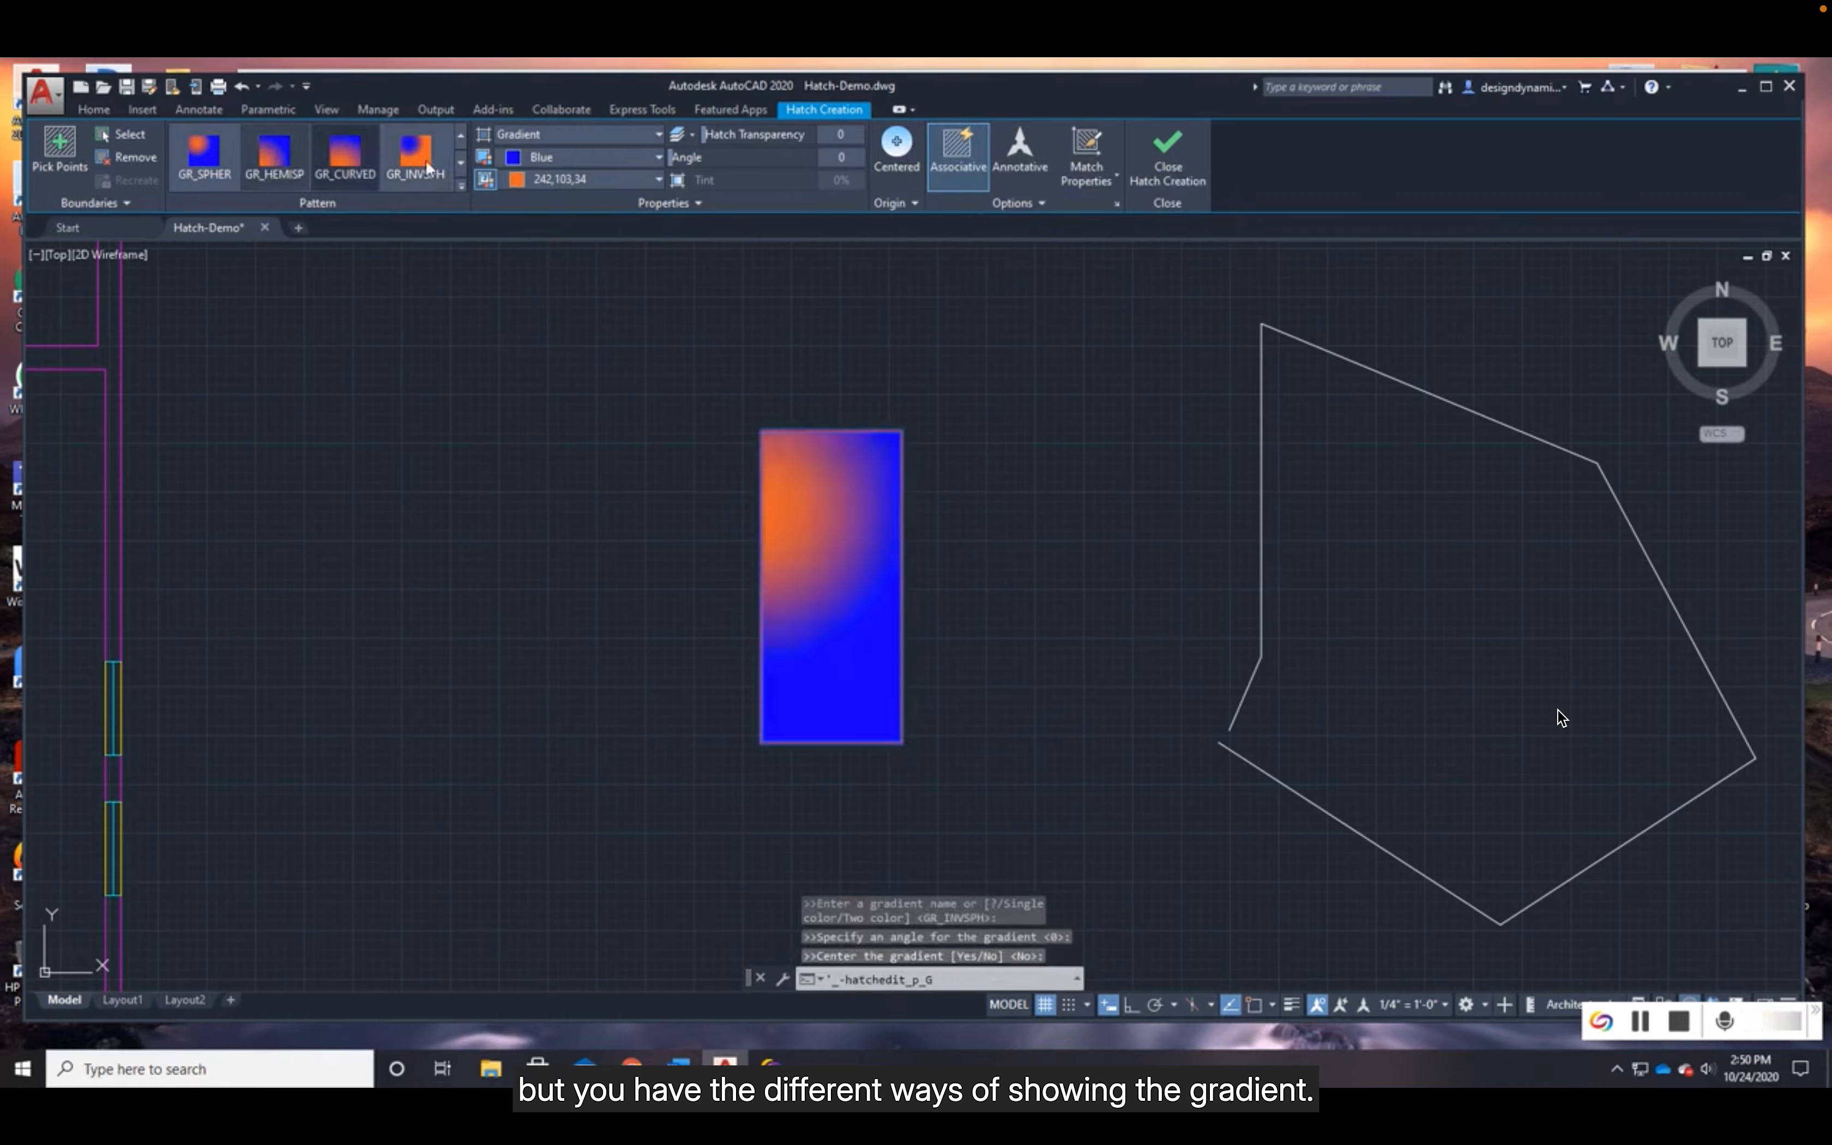
left_click(460, 162)
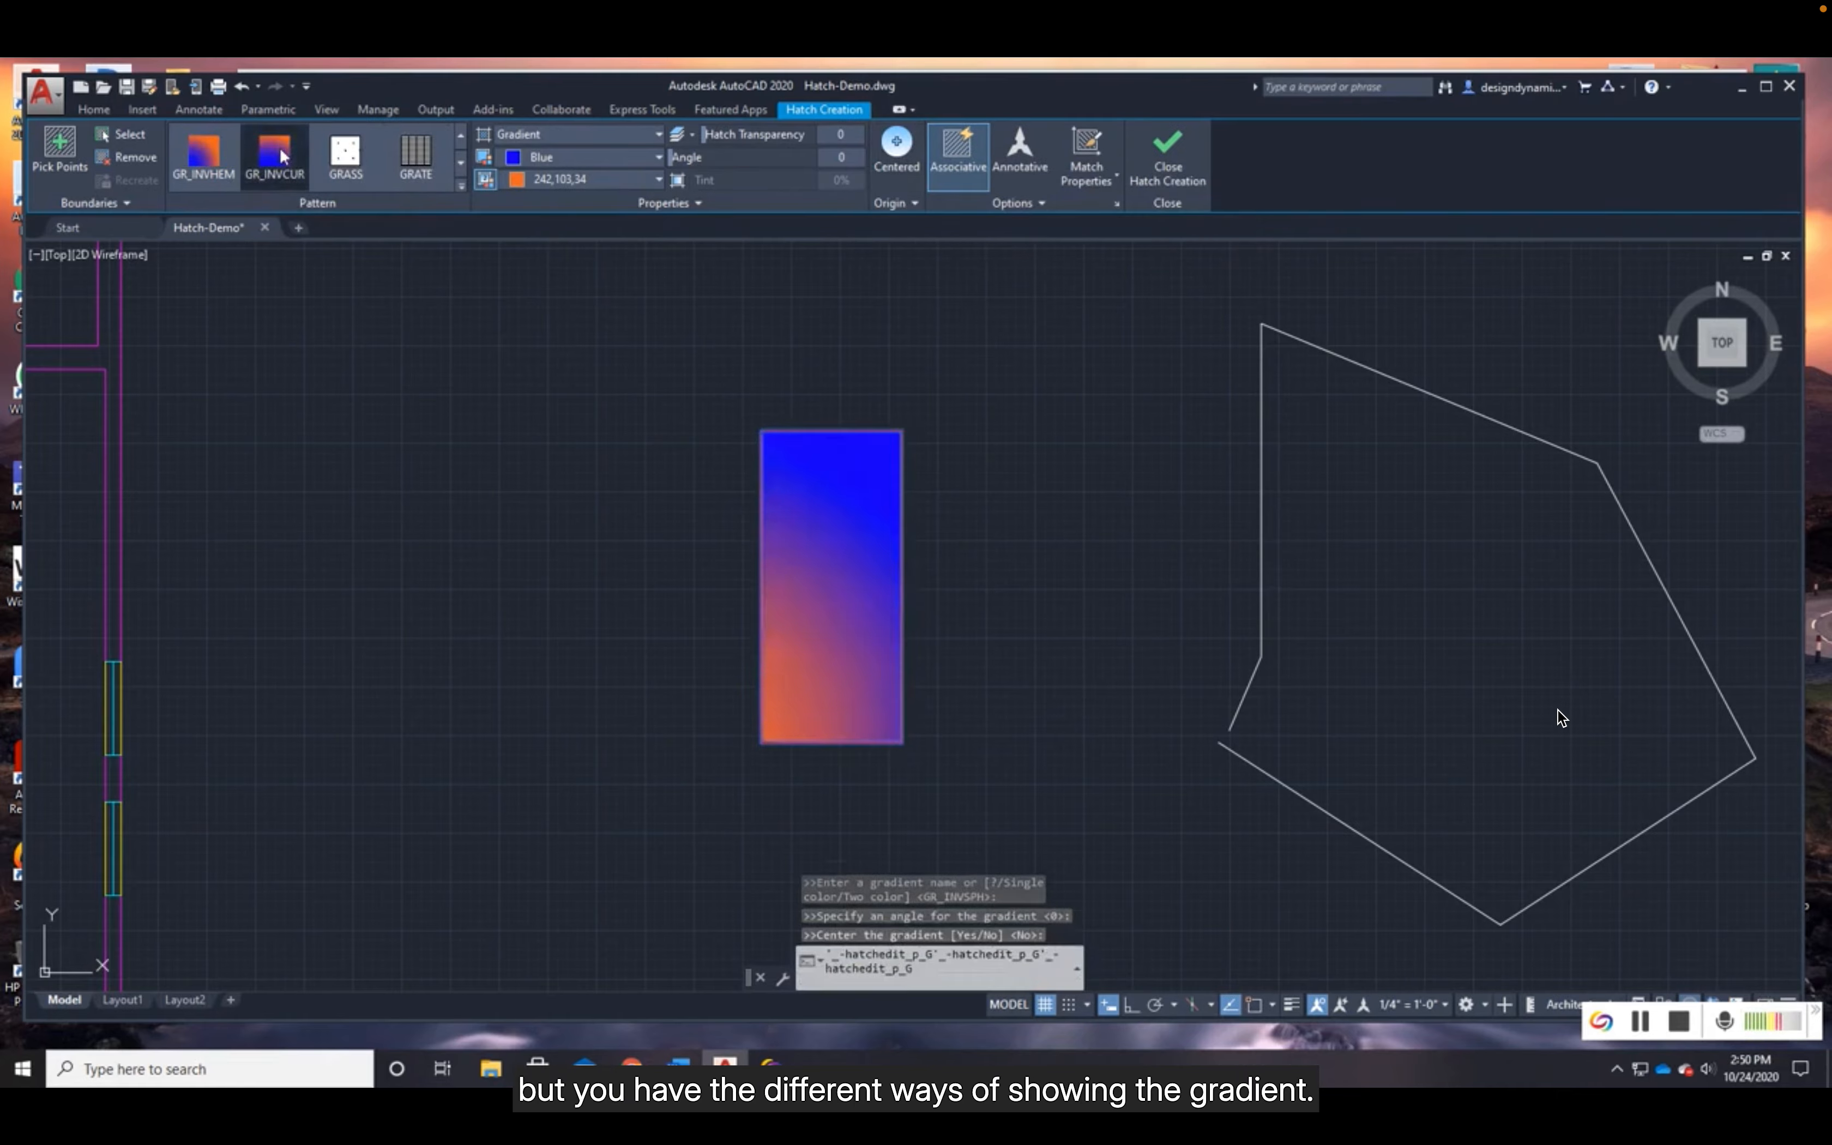
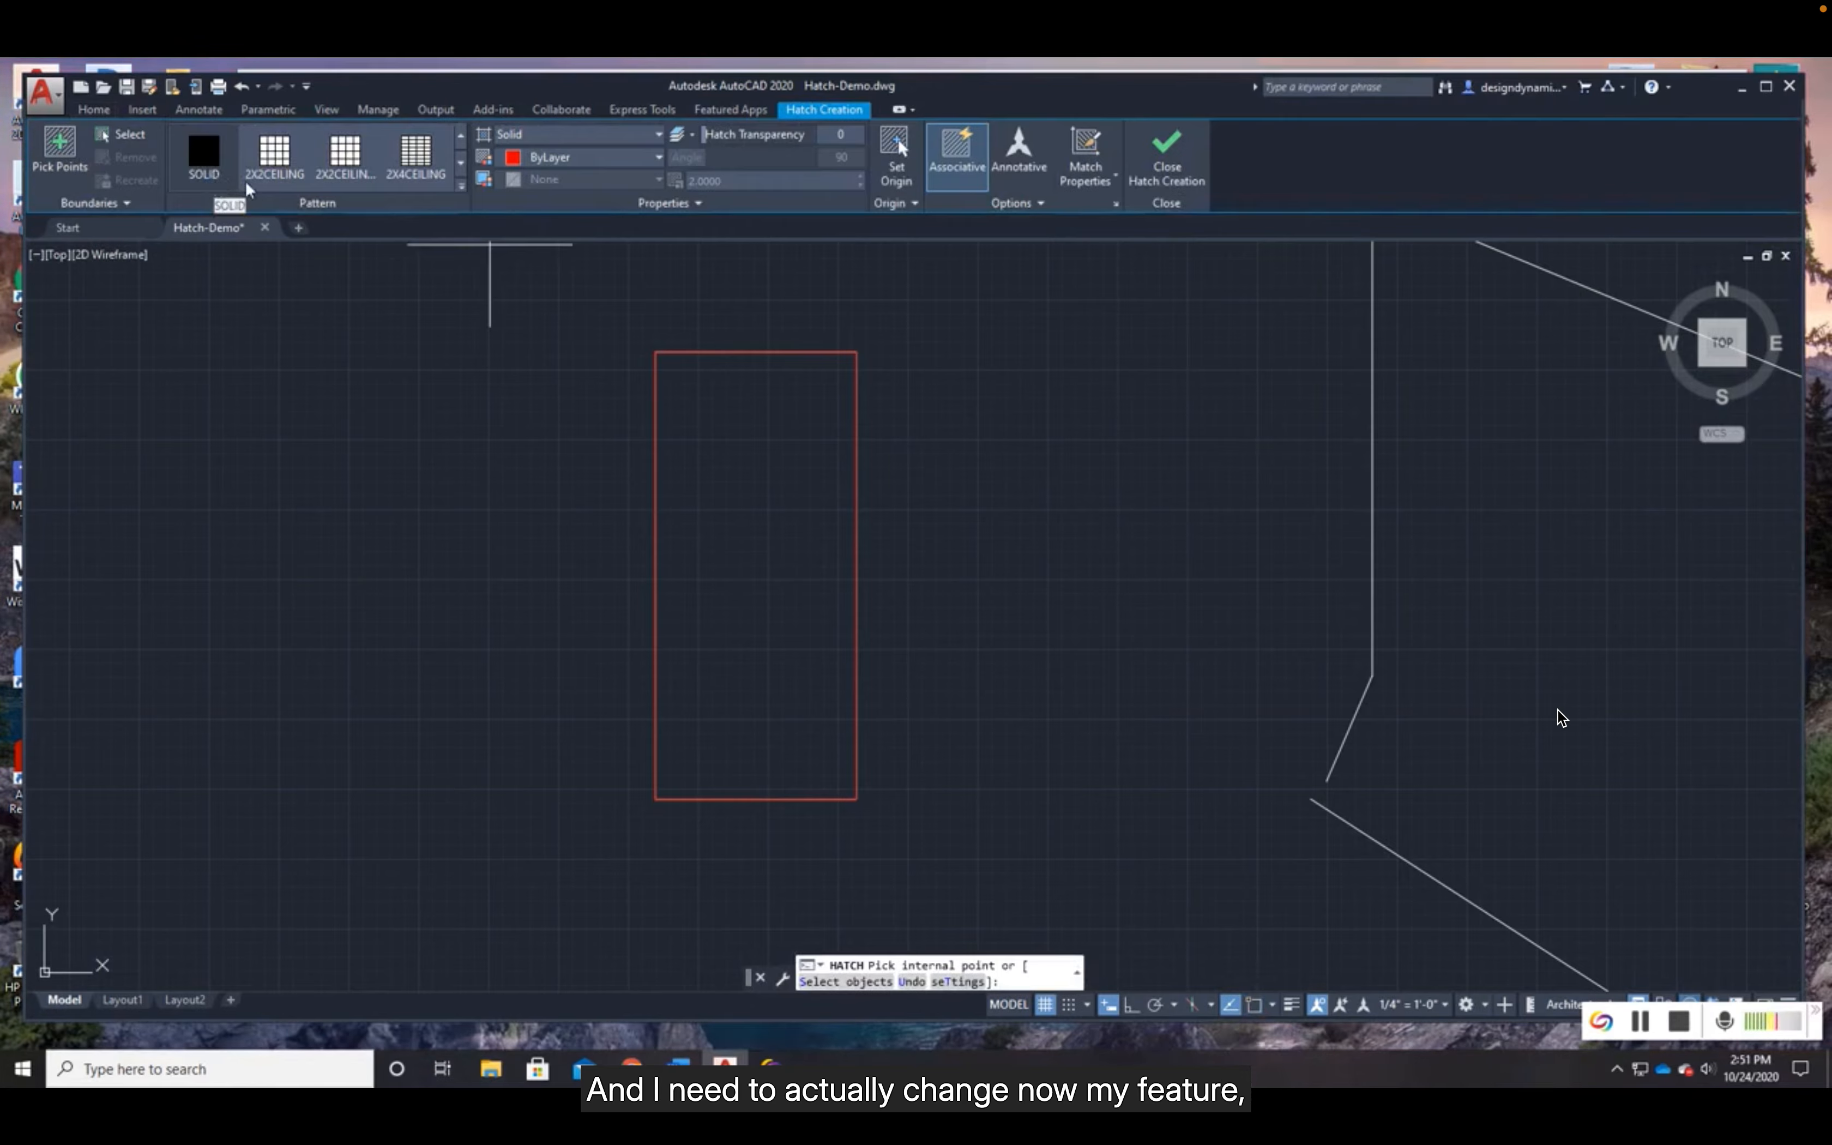
- Set the object type for retained hatch boundaries to Polyline and apply the hatch settings
left_click(1013, 203)
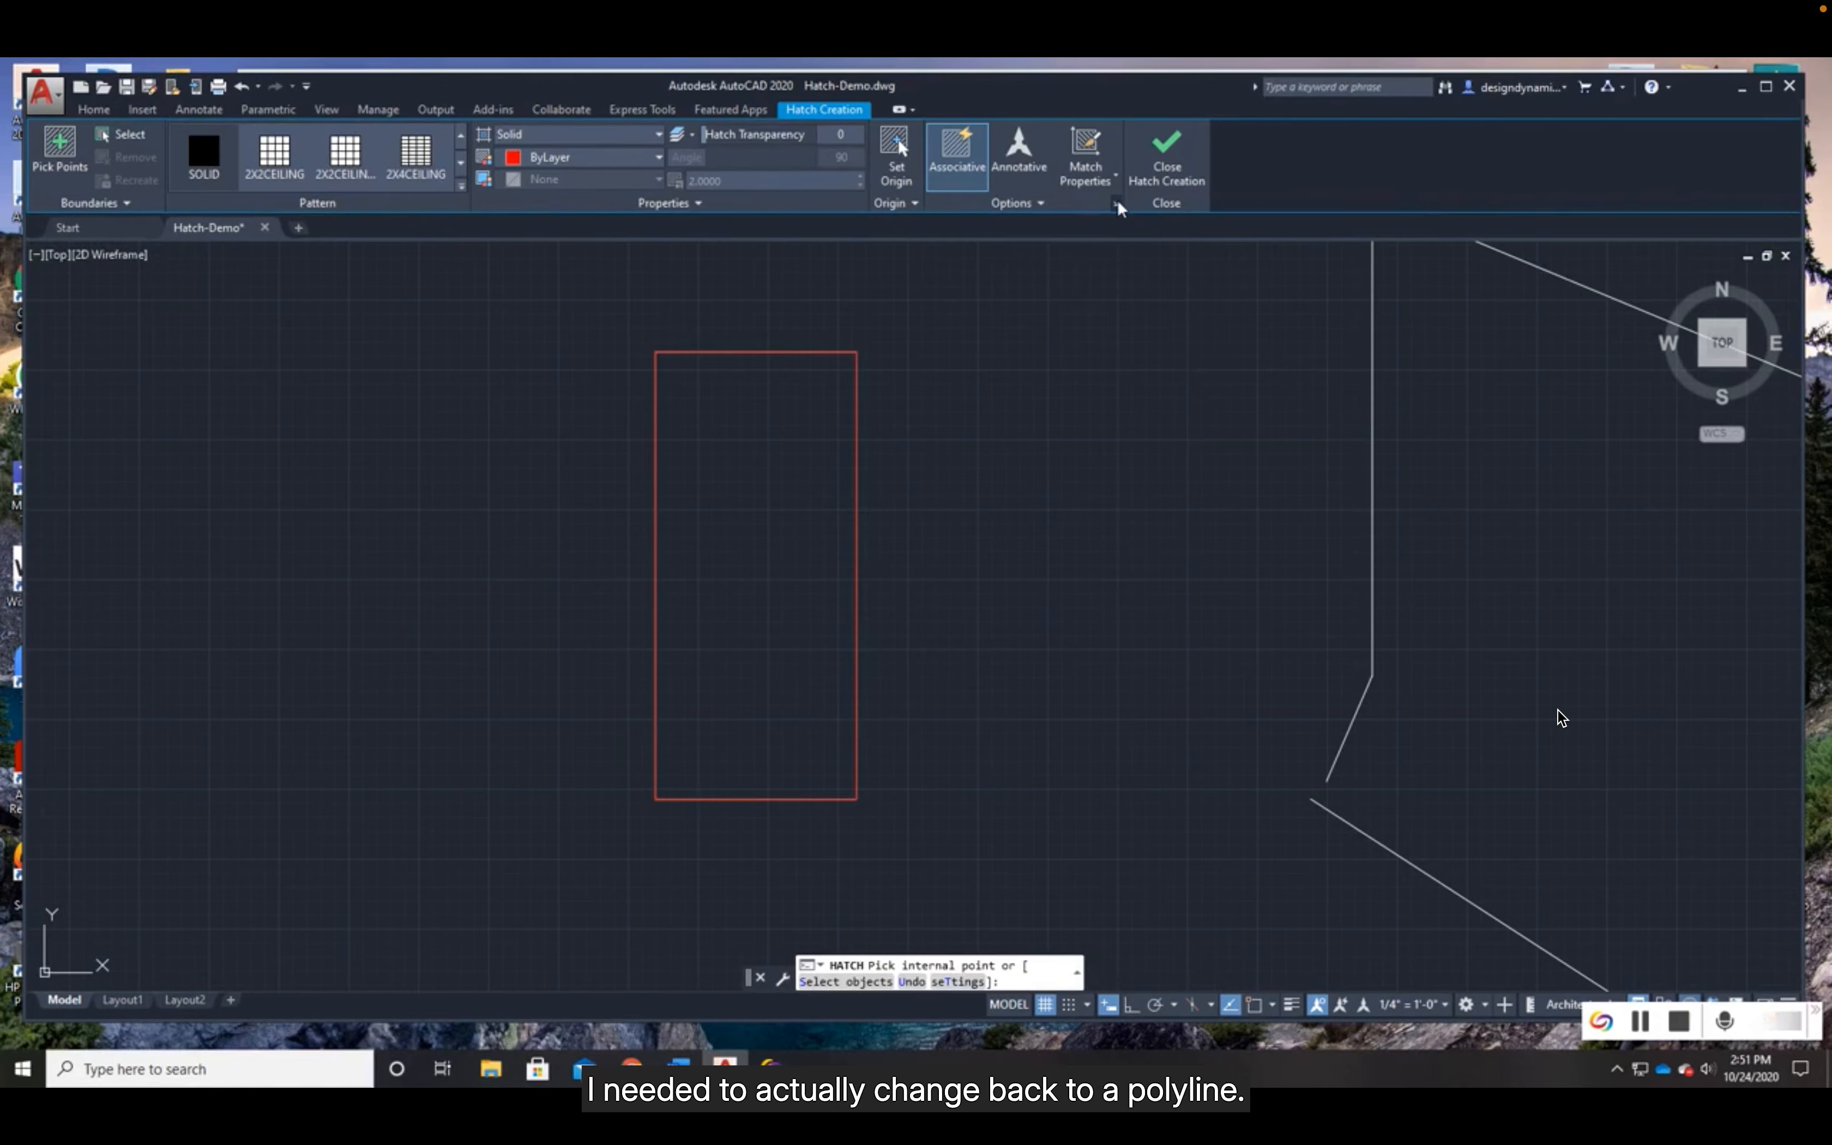
left_click(1117, 203)
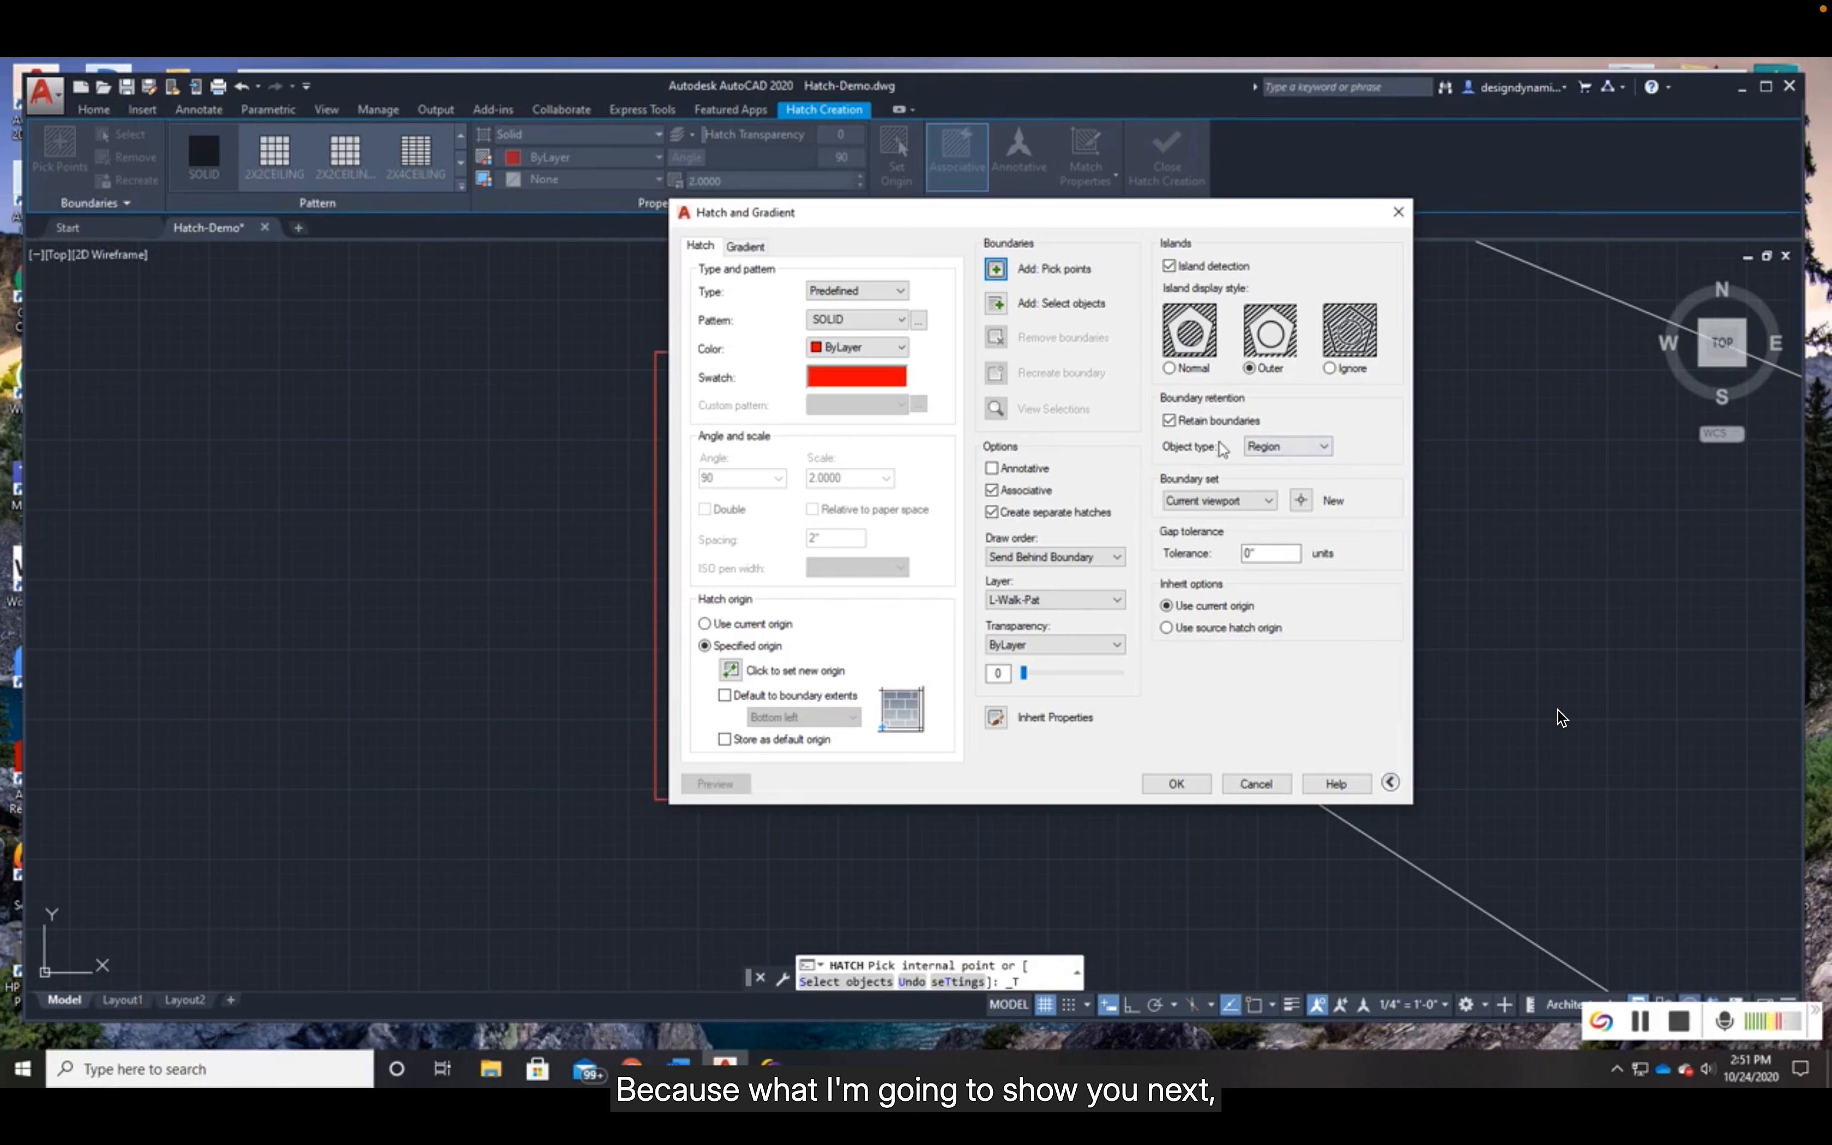
left_click(1323, 448)
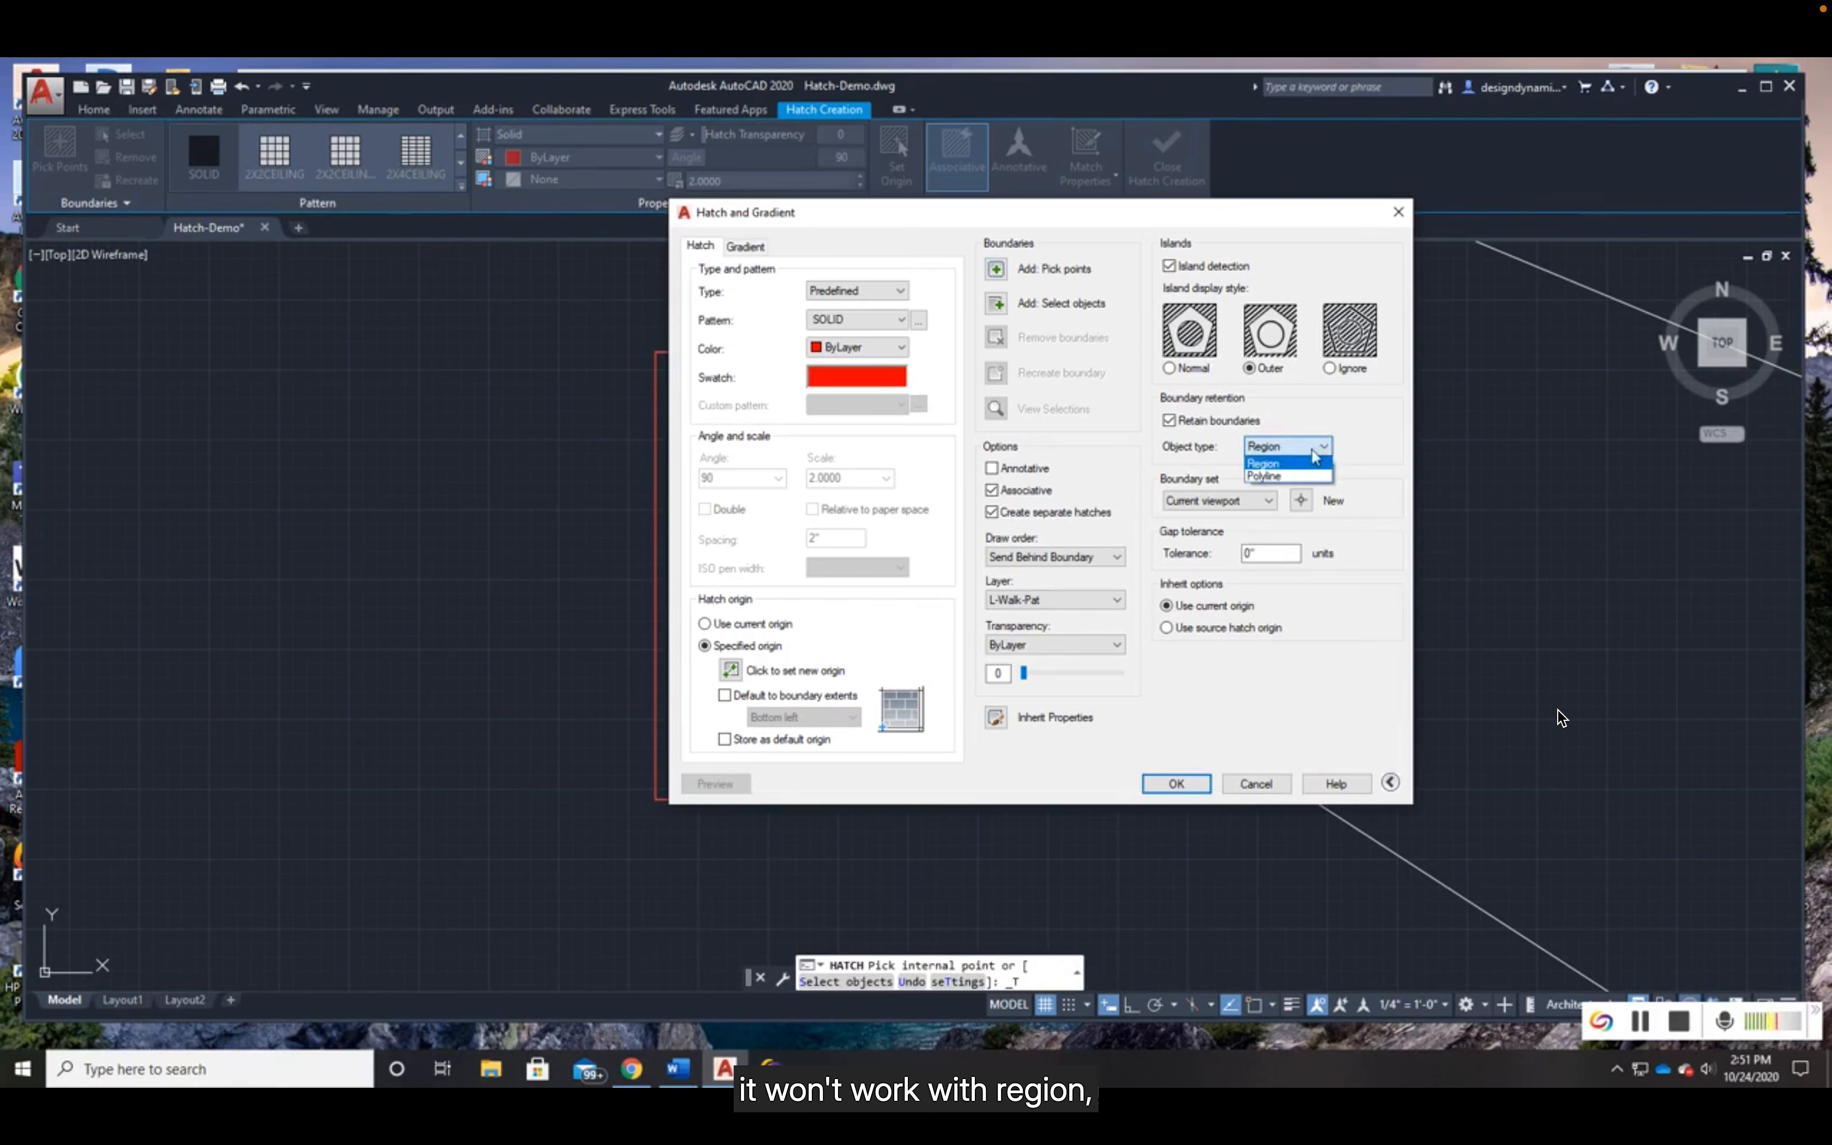
left_click(1277, 477)
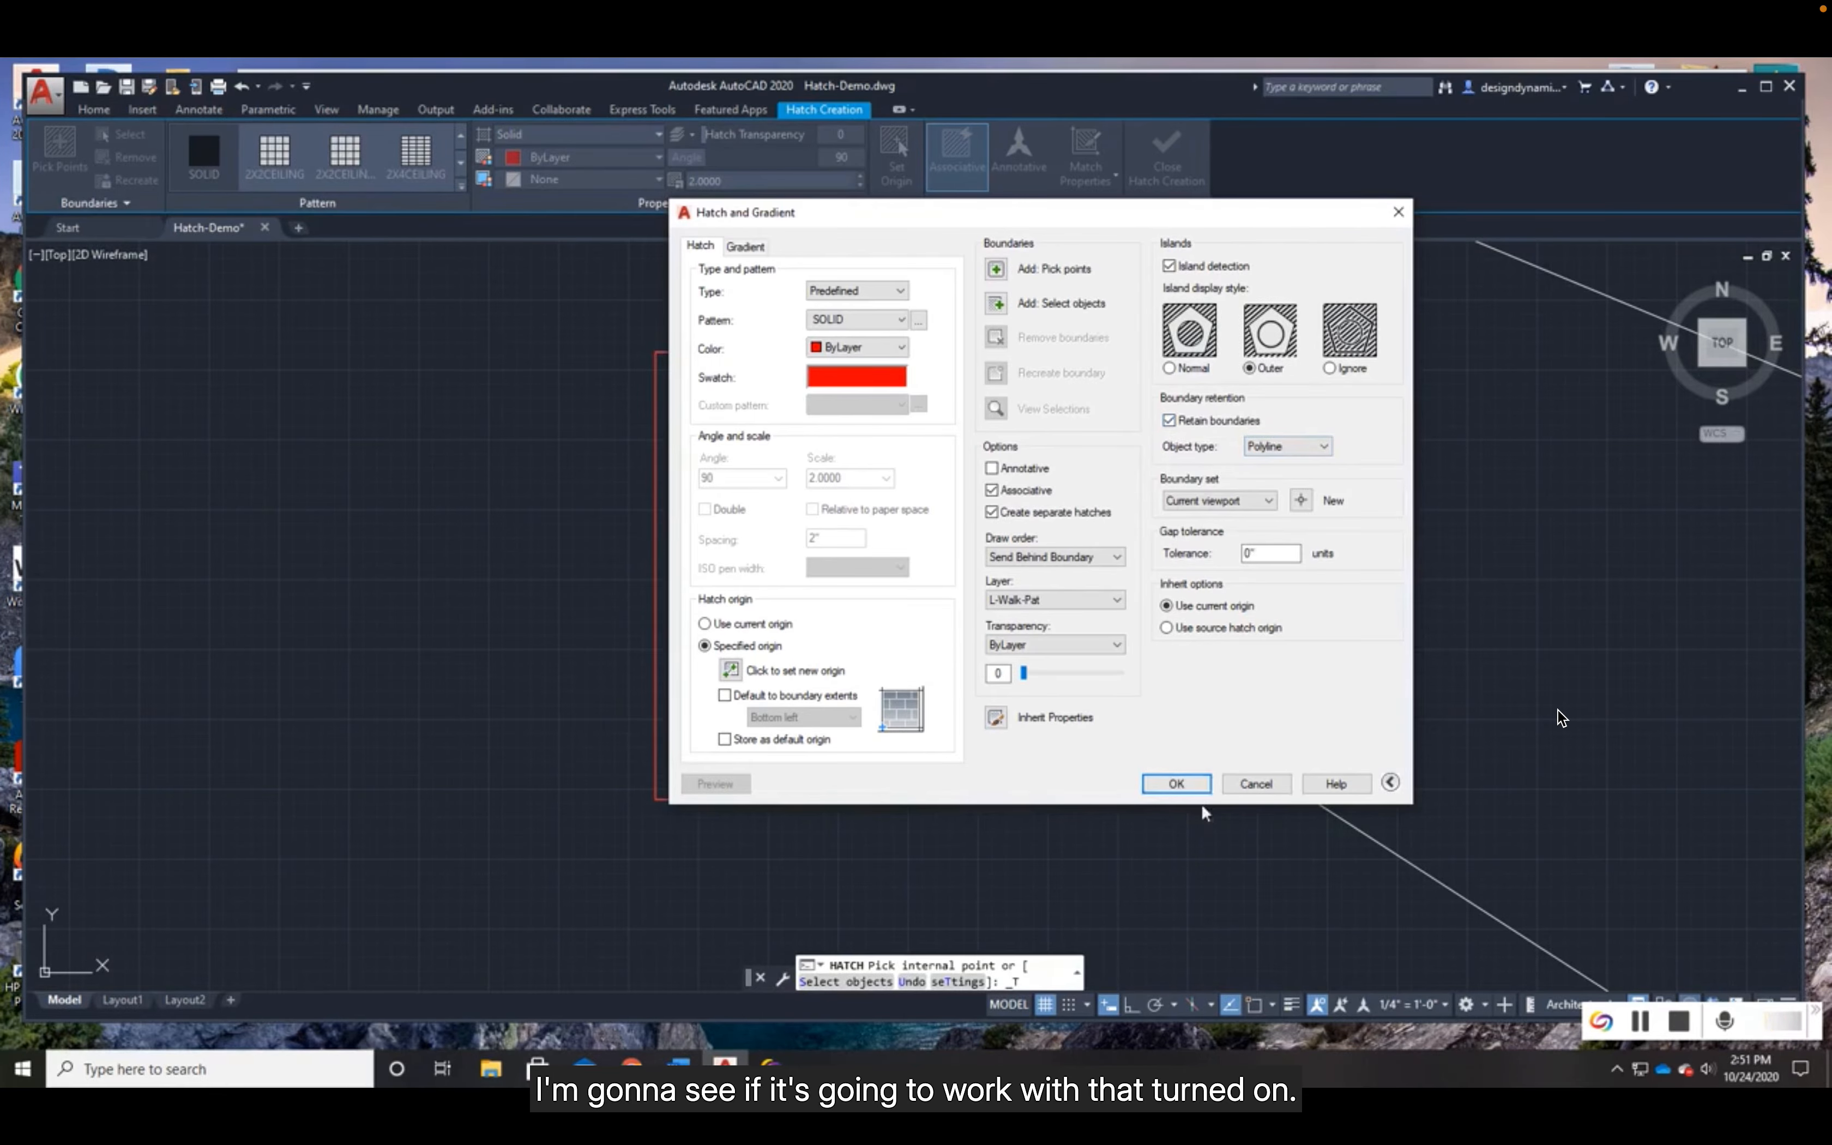
left_click(1177, 784)
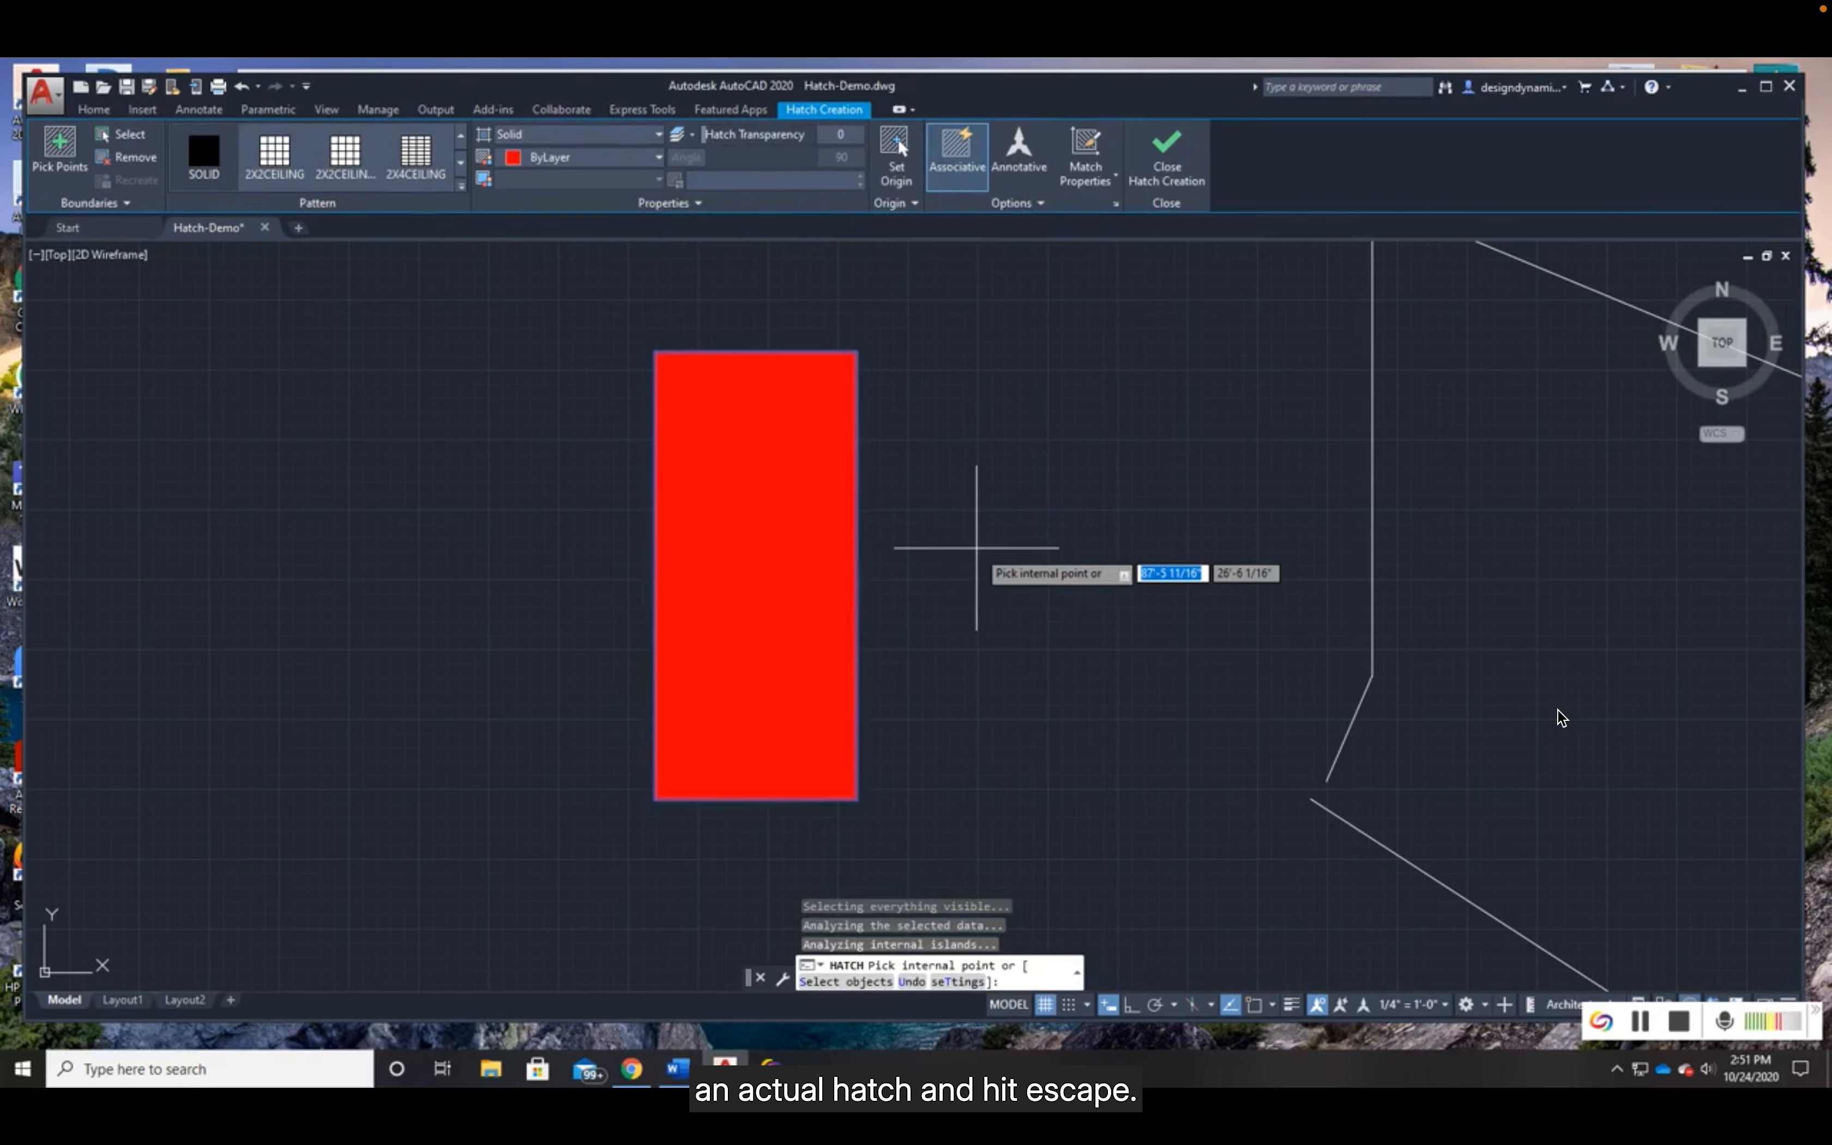
- Finish the hatch command and erase the solid red hatch from the practice rectangle
key("Escape")
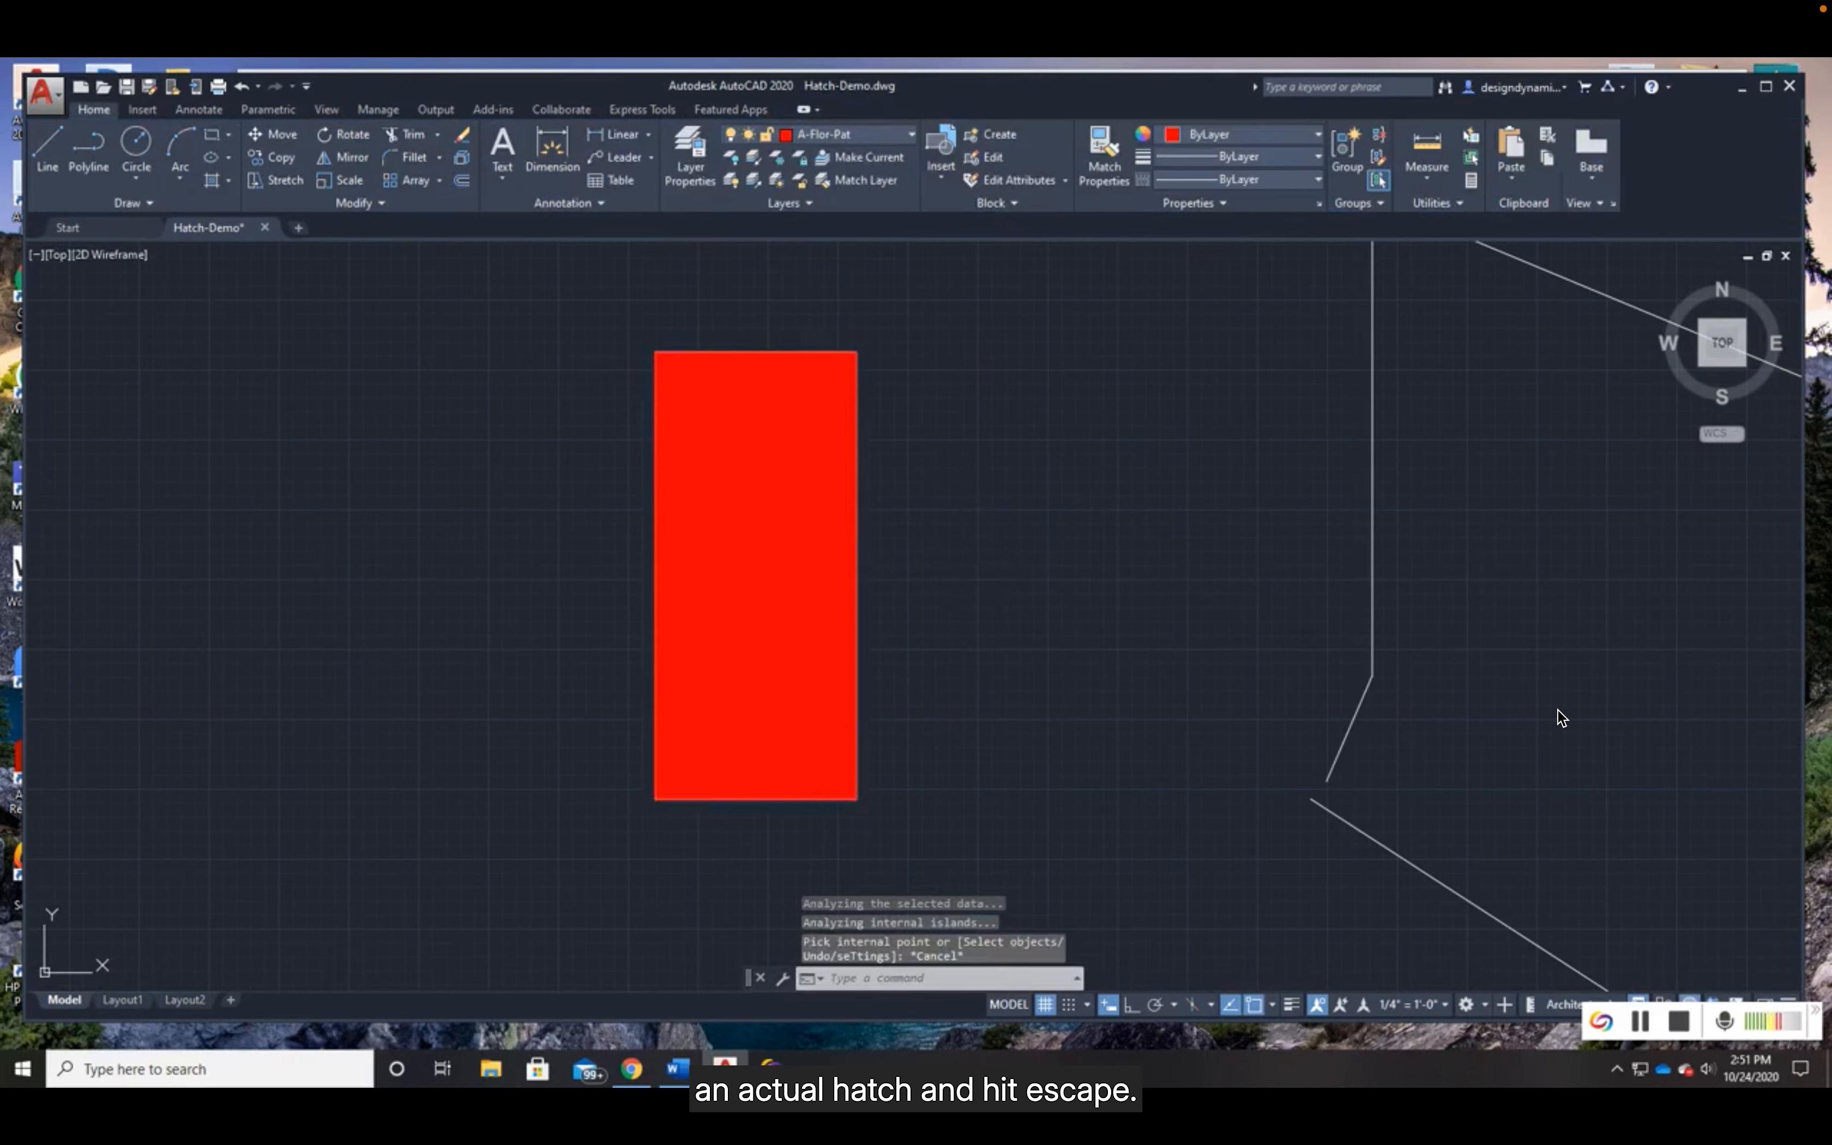
left_click(784, 536)
key("Delete")
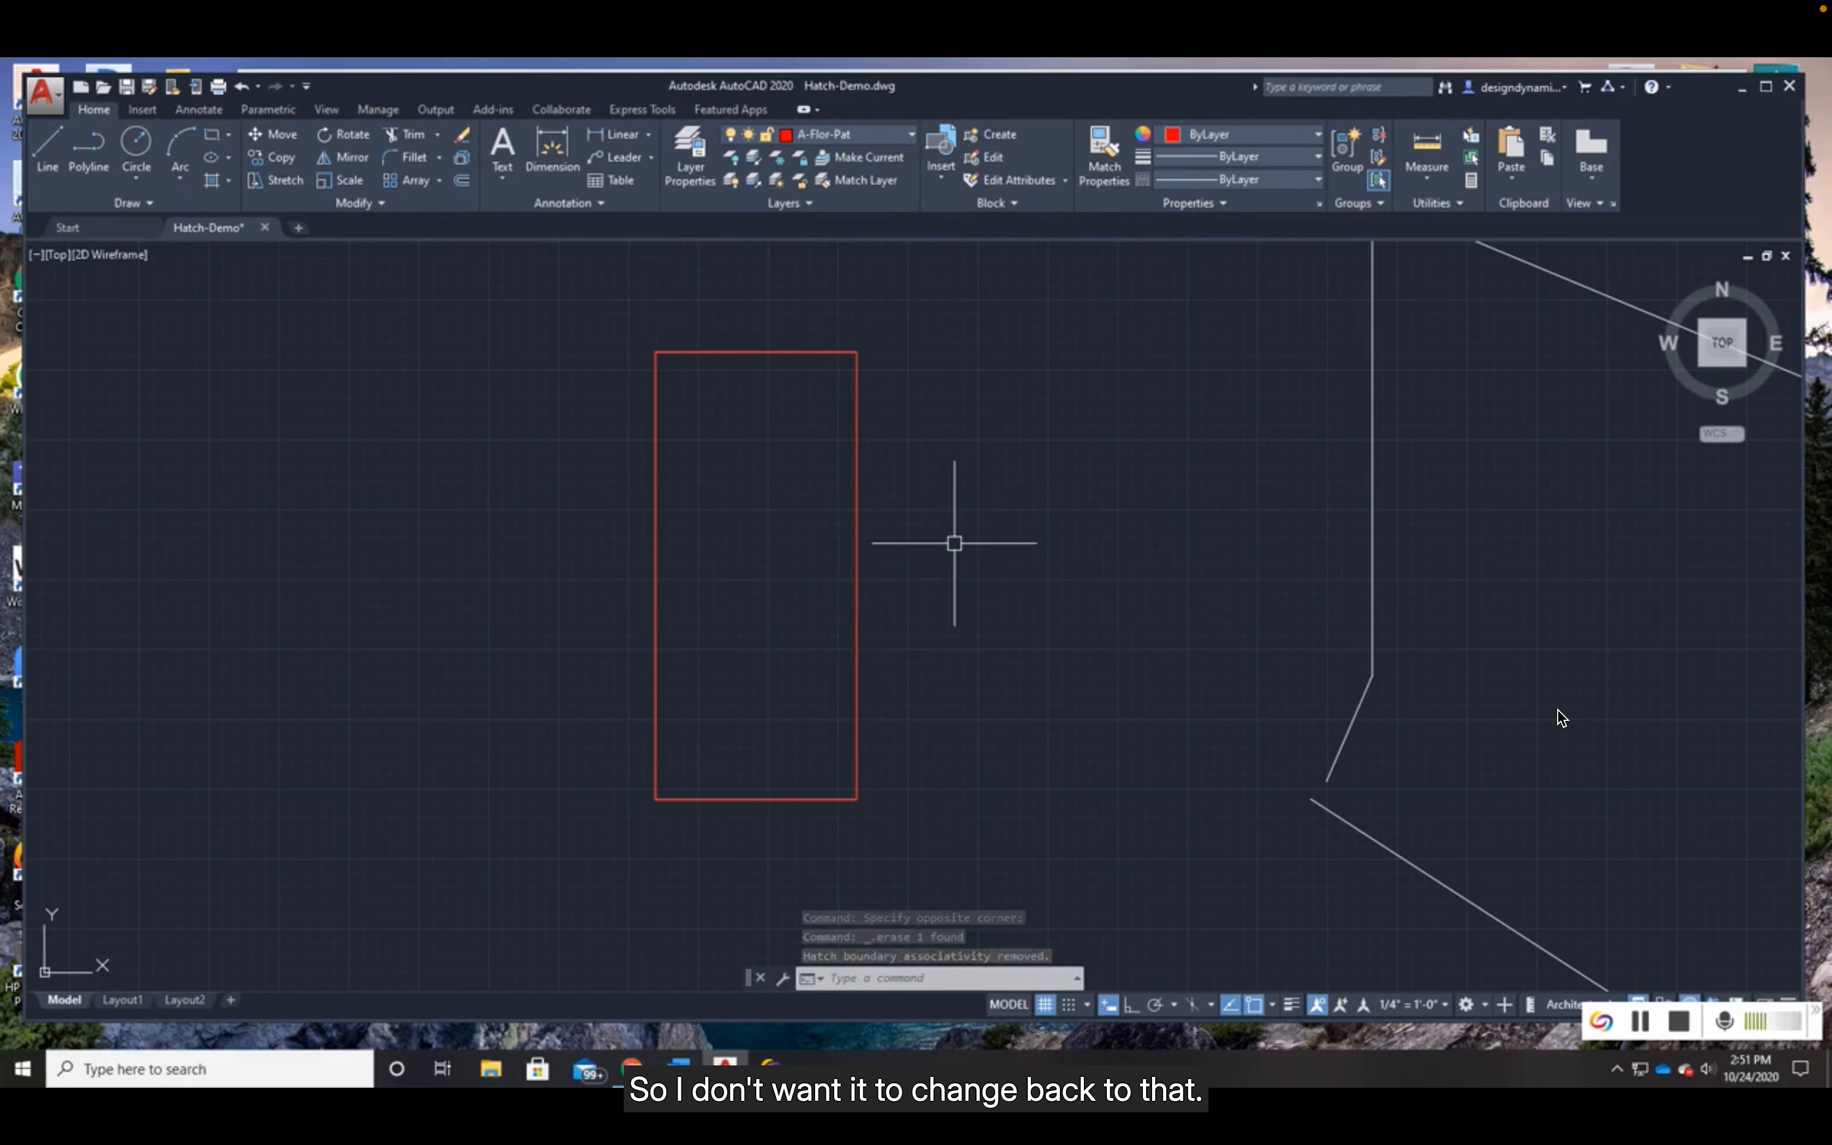
- Stretch the house's upper wall with the two windows 2' straight outward, with Ortho on
scroll(954, 543, "down", 4)
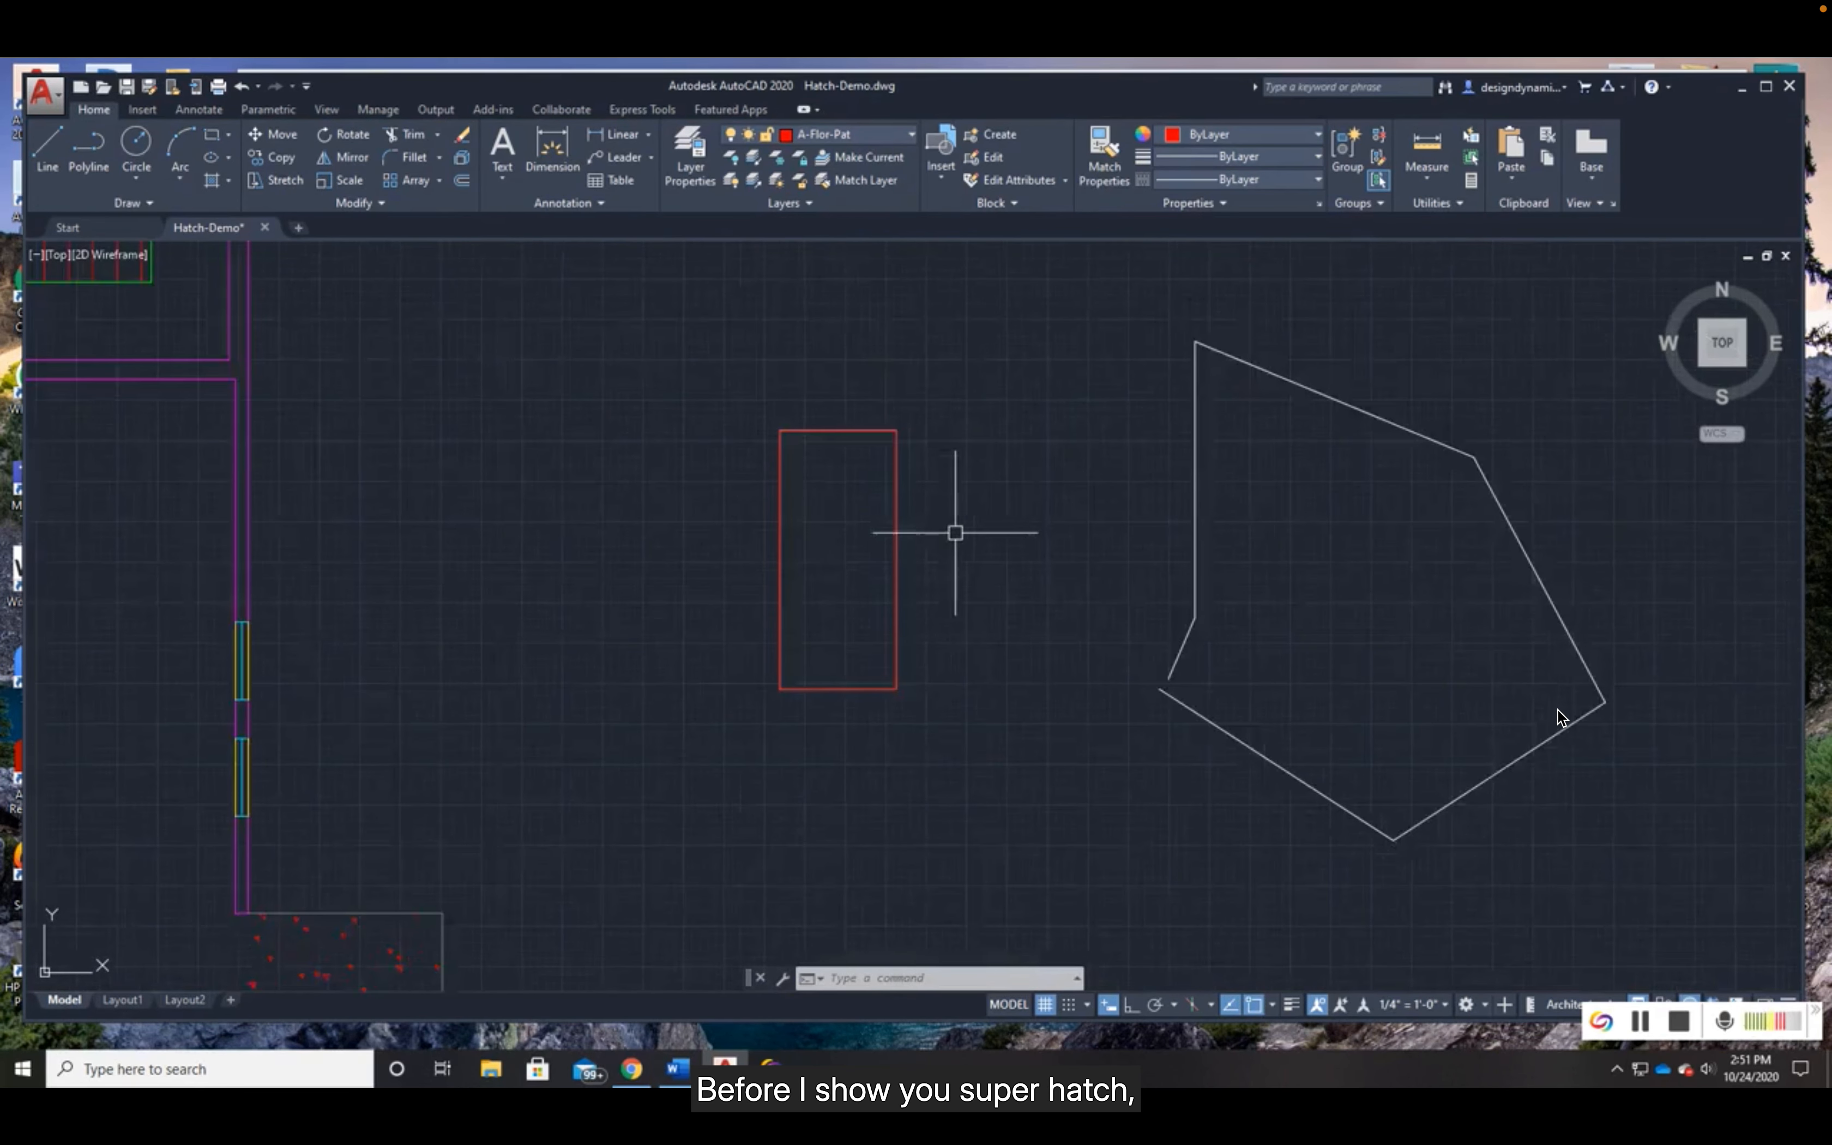
middle_click_drag(633, 397, 1112, 748)
middle_click_drag(1050, 319, 1140, 755)
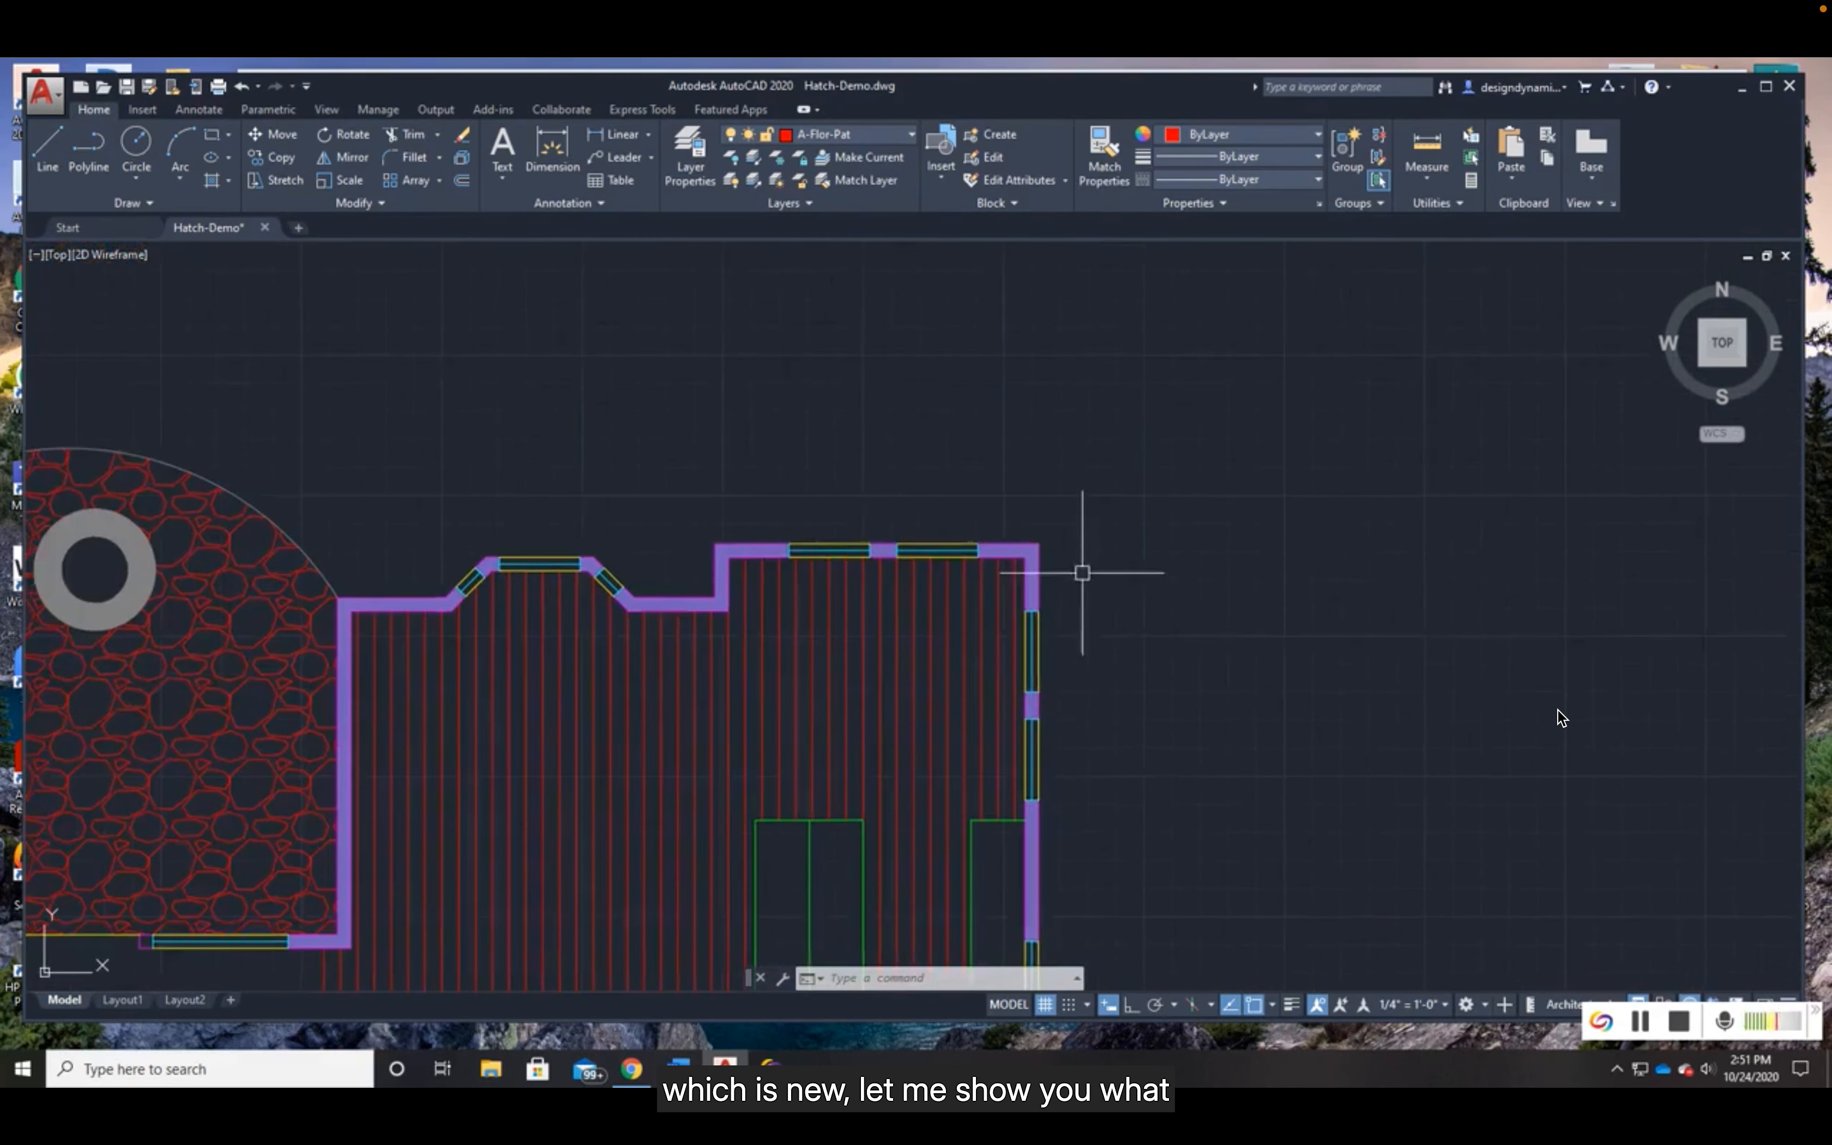
scroll(1091, 576, "up", 2)
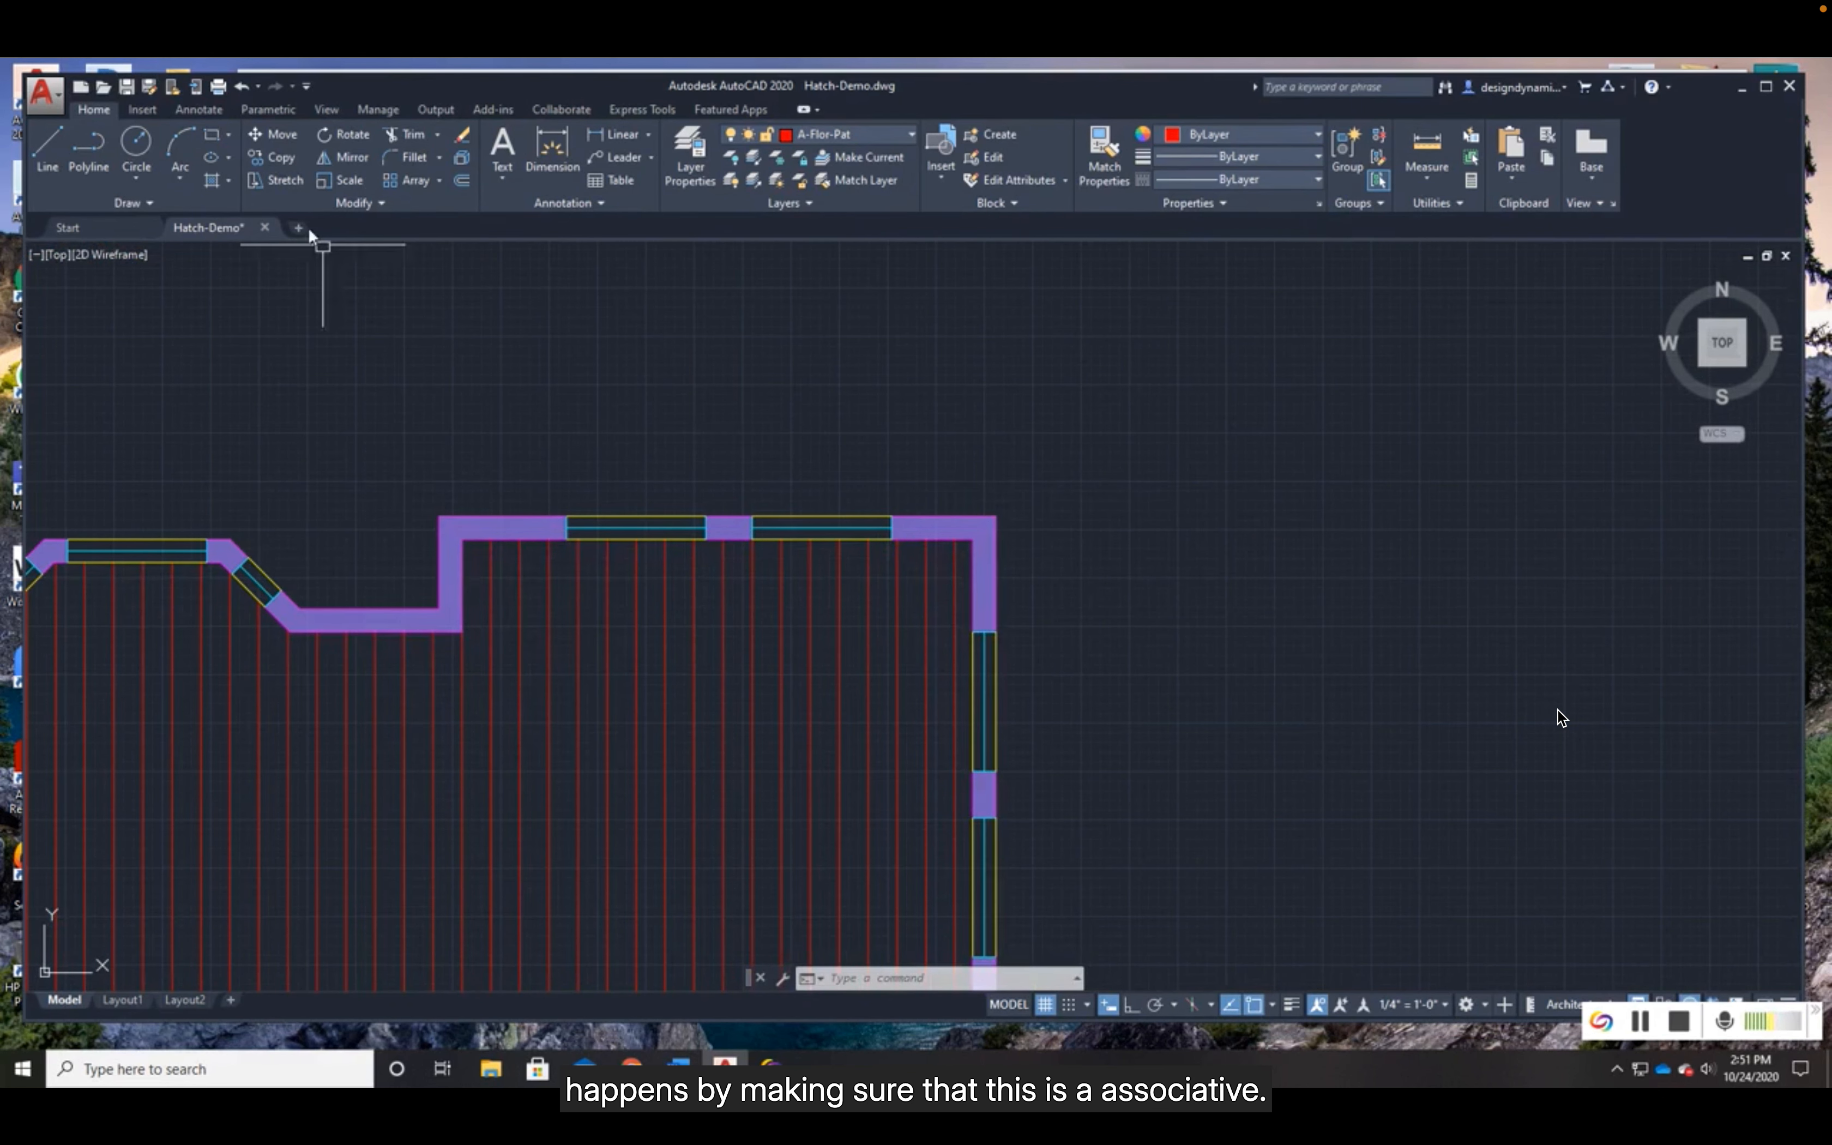
left_click(277, 179)
left_click(1064, 572)
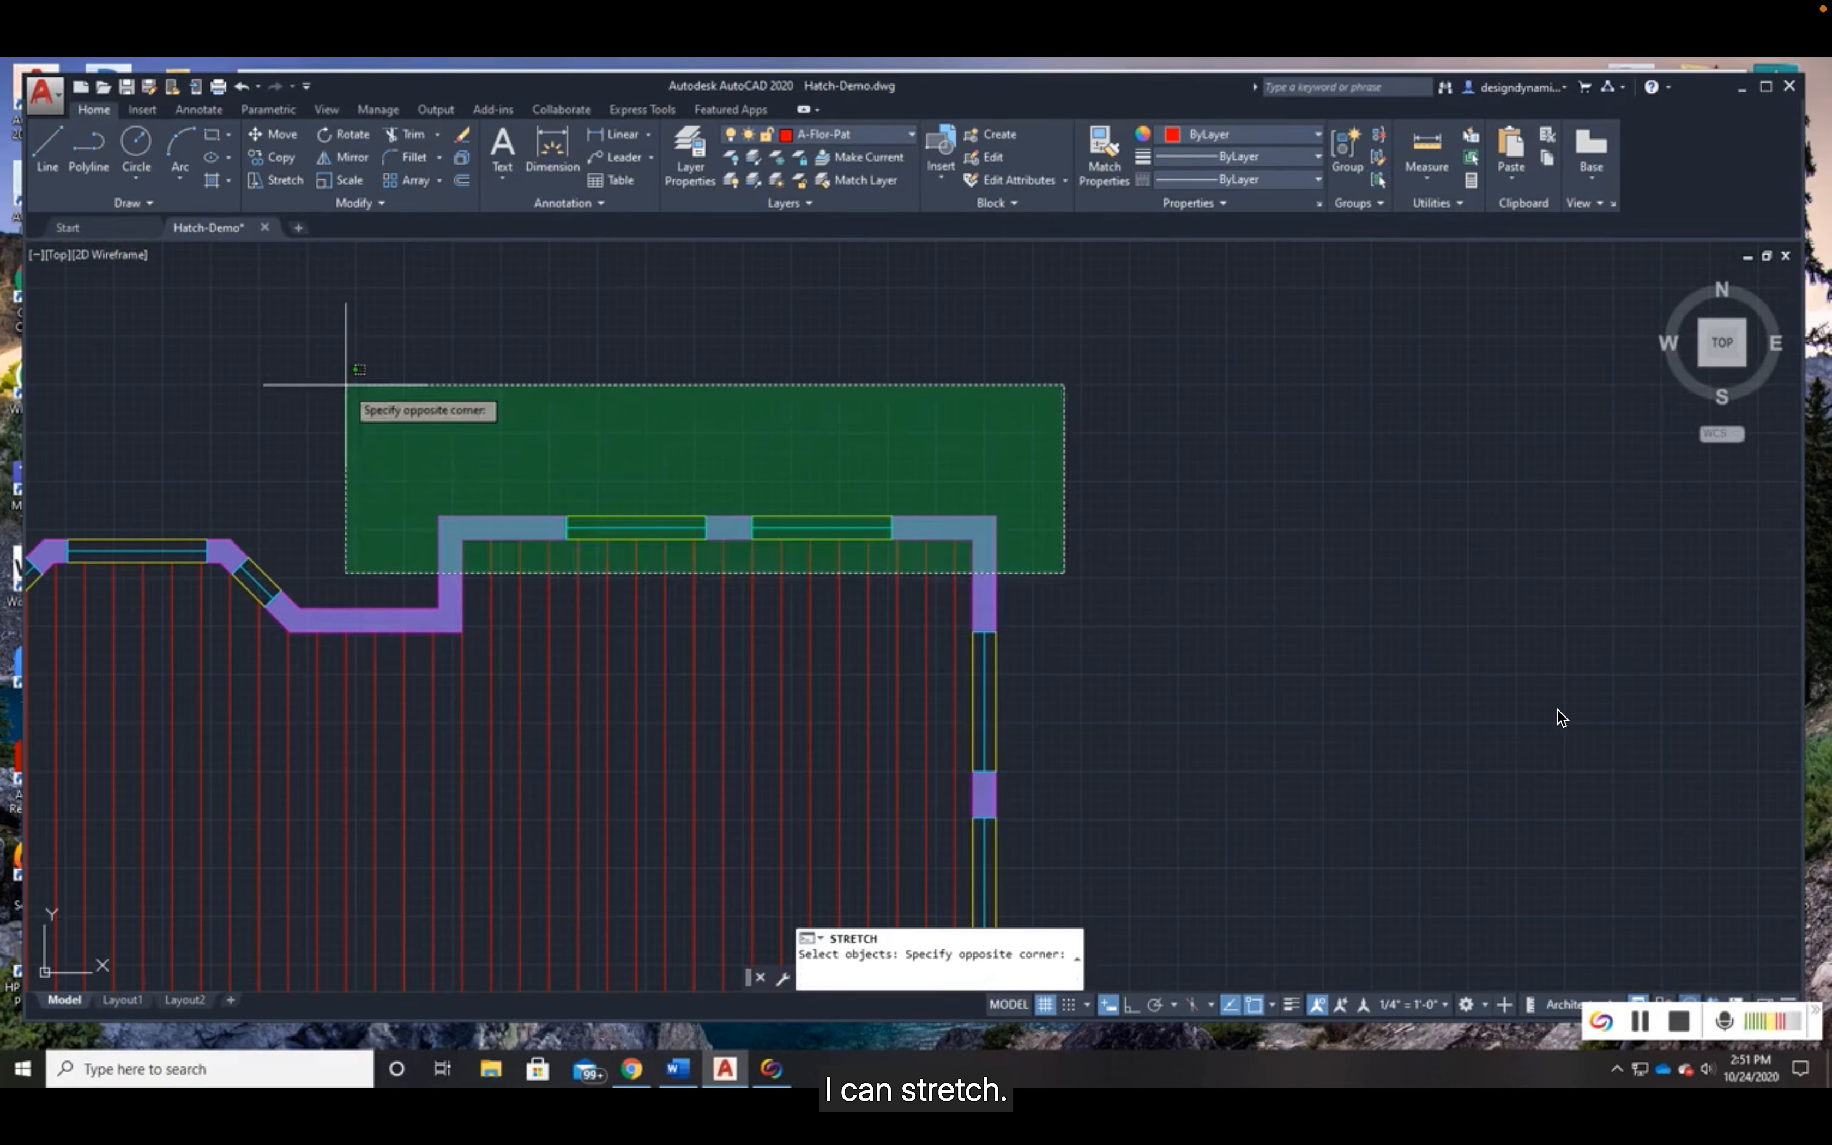
left_click(348, 388)
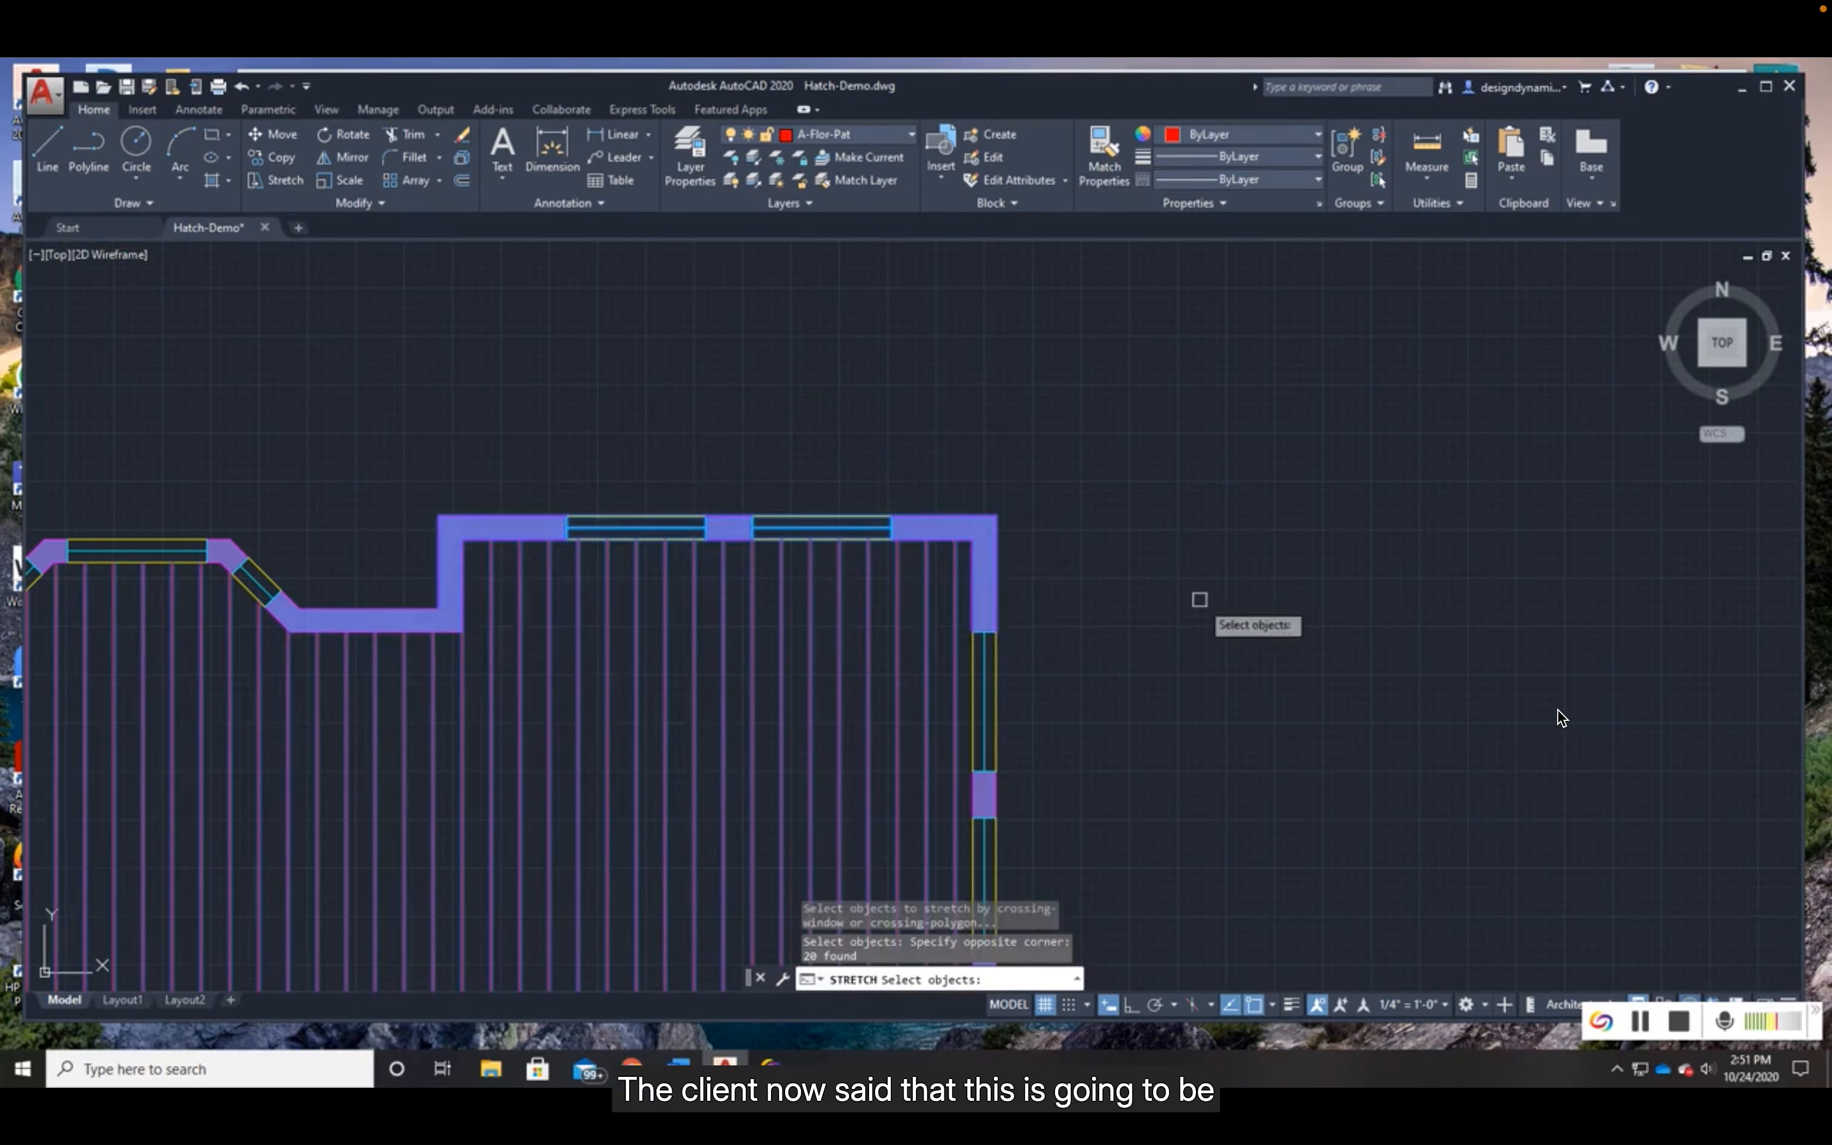
key("Return")
left_click(1195, 623)
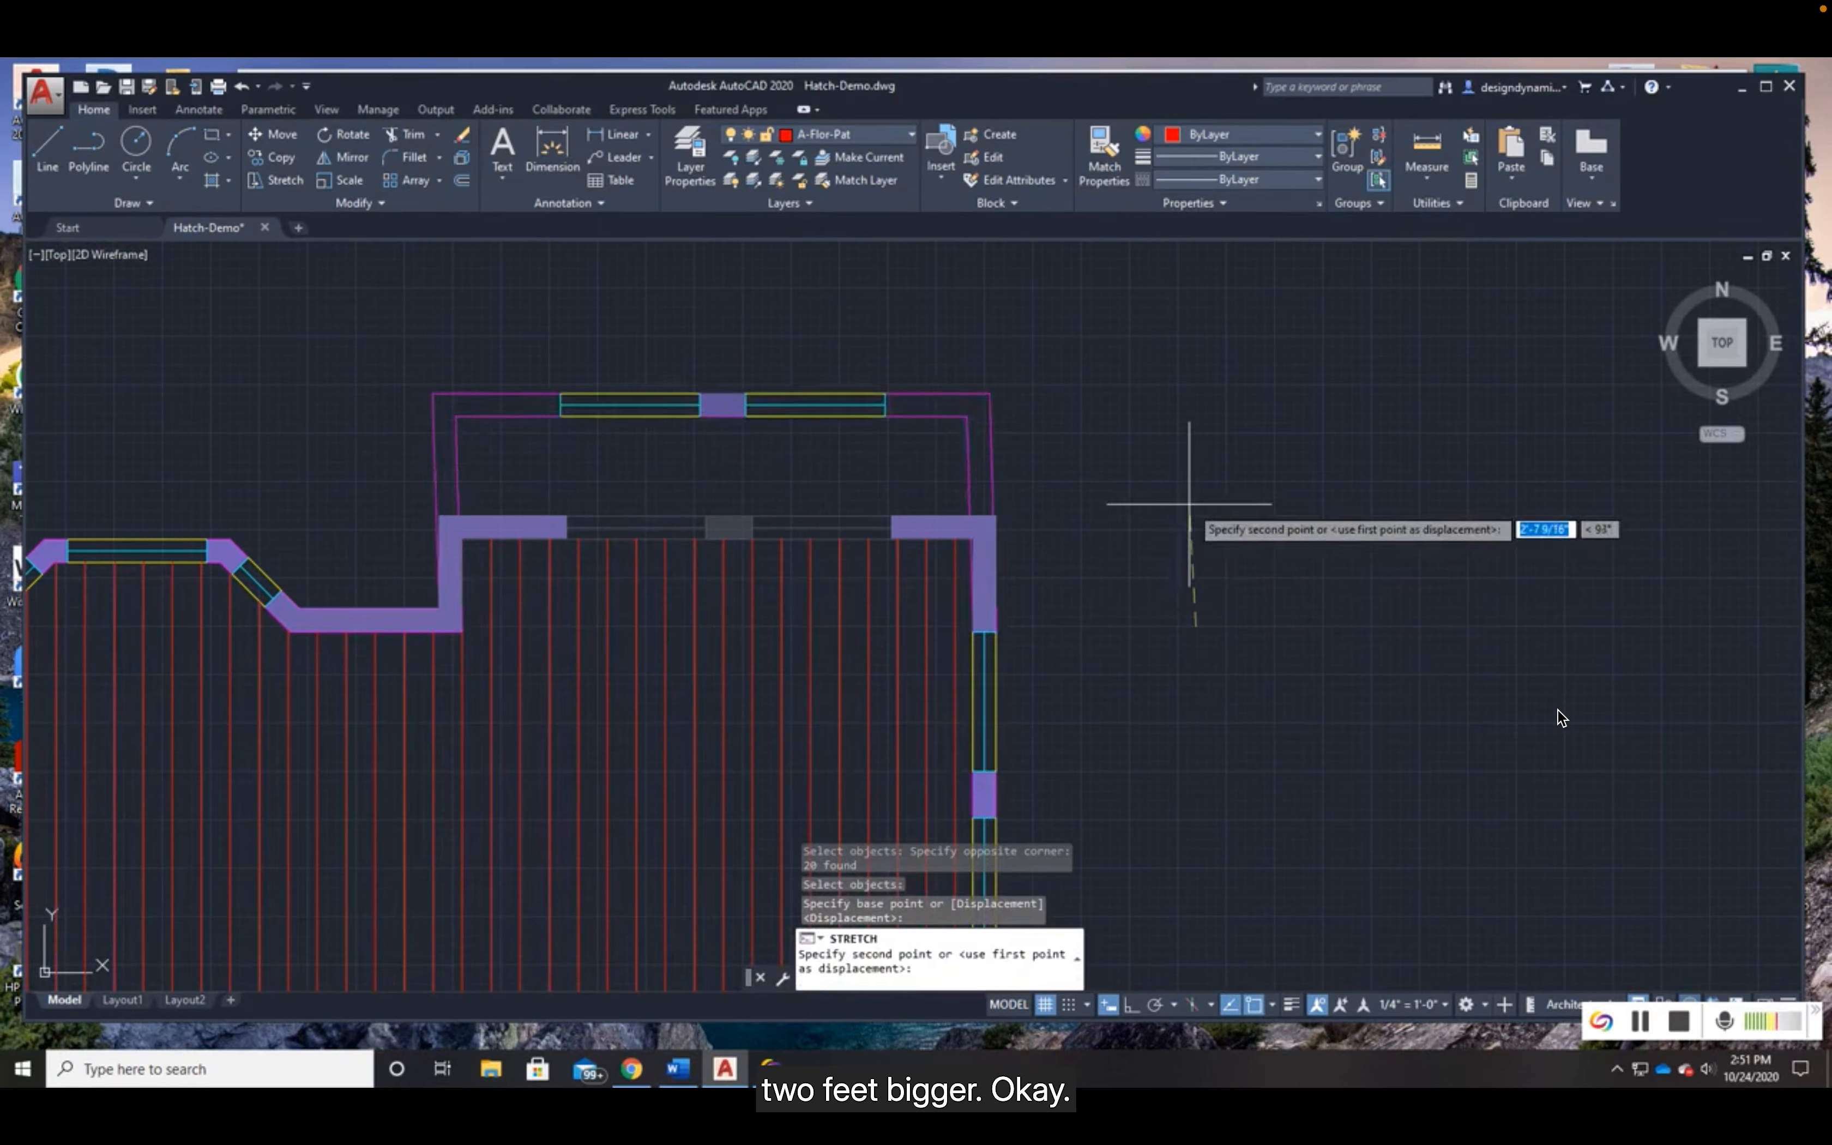
left_click(1131, 1007)
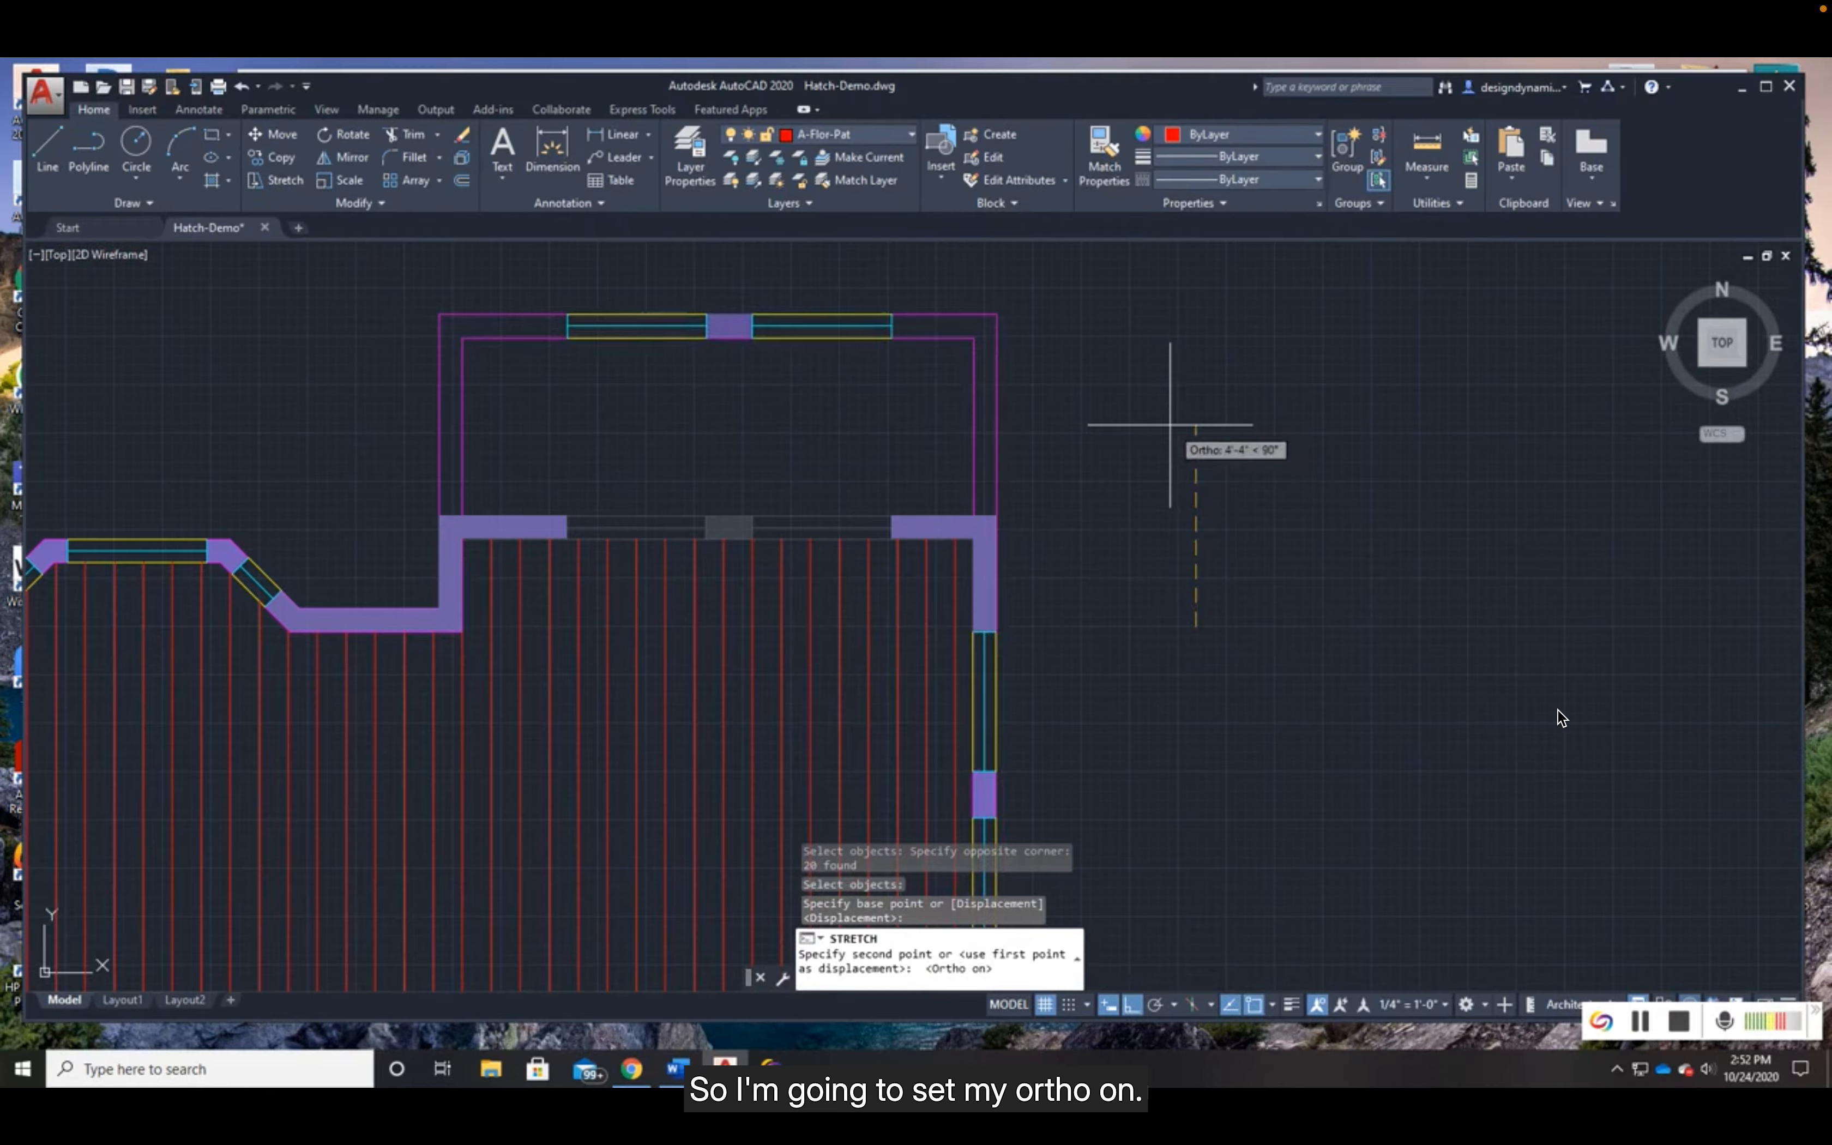
type("2'")
key("Return")
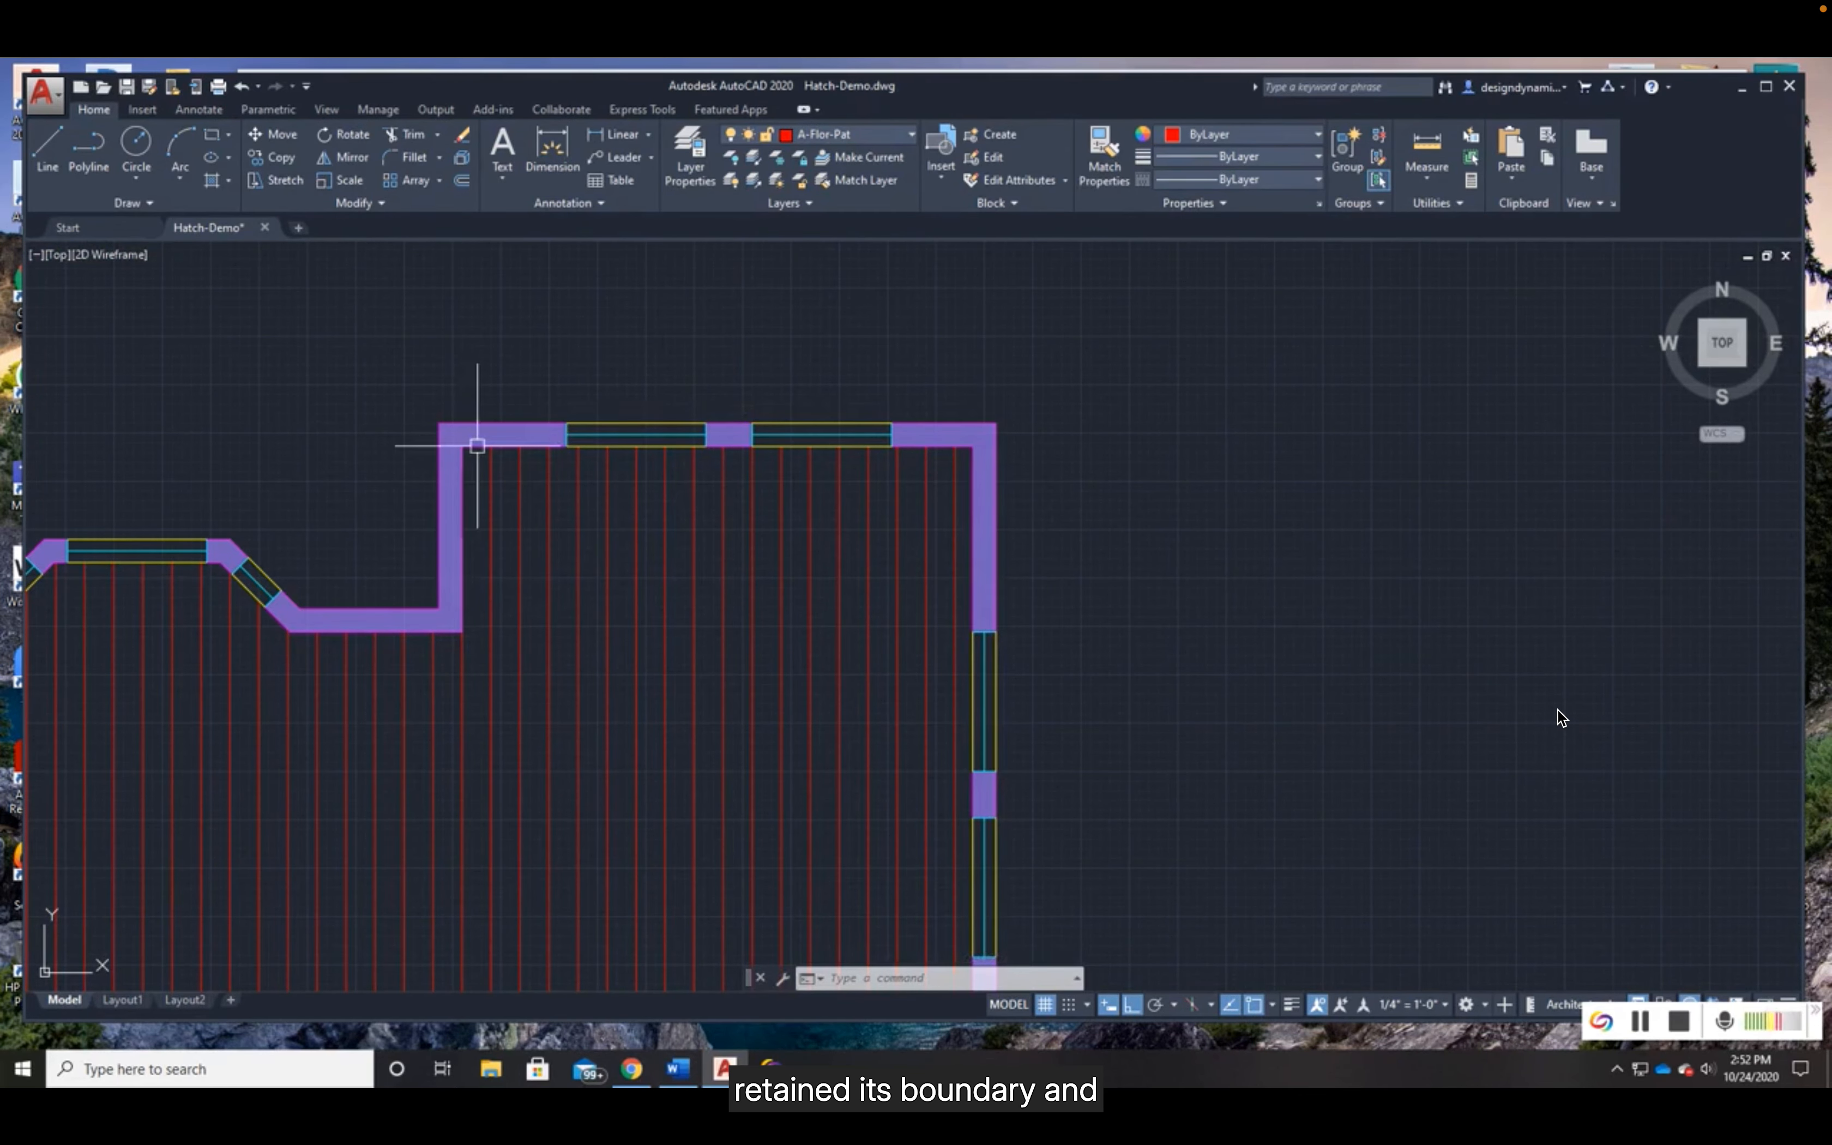
- Review the stretched floor hatch and check the Associative option in the hatch creation settings
scroll(1107, 595, "down", 2)
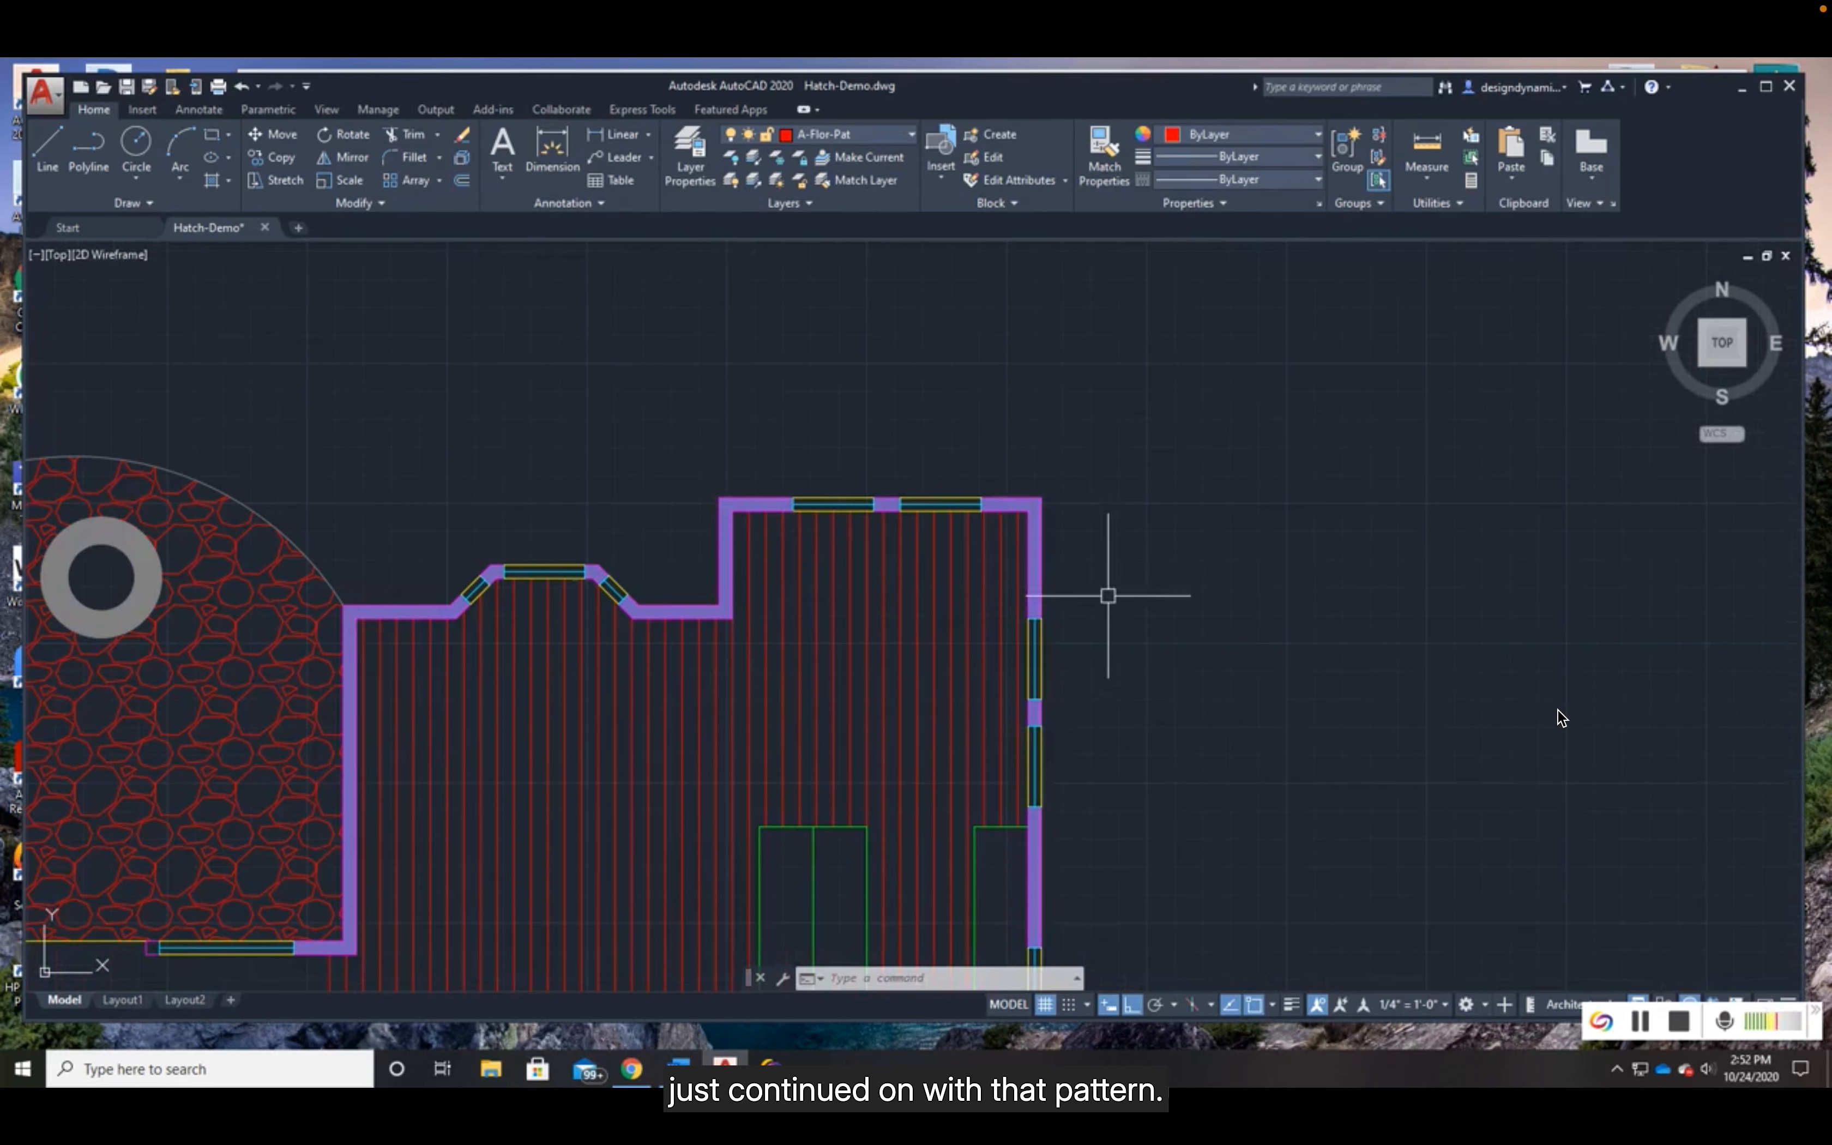
middle_click_drag(1272, 798, 1009, 642)
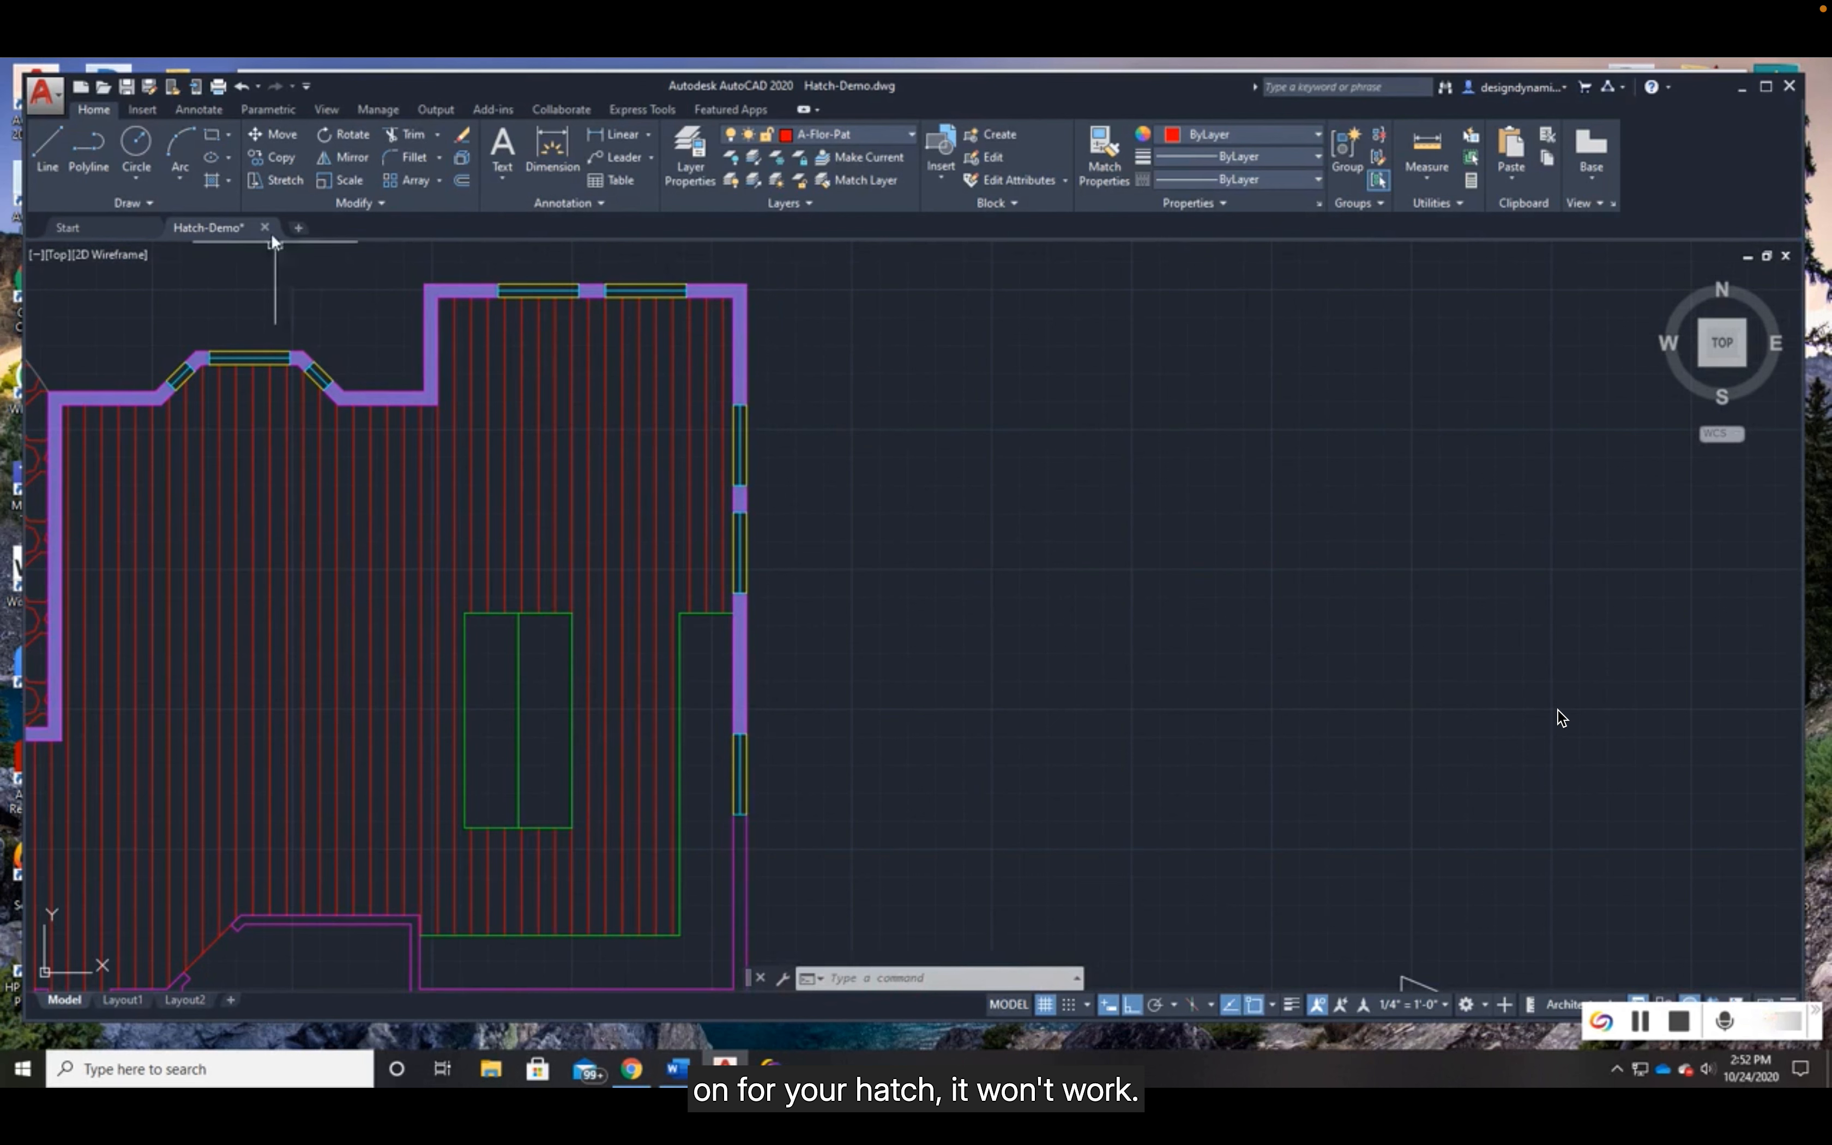
left_click(212, 181)
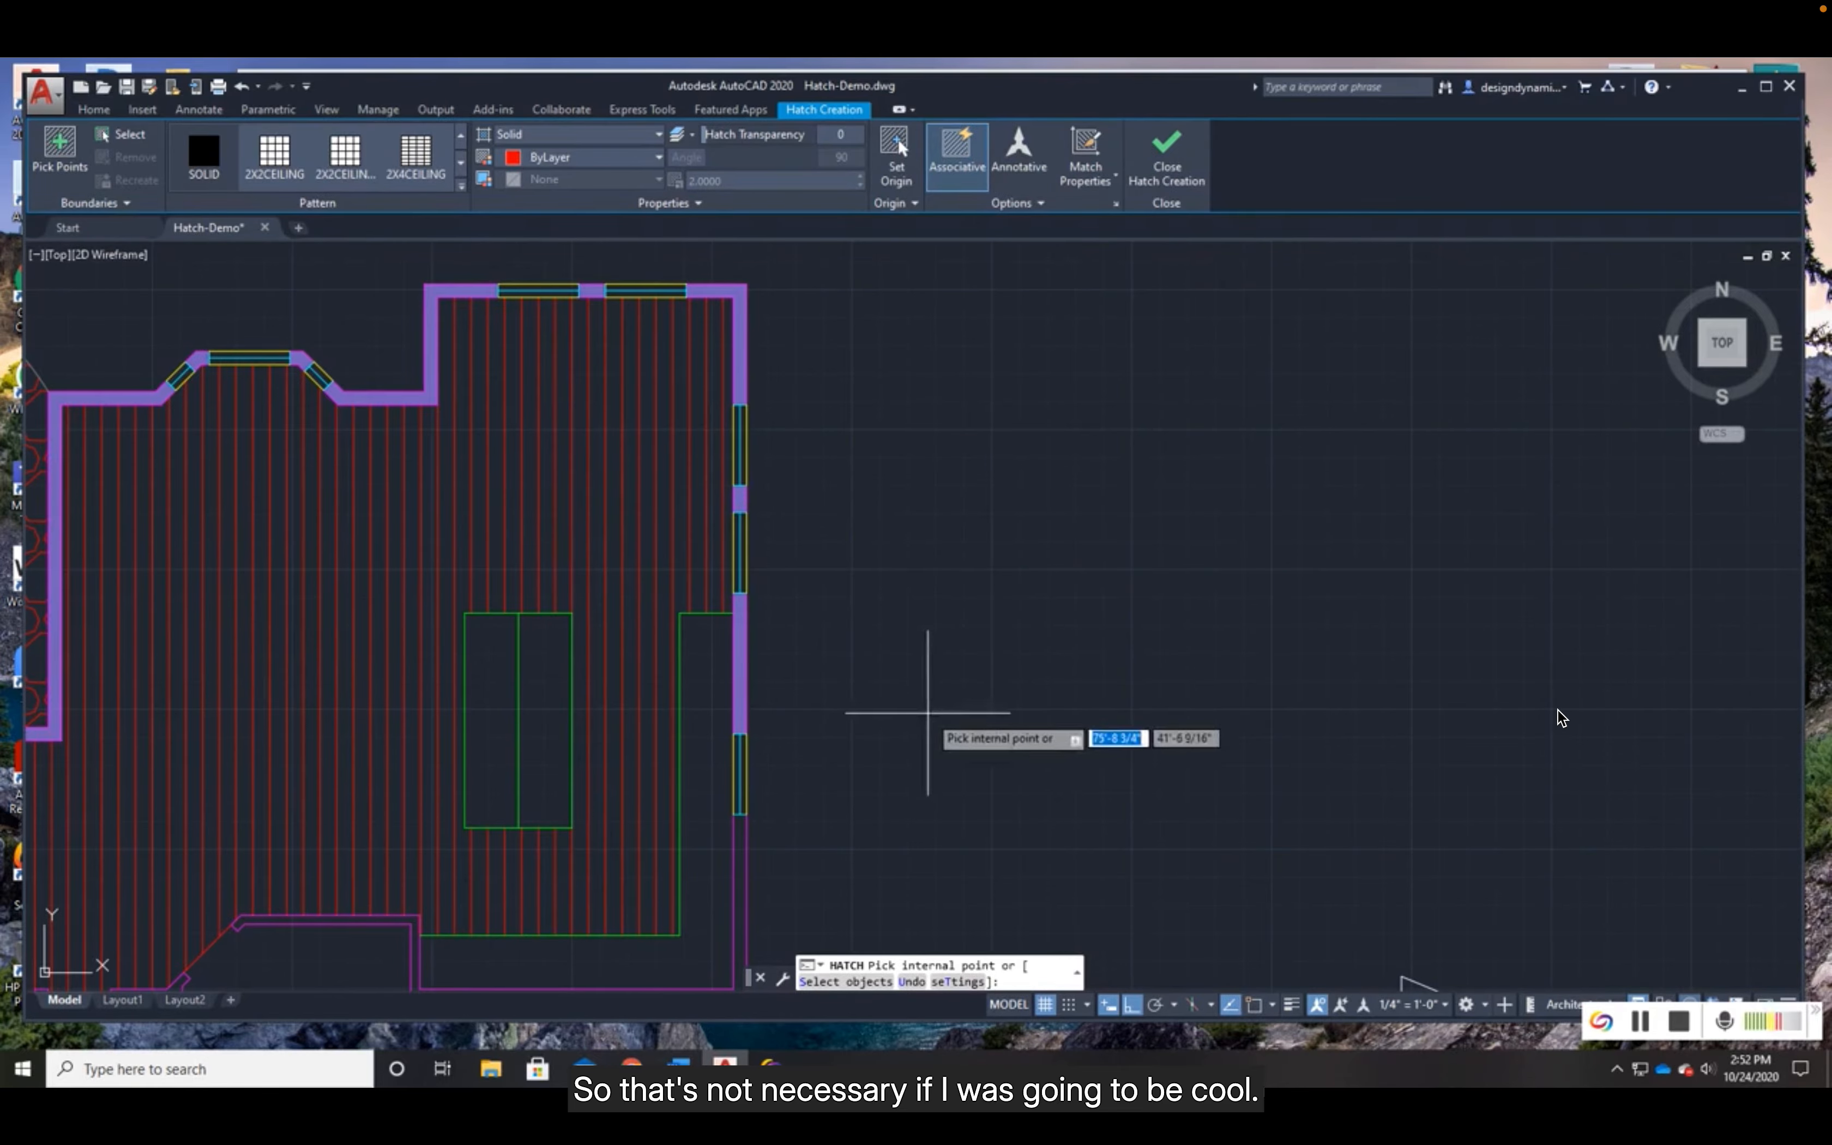
middle_click_drag(929, 712, 748, 503)
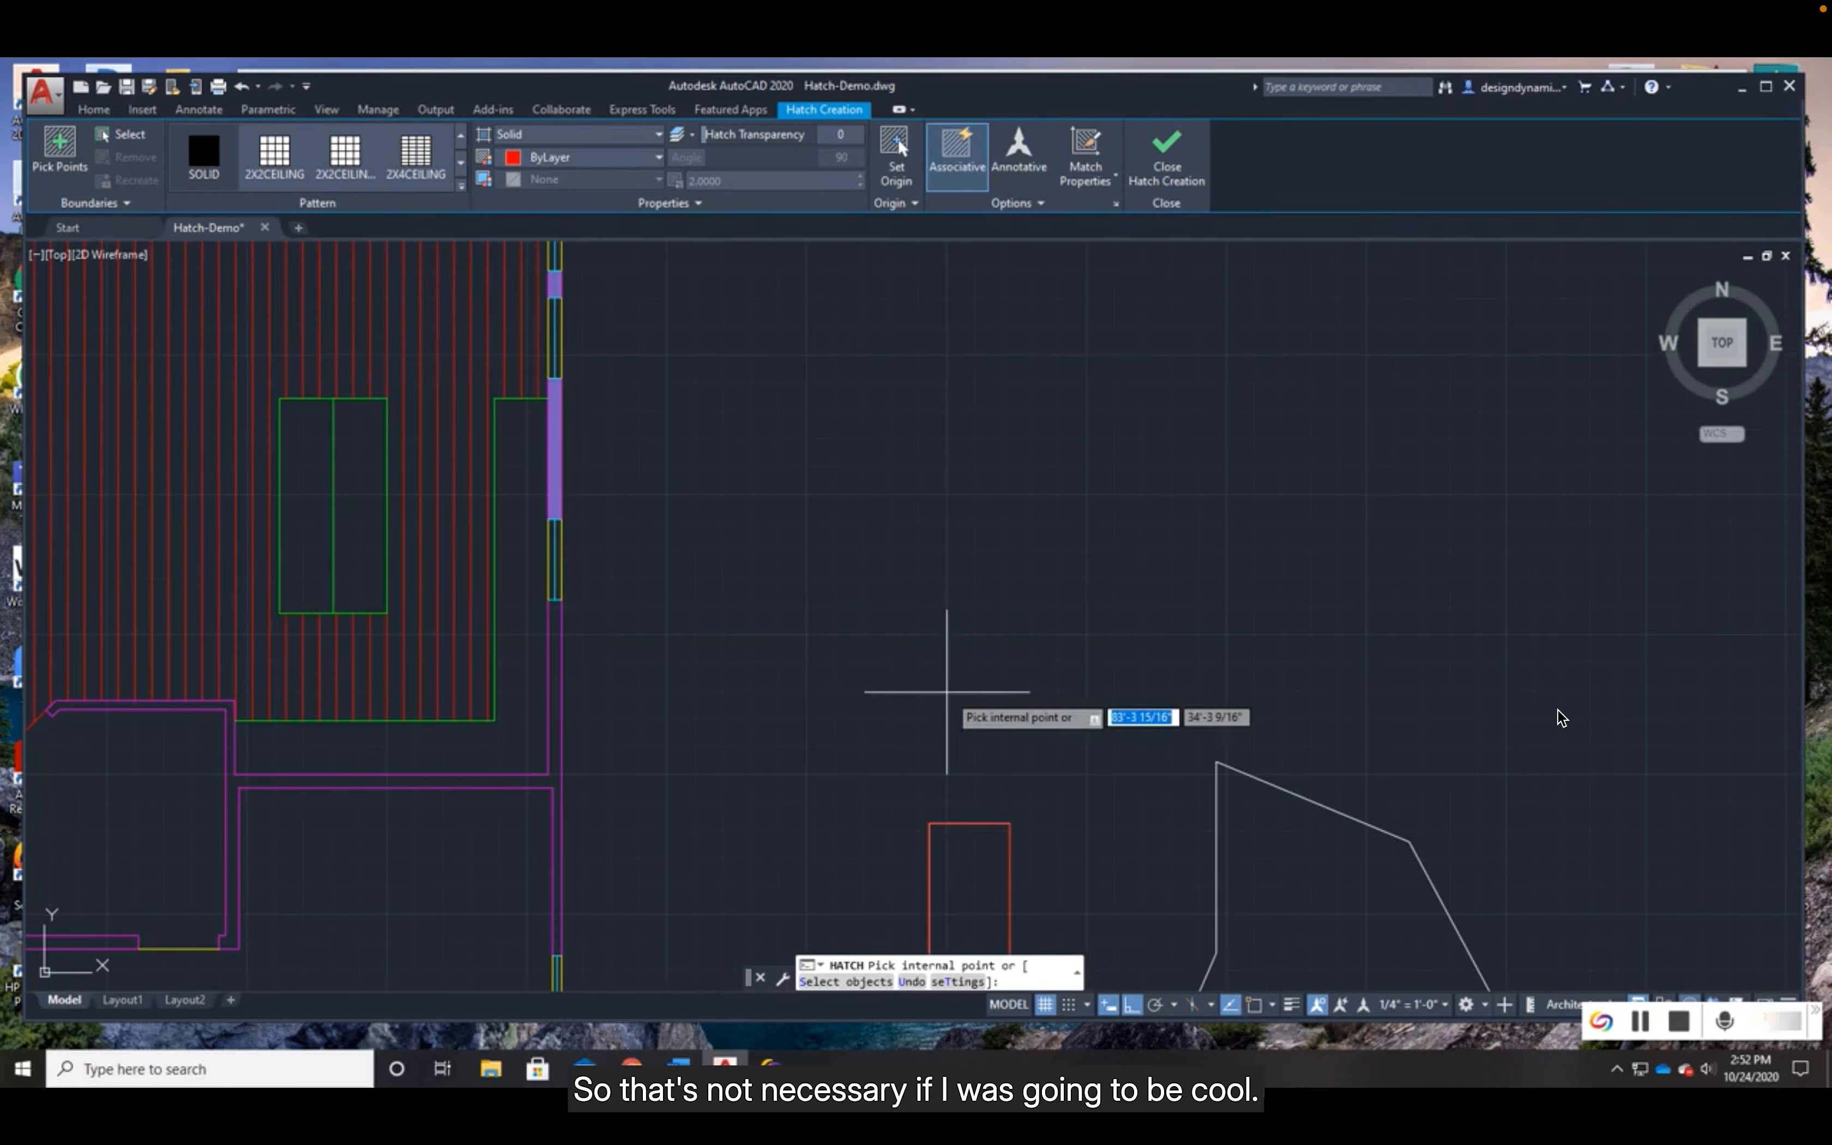
key("Escape")
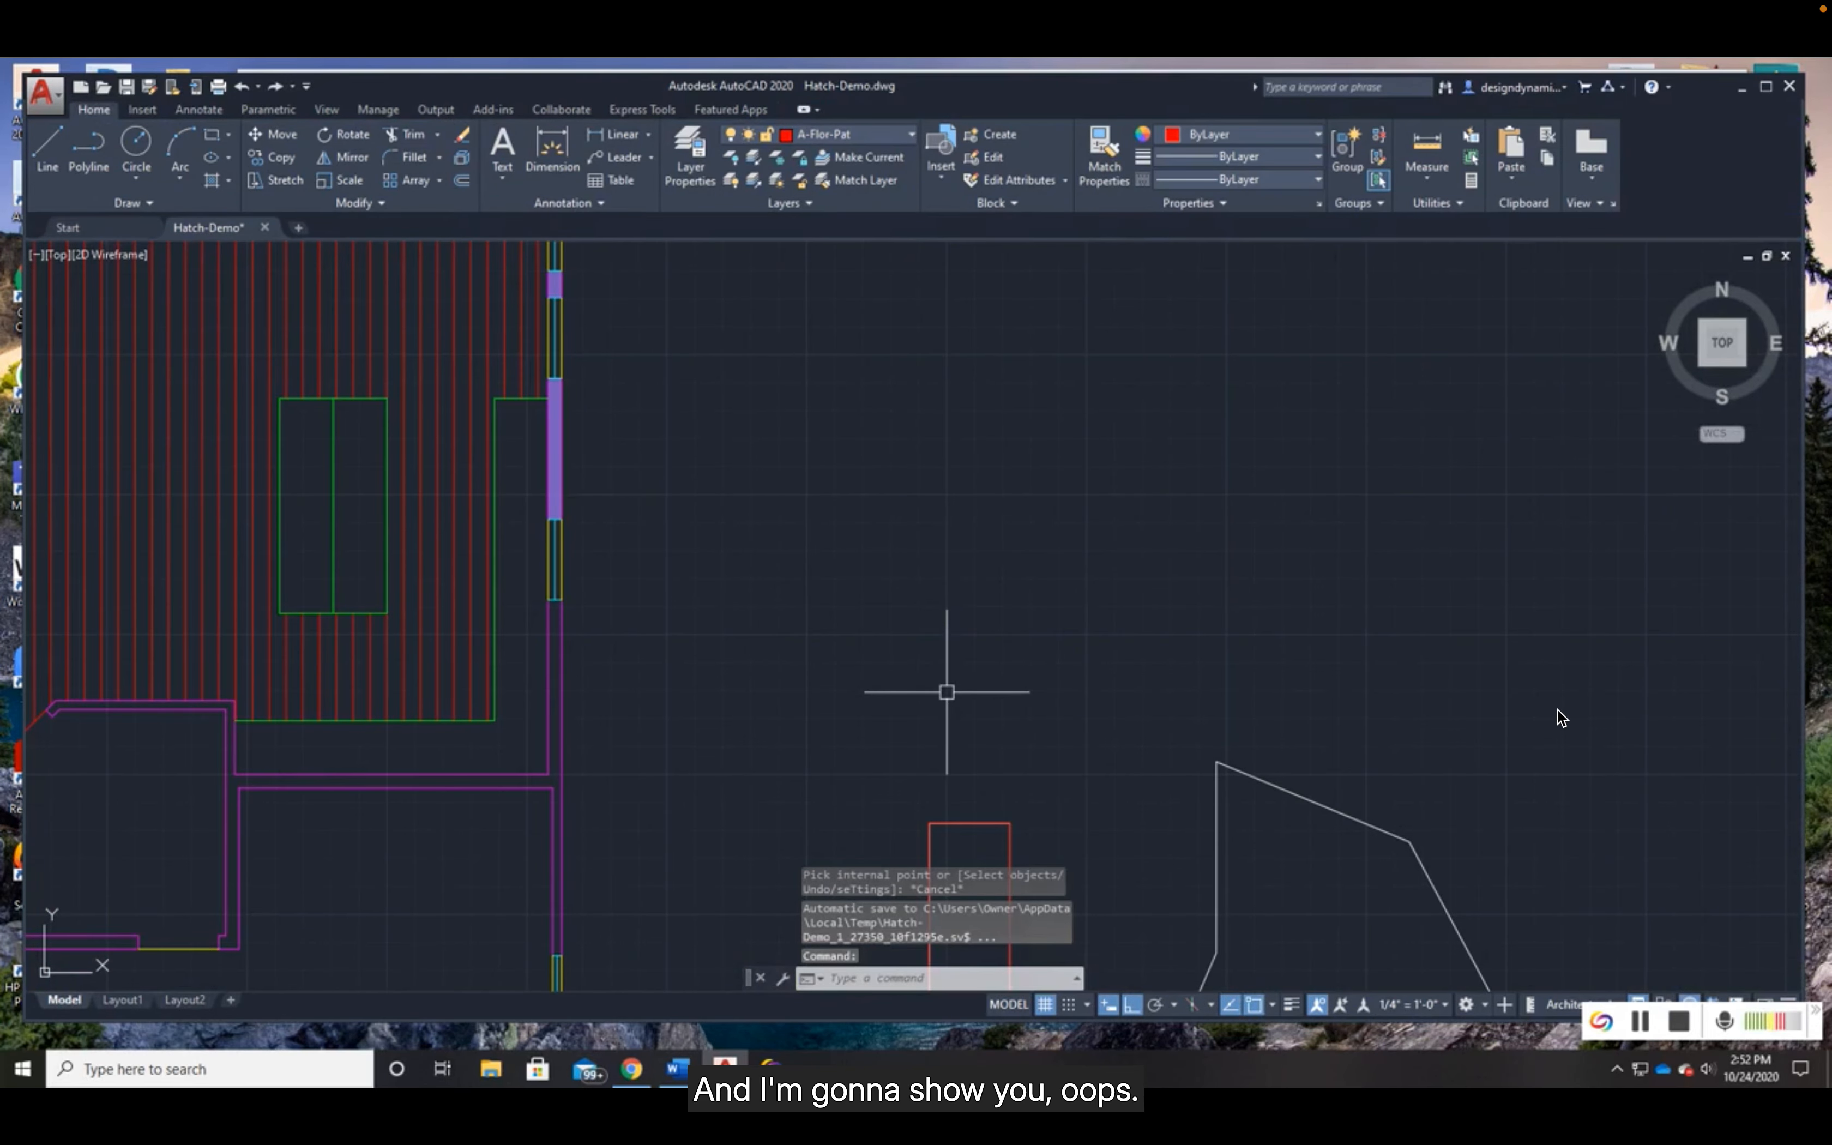
- Select the LINE floor hatch to examine how far it extends into the small room beside the angled wall
mouse_move(667, 805)
middle_mouse_down()
mouse_move(965, 715)
mouse_move(1071, 728)
middle_mouse_up()
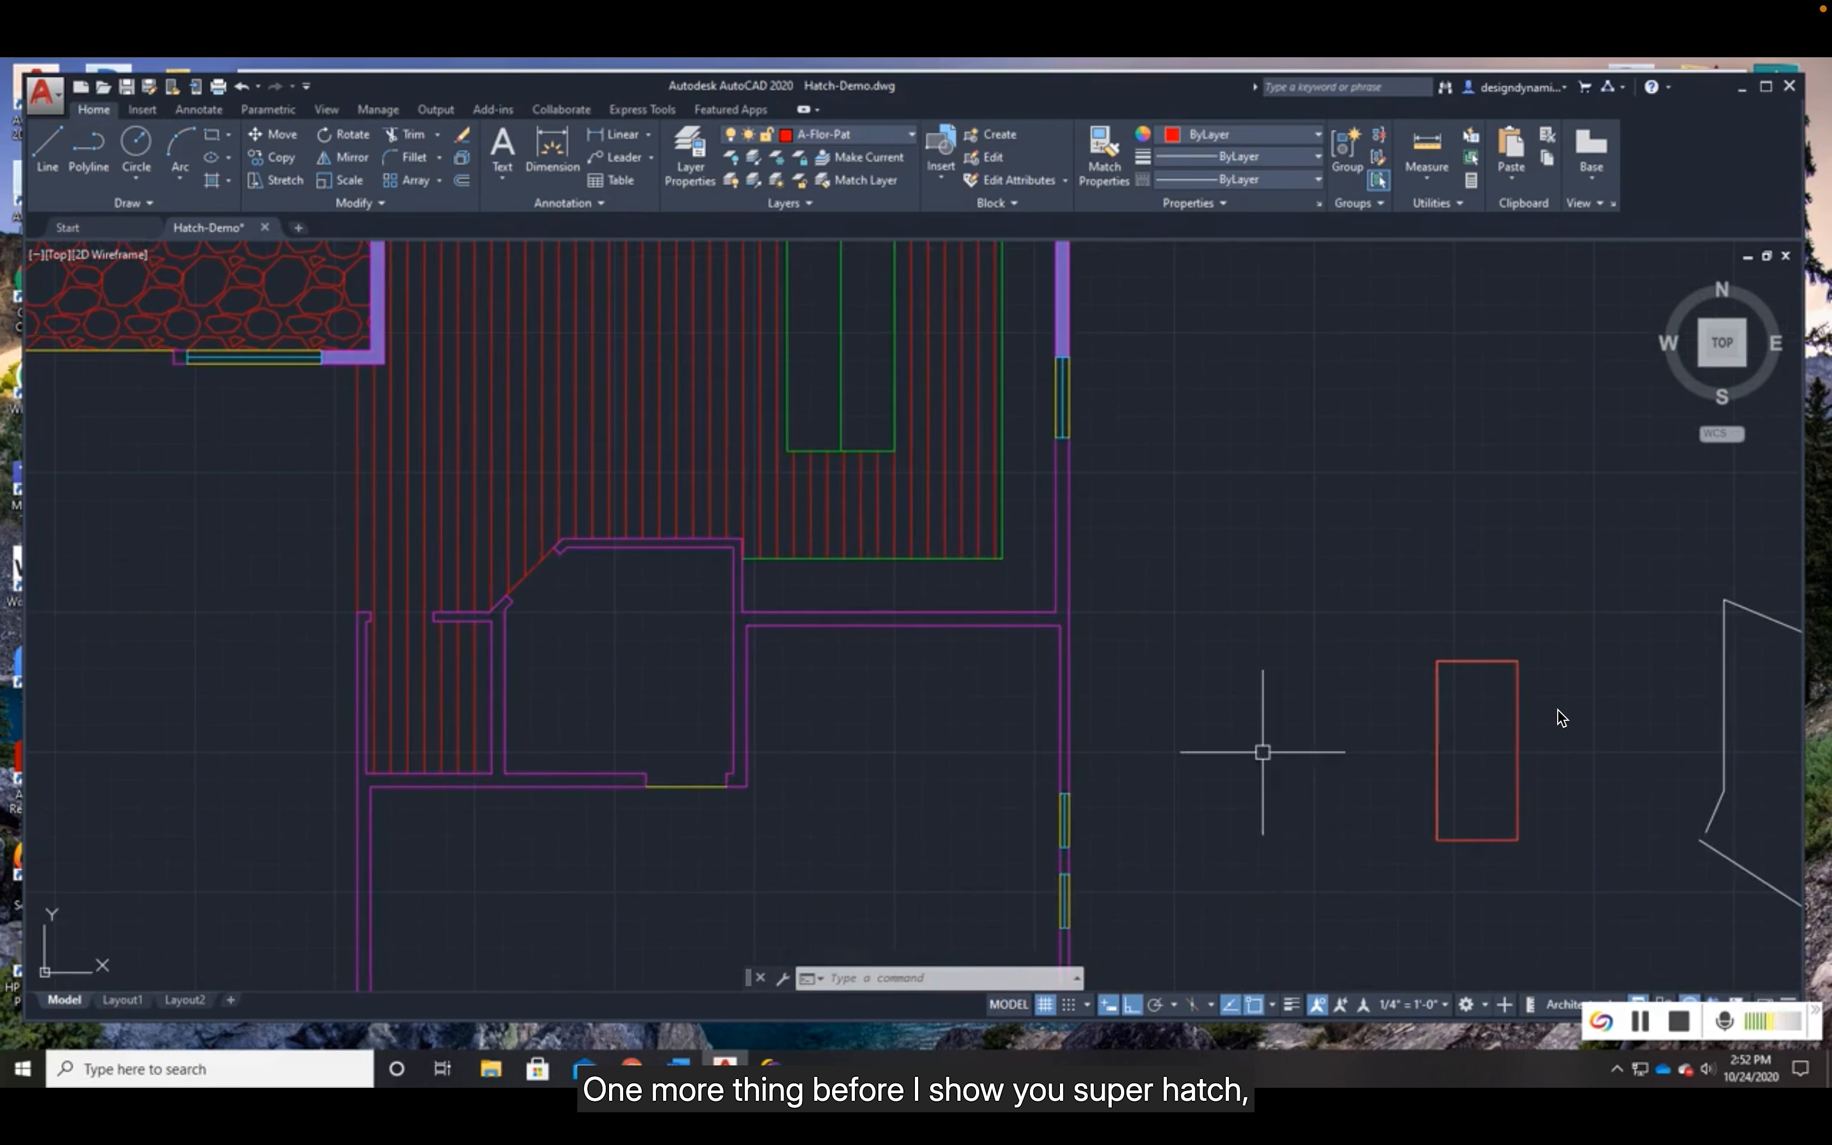
scroll(469, 705, "up", 3)
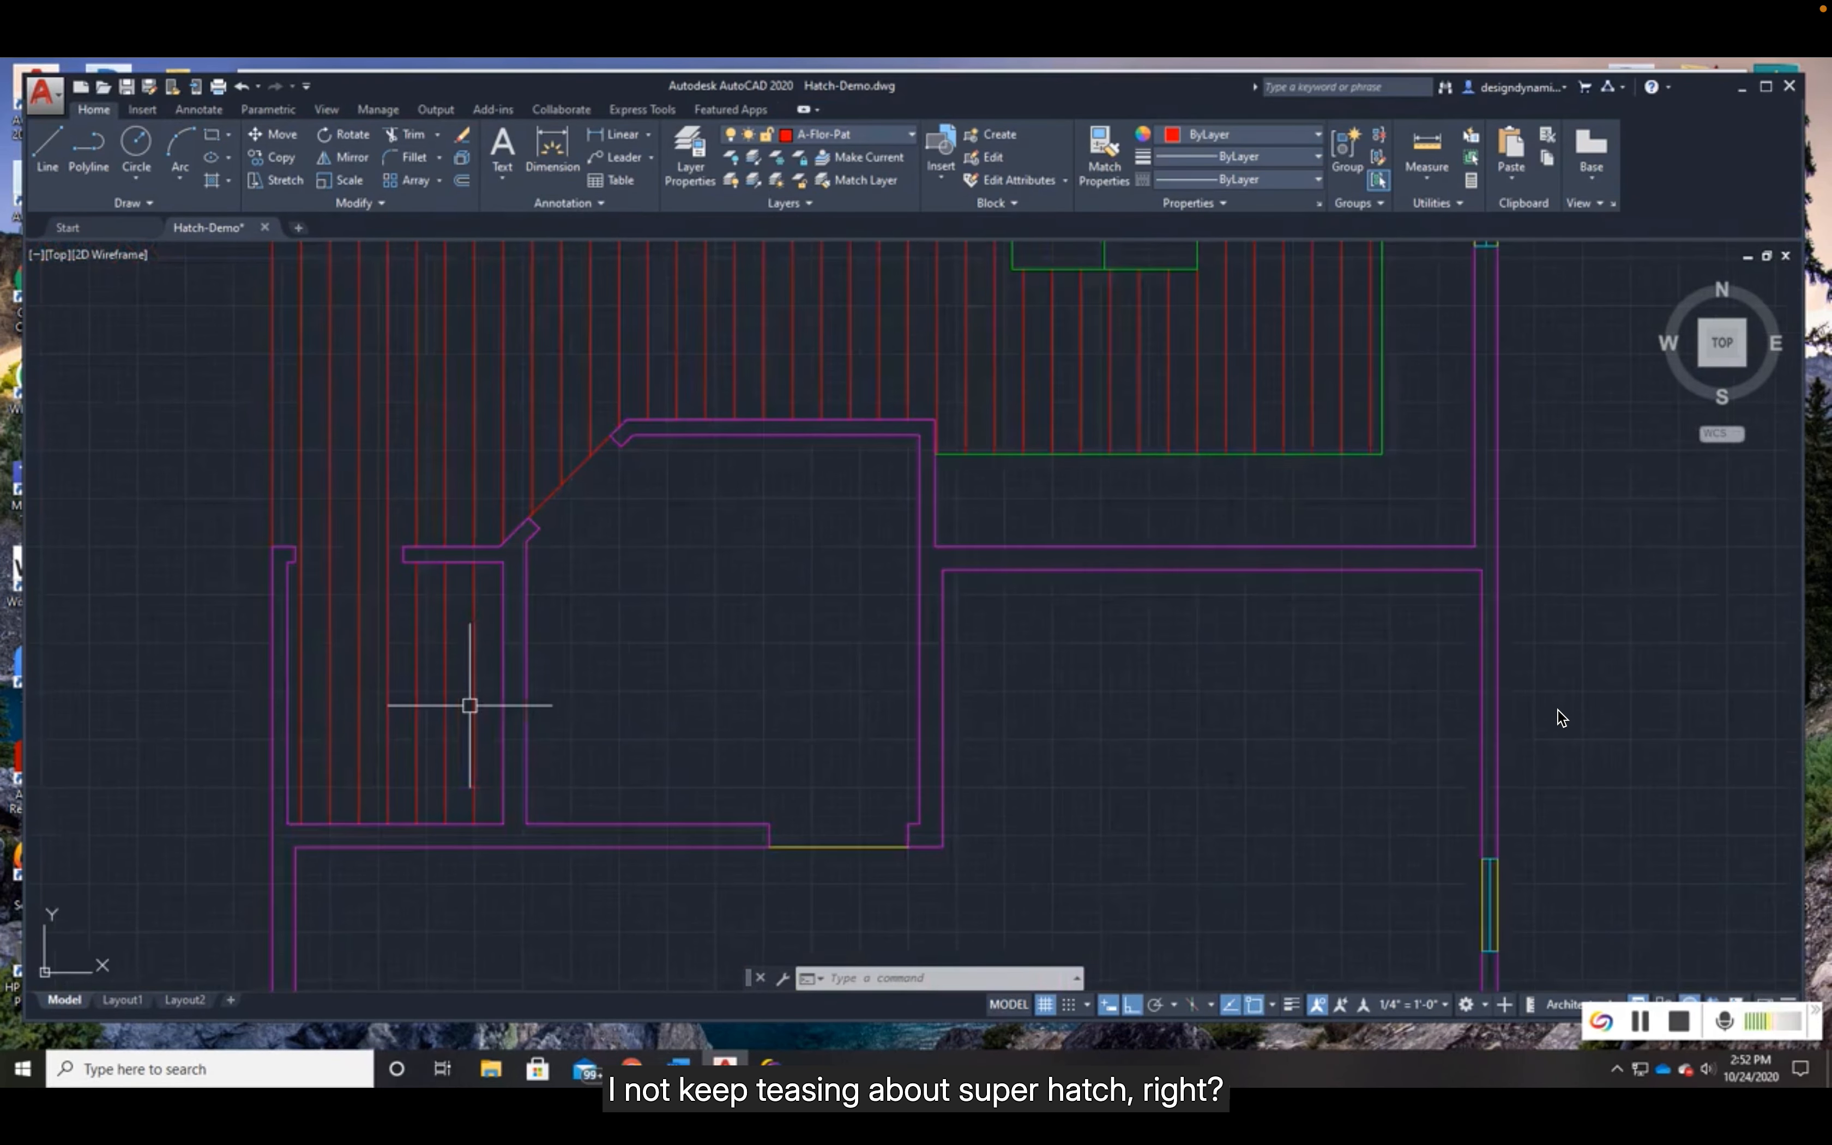
scroll(491, 704, "down", 3)
middle_click_drag(558, 664, 711, 763)
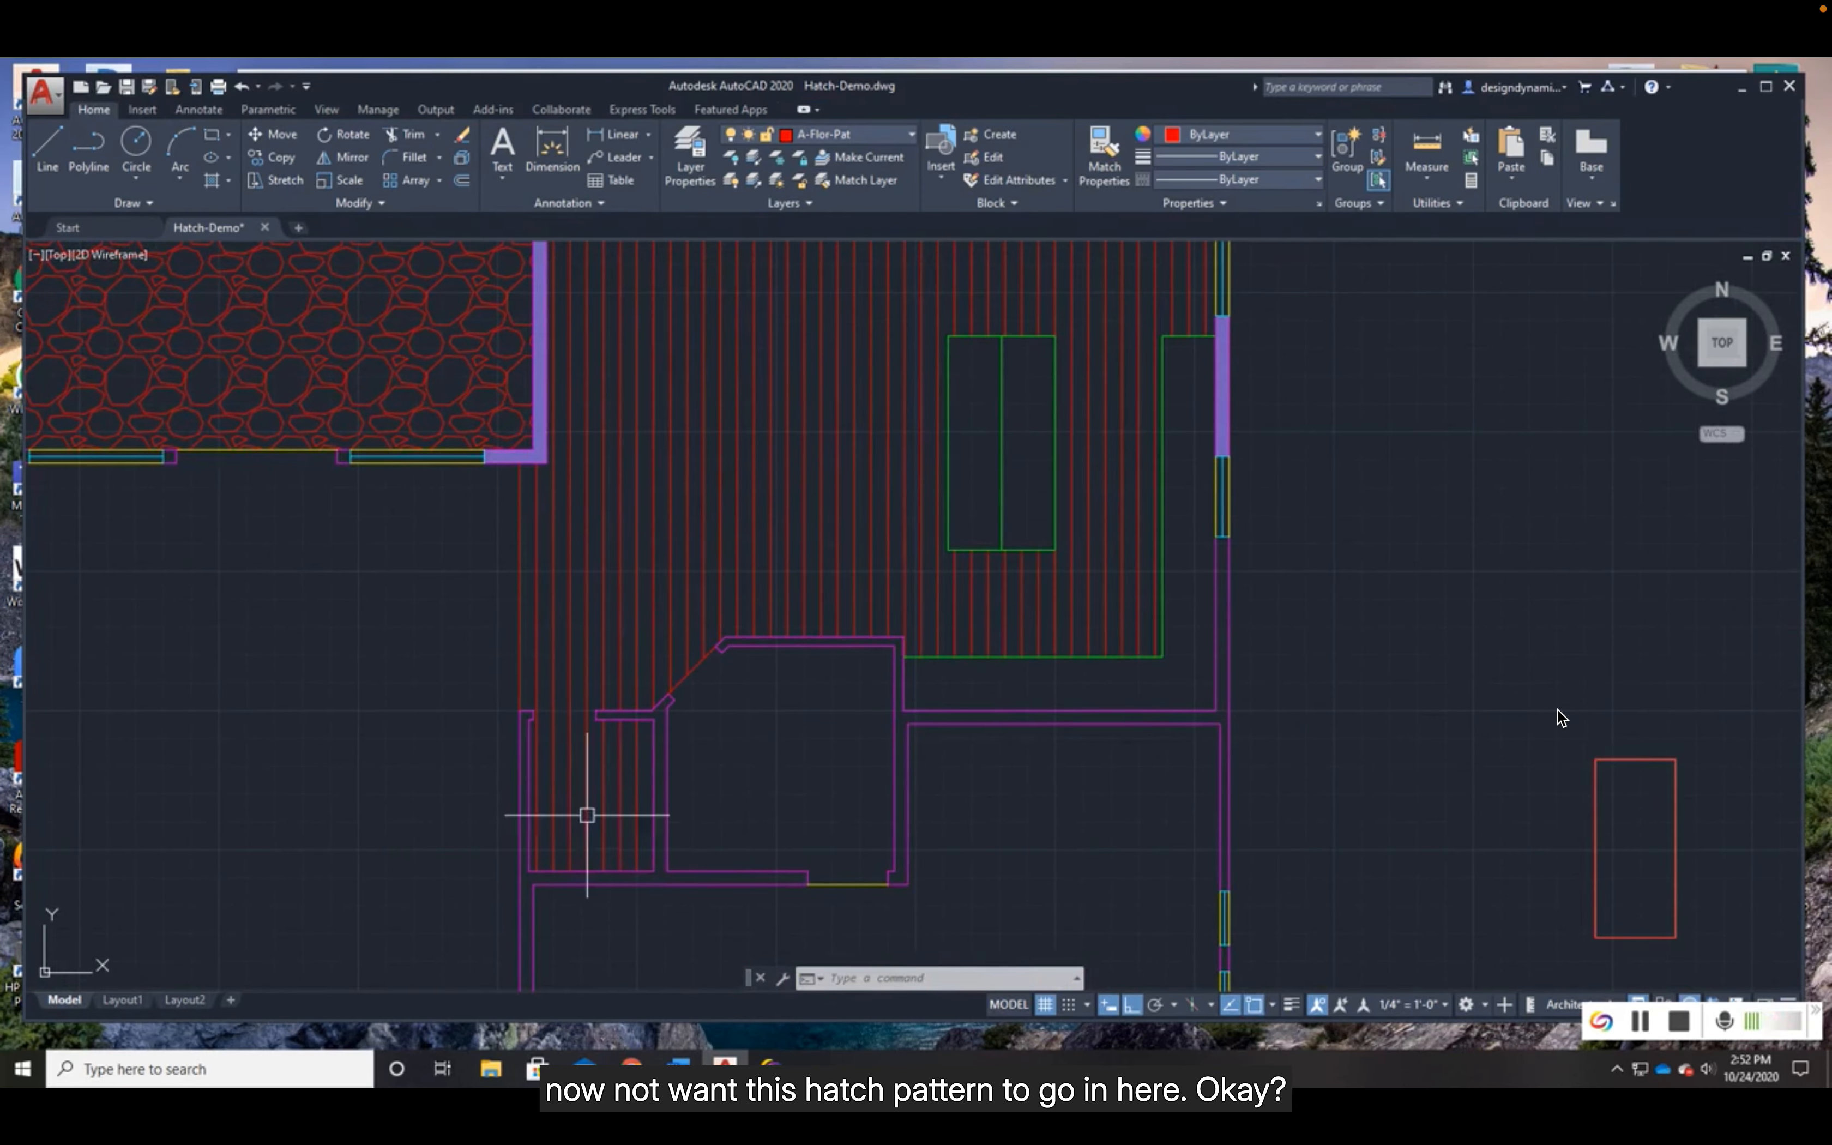
left_click(670, 568)
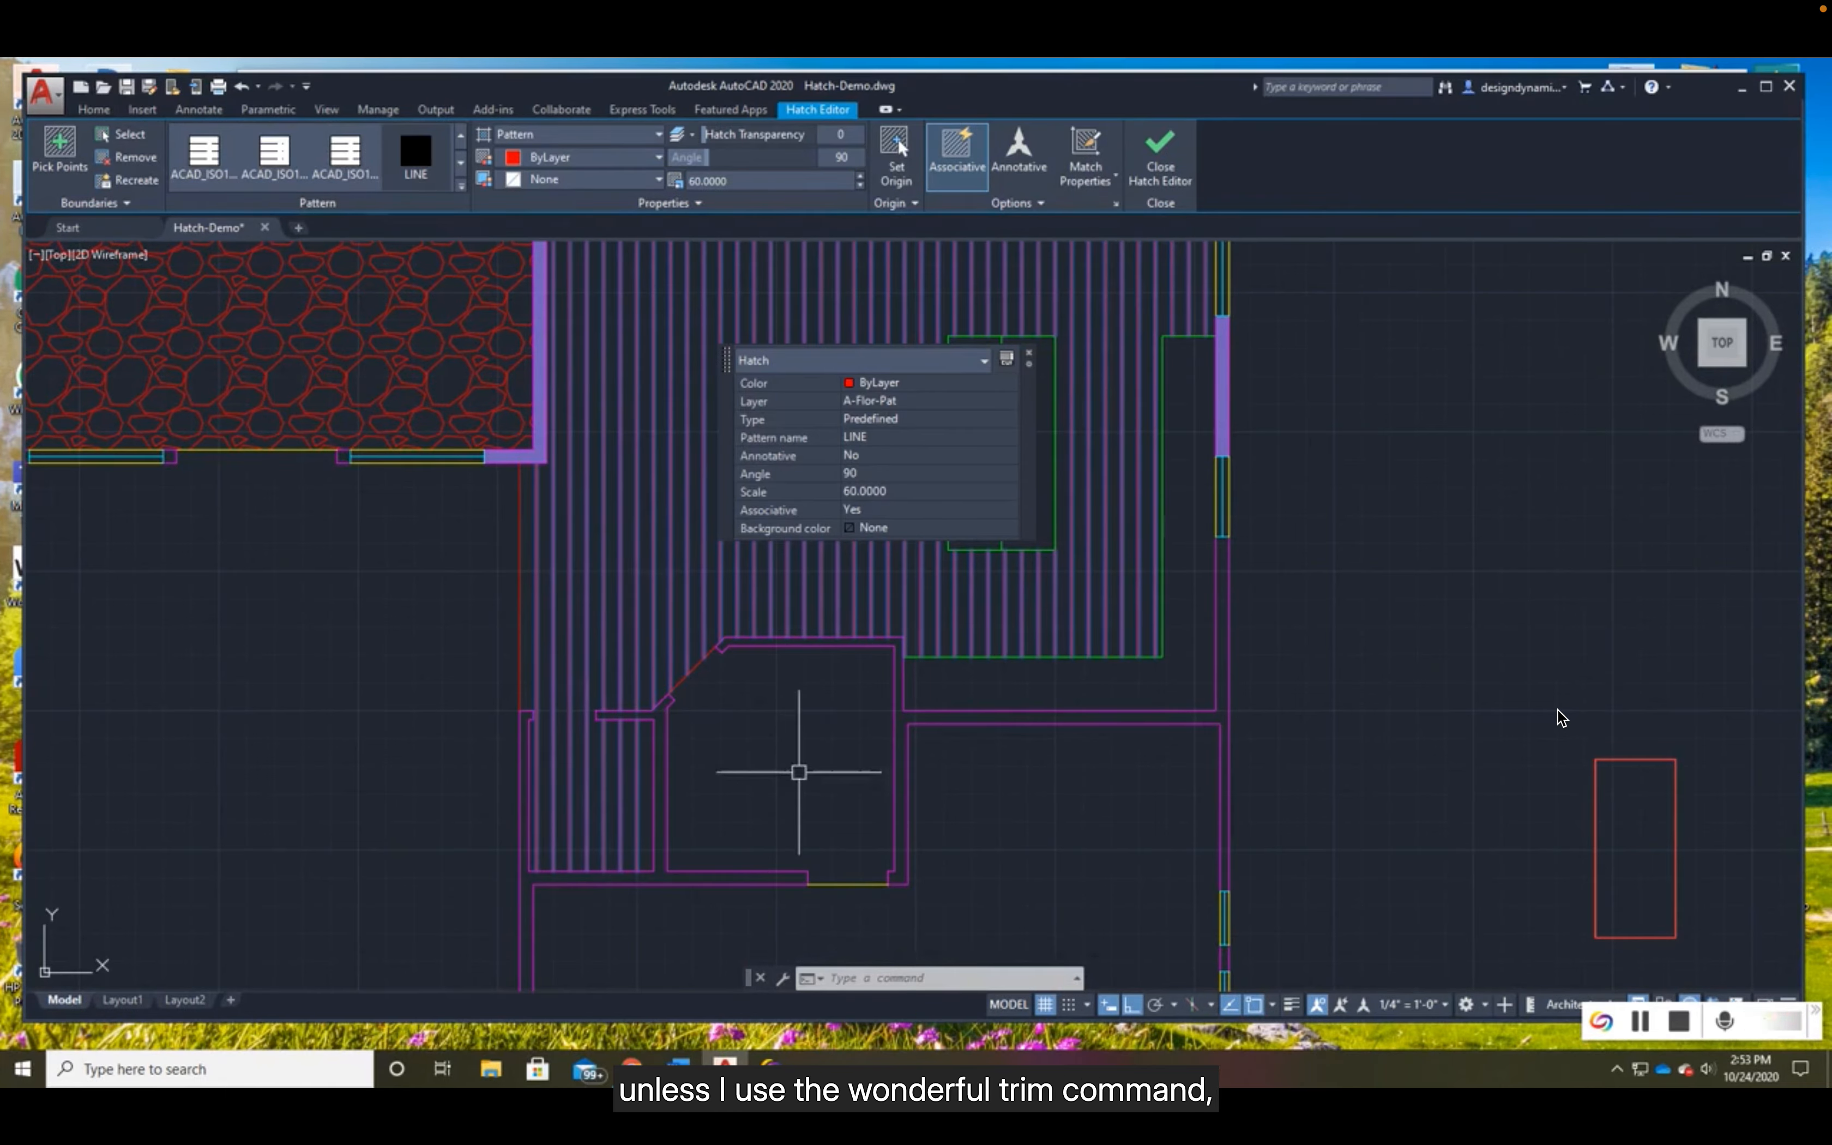
key("Escape")
- Choose ACC Logo.jpg as the SuperHatch image pattern for the practice rectangle and set its path type to No path
scroll(717, 765, "up", 3)
middle_click_drag(716, 762, 931, 700)
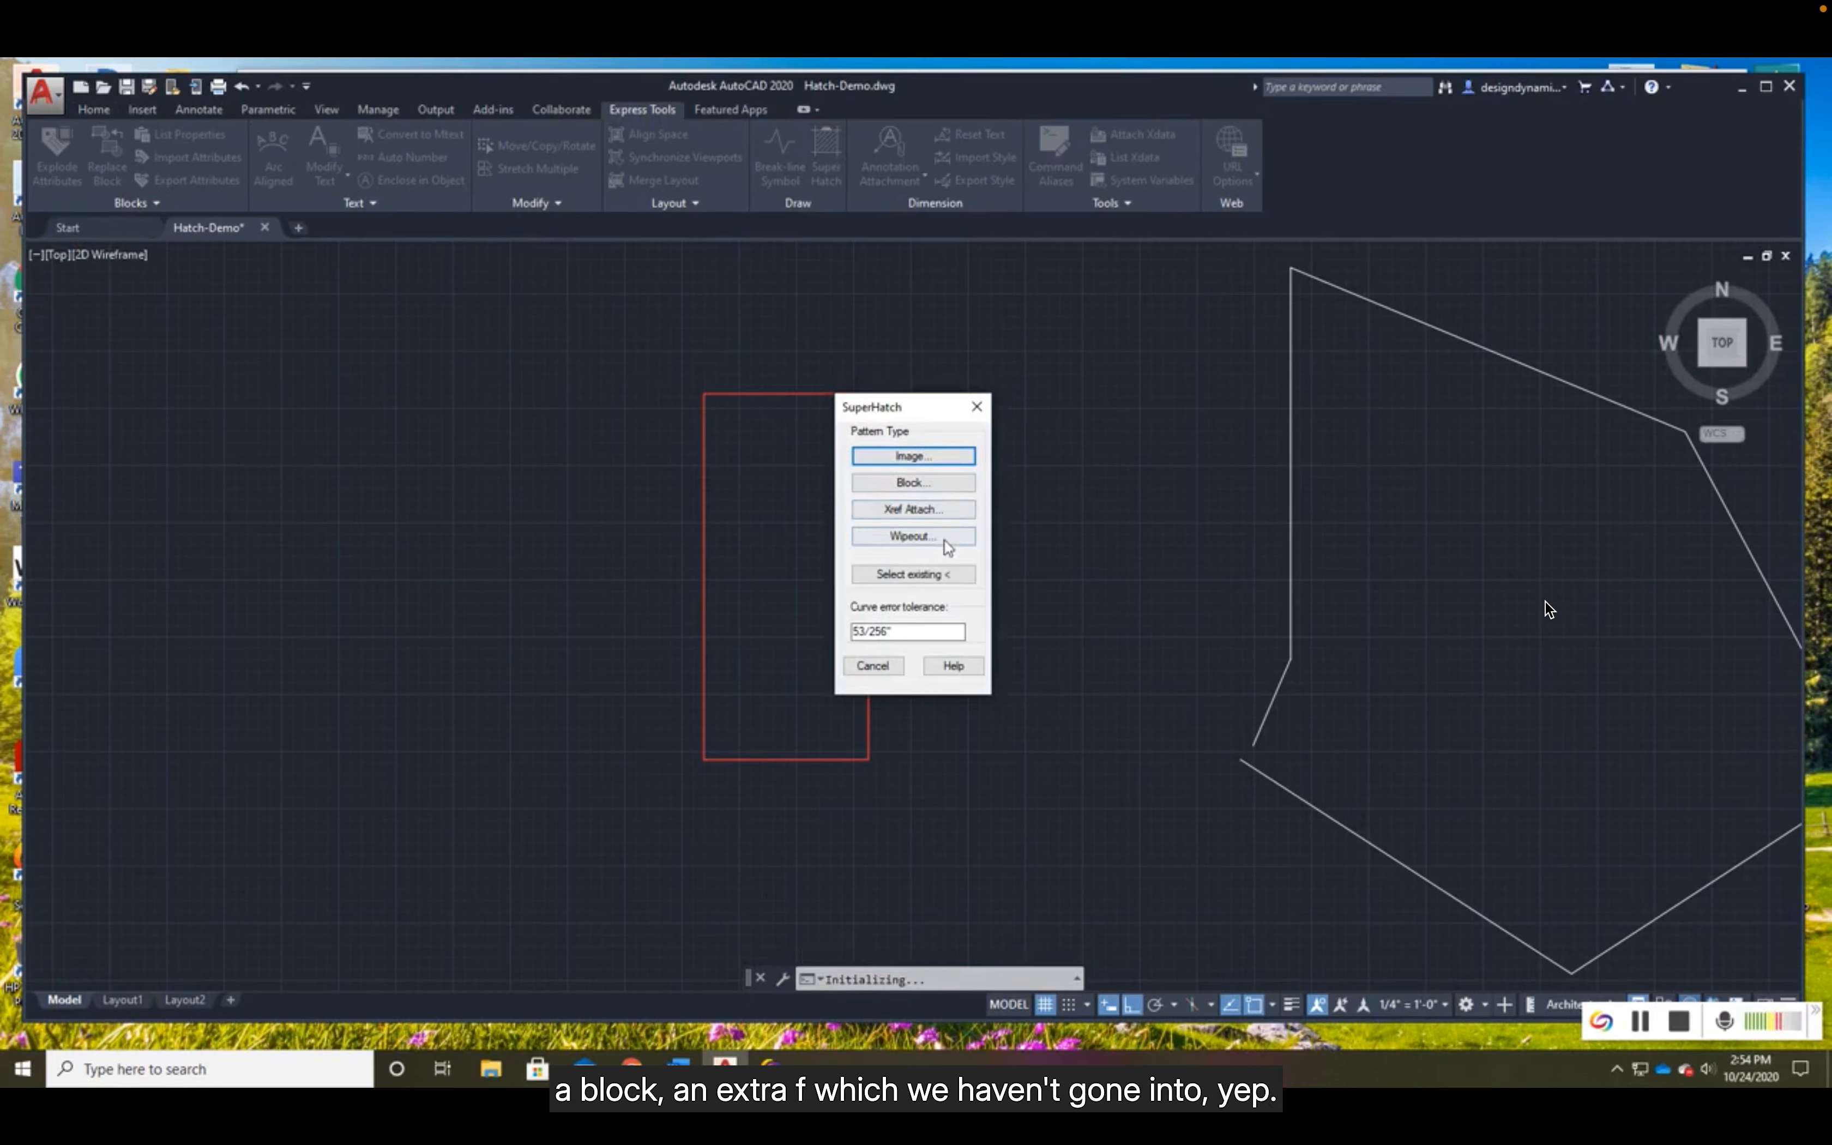
left_click(914, 456)
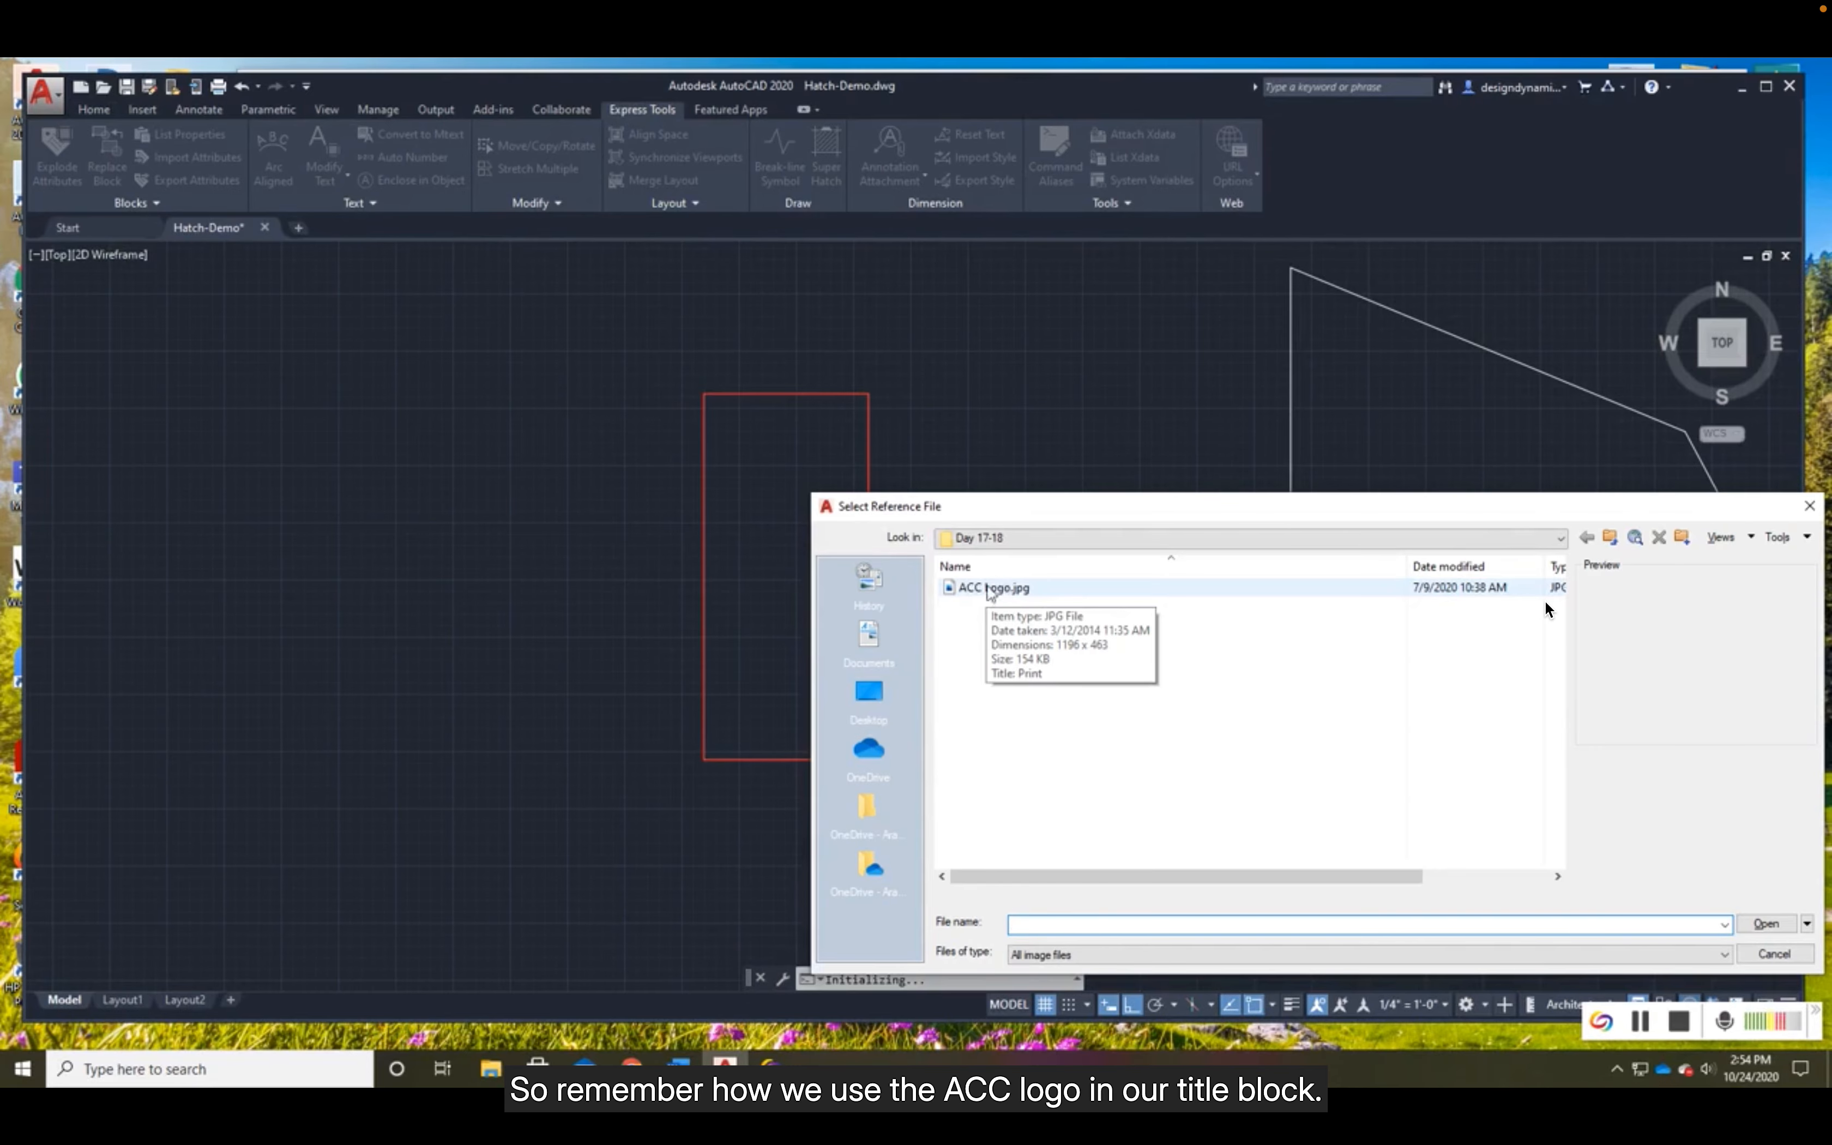
left_click(990, 590)
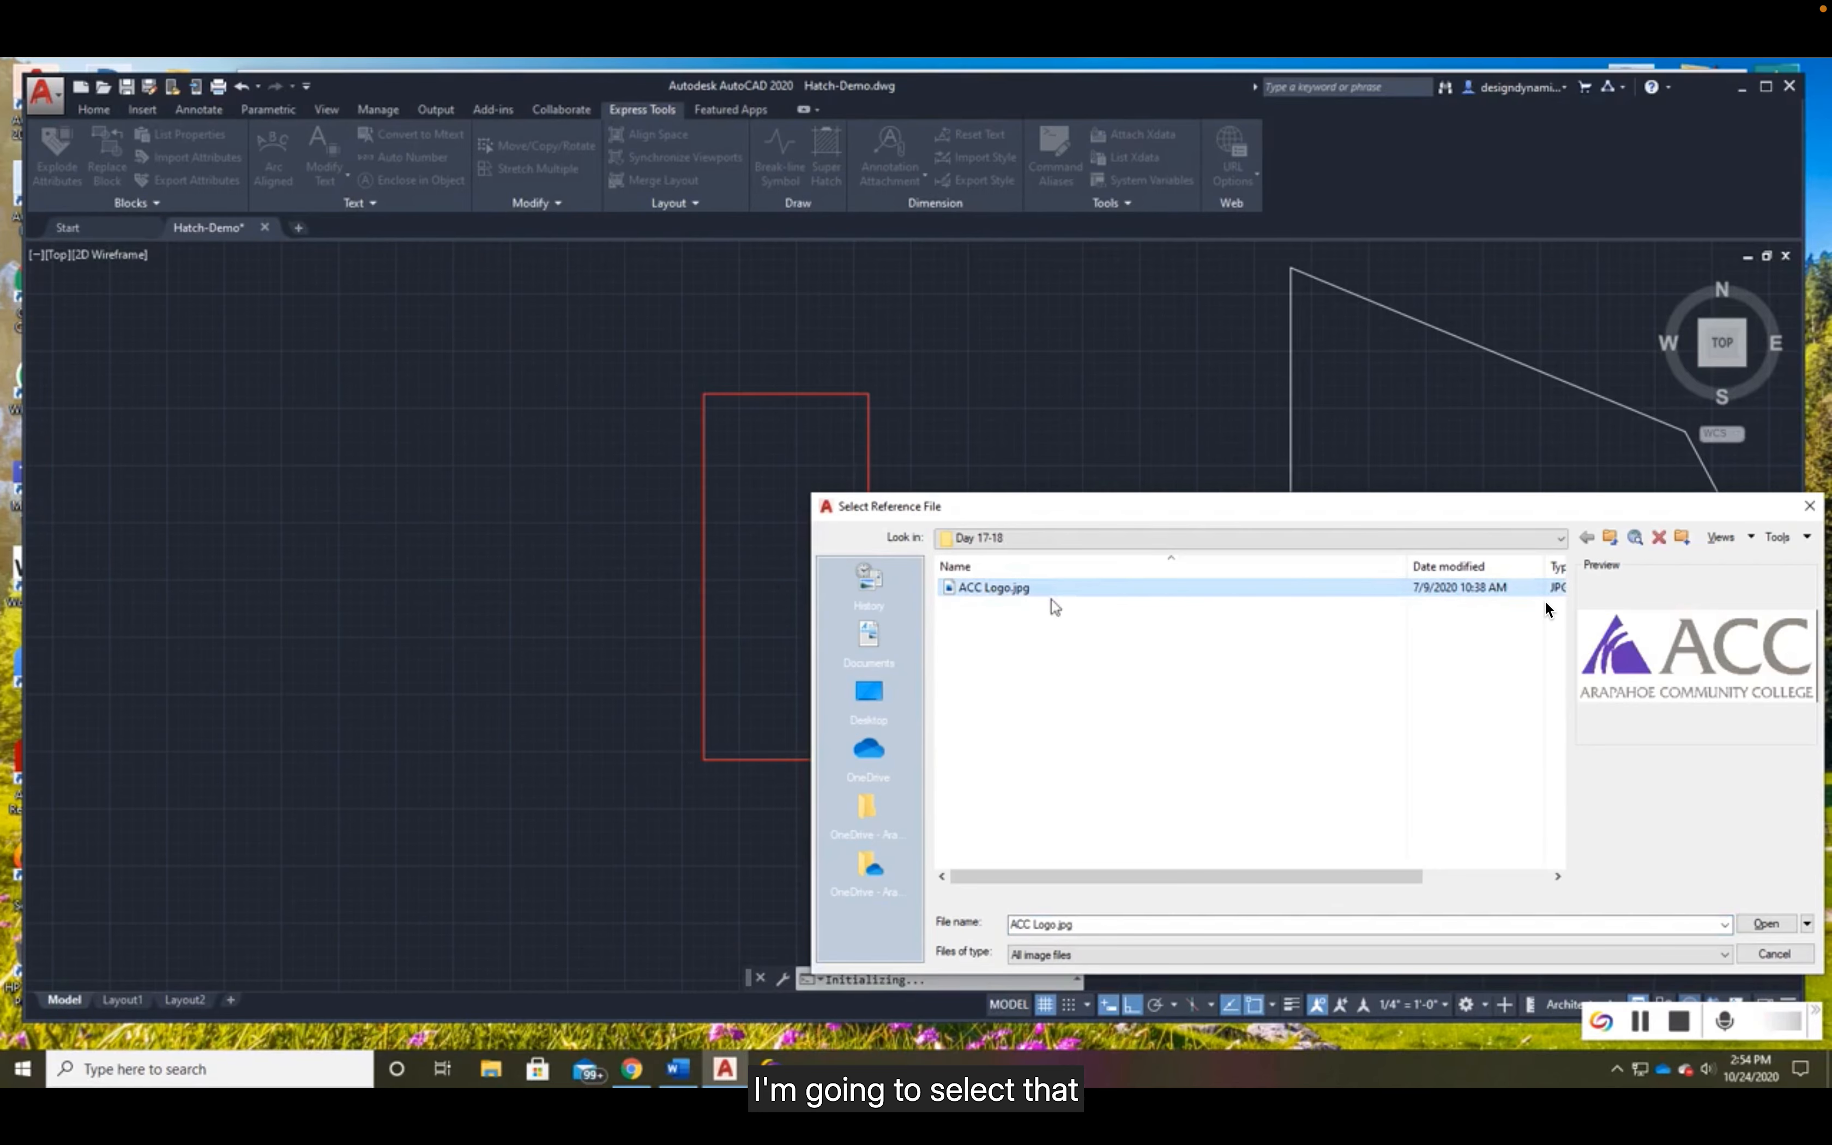
left_click(1768, 924)
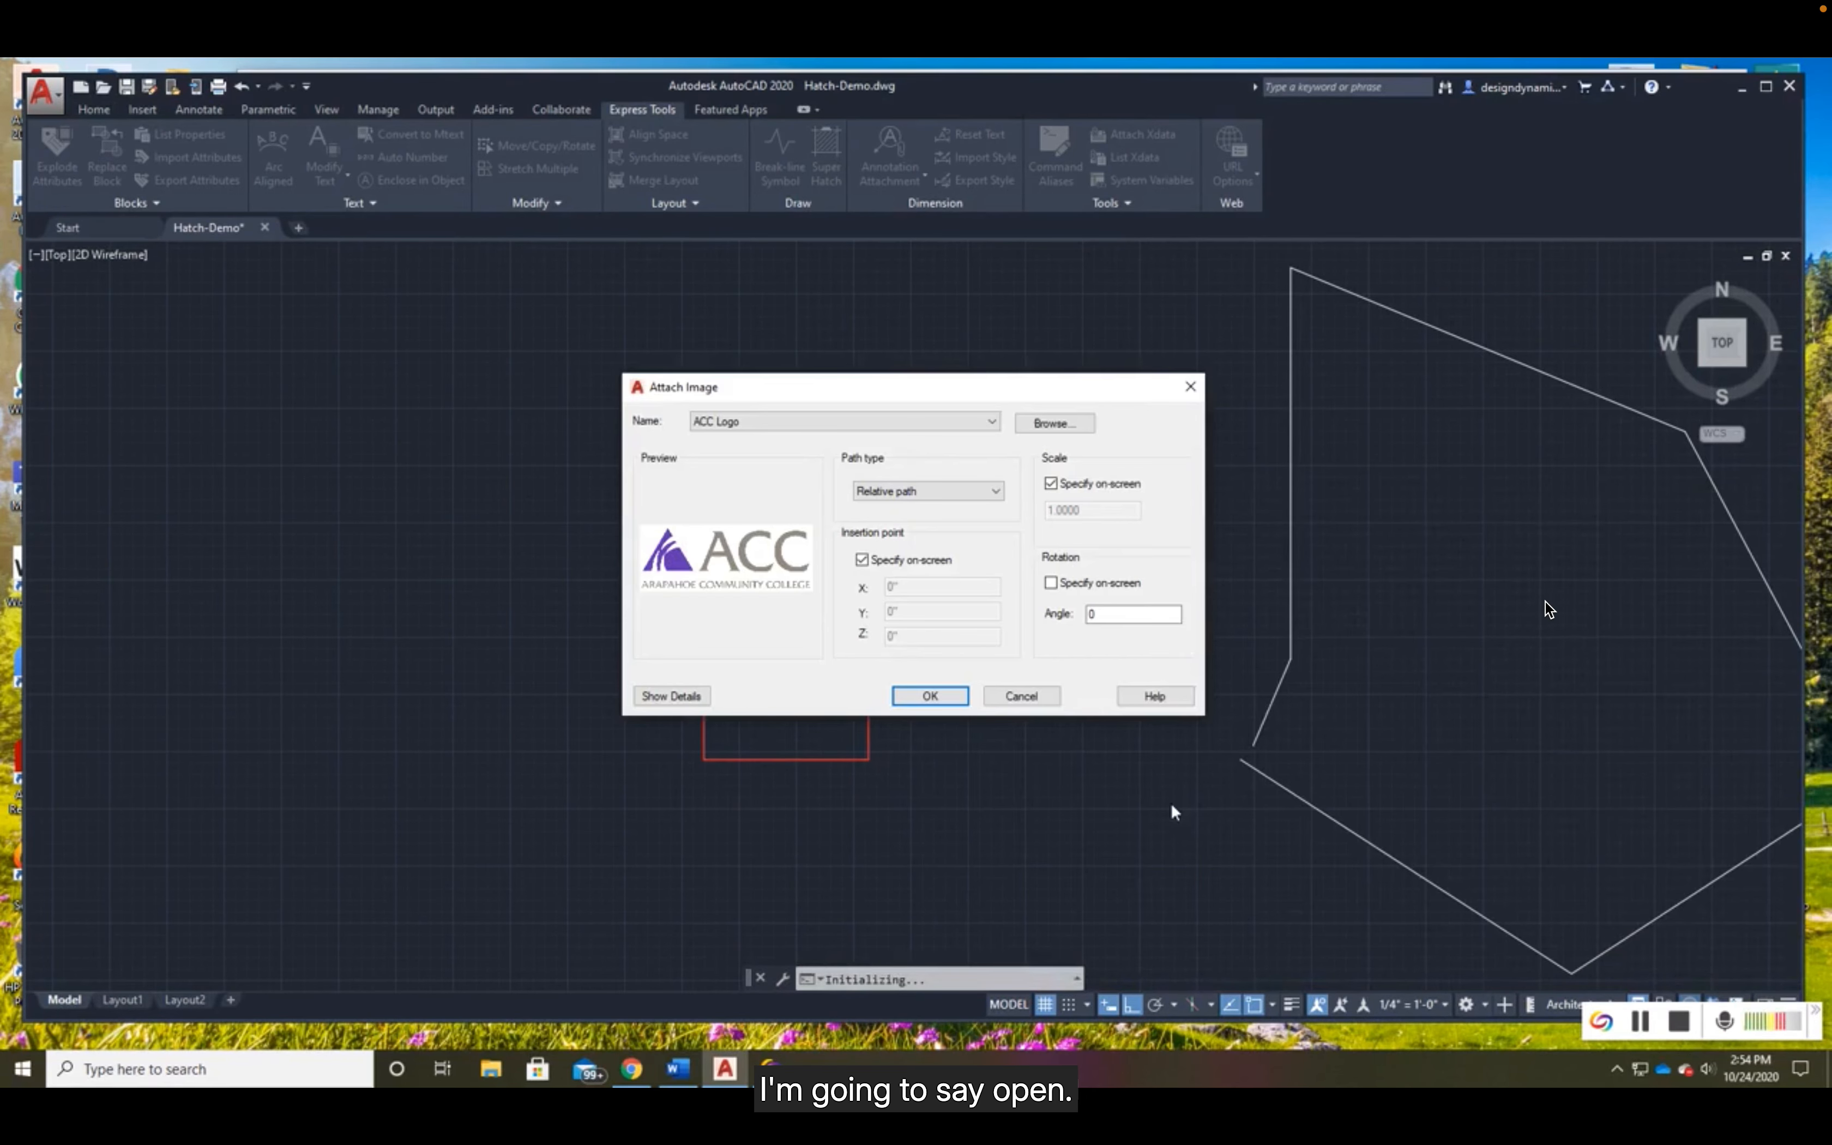
left_click(996, 493)
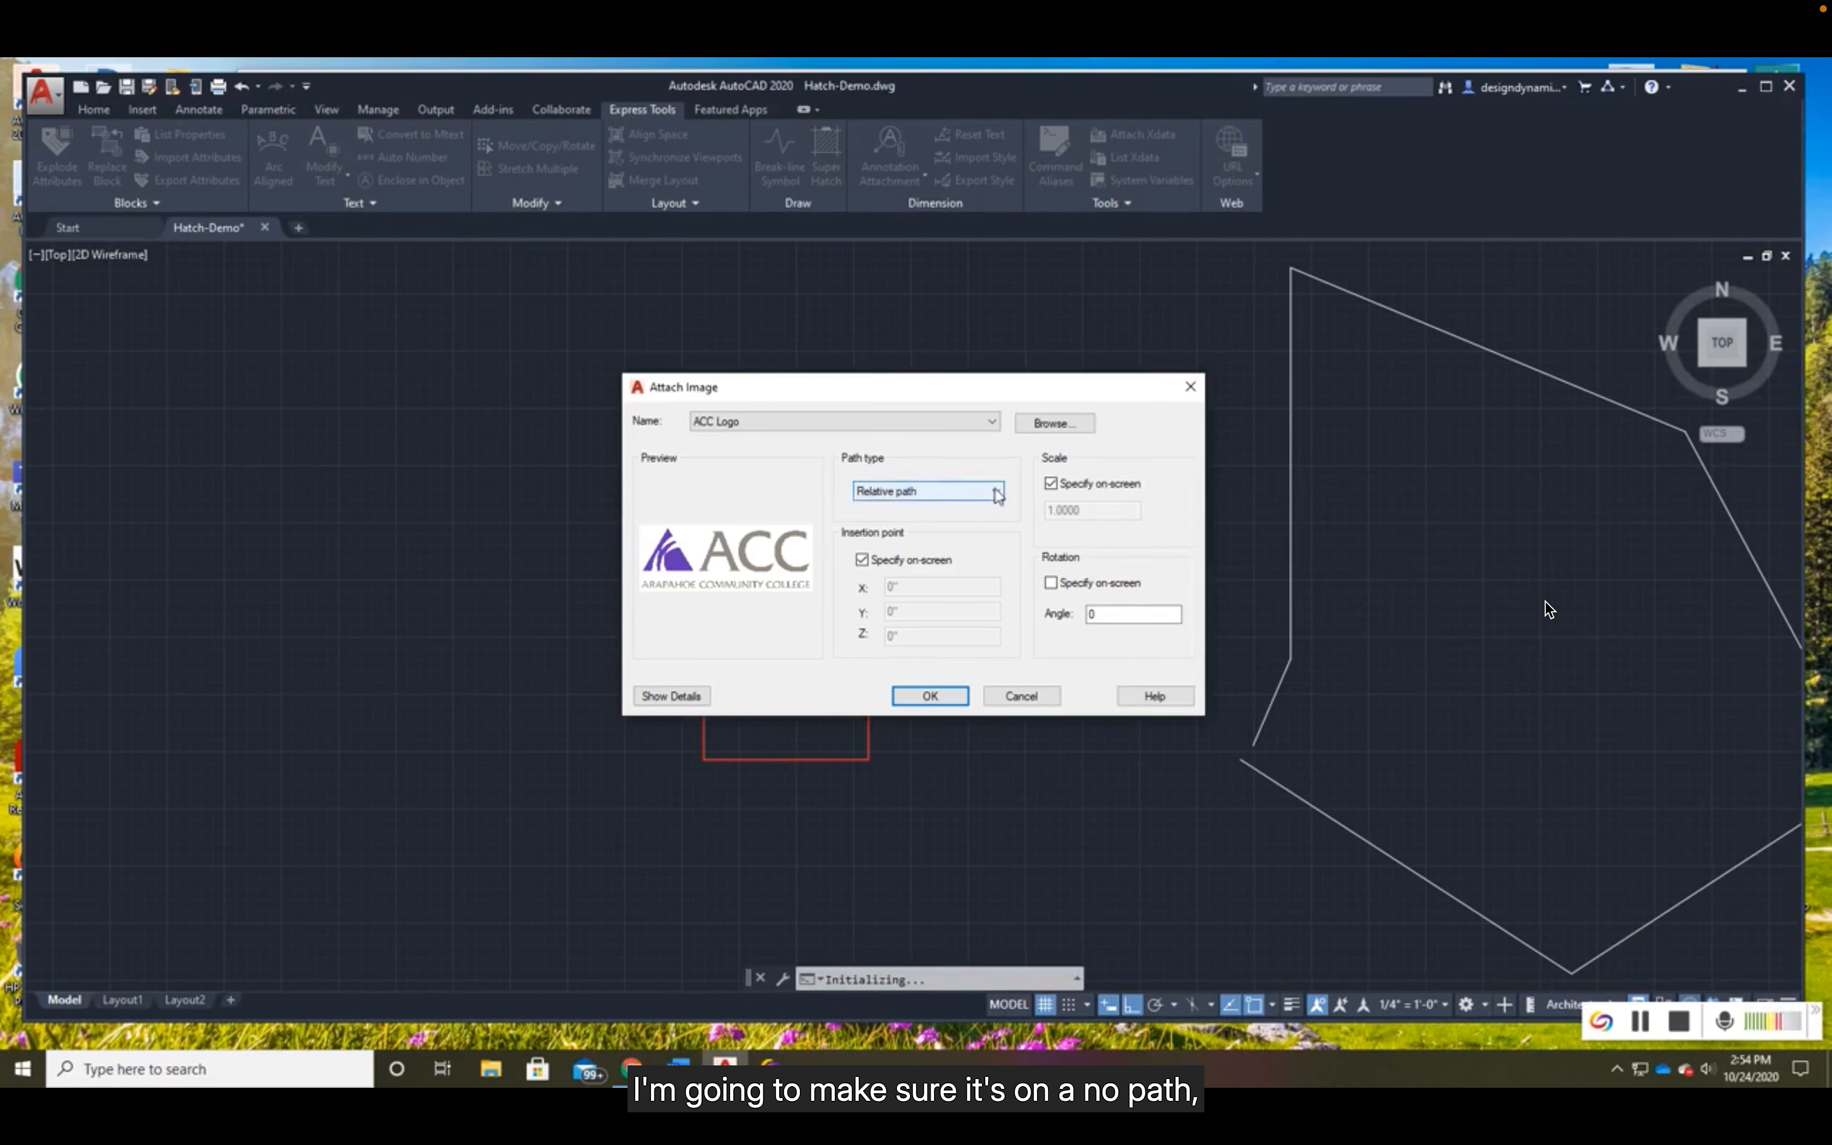
left_click(996, 492)
left_click(878, 508)
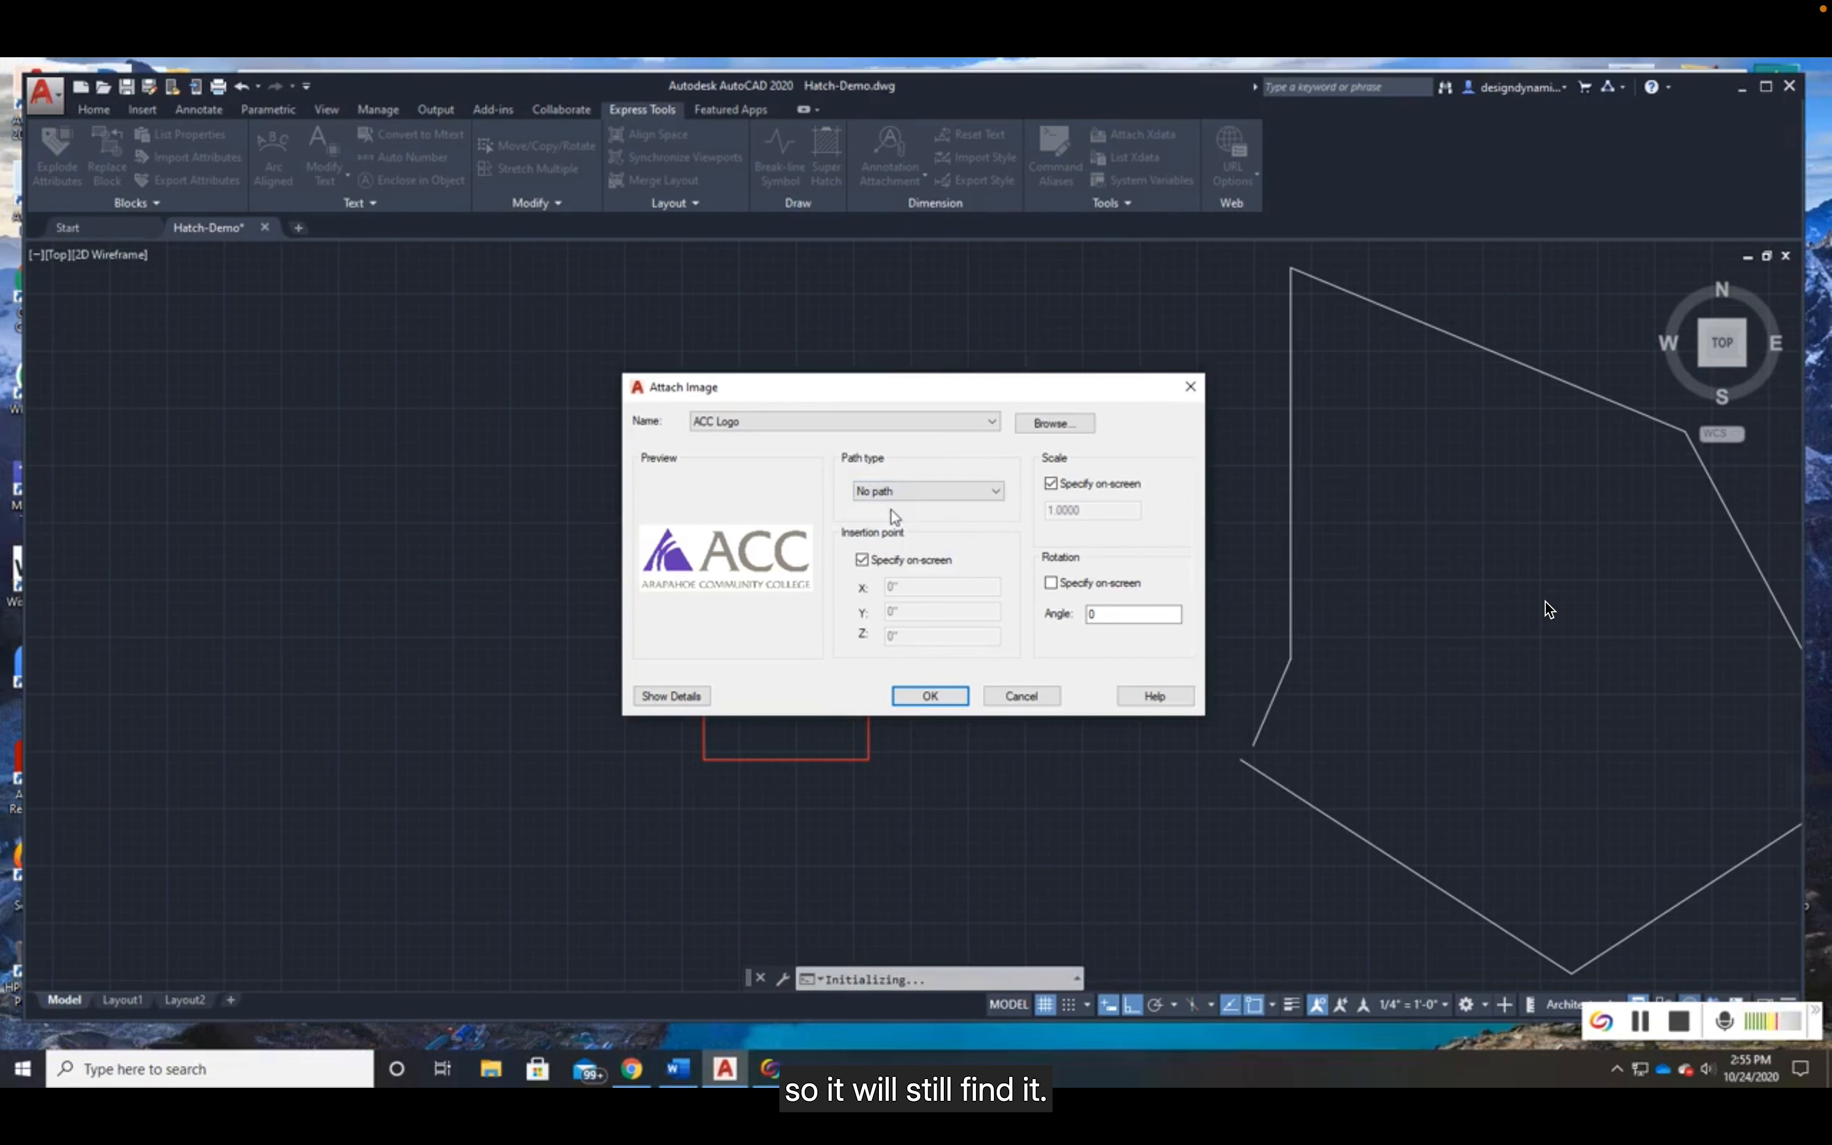
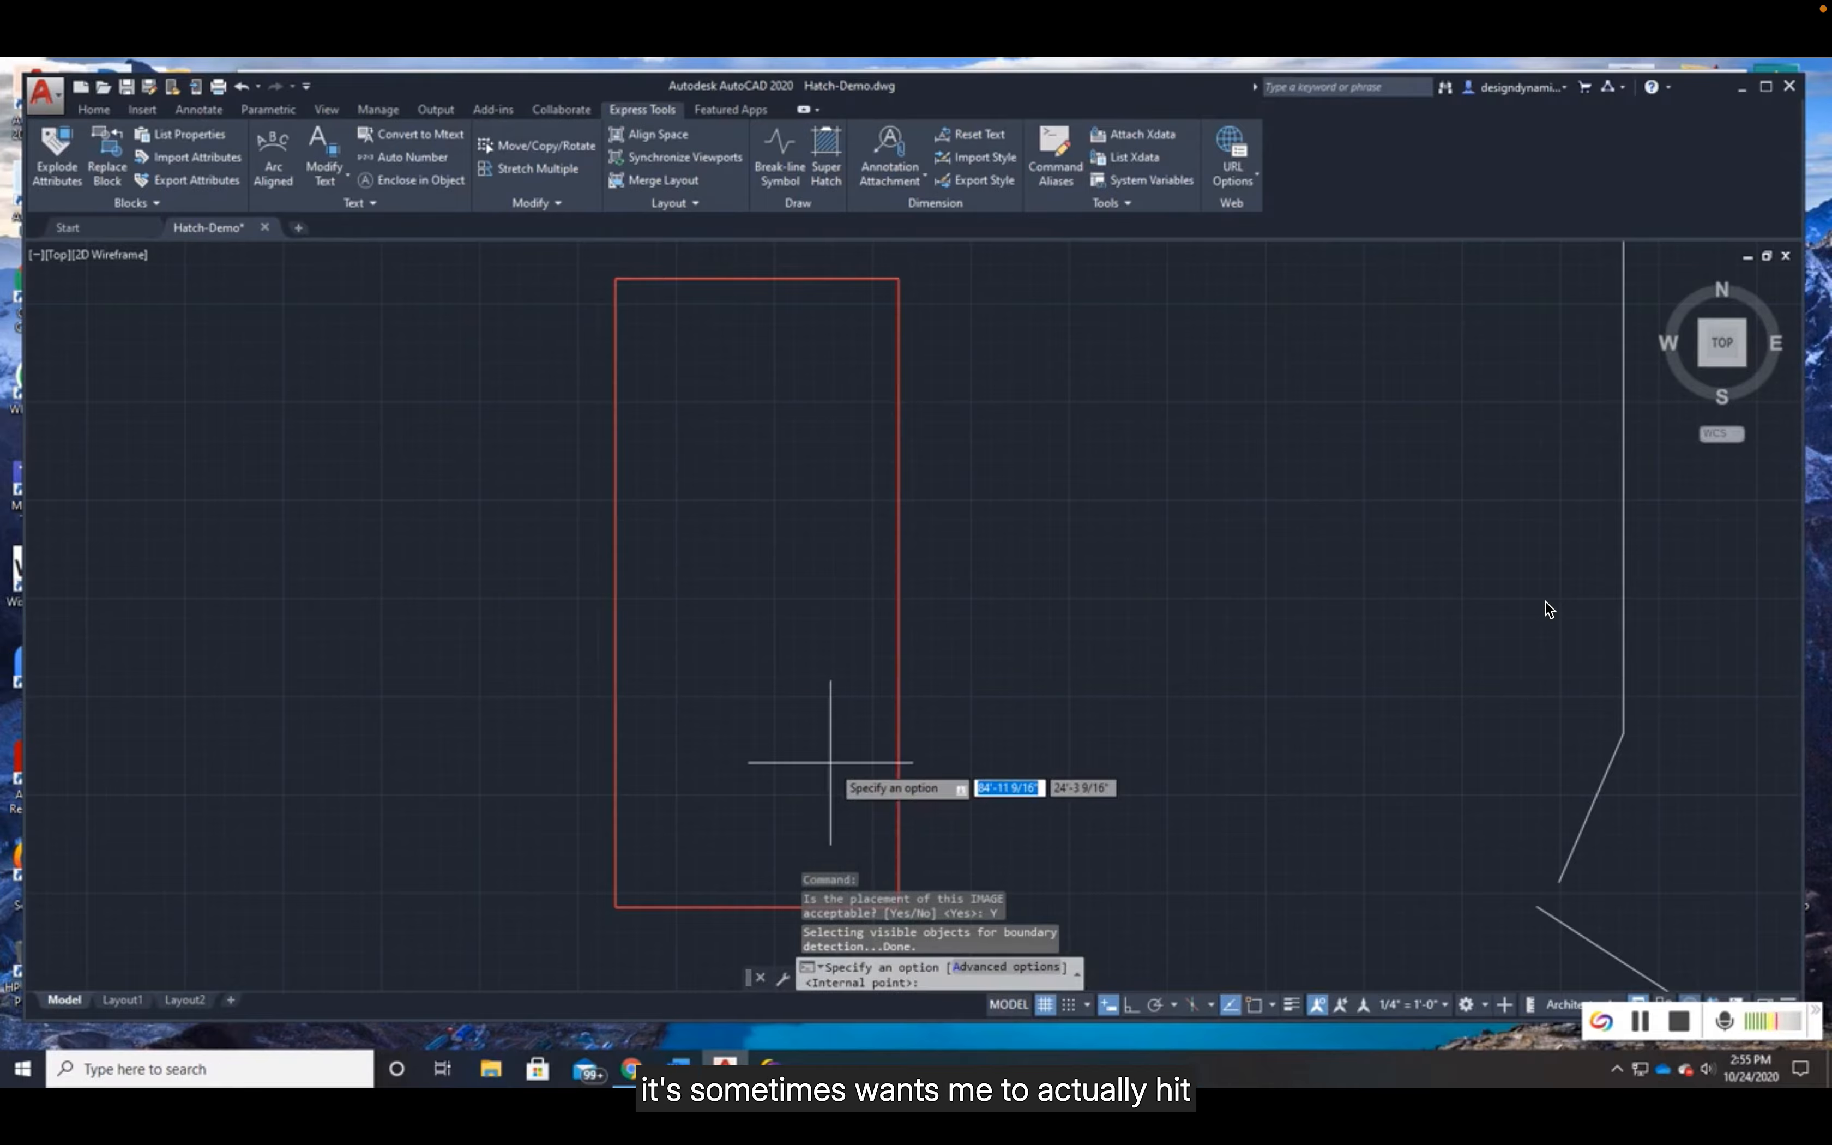
- Try to fill the practice rectangle with the logo image, specifying an internal point as the SuperHatch boundary
type("i")
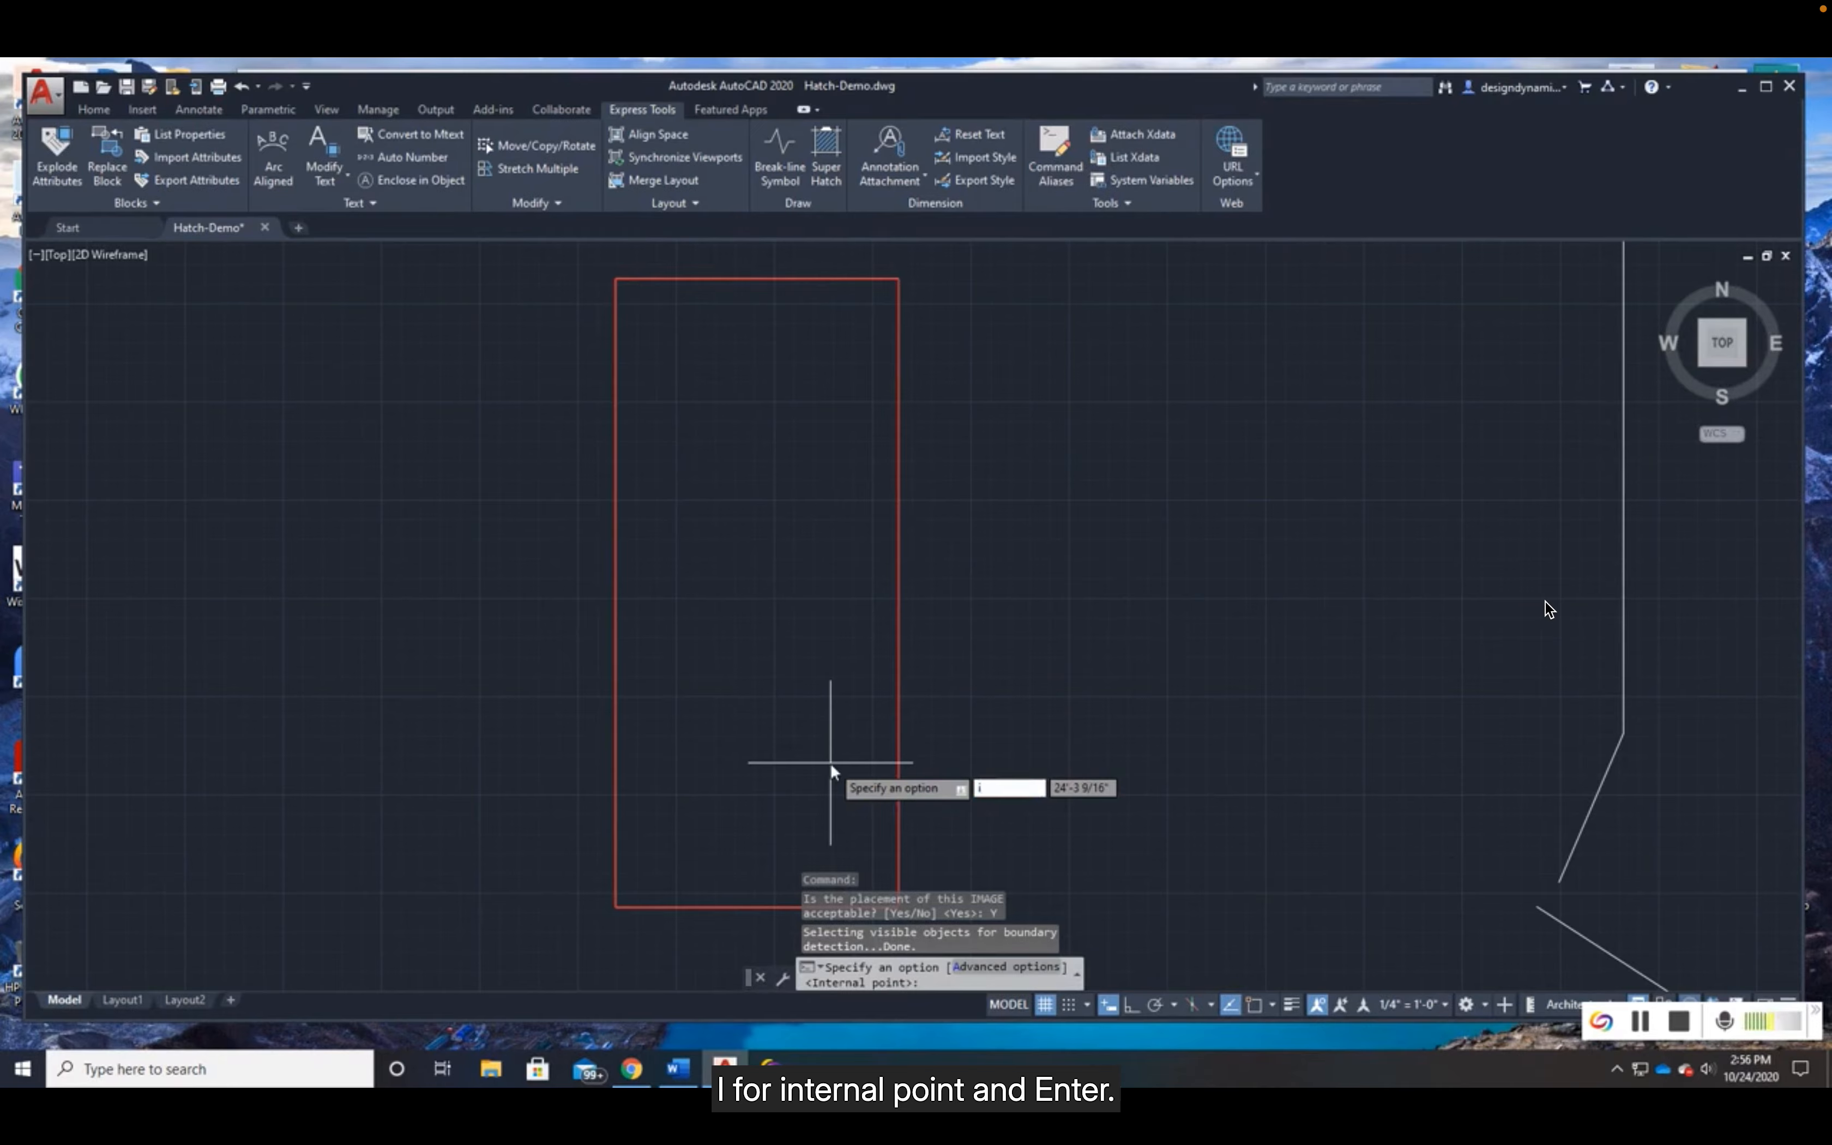
key("Return")
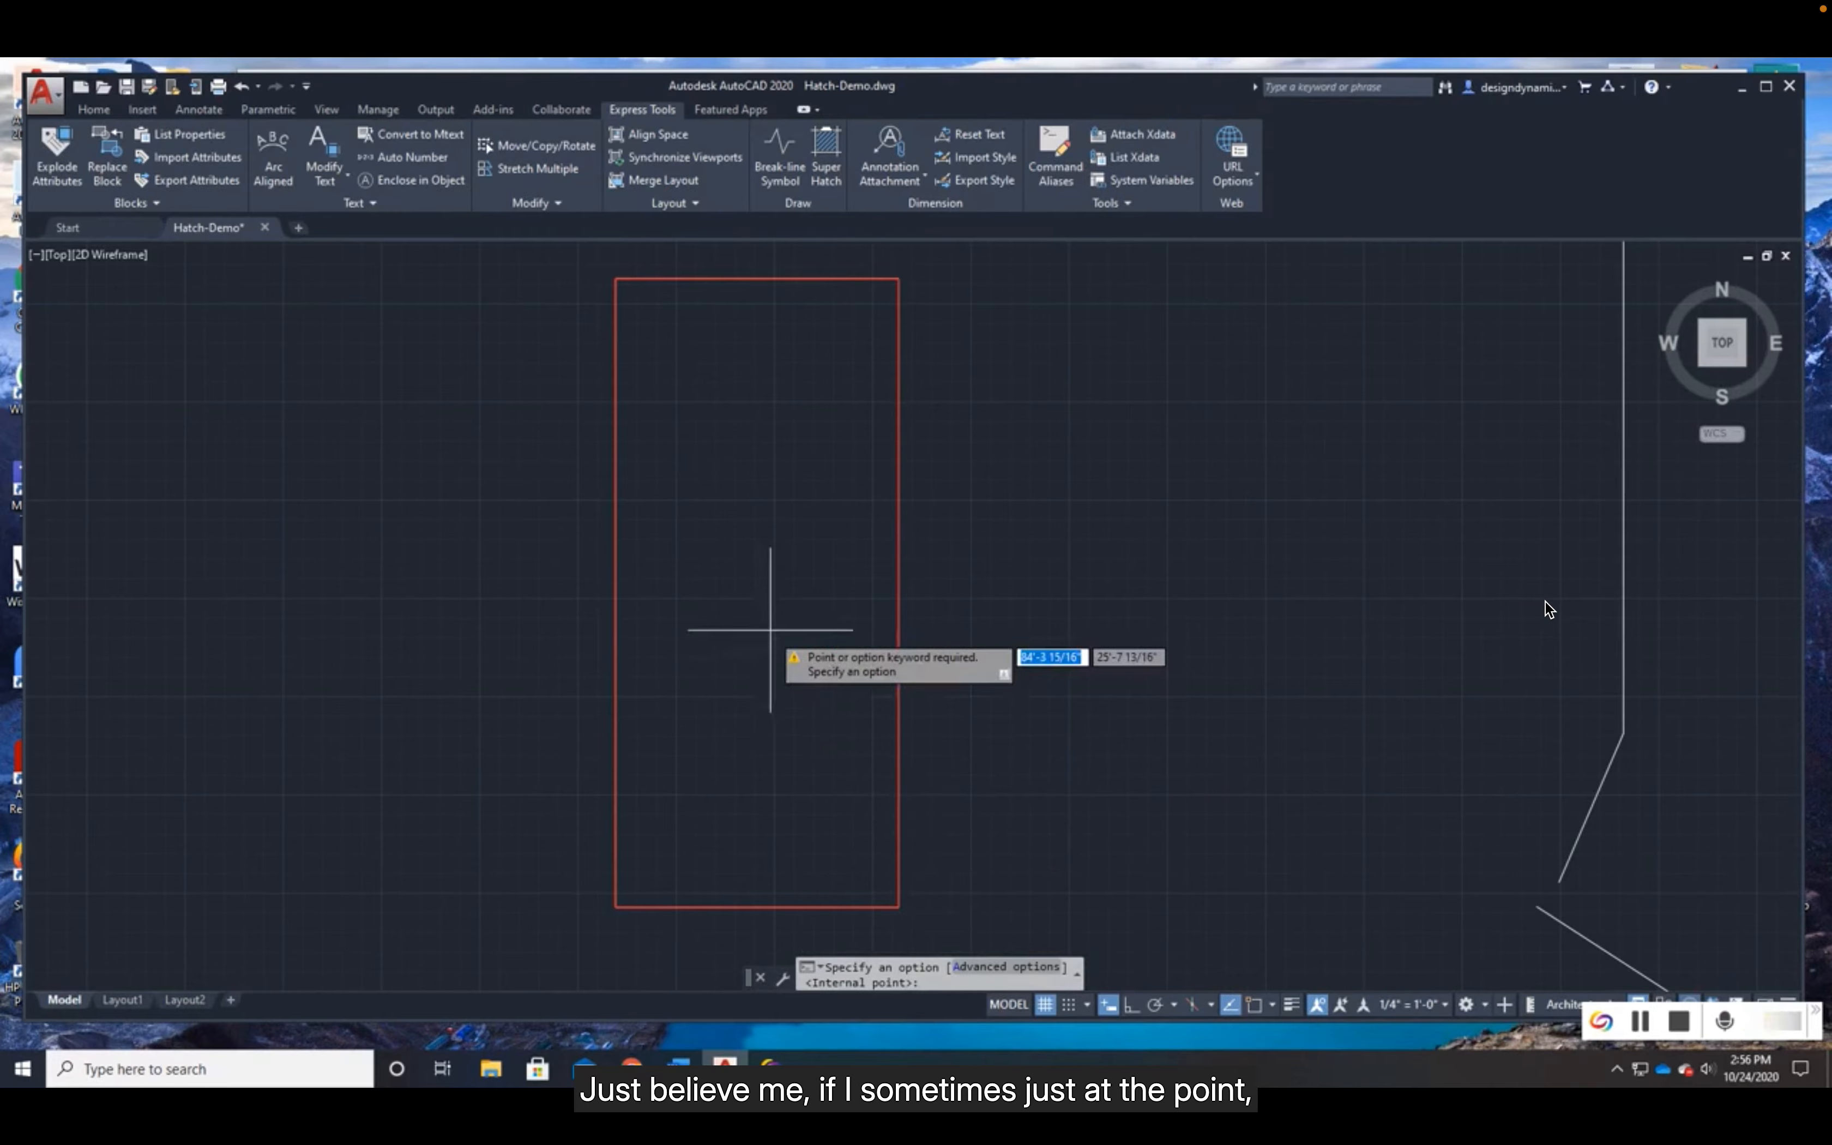
left_click(764, 588)
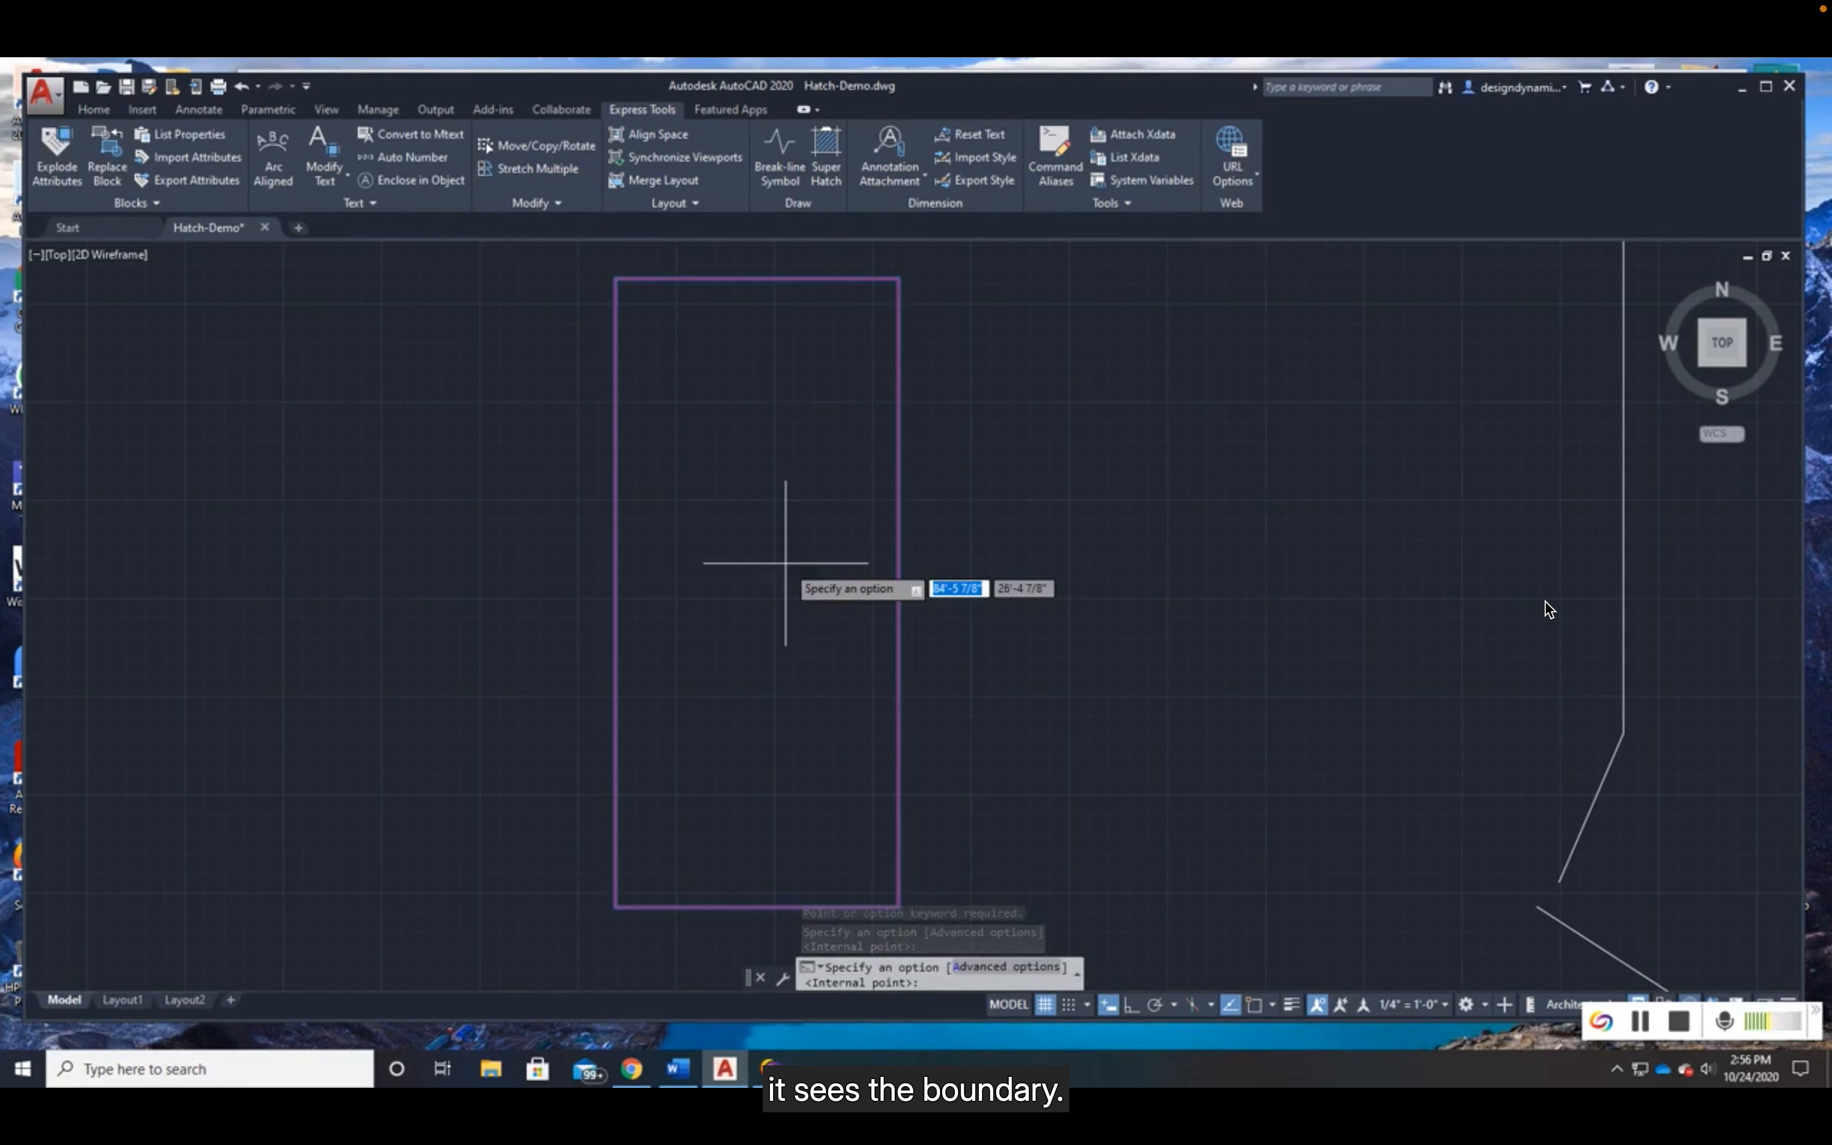
key("Return")
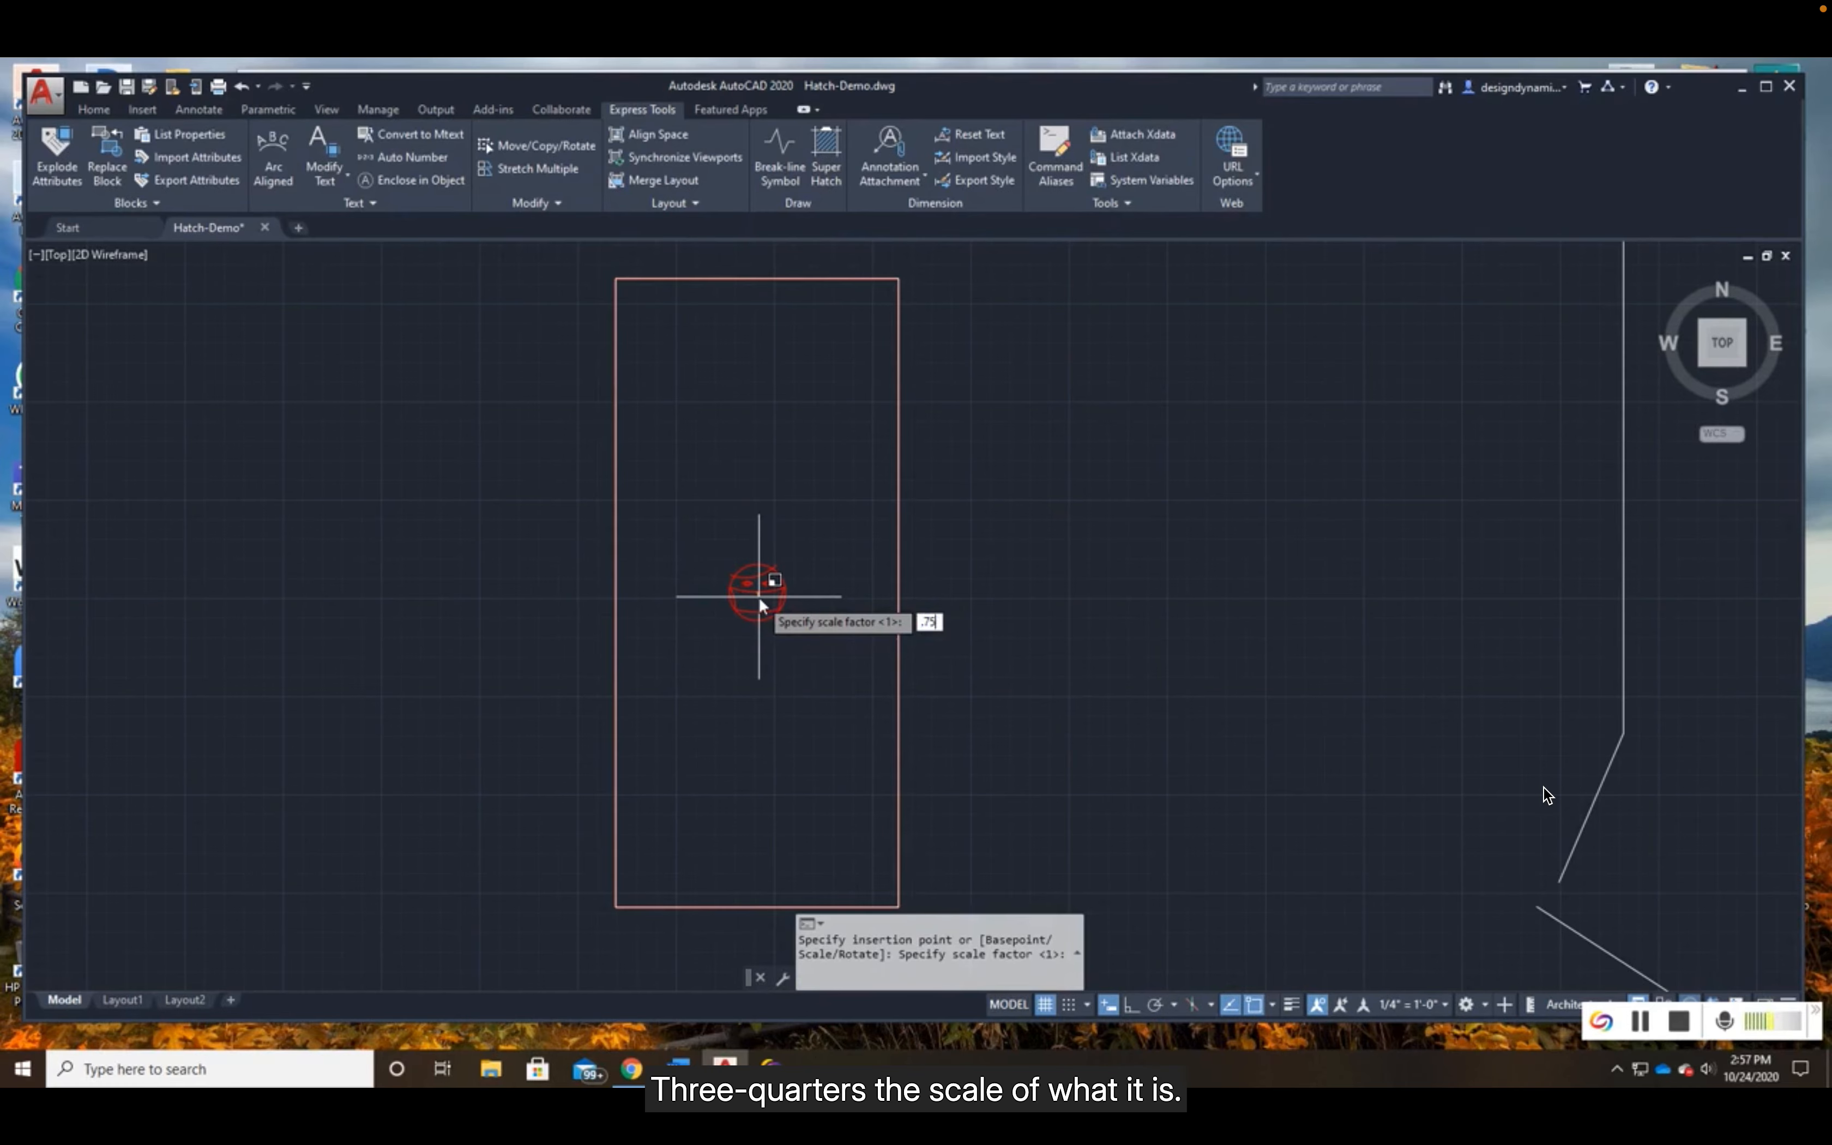
- SuperHatch the practice rectangle with the red face block at scale 0.75 and rotation 0, accepting its placement and default block extents
key("Return")
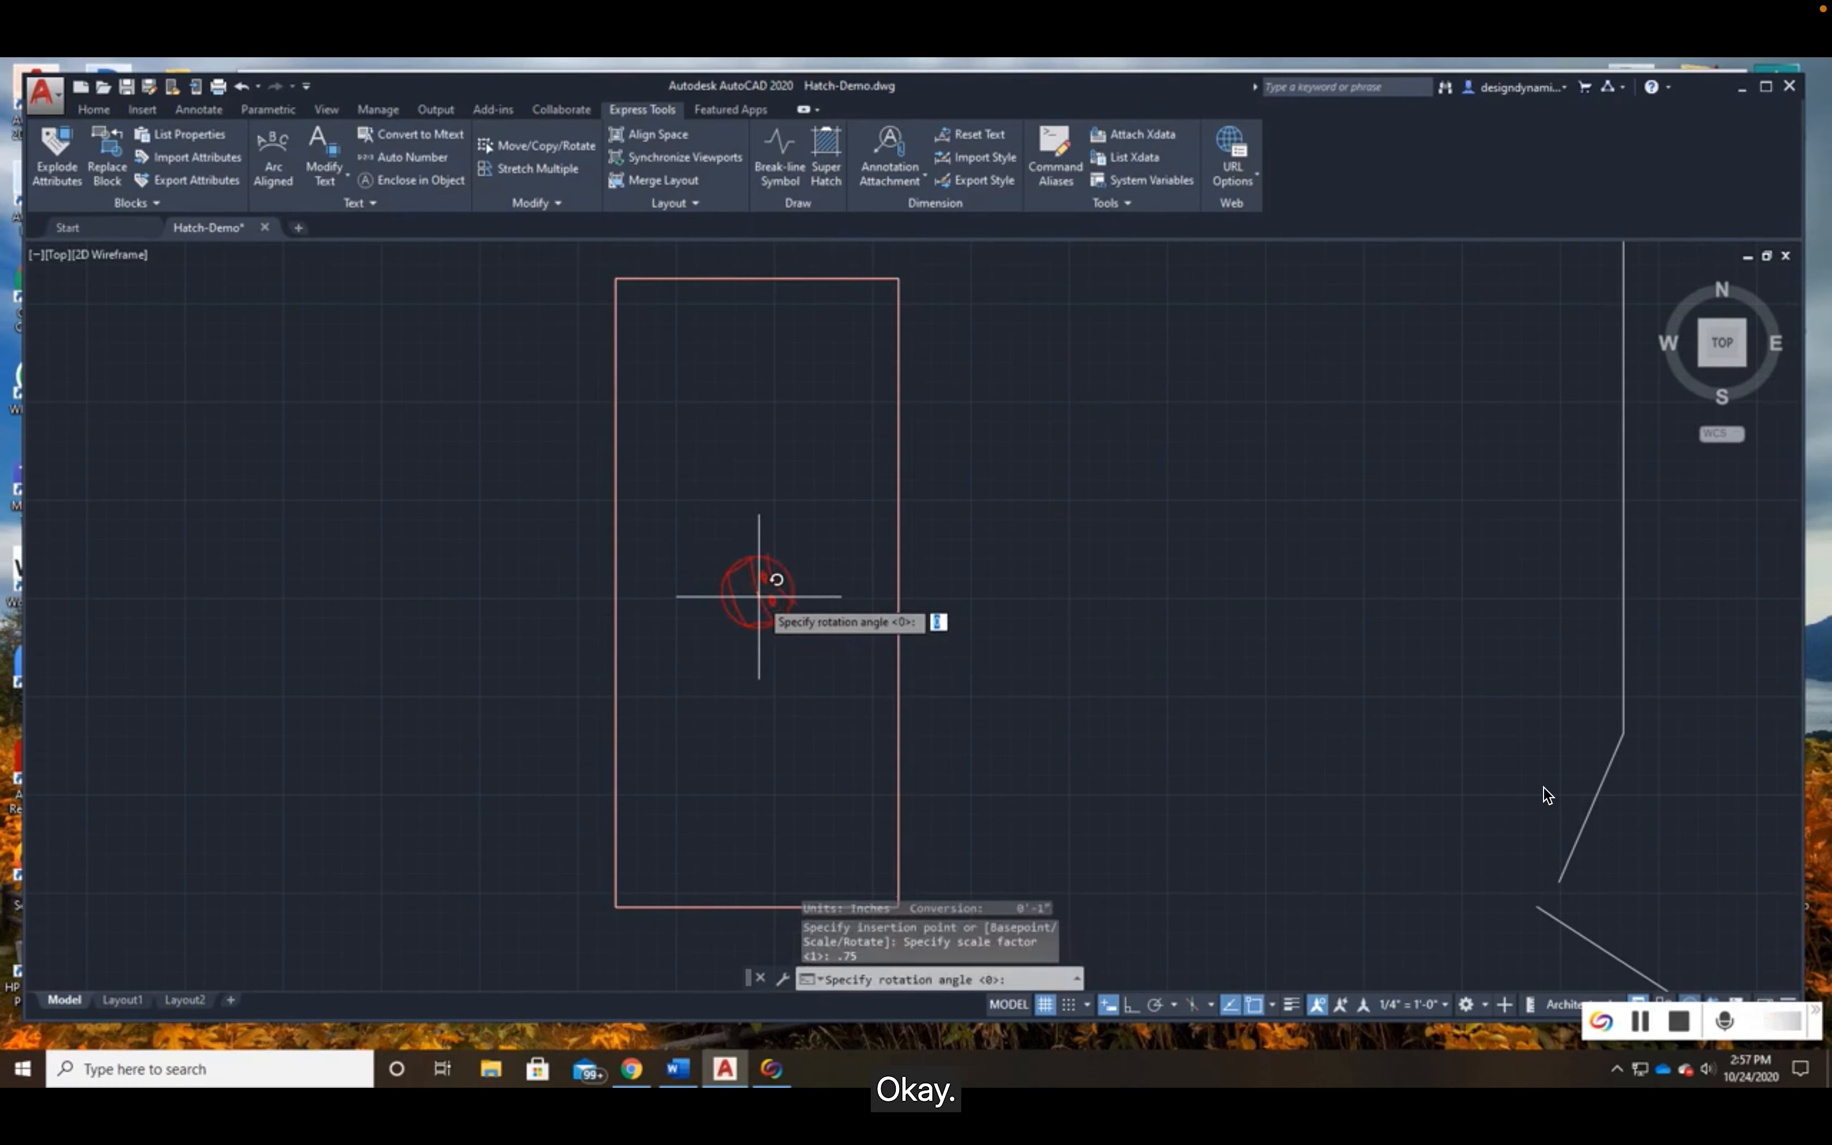
key("Return")
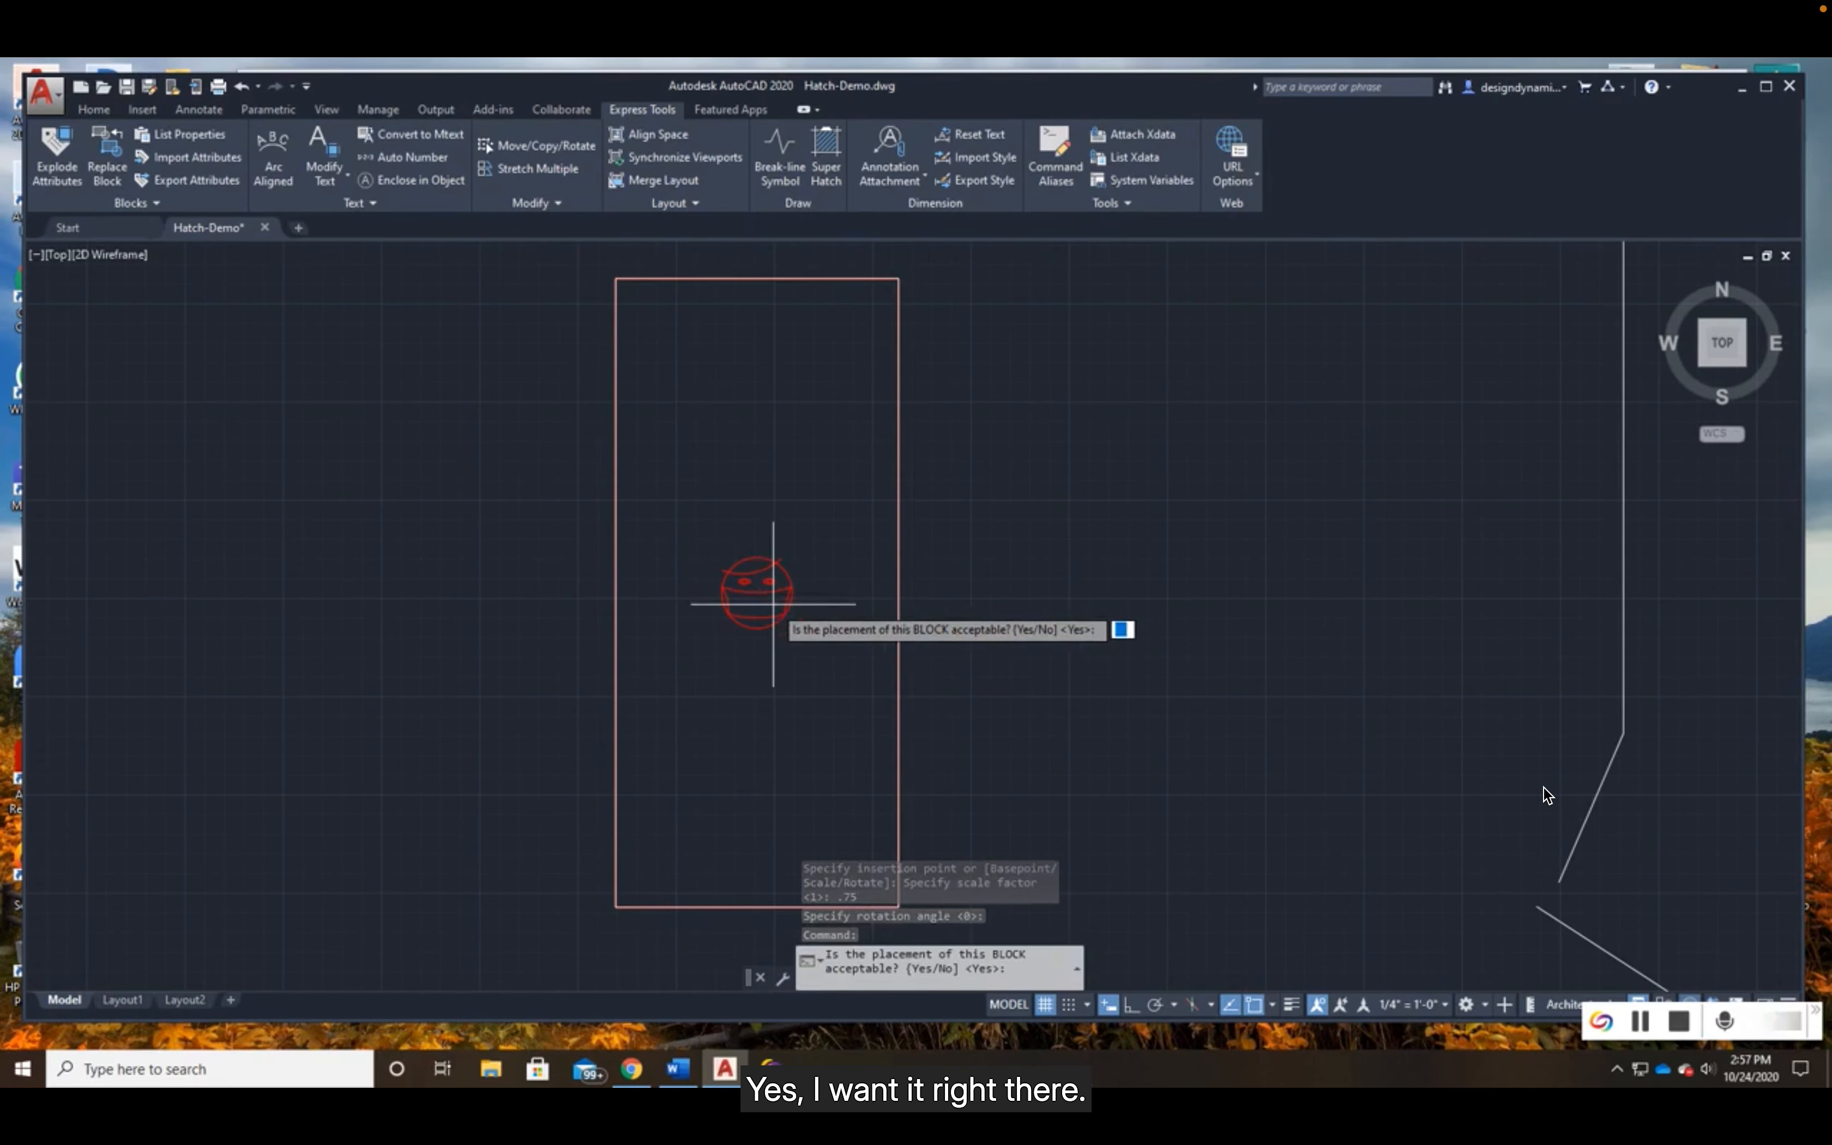
key("Return")
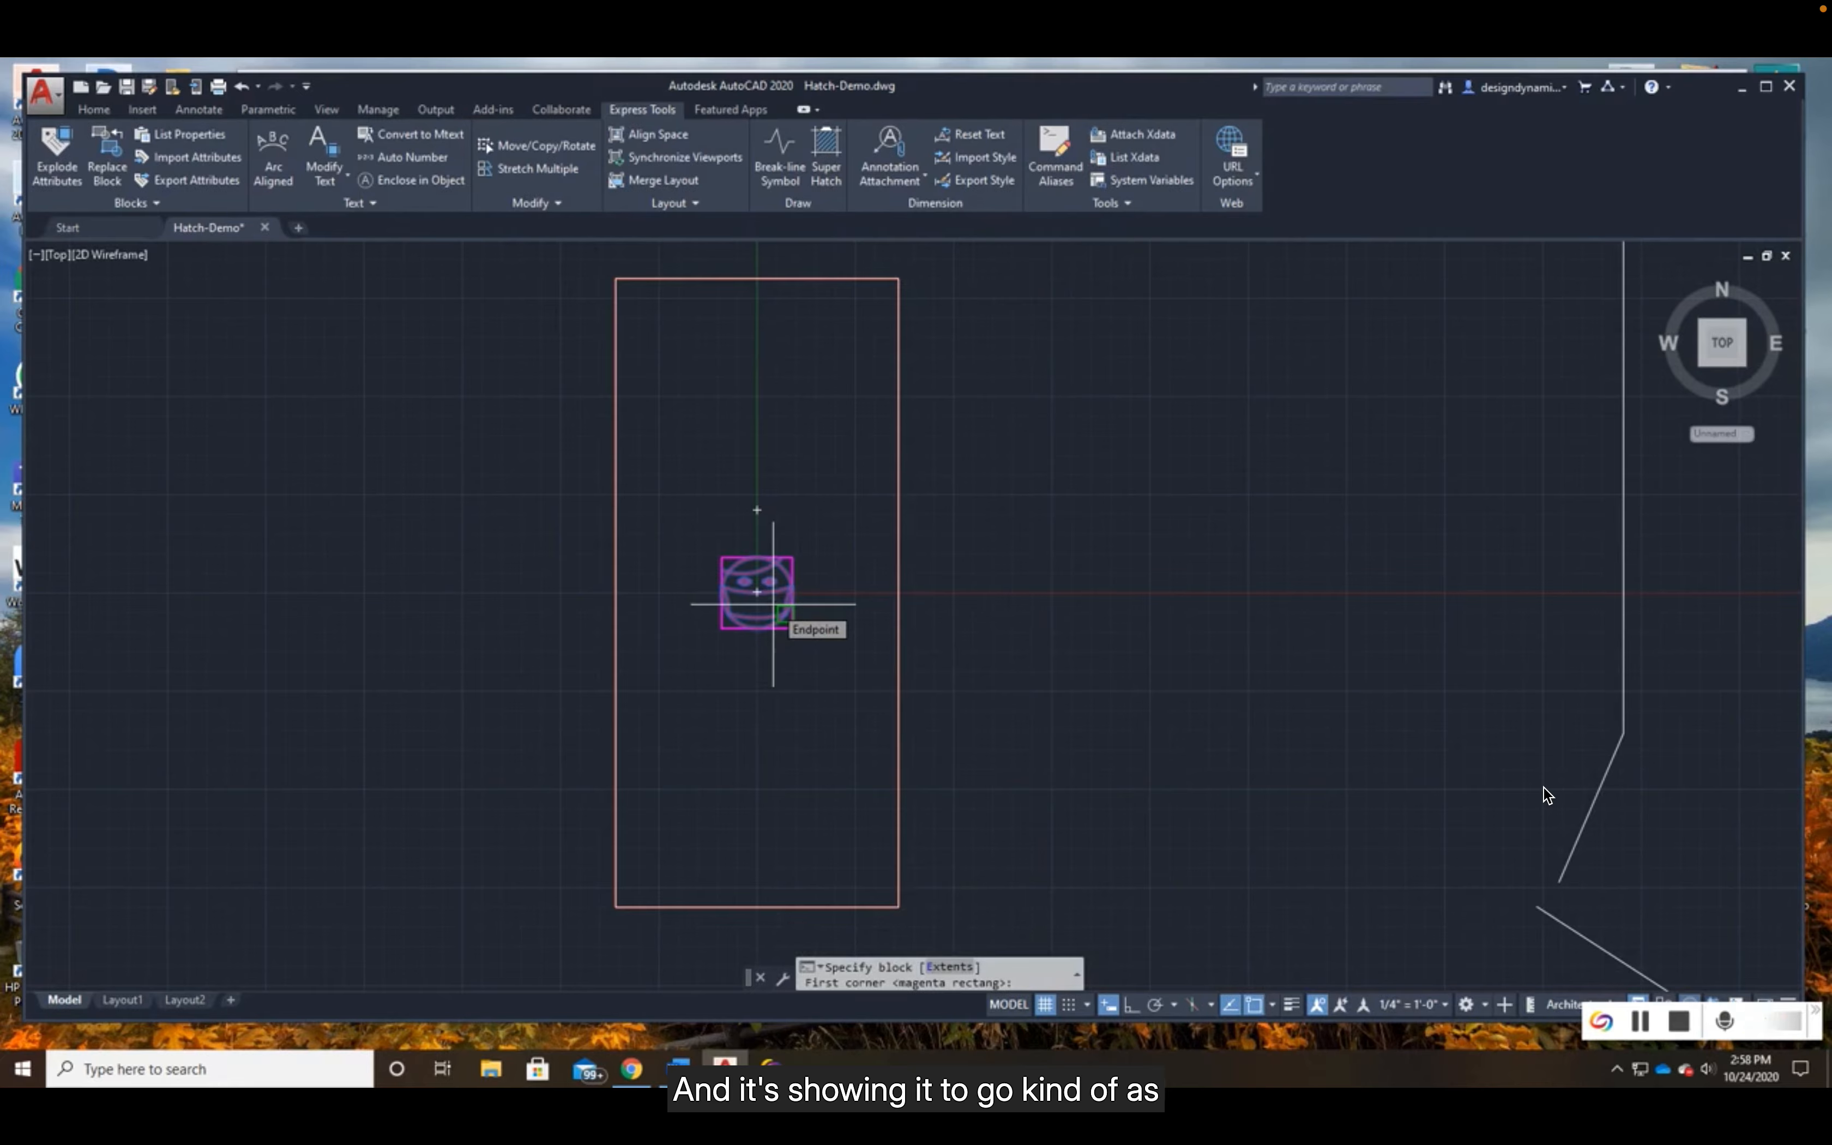
mouse_move(1645, 621)
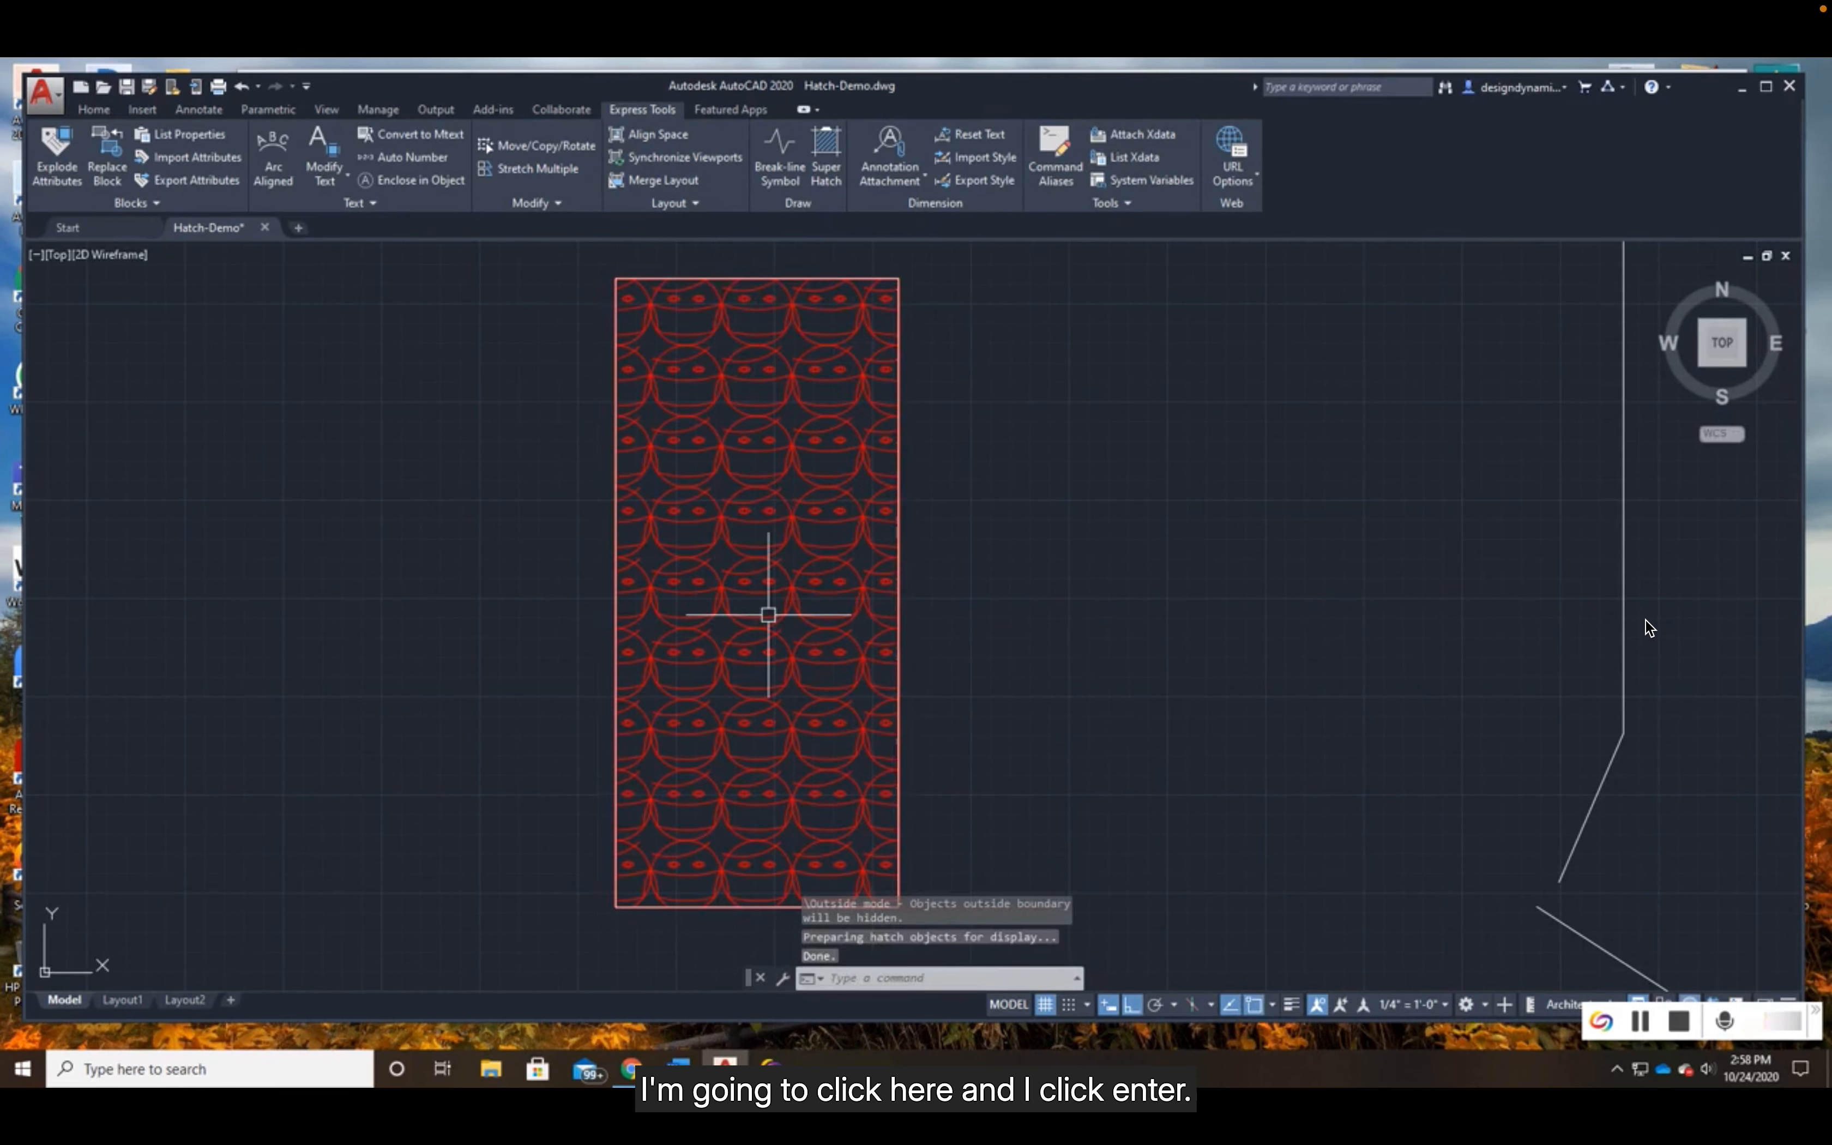
mouse_move(1655, 573)
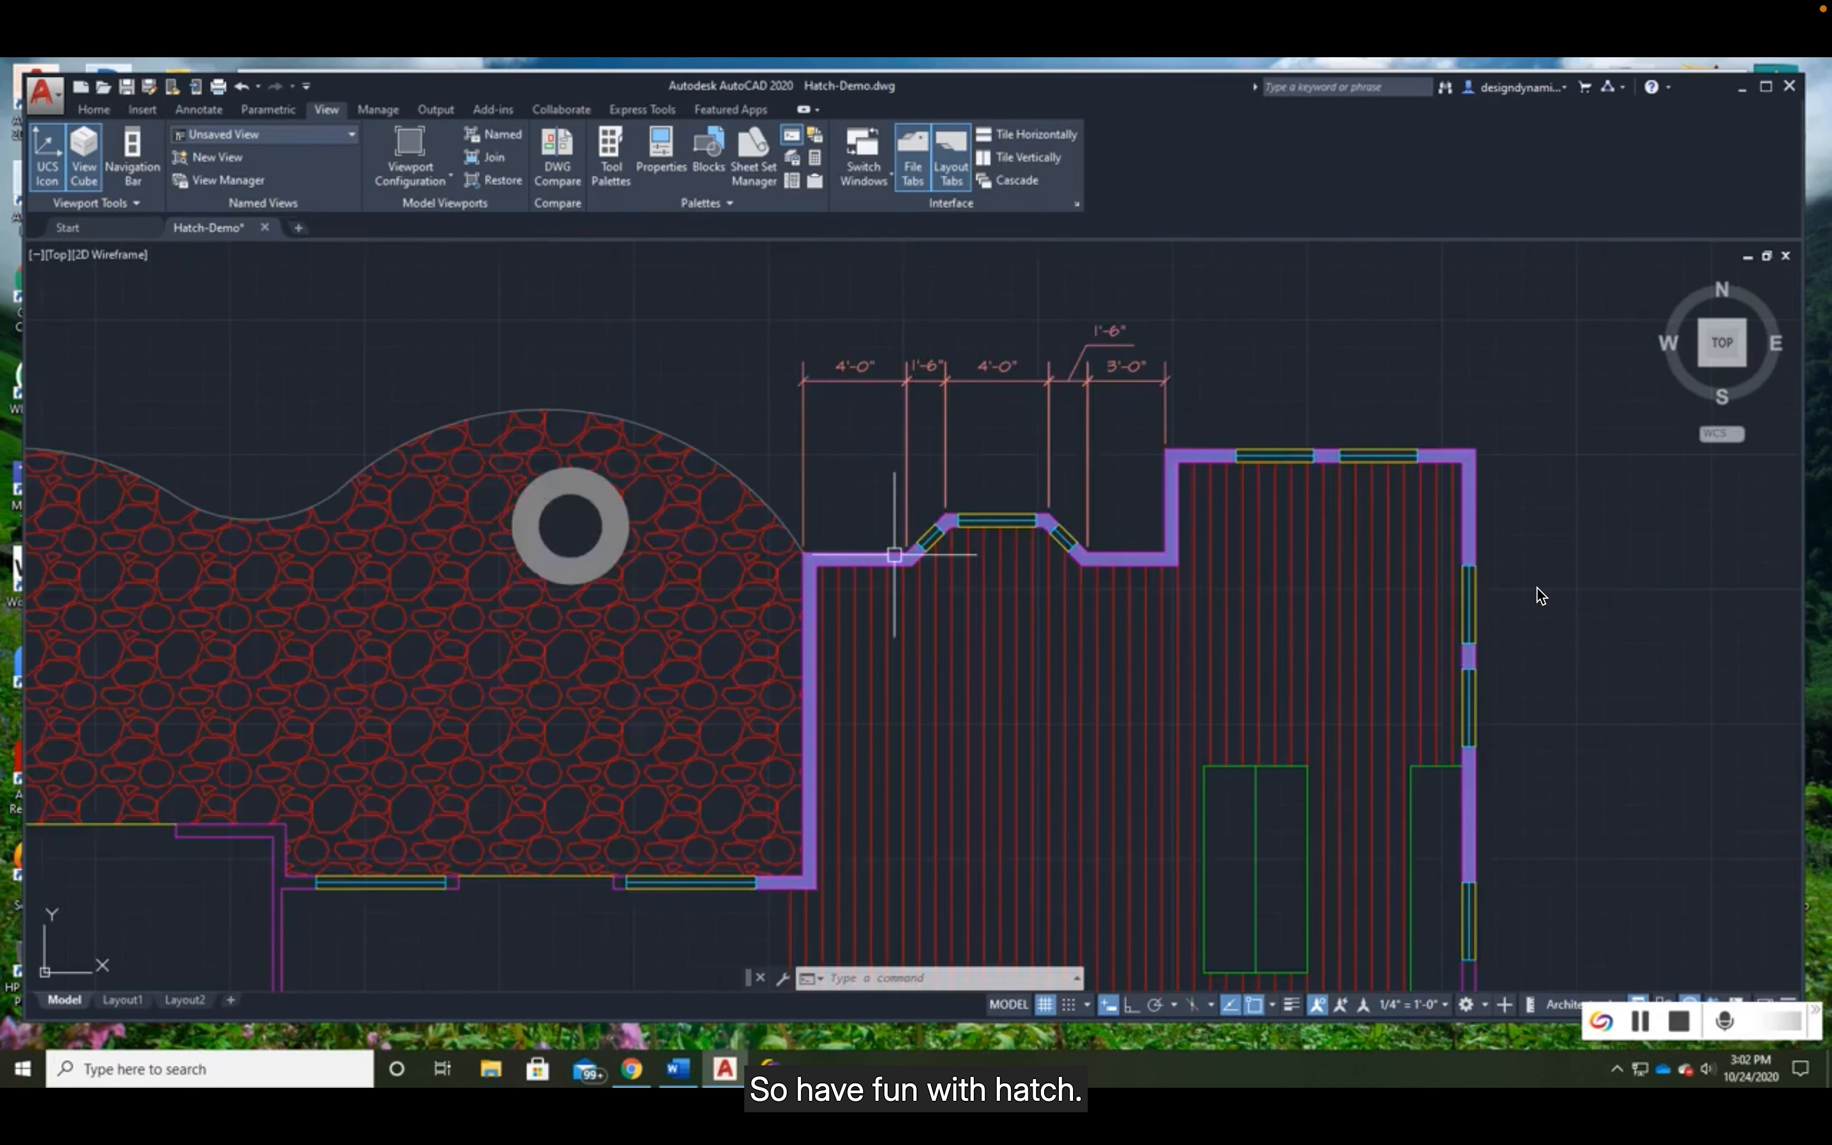
scroll(944, 757, "down", 5)
middle_click_drag(943, 761, 954, 555)
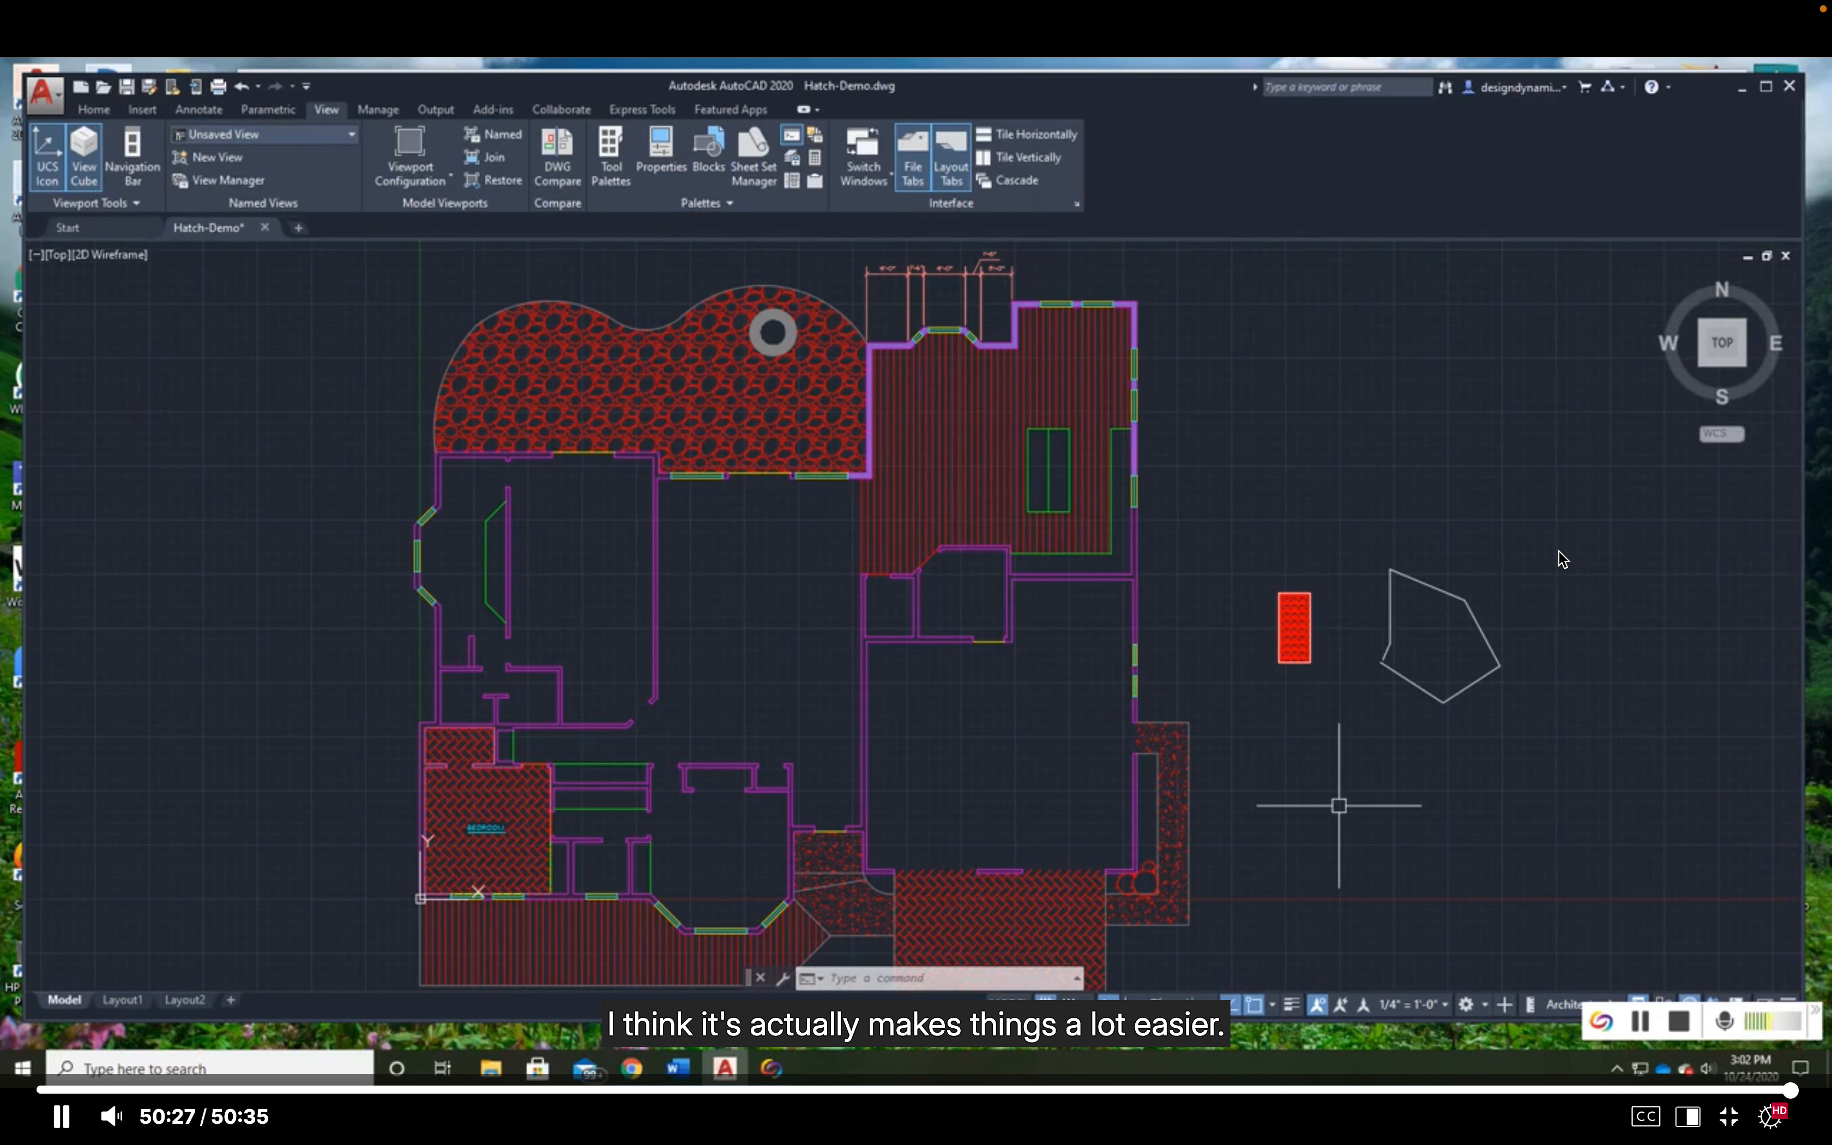
key("space")
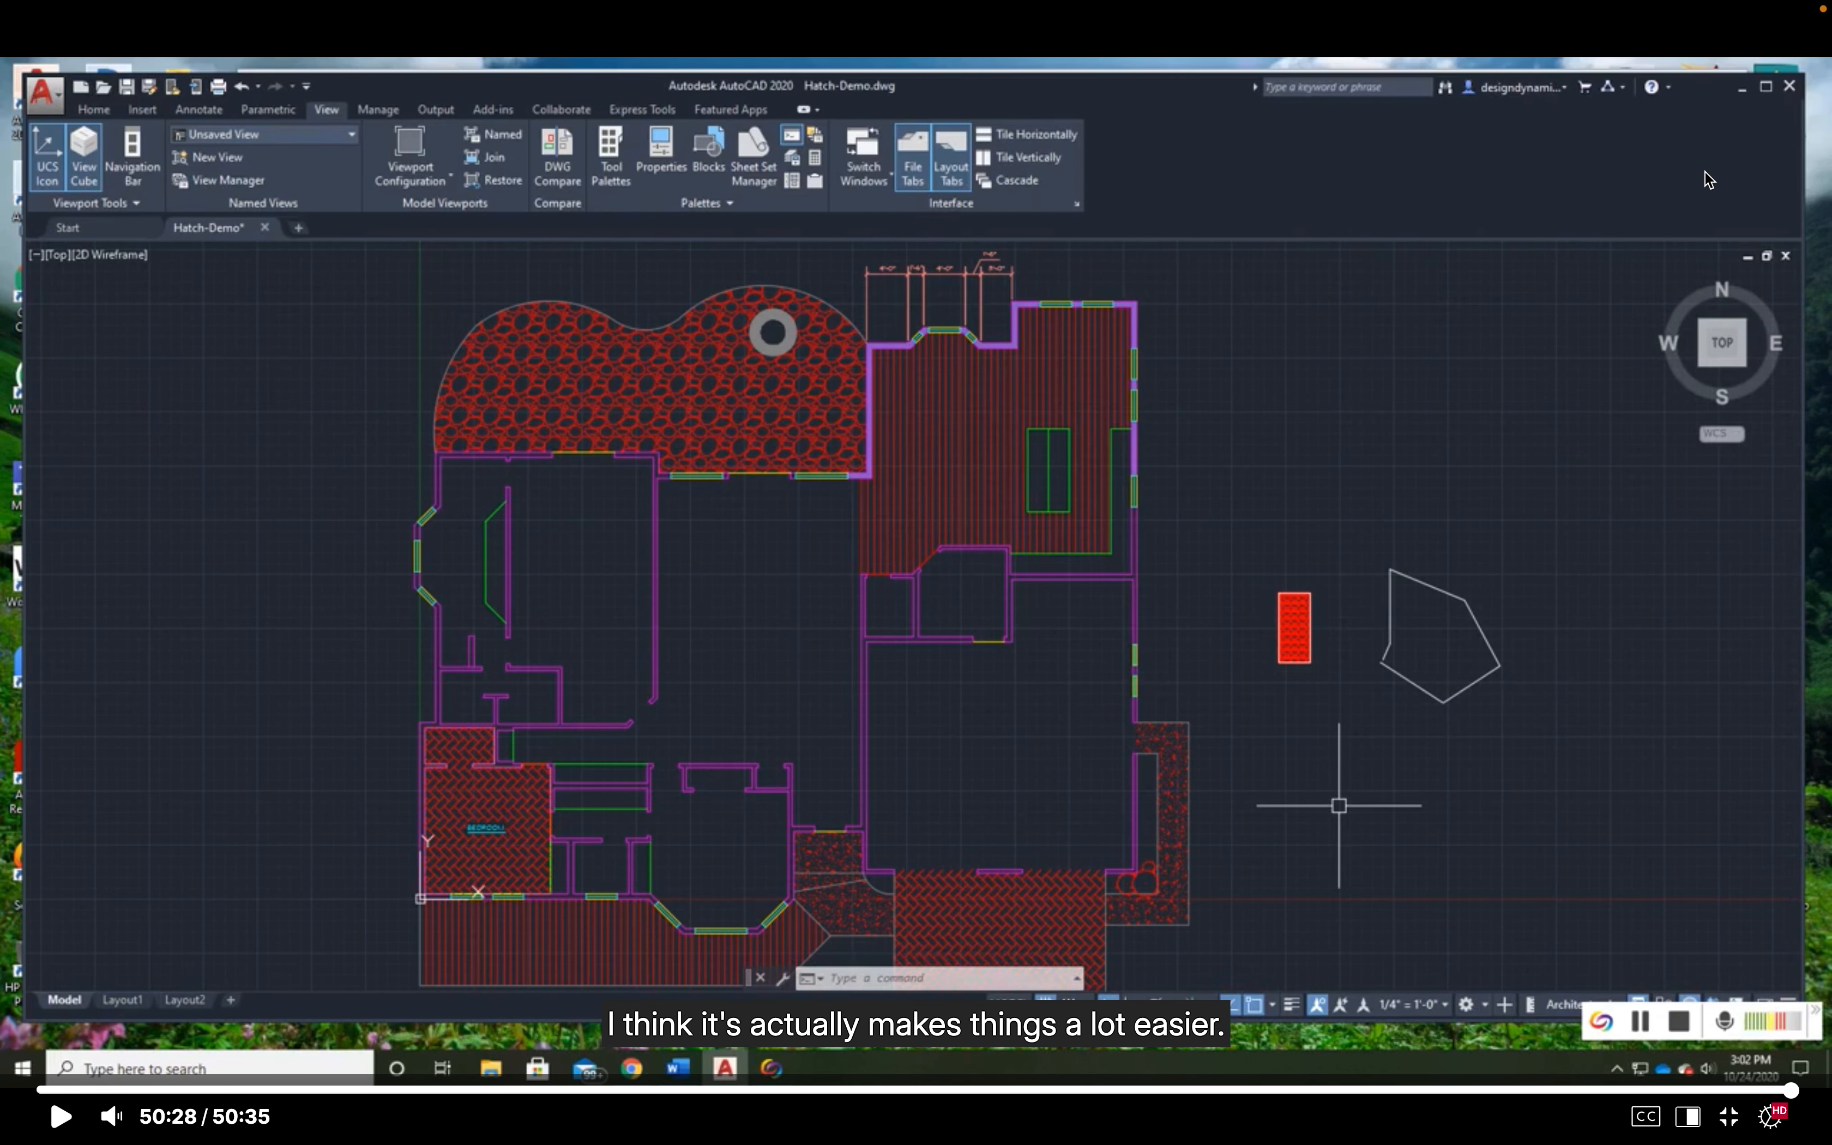